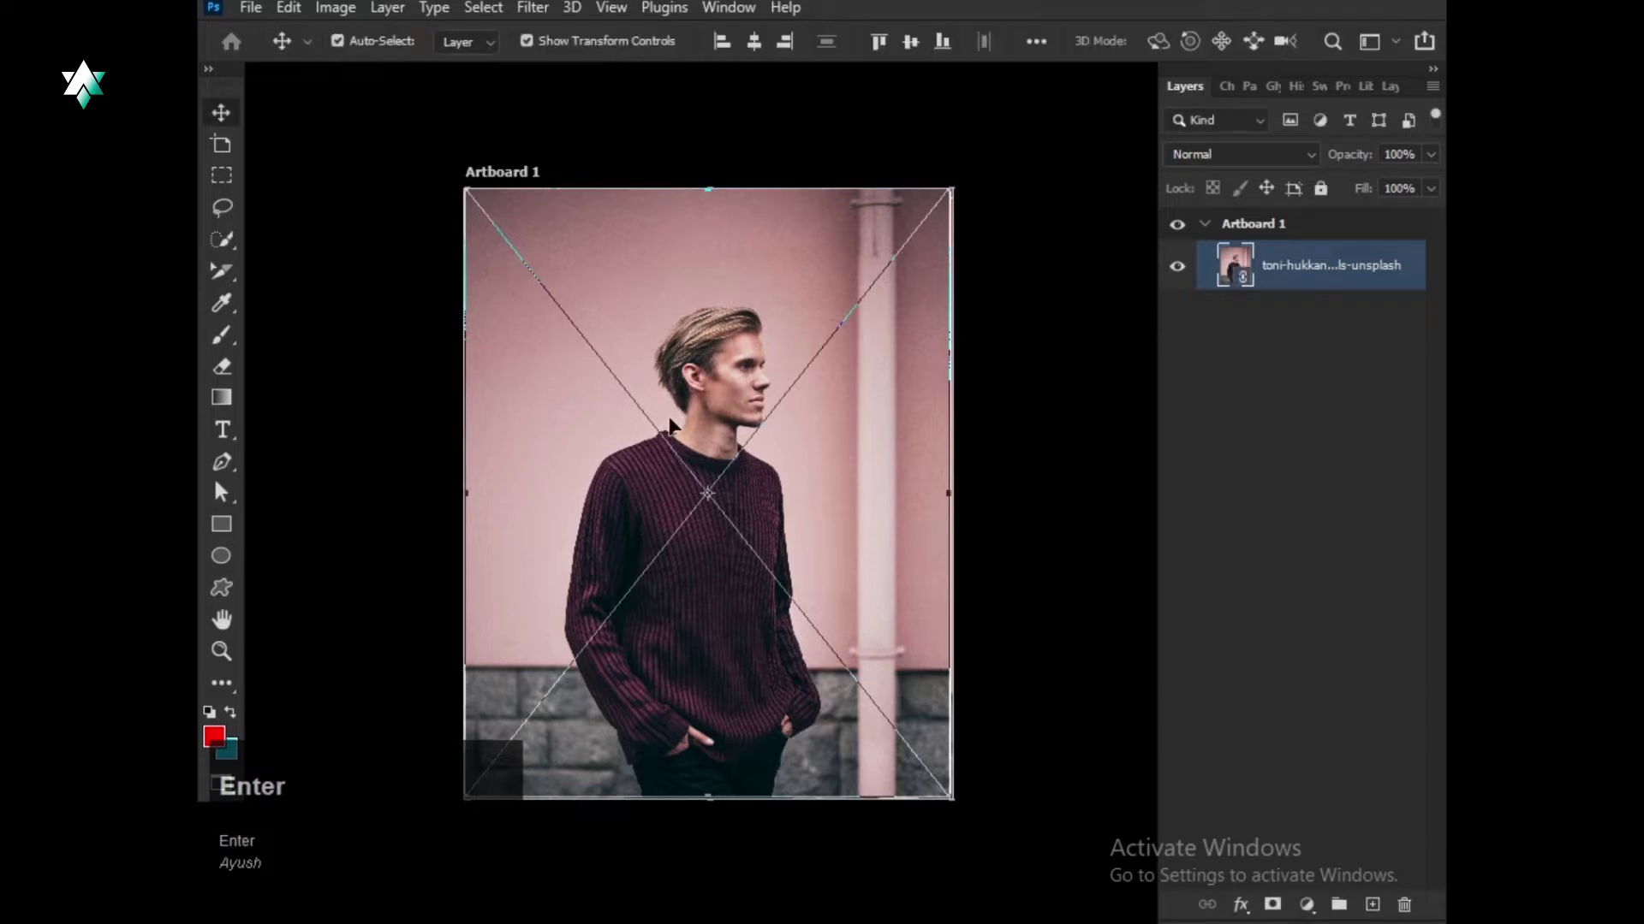
# Enlarge the portrait photo and reposition it so the man's head in profile fills the left part of the artboard.
pyautogui.scroll(-3, 670, 385)
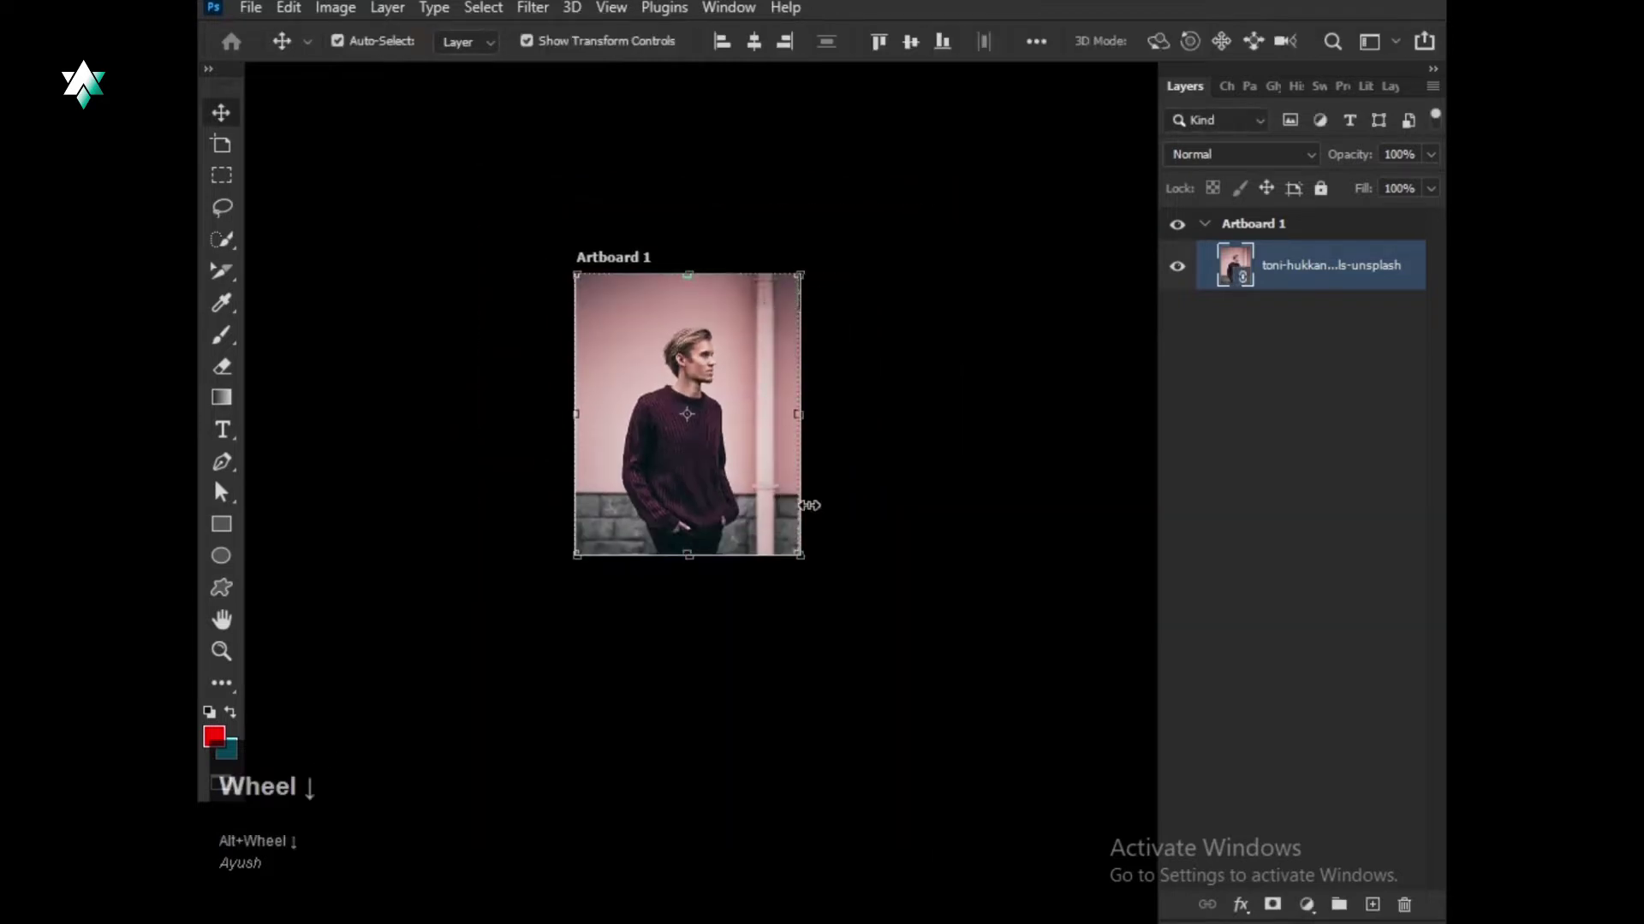
pyautogui.click(803, 554)
pyautogui.moveTo(840, 590); pyautogui.dragTo(837, 462)
pyautogui.moveTo(819, 332); pyautogui.dragTo(817, 676)
pyautogui.moveTo(863, 519); pyautogui.dragTo(582, 360)
pyautogui.scroll(-1, 651, 475)
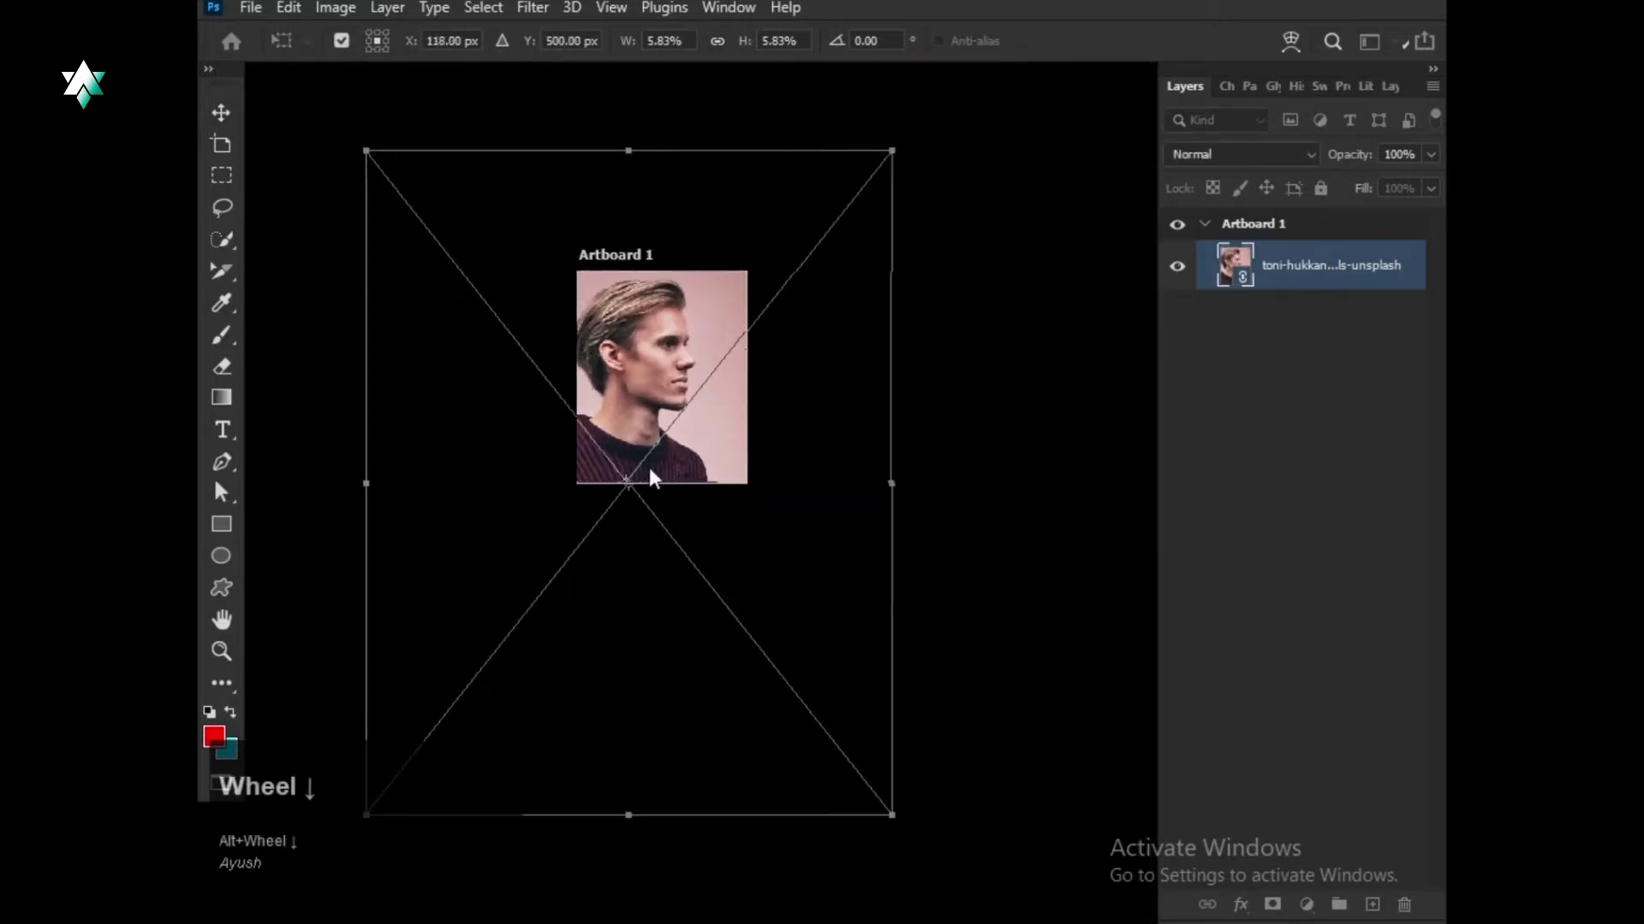
pyautogui.moveTo(892, 482); pyautogui.dragTo(1050, 479)
pyautogui.moveTo(777, 455); pyautogui.dragTo(683, 498)
pyautogui.press('Return')
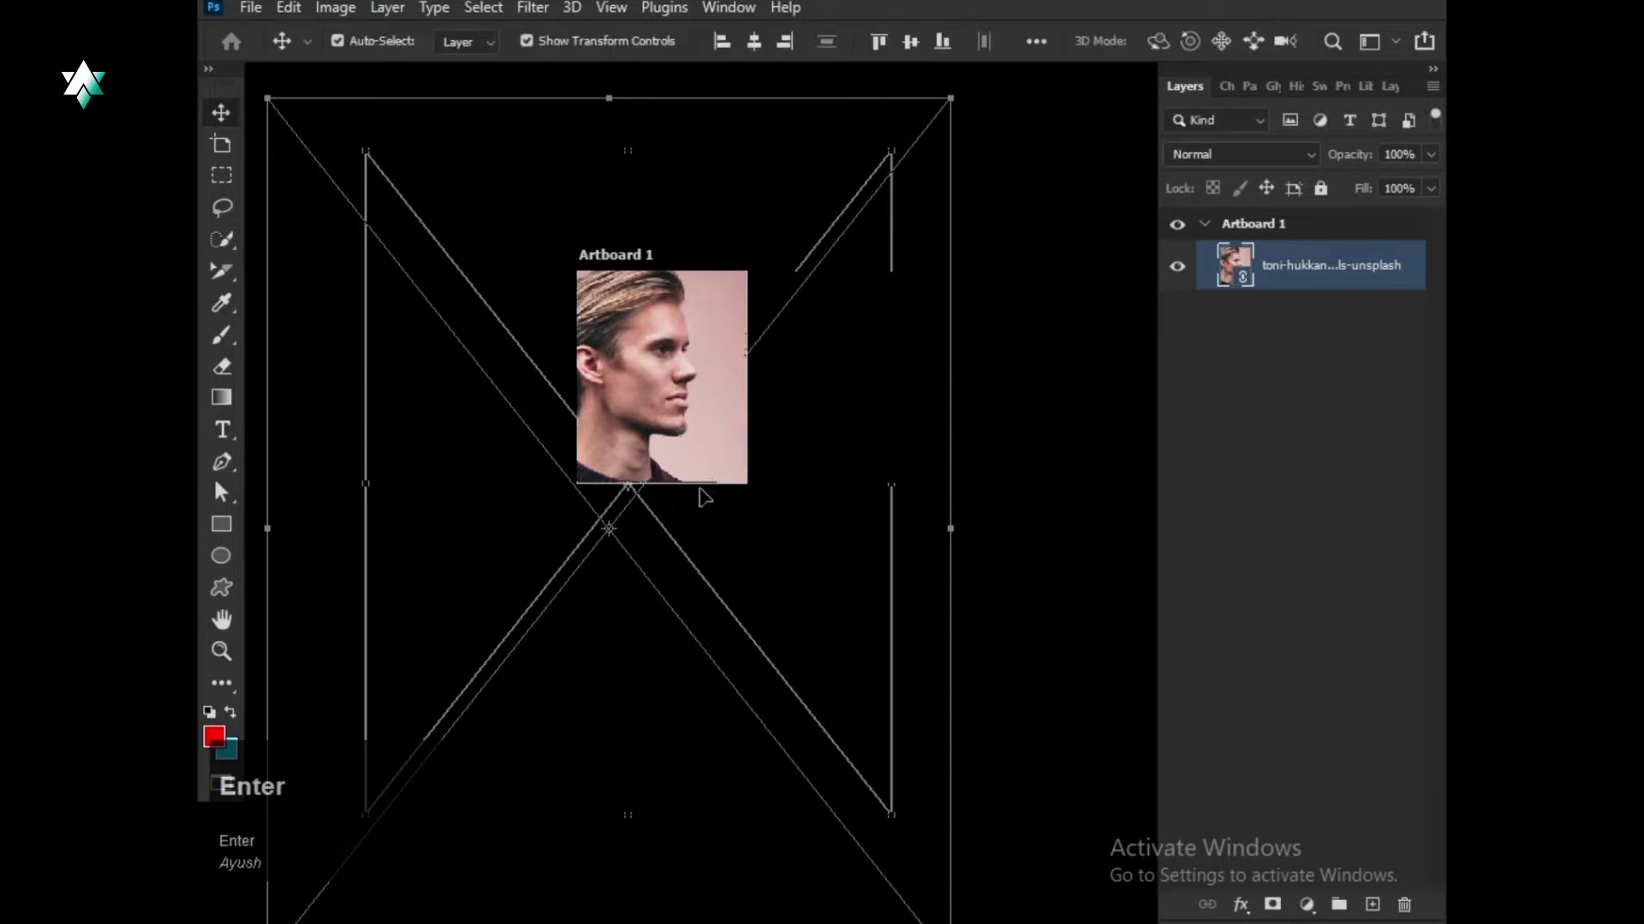
# Lock the position of the portrait photo layer.
pyautogui.scroll(4, 705, 488)
pyautogui.click(693, 448)
pyautogui.moveTo(693, 448); pyautogui.dragTo(781, 541)
pyautogui.moveTo(753, 541); pyautogui.dragTo(719, 531)
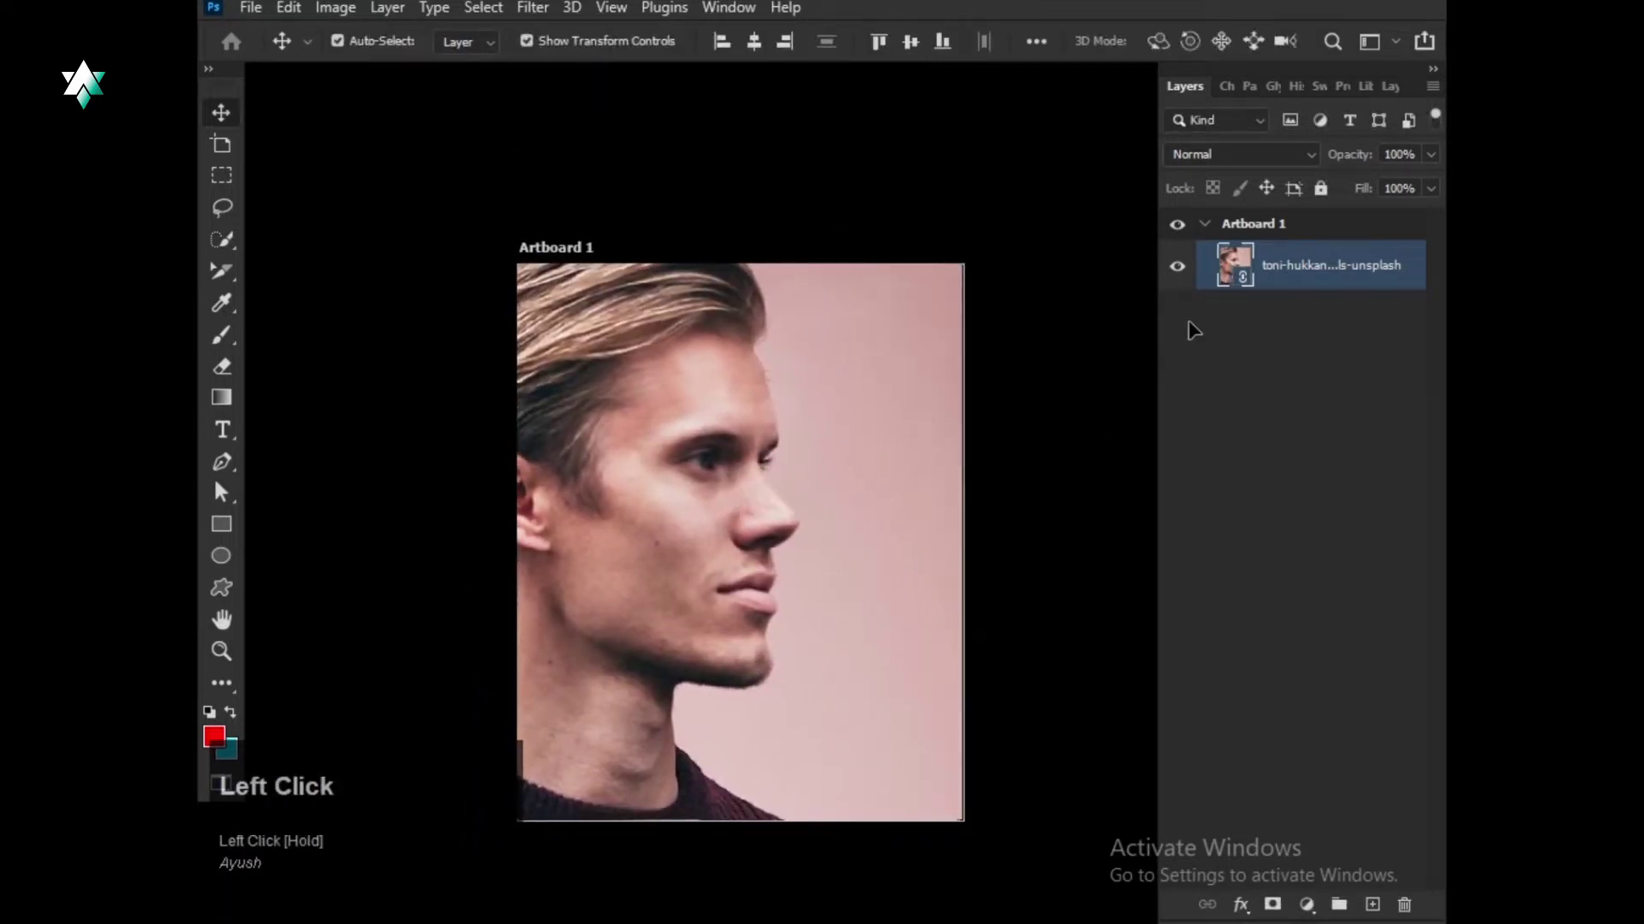
pyautogui.click(1258, 191)
# Mask out the portrait's background with a Subject selection and convert the masked layer to a smart object.
pyautogui.click(483, 8)
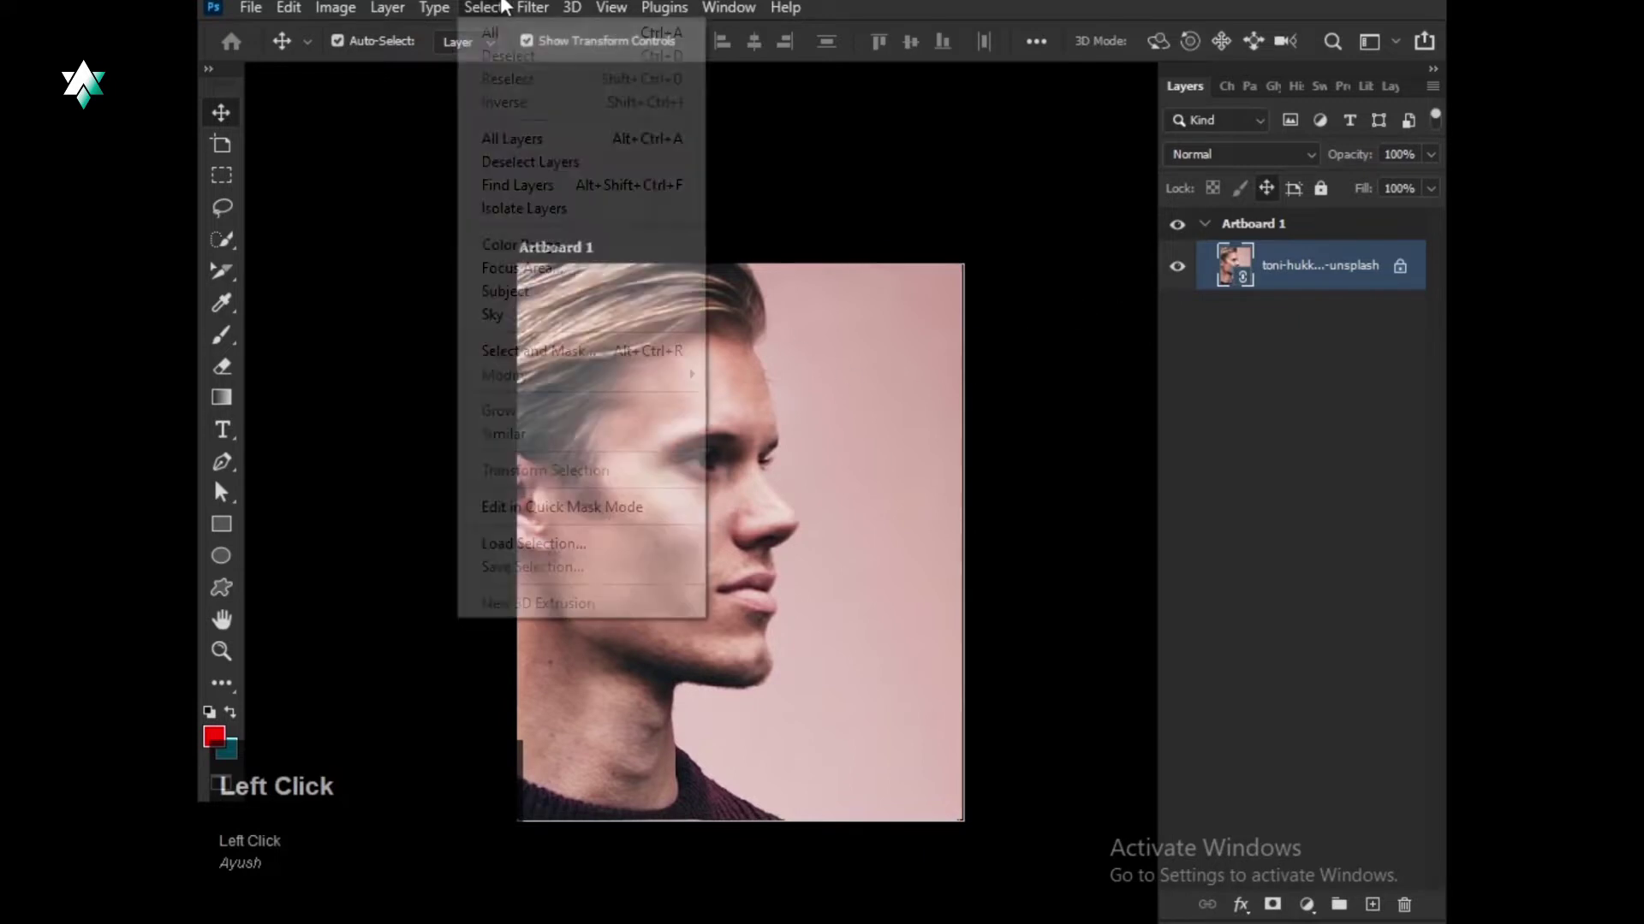
pyautogui.click(534, 285)
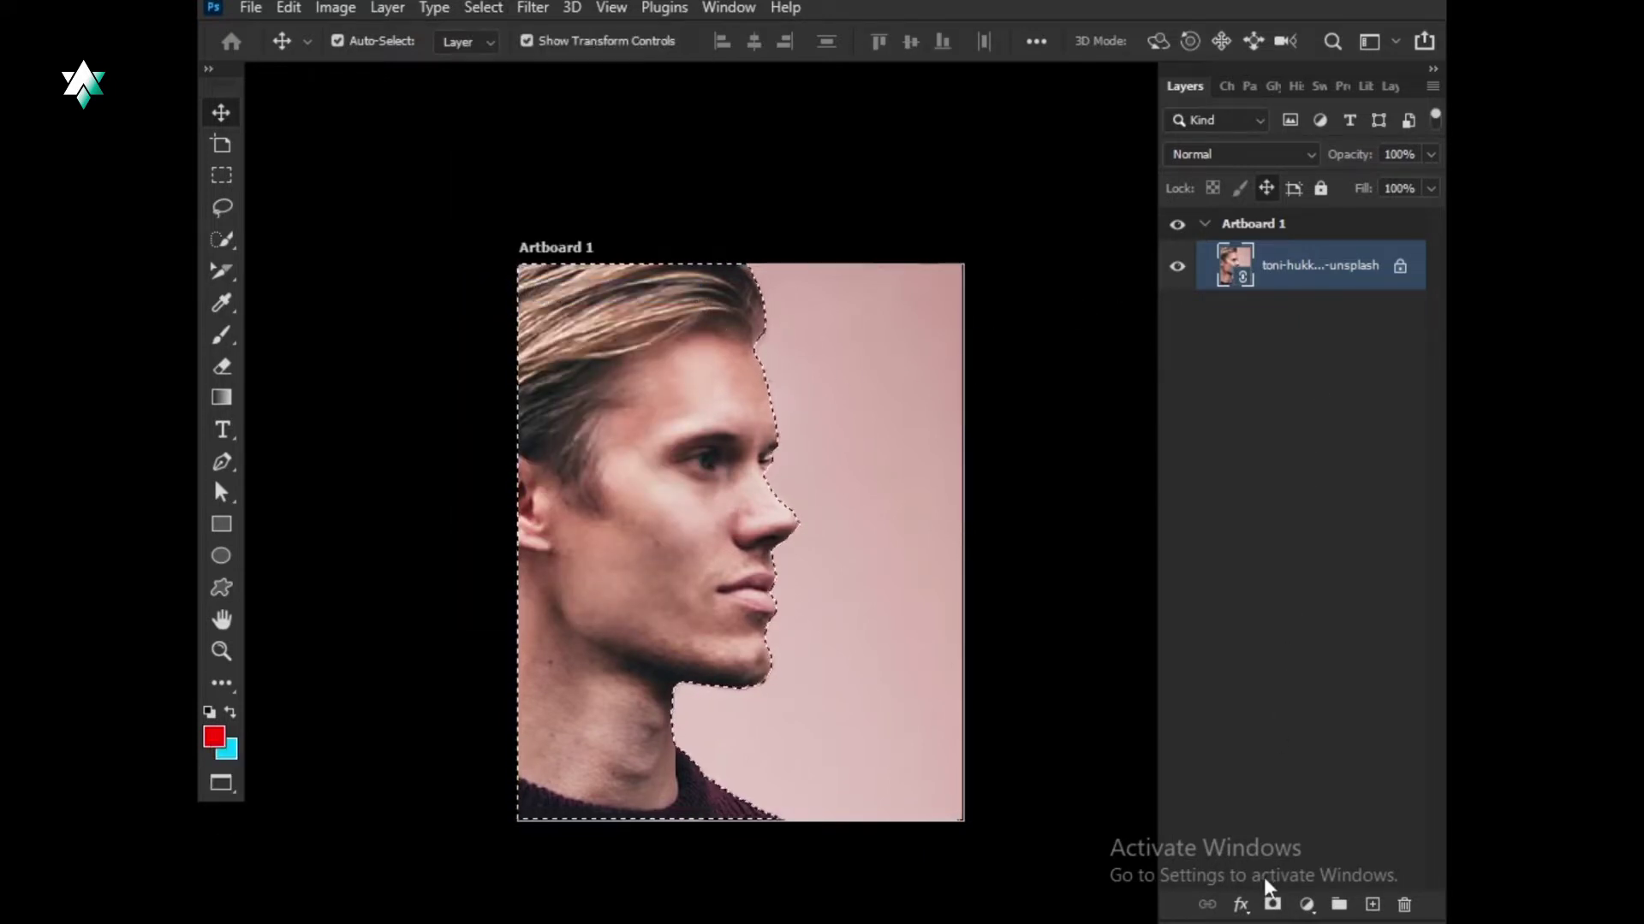
pyautogui.click(1272, 905)
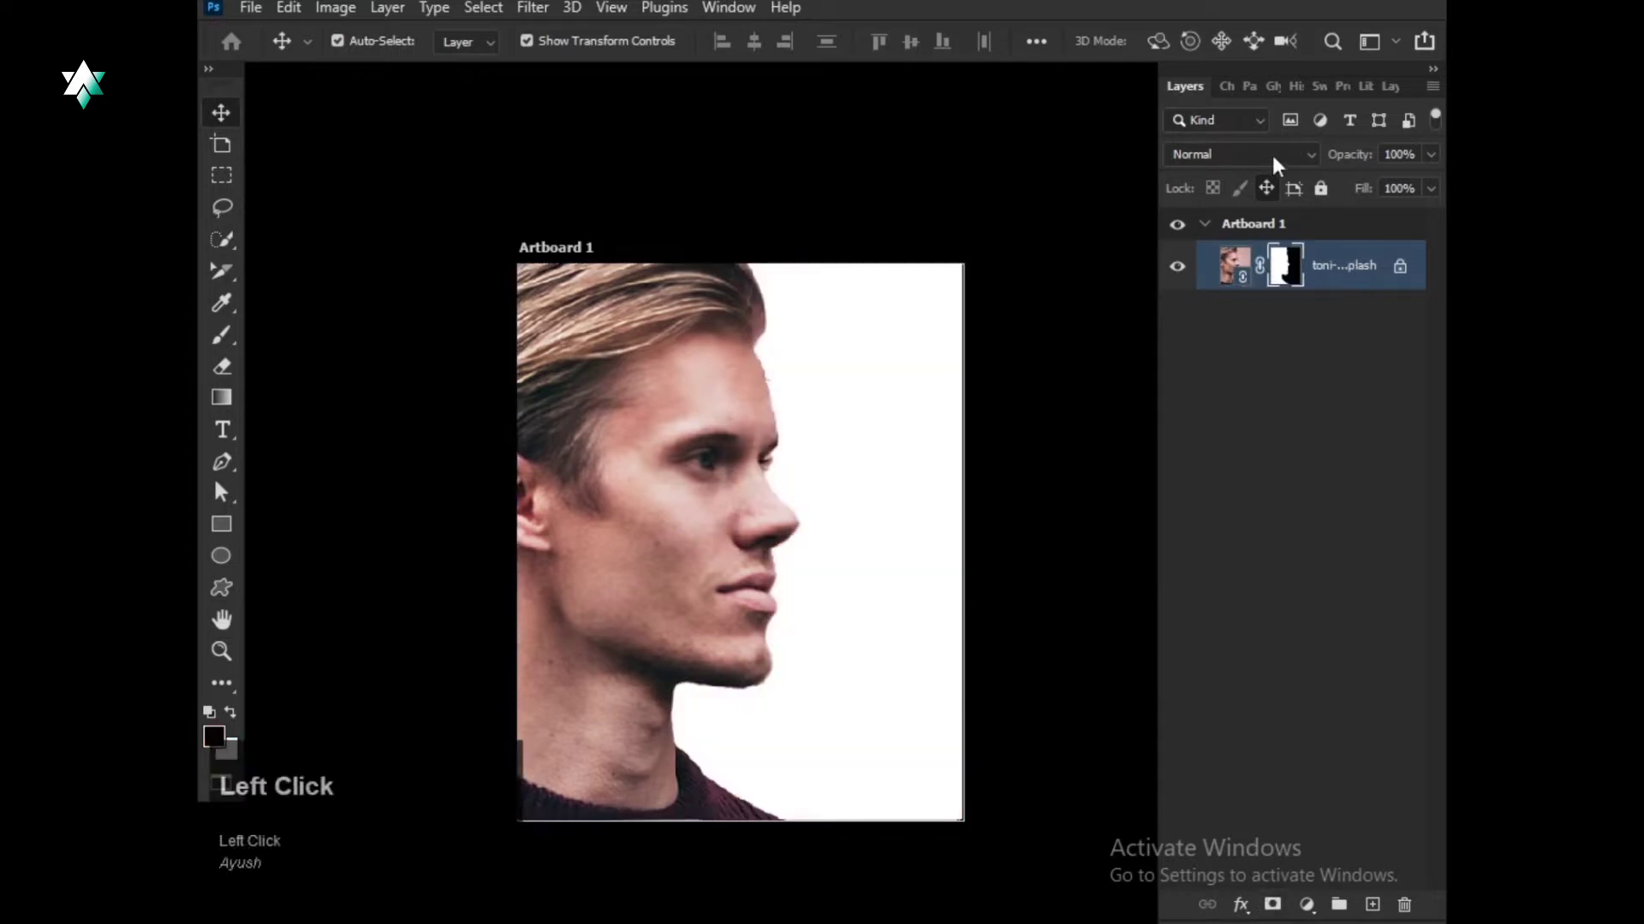
pyautogui.rightClick(1347, 276)
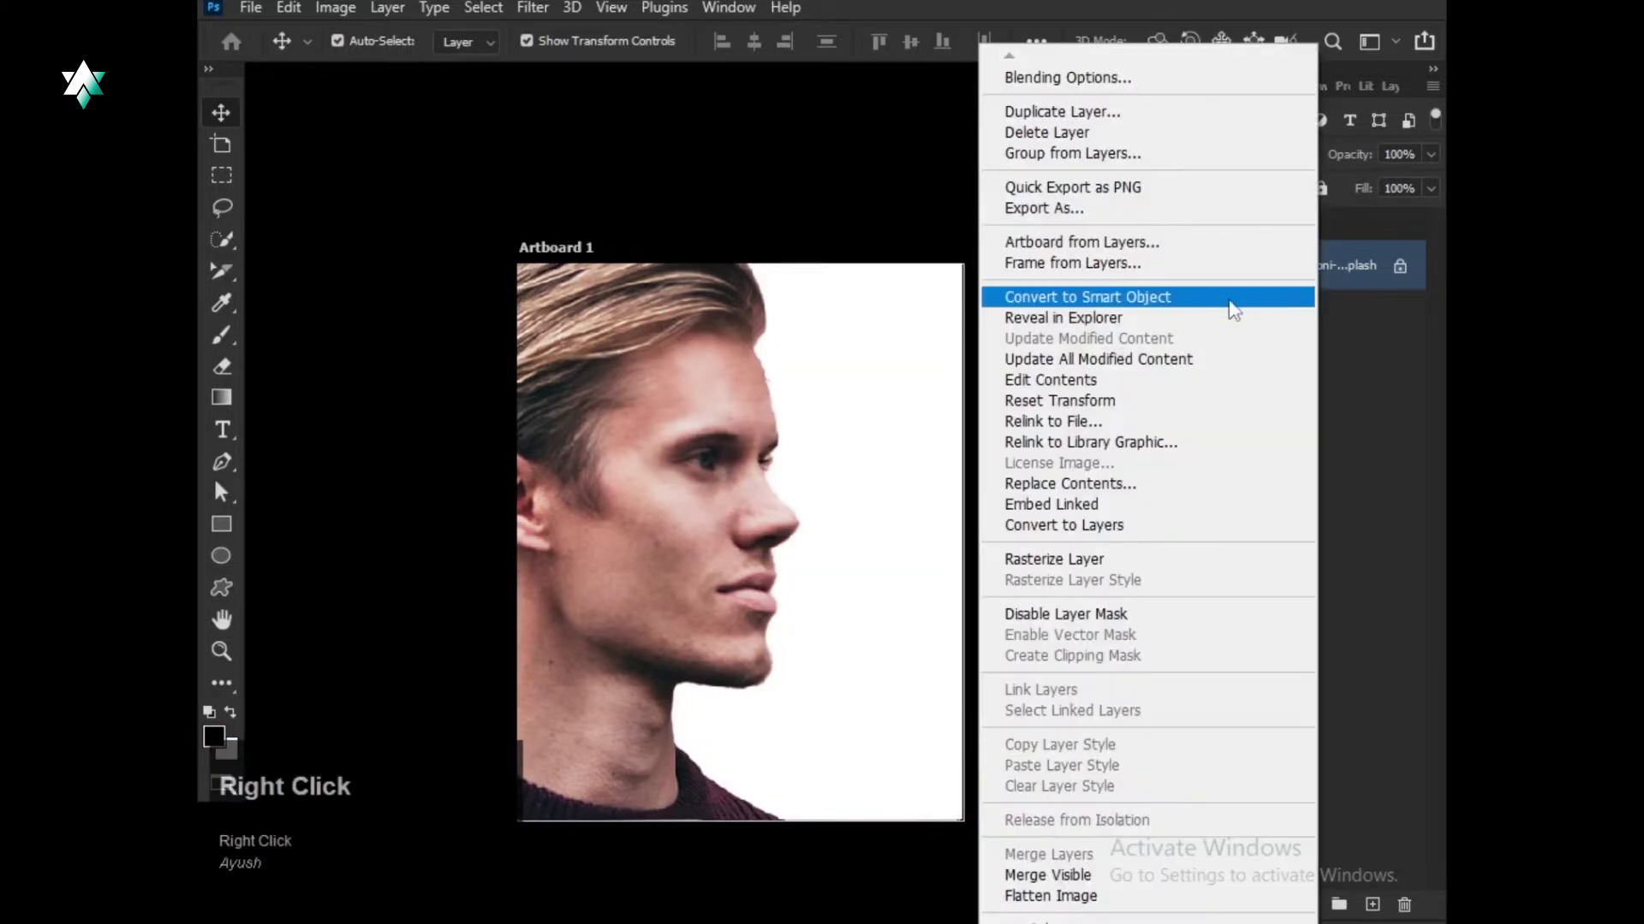
pyautogui.click(1233, 300)
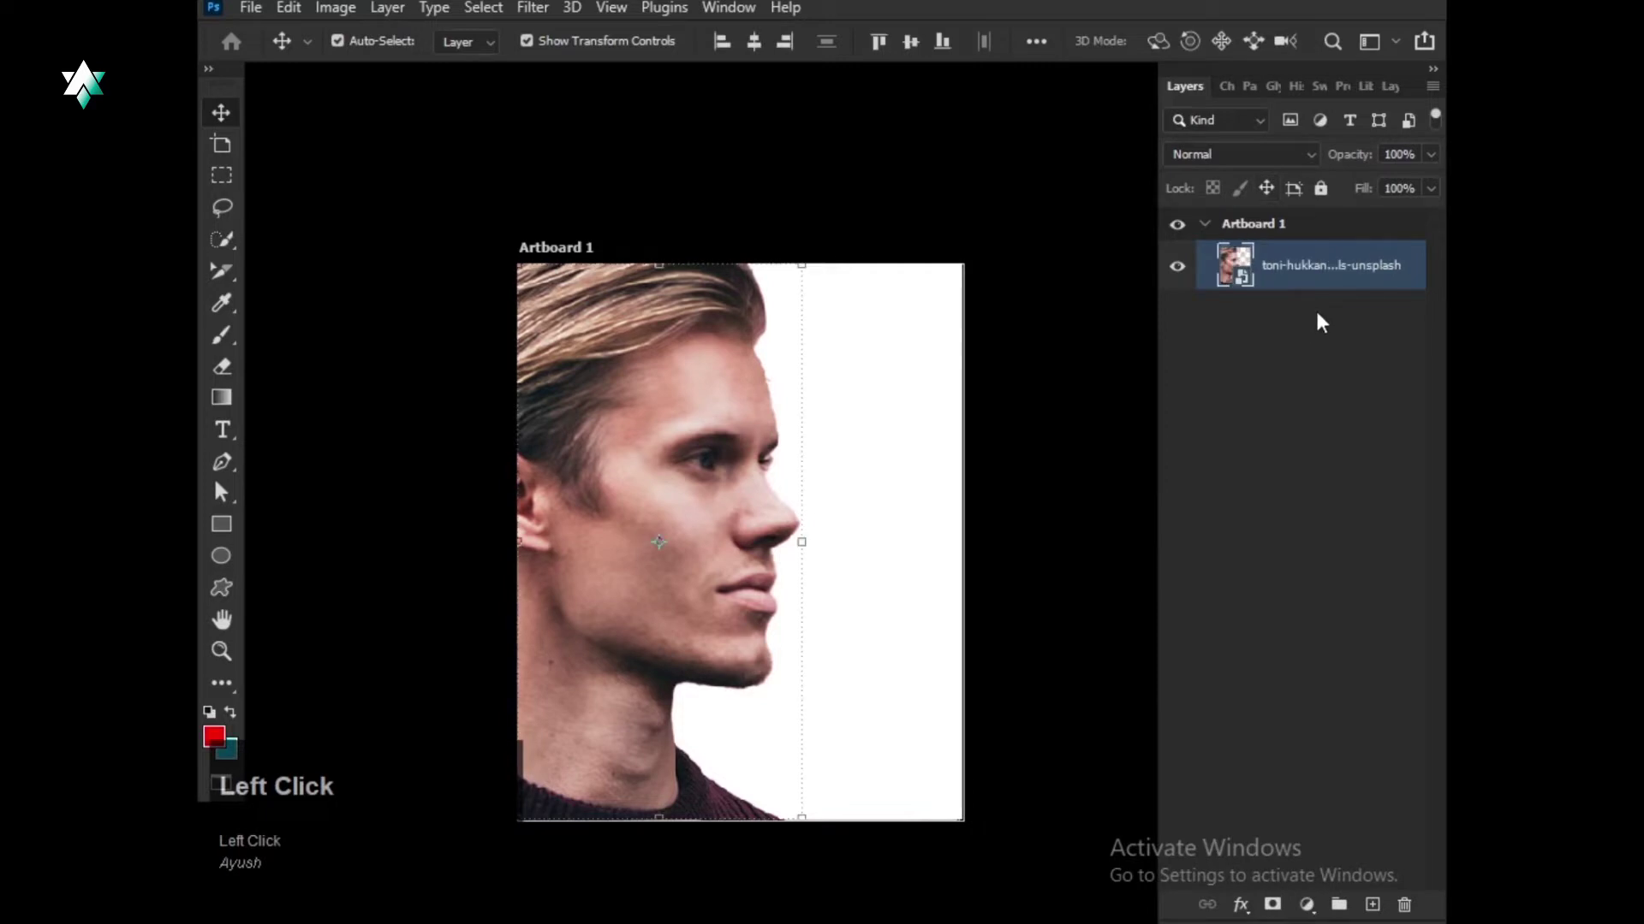
# Add a dark red Solid Color fill layer with hue 0, saturation 100% and brightness about 61%, and place it beneath the portrait.
pyautogui.click(1302, 905)
pyautogui.click(1323, 467)
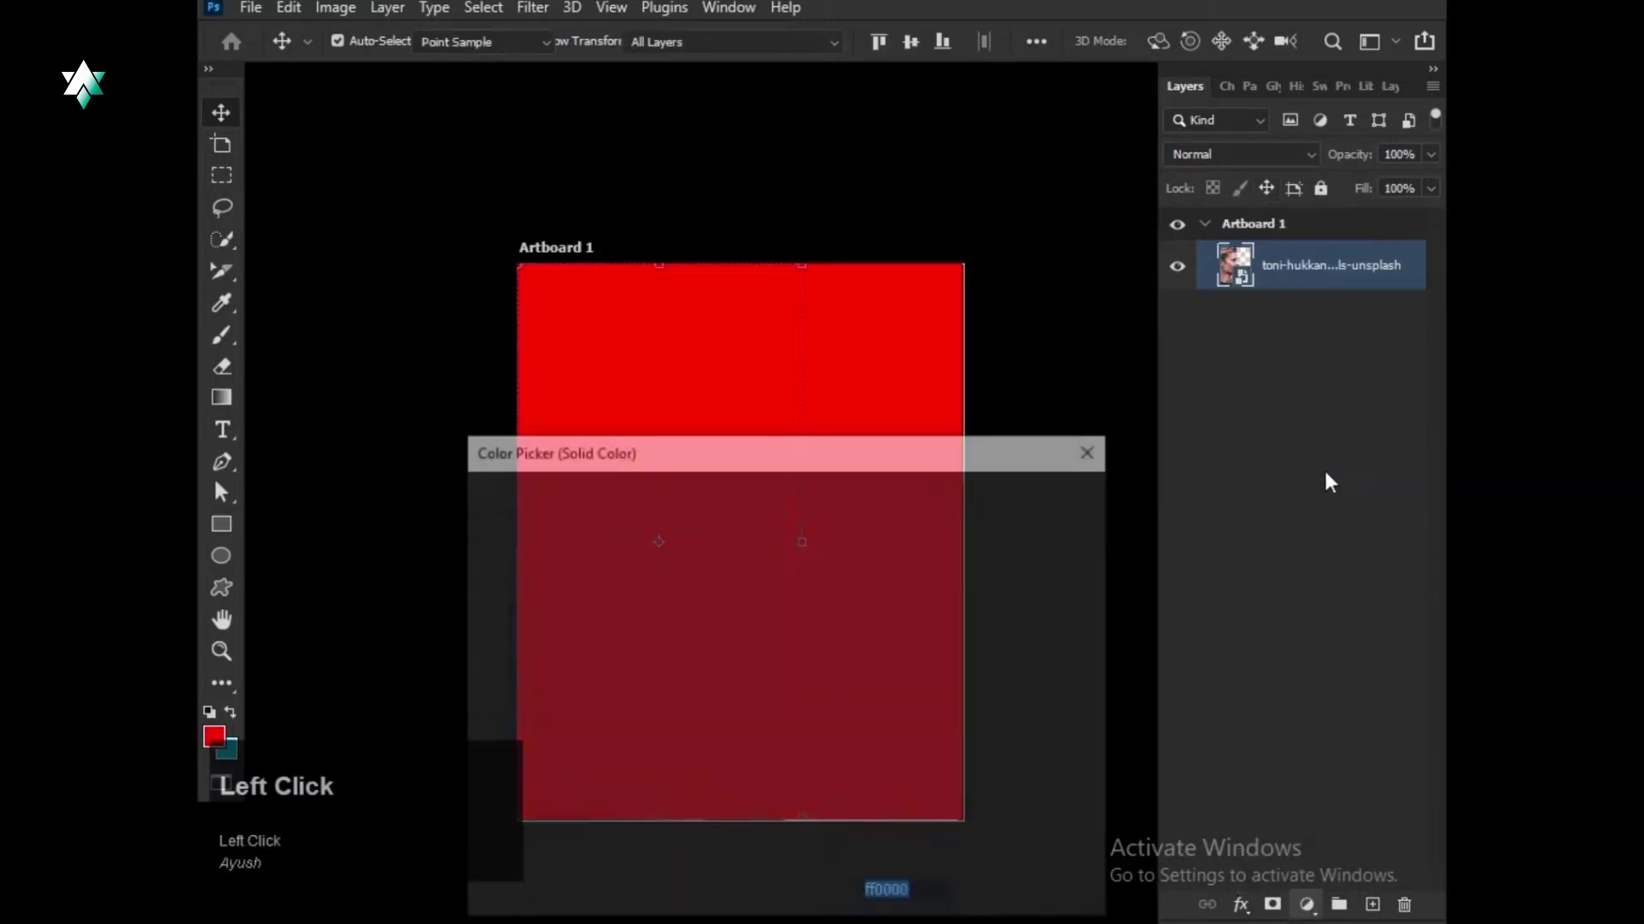
pyautogui.click(782, 627)
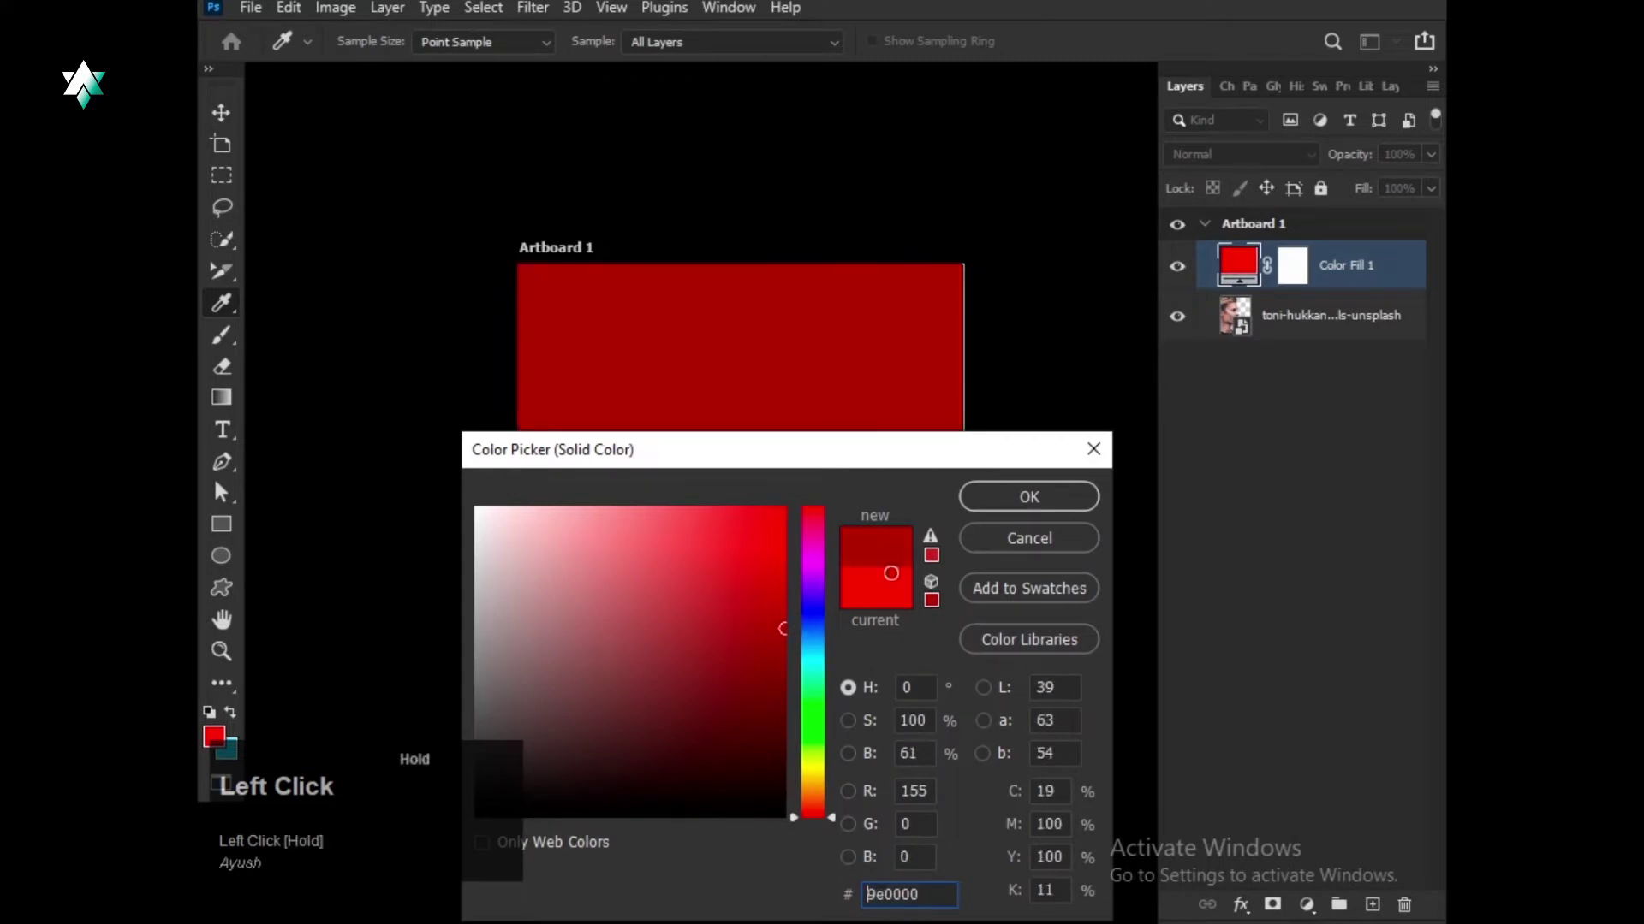
pyautogui.click(1015, 496)
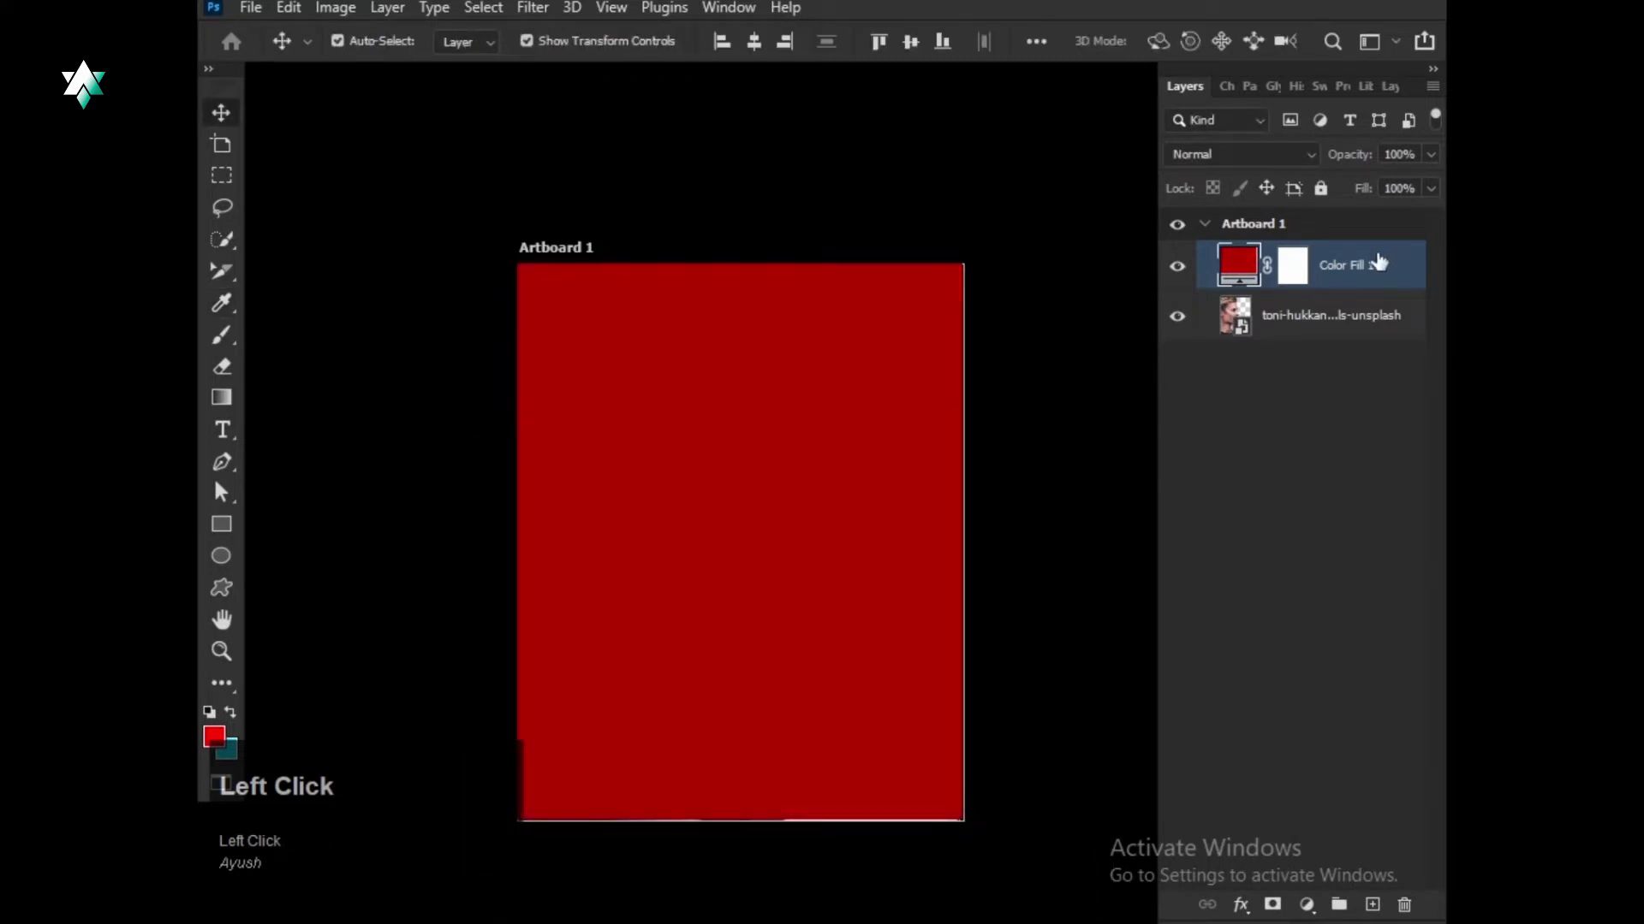
pyautogui.moveTo(1378, 262); pyautogui.dragTo(1341, 310)
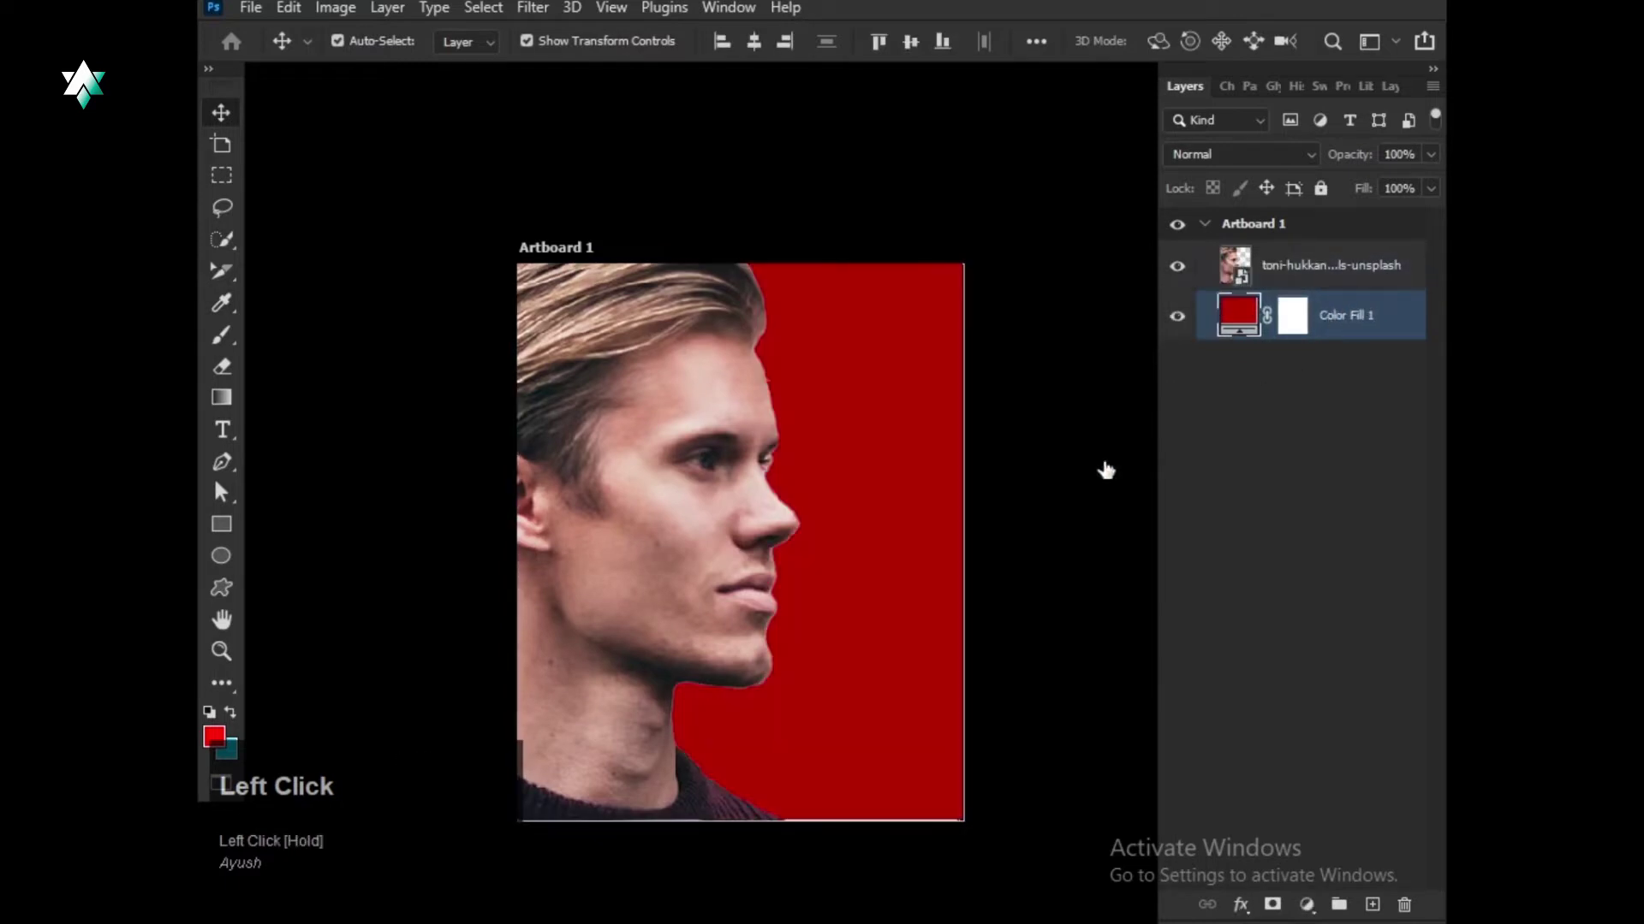
# Fully lock the red fill layer and set the portrait layer's blend mode to Linear Burn.
pyautogui.scroll(-1, 1049, 477)
pyautogui.scroll(1, 939, 542)
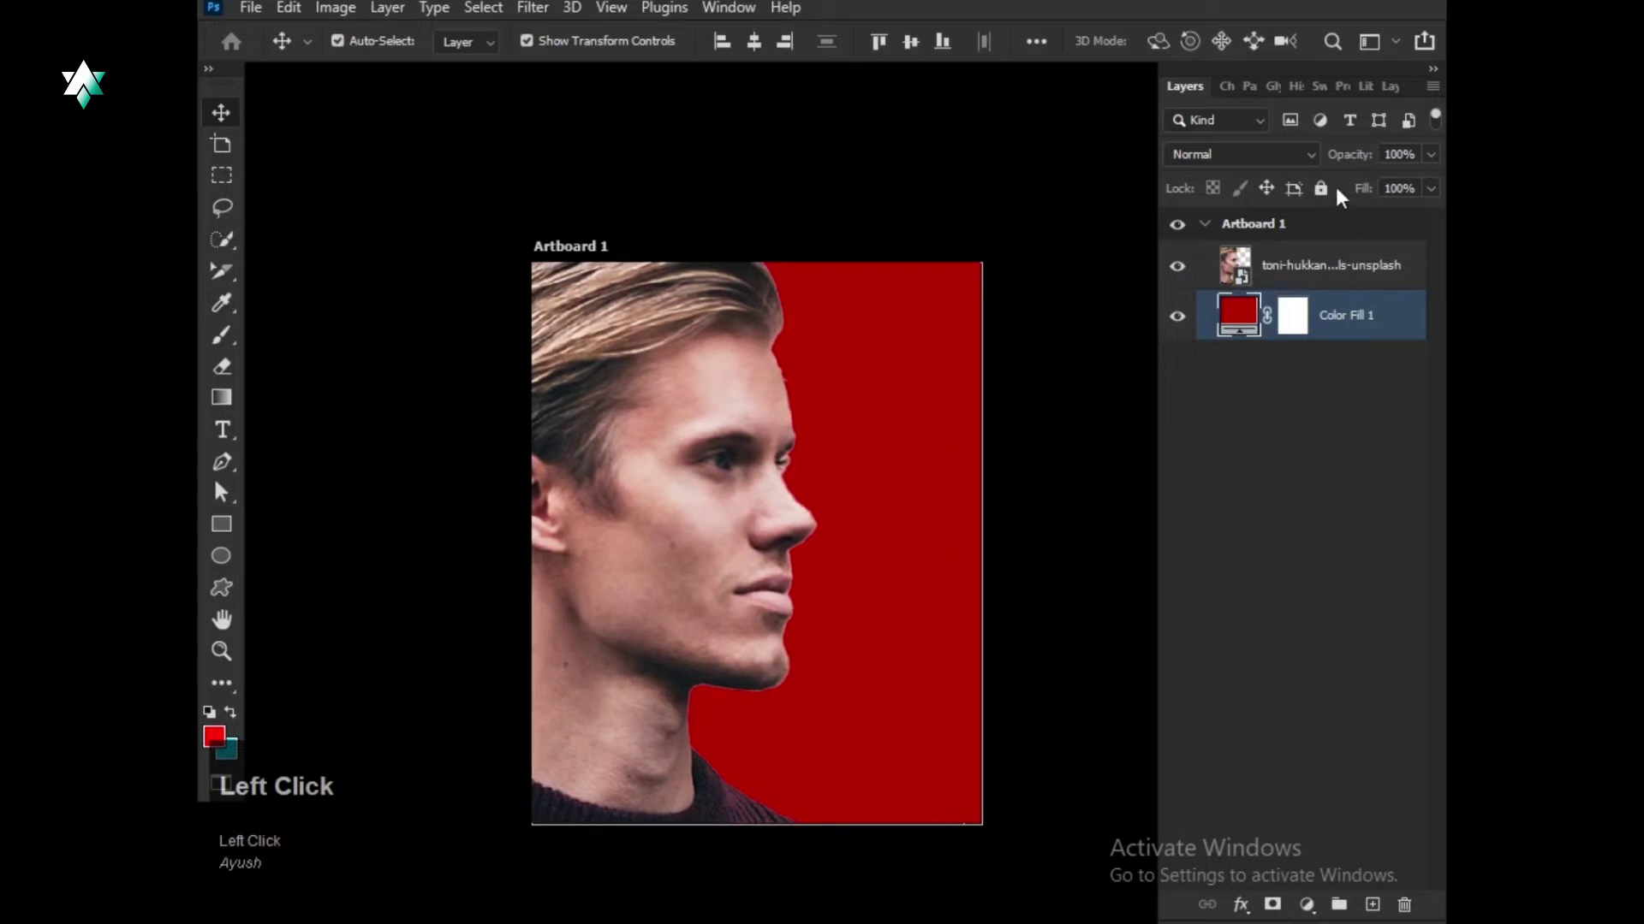
pyautogui.click(1325, 257)
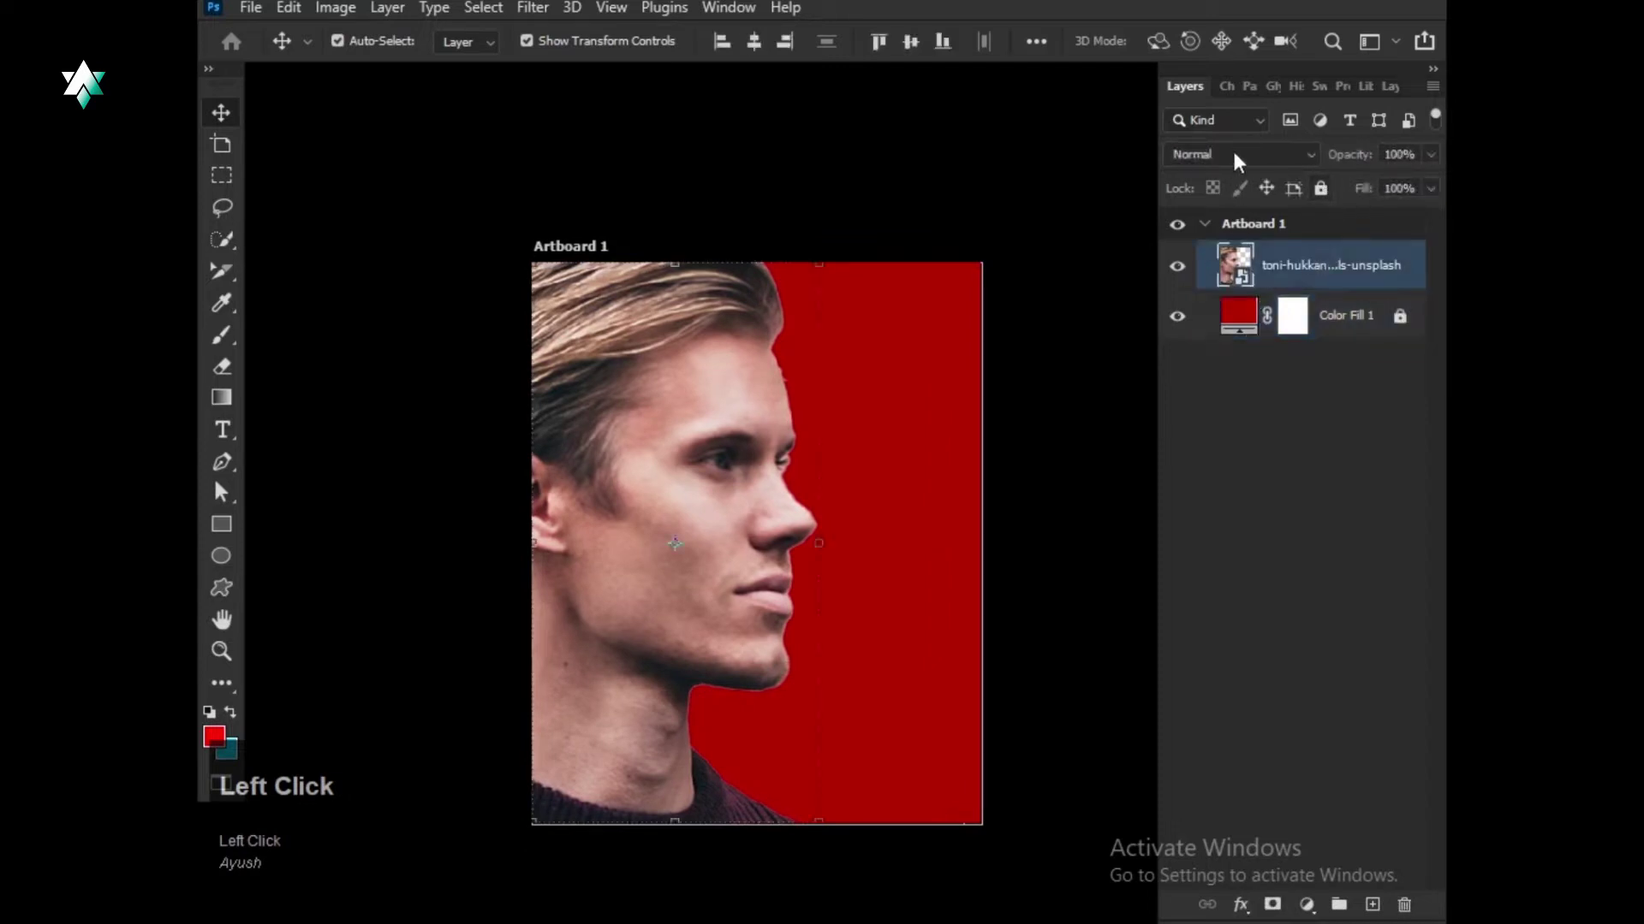
pyautogui.click(1231, 149)
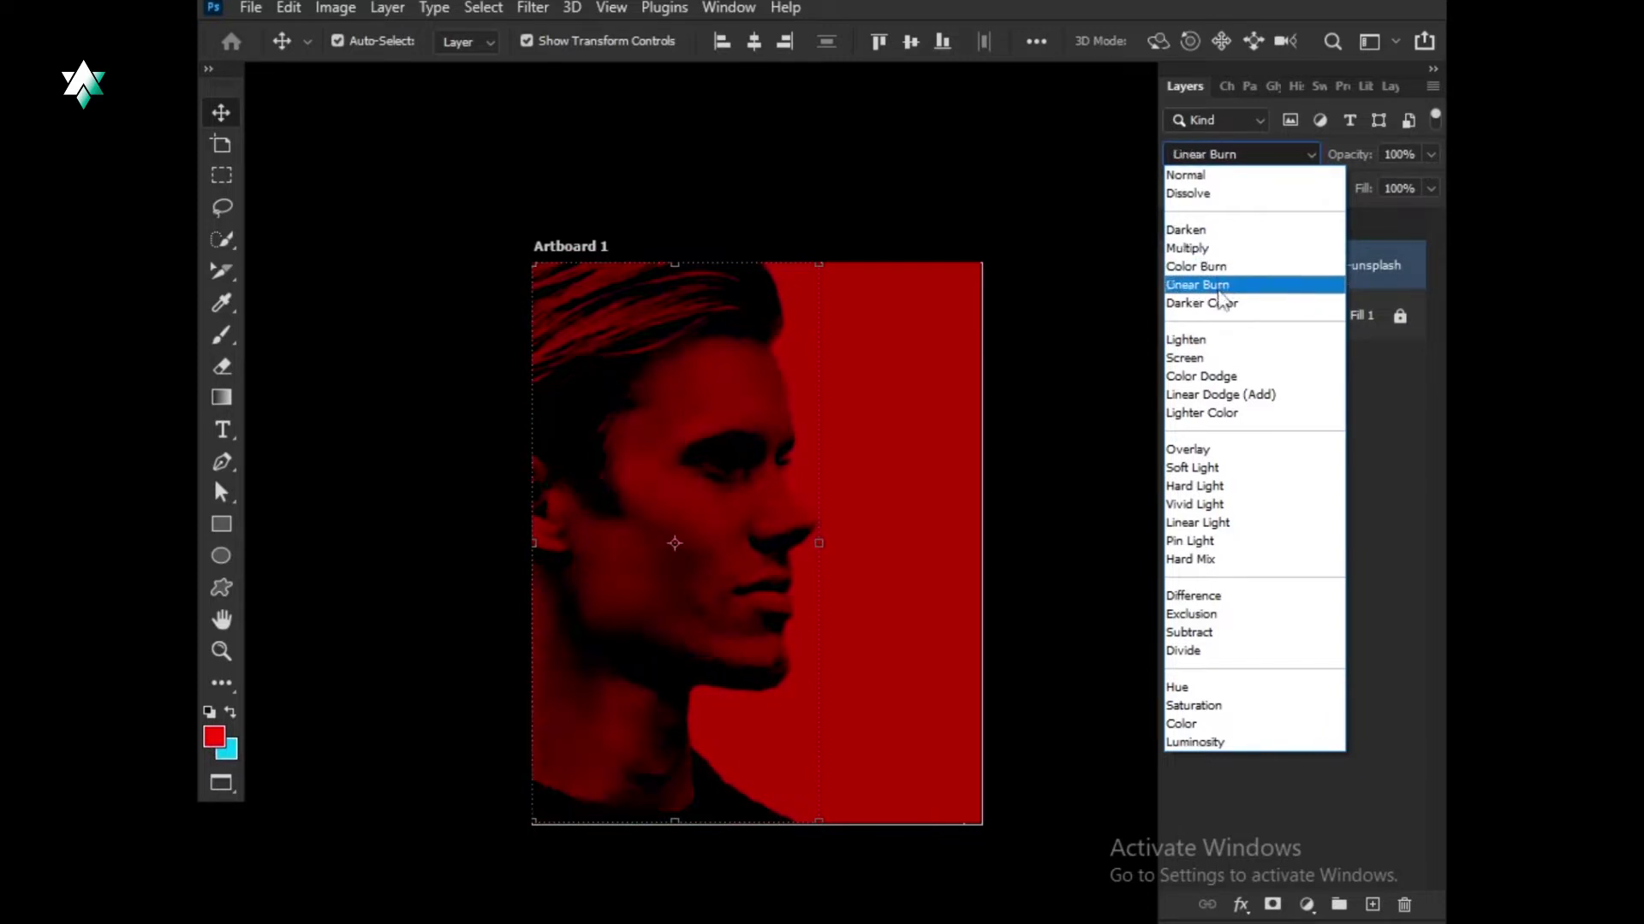
pyautogui.click(1222, 287)
# Change the colour of the canvas area surrounding the artboard to Dark Gray.
pyautogui.scroll(-1, 1072, 358)
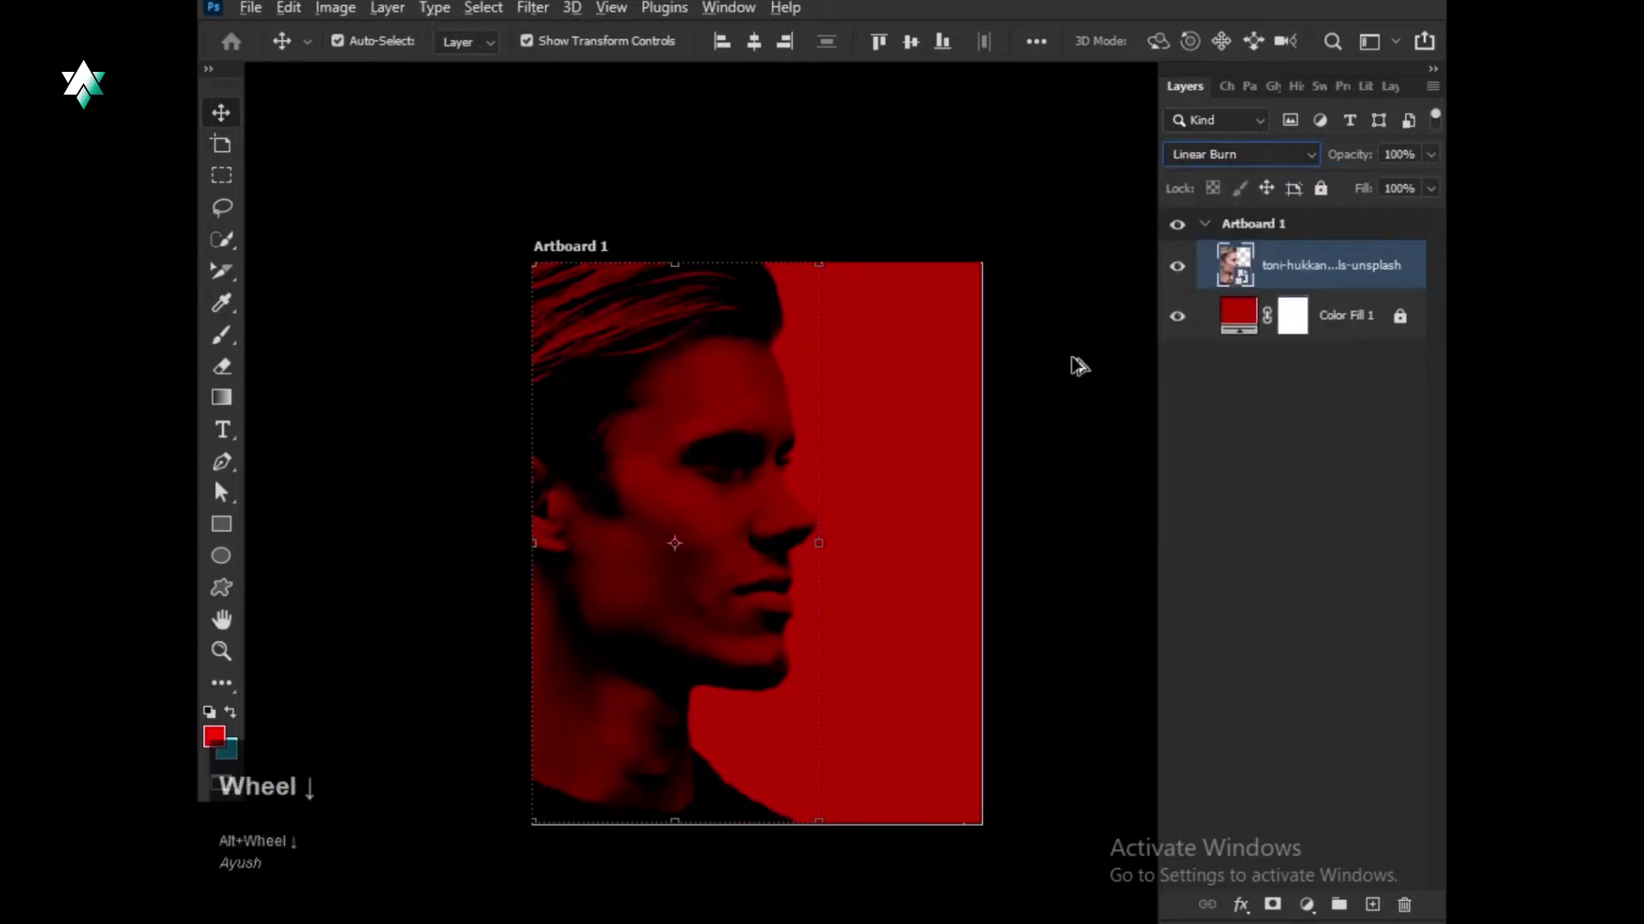
pyautogui.press('alt')
pyautogui.moveTo(838, 437); pyautogui.dragTo(850, 378)
pyautogui.scroll(-2, 837, 433)
pyautogui.scroll(2, 886, 445)
pyautogui.rightClick(1094, 248)
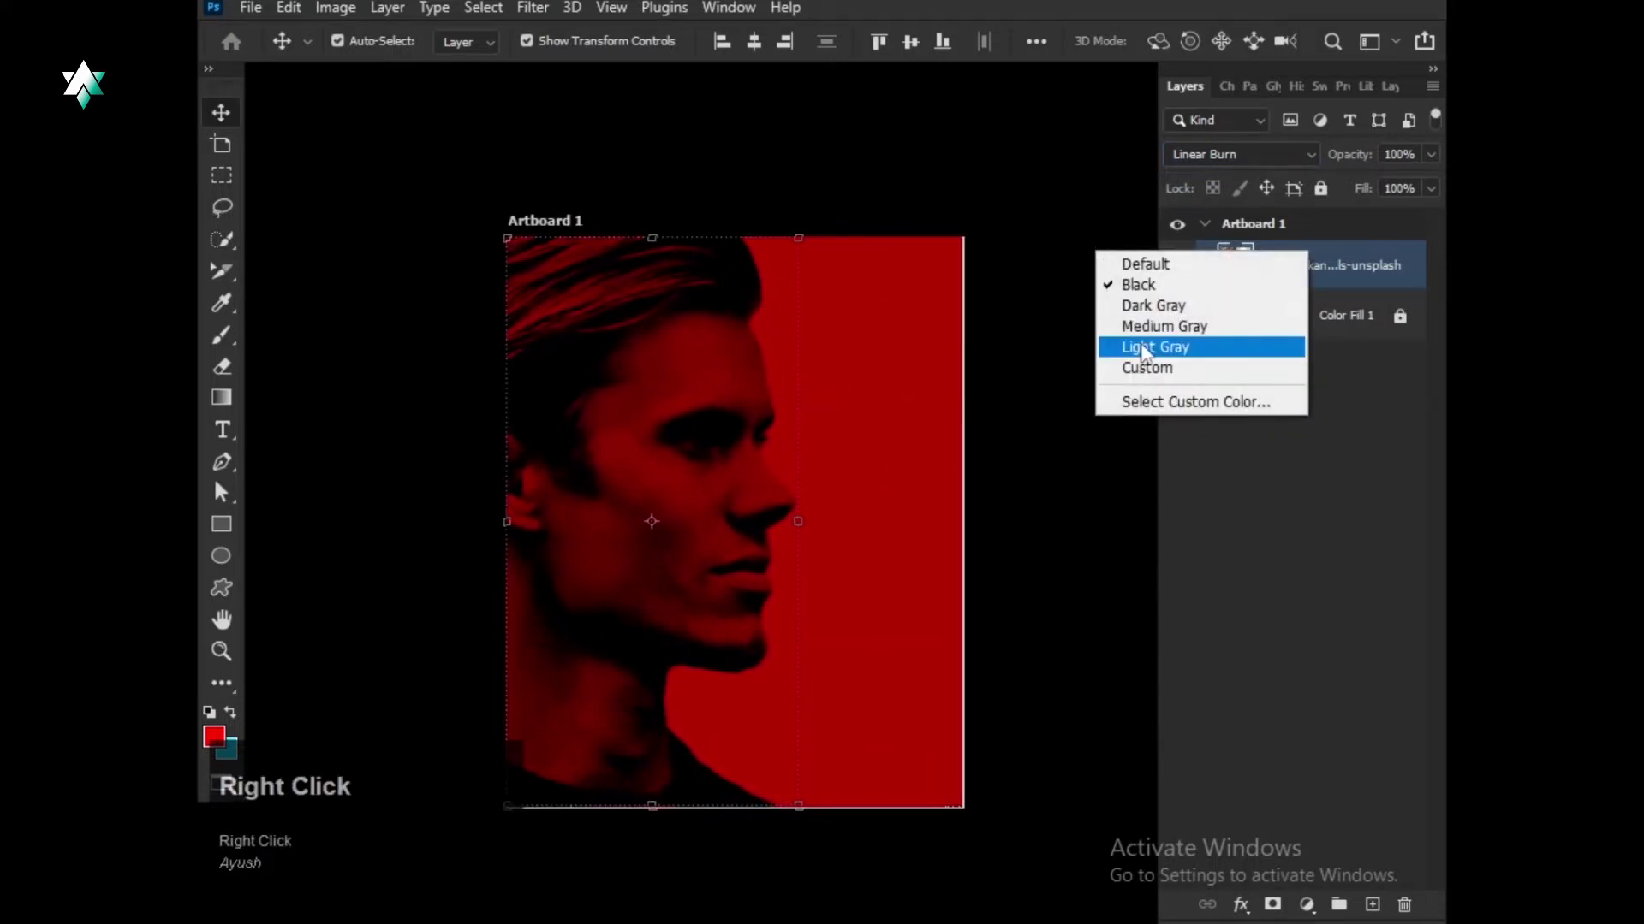
pyautogui.click(1147, 306)
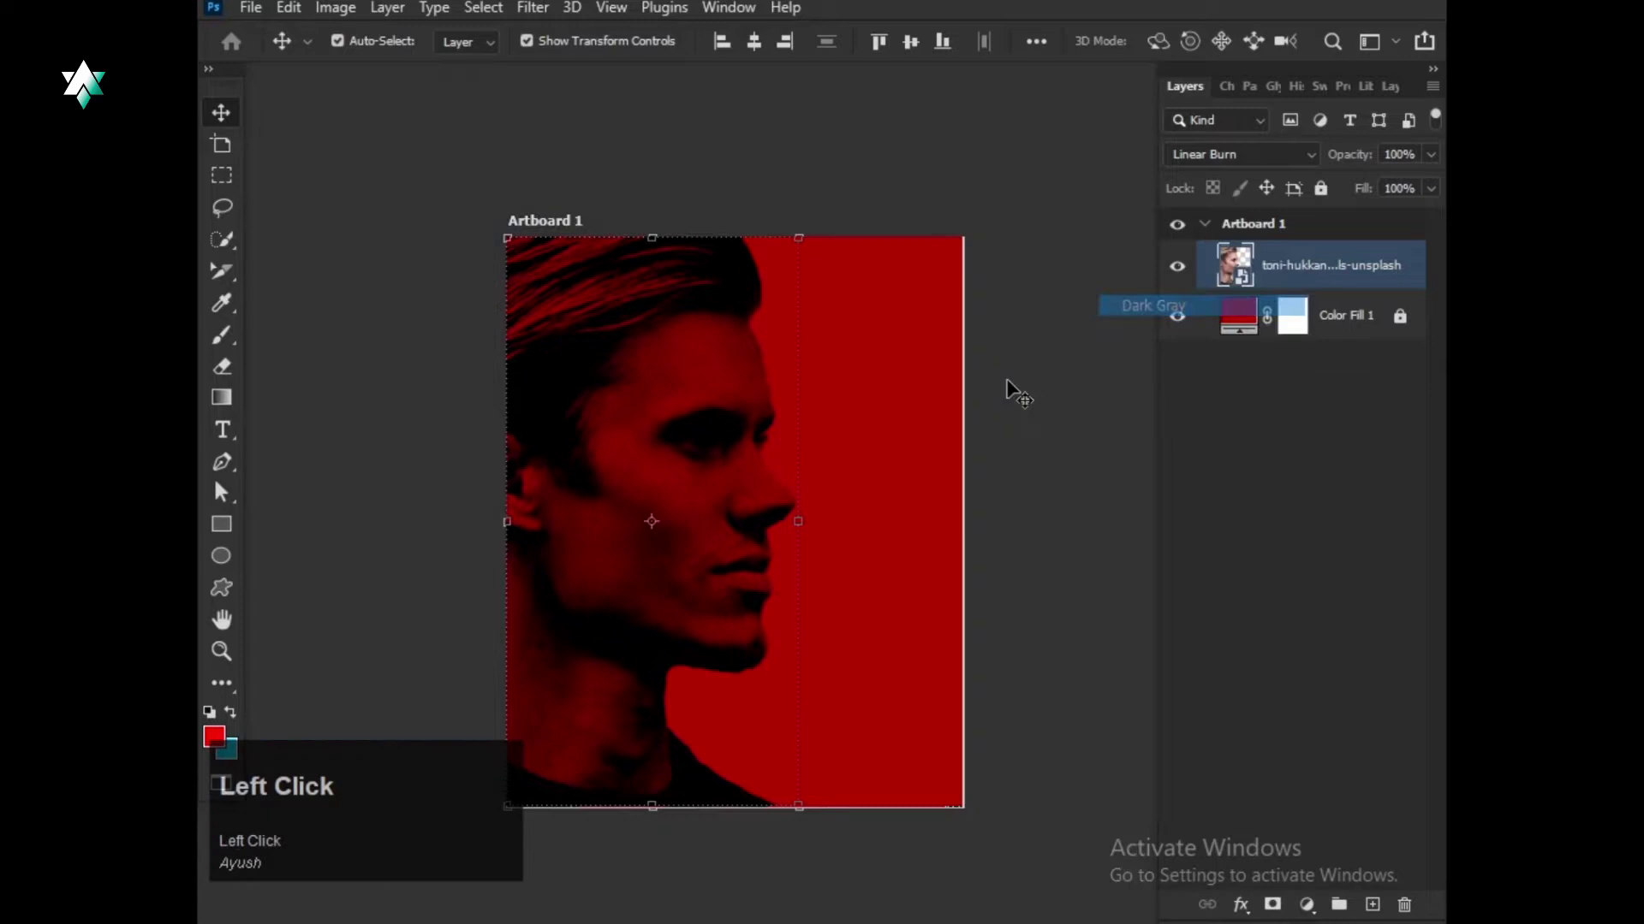
pyautogui.click(1064, 356)
# Fully lock the portrait layer and add an empty layer between it and the red fill.
pyautogui.scroll(1, 906, 440)
pyautogui.moveTo(859, 483); pyautogui.dragTo(874, 460)
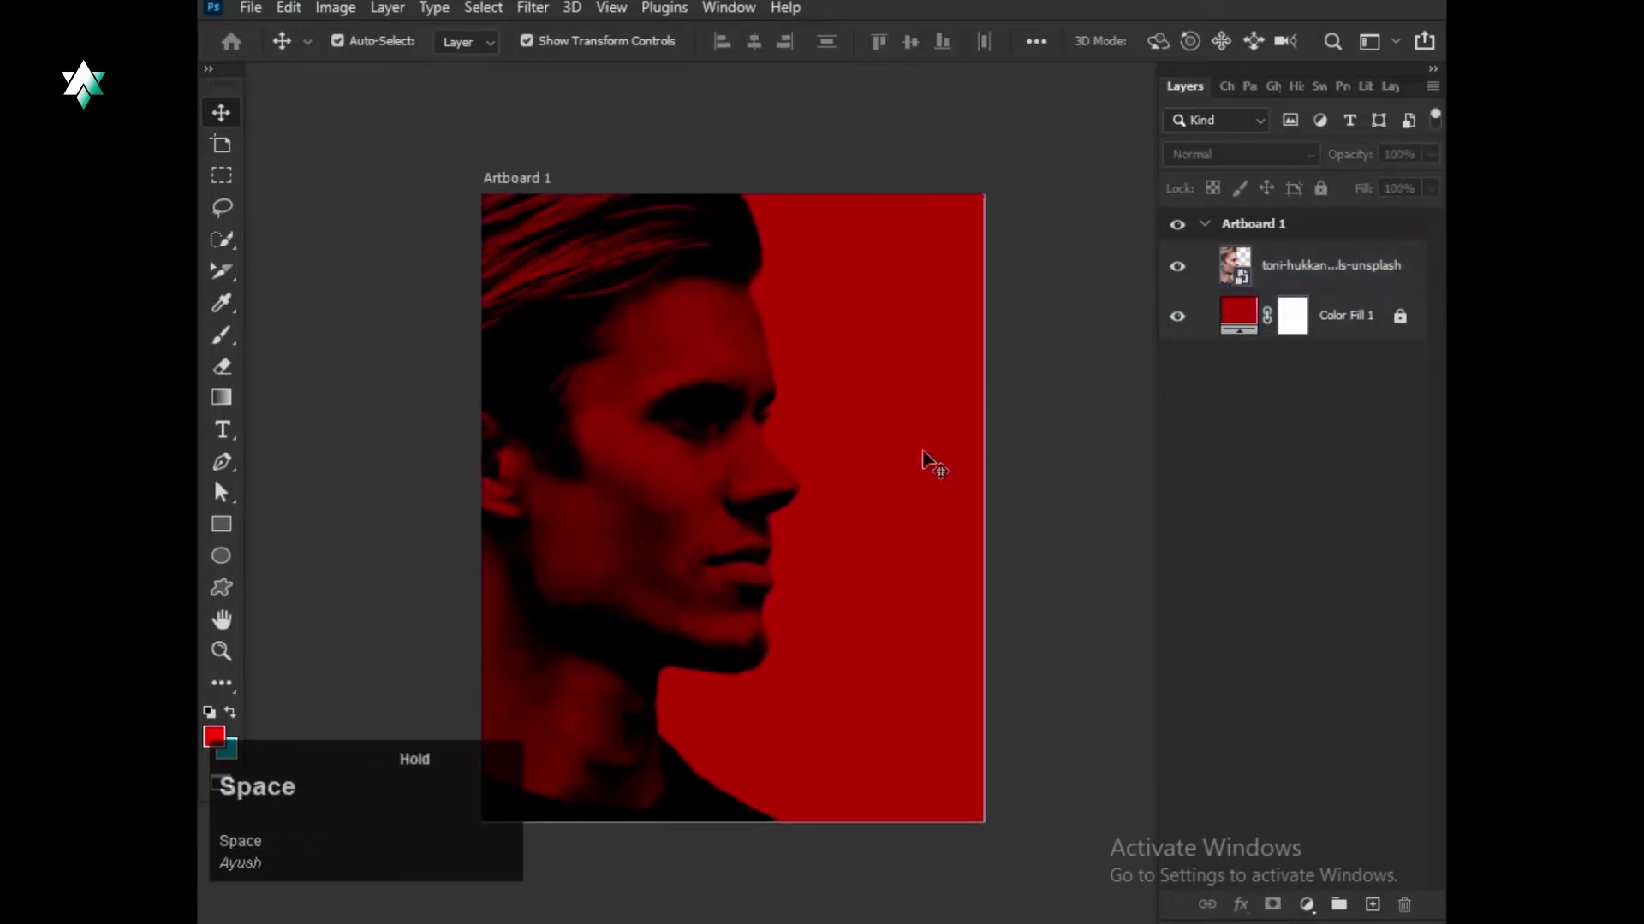
pyautogui.click(1355, 284)
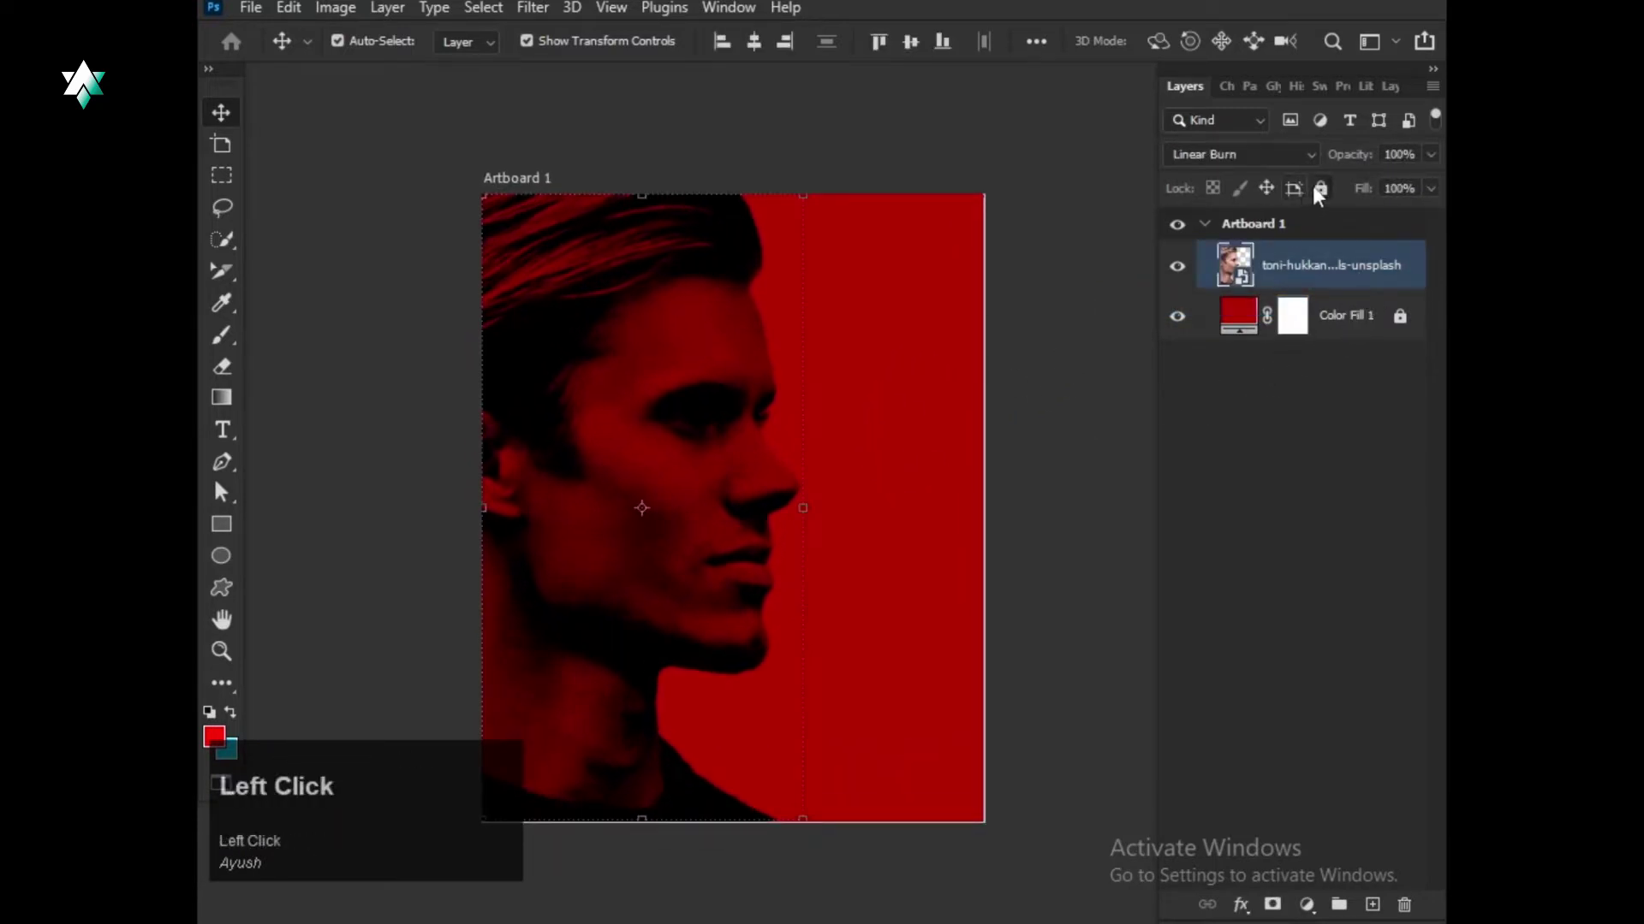
pyautogui.click(1319, 188)
pyautogui.hotkey('alt', '[')
pyautogui.click(1371, 905)
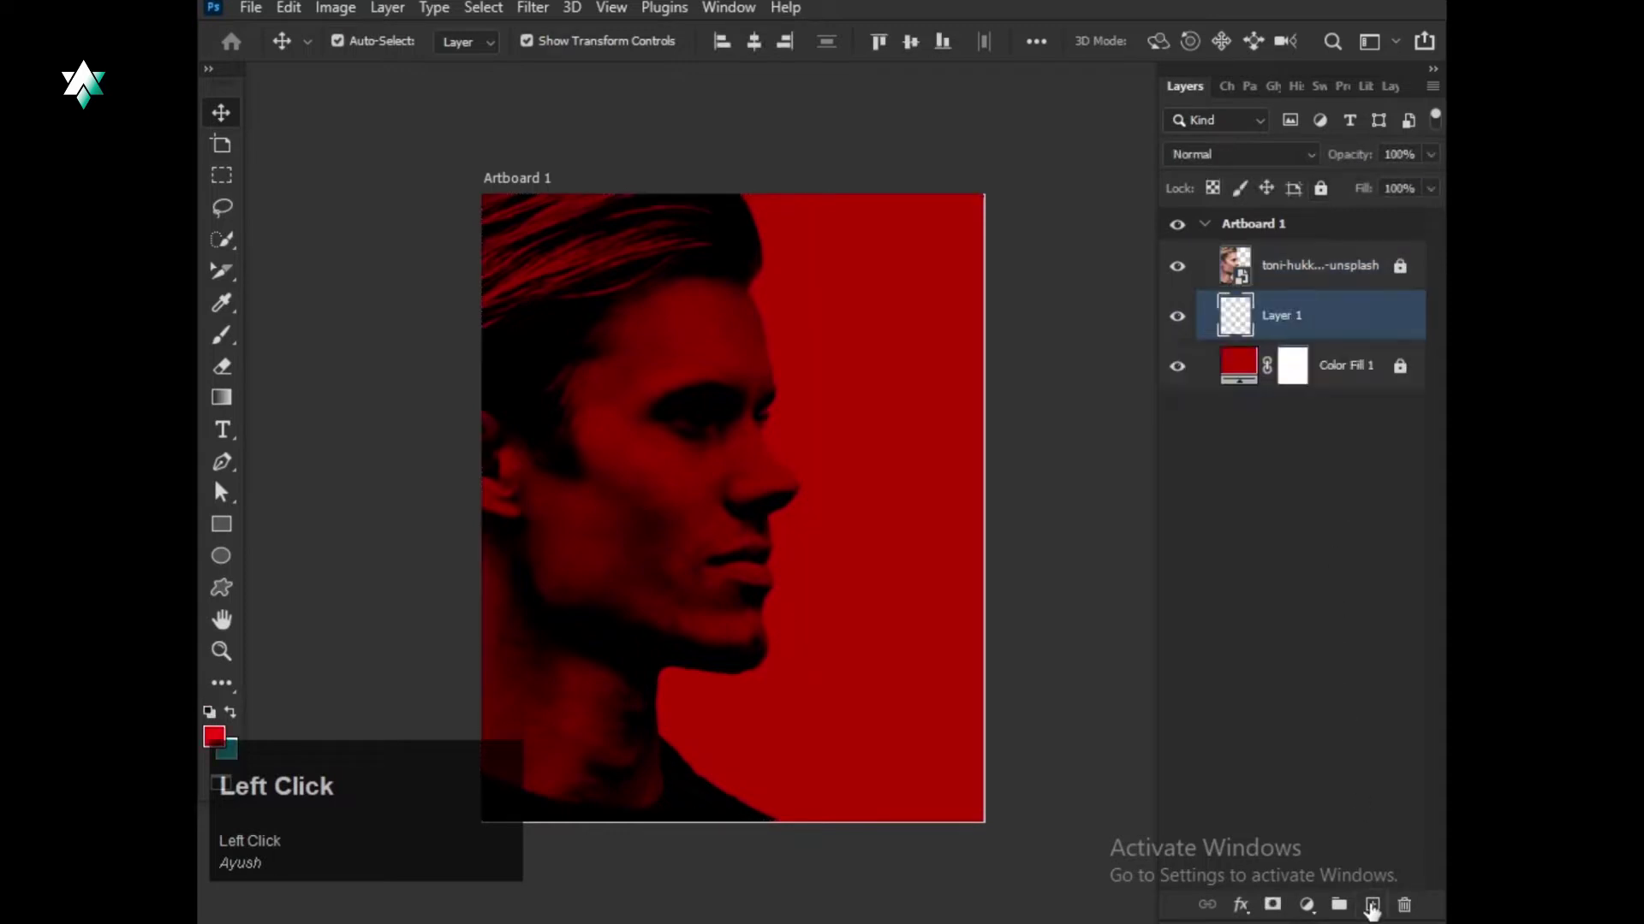
# Place the burnt paper texture kindpng_4888057 as a linked image between the portrait and the red fill.
pyautogui.click(250, 7)
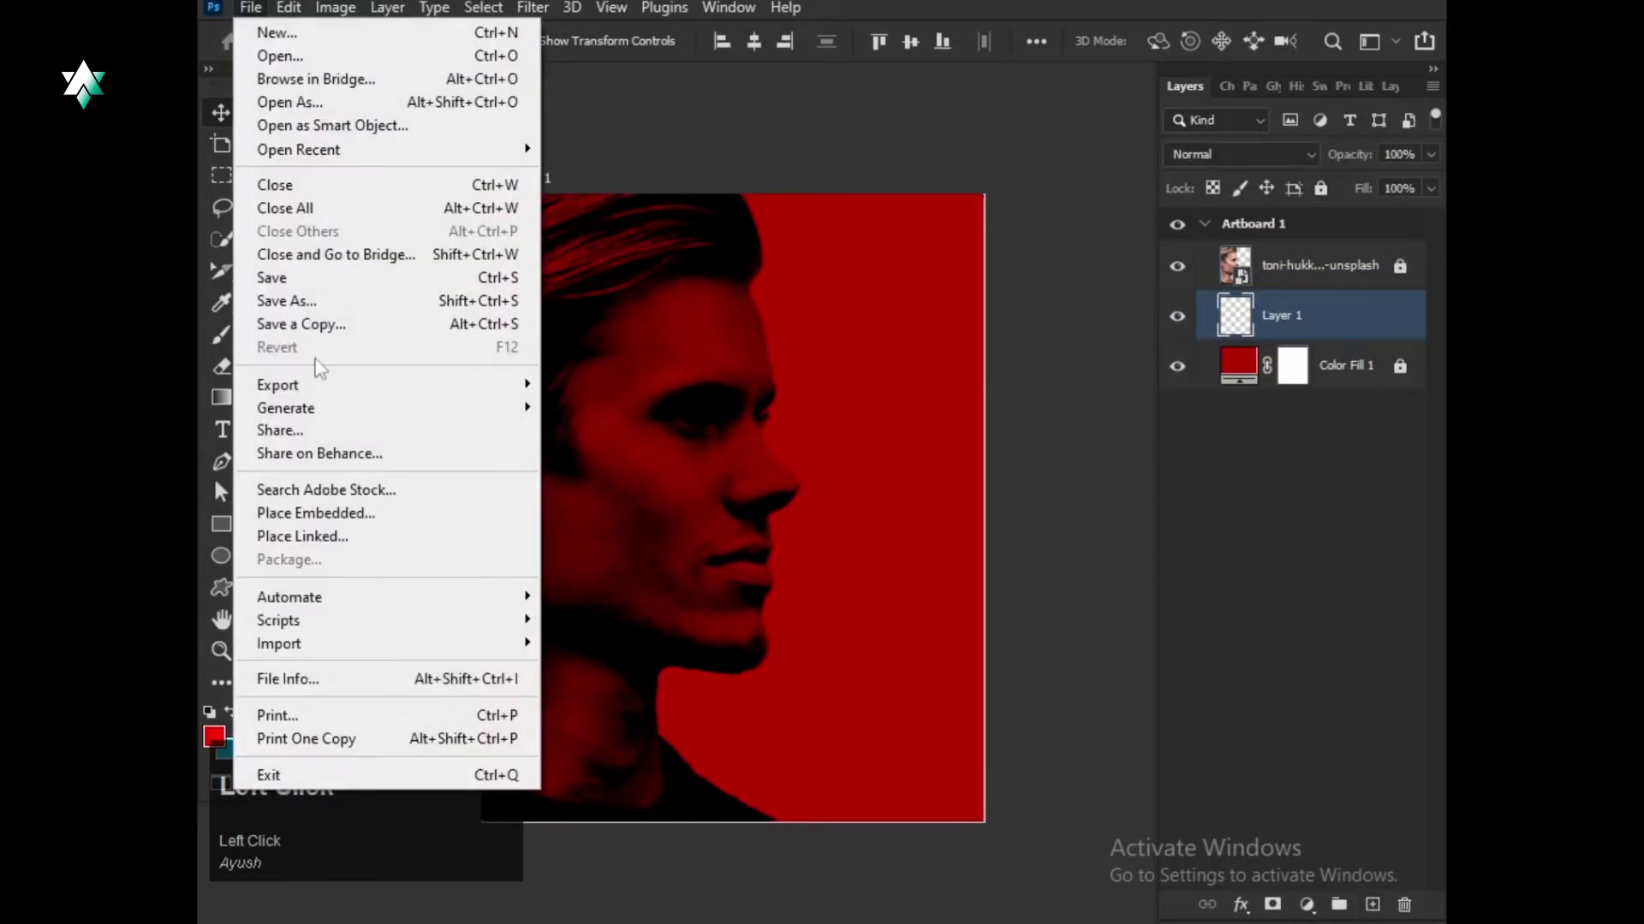
pyautogui.click(327, 535)
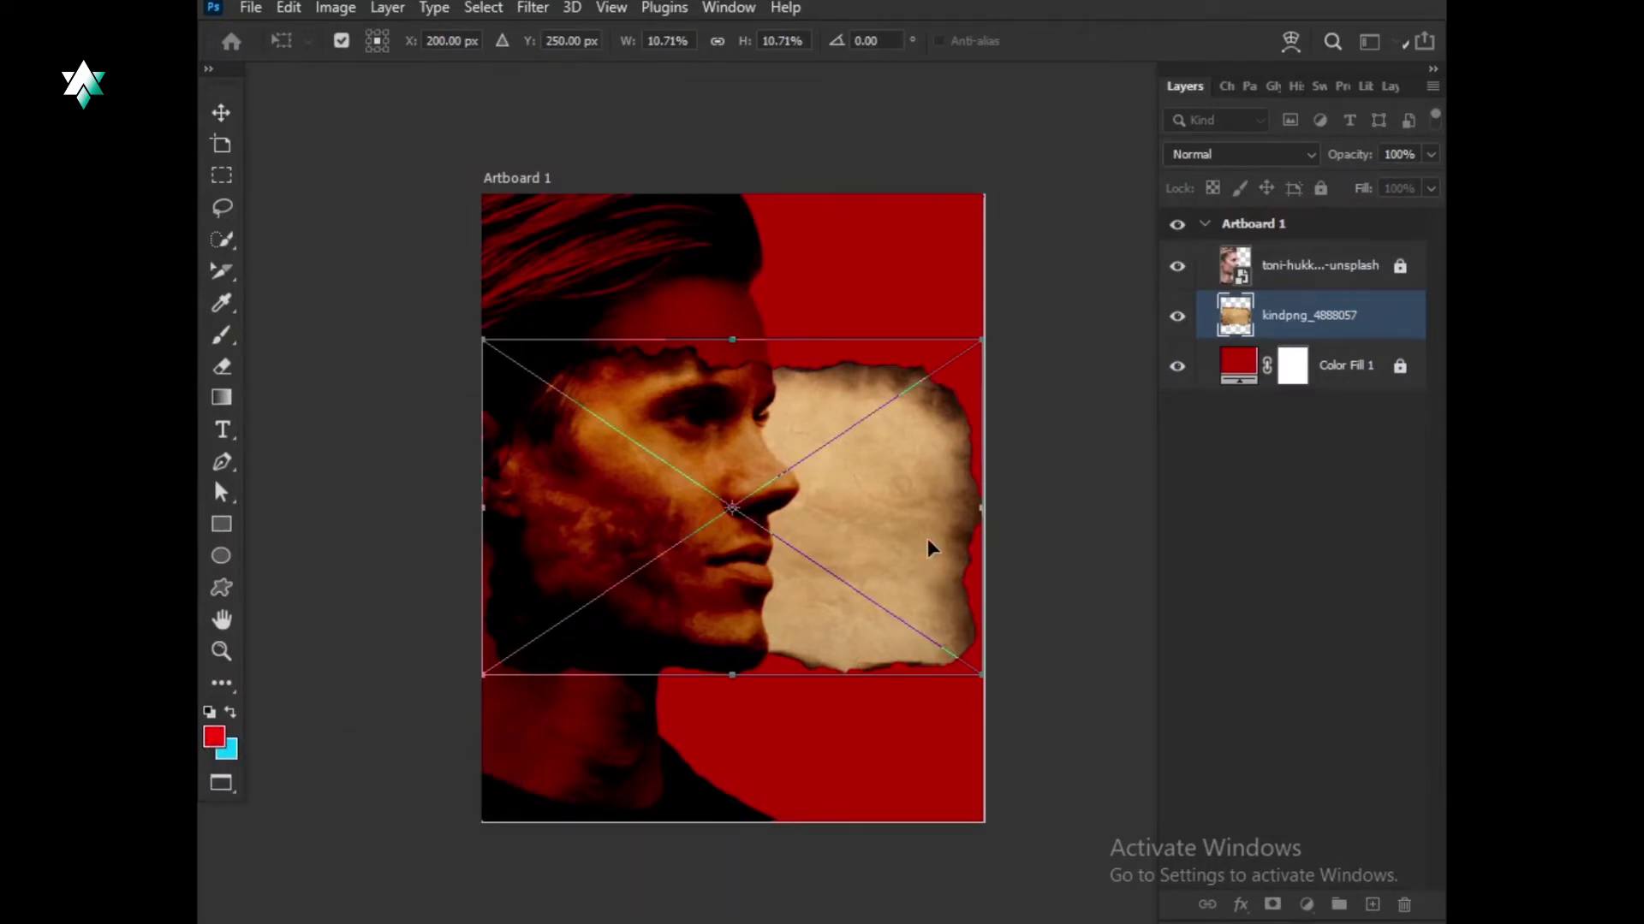
pyautogui.press('Return')
pyautogui.press('f')
pyautogui.press('f')
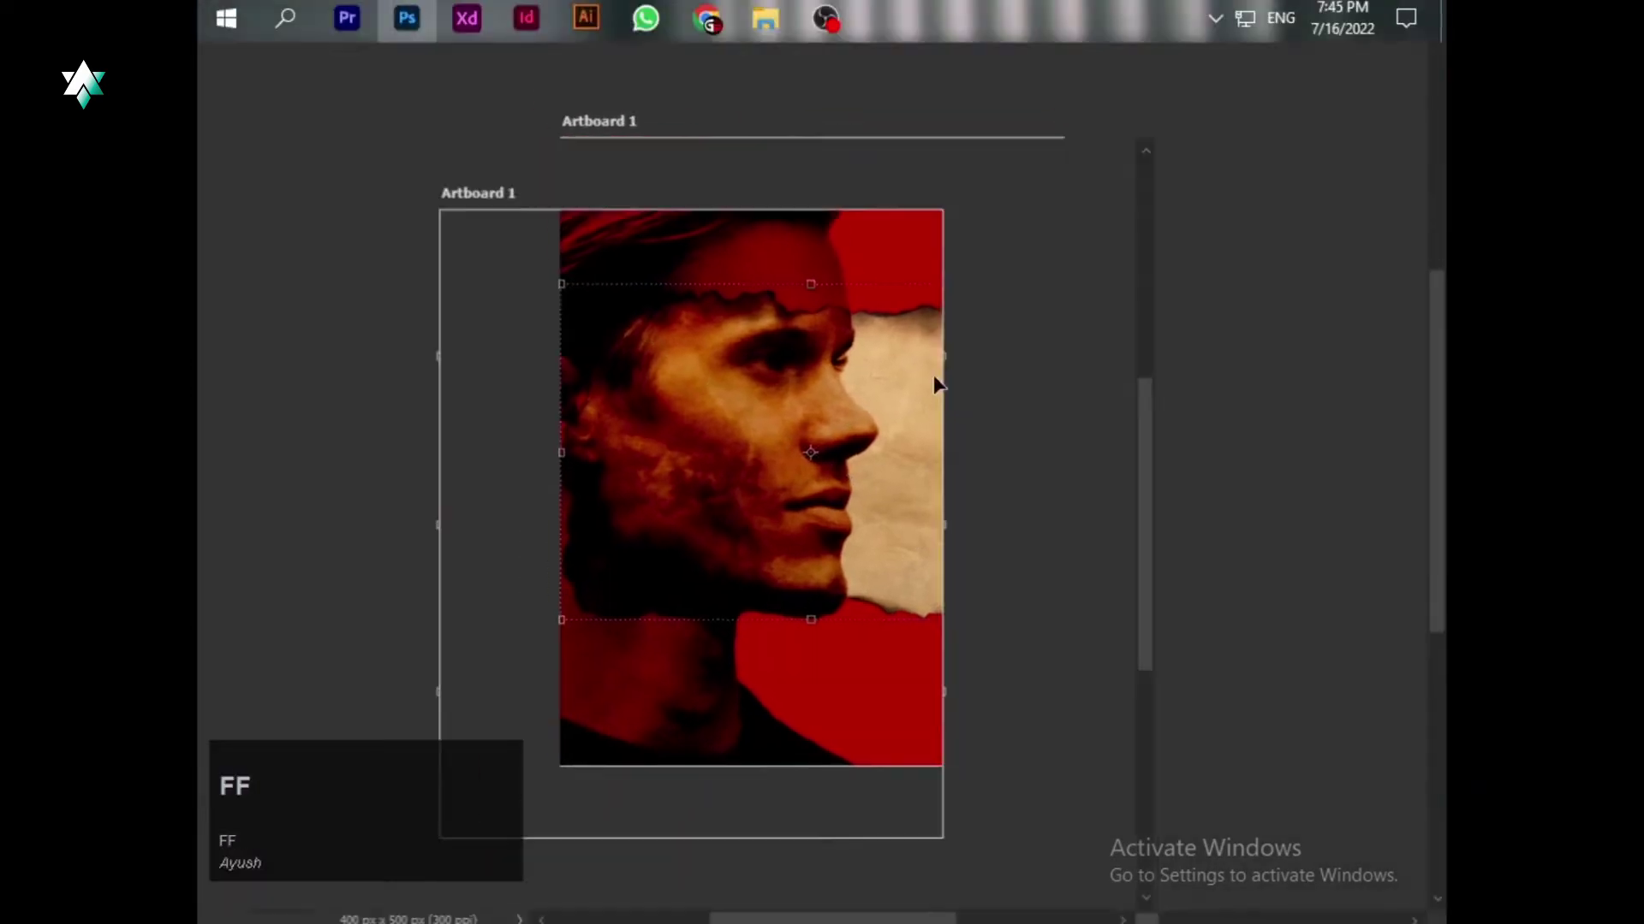
pyautogui.click(1215, 21)
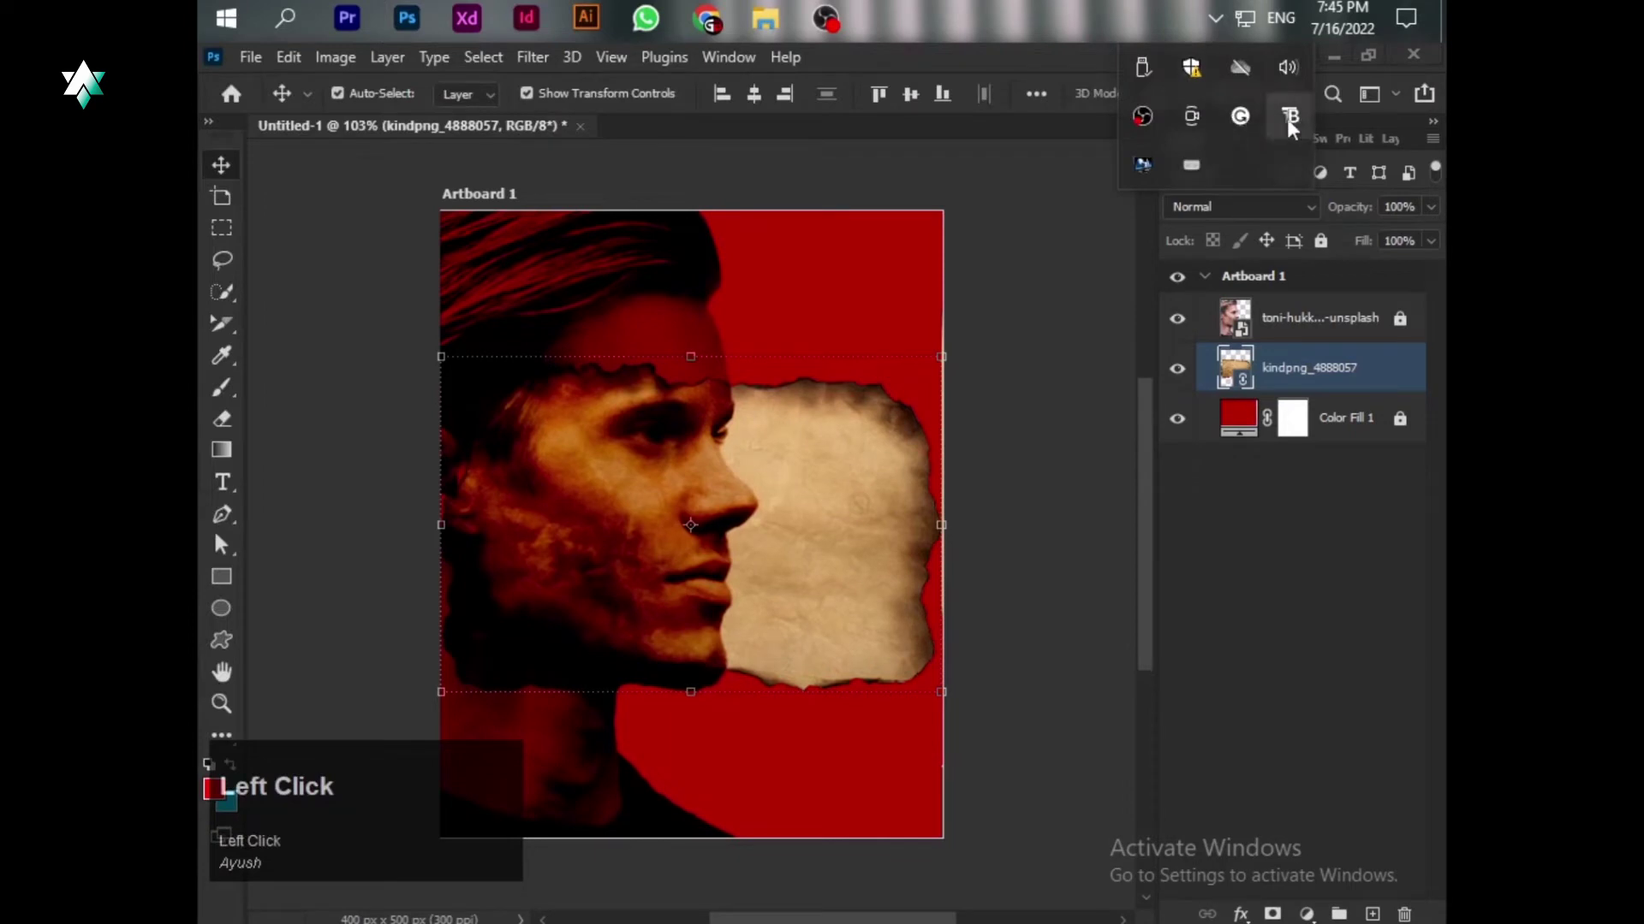
pyautogui.click(1287, 66)
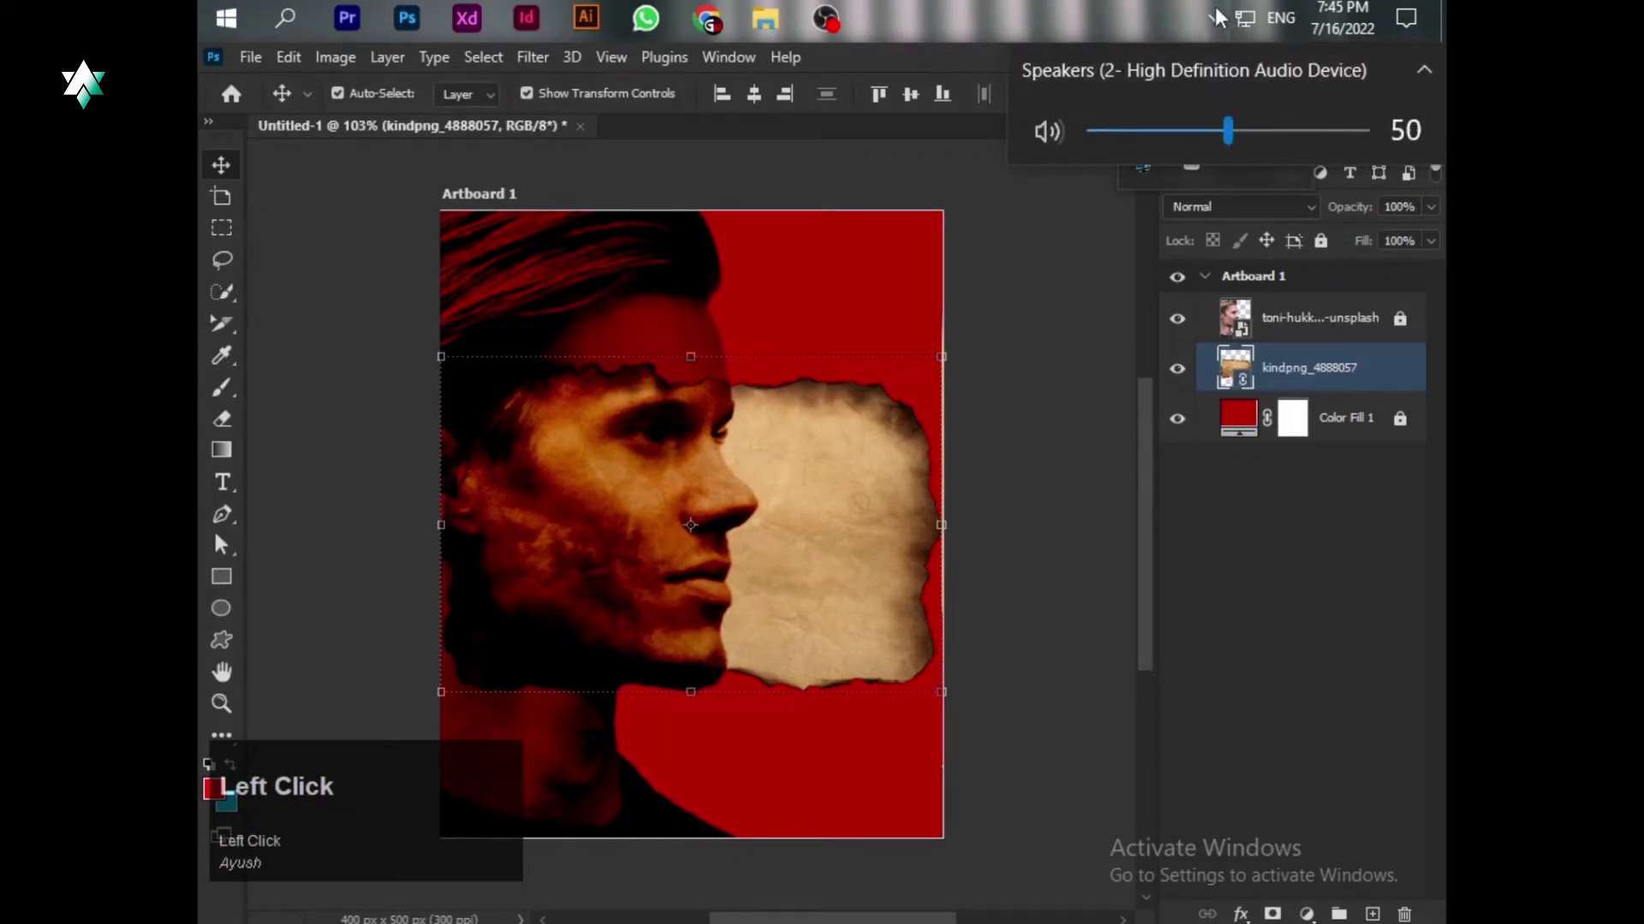
pyautogui.click(1207, 40)
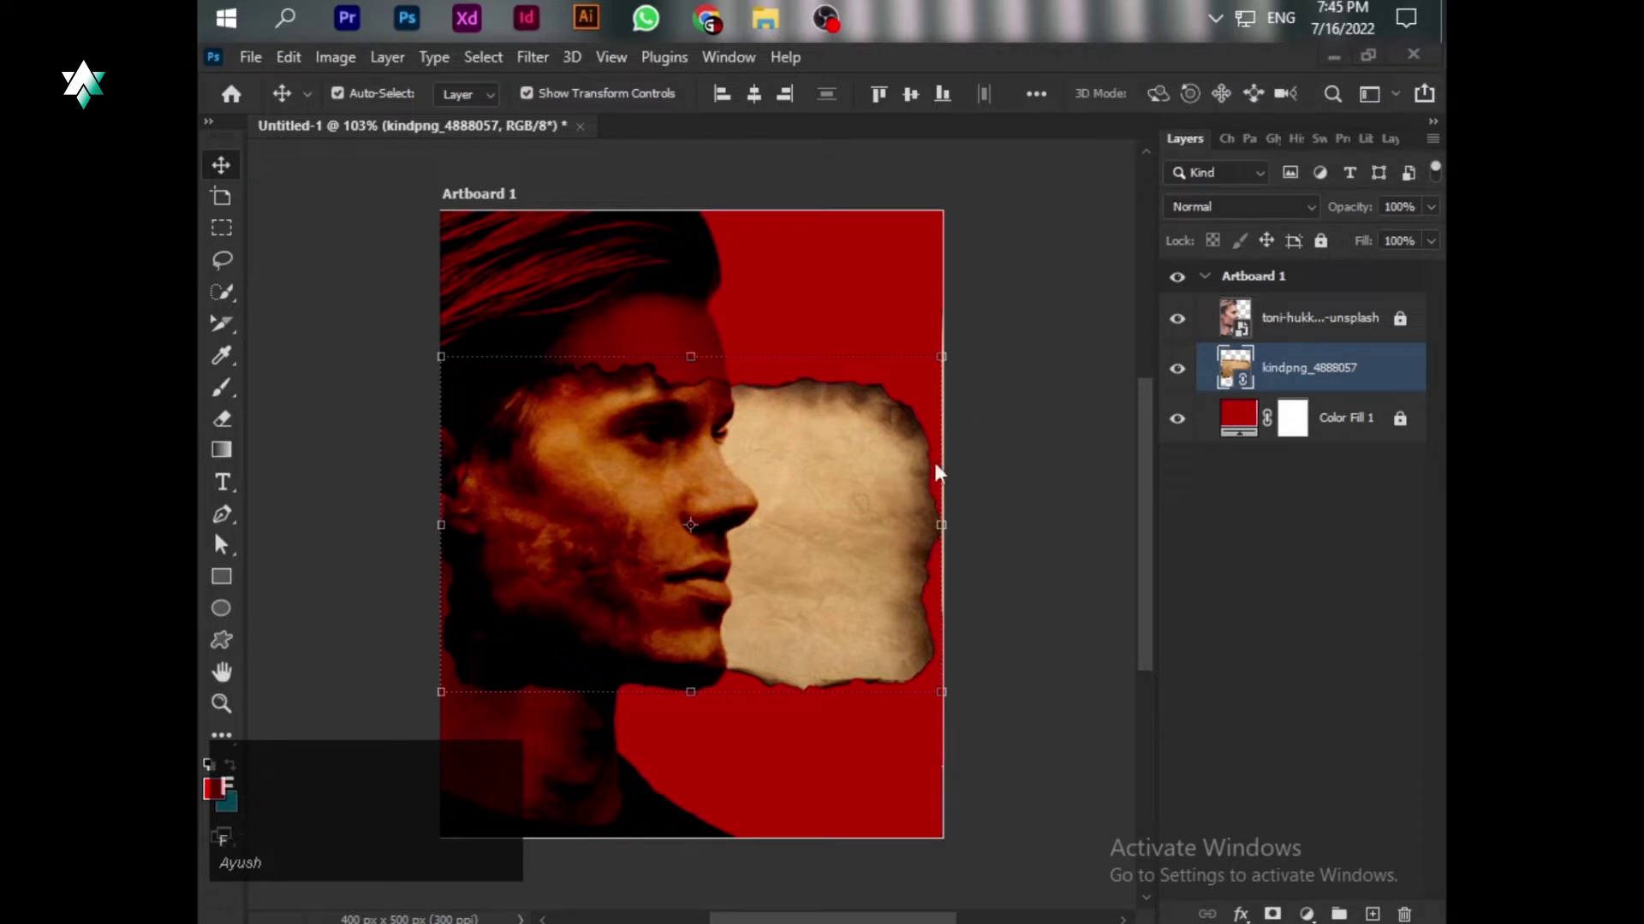
pyautogui.click(965, 513)
pyautogui.press('space')
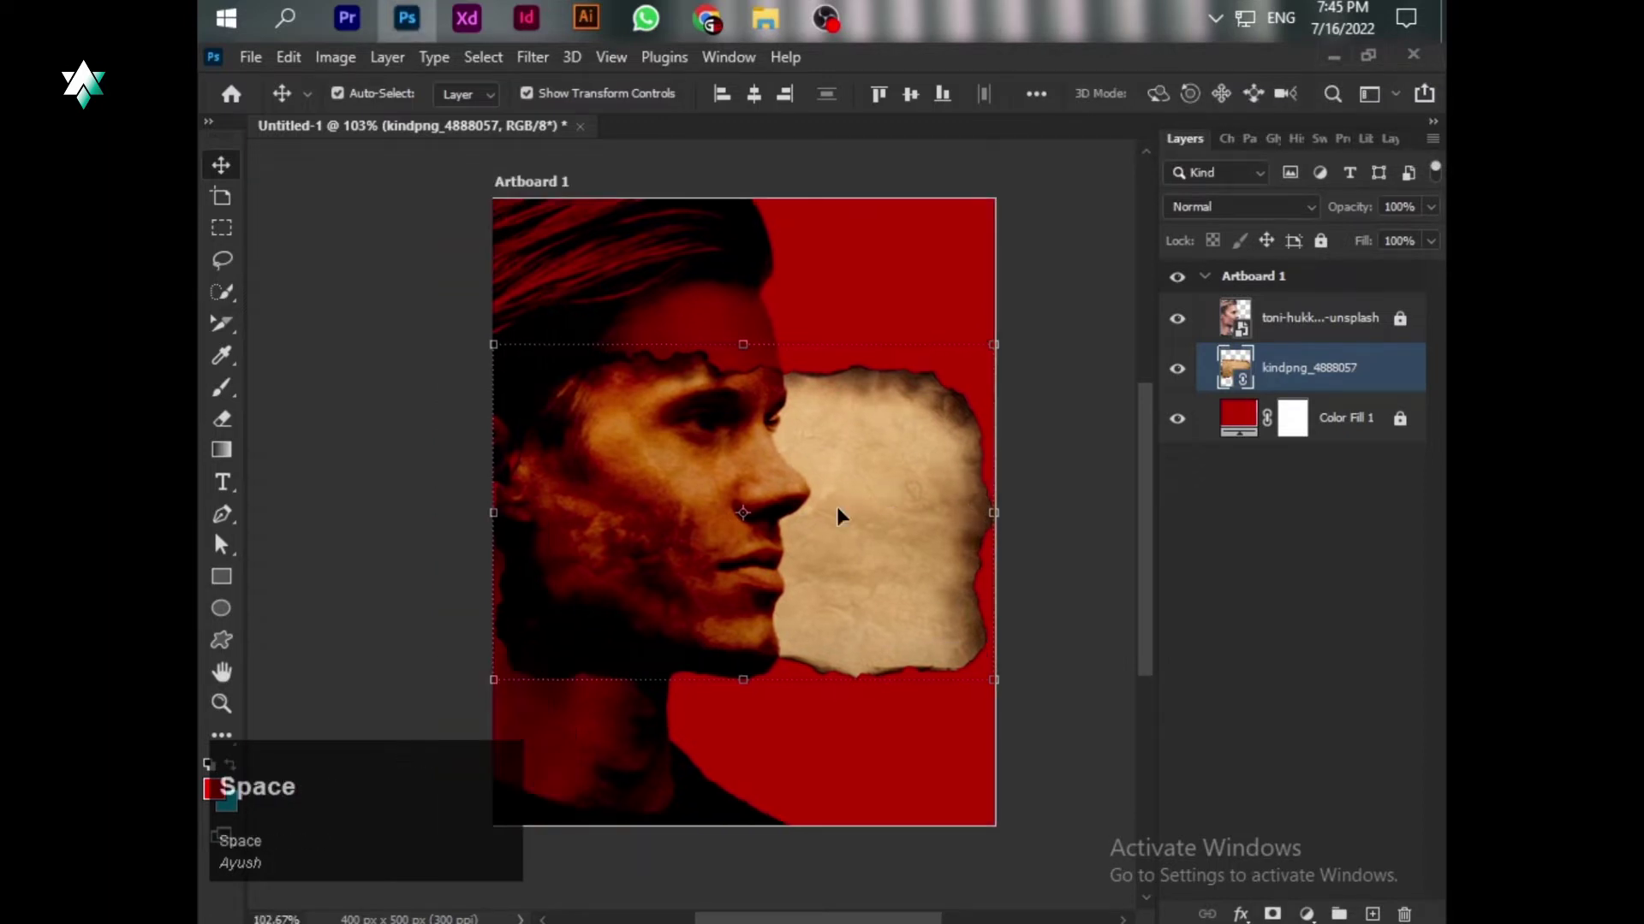
pyautogui.press('f')
# Enlarge and reposition the paper texture so that it covers the whole artboard.
pyautogui.moveTo(835, 506); pyautogui.dragTo(750, 509)
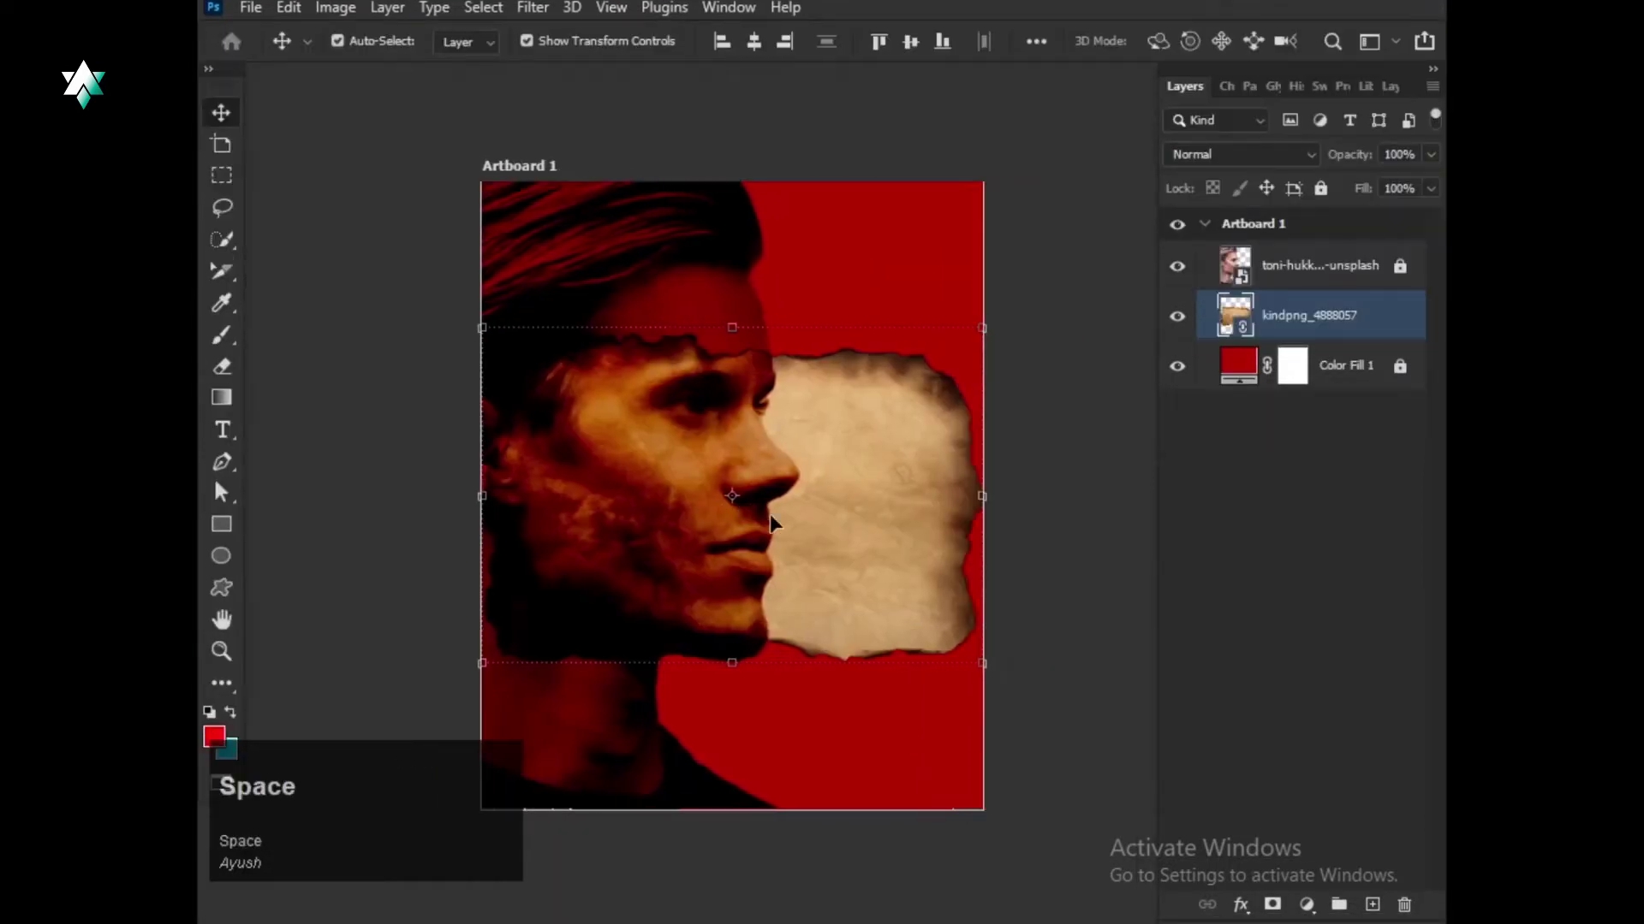
pyautogui.scroll(-2, 769, 513)
pyautogui.moveTo(902, 404); pyautogui.dragTo(1132, 164)
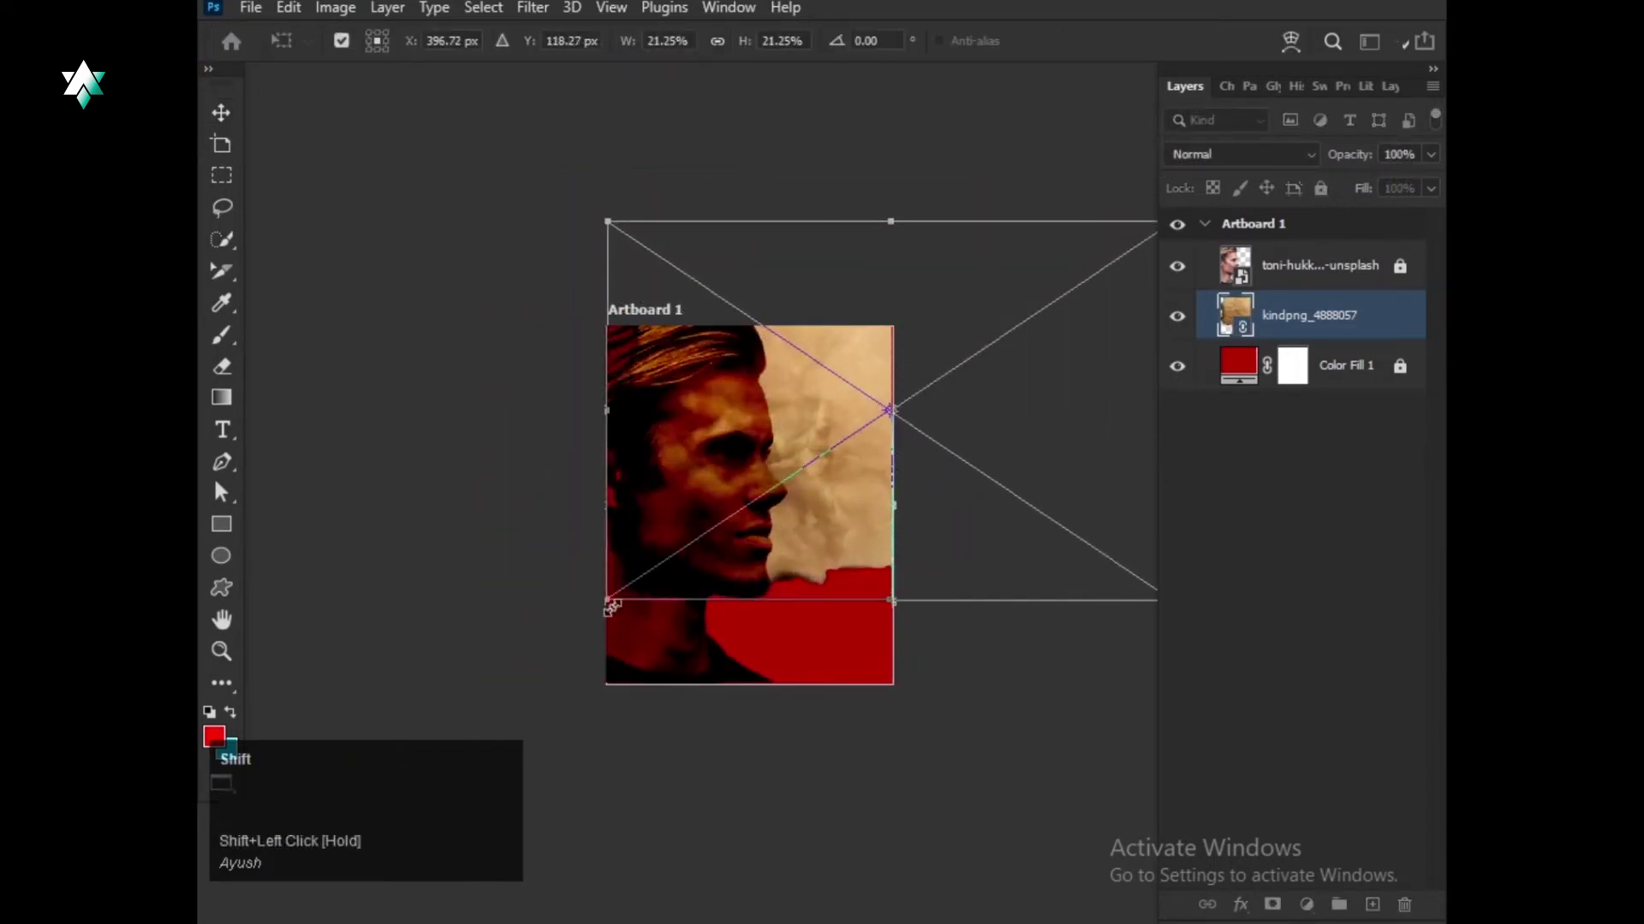
pyautogui.moveTo(608, 599); pyautogui.dragTo(396, 734)
pyautogui.moveTo(636, 670); pyautogui.dragTo(725, 666)
pyautogui.press('Return')
# Set the blend mode of the paper texture layer to Multiply.
pyautogui.scroll(3, 718, 597)
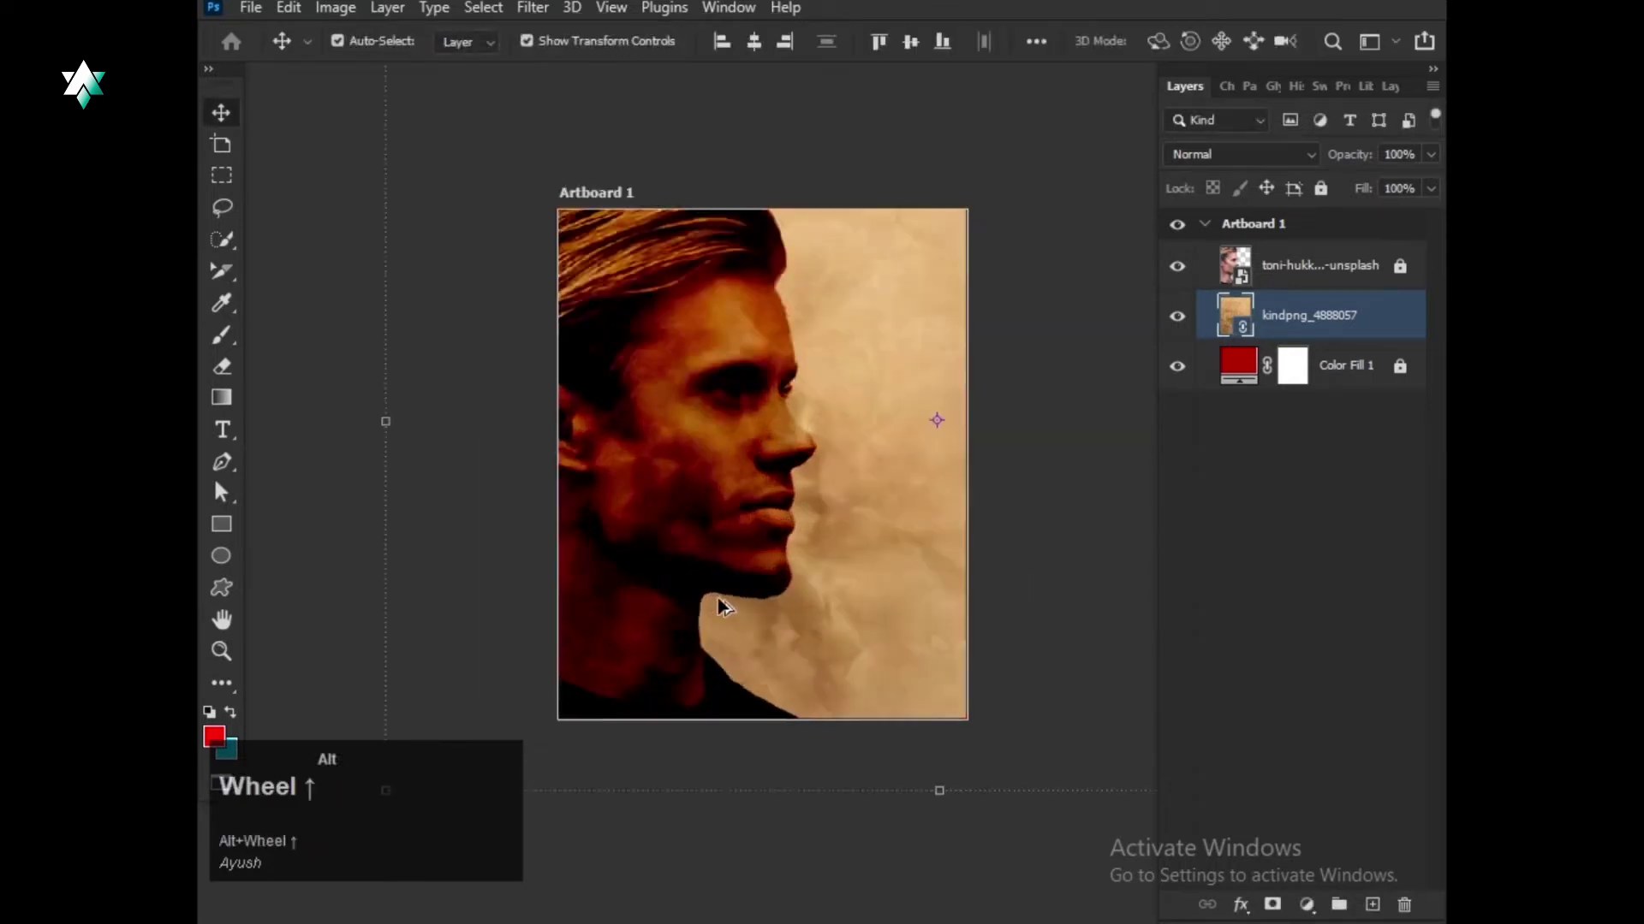
pyautogui.click(957, 381)
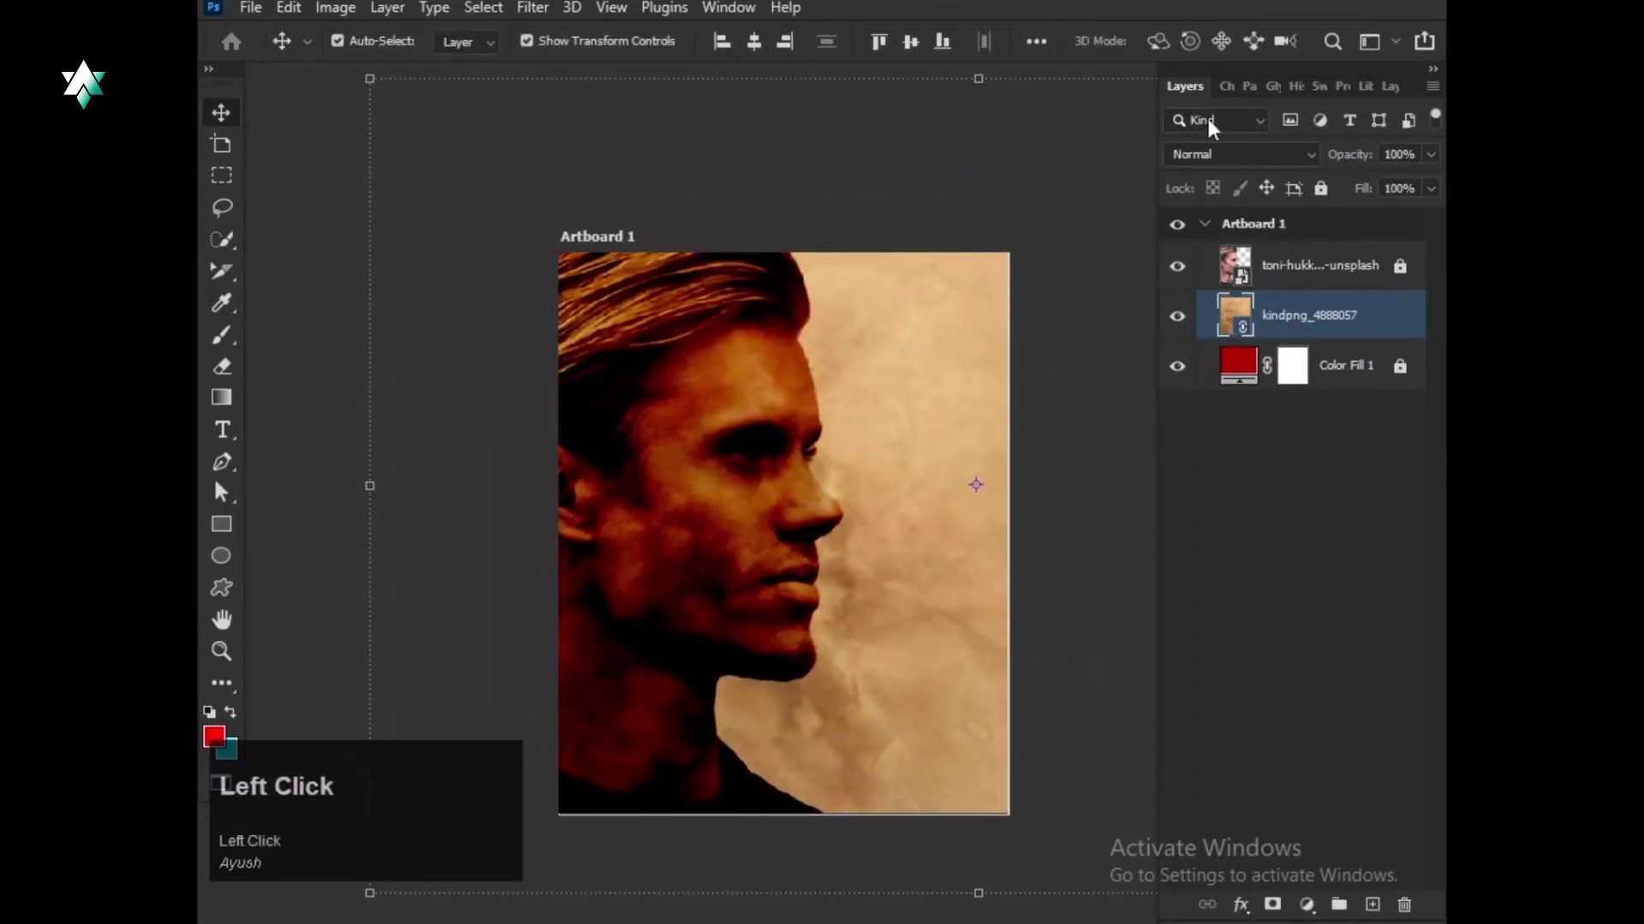
pyautogui.click(1207, 157)
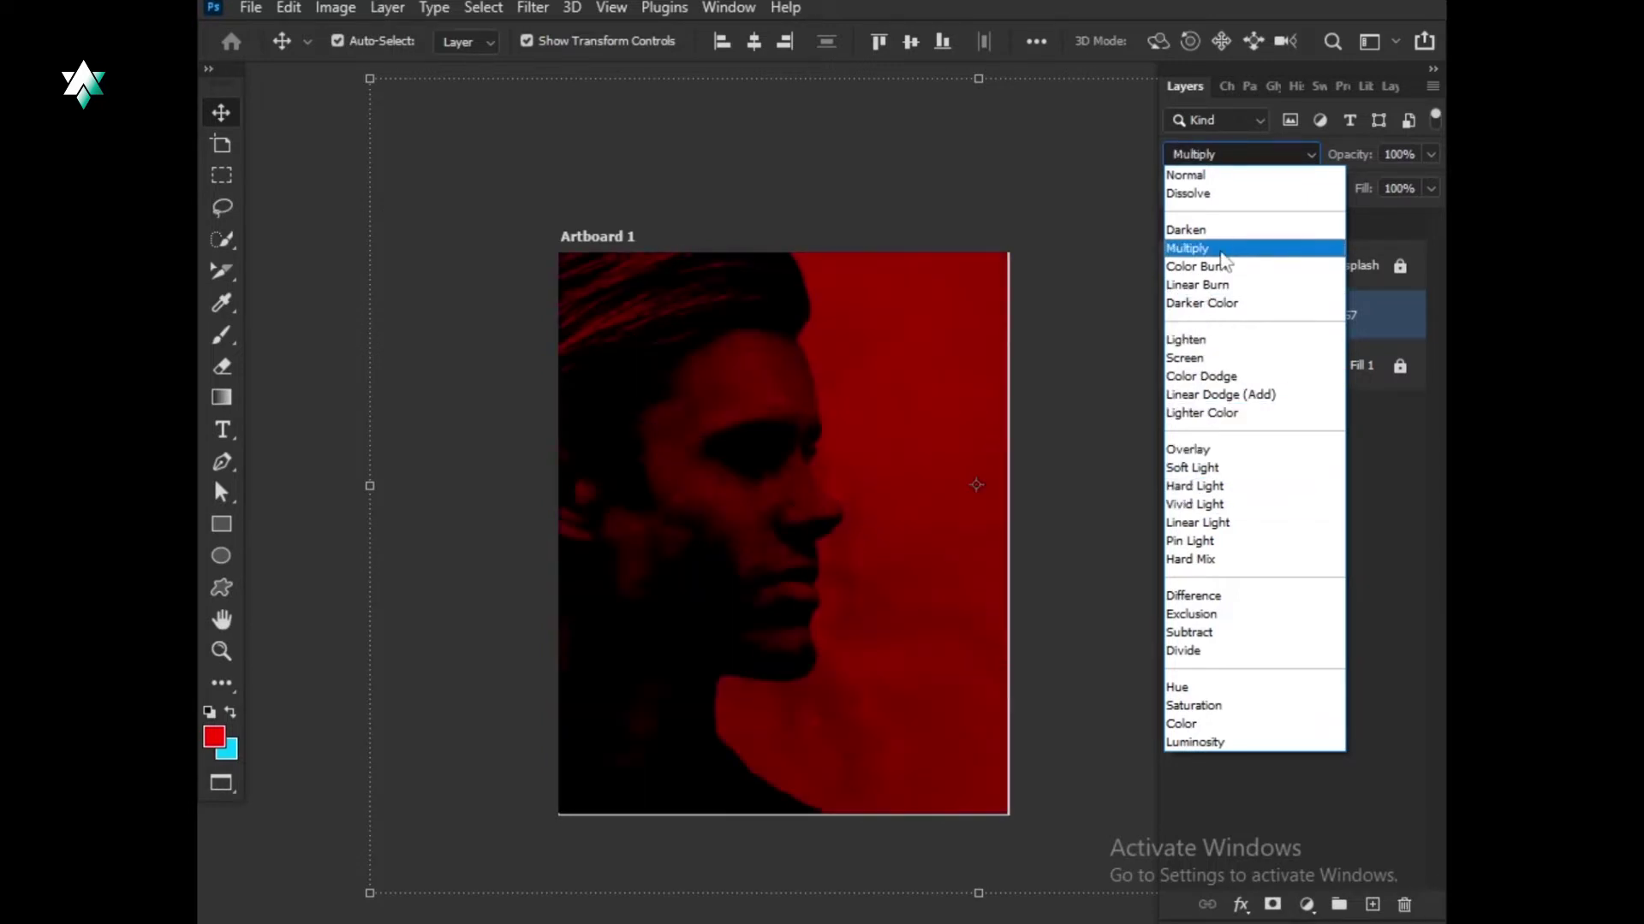
pyautogui.click(1224, 252)
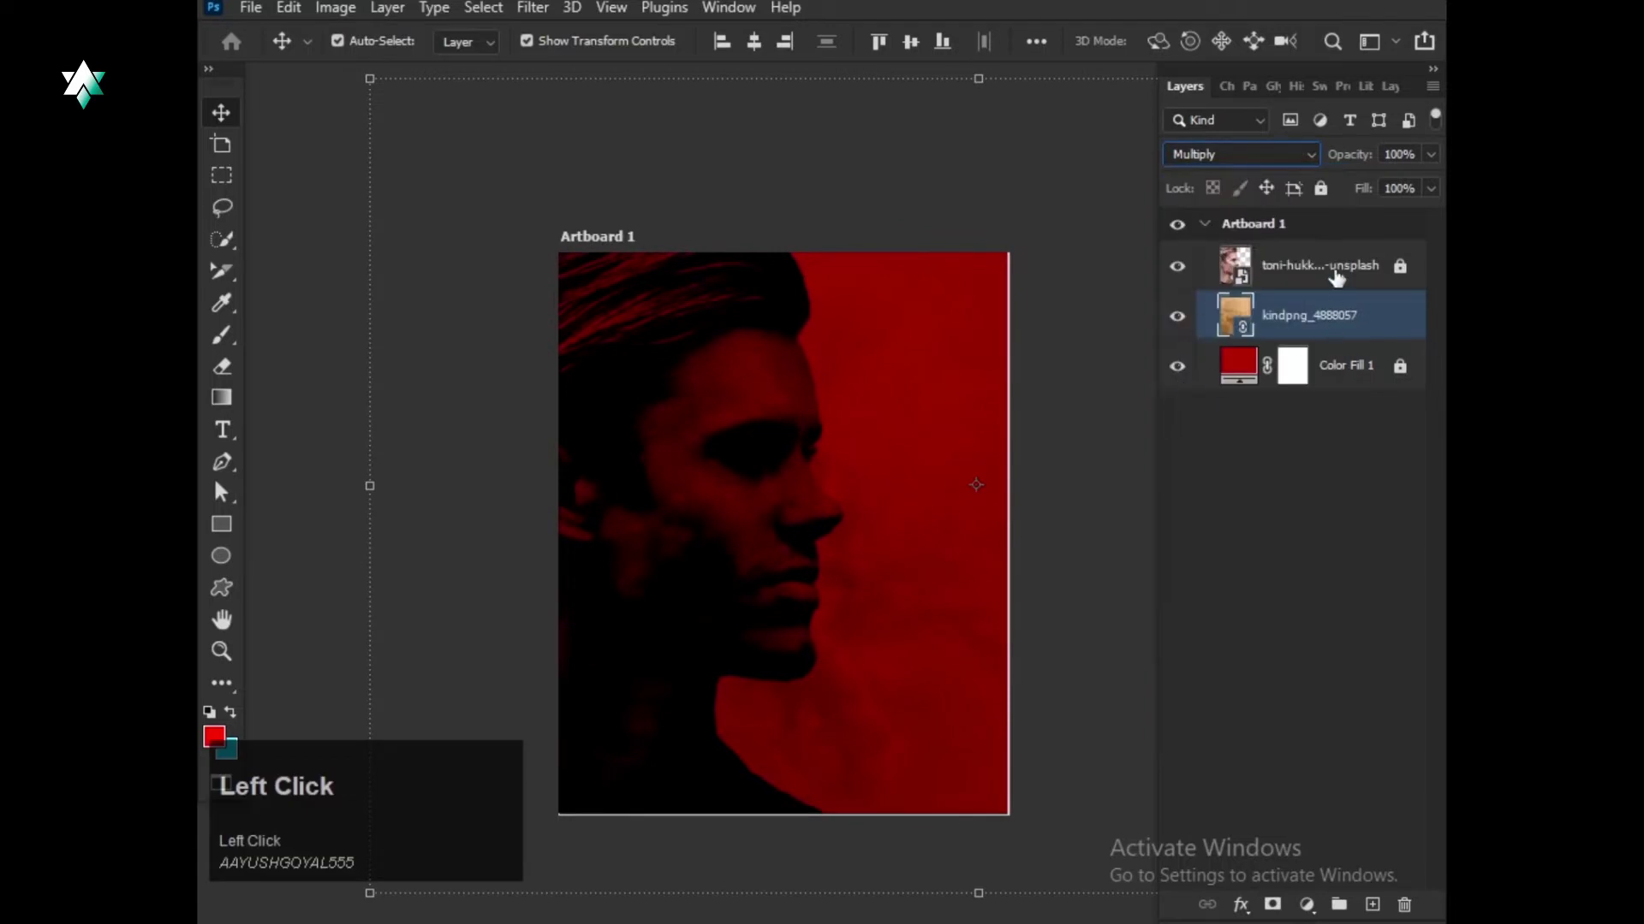
# Unlock the portrait layer and set its blend mode to Multiply.
pyautogui.click(1336, 272)
pyautogui.click(1324, 190)
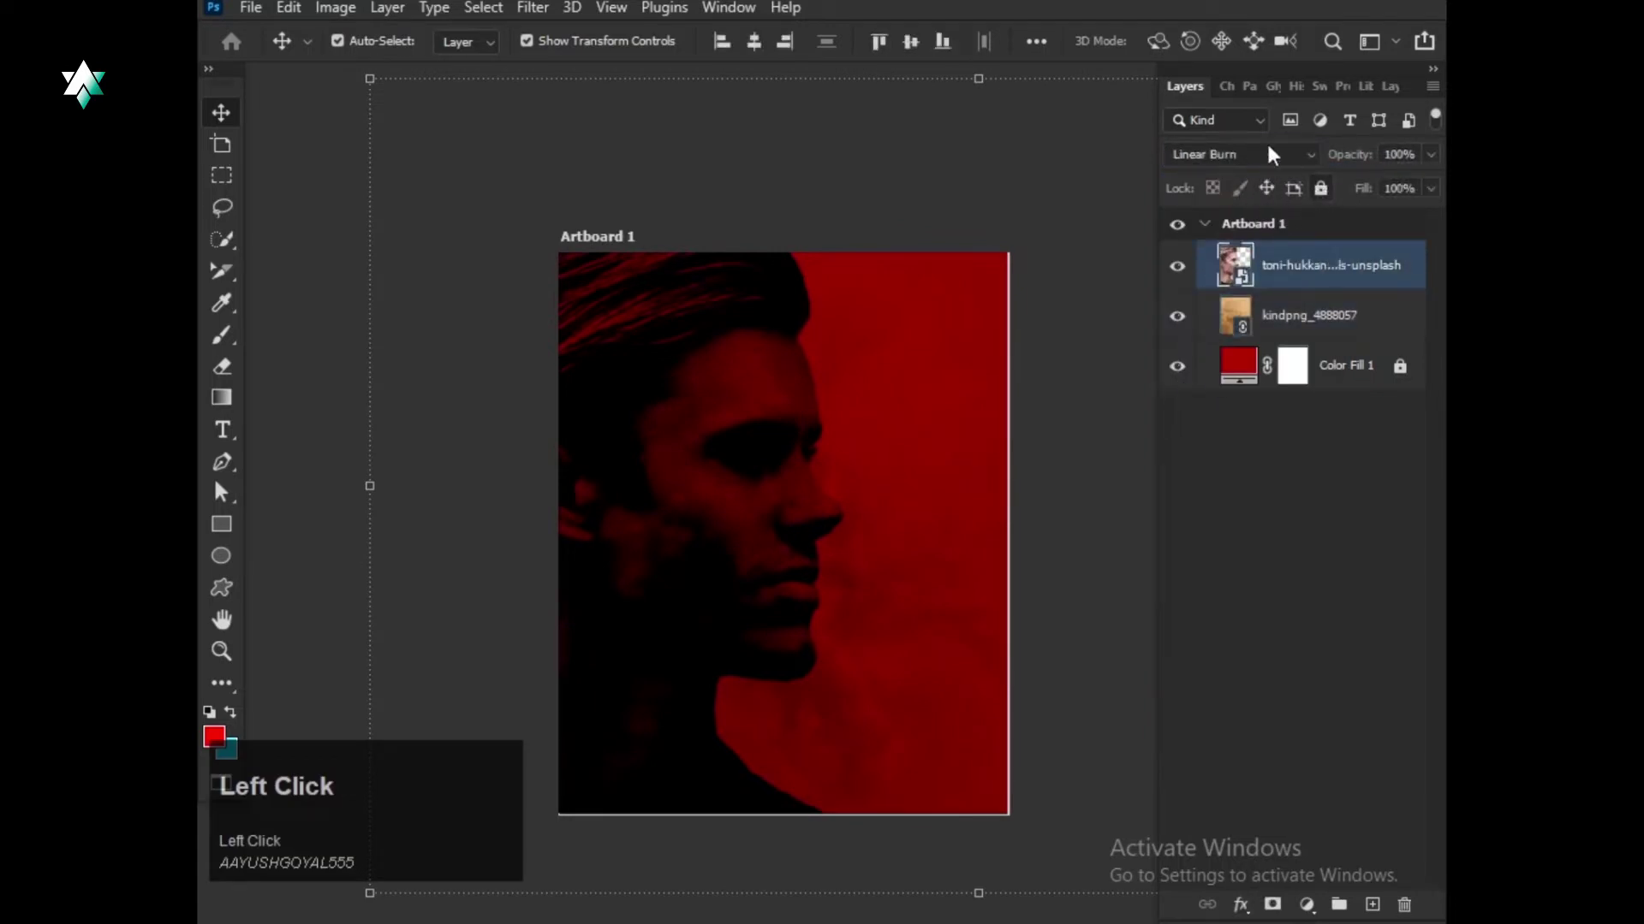
pyautogui.click(1262, 153)
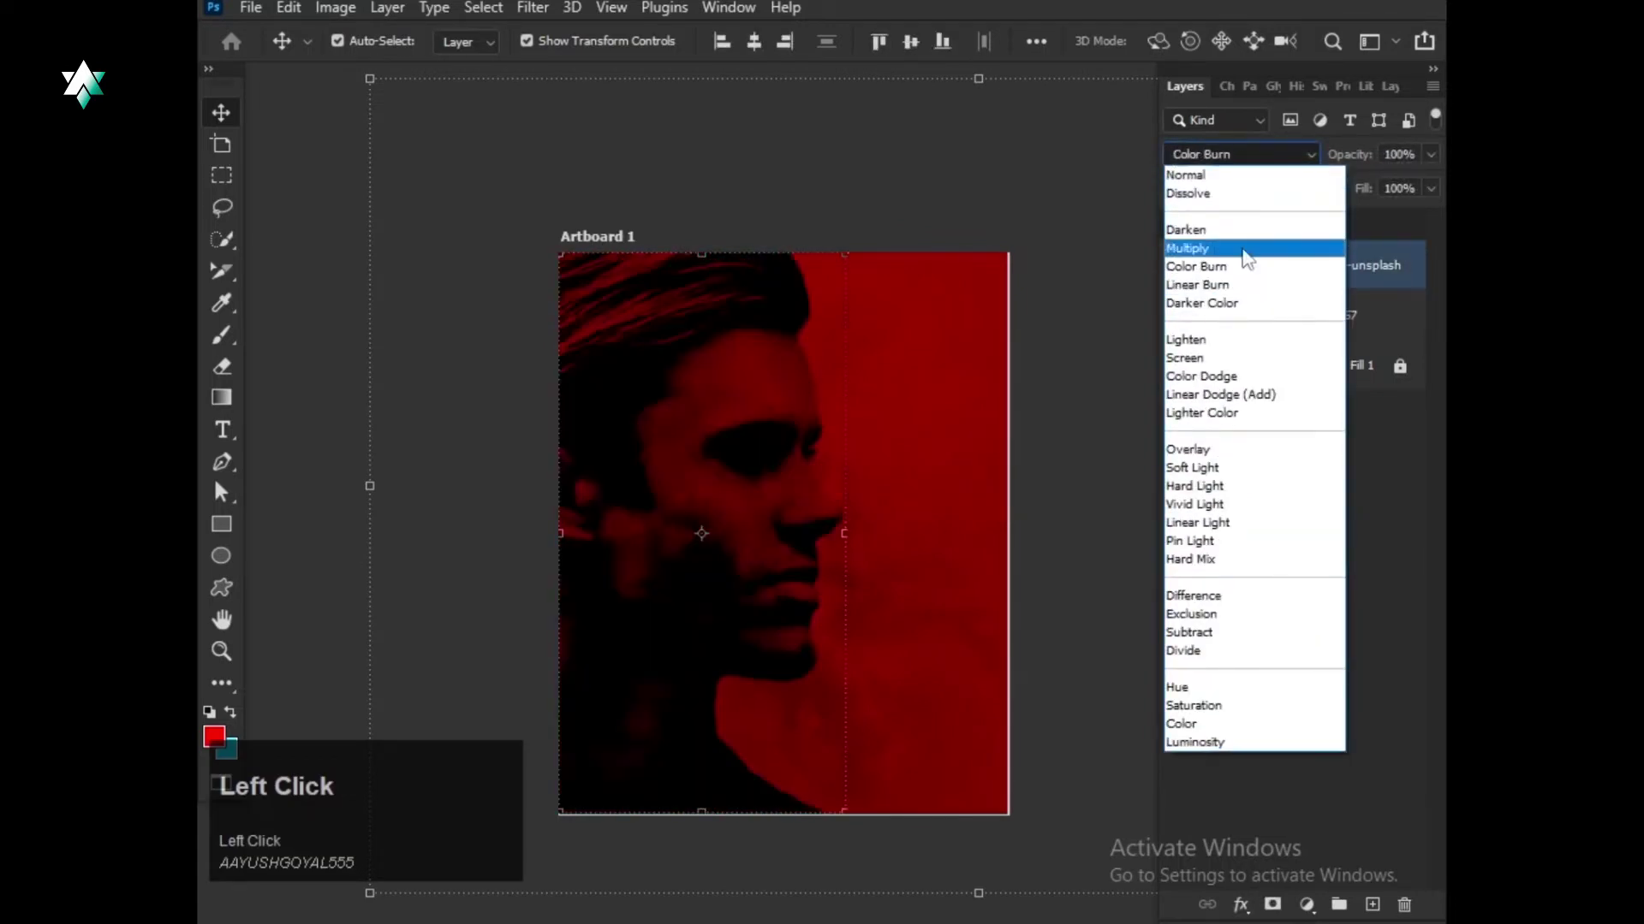
pyautogui.click(1198, 247)
pyautogui.scroll(-1, 1055, 366)
pyautogui.scroll(1, 984, 391)
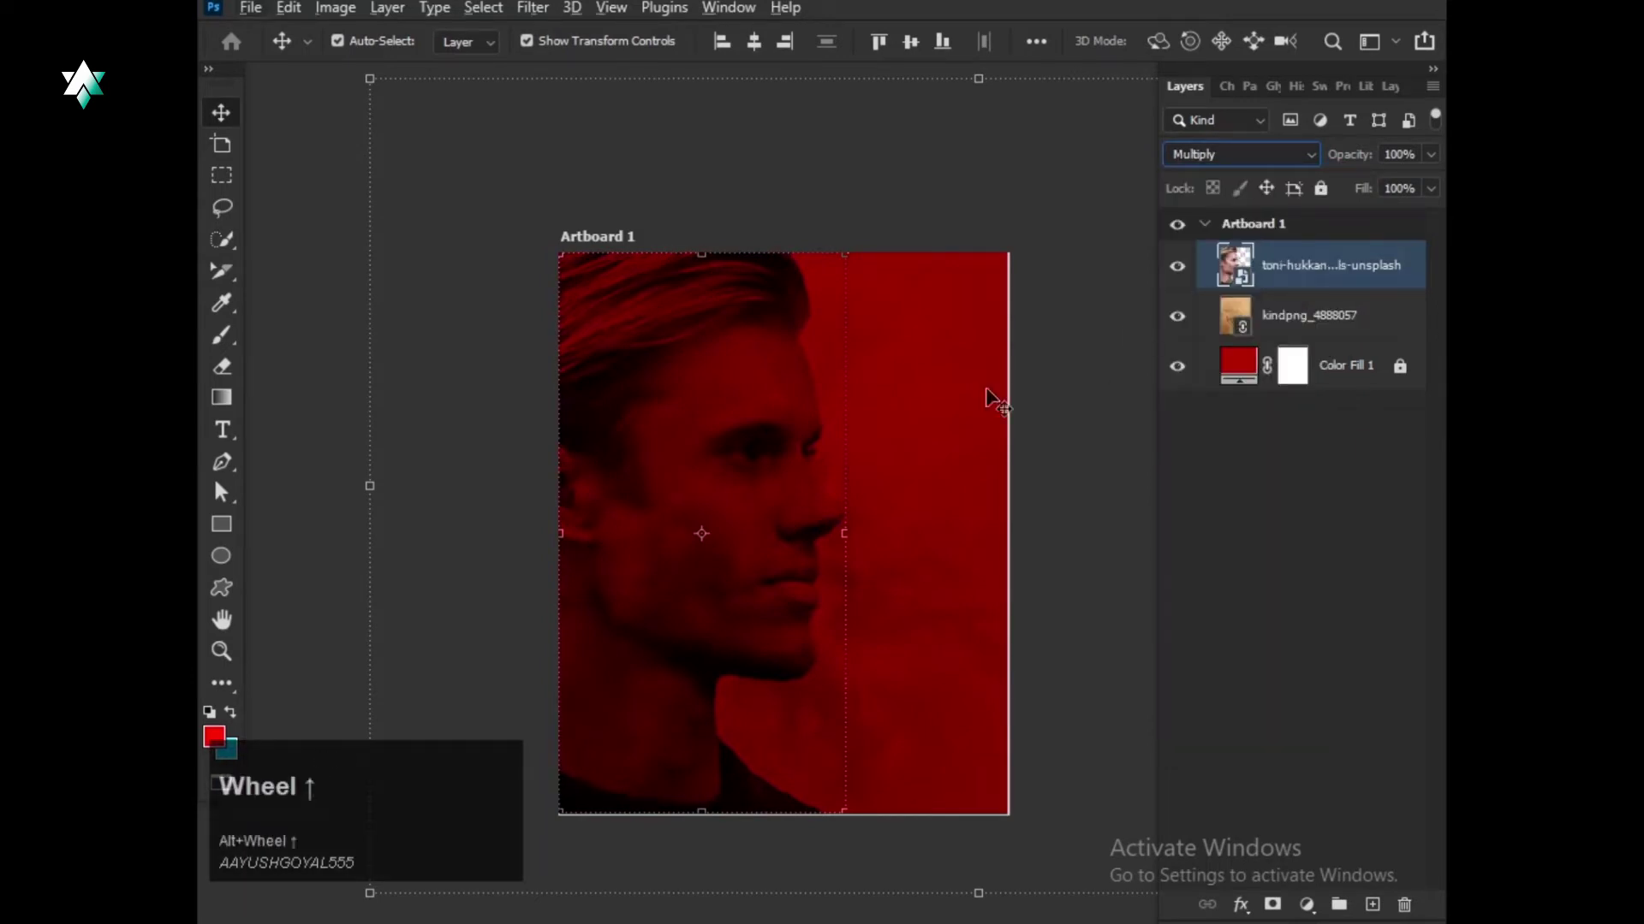
# Lock the position of both the portrait layer and the kindpng_4888057 paper texture layer.
pyautogui.moveTo(1087, 210); pyautogui.dragTo(635, 789)
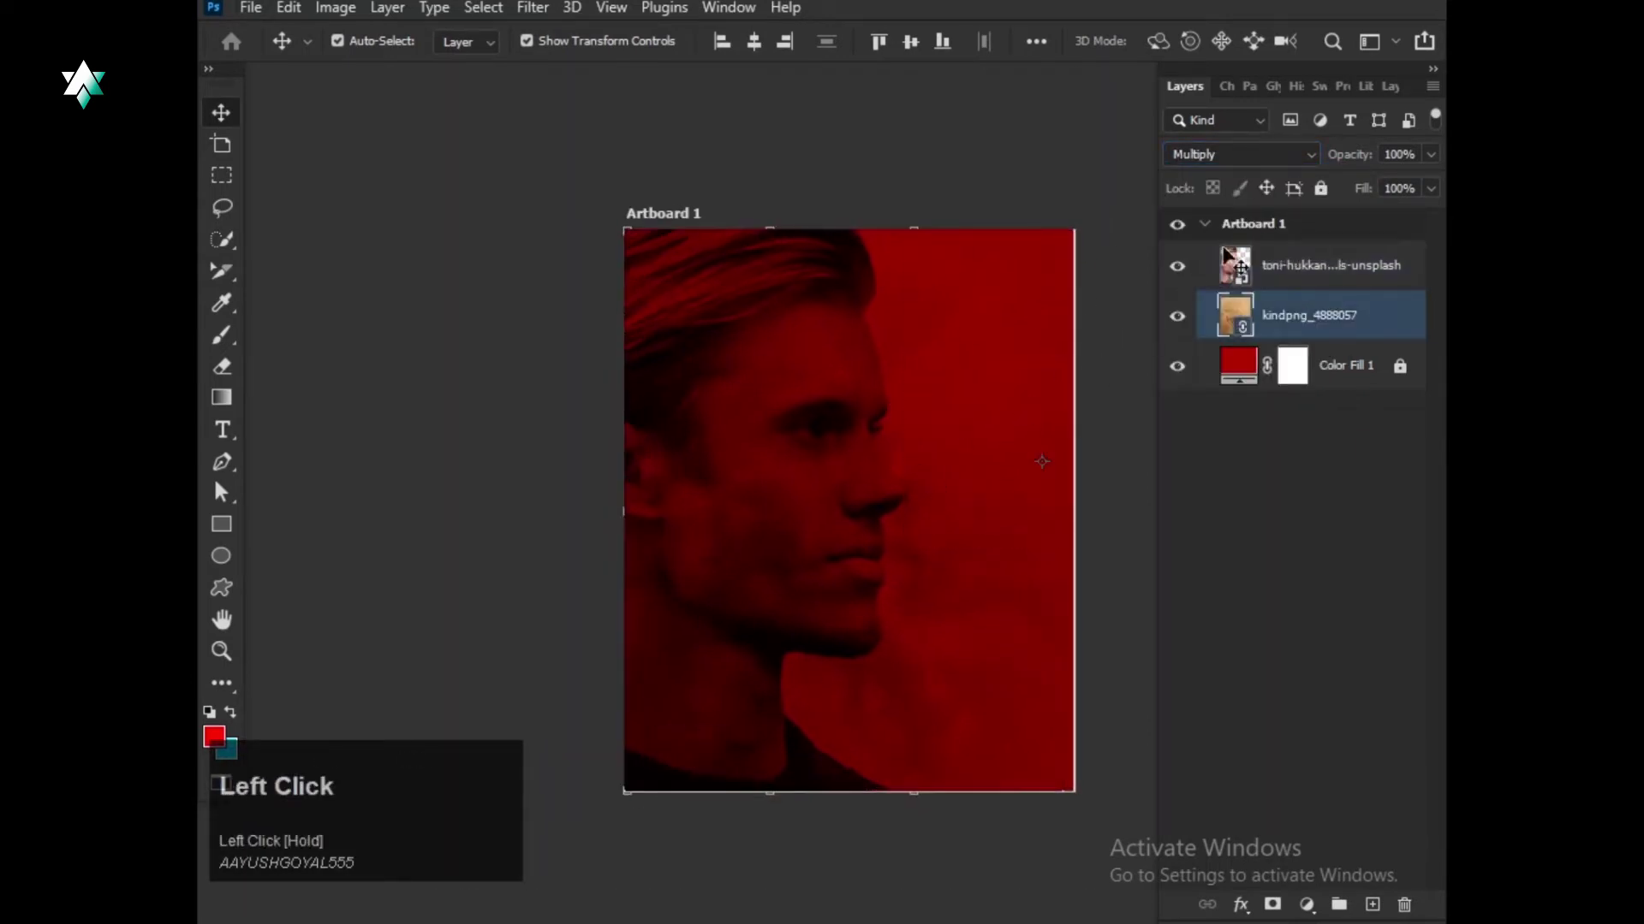
pyautogui.keyDown('ctrl'); pyautogui.click(1329, 271); pyautogui.keyUp('ctrl')
pyautogui.click(1266, 188)
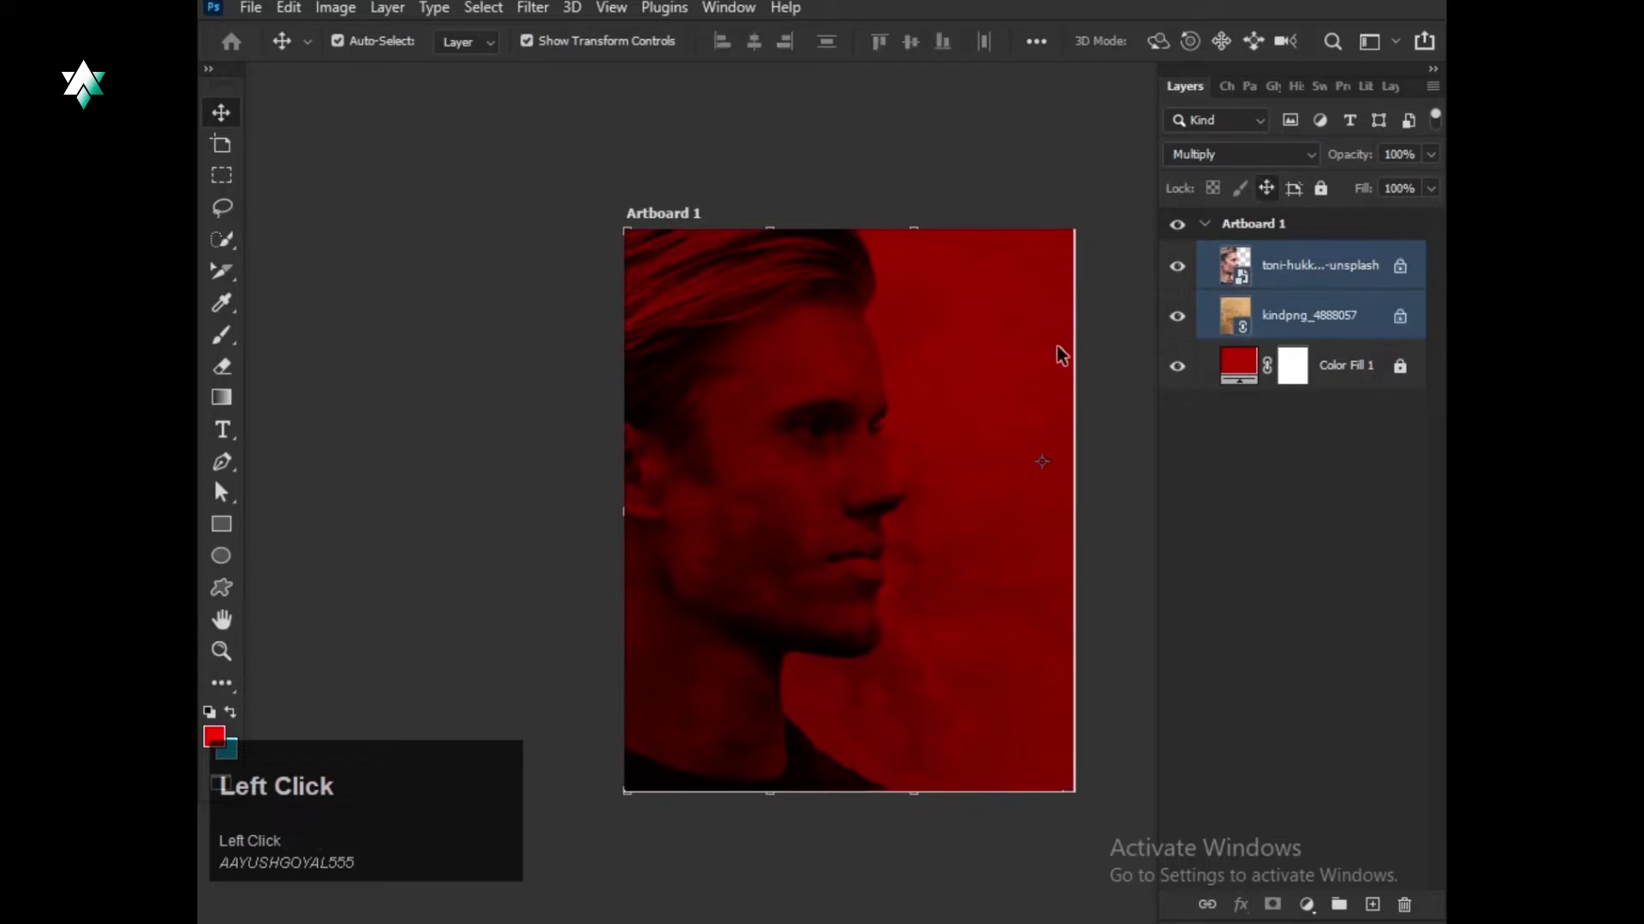
pyautogui.click(1056, 346)
pyautogui.press('space')
pyautogui.moveTo(943, 433); pyautogui.dragTo(872, 394)
pyautogui.scroll(2, 870, 477)
pyautogui.press('space')
pyautogui.scroll(-1, 882, 411)
pyautogui.press('space')
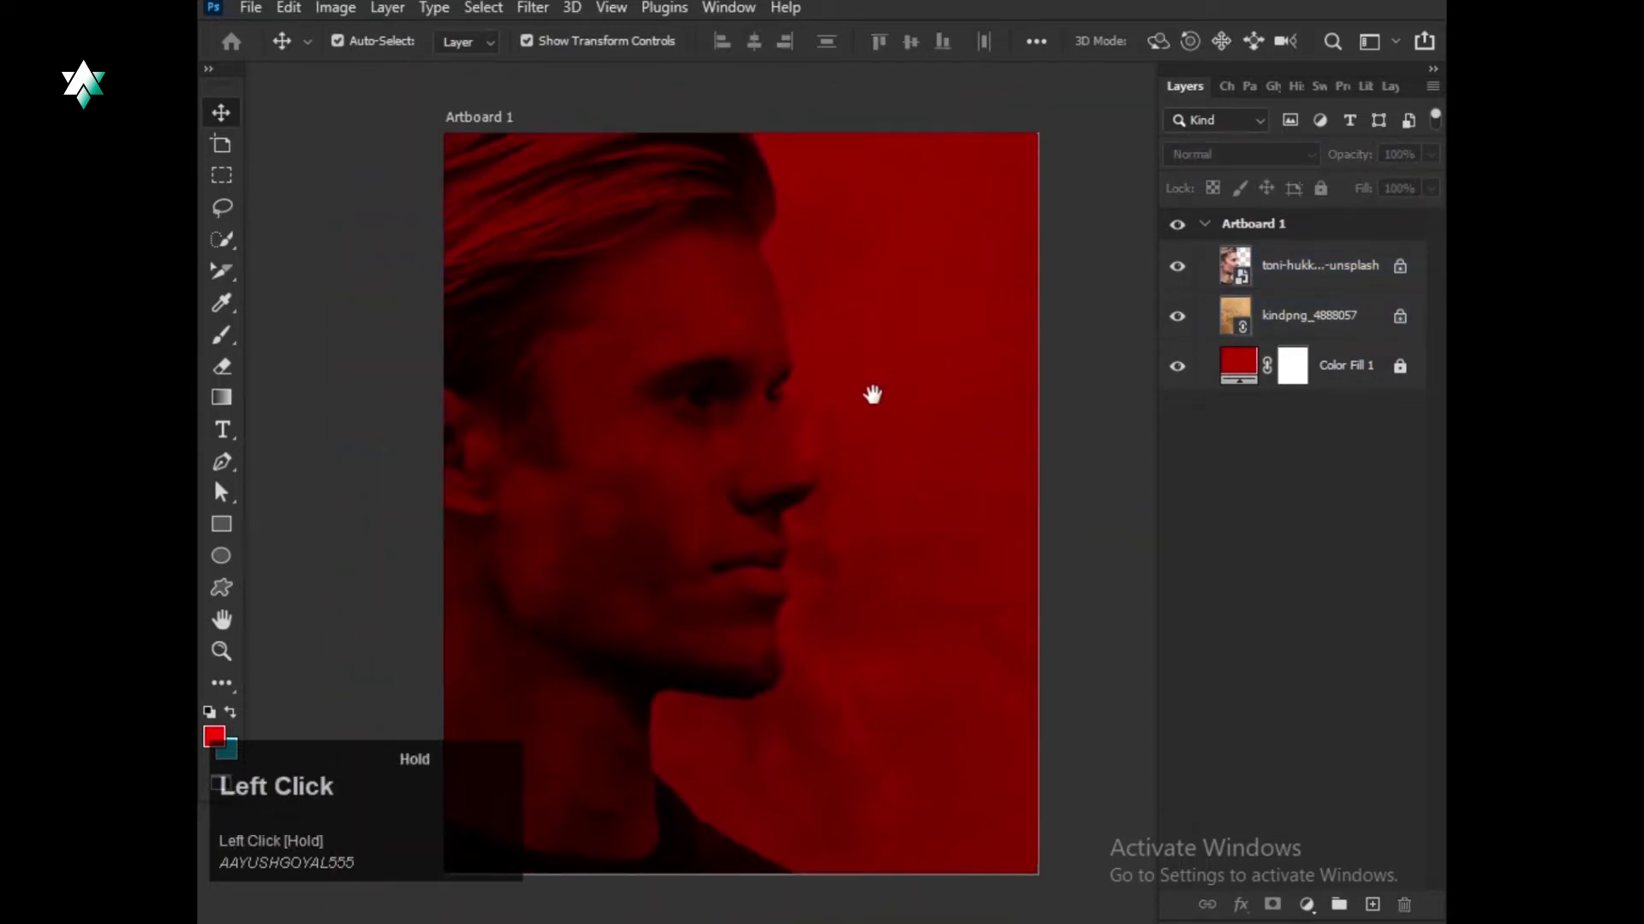
# Add a layer above the paper texture and place the toppng.com transparent gun PNG there as a linked image.
pyautogui.click(1333, 318)
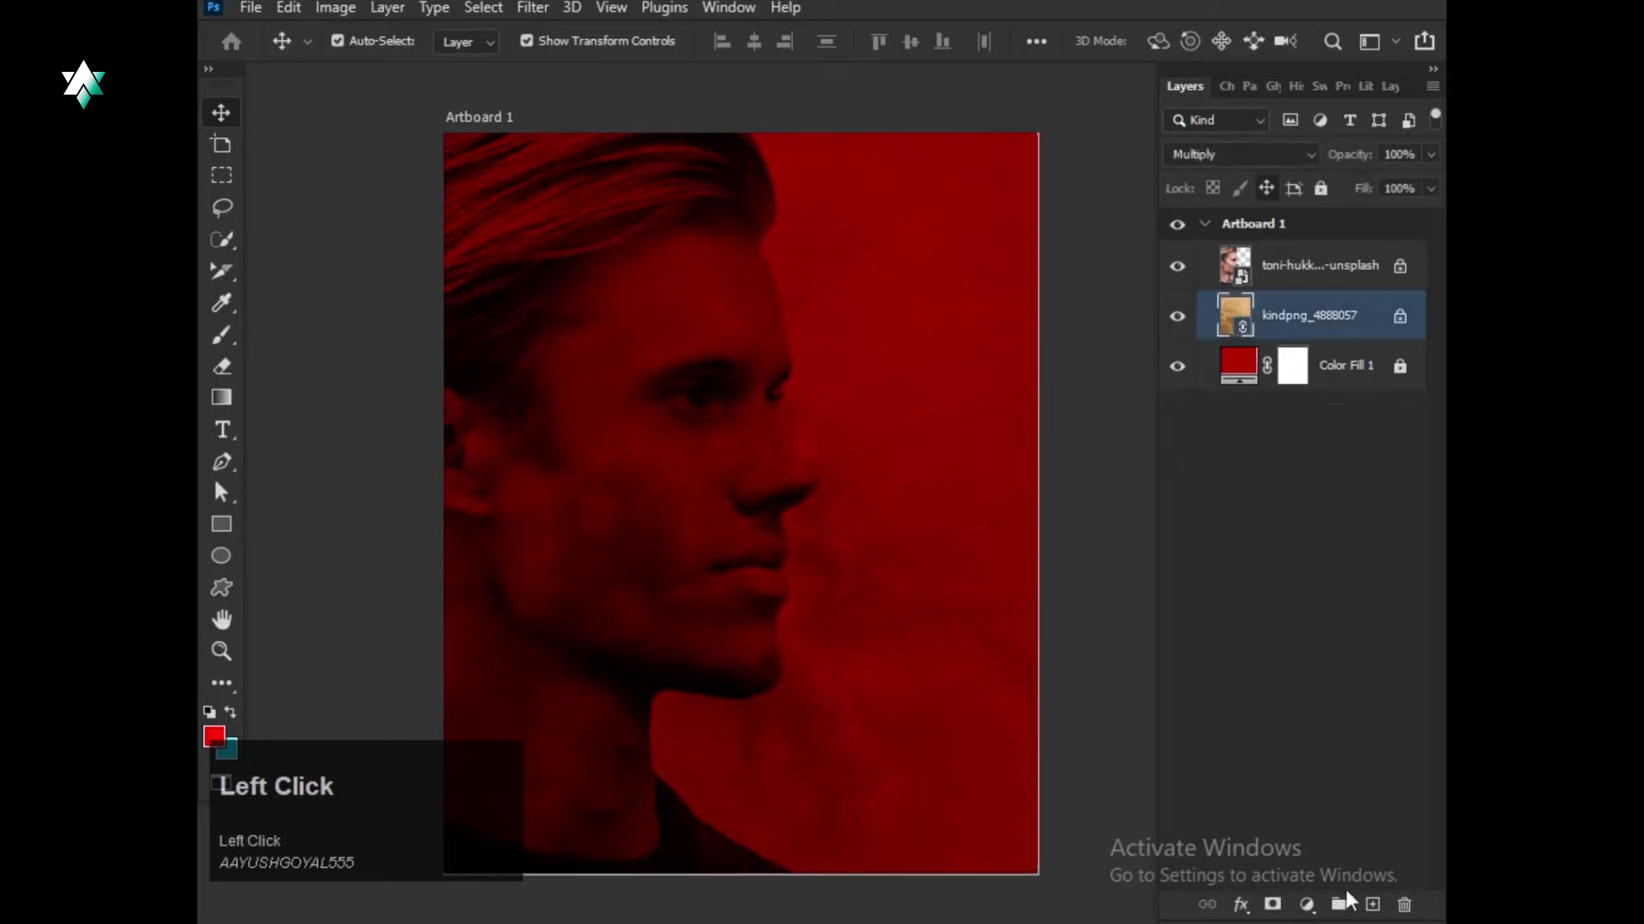
pyautogui.click(1371, 907)
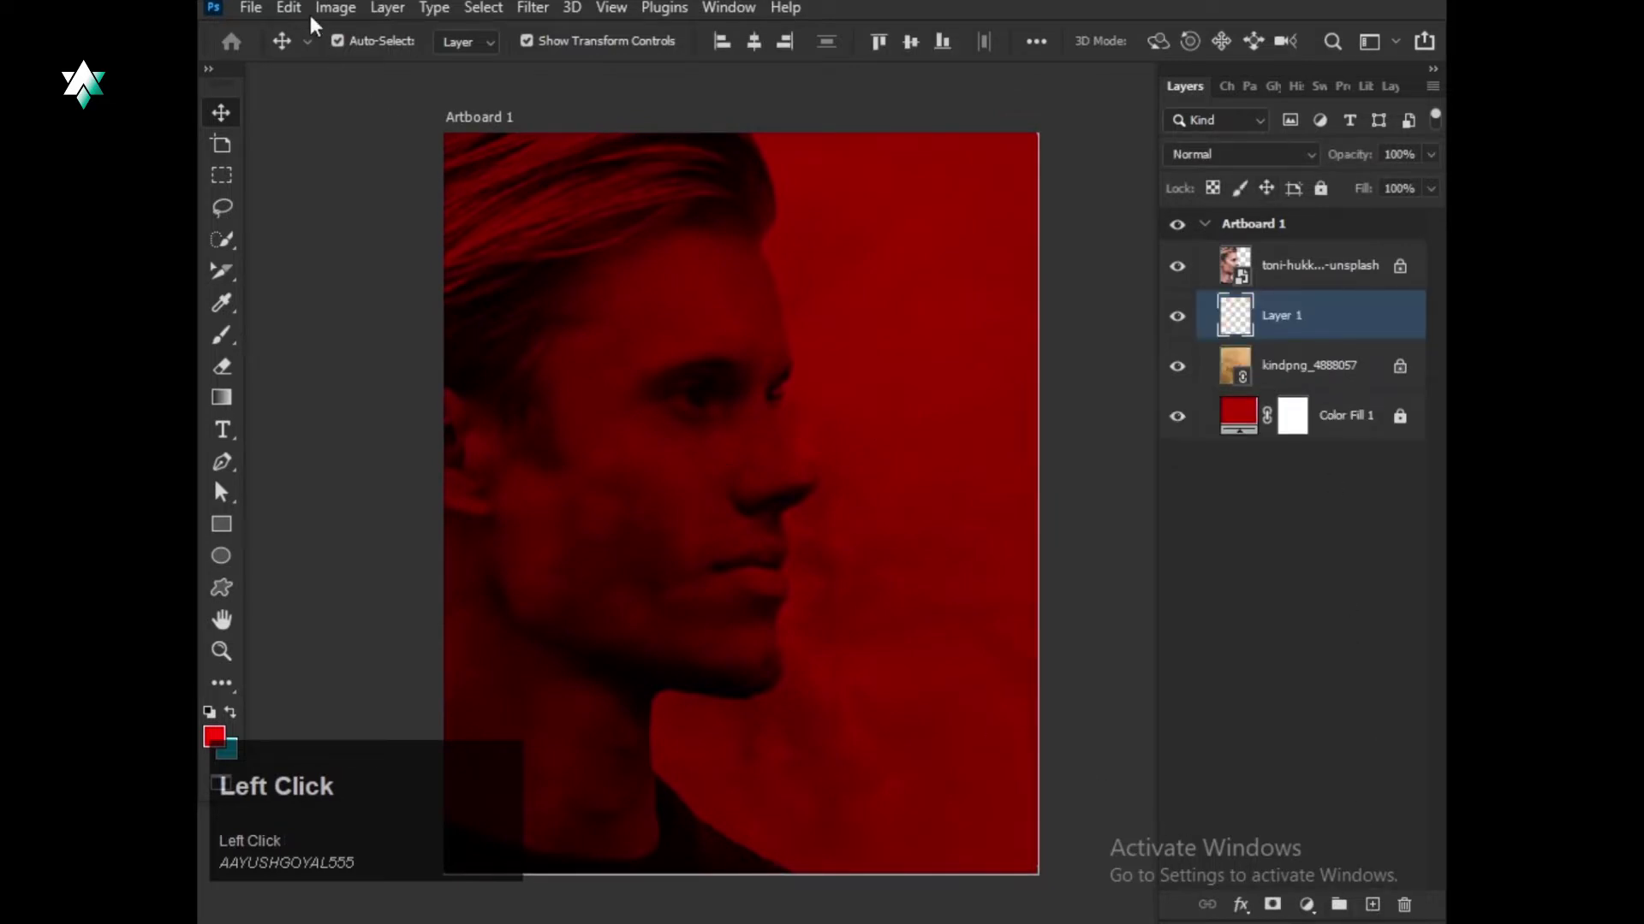
pyautogui.click(257, 9)
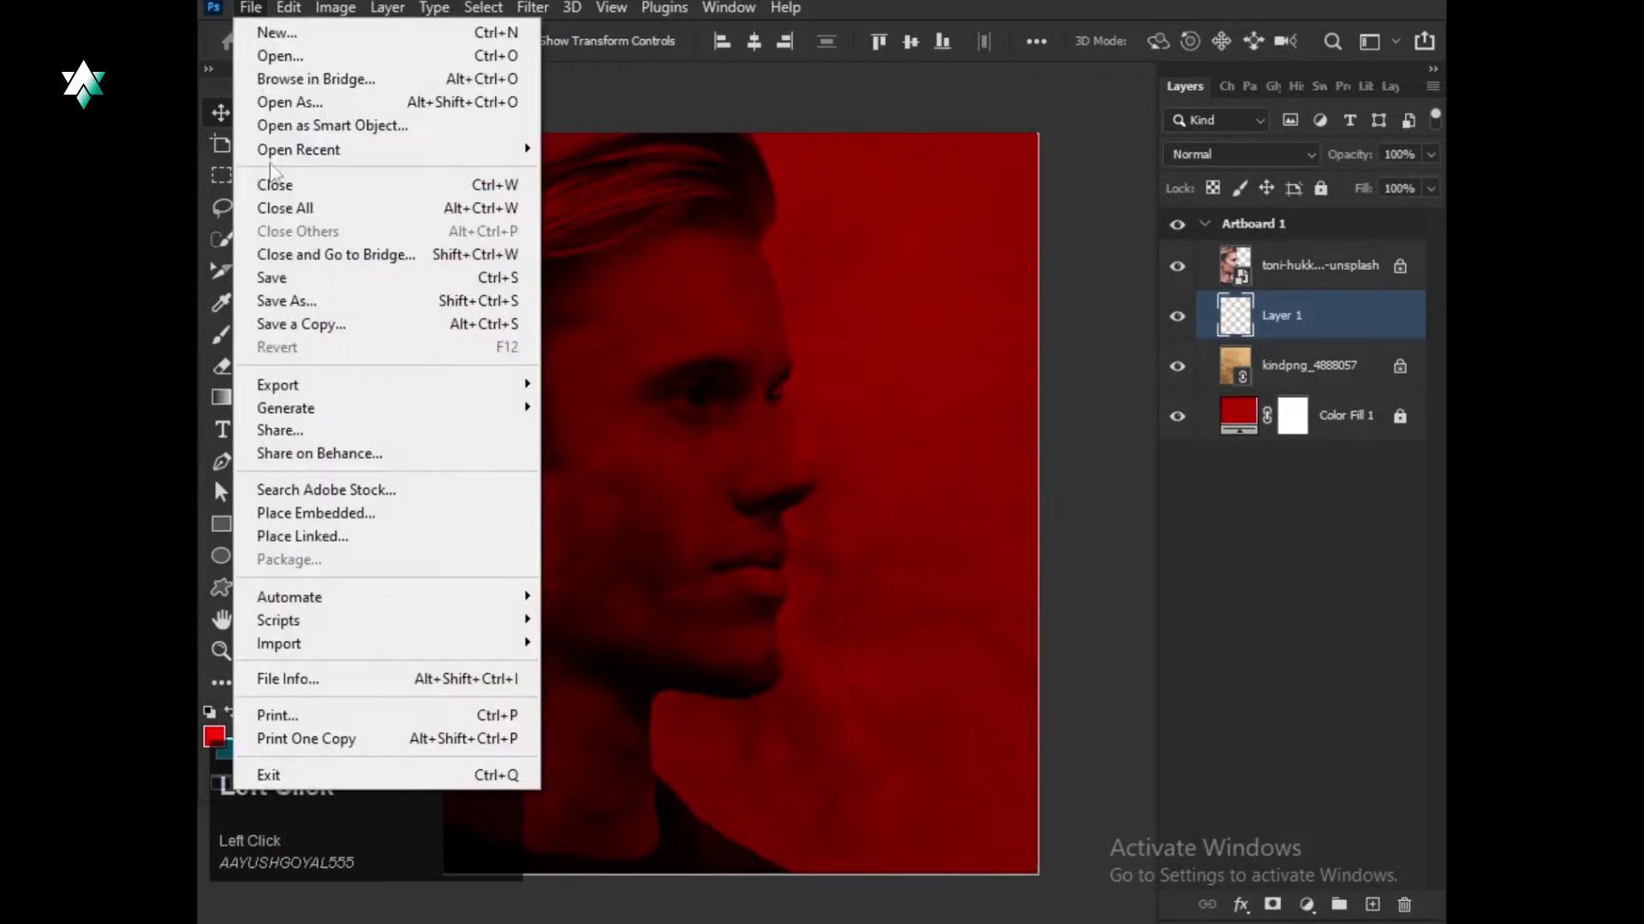
pyautogui.click(292, 537)
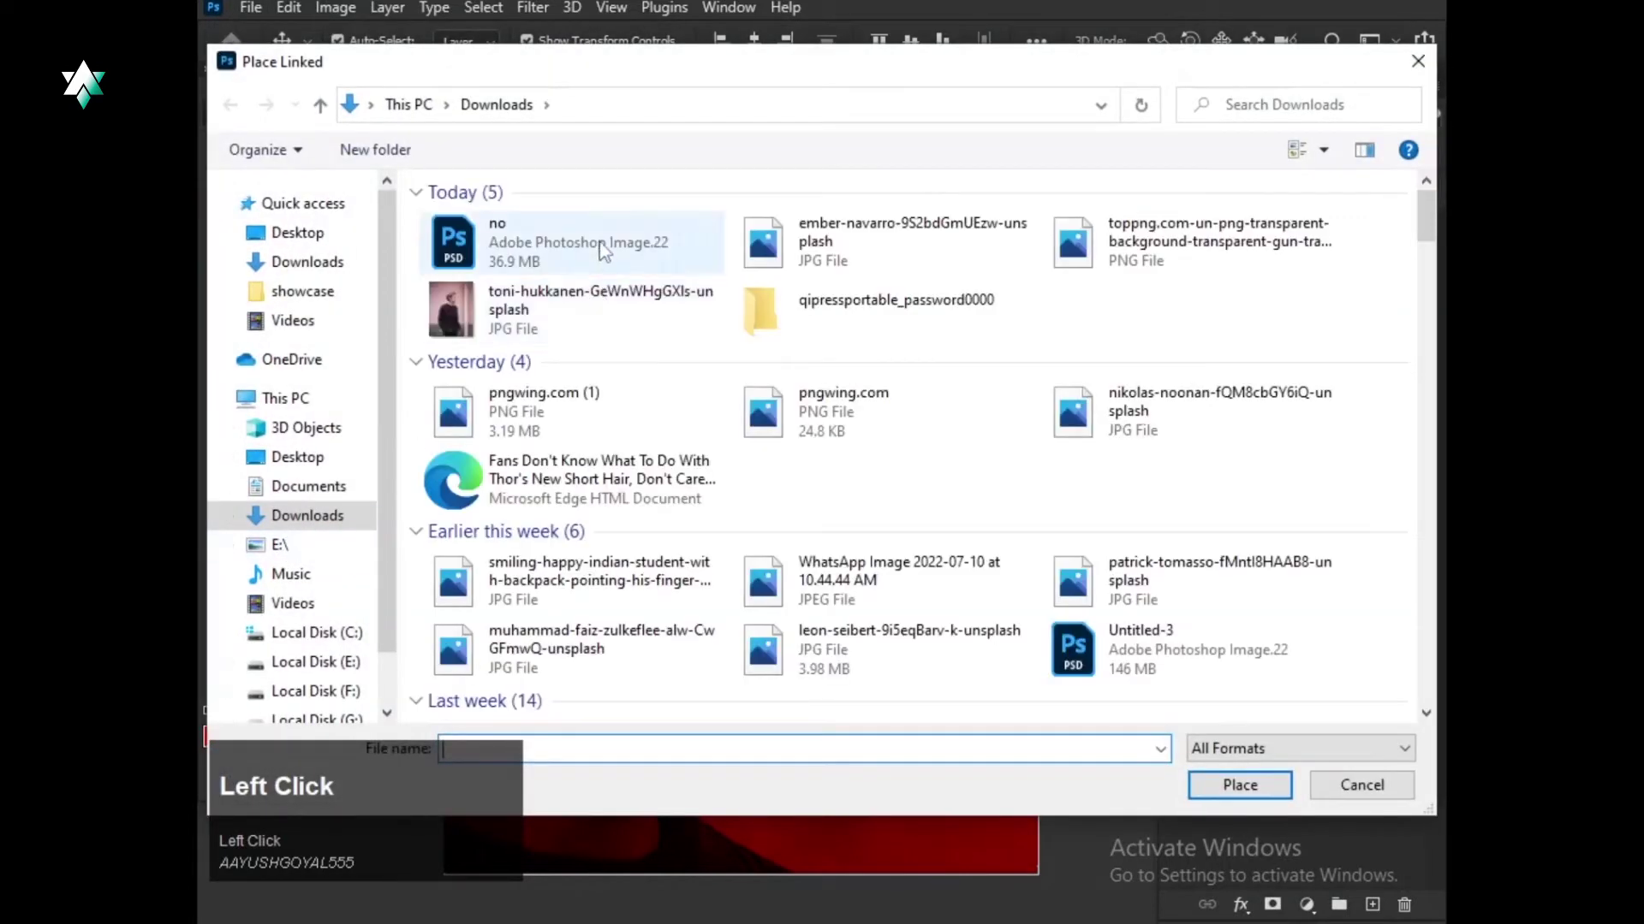
pyautogui.click(1070, 242)
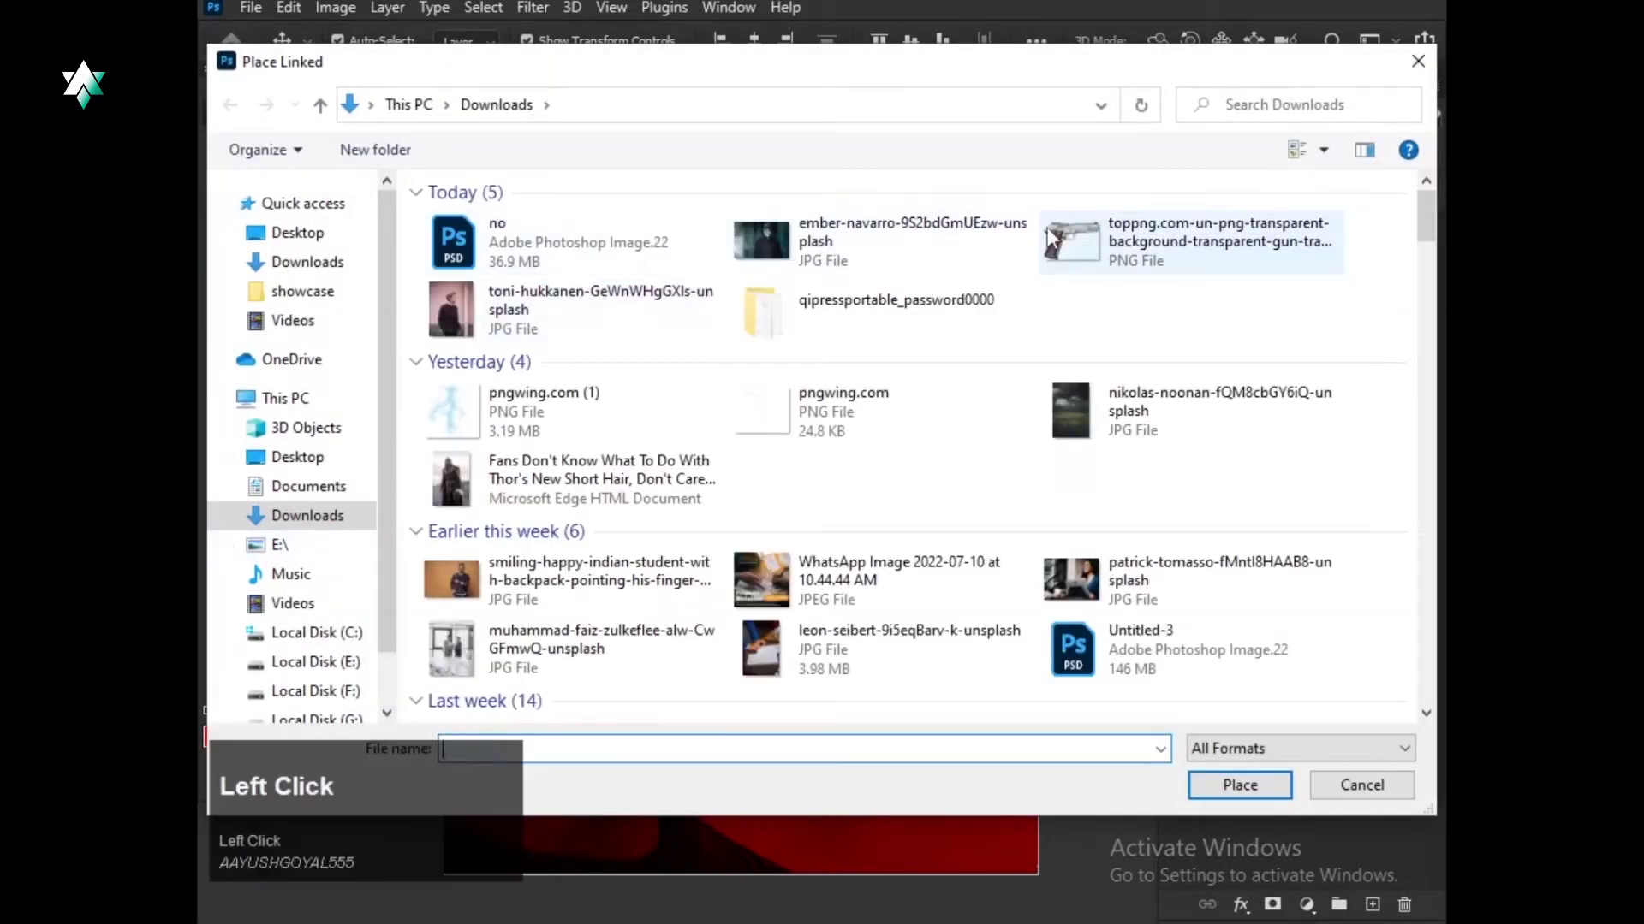
pyautogui.click(1213, 790)
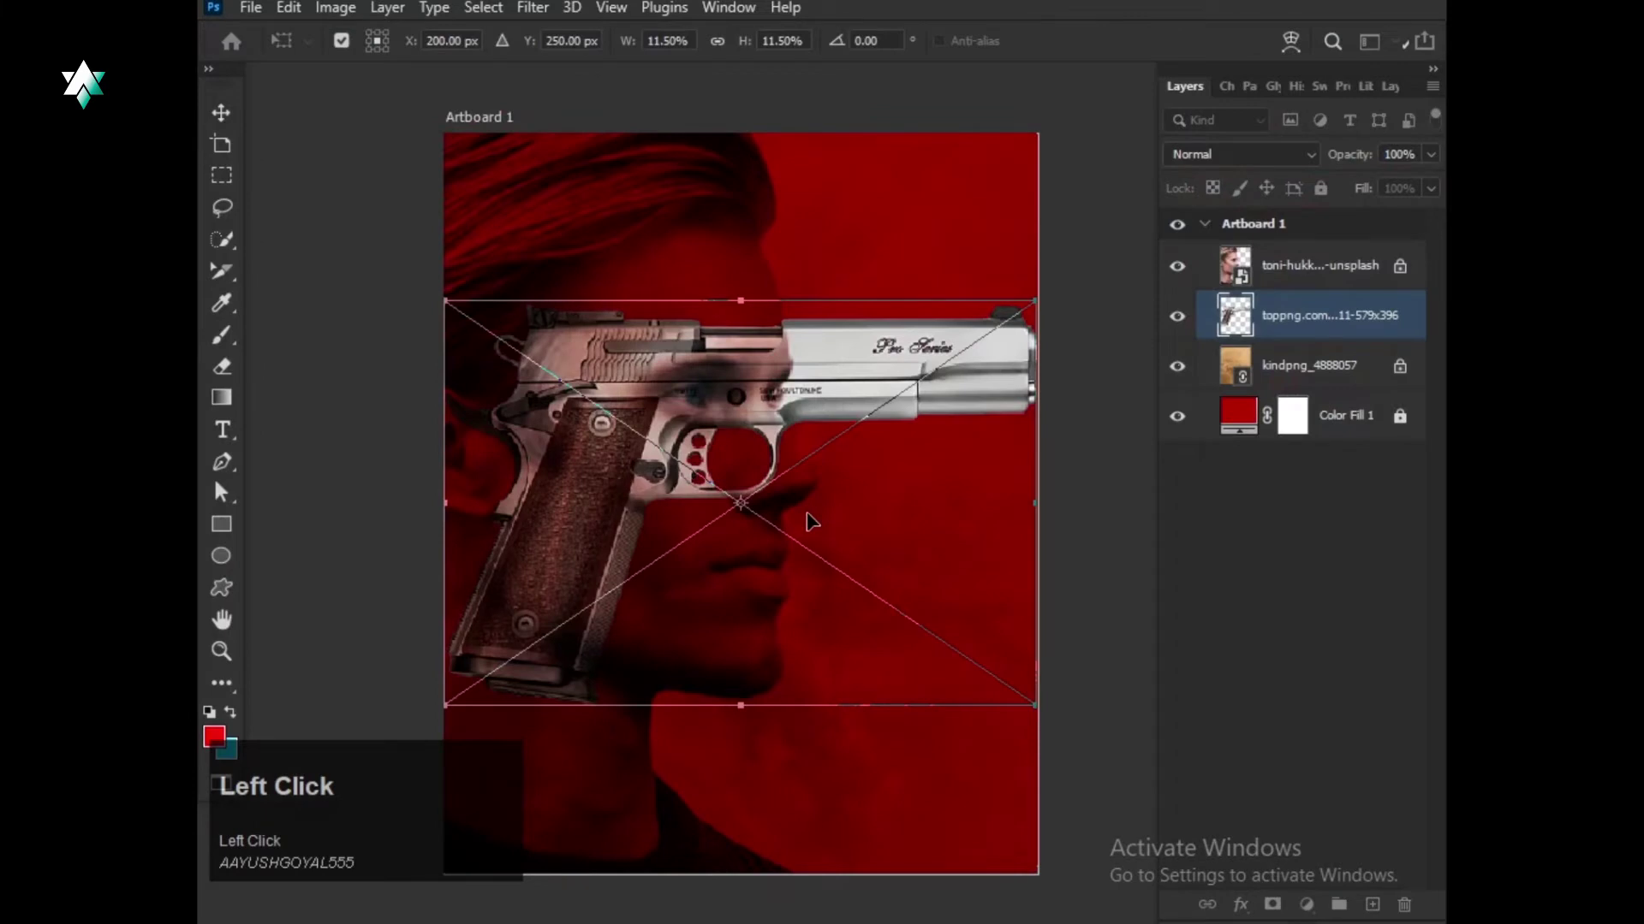
pyautogui.press('Return')
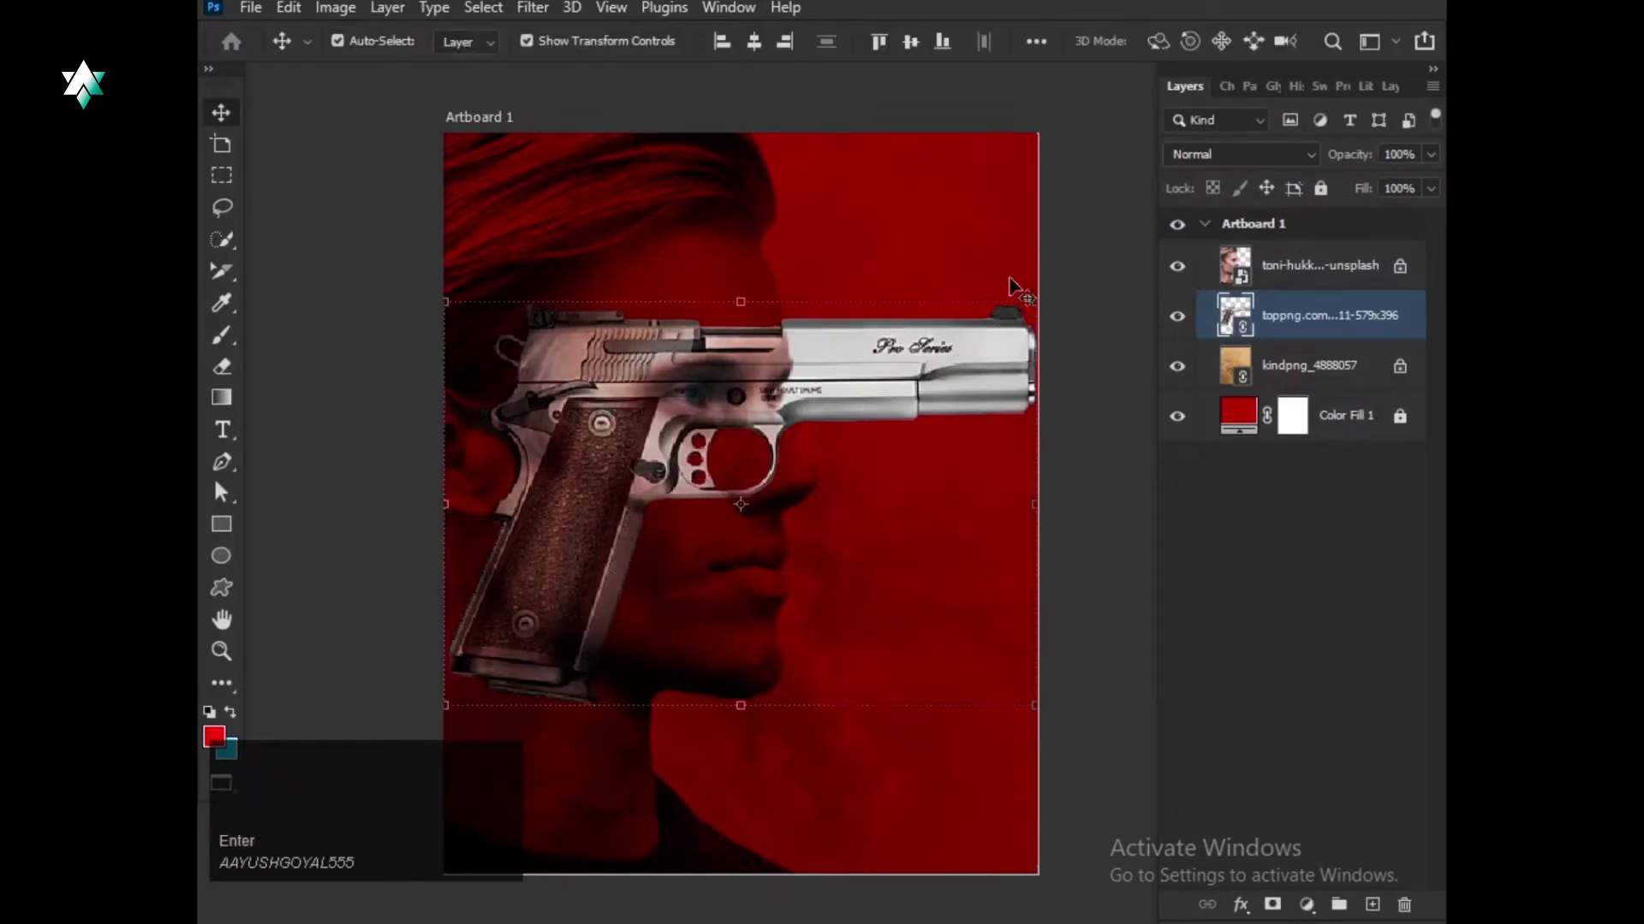
# Set the pistol layer's blend mode to Linear Burn and move the pistol down and left, across the man's nose.
pyautogui.click(1254, 155)
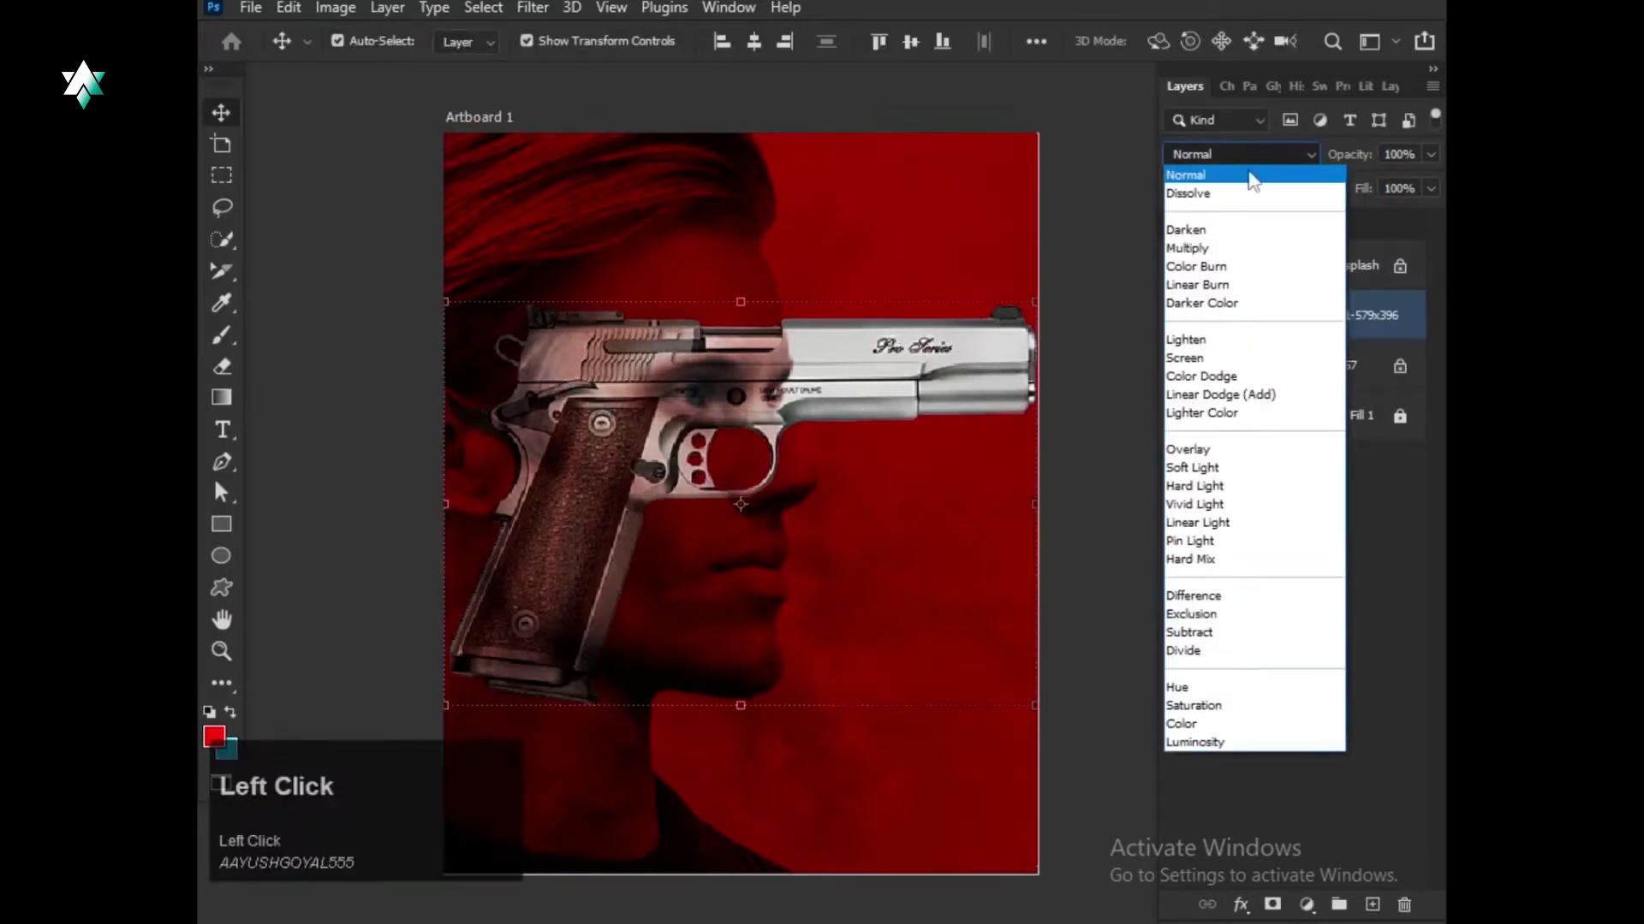
pyautogui.click(1217, 292)
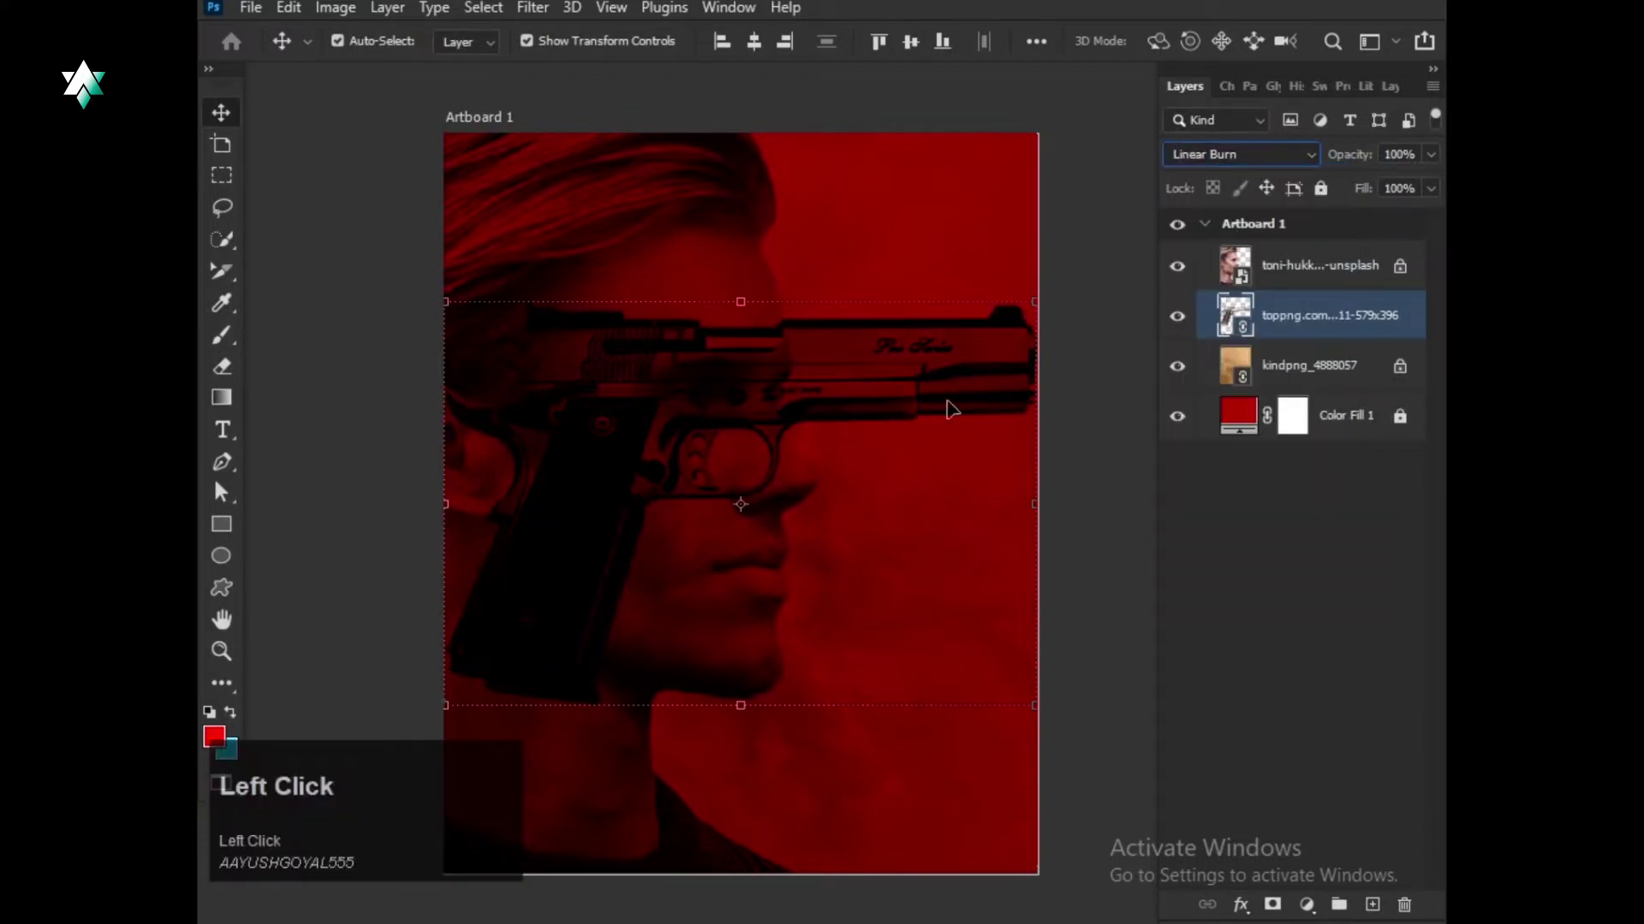
pyautogui.moveTo(890, 373); pyautogui.dragTo(796, 452)
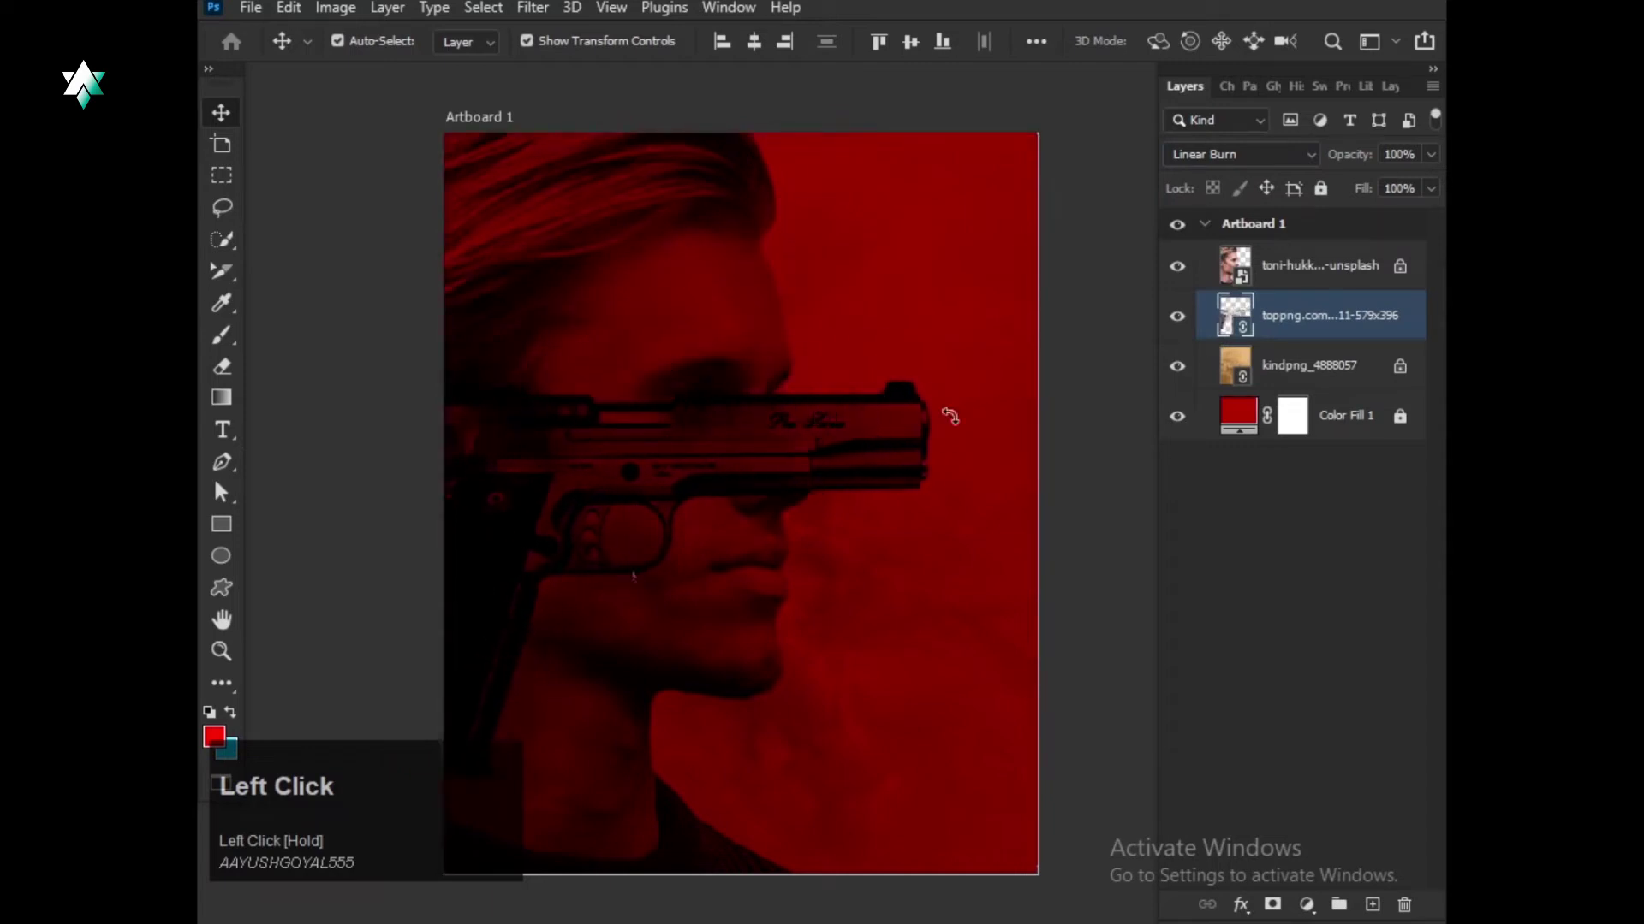
# Select the portrait and pistol layers together and shift both to the left on the artboard.
pyautogui.keyDown('ctrl'); pyautogui.click(1396, 286); pyautogui.keyUp('ctrl')
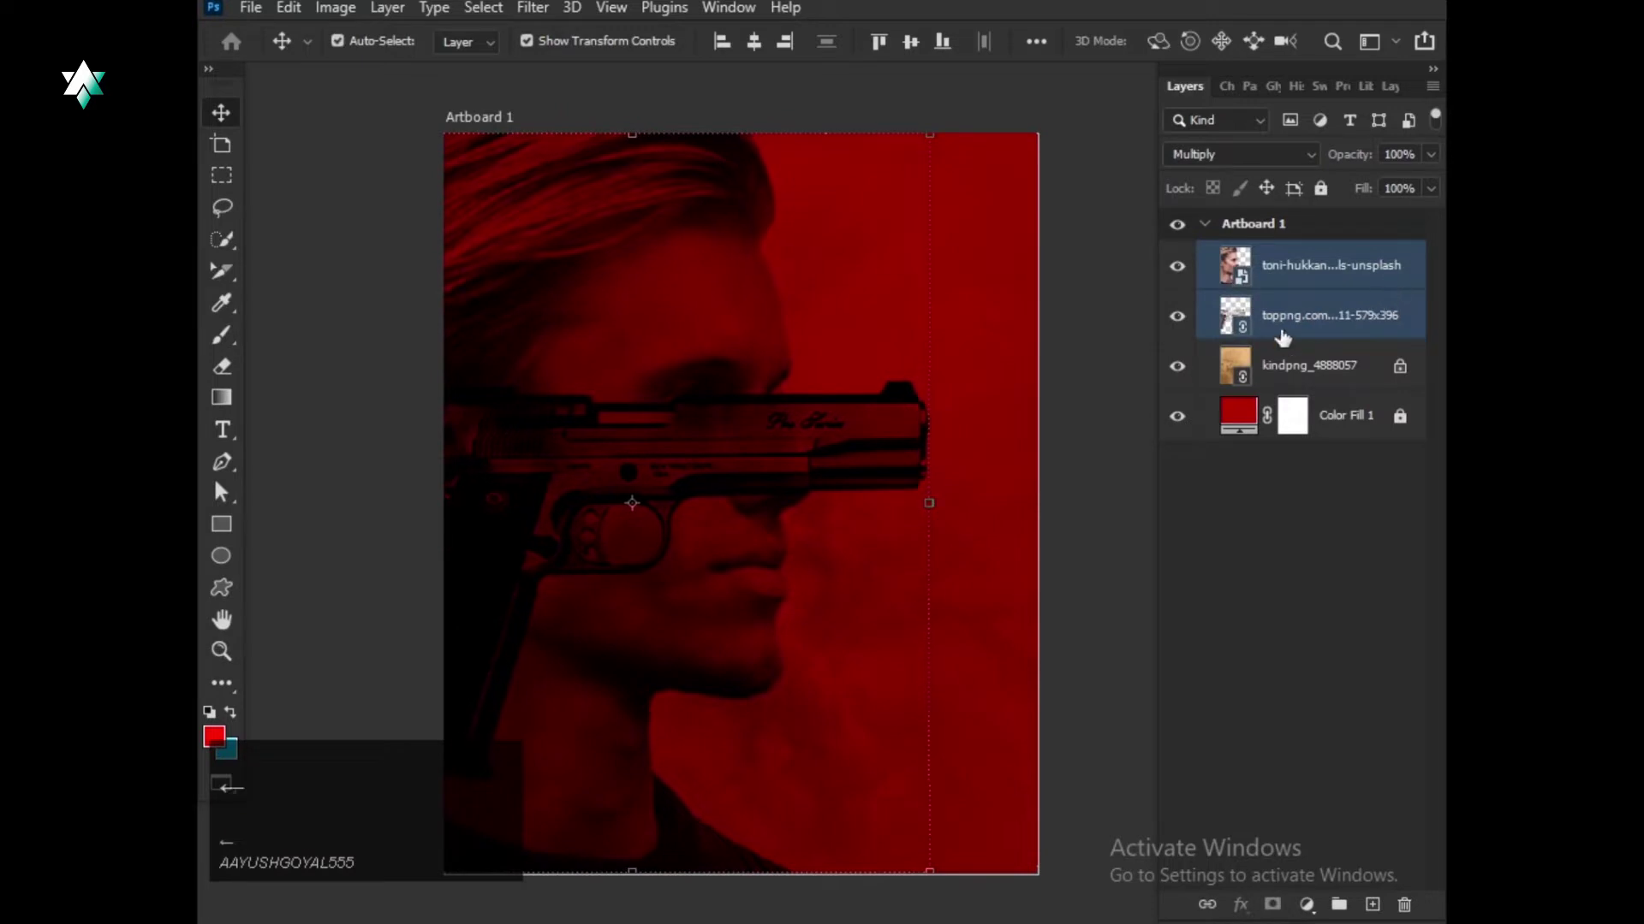
pyautogui.press('Left')
pyautogui.press('Left')
pyautogui.press('Left')
pyautogui.press('Left')
pyautogui.press('Left')
pyautogui.press('Left')
pyautogui.press('Left')
pyautogui.press('Left')
pyautogui.press('Left')
pyautogui.press('Left')
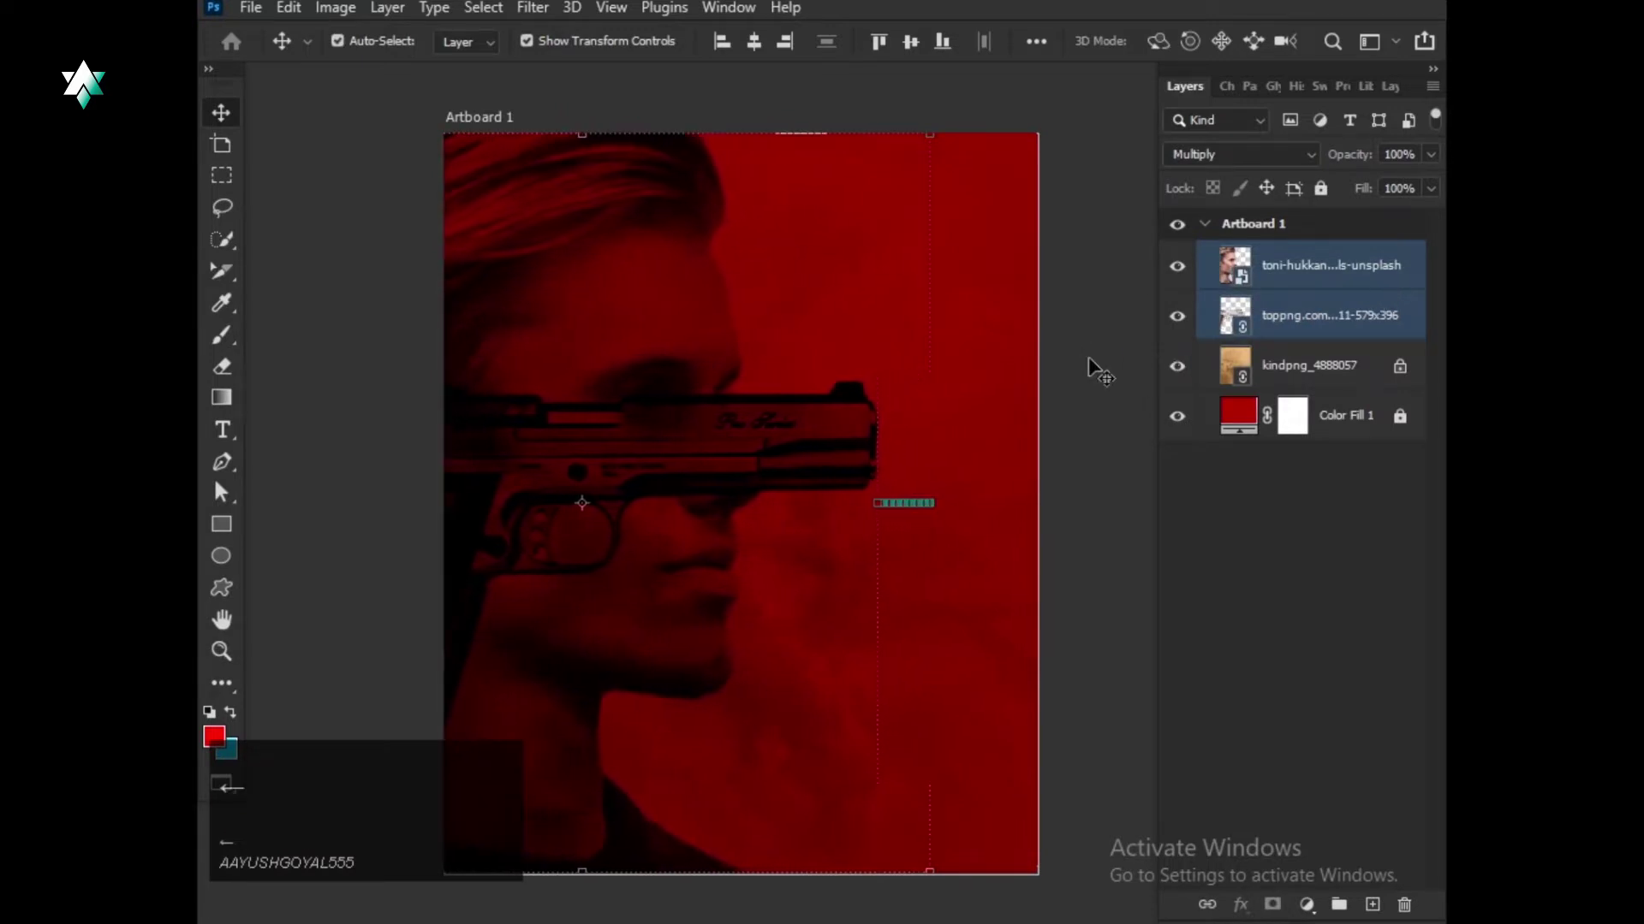
pyautogui.click(1089, 338)
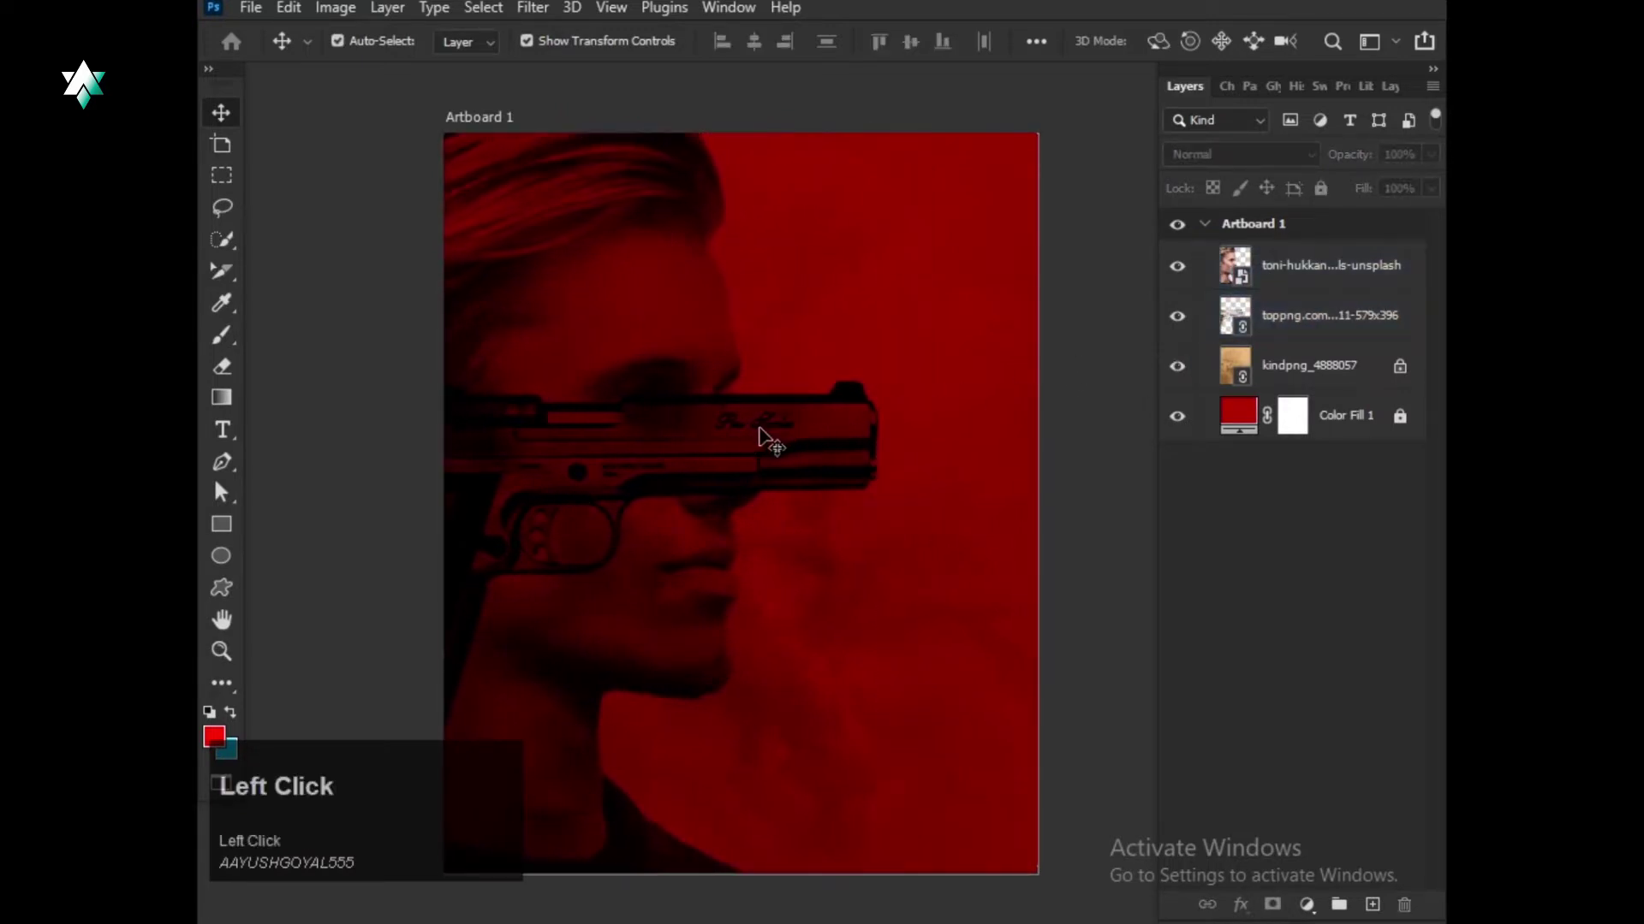
# Move the pistol alone straight up by about 2 px.
pyautogui.click(759, 438)
pyautogui.scroll(2, 753, 450)
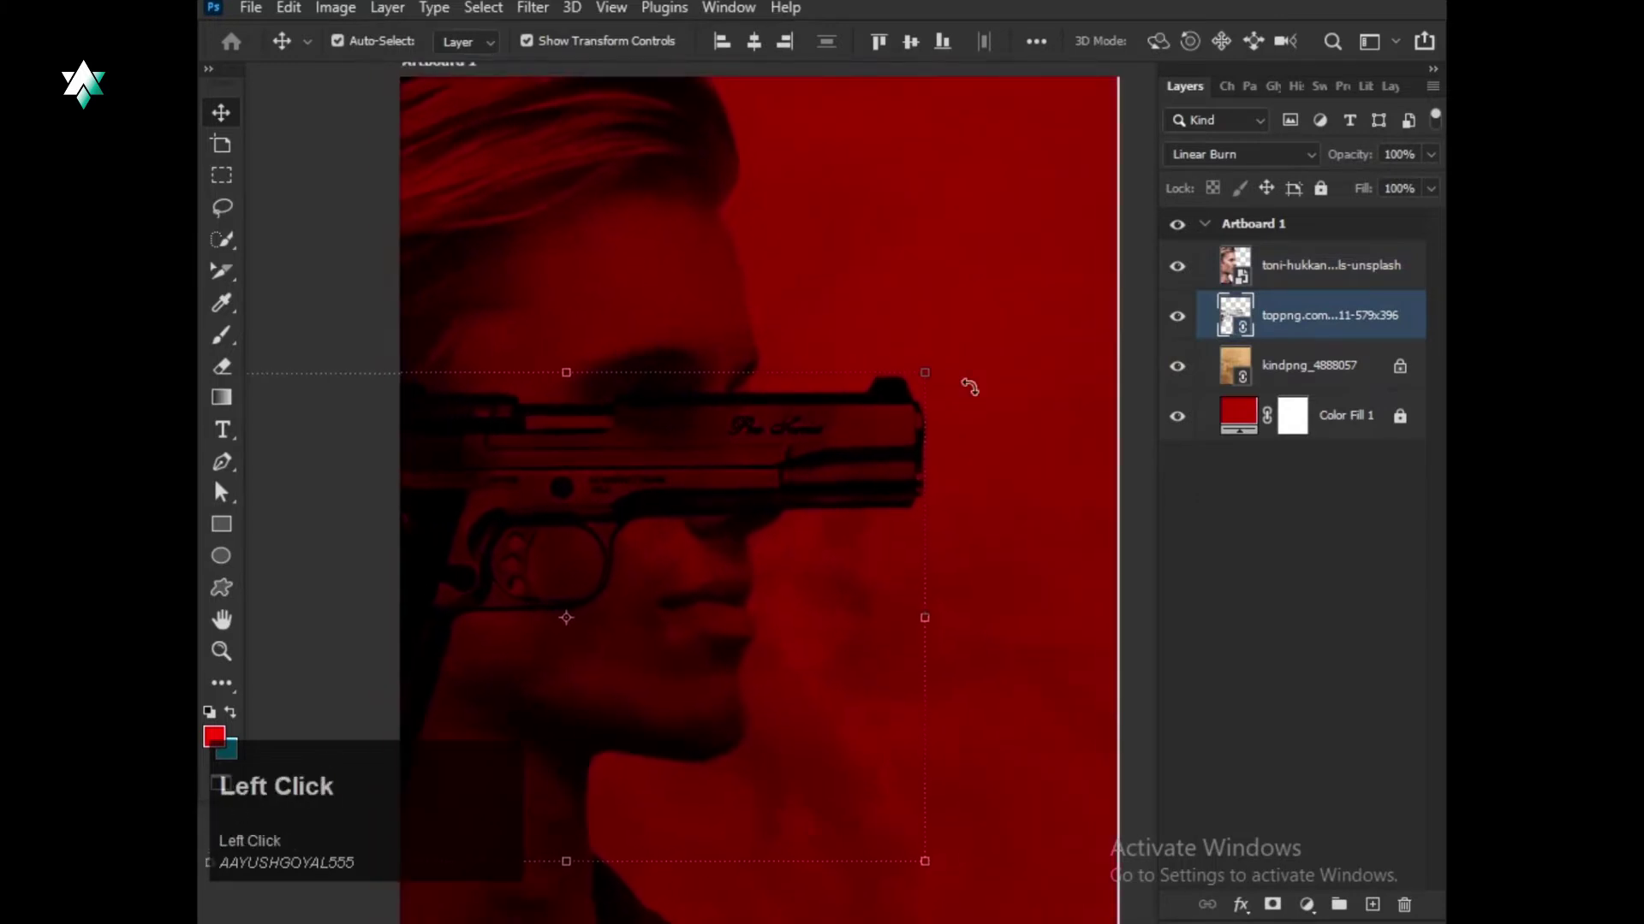
pyautogui.moveTo(845, 454); pyautogui.dragTo(850, 450)
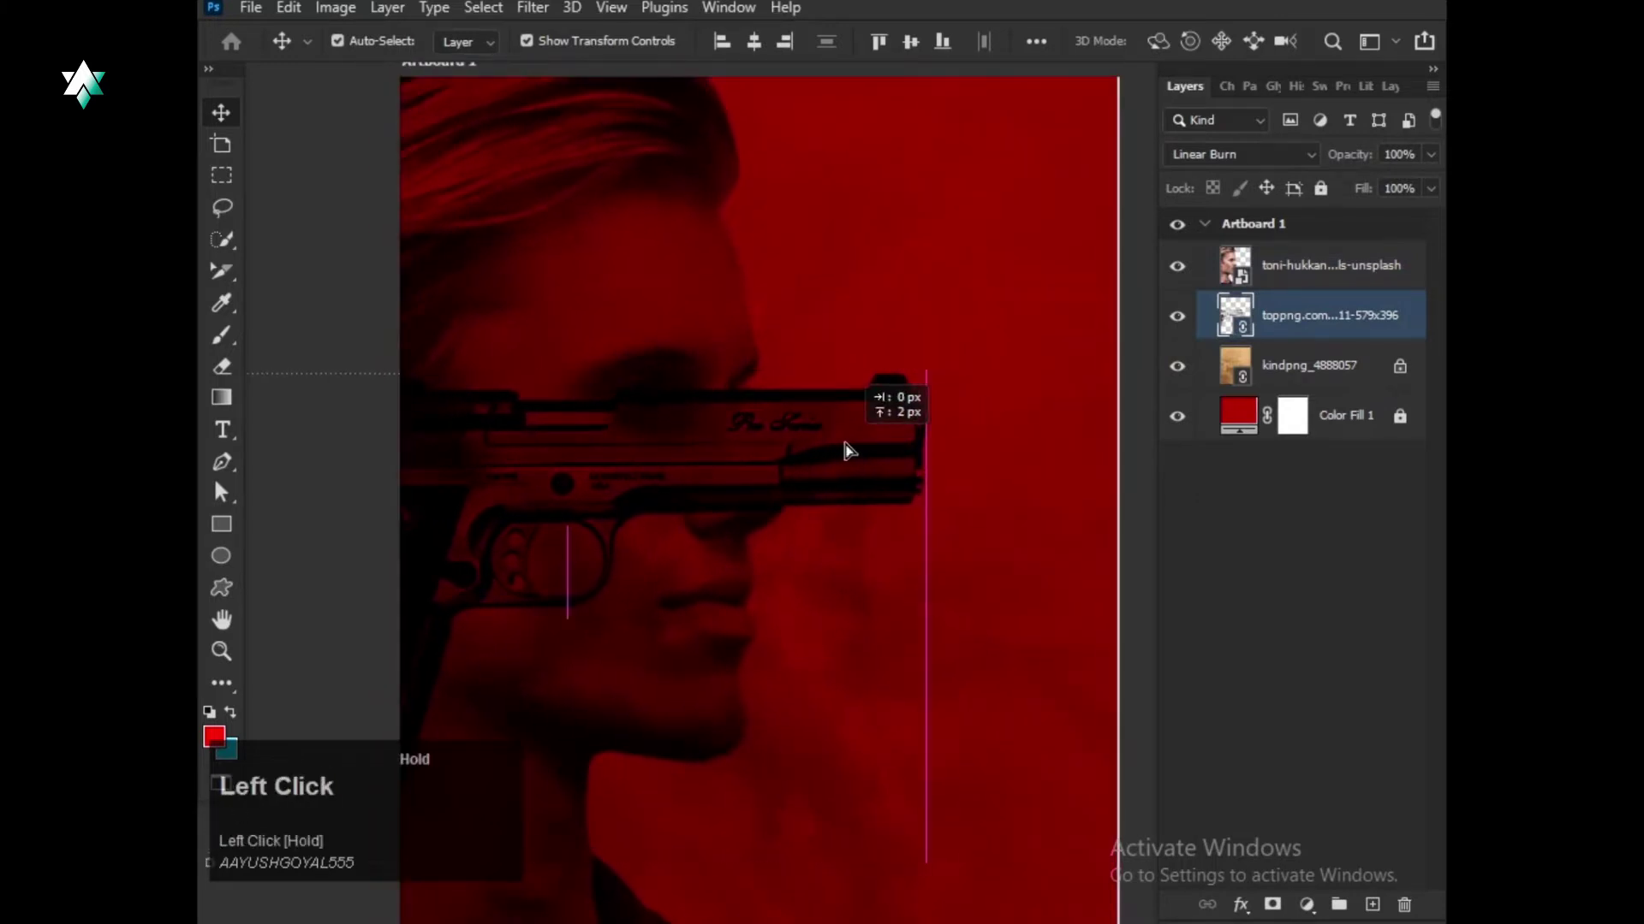
# Make three copies of the pistol and fan them out, two tilted upward above the original and one tilted downward below it.
pyautogui.scroll(-2, 846, 449)
pyautogui.hotkey('ctrl', 'j')
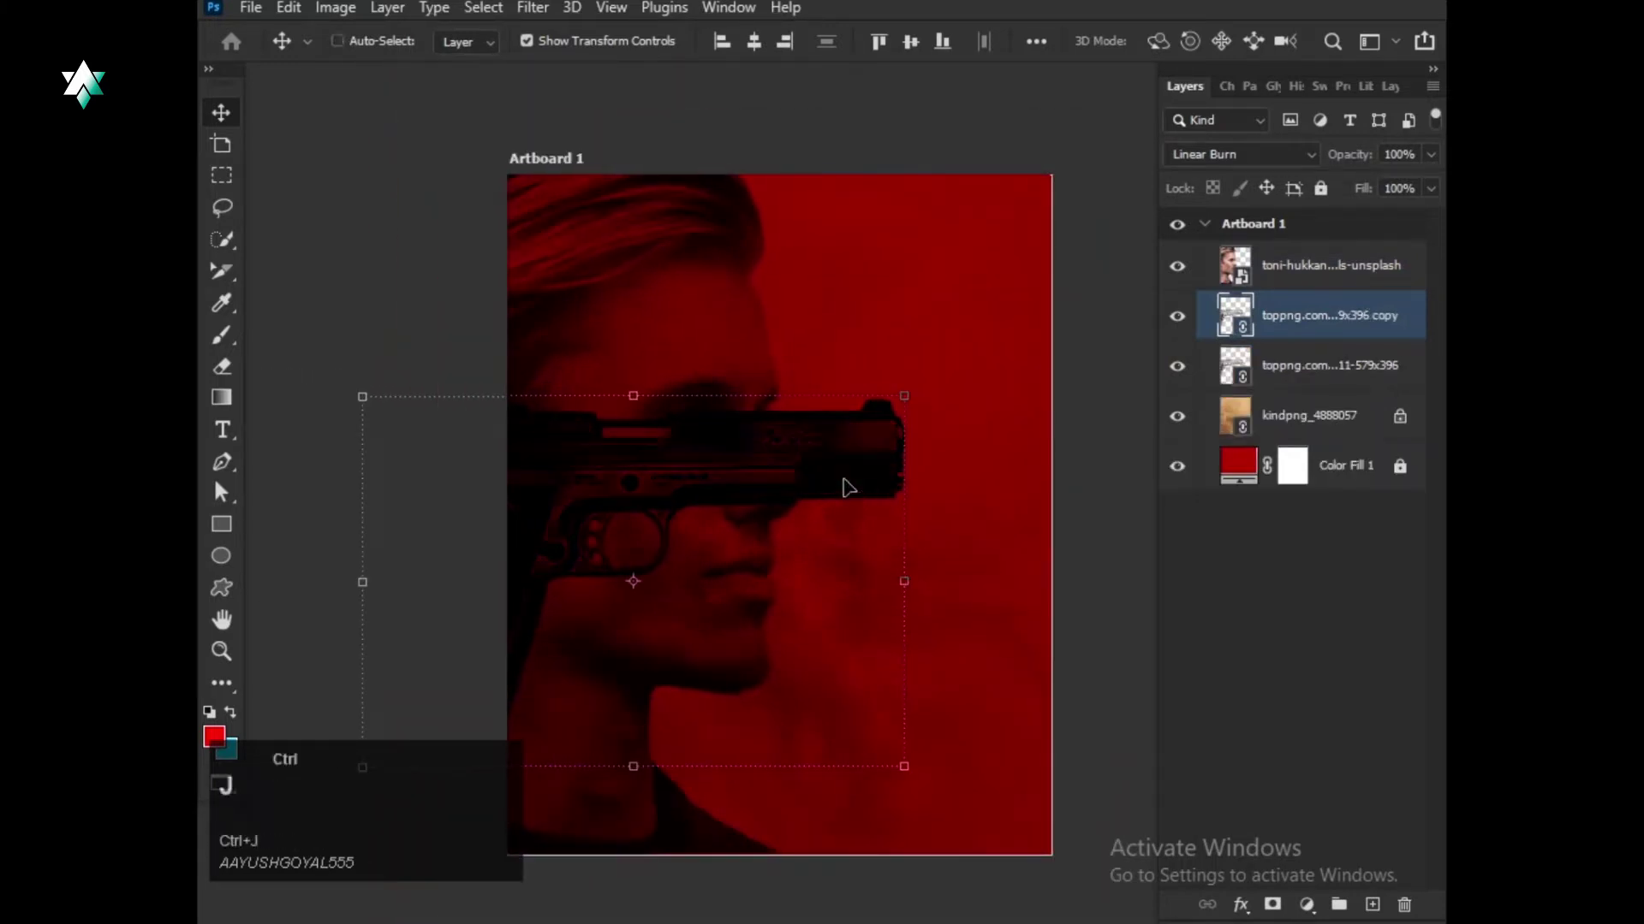
pyautogui.moveTo(845, 489); pyautogui.dragTo(824, 220)
pyautogui.click(1006, 332)
pyautogui.click(976, 368)
pyautogui.moveTo(892, 476); pyautogui.dragTo(825, 551)
pyautogui.press('Return')
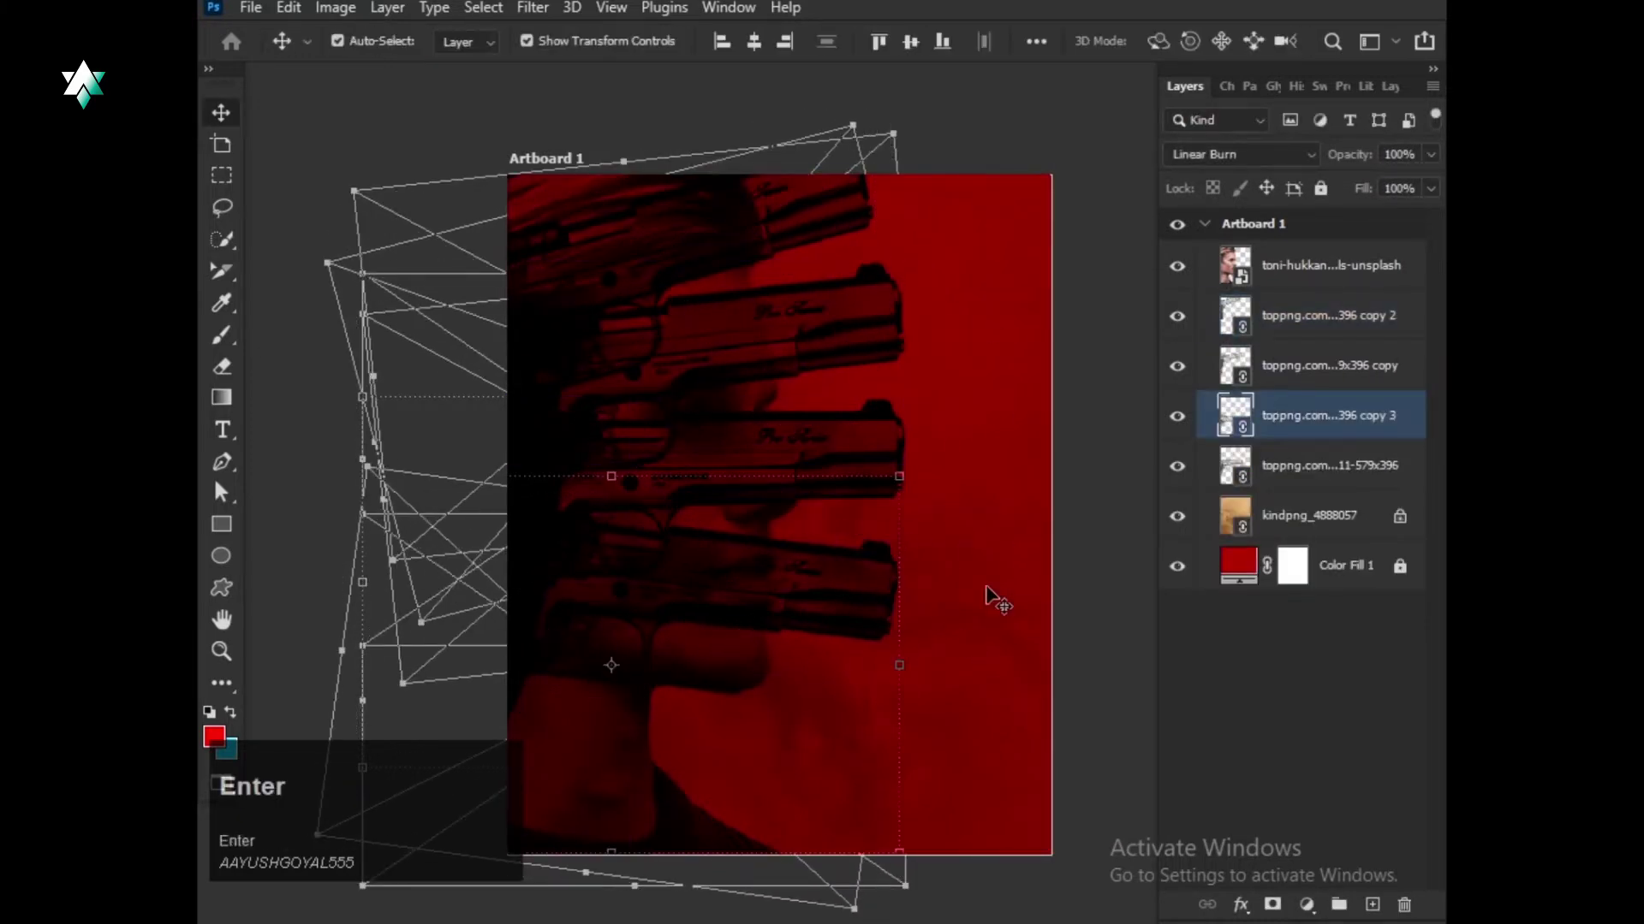
# Duplicate the lowest pistol downward and tilt the copy further to complete a fan of five guns.
pyautogui.click(901, 613)
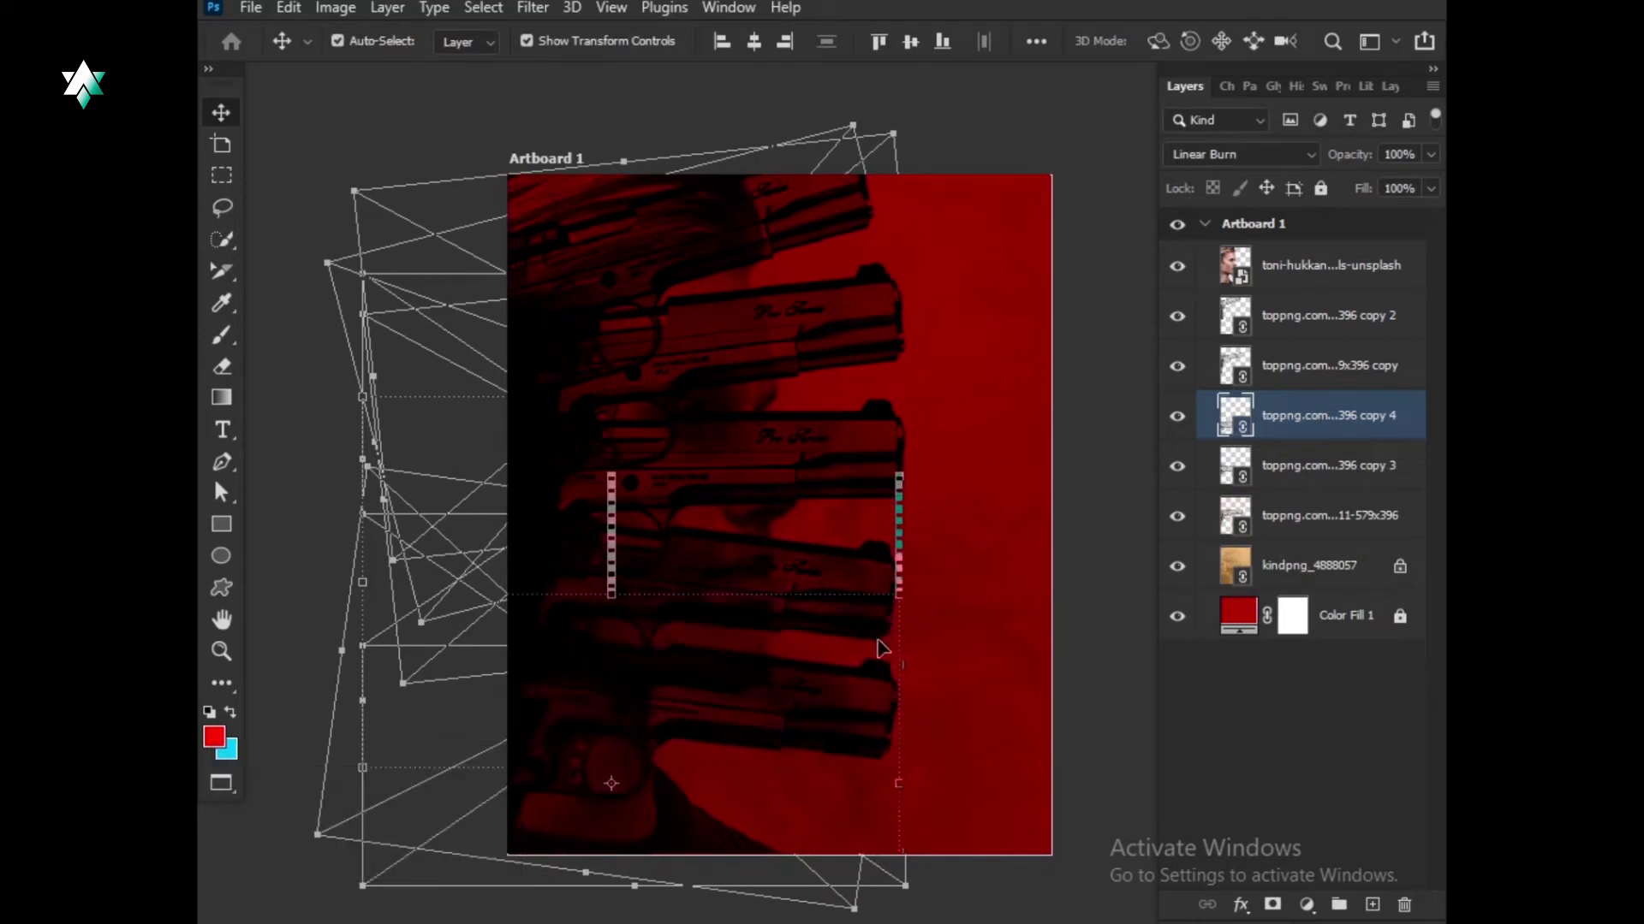
pyautogui.moveTo(805, 734); pyautogui.dragTo(808, 736)
pyautogui.press('Return')
pyautogui.scroll(-2, 979, 480)
pyautogui.click(979, 480)
pyautogui.scroll(3, 980, 480)
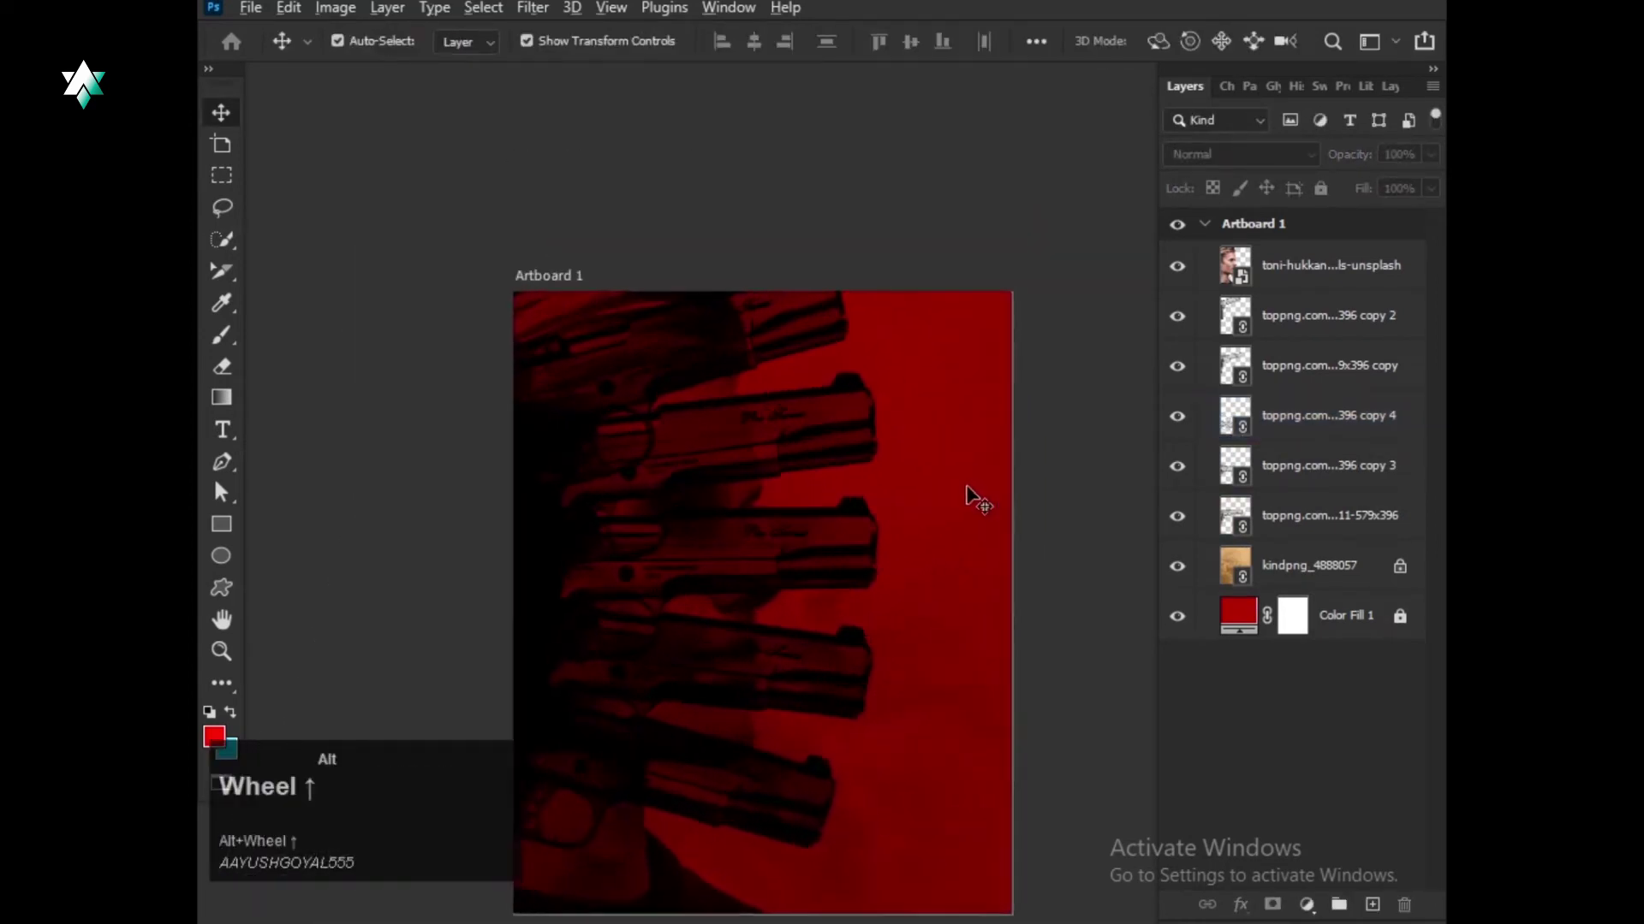
# Mask the topmost pistol layer with the inverted outline of the portrait so the gun is hidden over the man.
pyautogui.click(1275, 320)
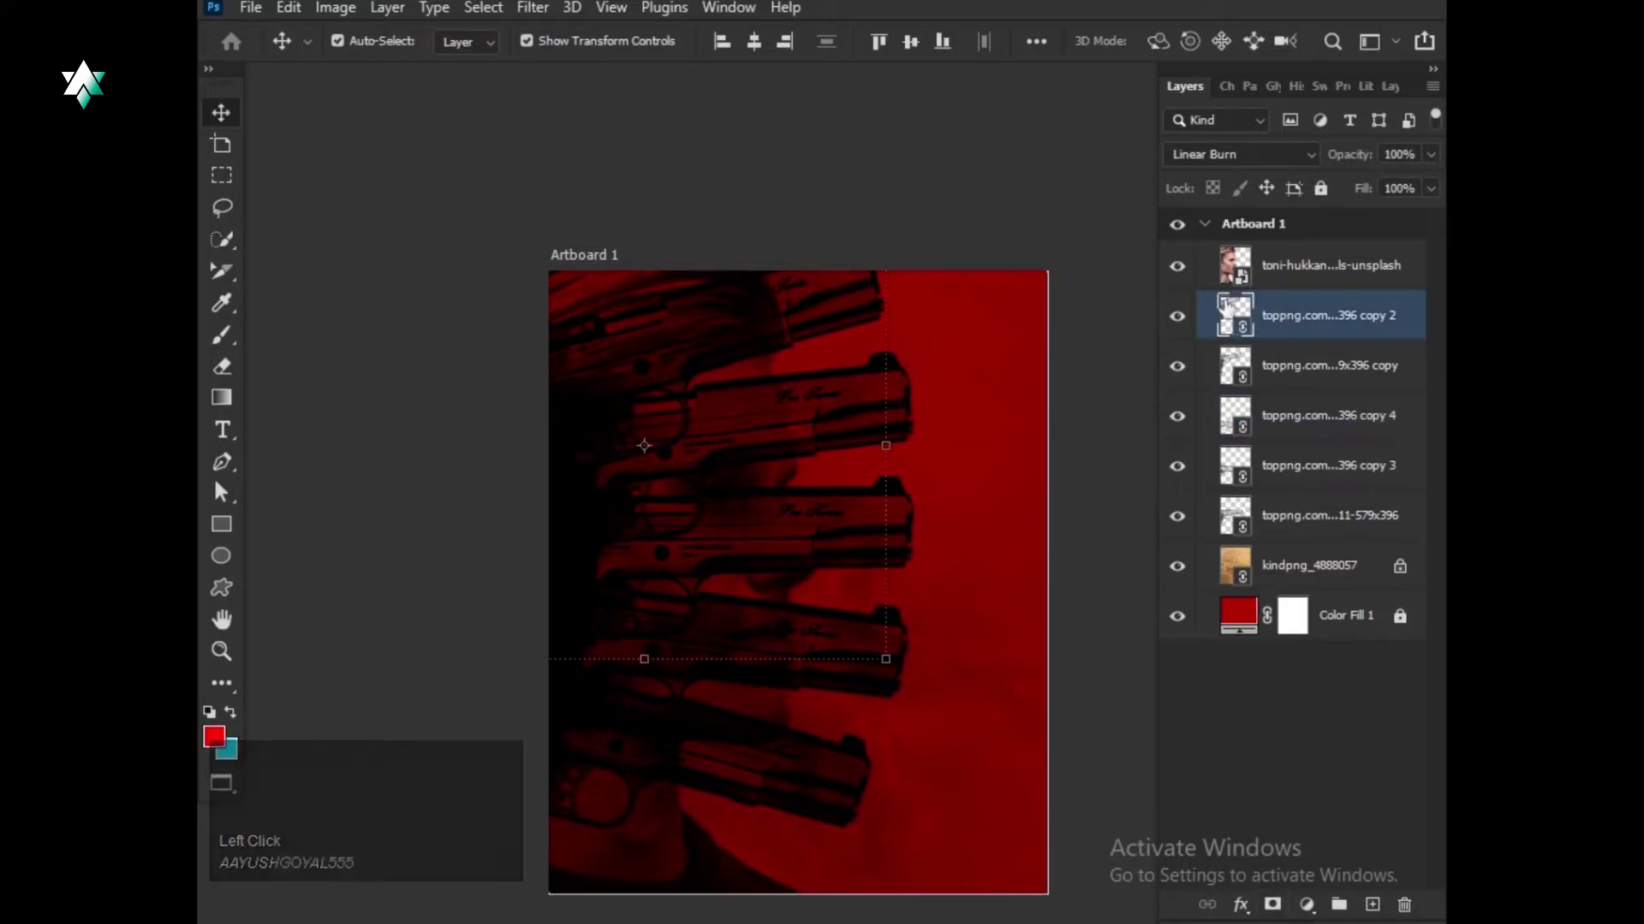
pyautogui.press('ctrl')
pyautogui.keyDown('ctrl'); pyautogui.click(1232, 267); pyautogui.keyUp('ctrl')
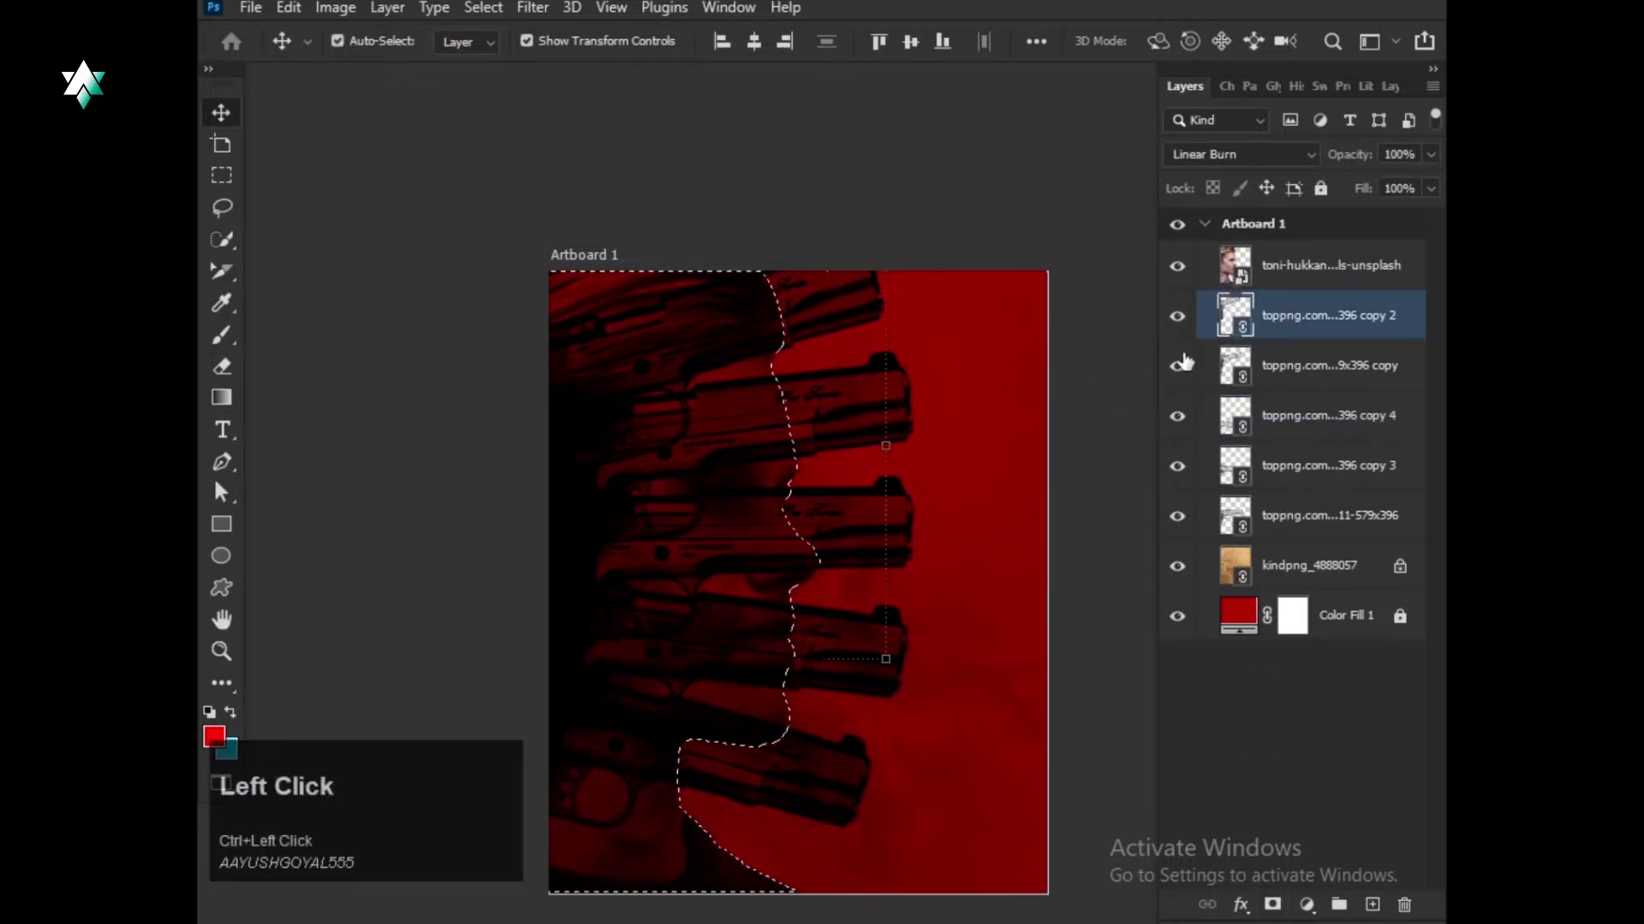
pyautogui.hotkey('ctrl', 'shift', 'i')
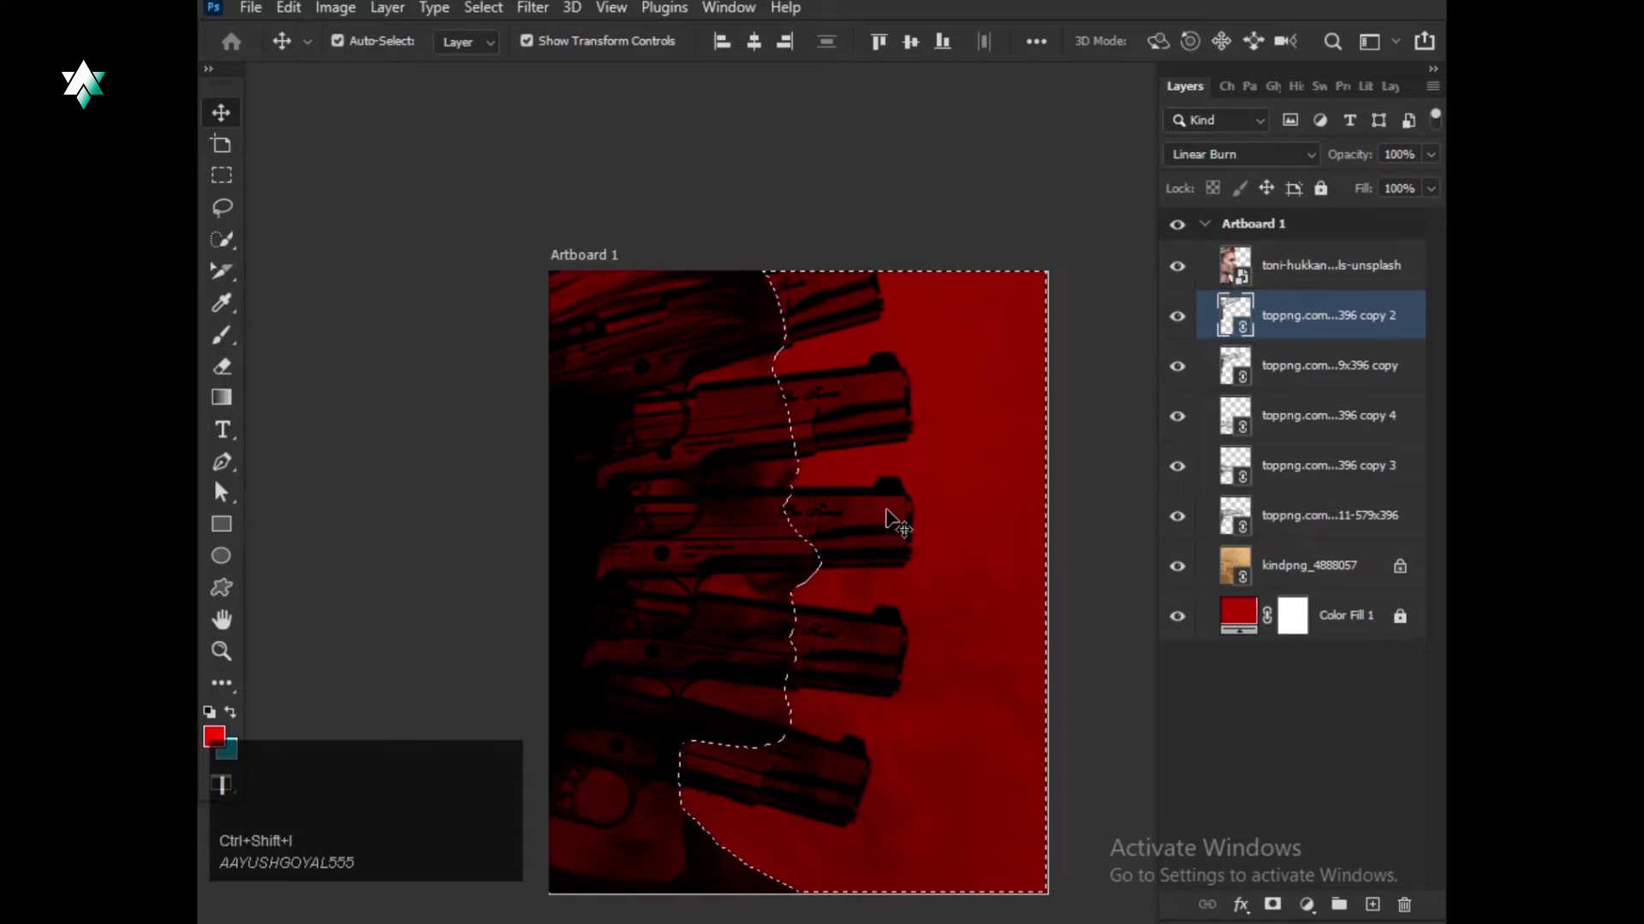
pyautogui.click(1273, 905)
pyautogui.keyDown('alt'); pyautogui.scroll(1, 933, 576); pyautogui.keyUp('alt')
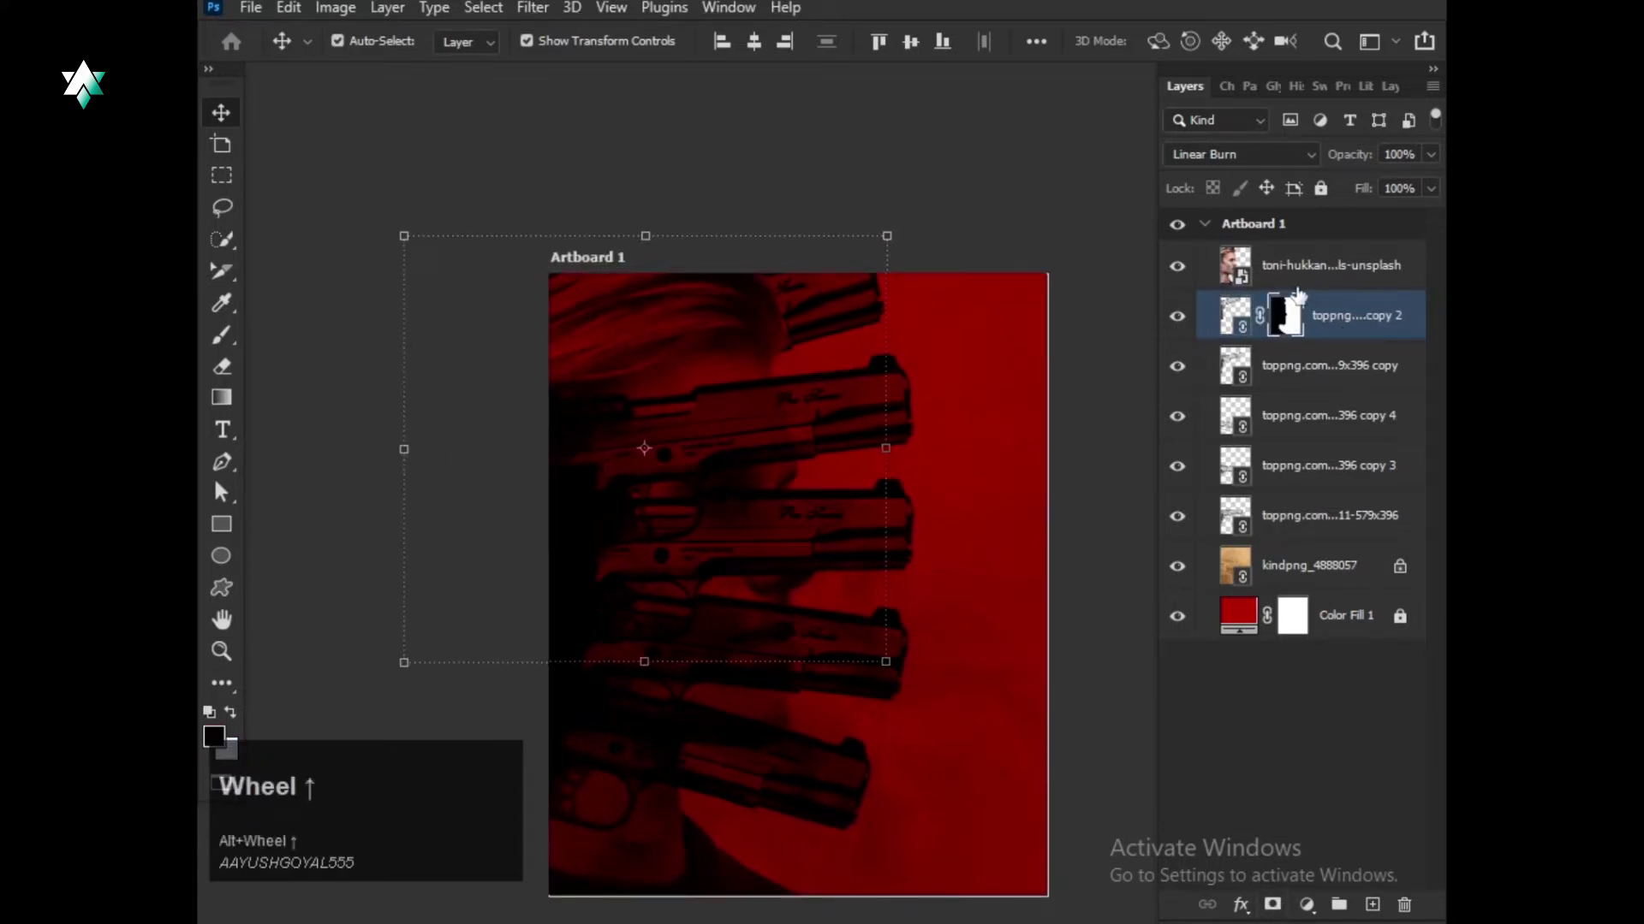
# Unlink the topmost pistol layer's mask and copy it to the other four pistol layers.
pyautogui.click(1259, 323)
pyautogui.moveTo(1279, 323); pyautogui.dragTo(1290, 423)
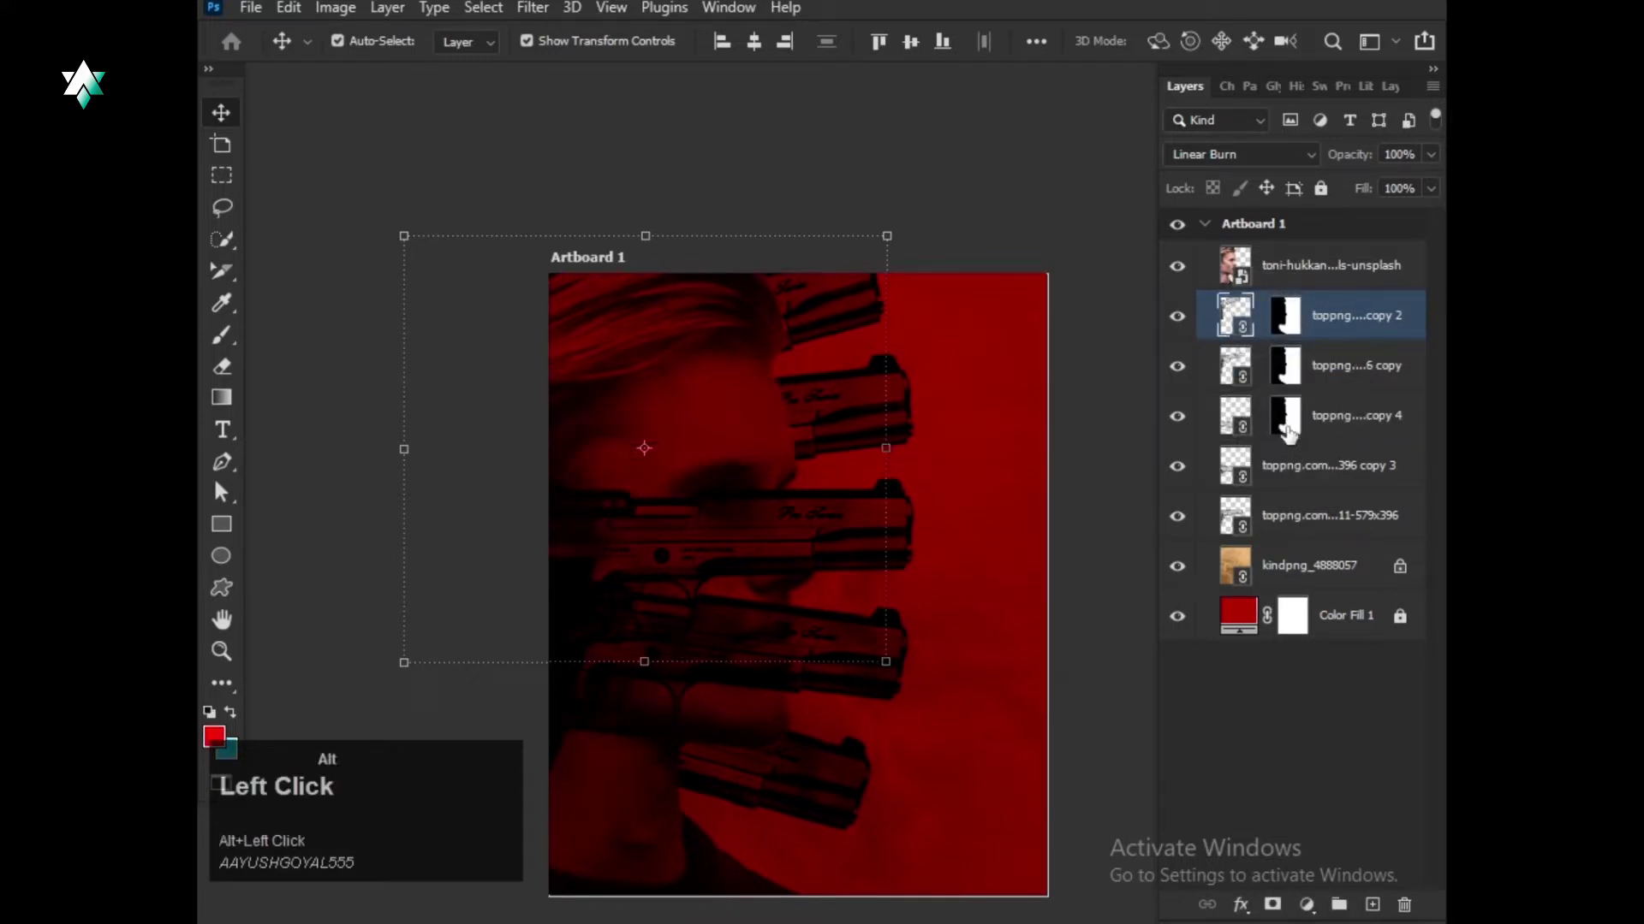
pyautogui.moveTo(1288, 432); pyautogui.dragTo(1287, 529)
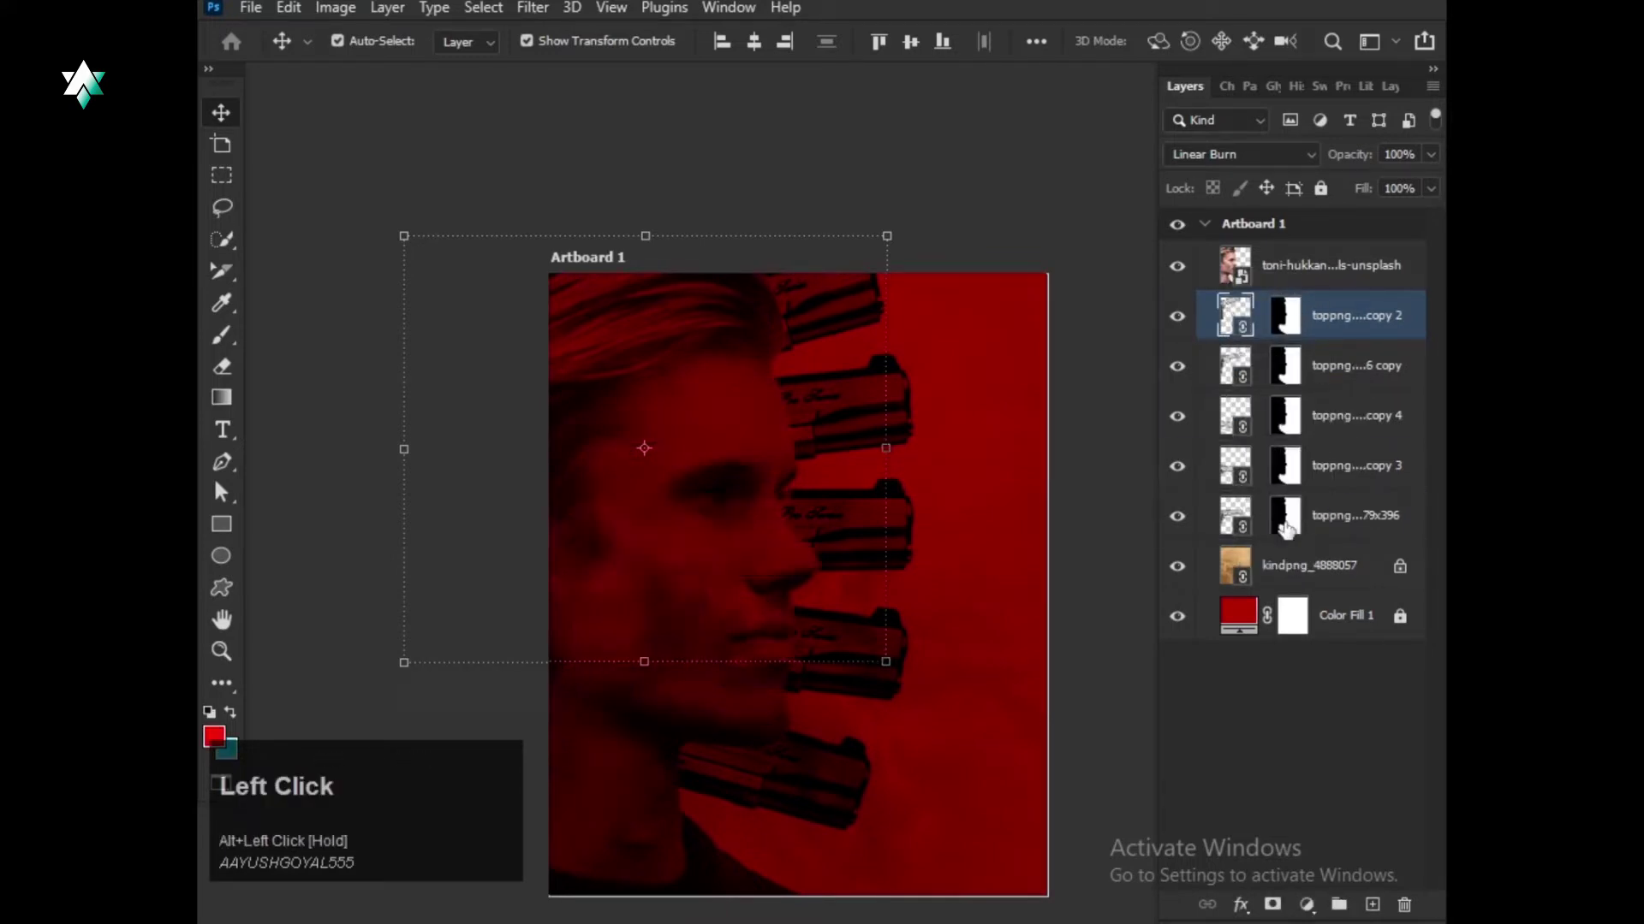
pyautogui.keyDown('alt'); pyautogui.click(1289, 514); pyautogui.keyUp('alt')
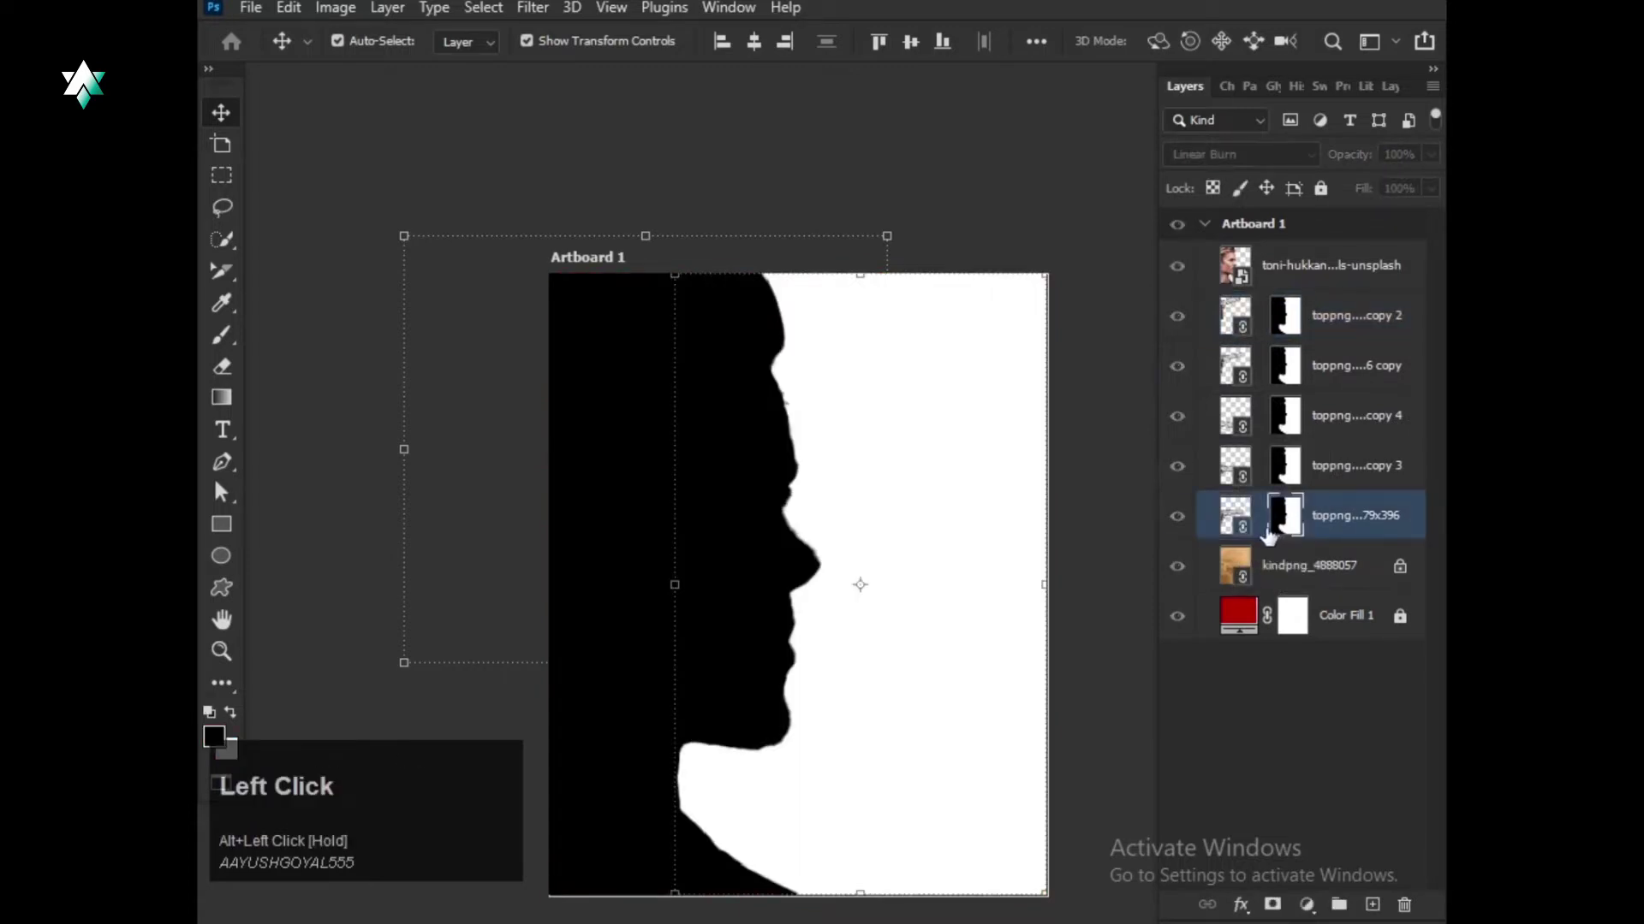
pyautogui.hotkey('ctrl', 'z')
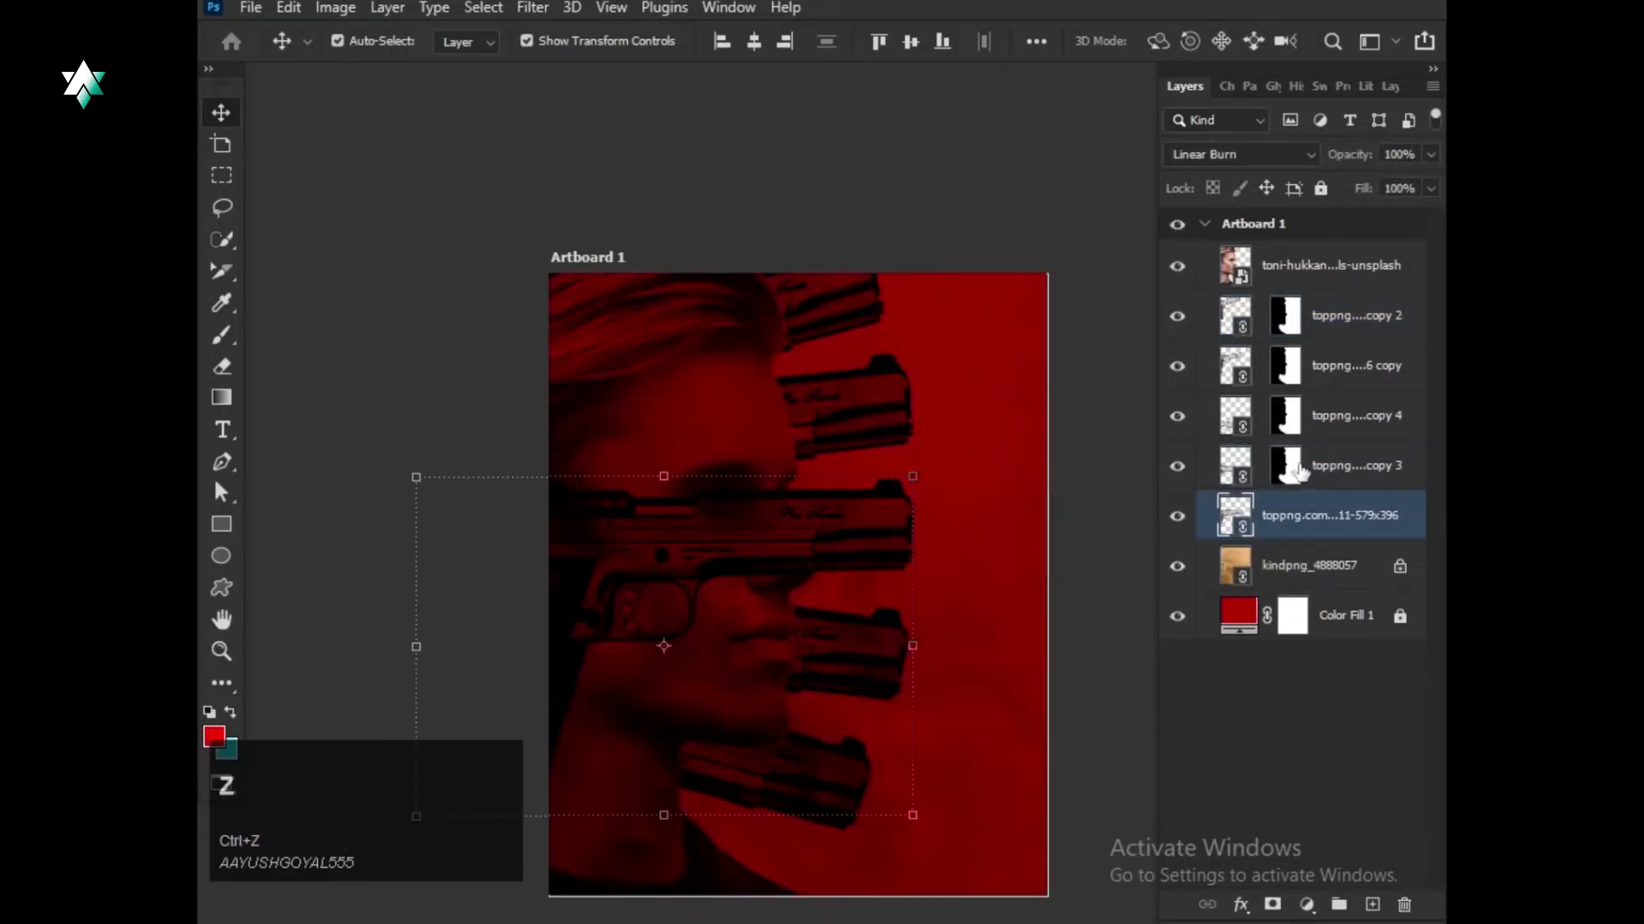
pyautogui.moveTo(1298, 471); pyautogui.dragTo(1287, 513)
pyautogui.click(1102, 469)
# Lock the position of the portrait layer and all five pistol layers.
pyautogui.scroll(-2, 1103, 469)
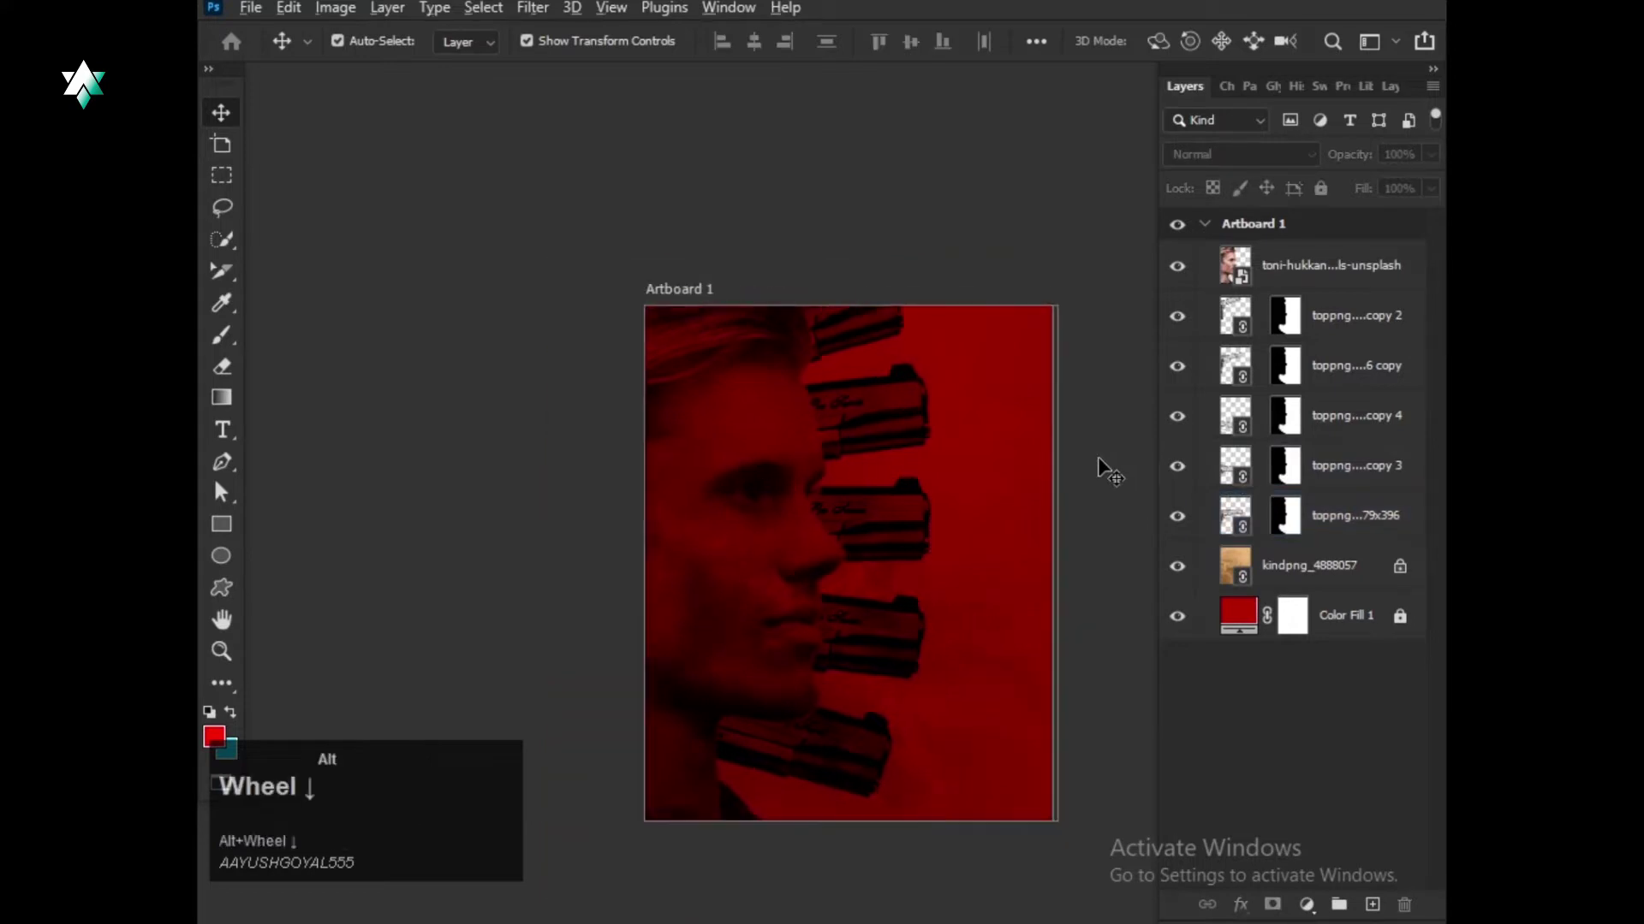
pyautogui.click(973, 462)
pyautogui.moveTo(1050, 322); pyautogui.dragTo(773, 695)
pyautogui.click(1266, 189)
pyautogui.click(1055, 362)
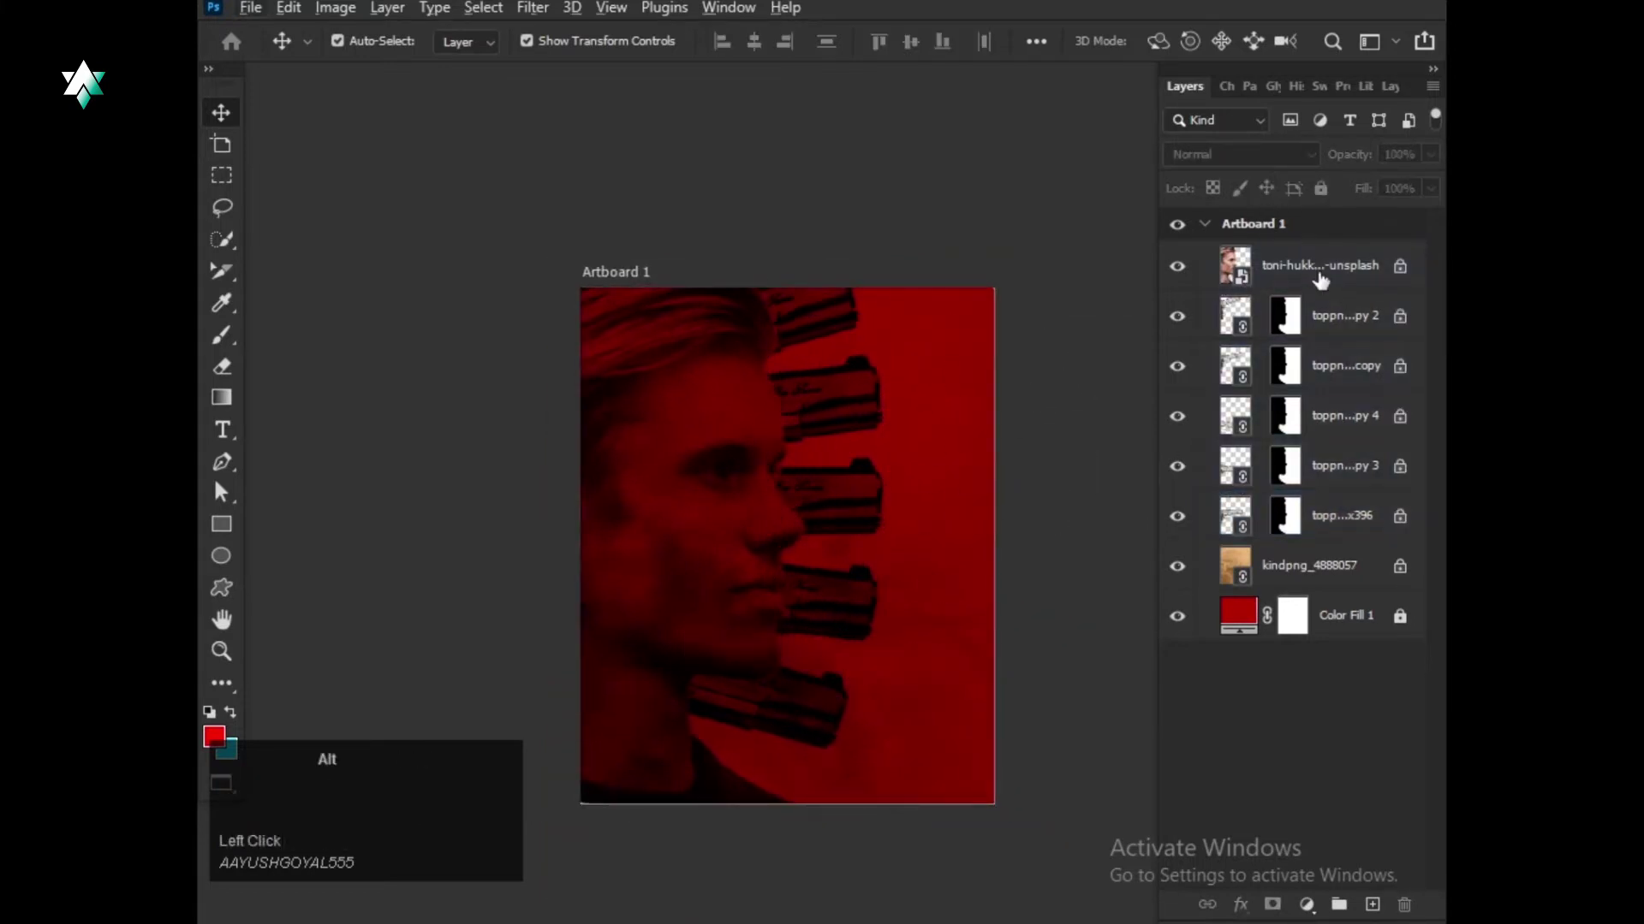
# Duplicate the portrait layer and move the copy directly below the original in the layer order.
pyautogui.click(1321, 276)
pyautogui.hotkey('ctrl', 'j')
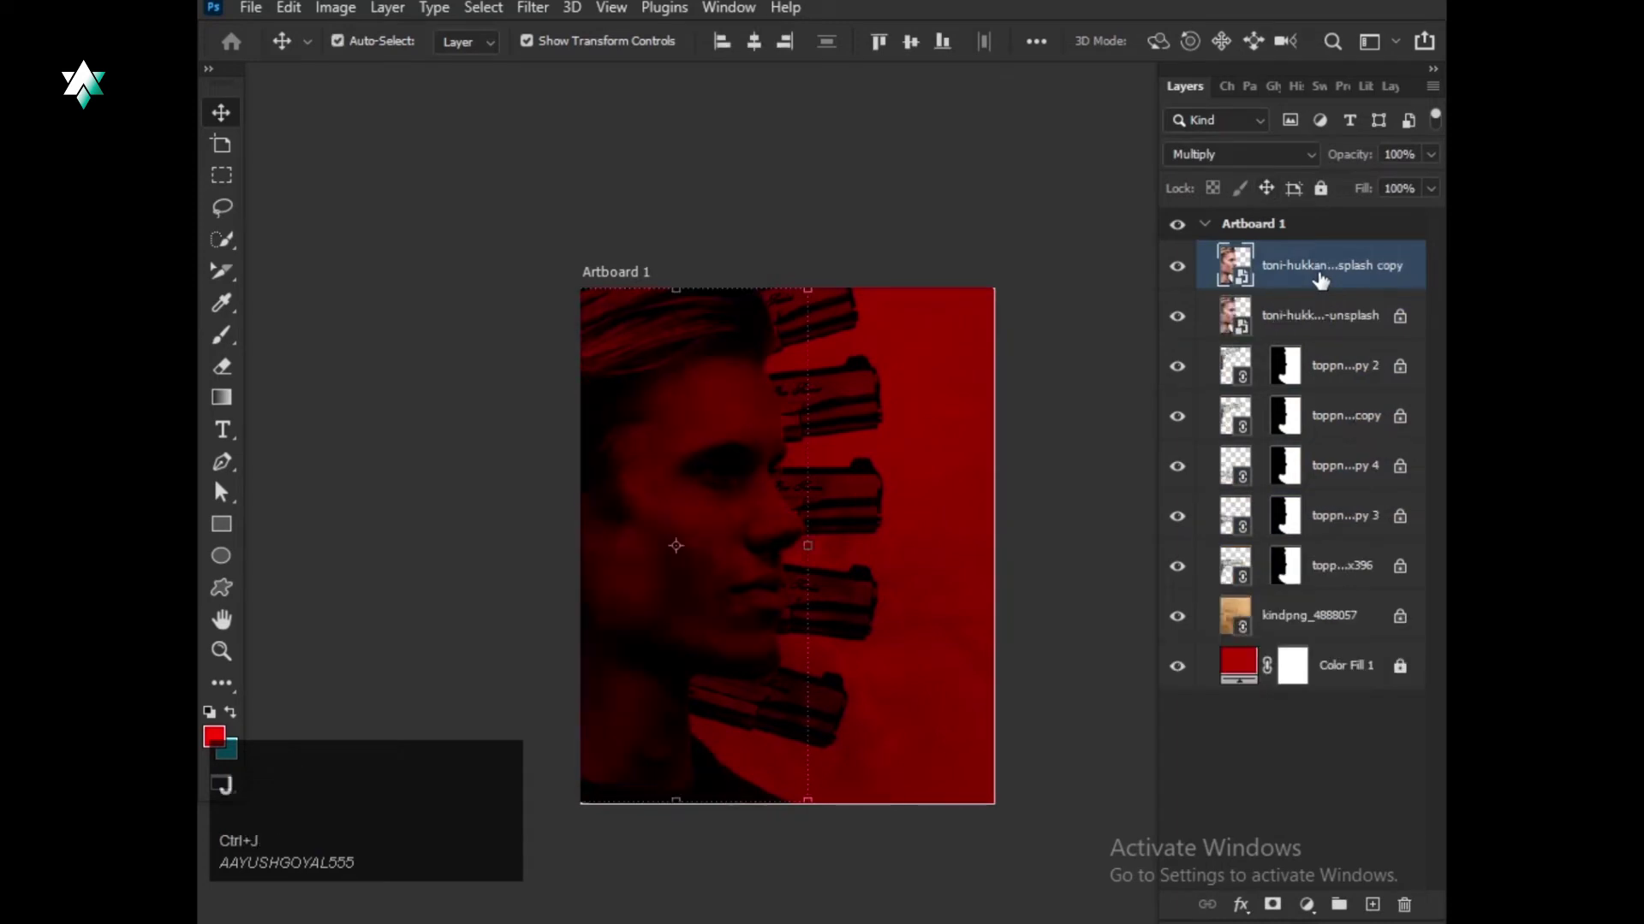
pyautogui.click(1314, 316)
pyautogui.doubleClick(1378, 268)
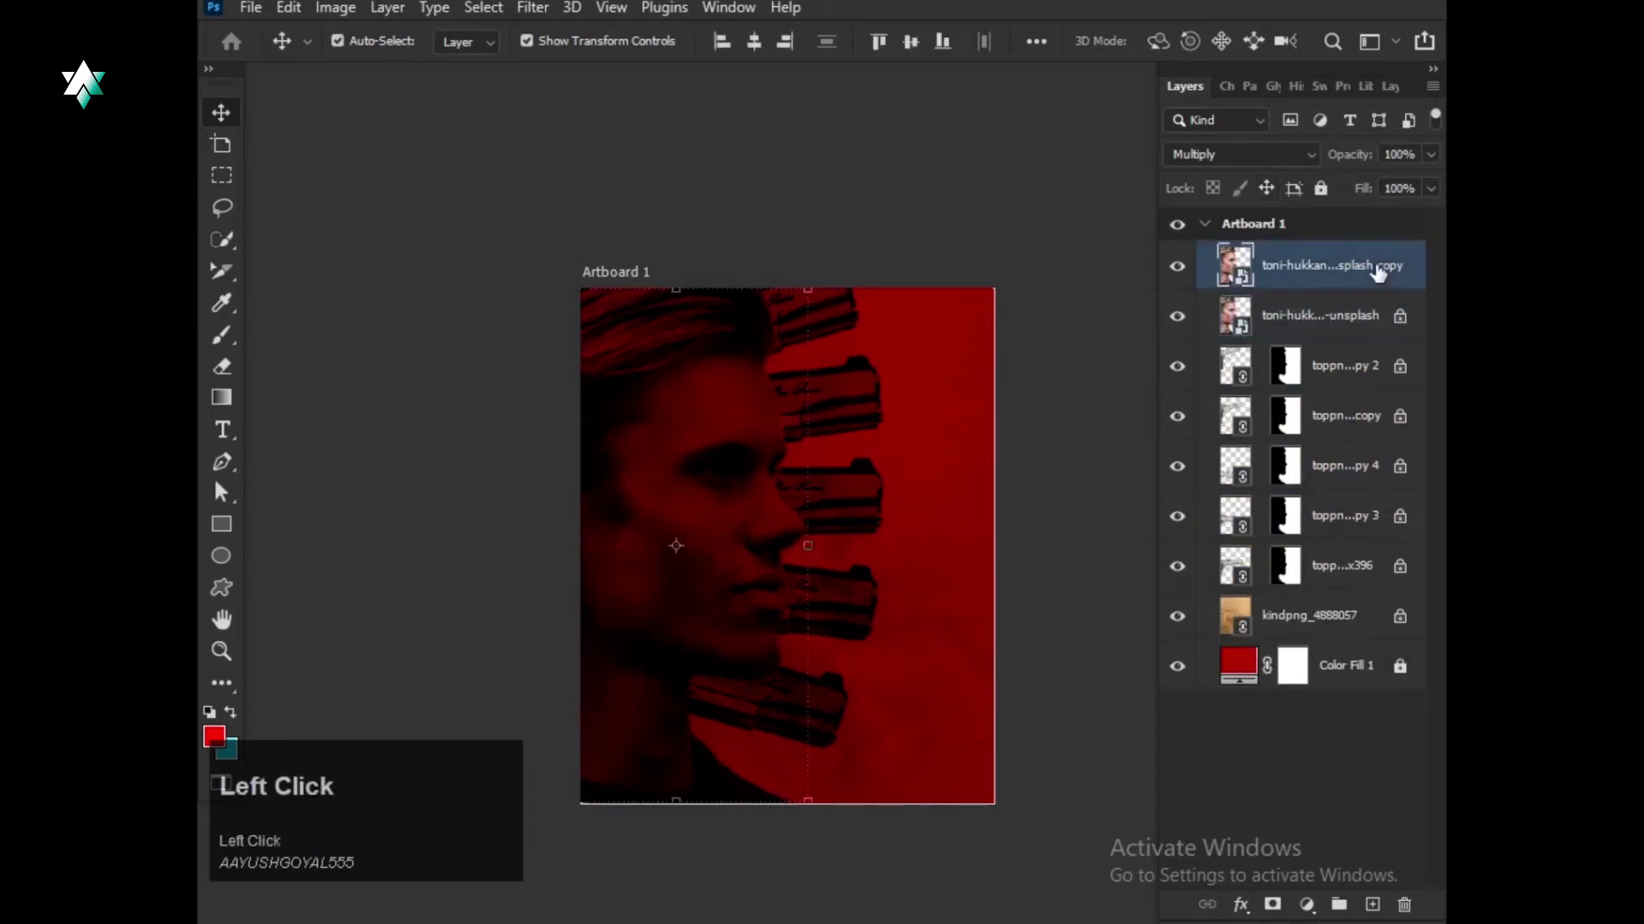
pyautogui.click(1417, 270)
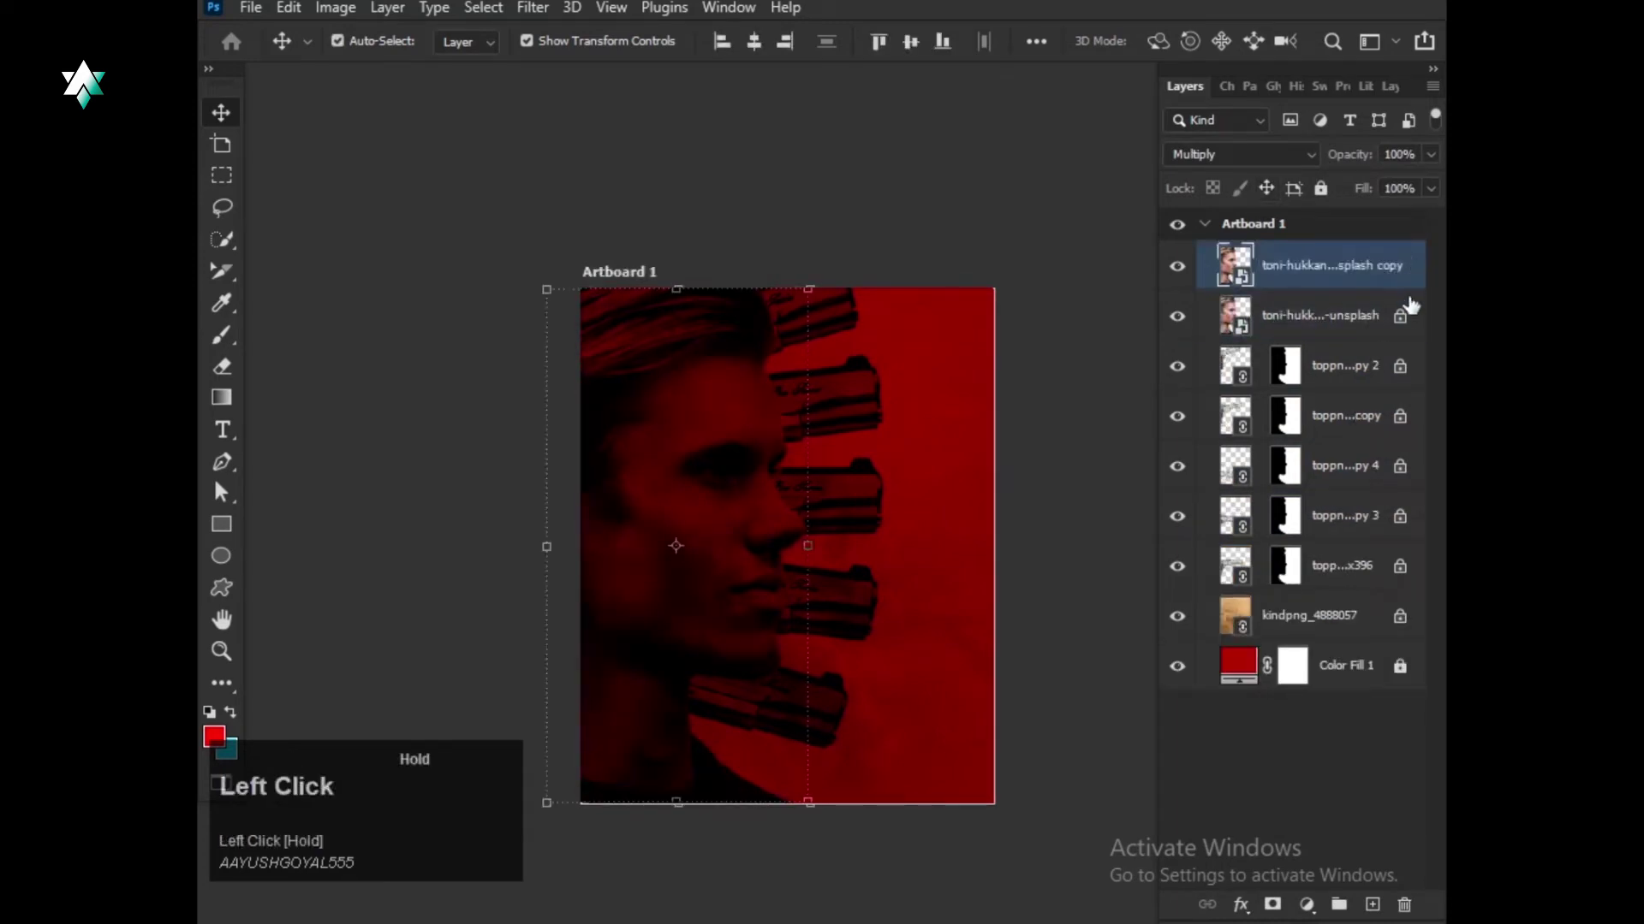
pyautogui.doubleClick(1412, 269)
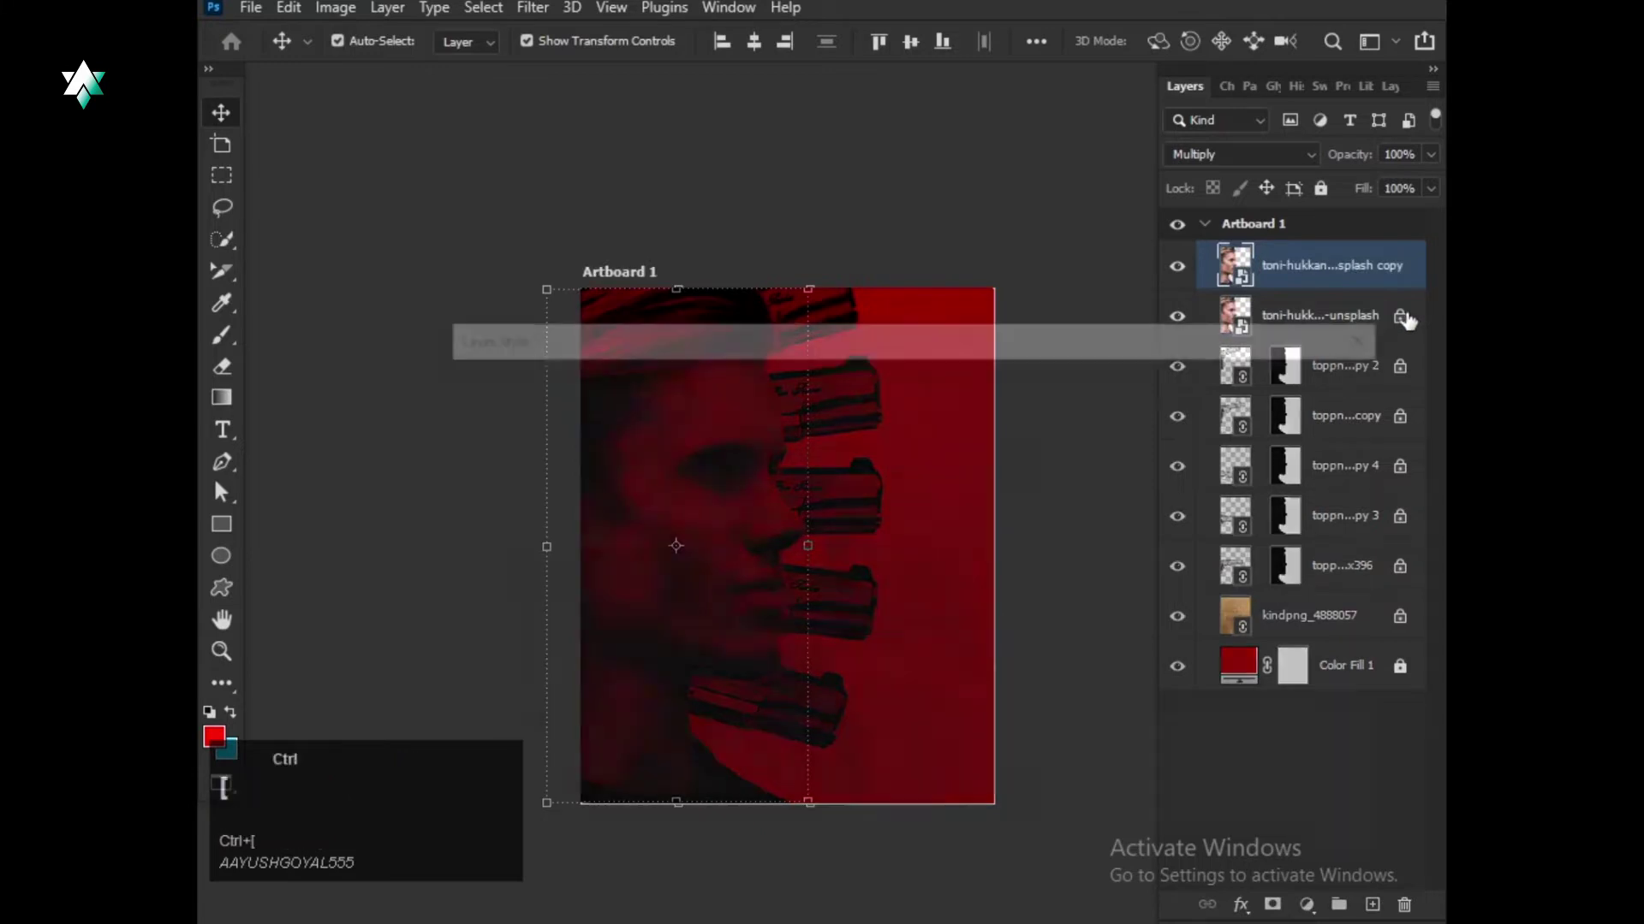
pyautogui.click(1370, 340)
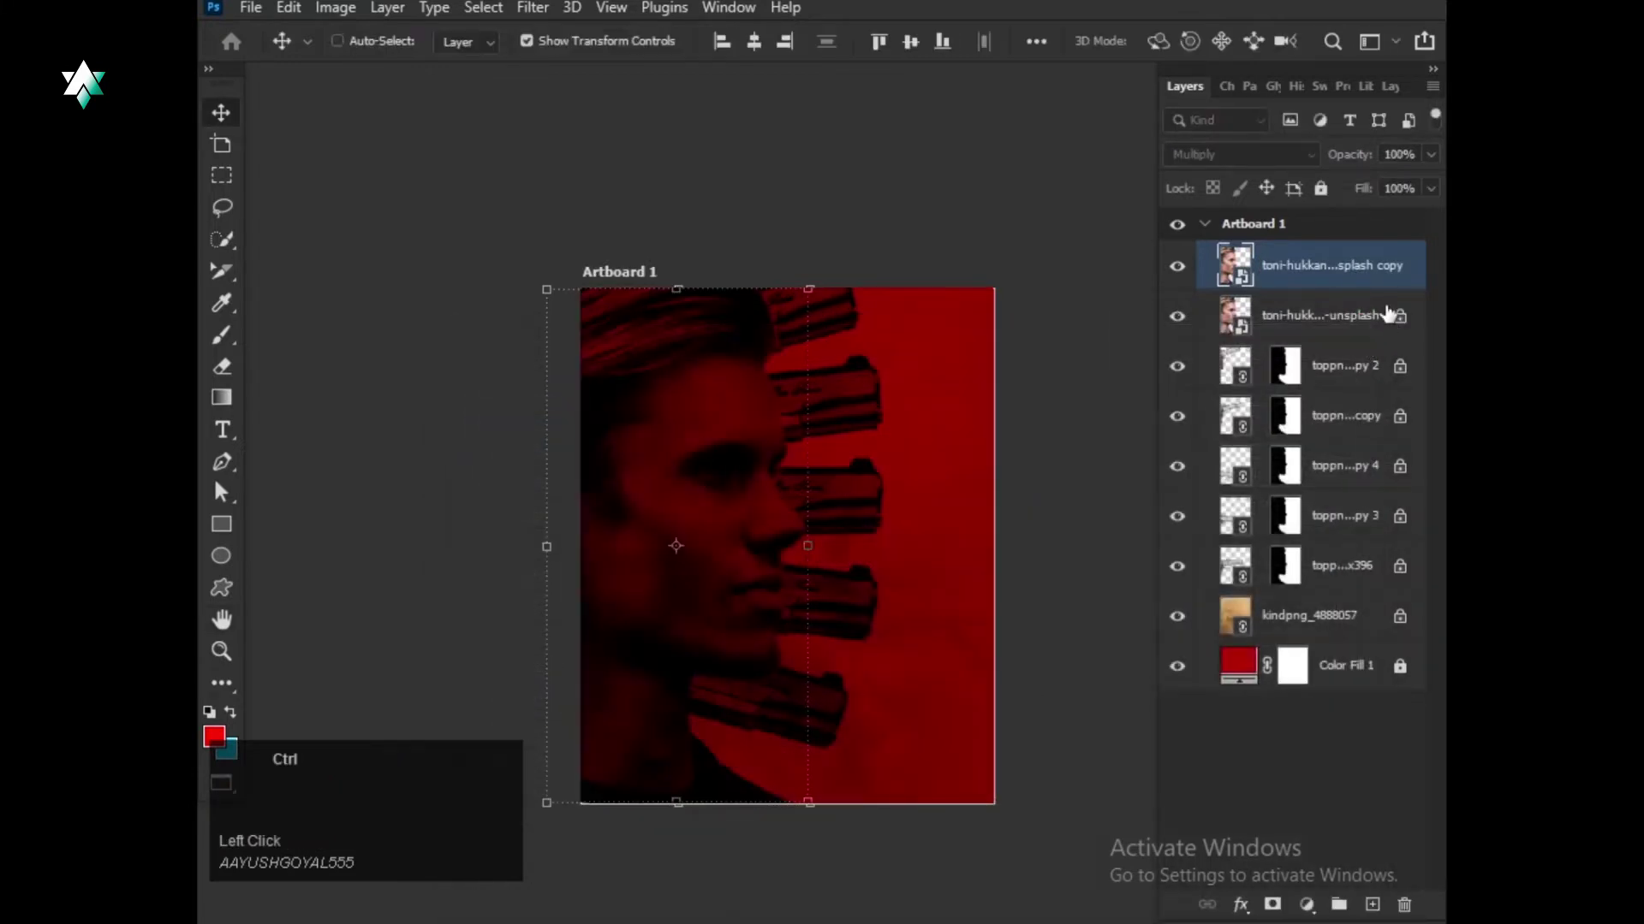
pyautogui.hotkey('ctrl', '[')
# Set the portrait copy's fill to 0% and clip it to the topmost pistol layer.
pyautogui.click(1430, 188)
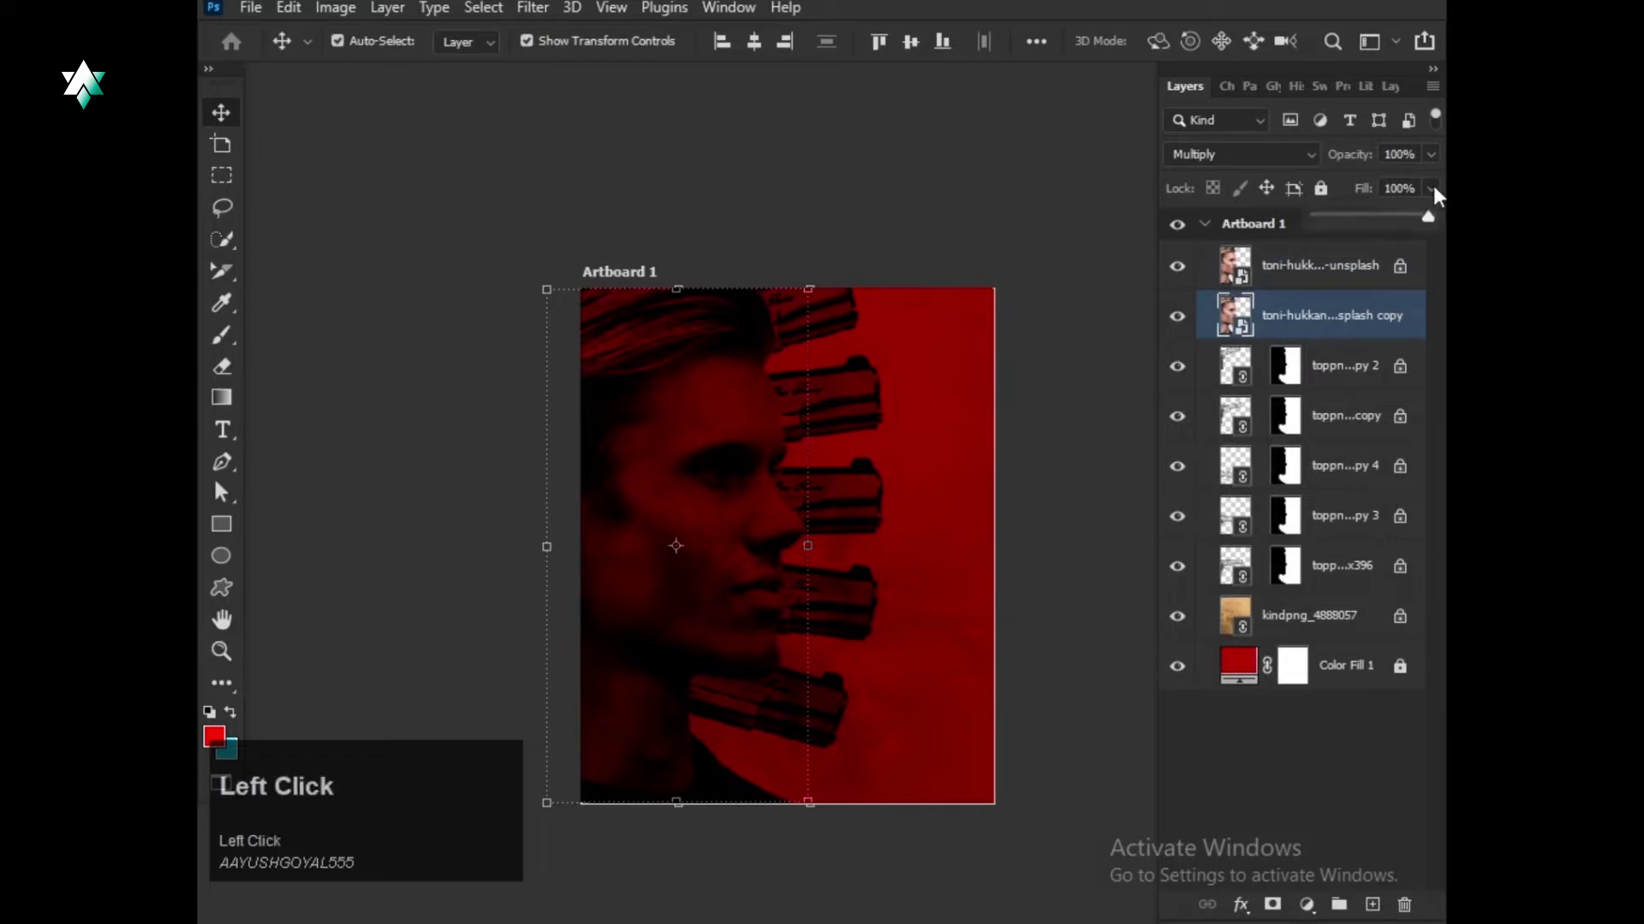
pyautogui.moveTo(1255, 240); pyautogui.dragTo(1267, 247)
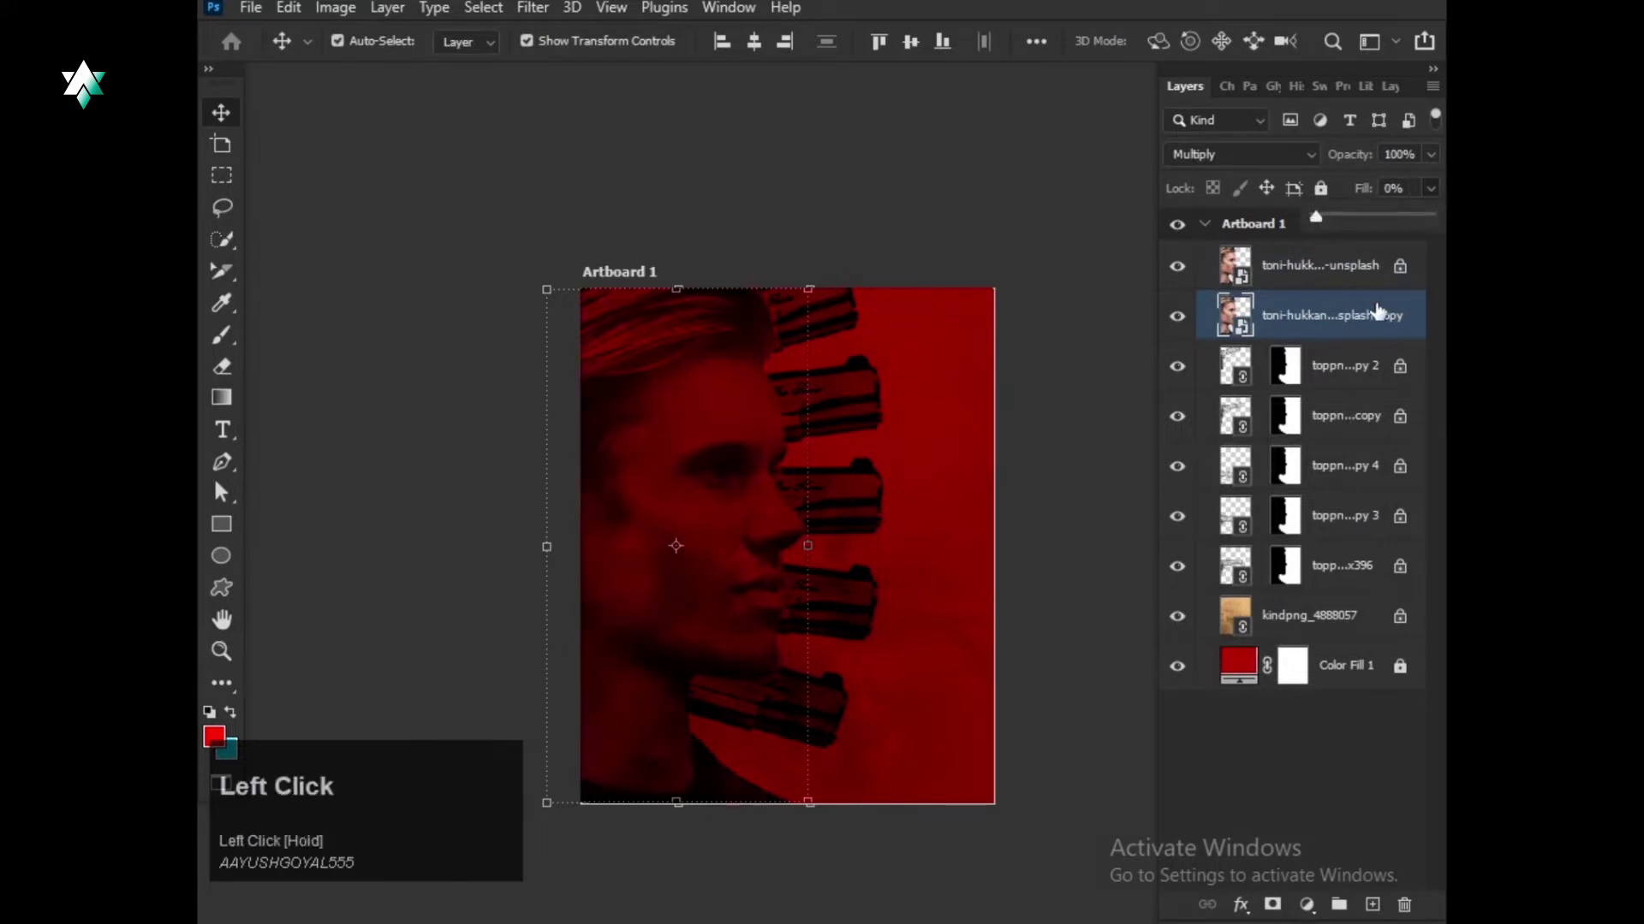
pyautogui.keyDown('alt'); pyautogui.click(1259, 333); pyautogui.keyUp('alt')
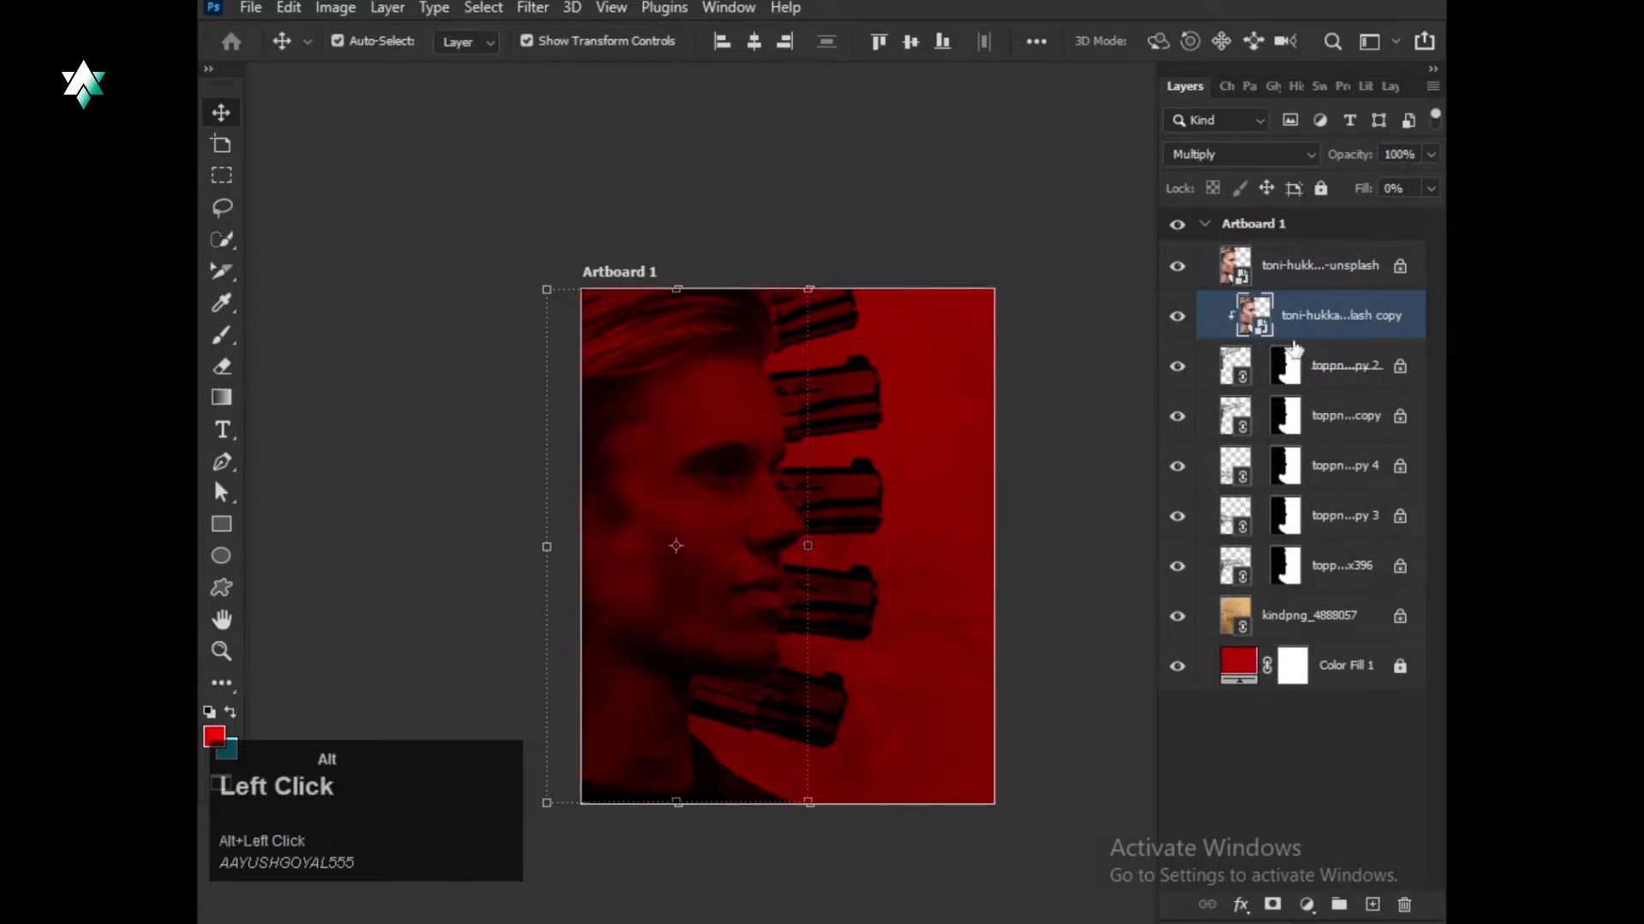
# Add a drop shadow effect to the clipped portrait copy.
pyautogui.doubleClick(1352, 341)
pyautogui.moveTo(993, 332); pyautogui.dragTo(1445, 209)
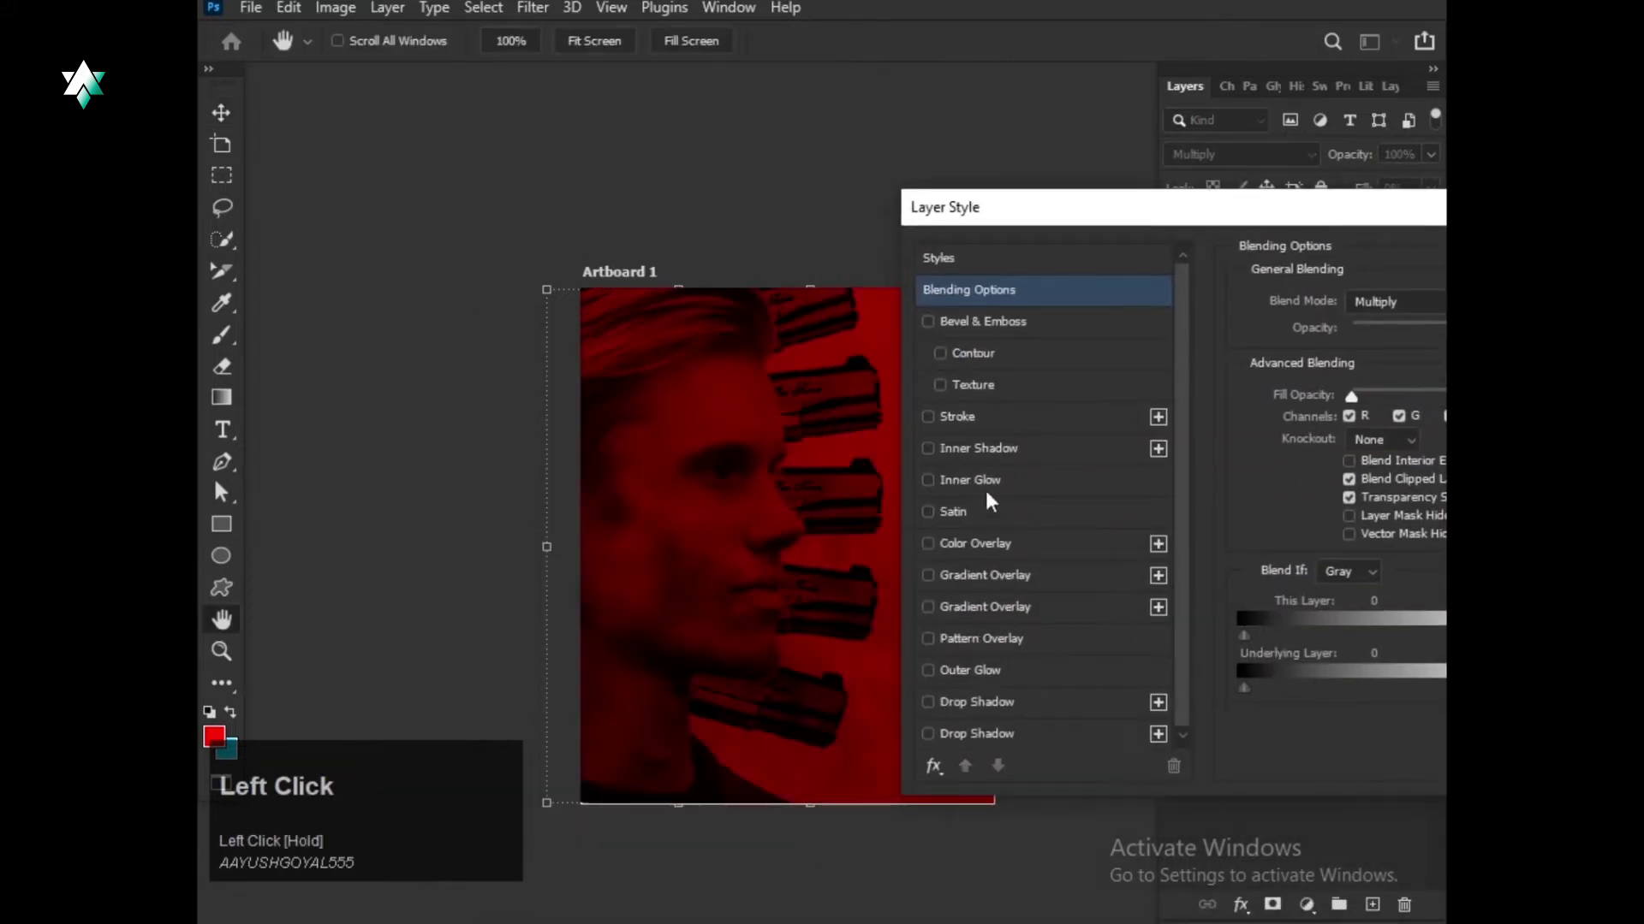
pyautogui.click(946, 734)
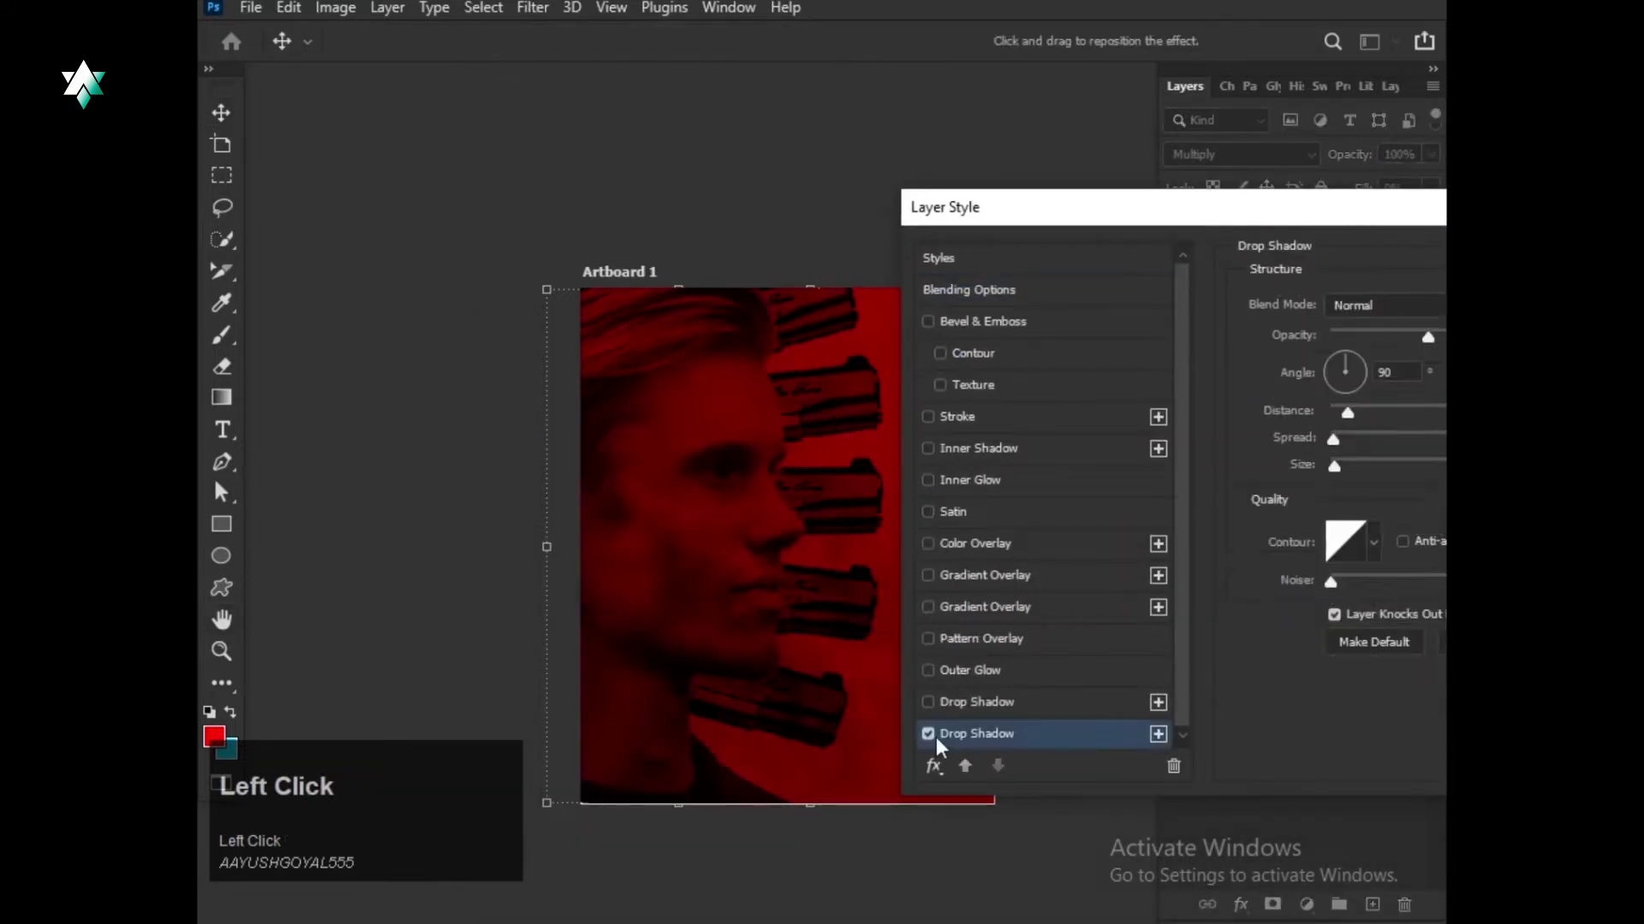
pyautogui.click(730, 563)
pyautogui.press('space')
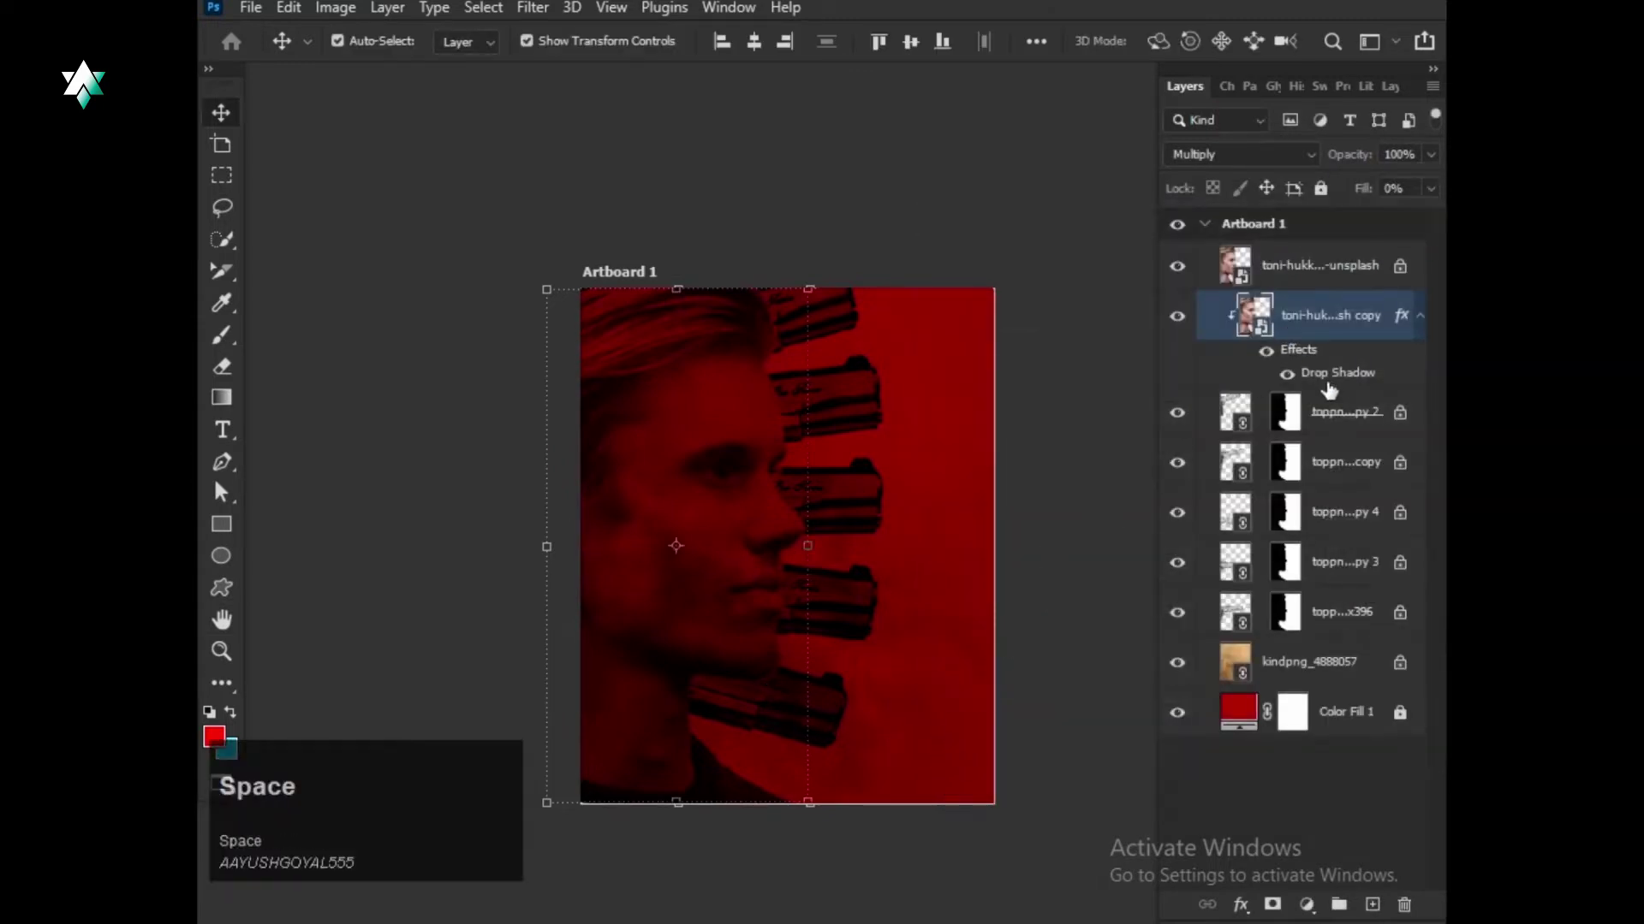
# Set the portrait copy's drop shadow to angle 169°, distance 12 px and size 18 px, with opacity somewhat below 100%.
pyautogui.click(1329, 381)
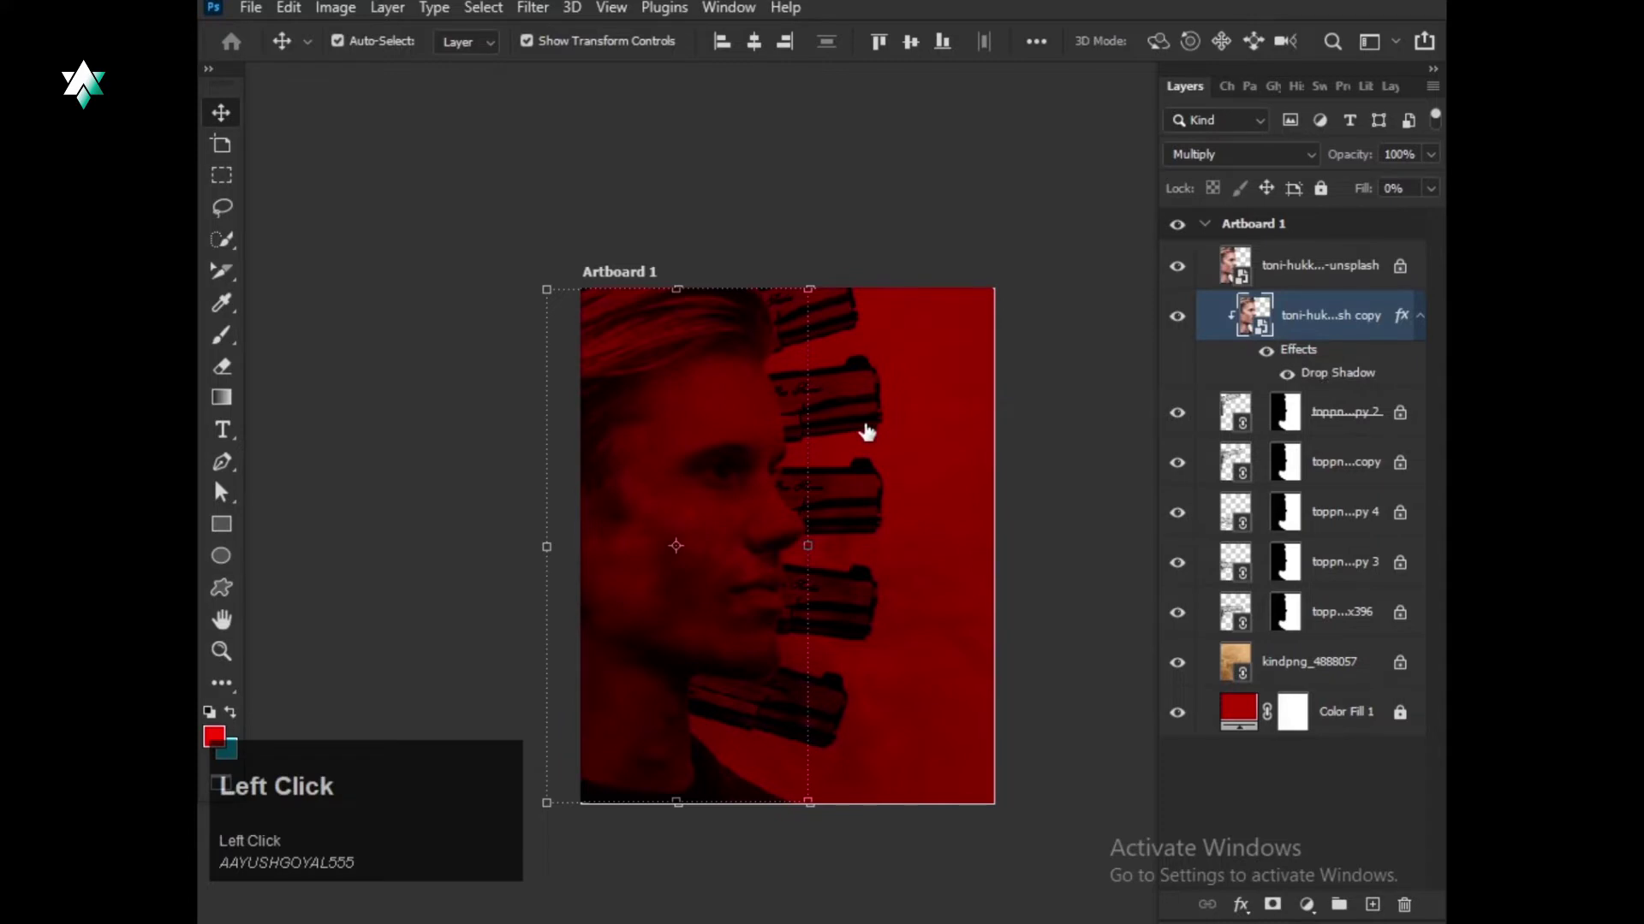
pyautogui.moveTo(933, 228); pyautogui.dragTo(1281, 181)
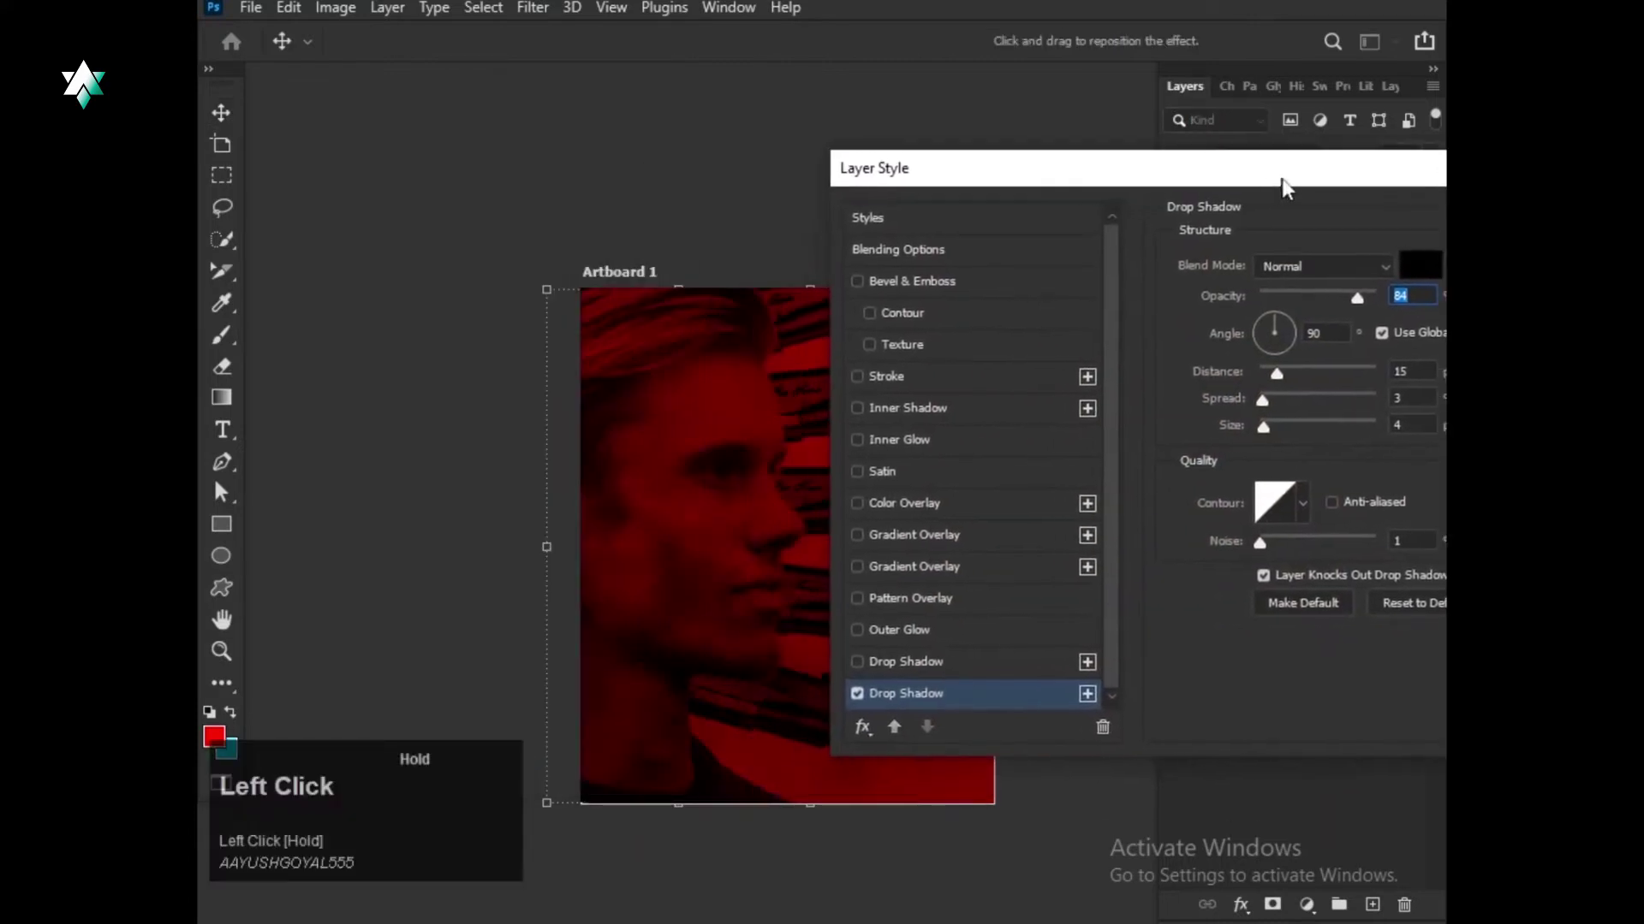
pyautogui.press('space')
pyautogui.moveTo(727, 466); pyautogui.dragTo(470, 366)
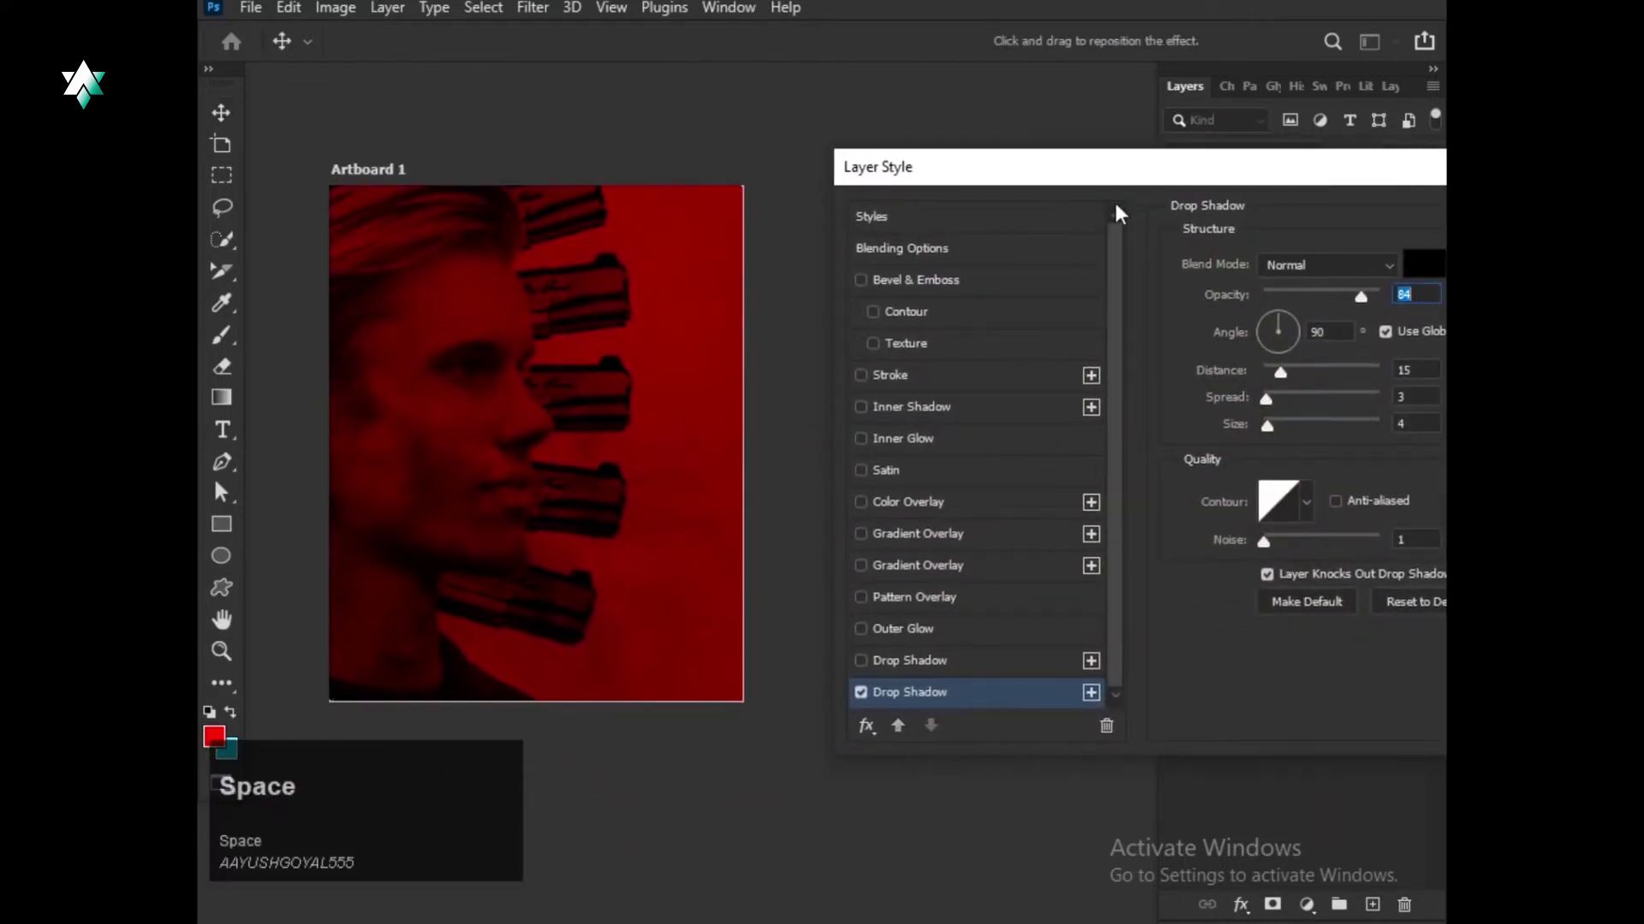
pyautogui.moveTo(1120, 182); pyautogui.dragTo(987, 231)
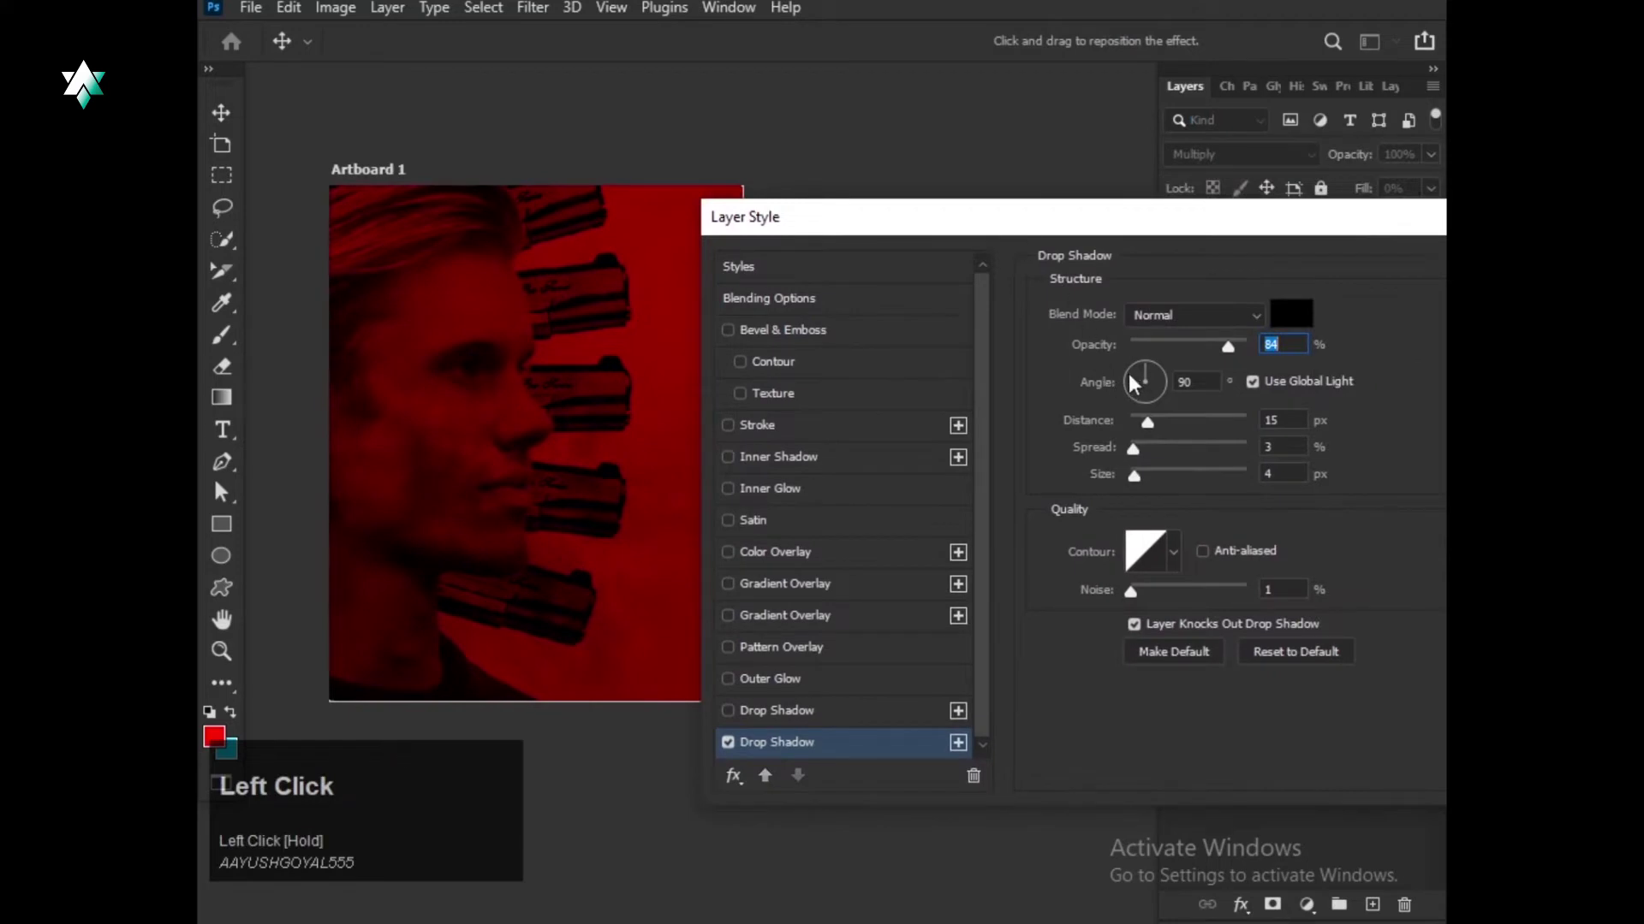
pyautogui.moveTo(1132, 383); pyautogui.dragTo(1130, 375)
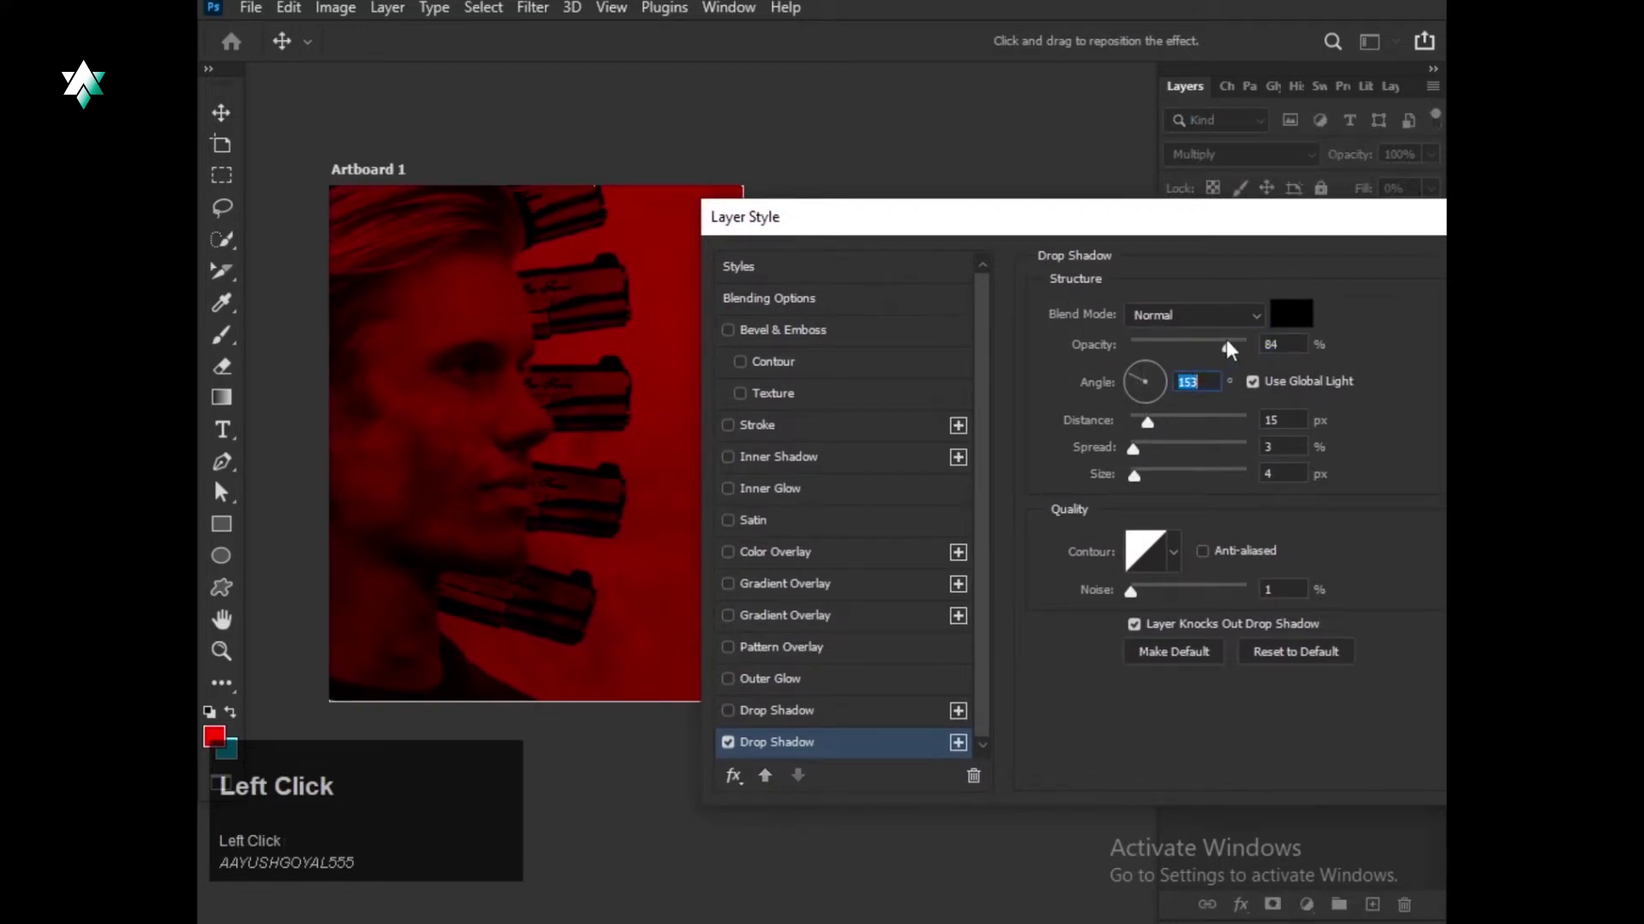
pyautogui.moveTo(1227, 344); pyautogui.dragTo(1251, 344)
pyautogui.moveTo(1149, 413)
pyautogui.mouseDown()
pyautogui.moveTo(1131, 419)
pyautogui.moveTo(1158, 414)
pyautogui.mouseUp()
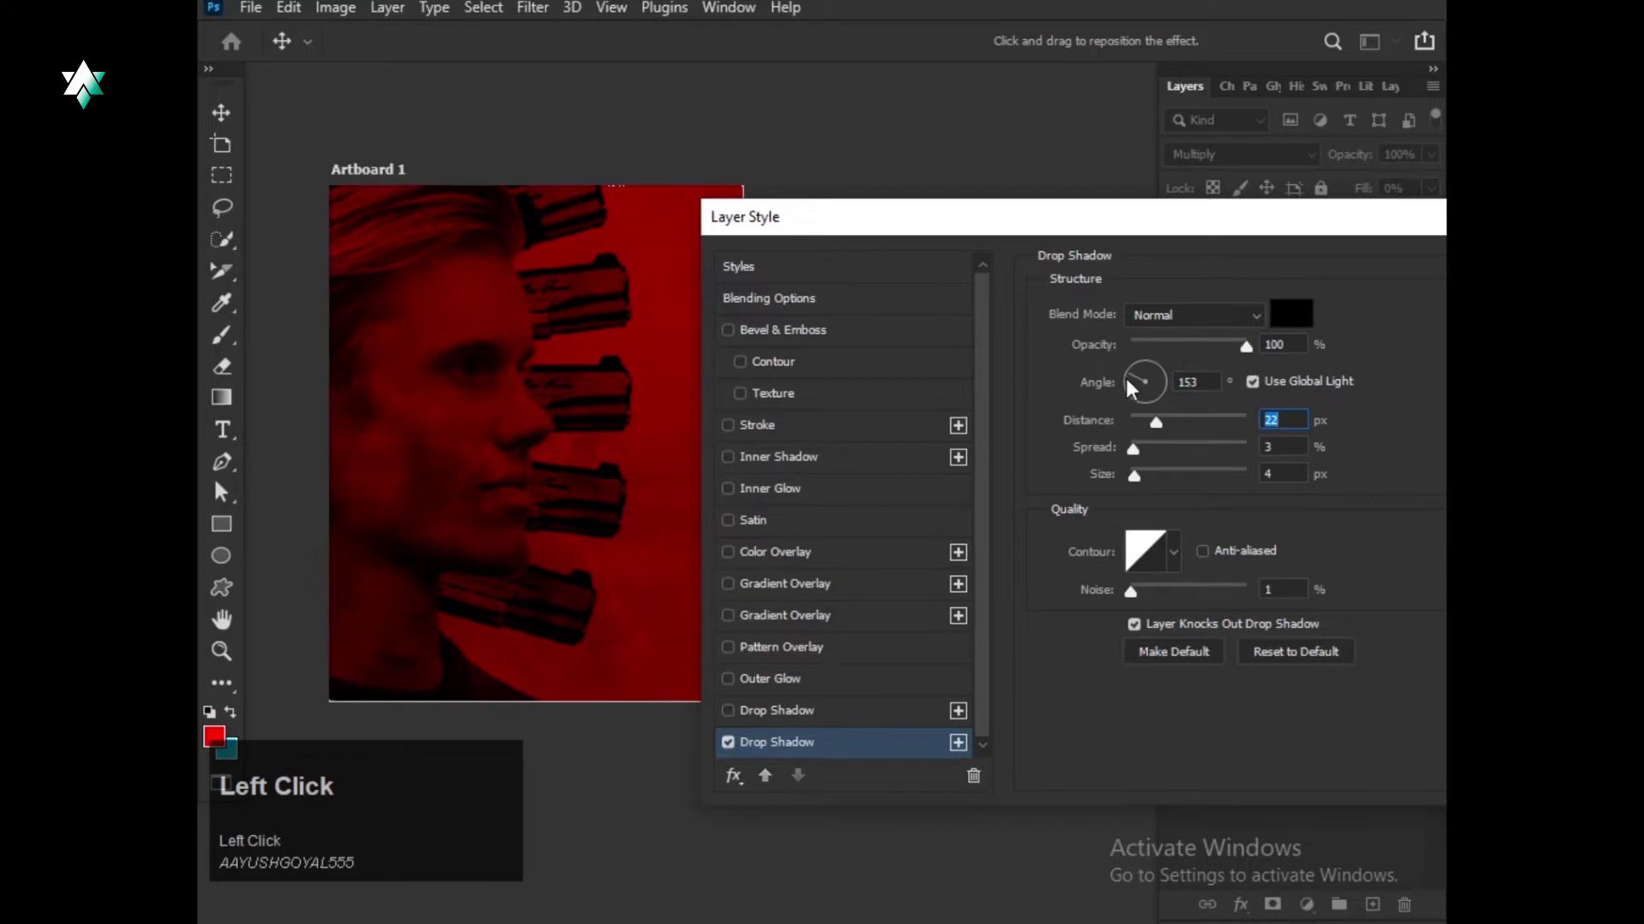
pyautogui.click(1127, 378)
pyautogui.moveTo(1139, 476)
pyautogui.mouseDown()
pyautogui.moveTo(1153, 478)
pyautogui.moveTo(1152, 423)
pyautogui.moveTo(1148, 476)
pyautogui.mouseUp()
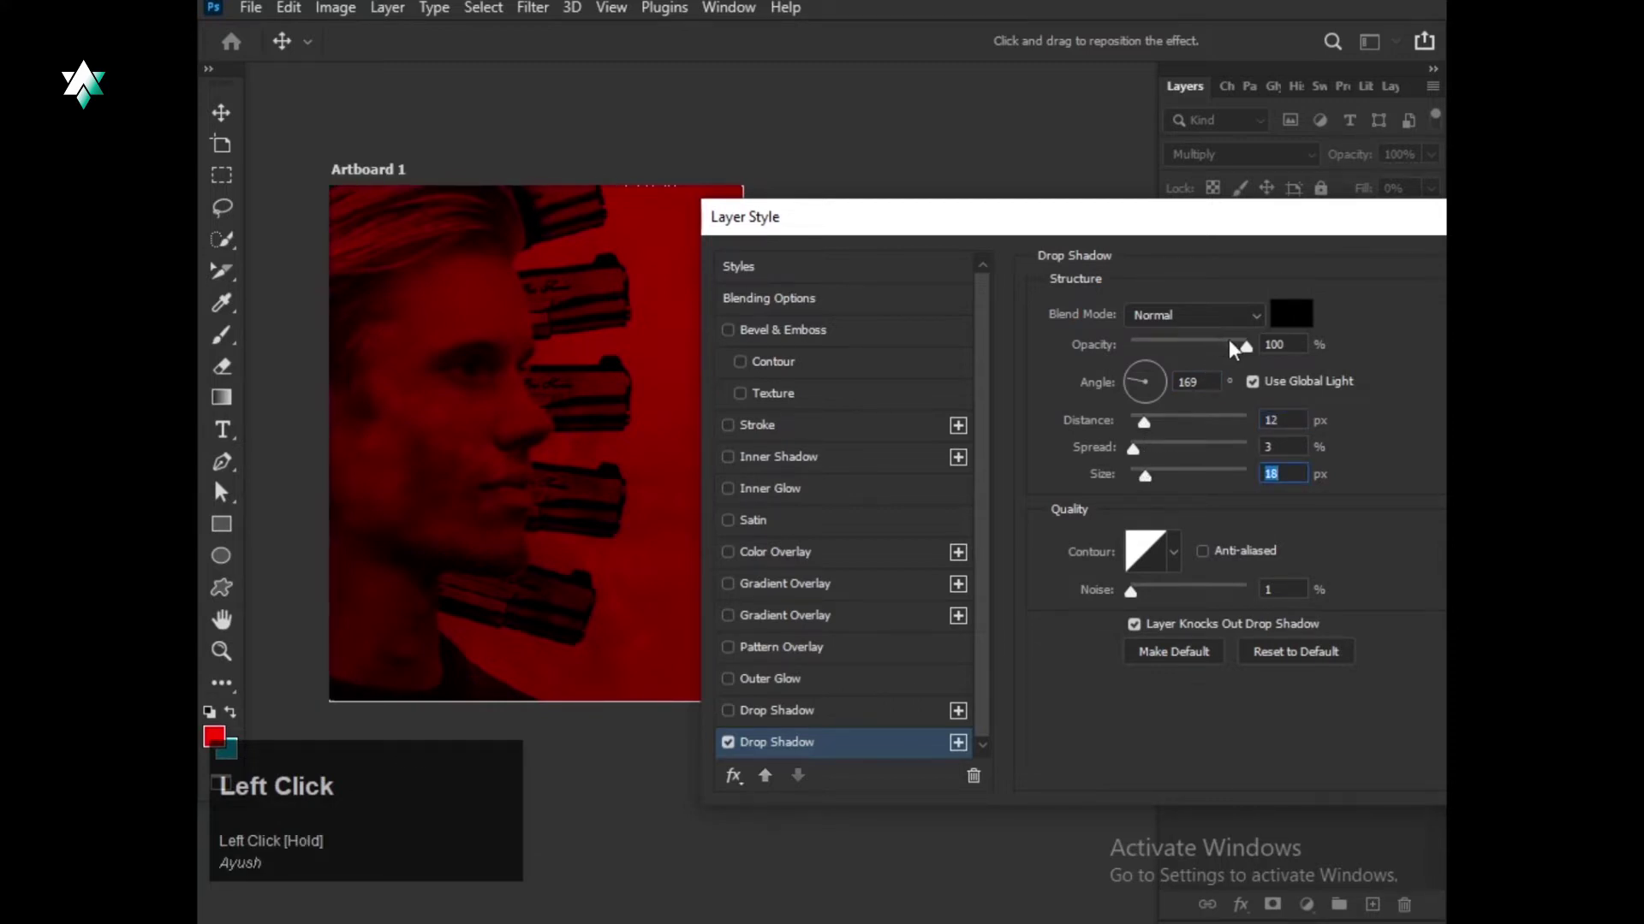
pyautogui.moveTo(1229, 339); pyautogui.dragTo(1209, 340)
pyautogui.moveTo(1270, 227); pyautogui.dragTo(1019, 345)
pyautogui.click(1298, 383)
# Duplicate the shadowed portrait copy four times, placing one clipped copy above each of the other pistol layers.
pyautogui.moveTo(1298, 319); pyautogui.dragTo(1325, 434)
pyautogui.moveTo(1264, 481); pyautogui.dragTo(1269, 761)
pyautogui.scroll(-2, 1269, 762)
pyautogui.moveTo(1266, 624); pyautogui.dragTo(1425, 676)
pyautogui.scroll(-2, 1241, 753)
# Collapse the effects lists of all the clipped portrait copies in the layer stack.
pyautogui.click(1423, 671)
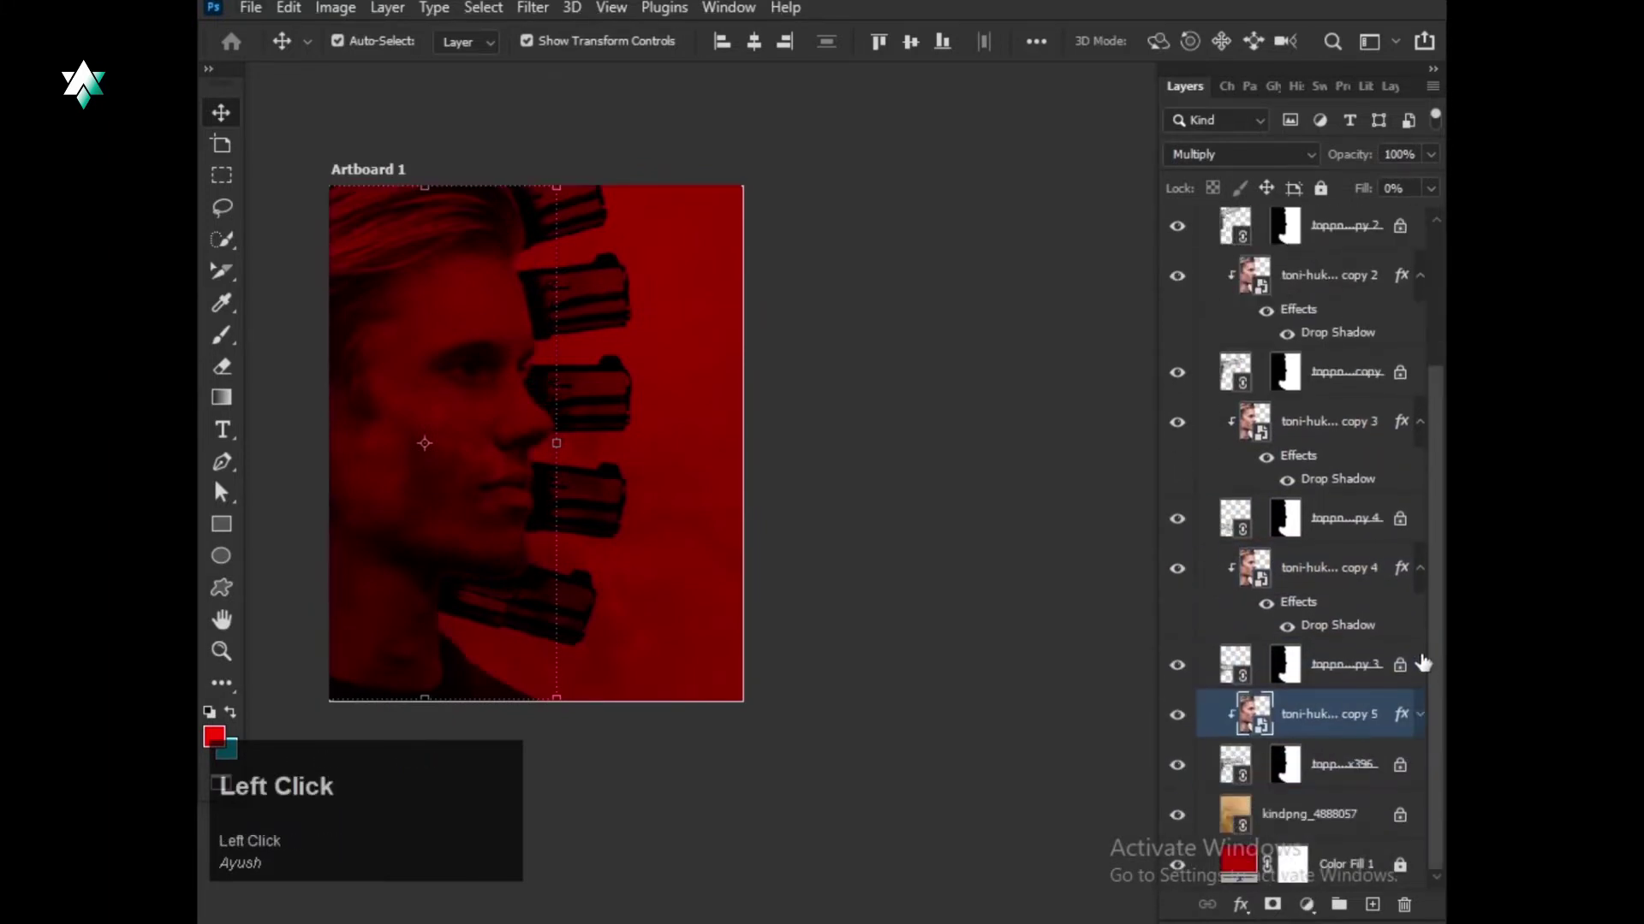
pyautogui.click(1421, 571)
pyautogui.click(1421, 473)
pyautogui.scroll(1, 1422, 484)
pyautogui.click(1420, 438)
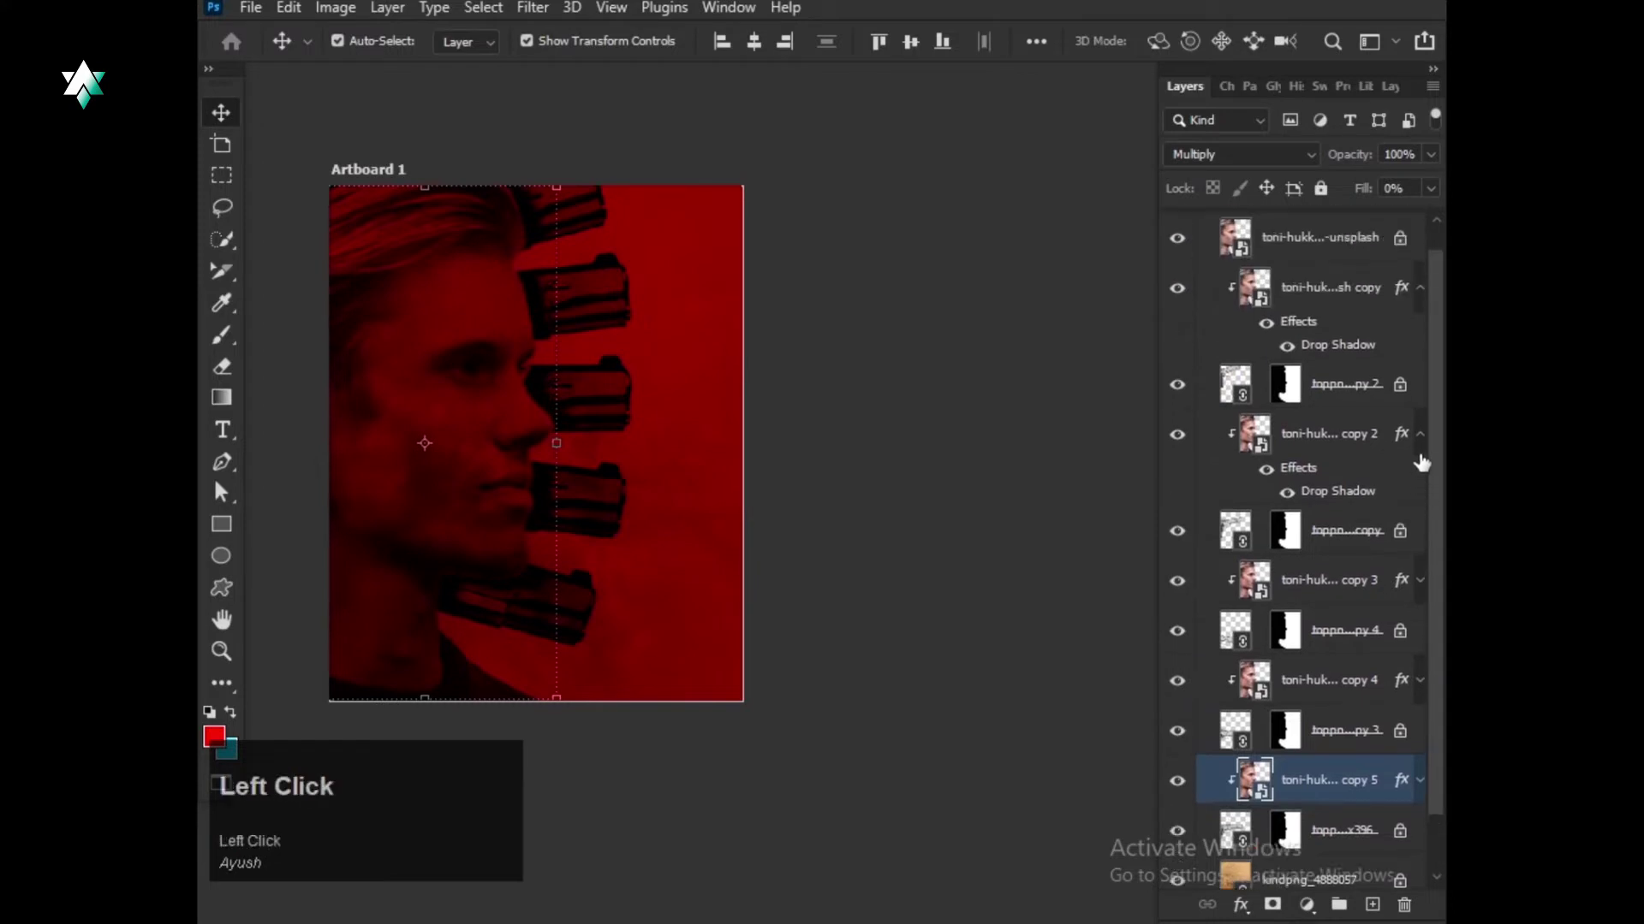
pyautogui.click(1421, 434)
pyautogui.click(1420, 287)
# Select all five clipped portrait copies, lock their position and deselect them.
pyautogui.click(955, 459)
pyautogui.scroll(1, 829, 458)
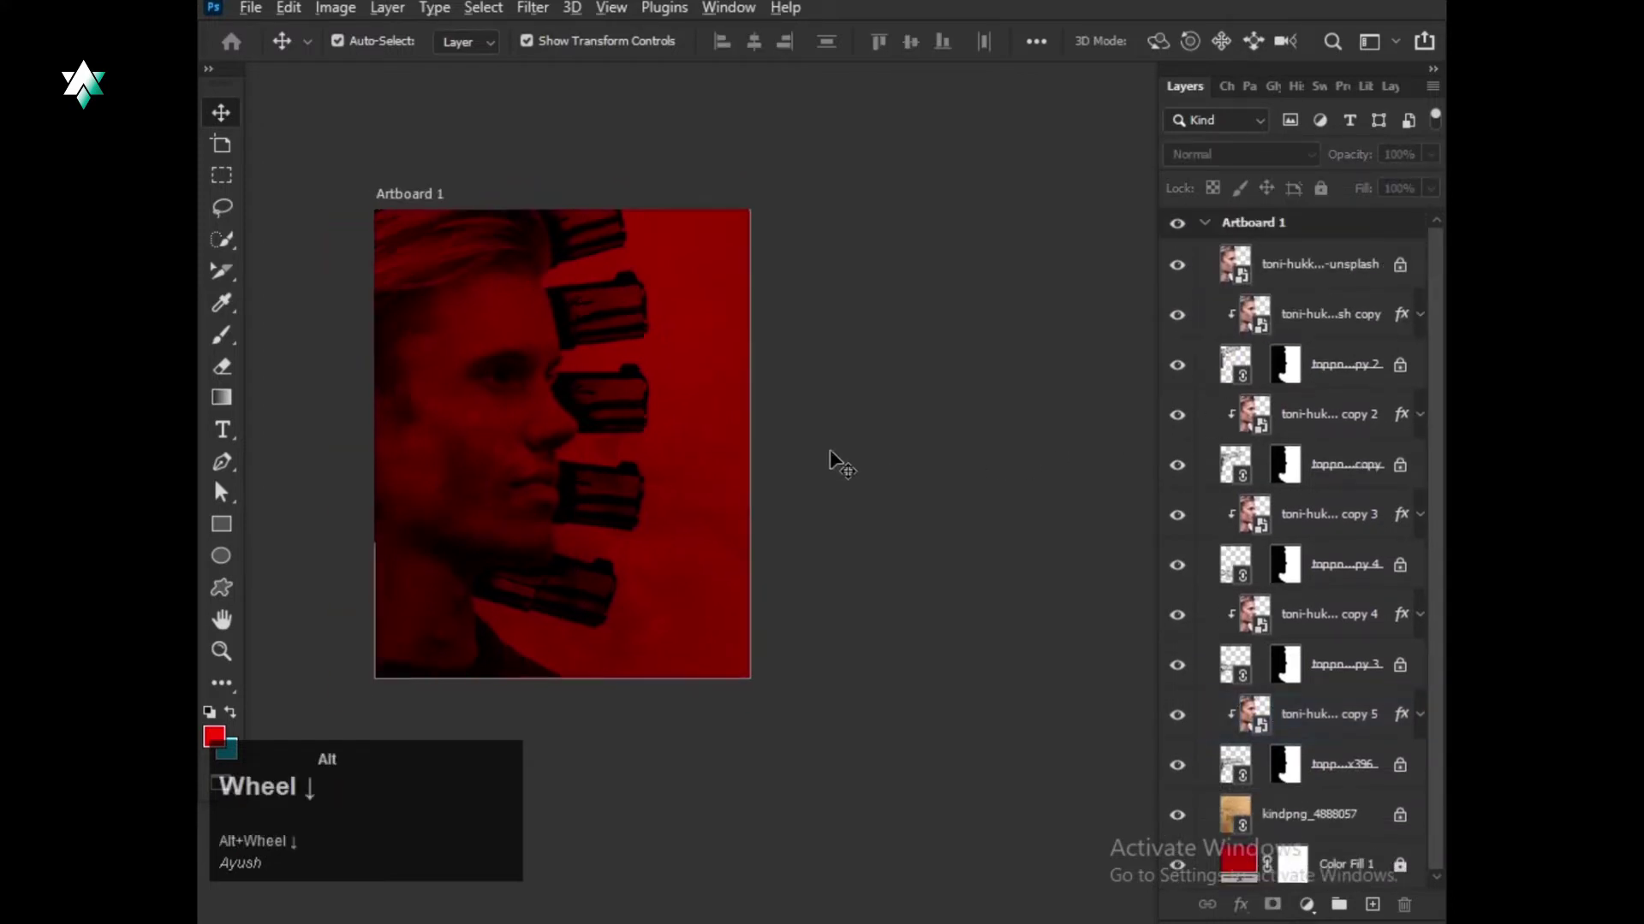
pyautogui.click(881, 514)
pyautogui.scroll(1, 923, 534)
pyautogui.click(876, 499)
pyautogui.scroll(-1, 939, 459)
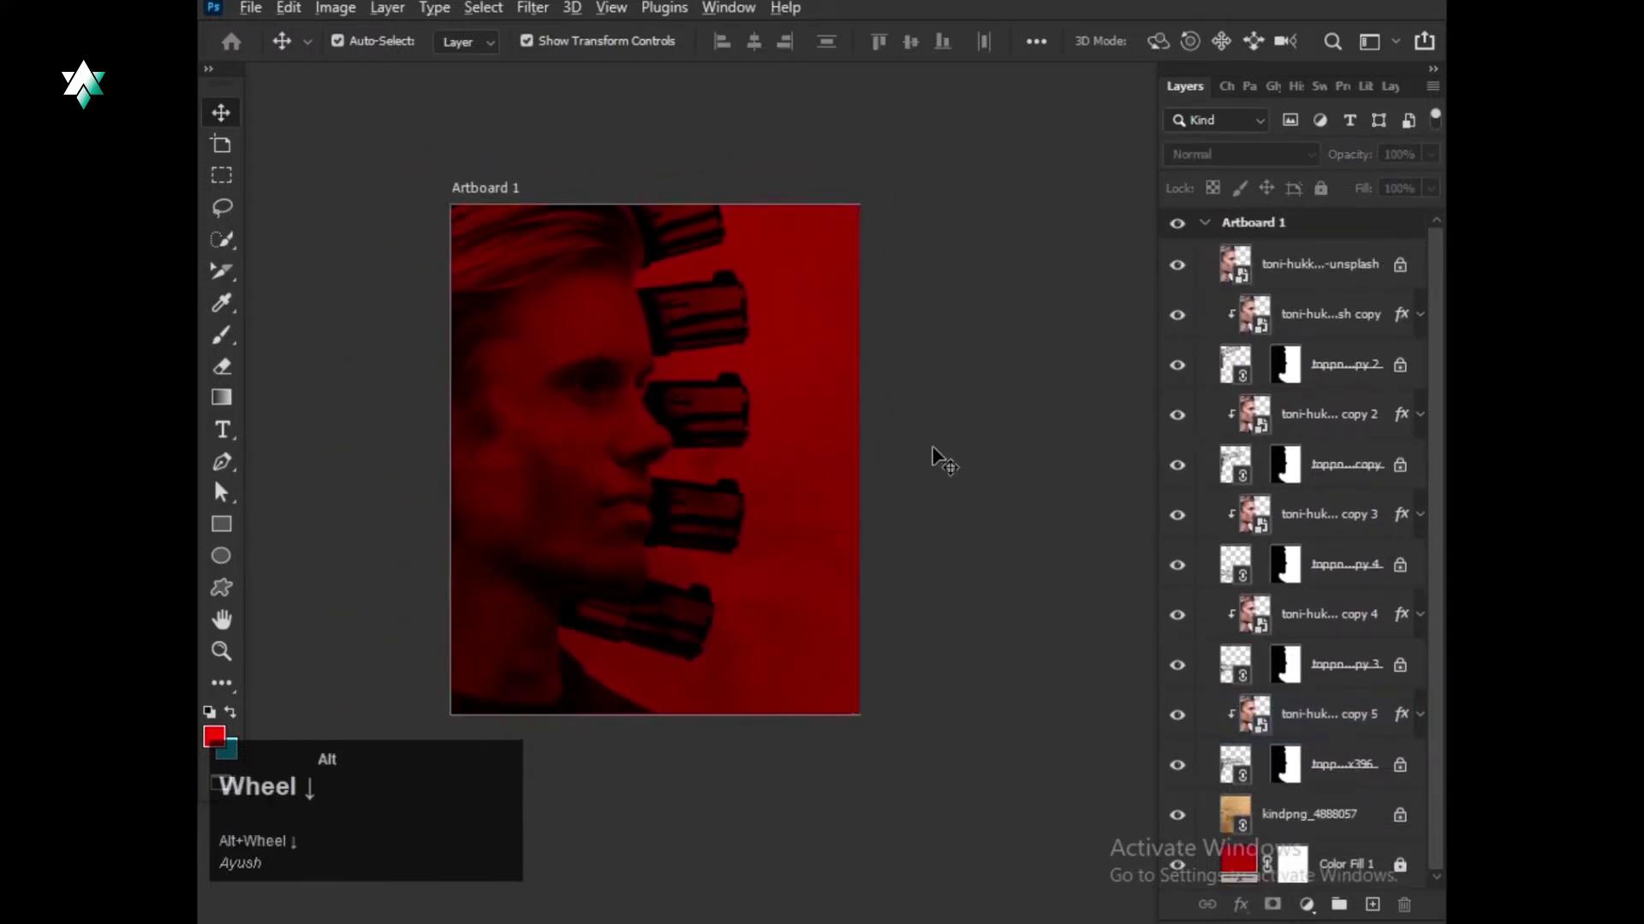
pyautogui.click(947, 378)
pyautogui.moveTo(984, 210); pyautogui.dragTo(579, 730)
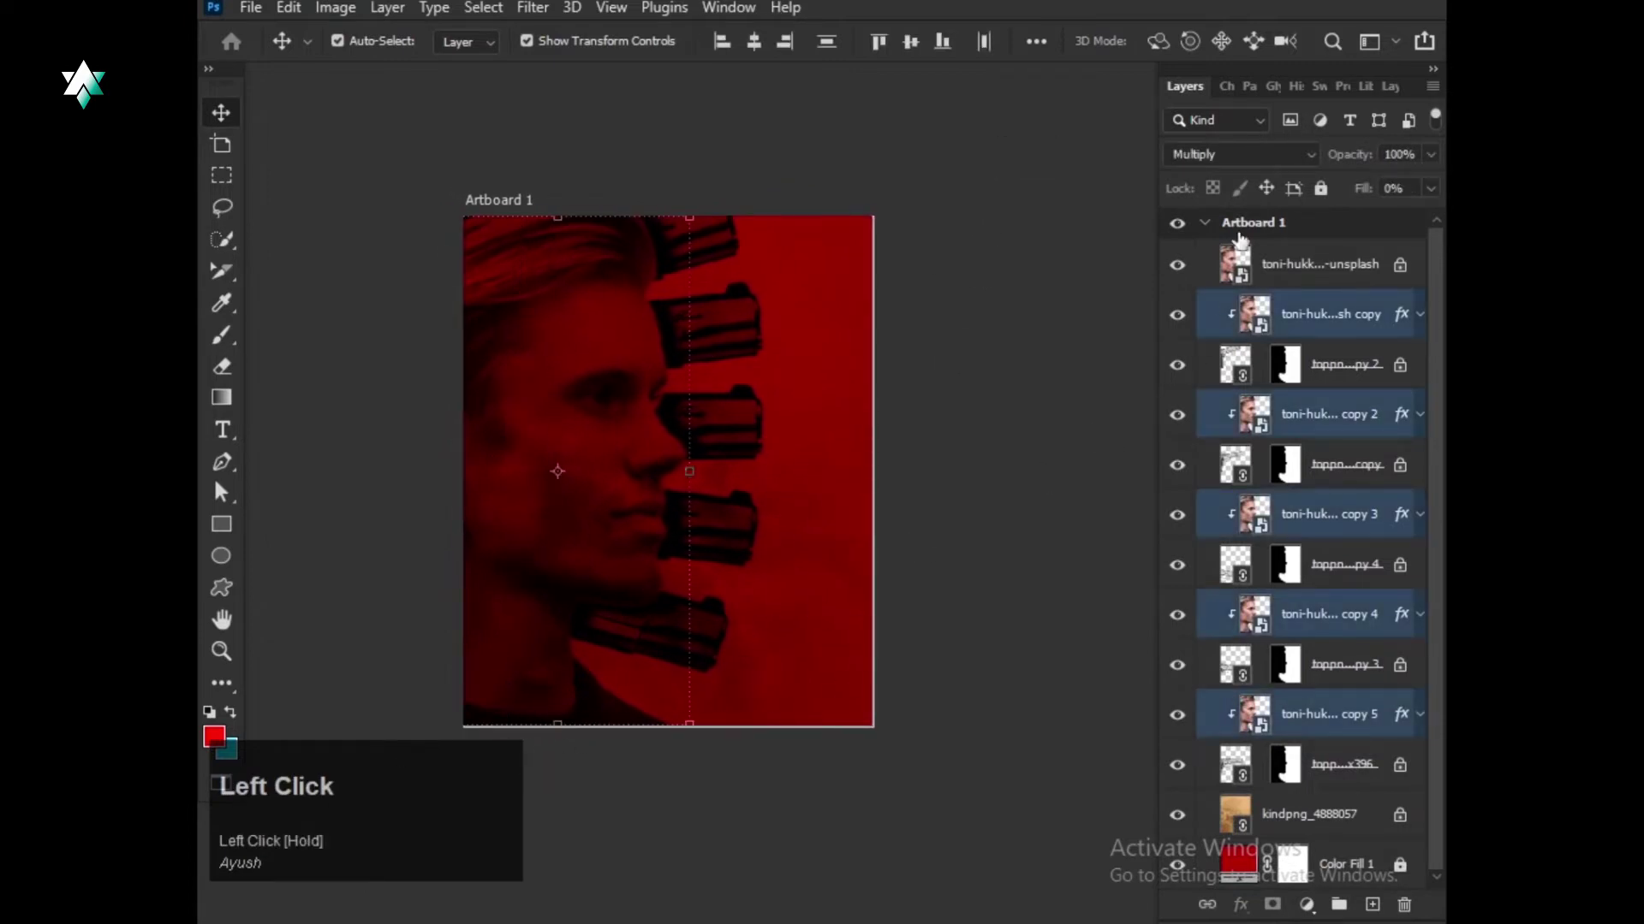
pyautogui.click(1266, 188)
pyautogui.click(1016, 371)
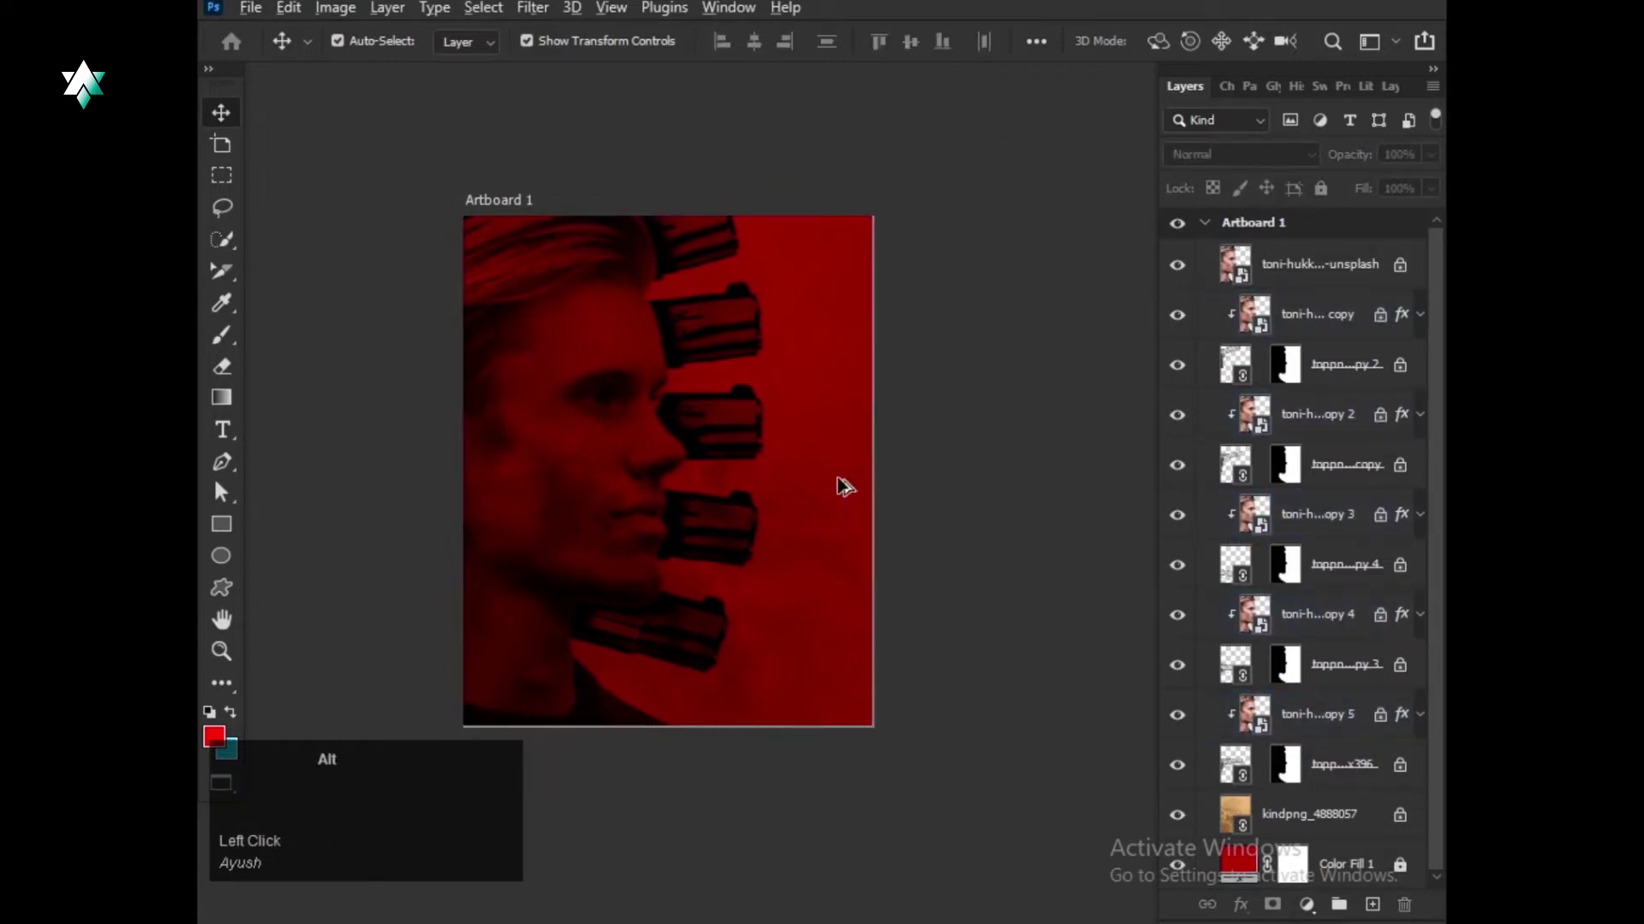
# Place the photo of the masked man in a top hat (9S2bdGmUEzw-unsplash JPG) from Downloads as a linked image.
pyautogui.moveTo(713, 481); pyautogui.dragTo(778, 505)
pyautogui.scroll(2, 778, 508)
pyautogui.moveTo(840, 429)
pyautogui.mouseDown()
pyautogui.moveTo(813, 443)
pyautogui.moveTo(827, 439)
pyautogui.mouseUp()
pyautogui.scroll(-1, 817, 447)
pyautogui.click(250, 8)
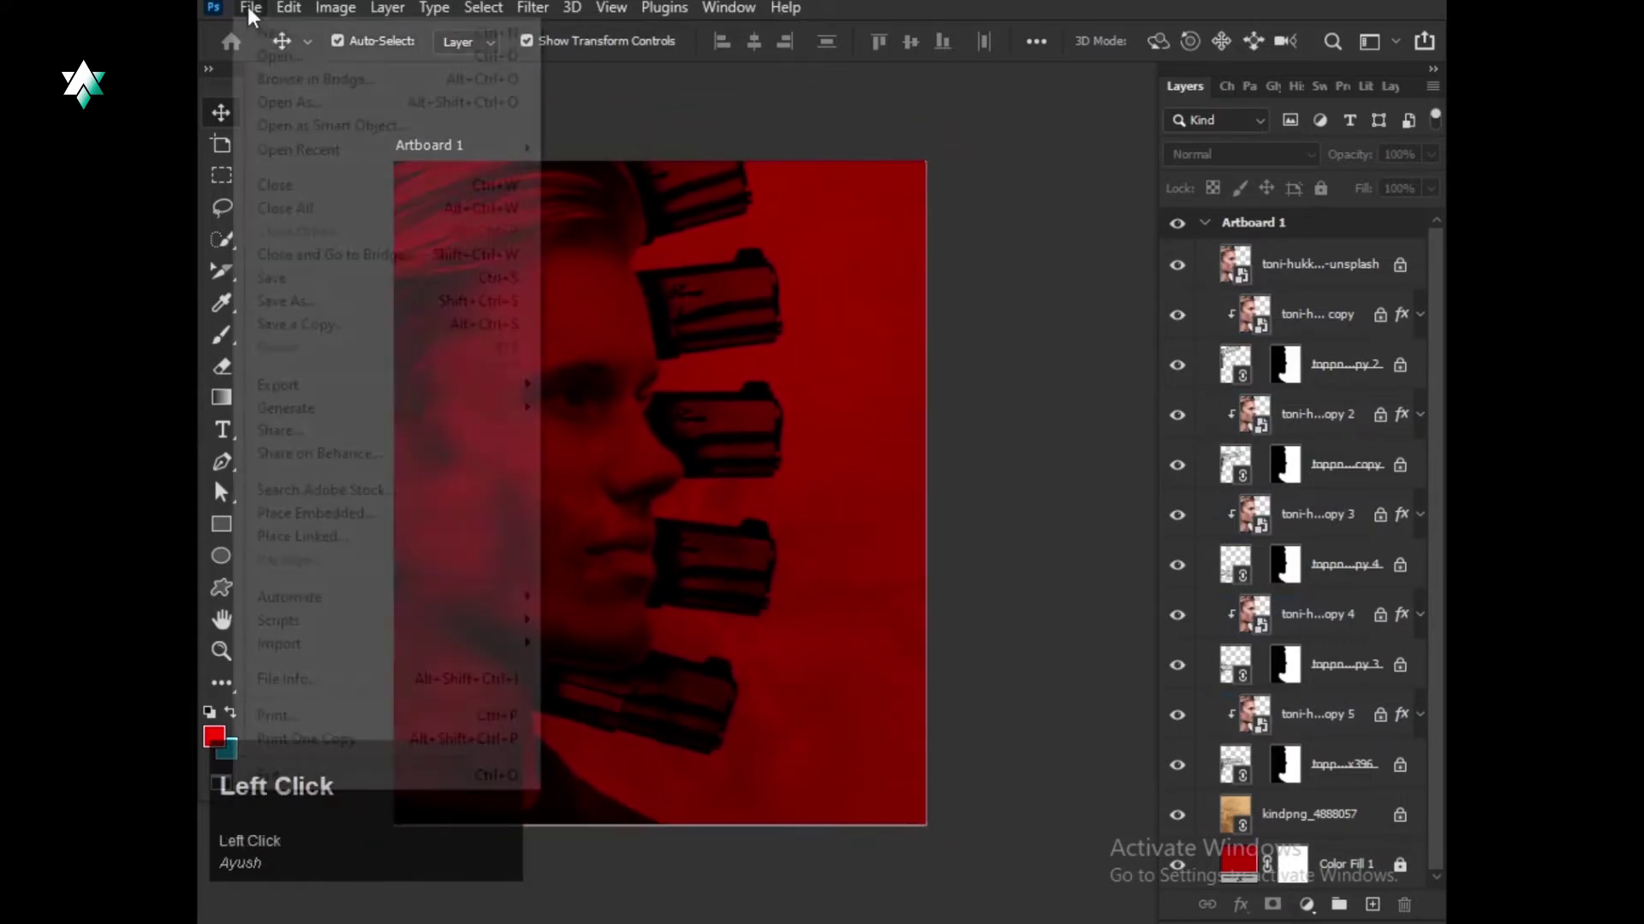
pyautogui.click(318, 537)
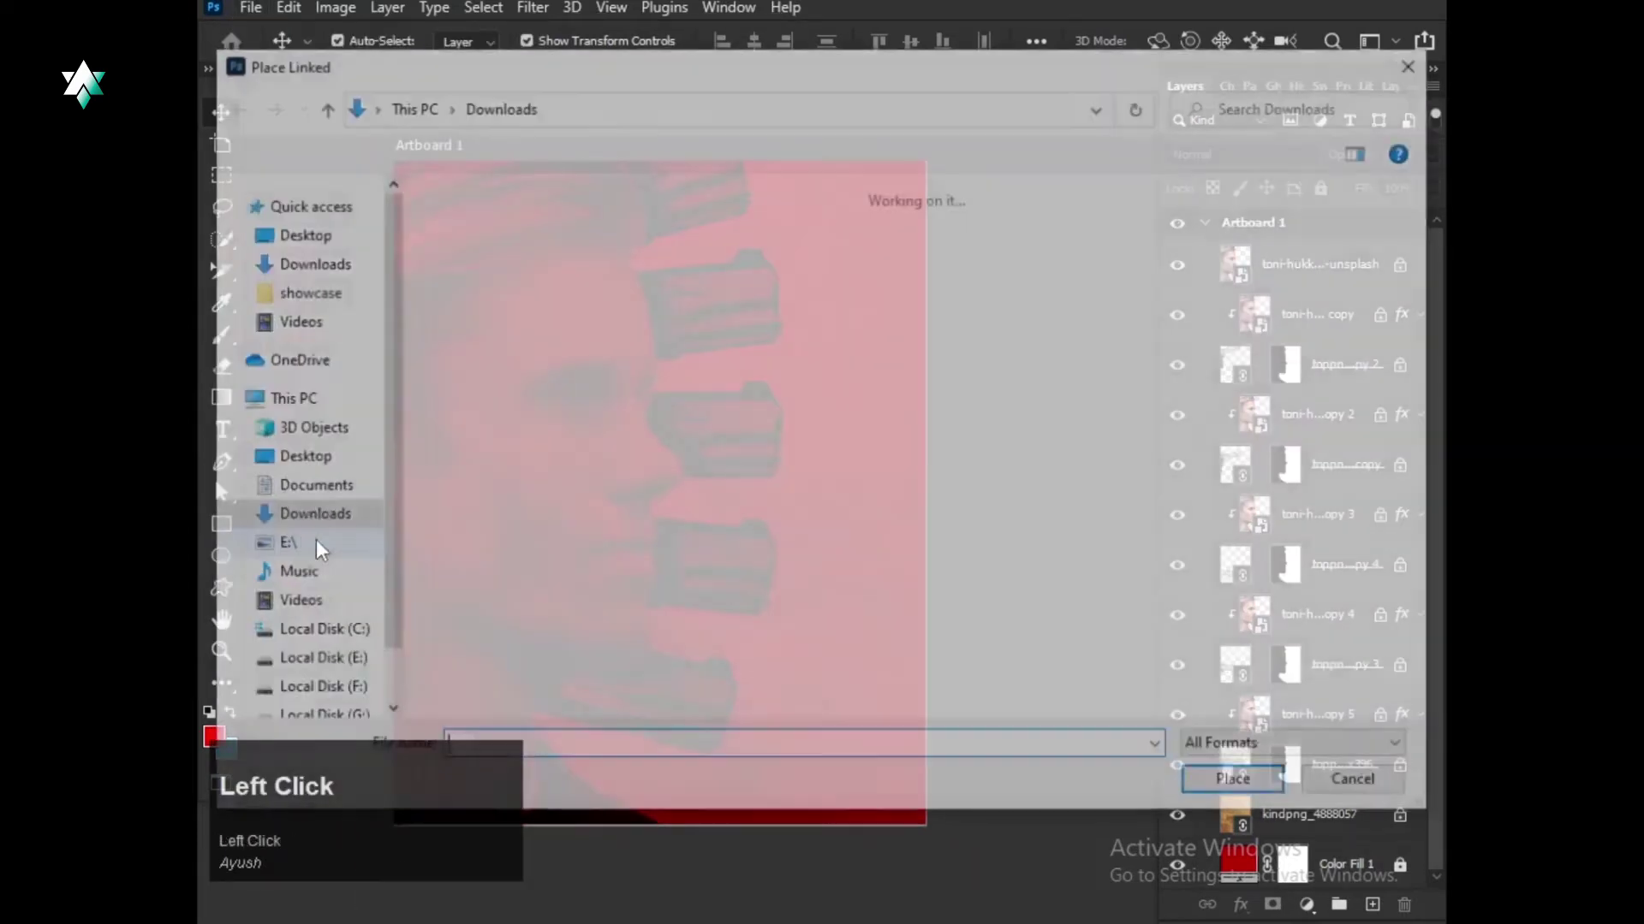
pyautogui.click(847, 271)
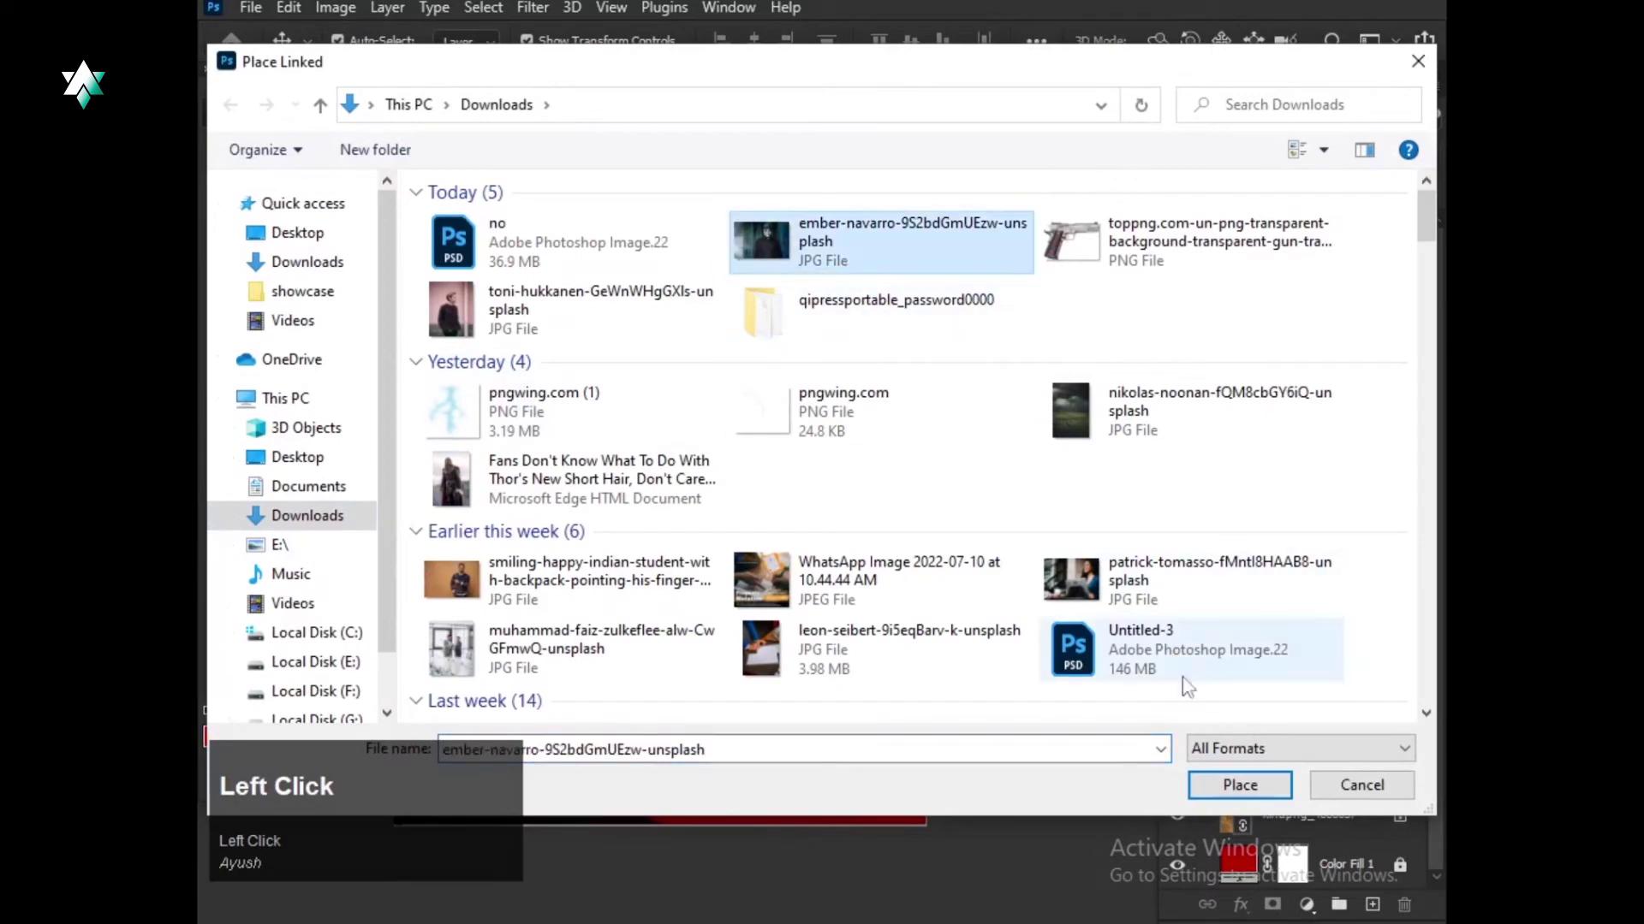
pyautogui.click(1240, 785)
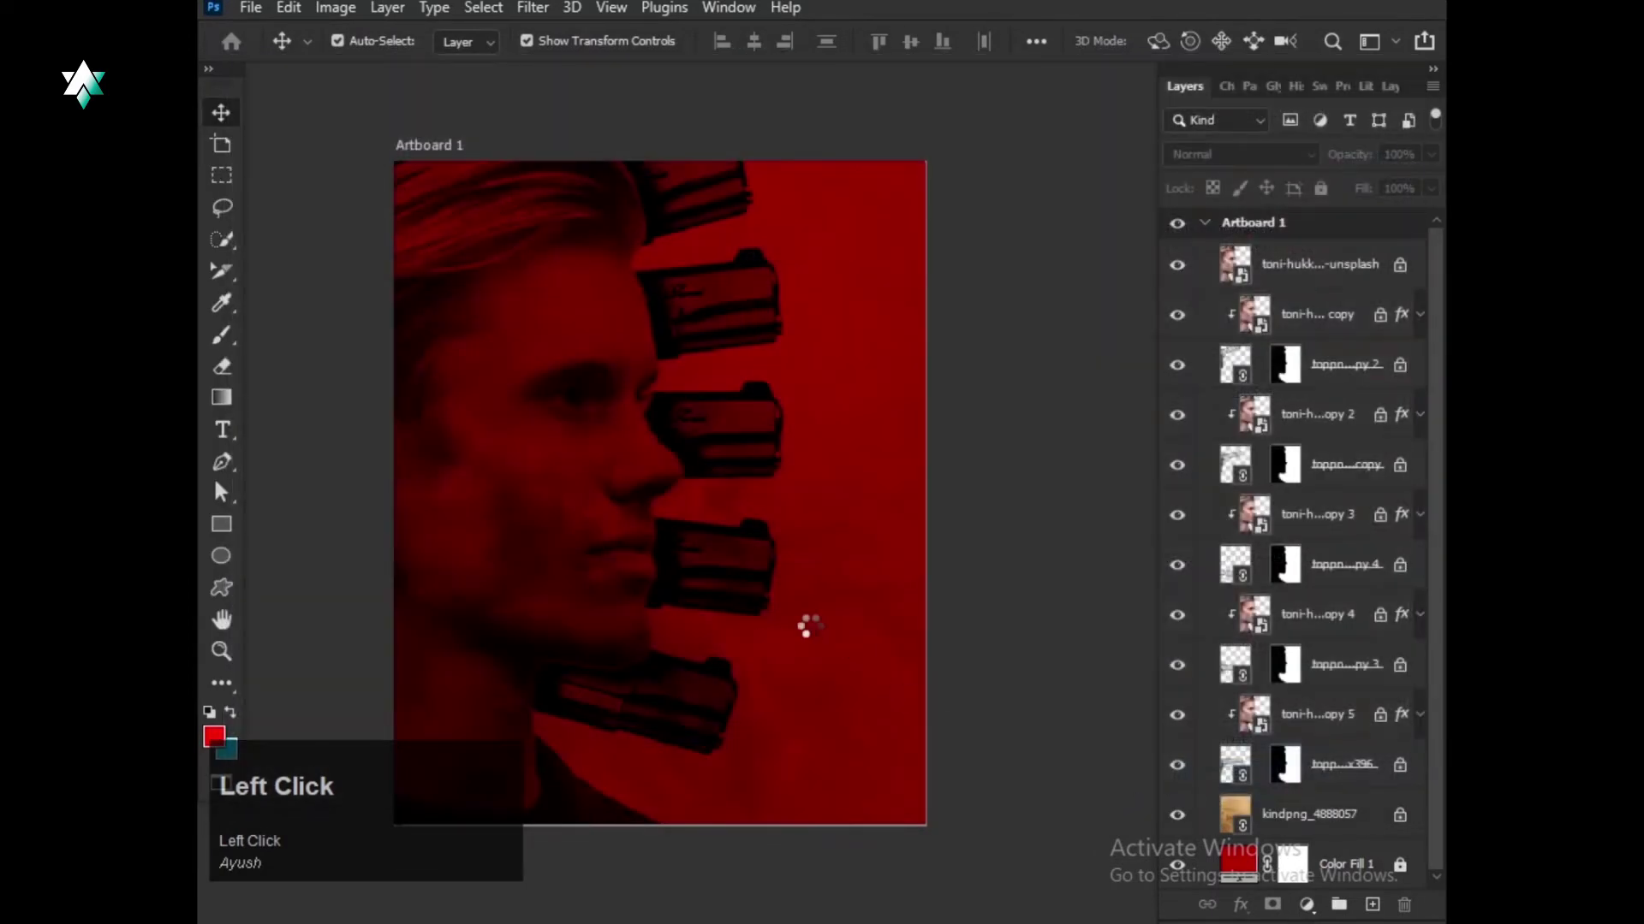
pyautogui.press('Return')
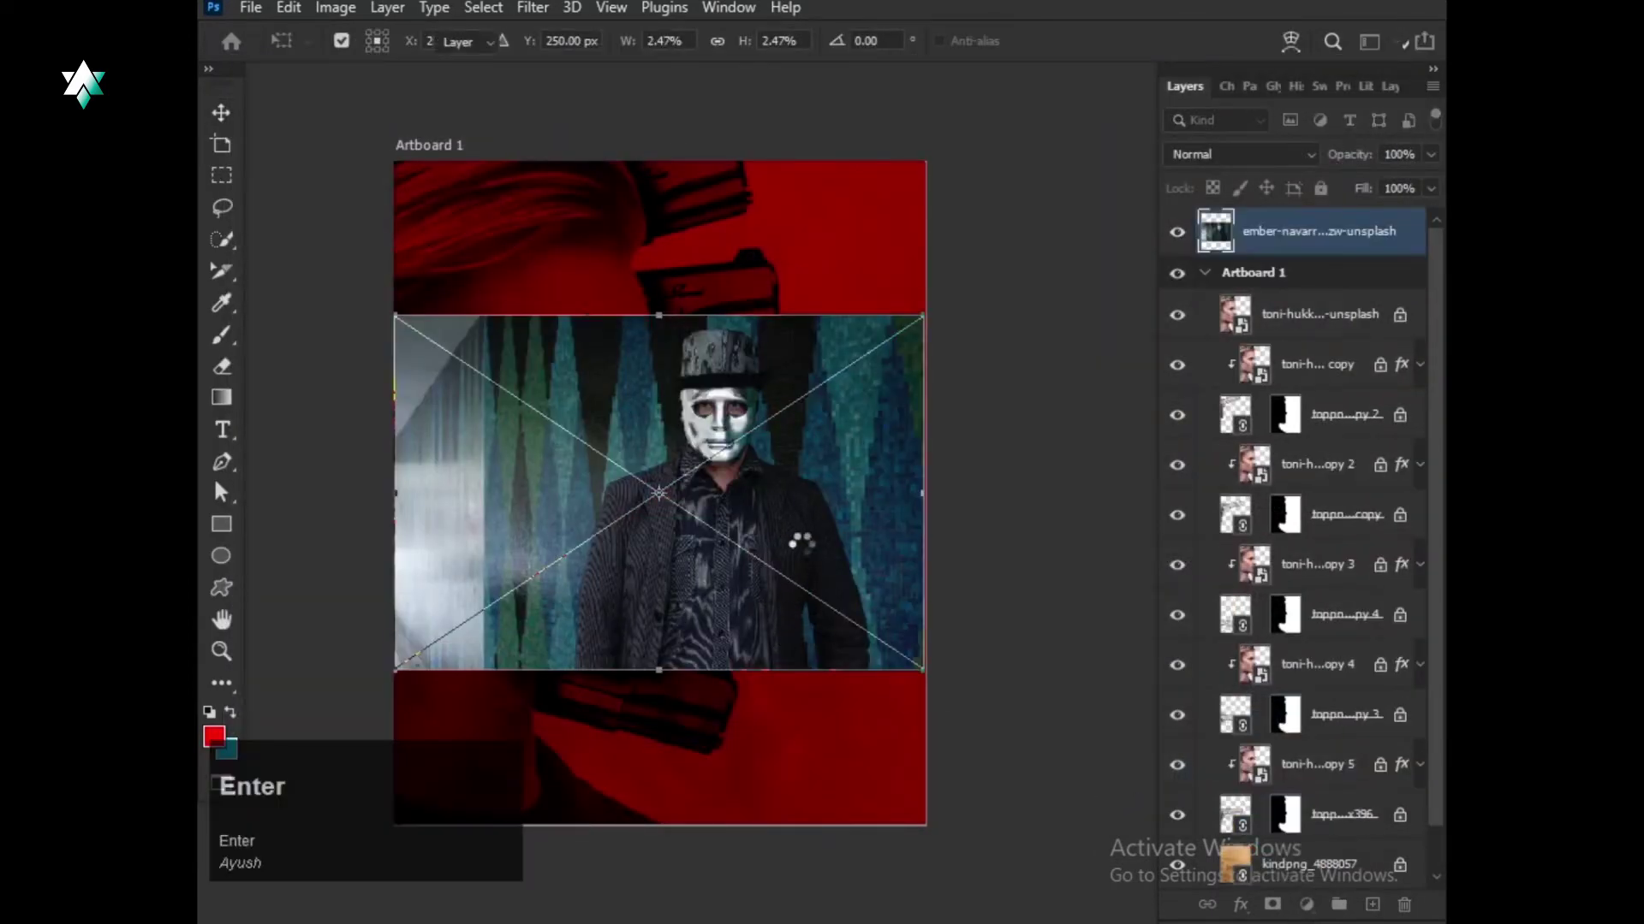
# Move the masked man photo into the artboard above the portrait and enlarge it to about 4.65%.
pyautogui.scroll(-3, 804, 538)
pyautogui.moveTo(781, 550); pyautogui.dragTo(865, 503)
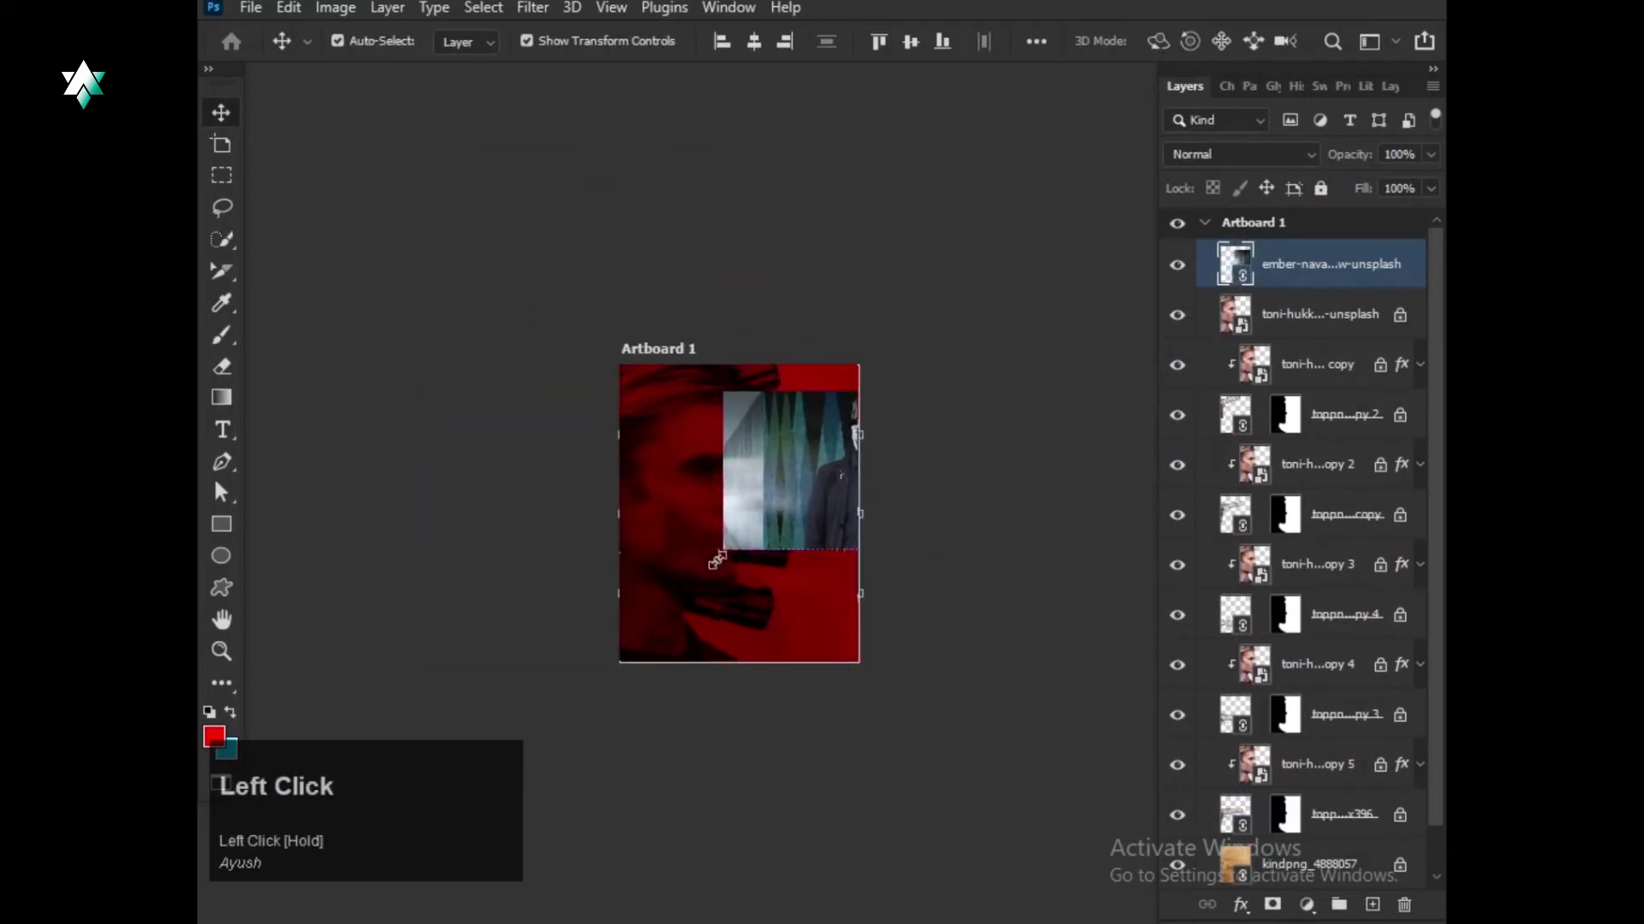
pyautogui.moveTo(727, 553); pyautogui.dragTo(514, 690)
# Shift the masked man photo to the right and nudge it up to X 311.5 px, Y 254 px so it covers the artboard.
pyautogui.moveTo(777, 617); pyautogui.dragTo(846, 606)
pyautogui.press('Up')
pyautogui.press('Up')
pyautogui.press('Up')
pyautogui.press('Up')
pyautogui.press('Up')
pyautogui.press('Up')
pyautogui.press('Up')
pyautogui.press('Up')
pyautogui.press('Up')
pyautogui.press('Up')
pyautogui.press('Up')
pyautogui.press('Up')
pyautogui.press('Up')
pyautogui.press('Up')
pyautogui.press('Up')
pyautogui.press('Up')
pyautogui.press('Up')
pyautogui.press('Up')
pyautogui.press('Up')
pyautogui.press('Up')
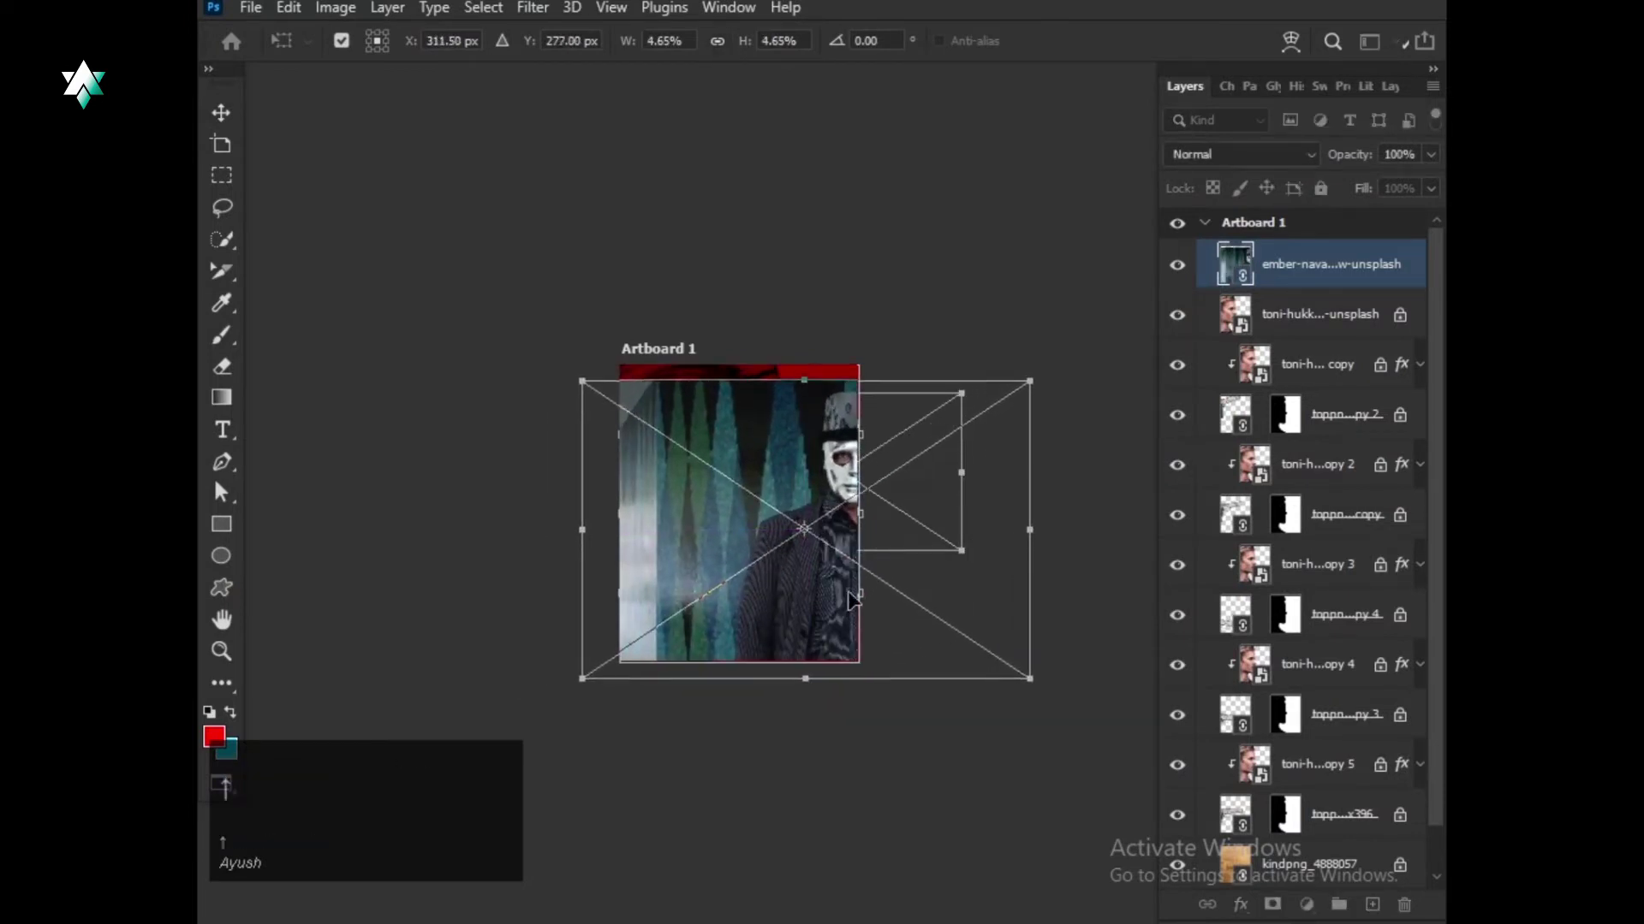
pyautogui.press('Up')
pyautogui.press('Up')
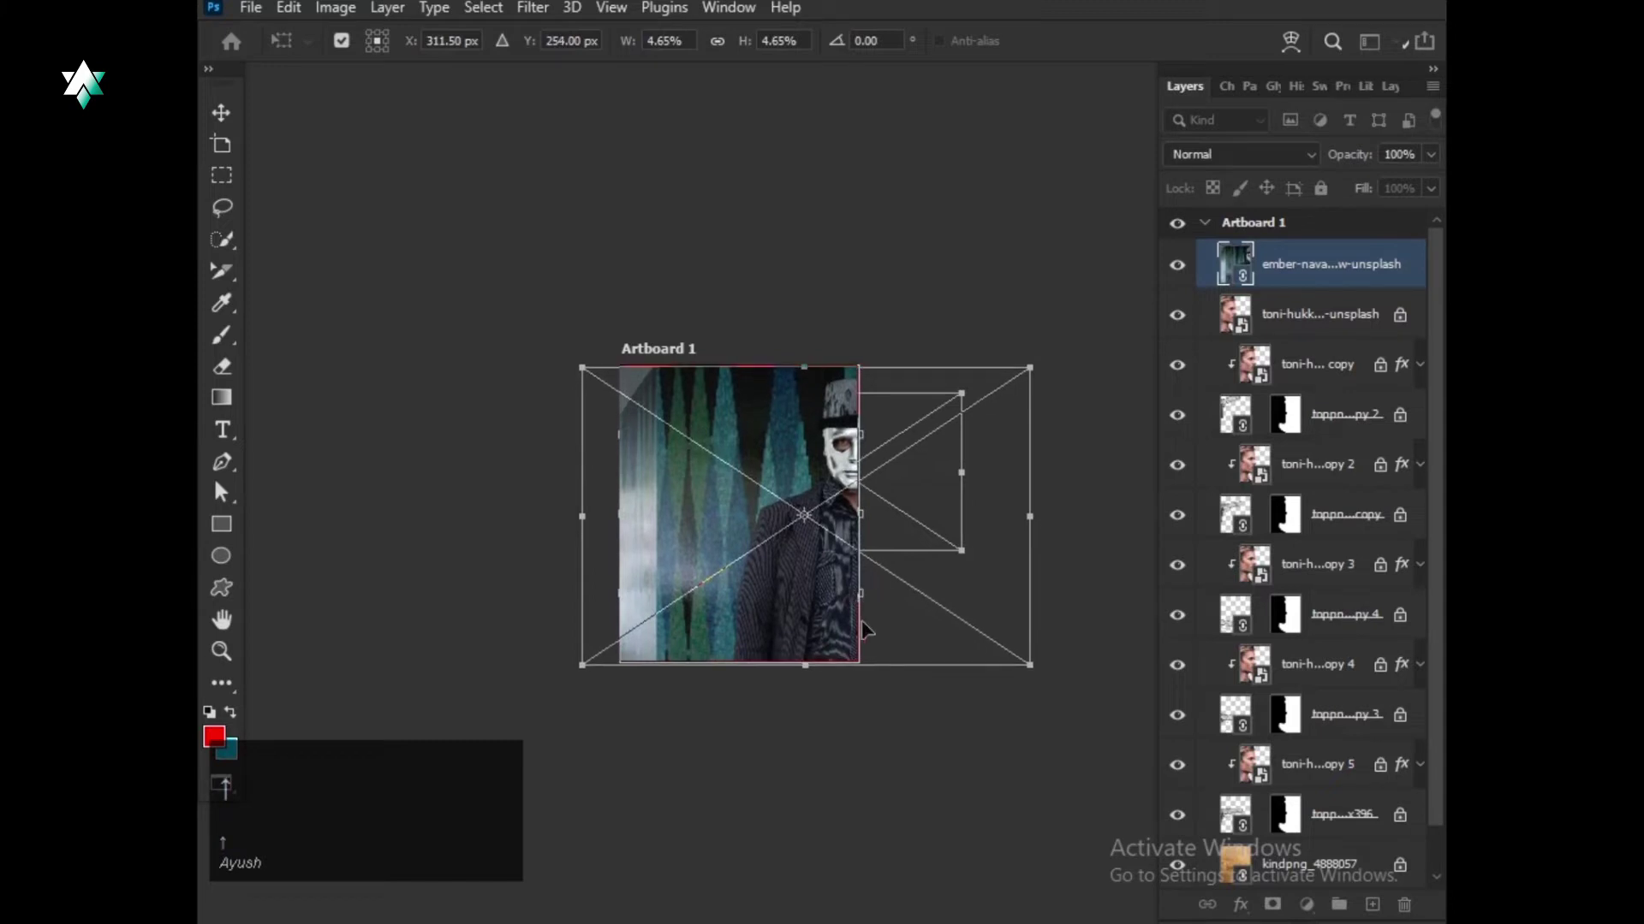
pyautogui.press('Return')
# Select the masked man in the placed photo with the Select Subject command.
pyautogui.scroll(3, 813, 537)
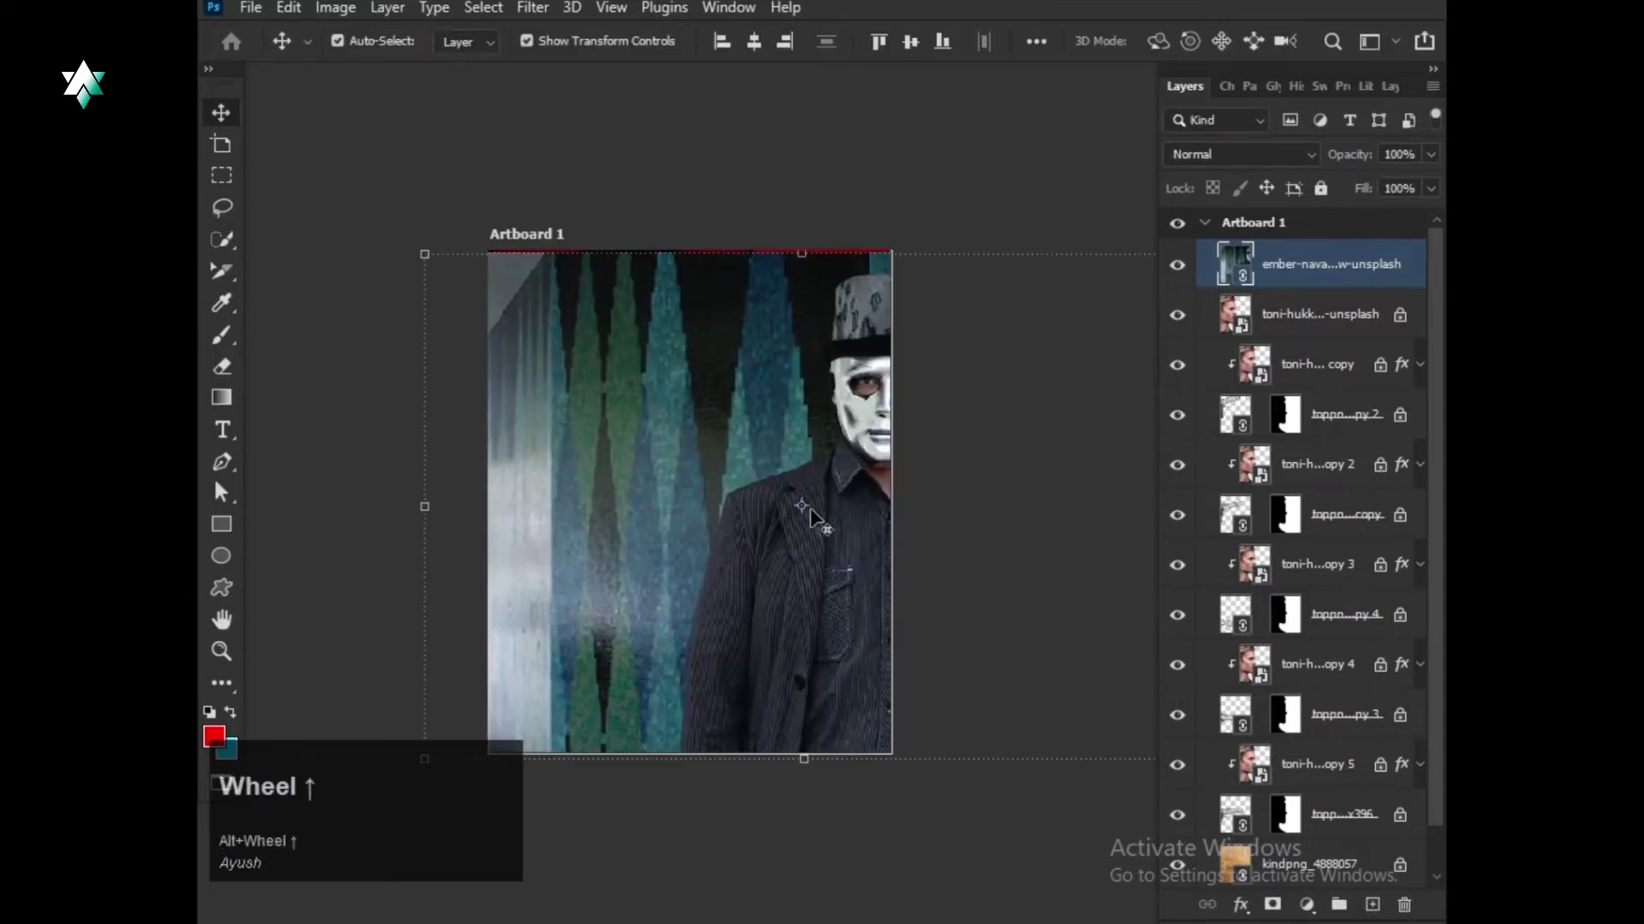
pyautogui.moveTo(701, 285); pyautogui.dragTo(719, 311)
pyautogui.click(485, 7)
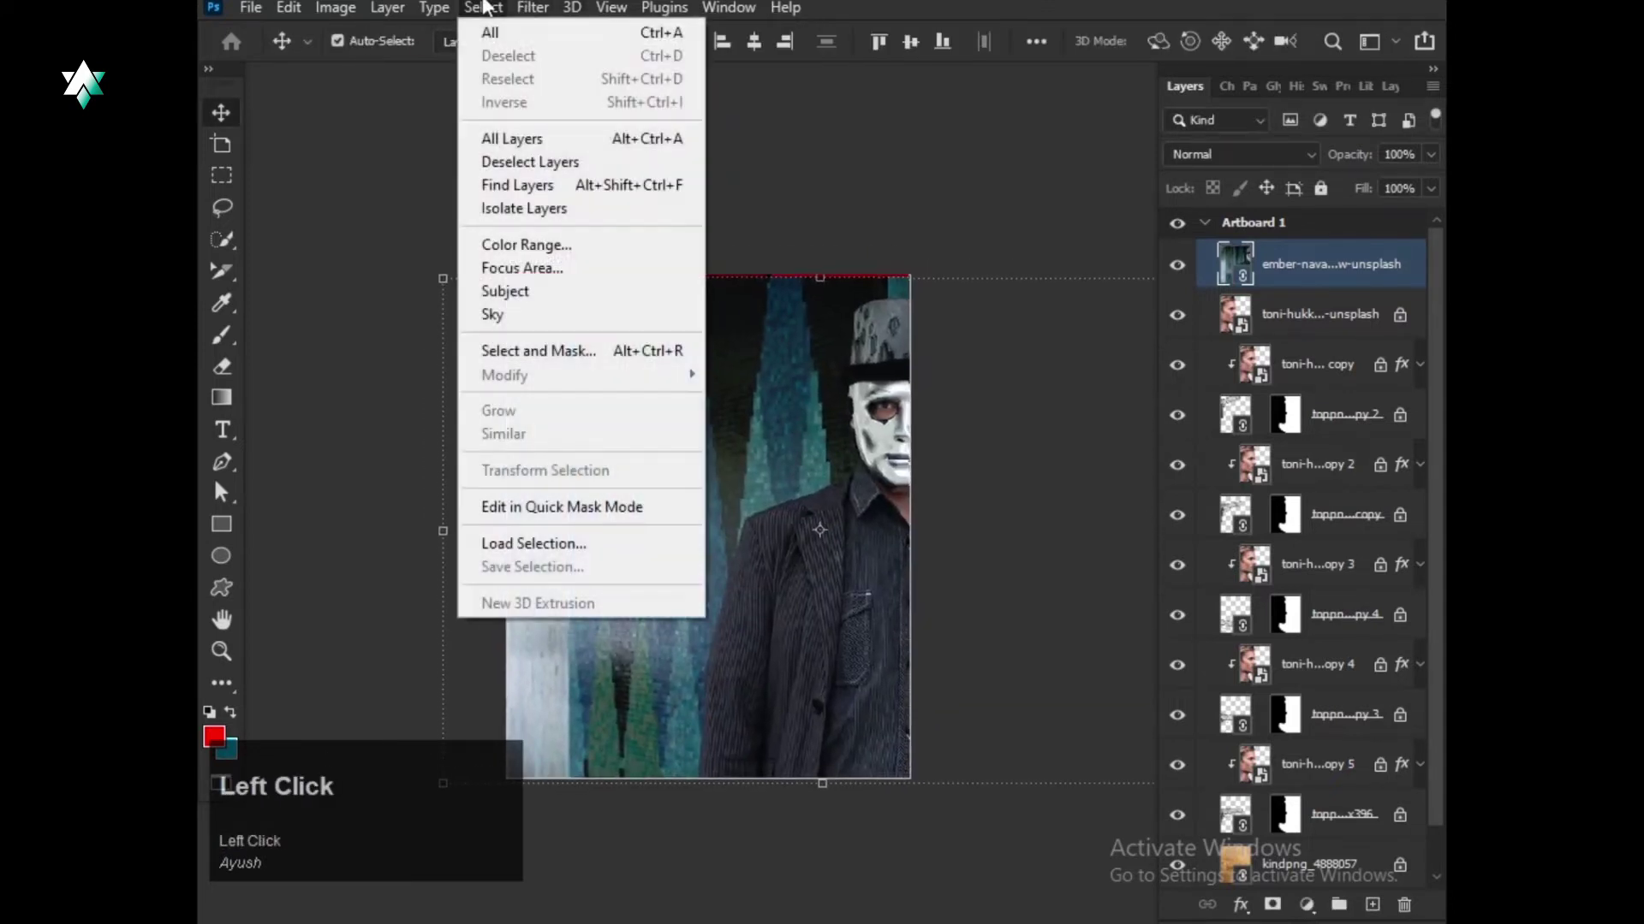
pyautogui.click(500, 292)
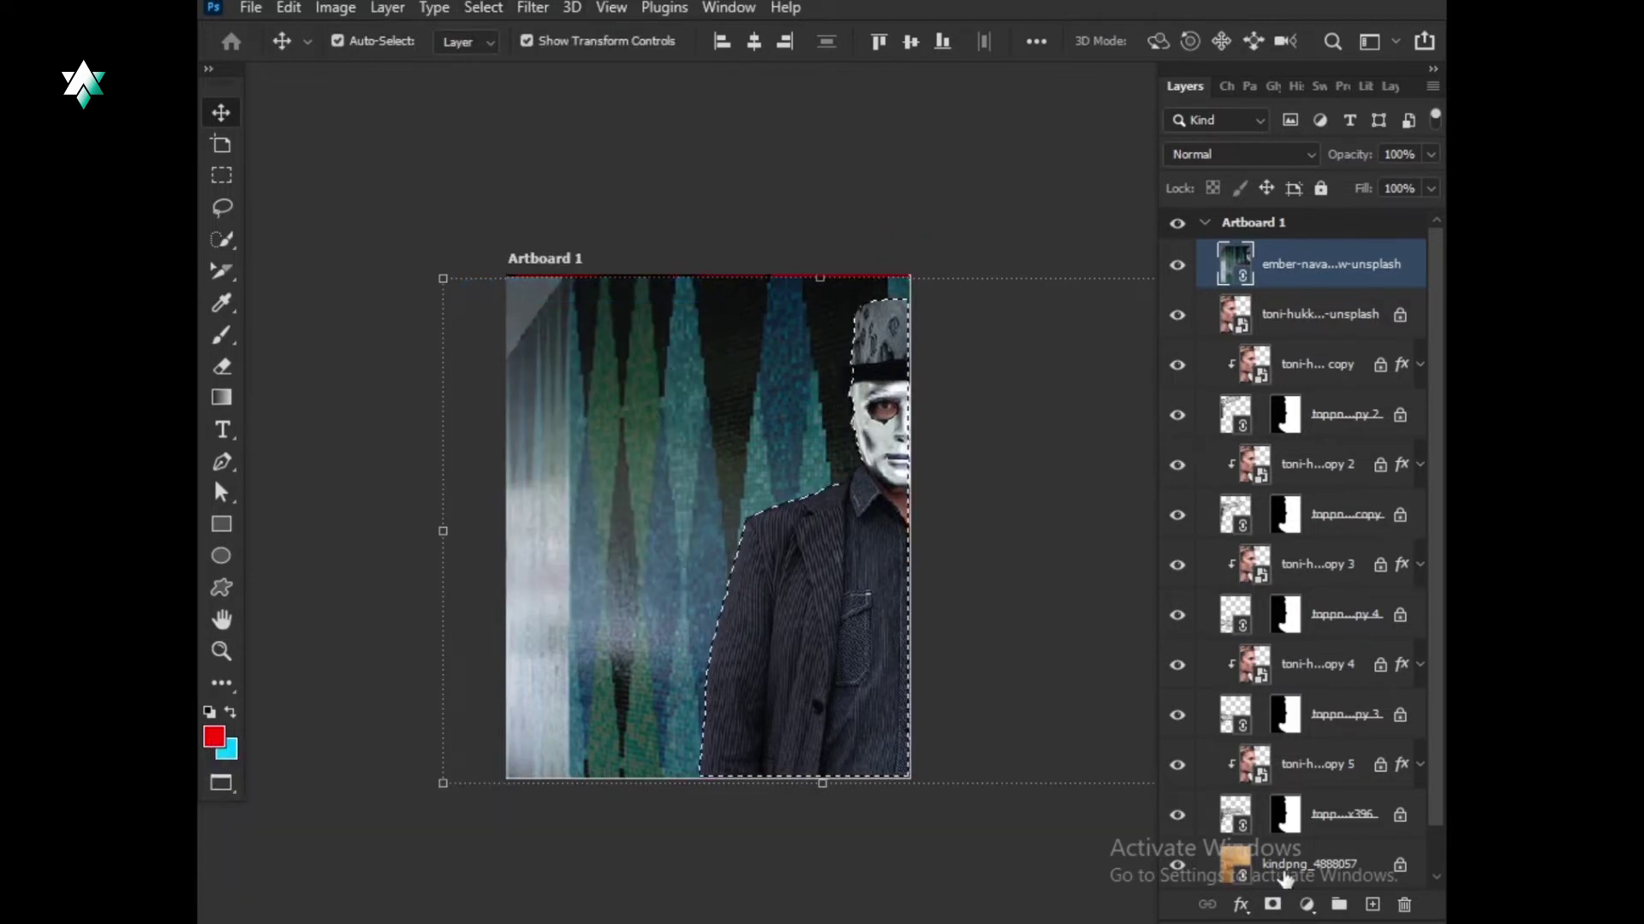
# Mask the placed photo to the selected masked man and set its blend mode to Overlay.
pyautogui.click(1274, 905)
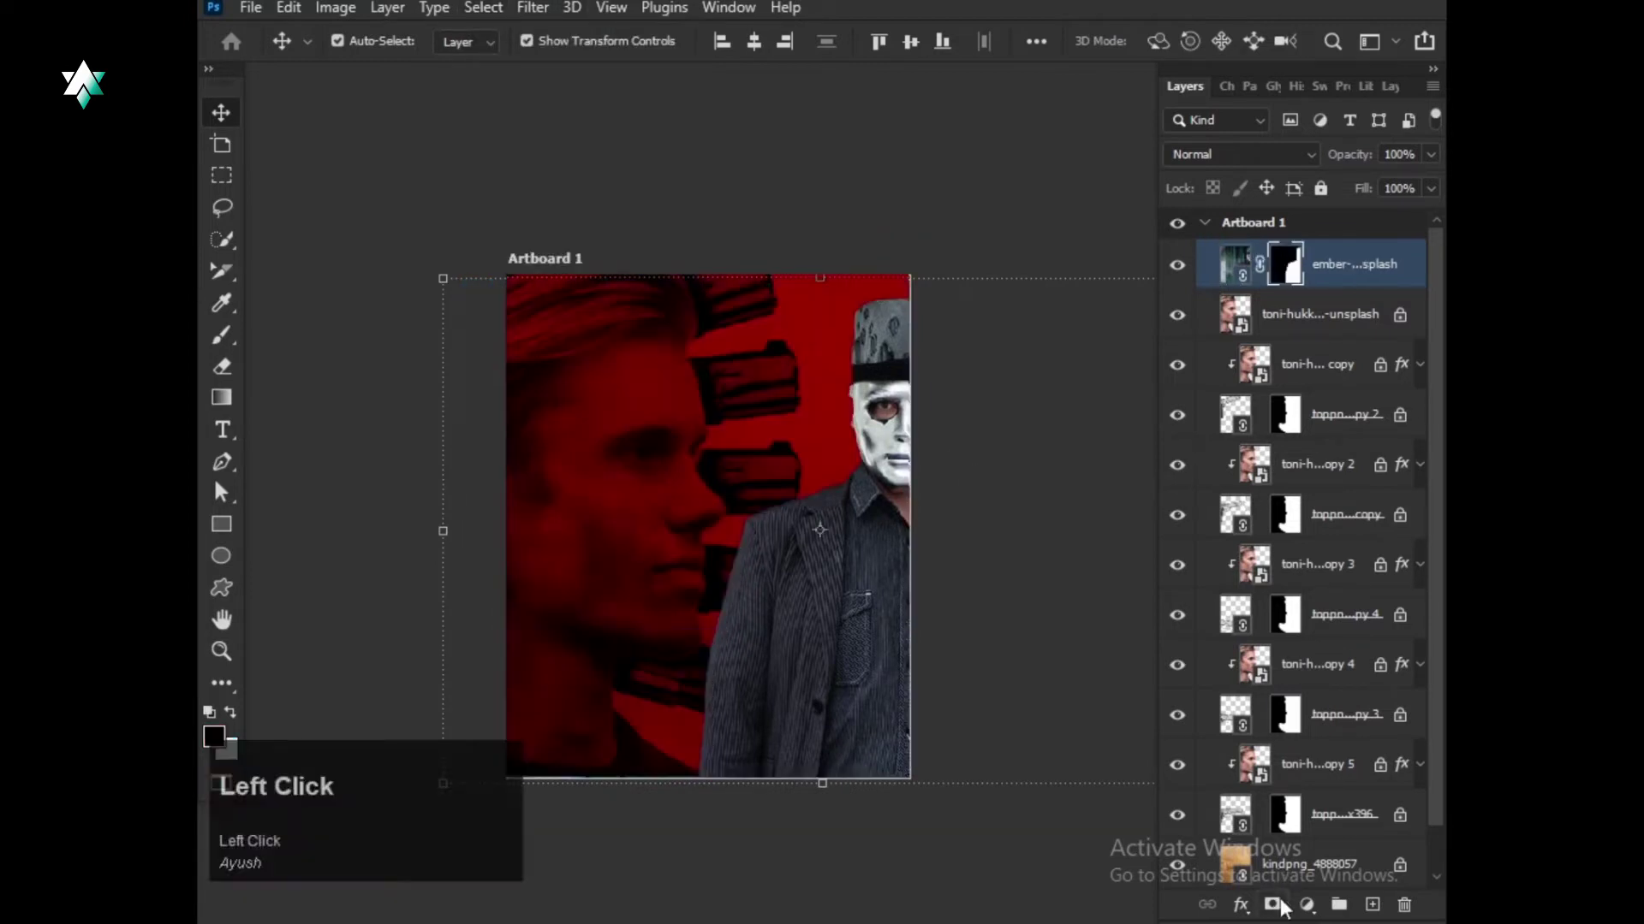
pyautogui.click(1237, 156)
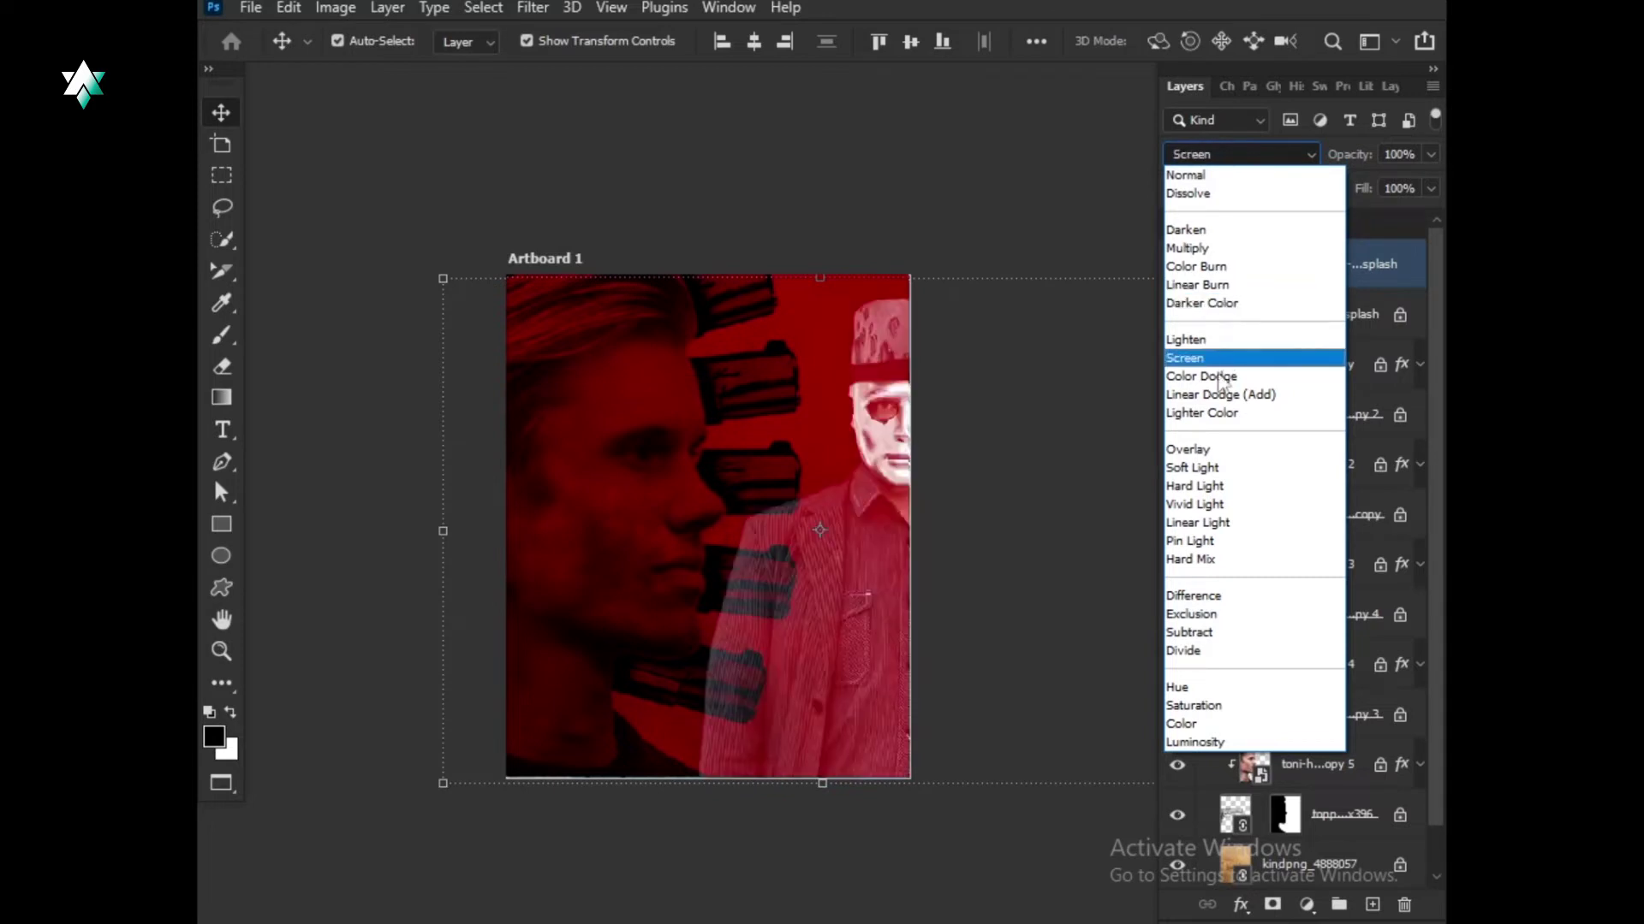
pyautogui.click(1205, 460)
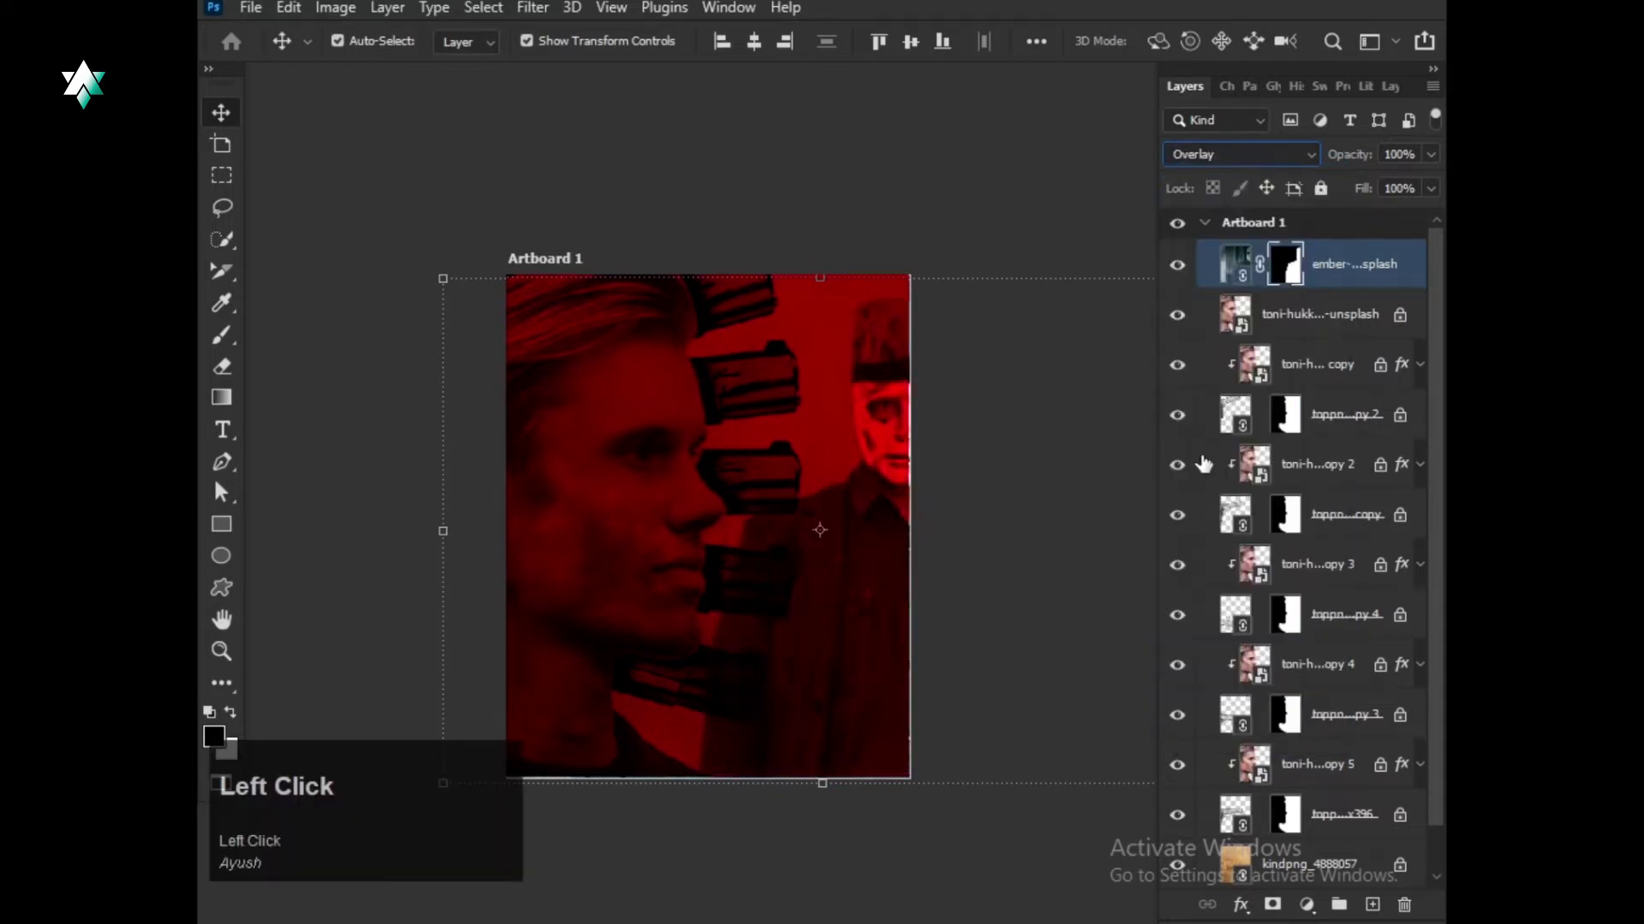
# Move the masked man layer below the portrait and pistol layers, directly above the kindpng_4888057 texture layer.
pyautogui.hotkey('ctrl', 'shift')
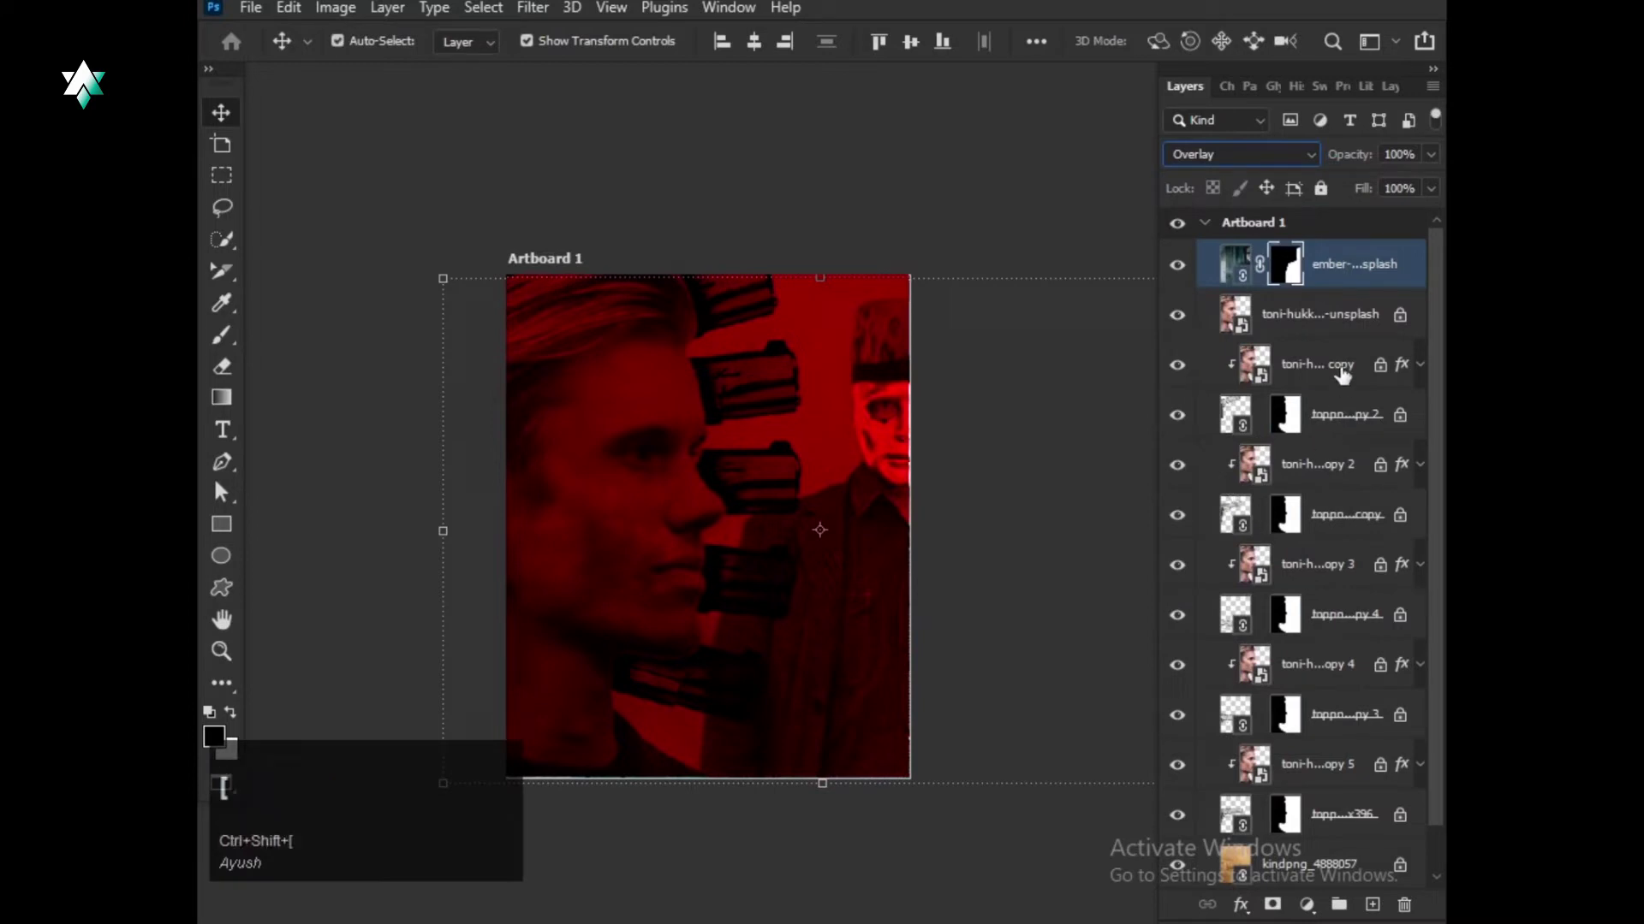
pyautogui.click(1364, 283)
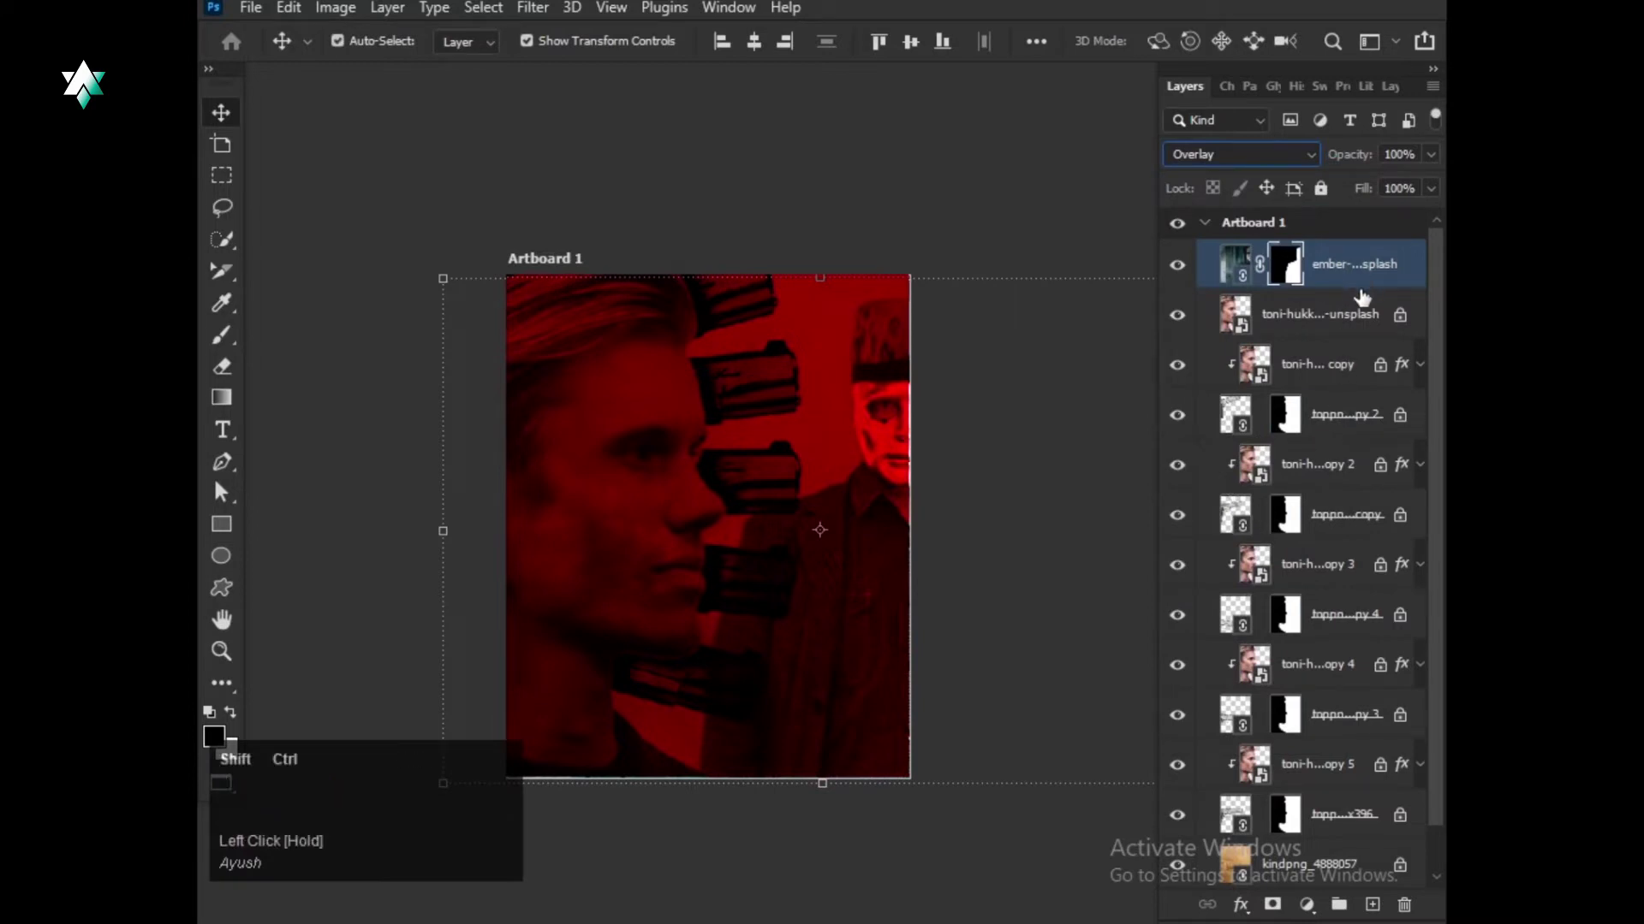
pyautogui.hotkey('ctrl', 'shift', '[')
pyautogui.click(1364, 284)
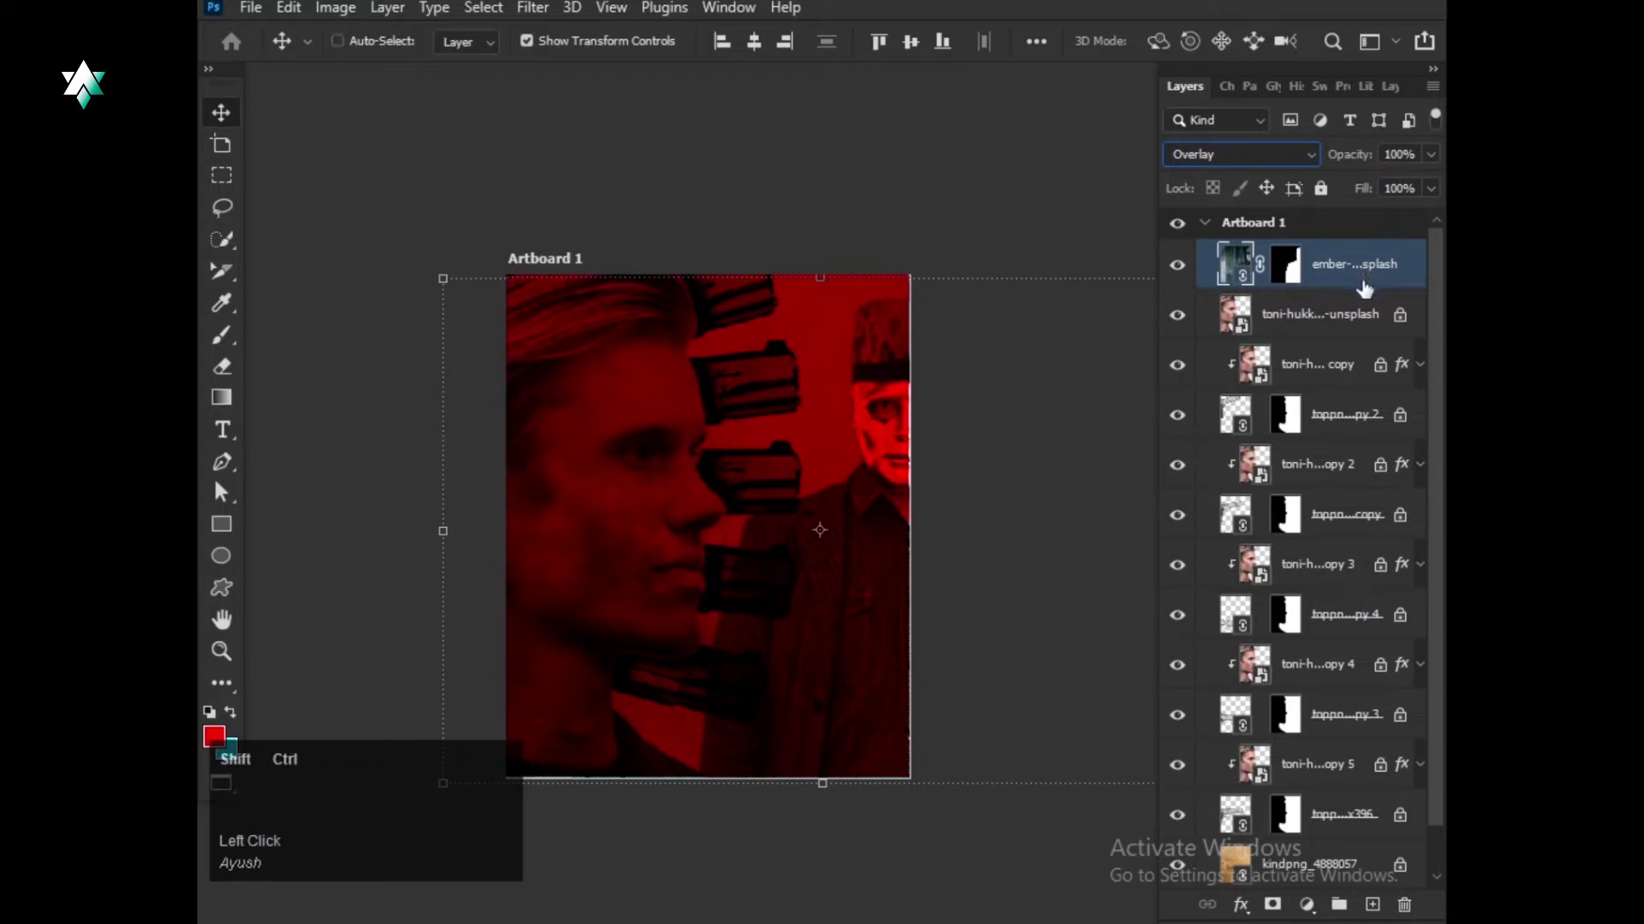
pyautogui.hotkey('ctrl', 'shift', '[')
pyautogui.scroll(-1, 1365, 487)
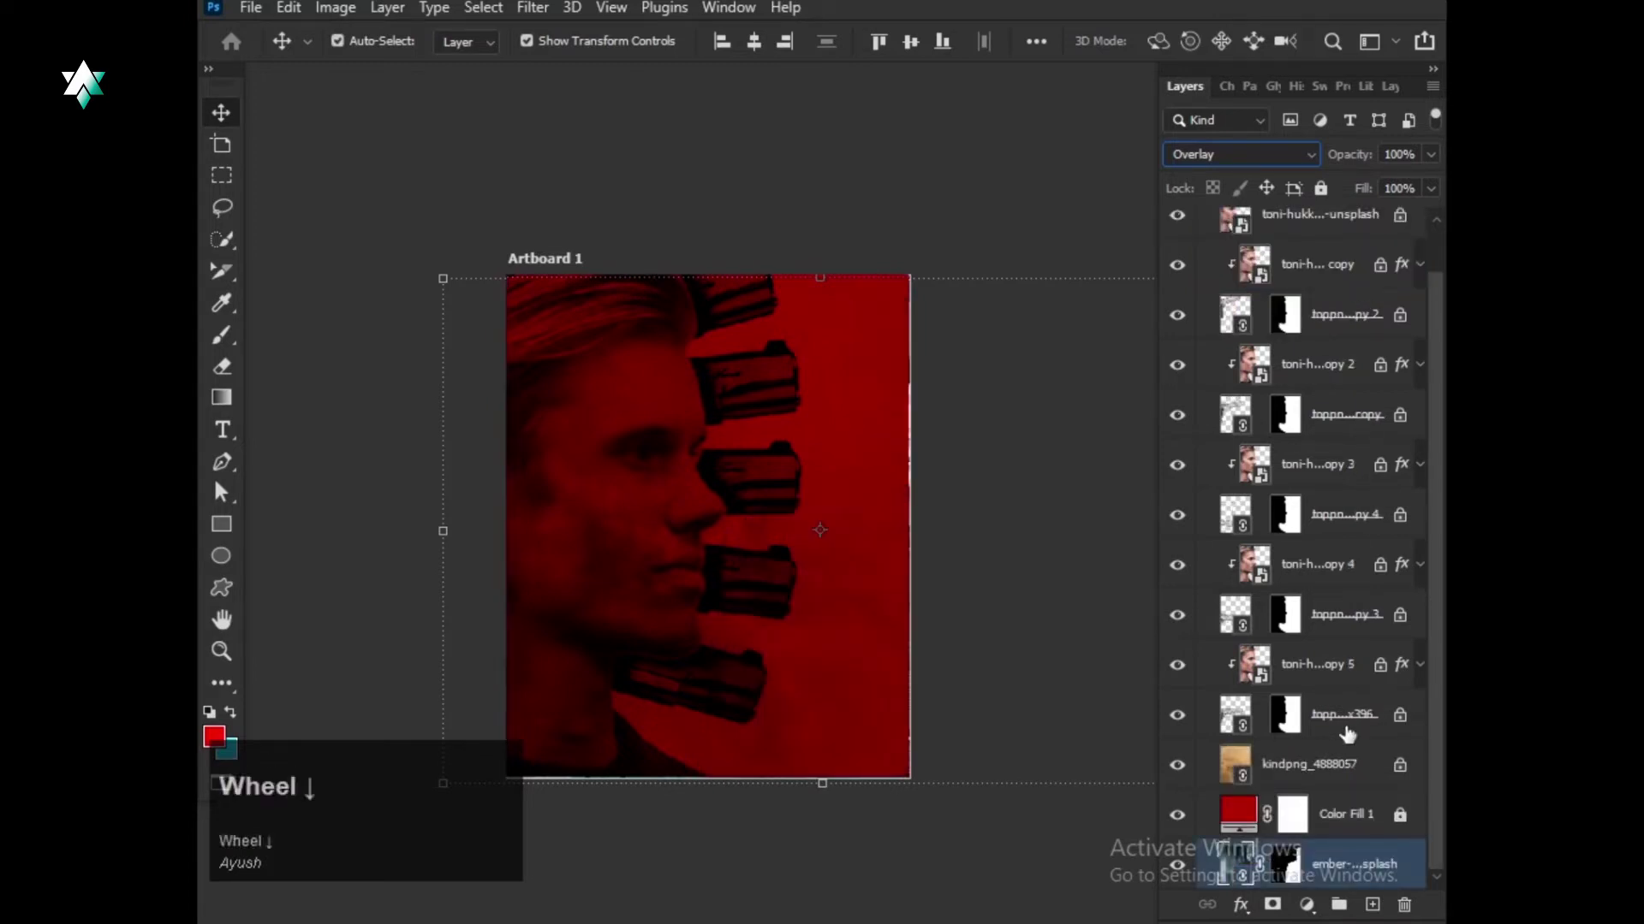
pyautogui.moveTo(1341, 872); pyautogui.dragTo(1362, 751)
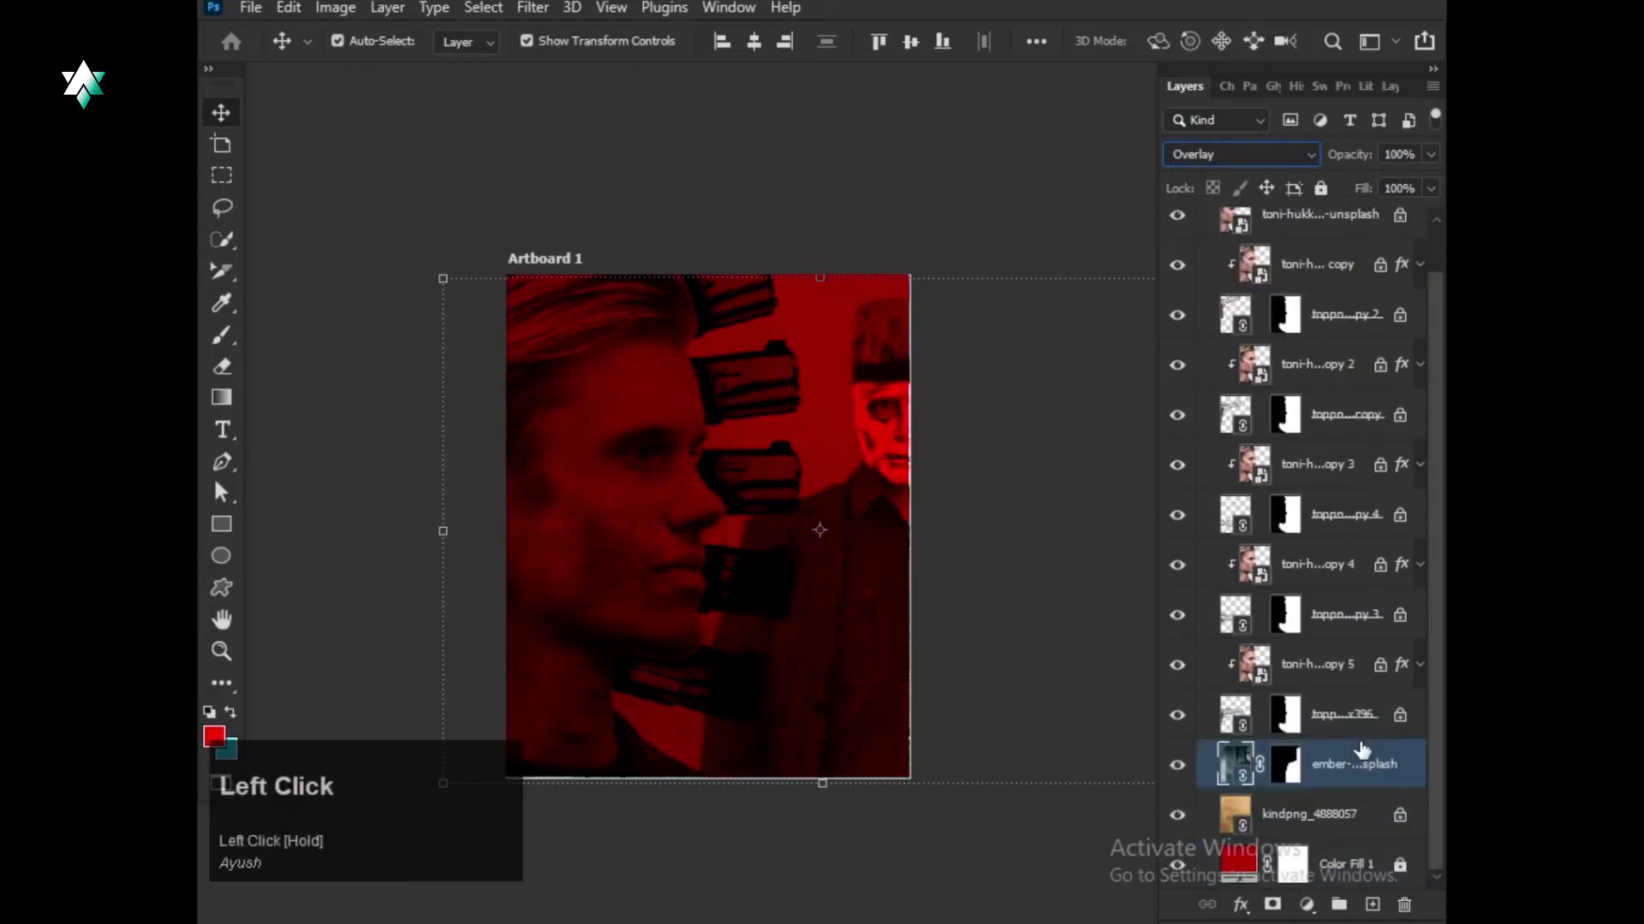
# Lock the position of the masked man layer and deselect it.
pyautogui.hscroll(-2, 1008, 569)
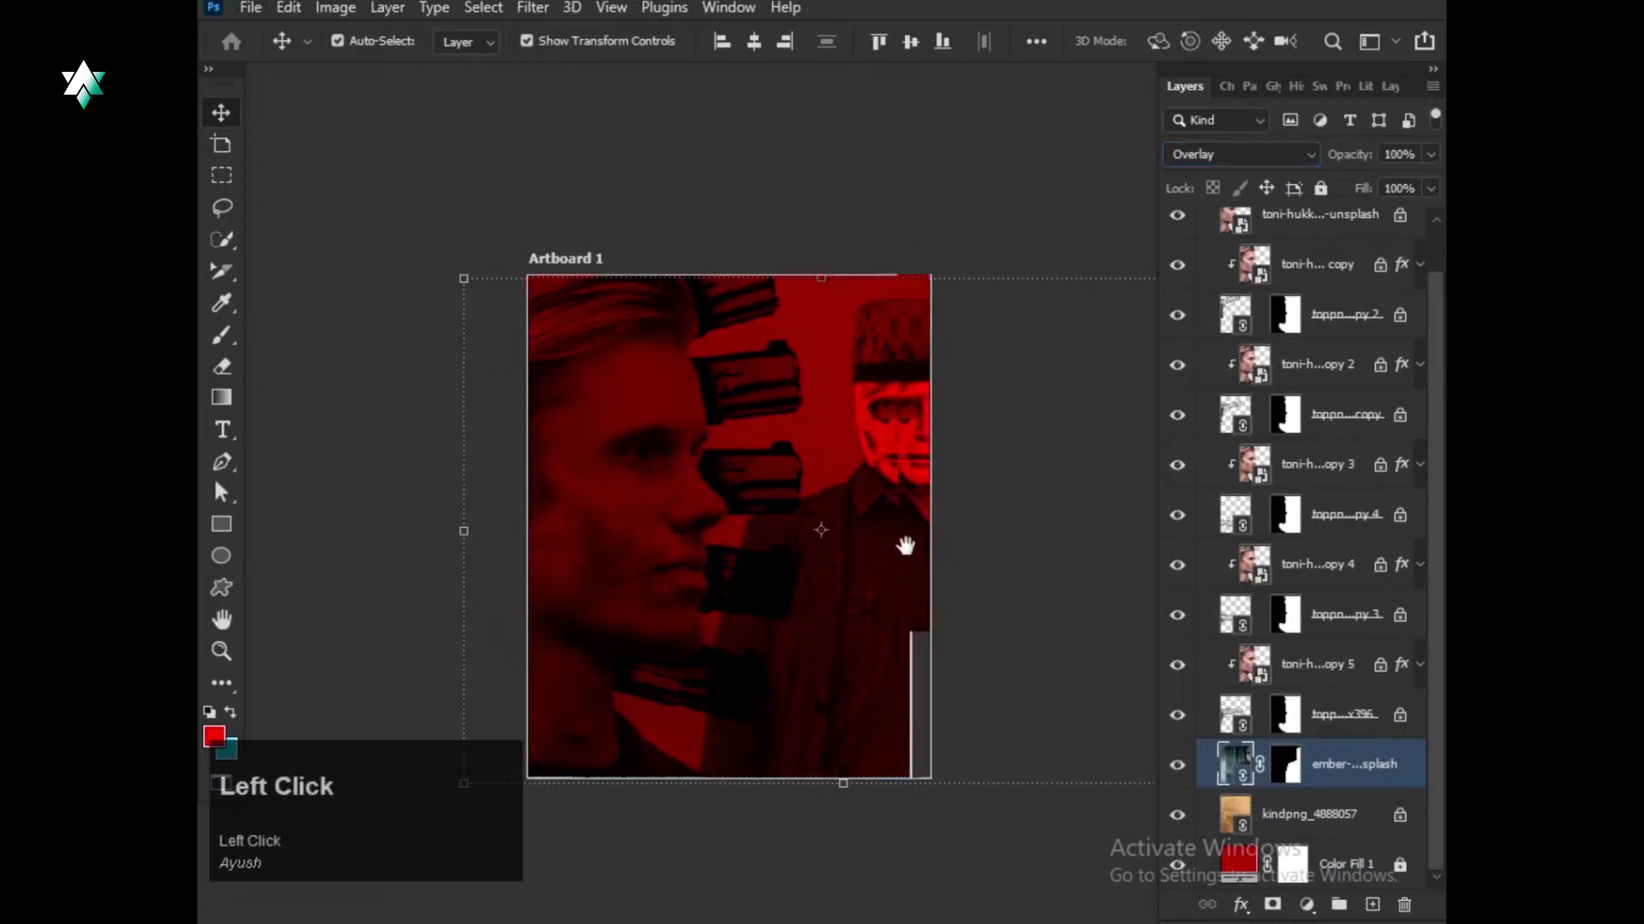
pyautogui.click(1083, 580)
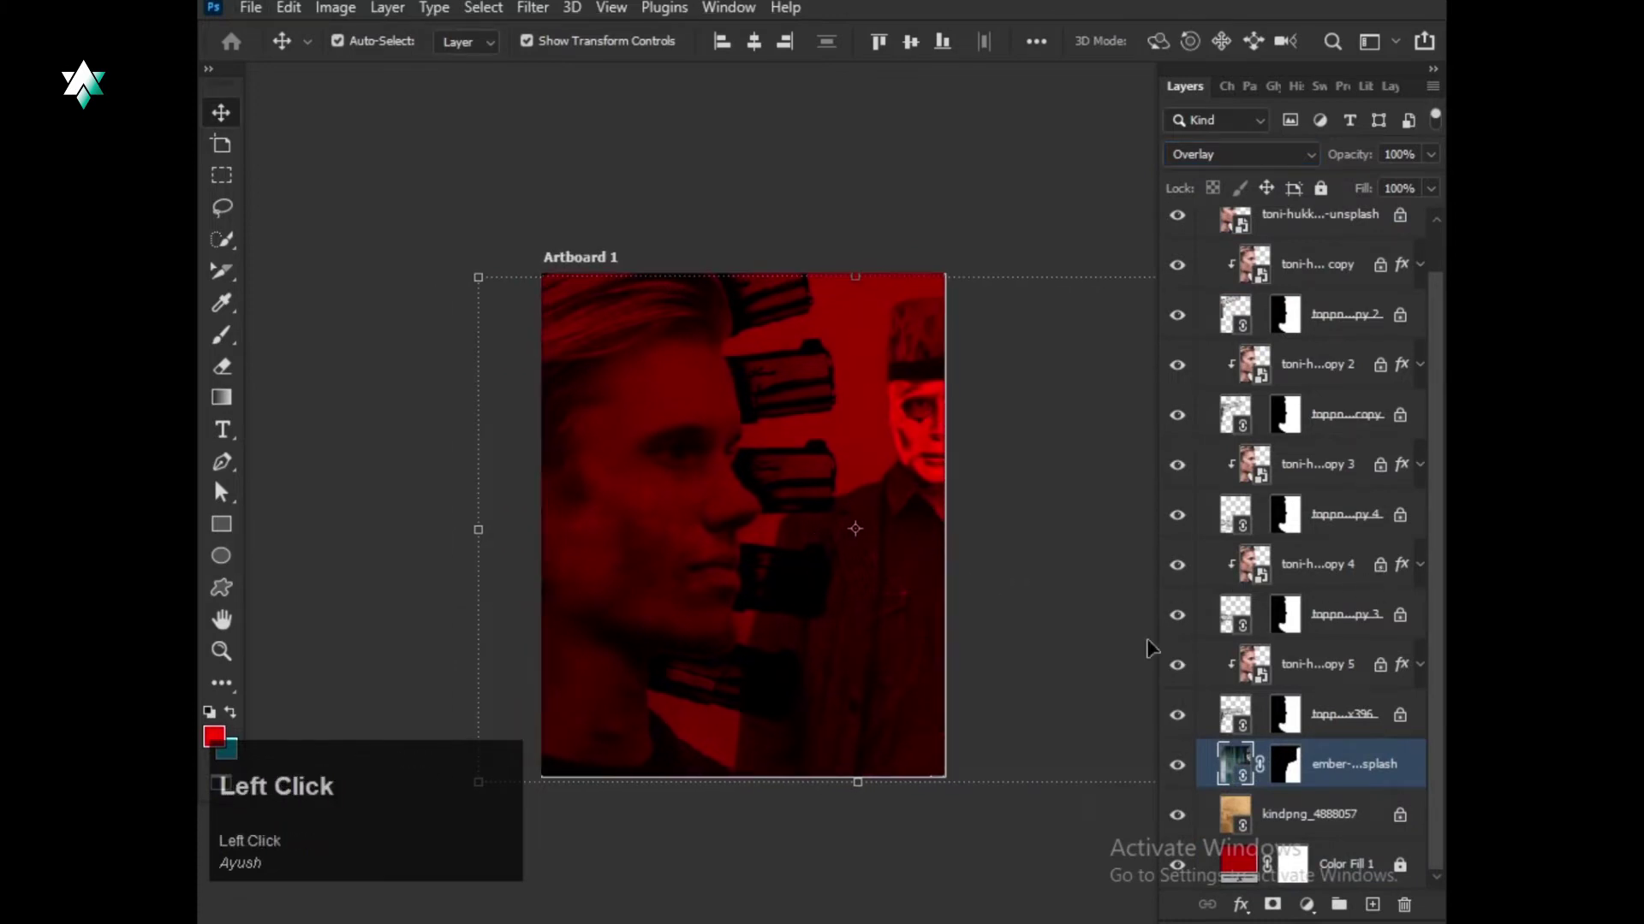
pyautogui.click(992, 182)
pyautogui.moveTo(1036, 261); pyautogui.dragTo(947, 470)
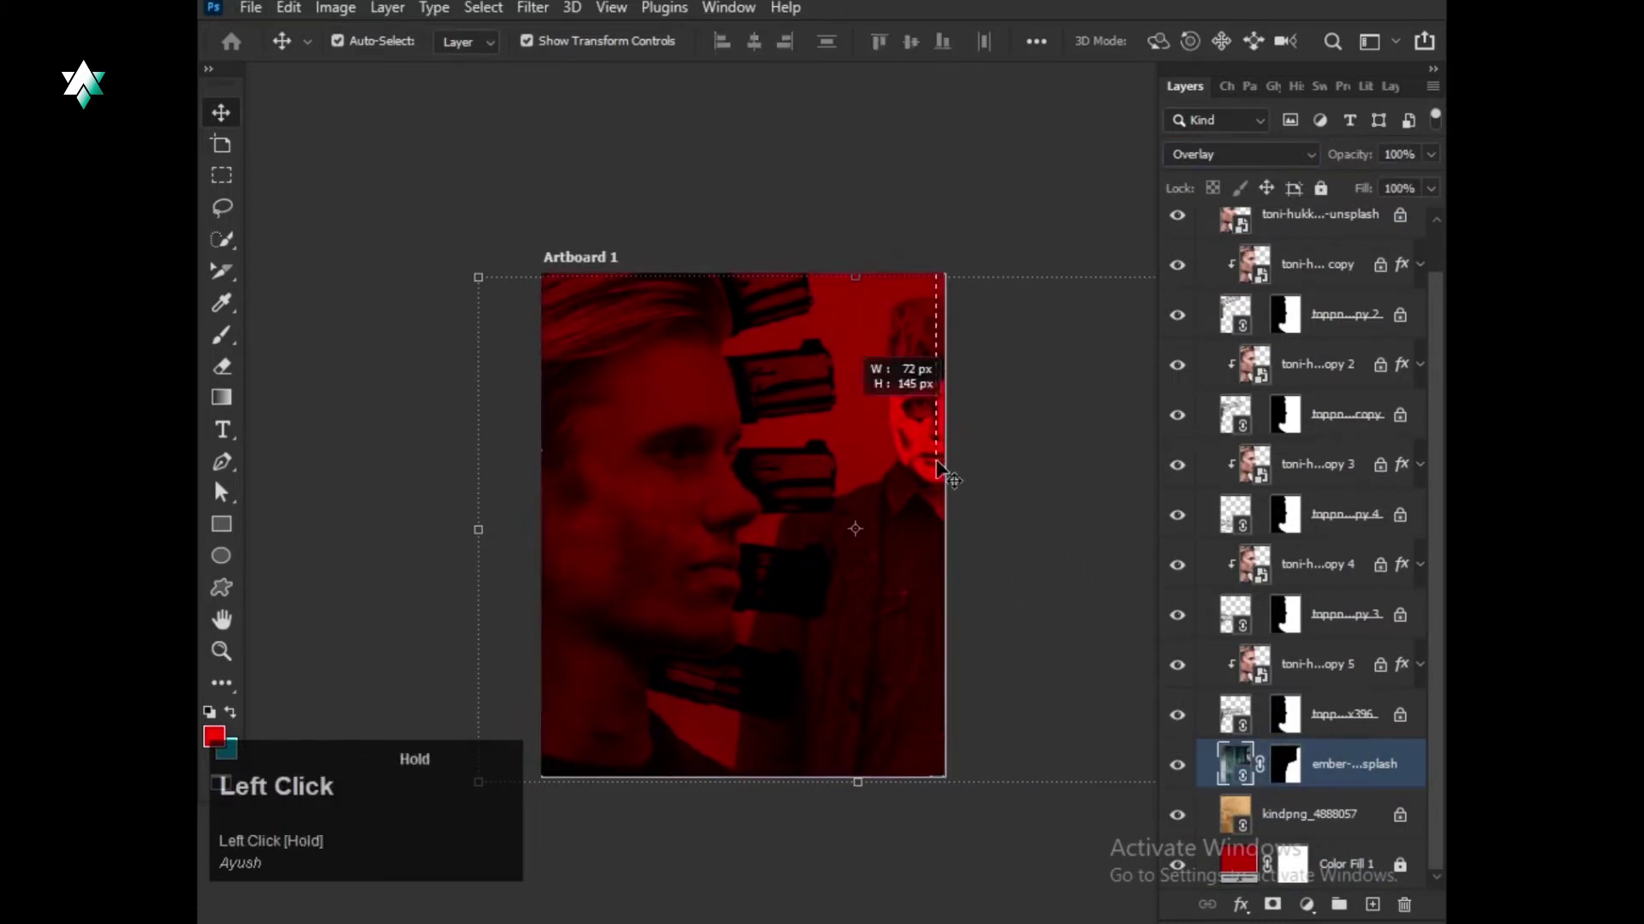
pyautogui.click(1126, 381)
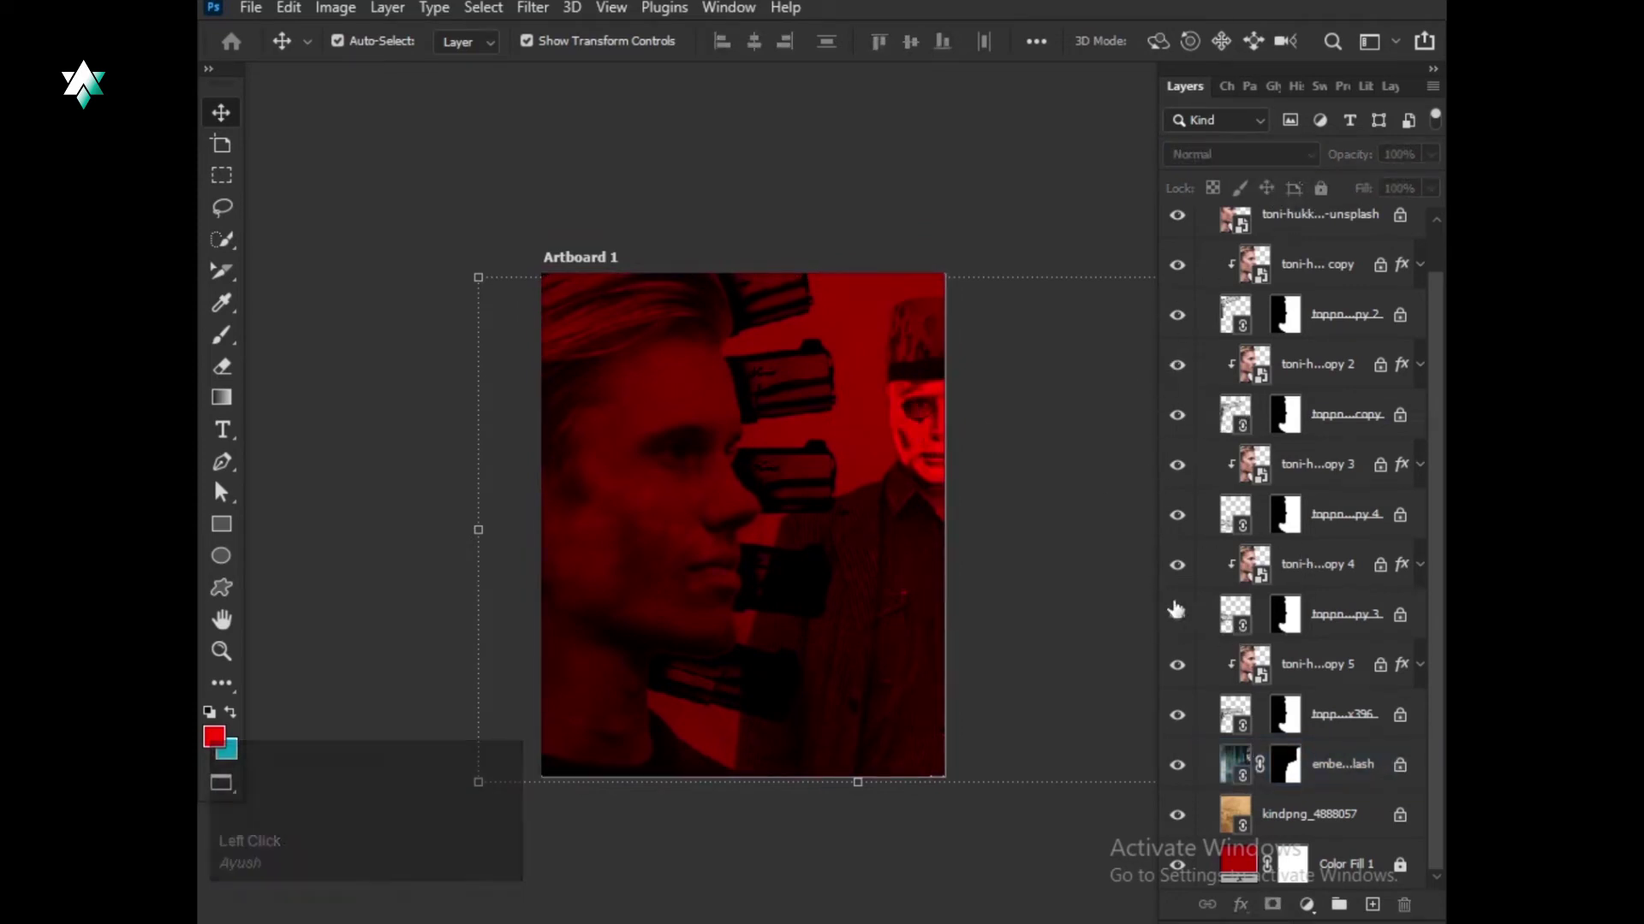
pyautogui.click(1178, 715)
pyautogui.click(1178, 715)
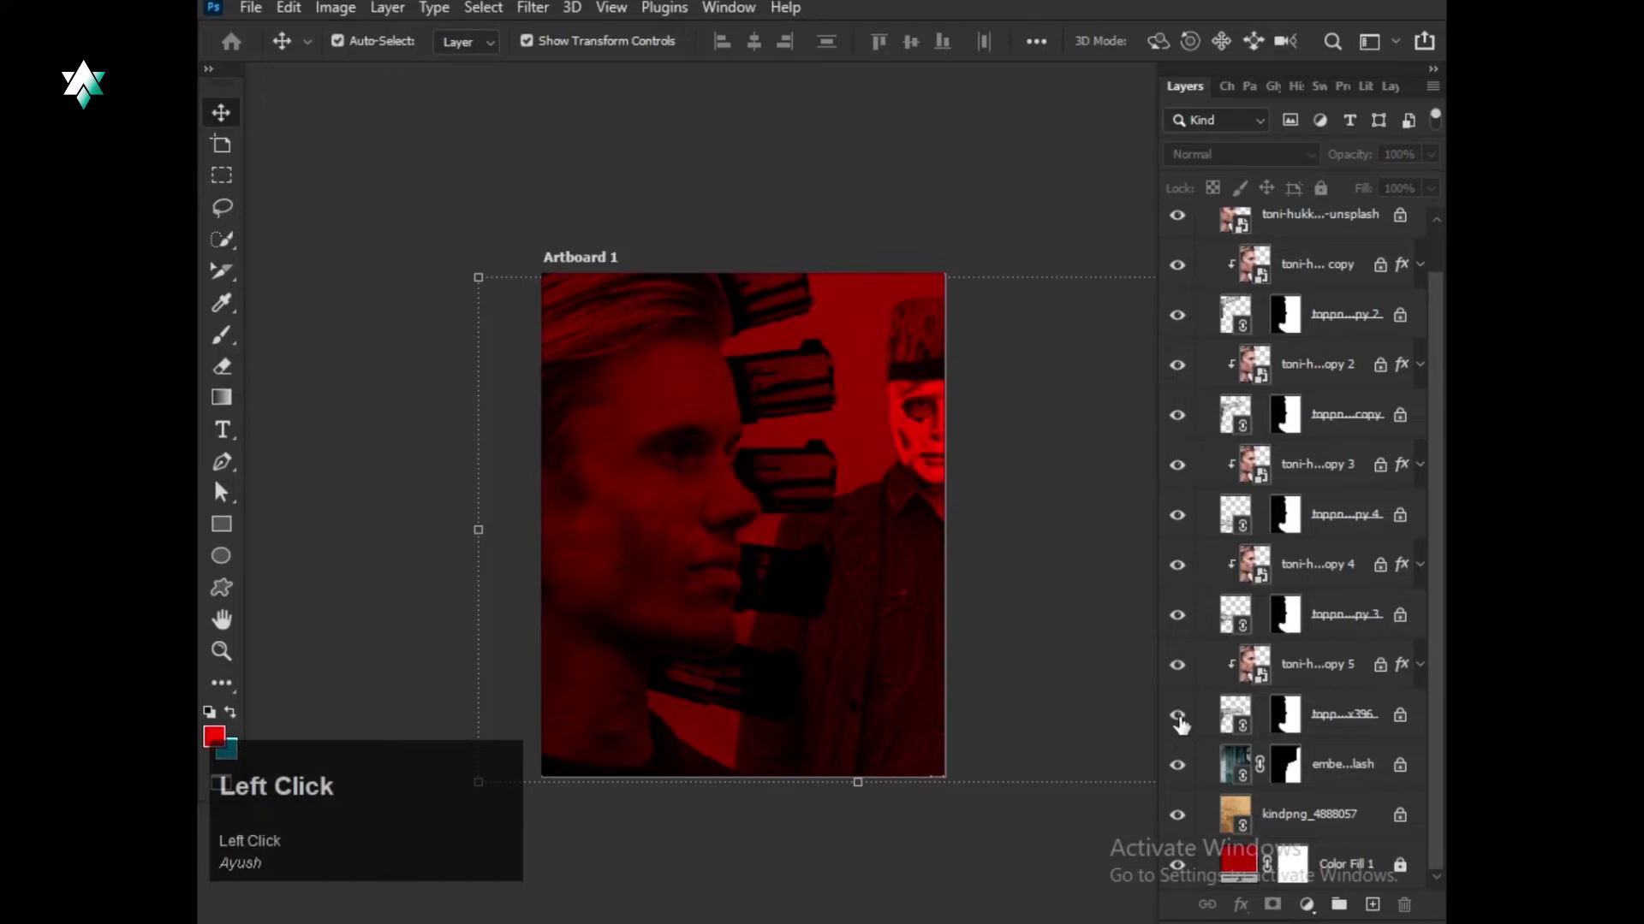
pyautogui.keyDown('ctrl'); pyautogui.click(1251, 722); pyautogui.keyUp('ctrl')
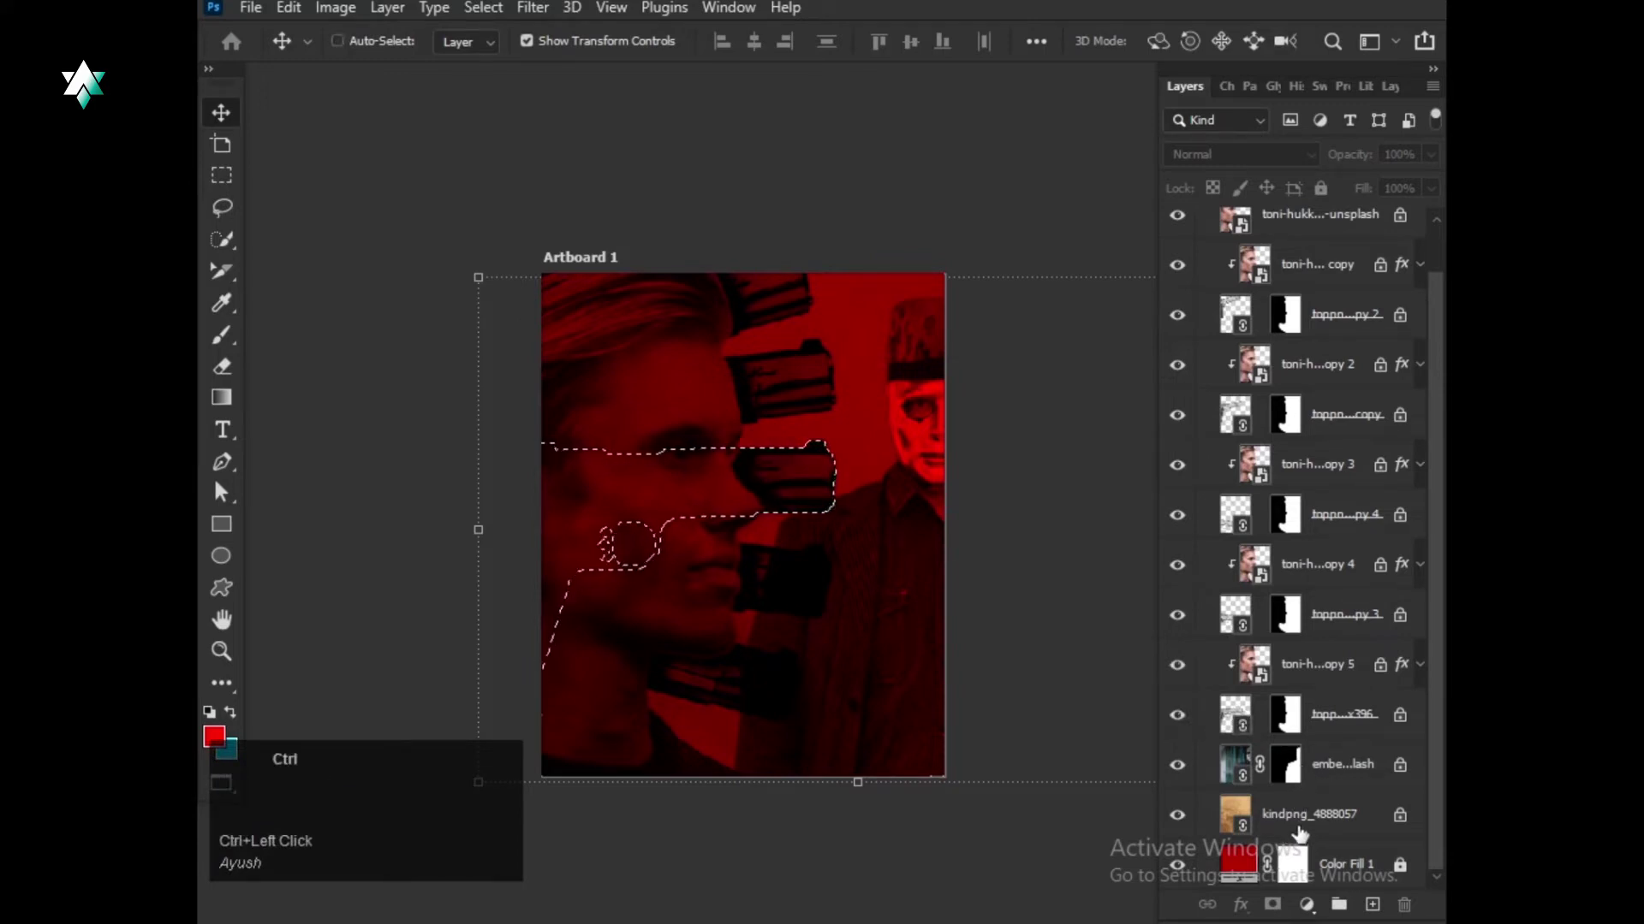
pyautogui.hotkey('ctrl', 'd')
# Load the fourth pistol's outline as a selection and paint it black on the masked man's layer mask with the Brush, then deselect.
pyautogui.click(1294, 770)
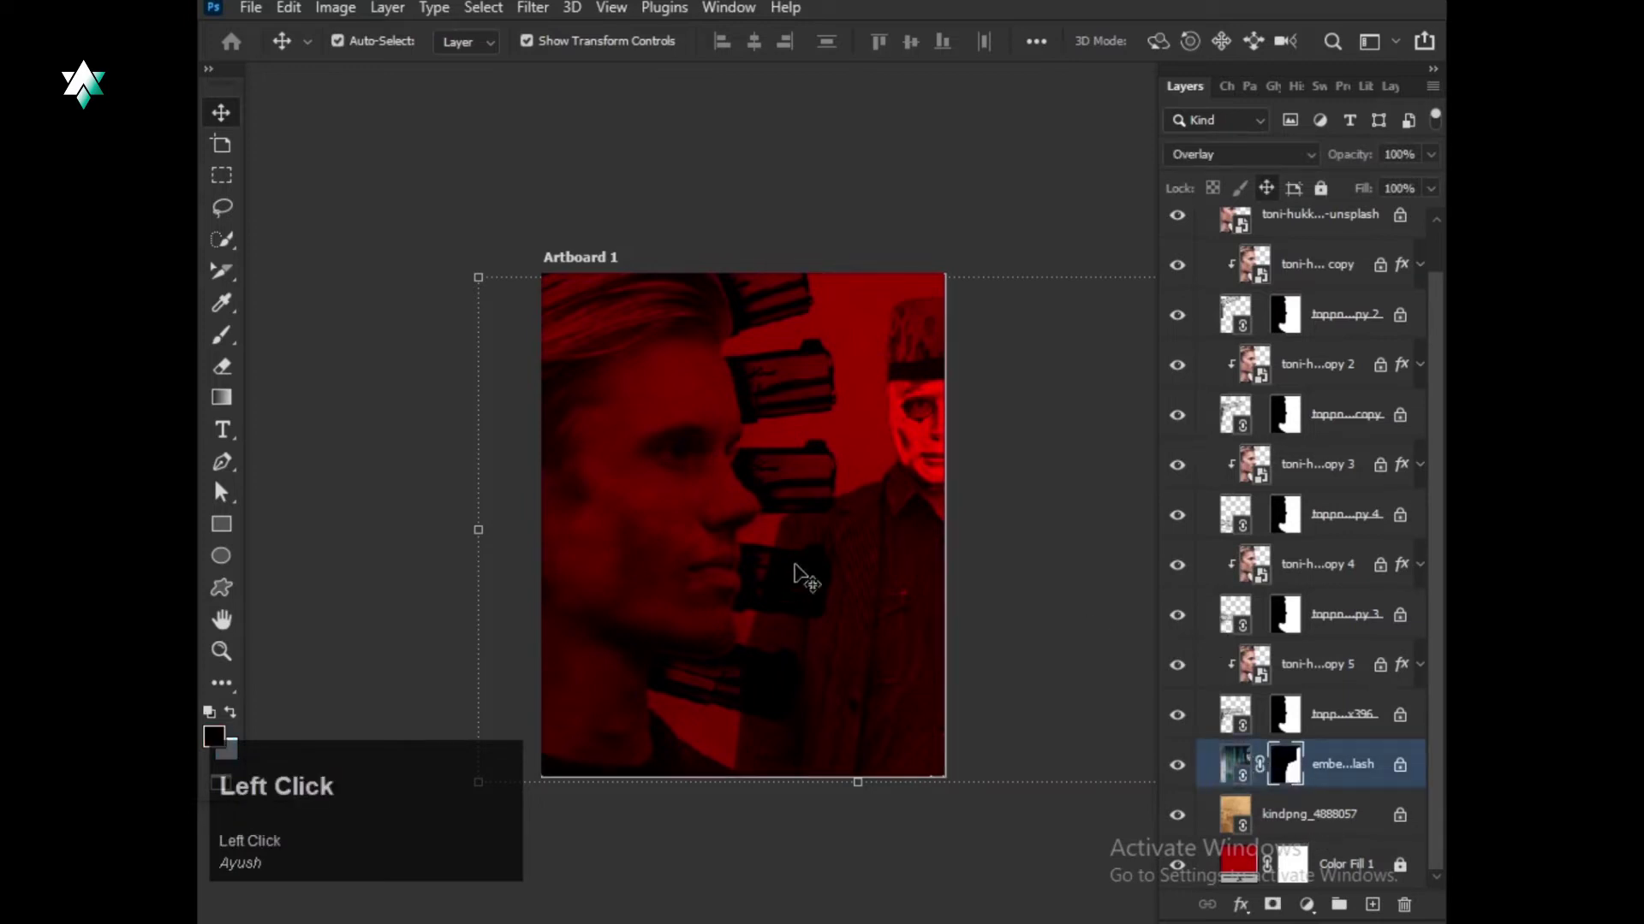
pyautogui.keyDown('ctrl'); pyautogui.click(1227, 608); pyautogui.keyUp('ctrl')
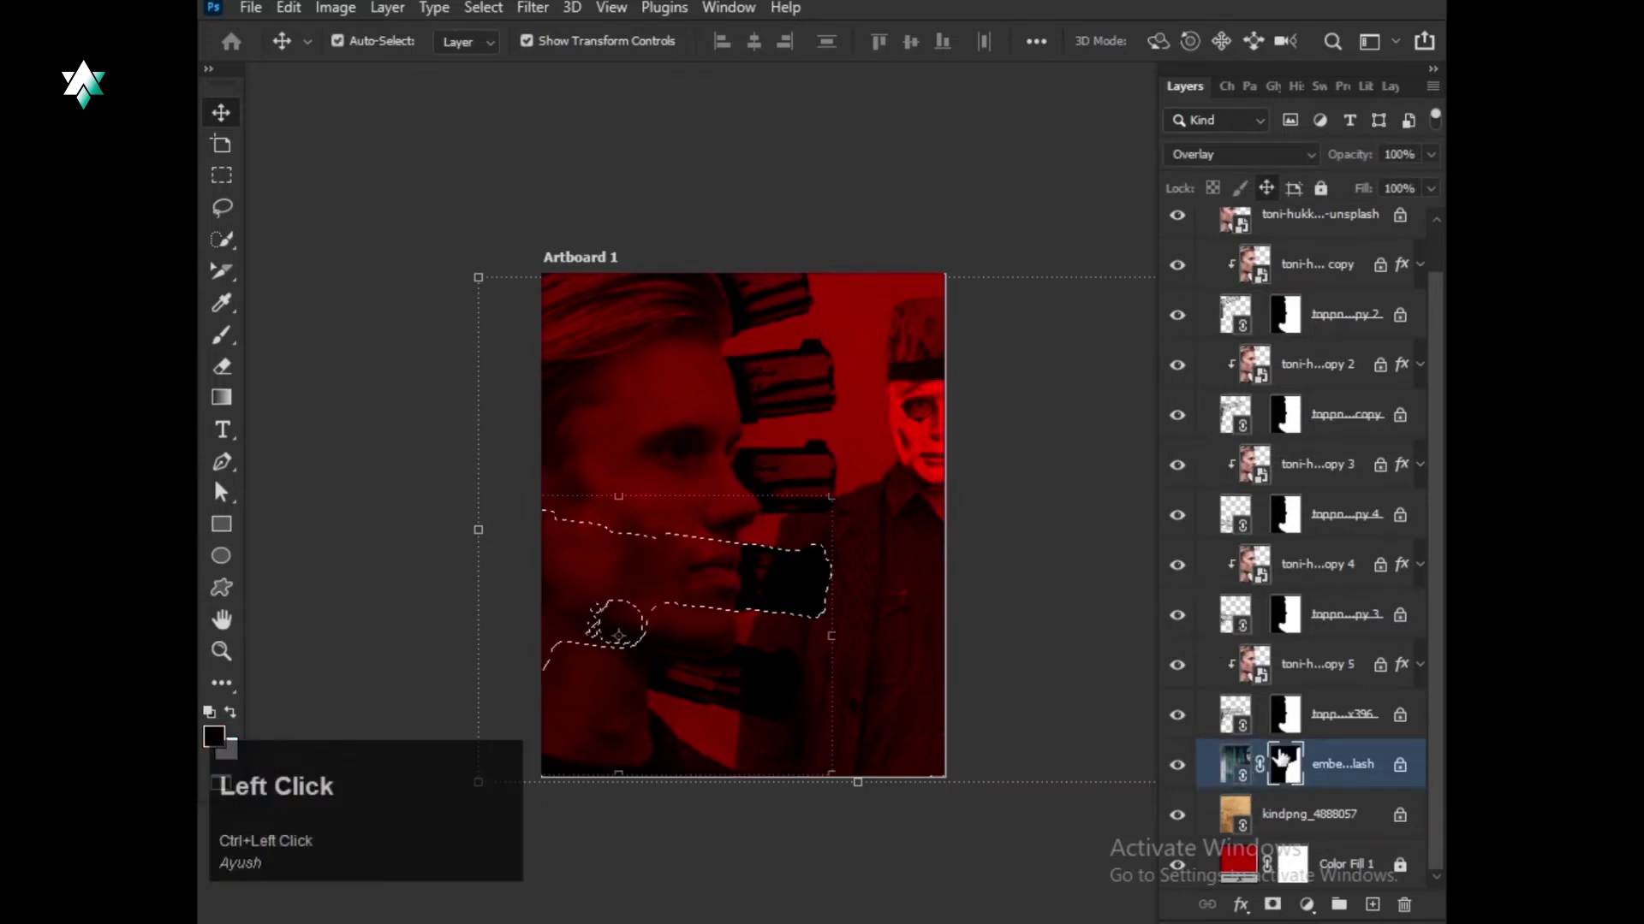
pyautogui.press('b')
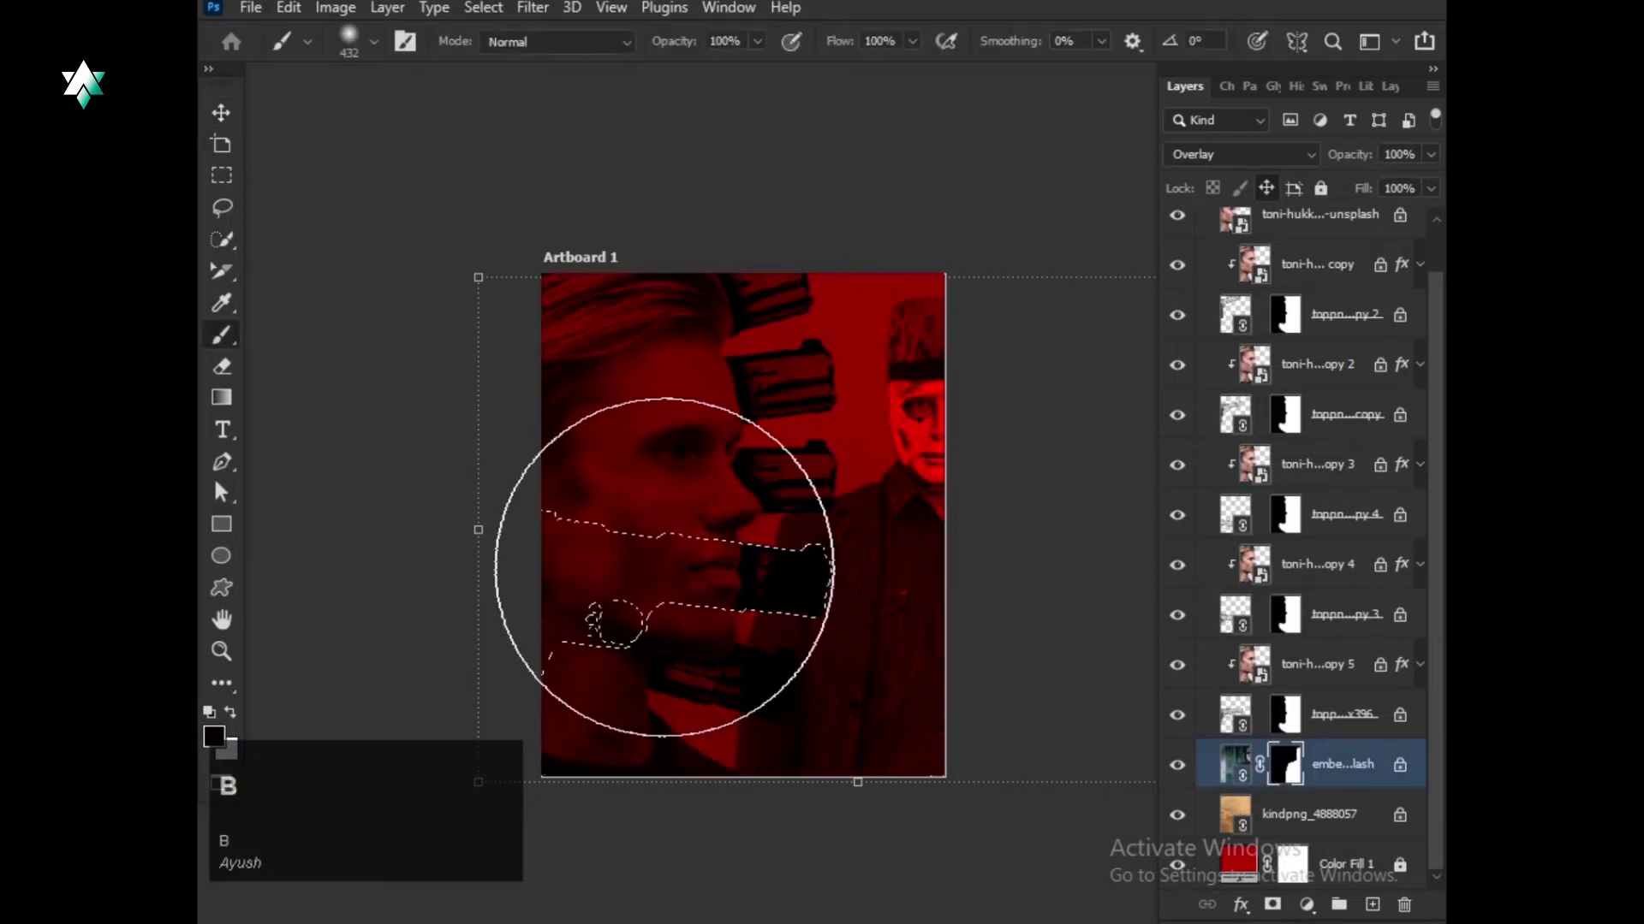
pyautogui.click(664, 568)
pyautogui.moveTo(664, 567)
pyautogui.mouseDown()
pyautogui.moveTo(846, 592)
pyautogui.moveTo(670, 605)
pyautogui.moveTo(795, 588)
pyautogui.moveTo(718, 593)
pyautogui.moveTo(768, 602)
pyautogui.mouseUp()
pyautogui.hotkey('ctrl', 'd')
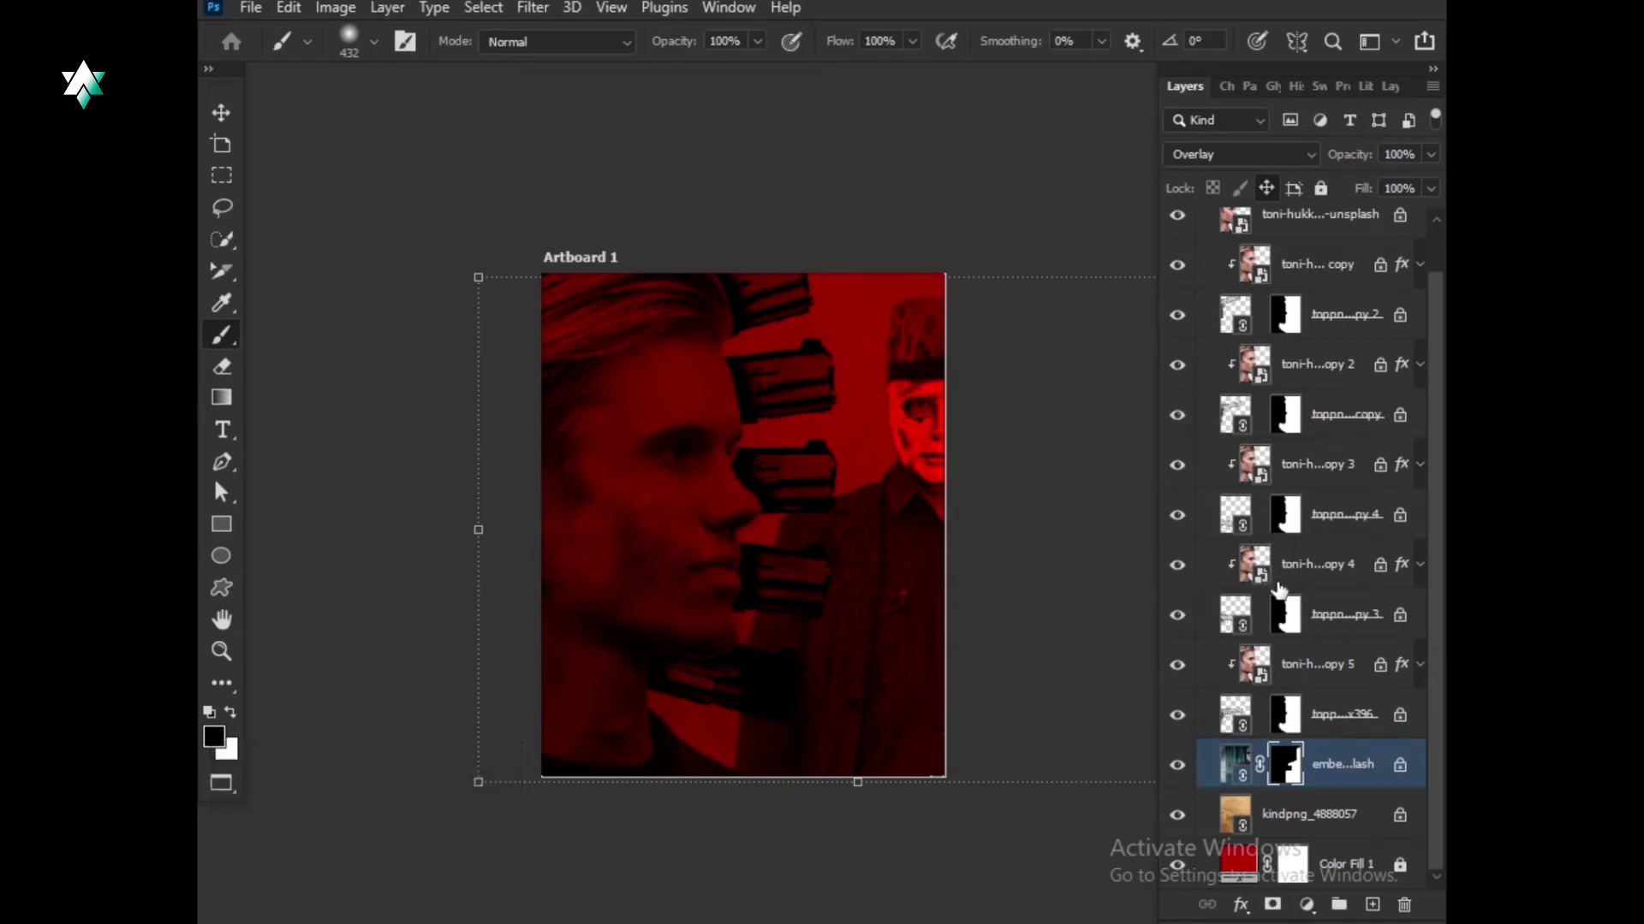
# Hide the masked man behind the lowest pistol by painting that pistol's outline black on his layer mask.
pyautogui.keyDown('ctrl'); pyautogui.click(1244, 524); pyautogui.keyUp('ctrl')
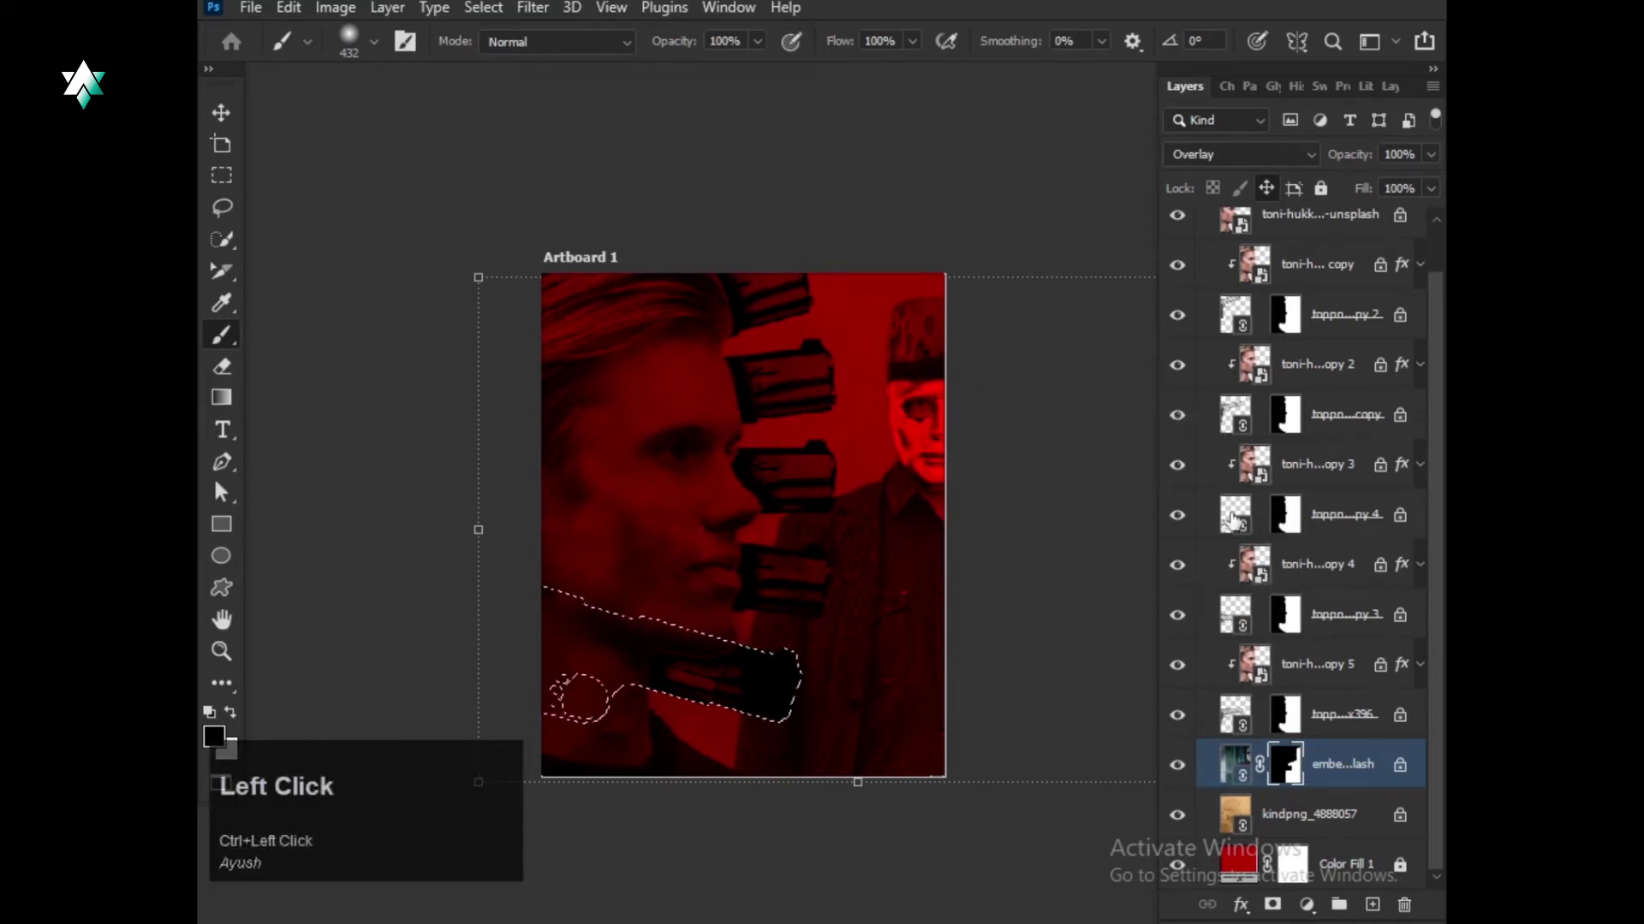
pyautogui.click(1284, 763)
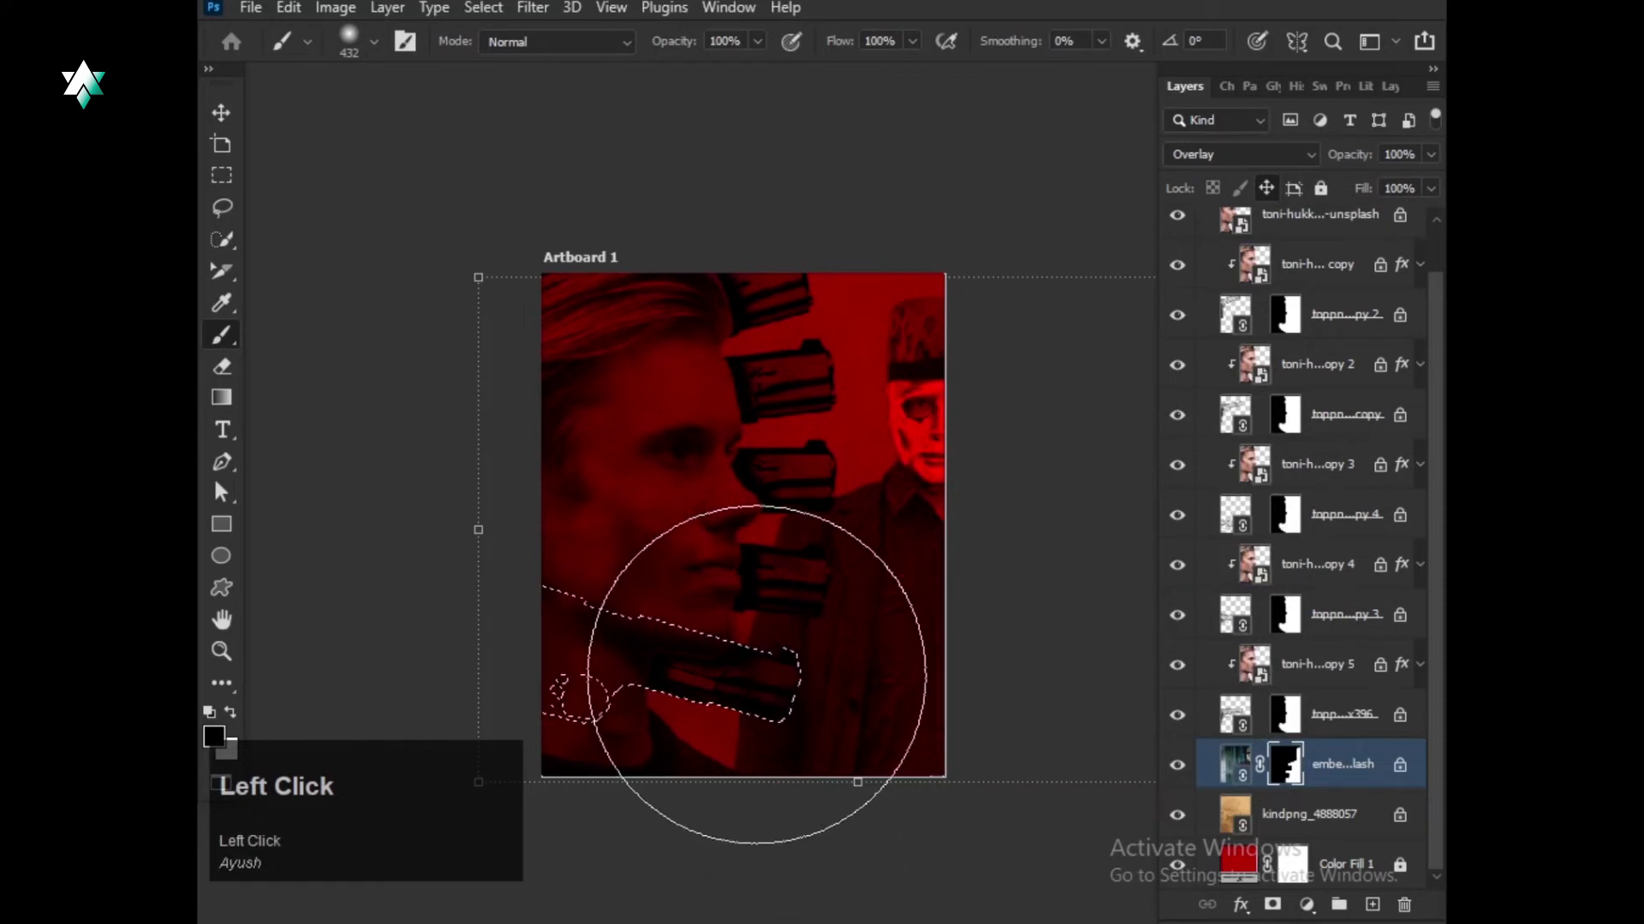
pyautogui.hotkey('ctrl', 'd')
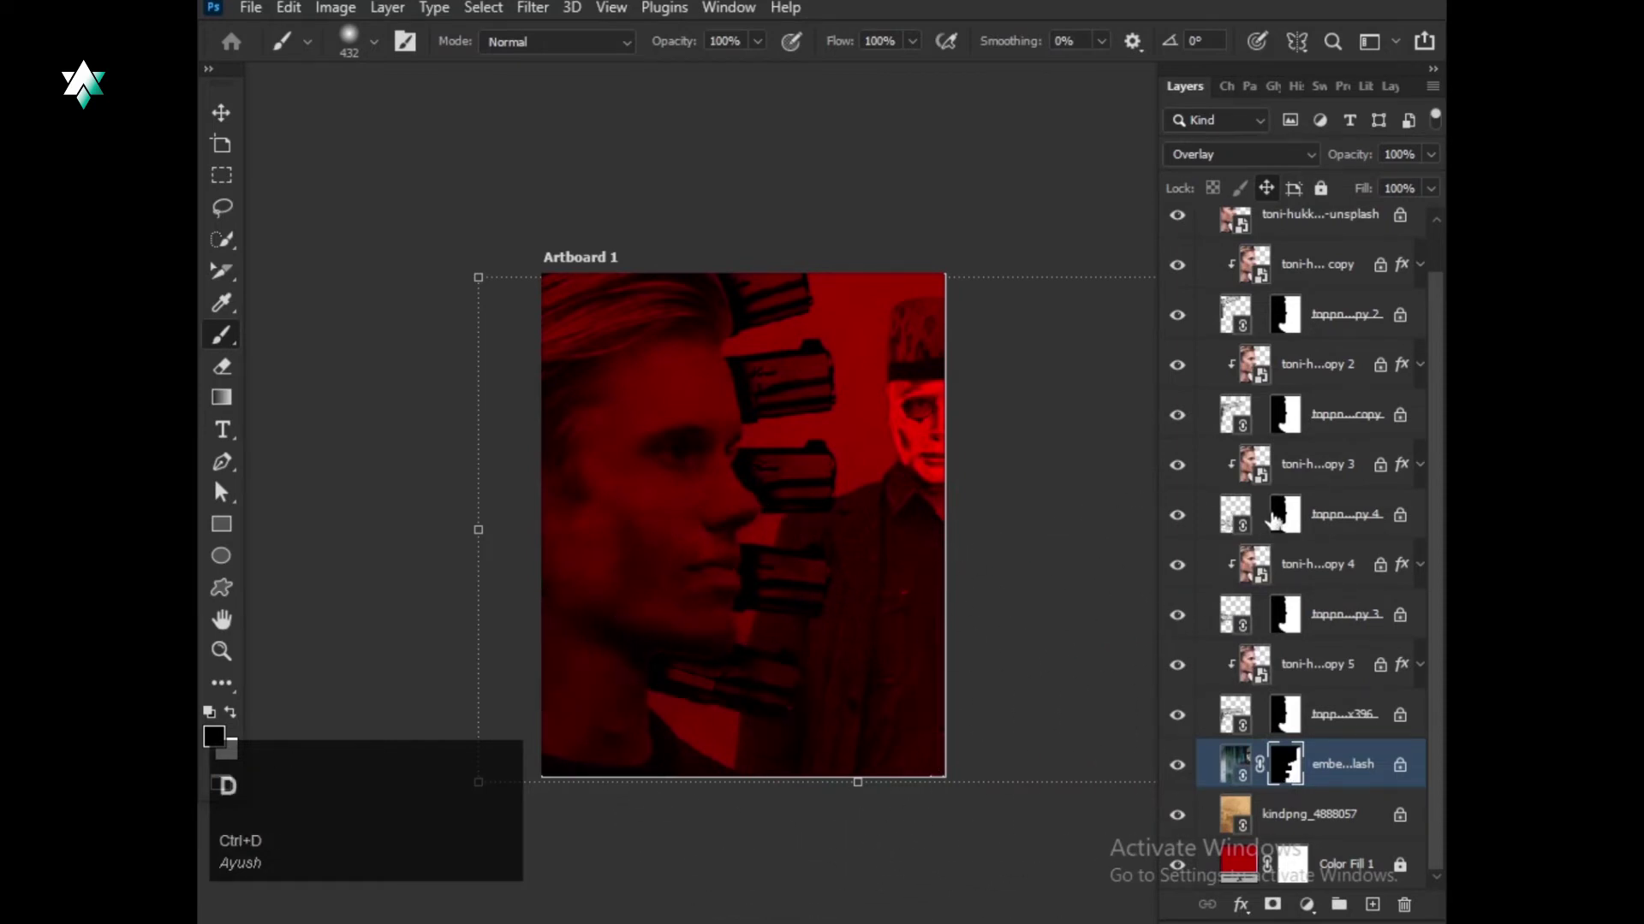
pyautogui.keyDown('ctrl'); pyautogui.click(1229, 423); pyautogui.keyUp('ctrl')
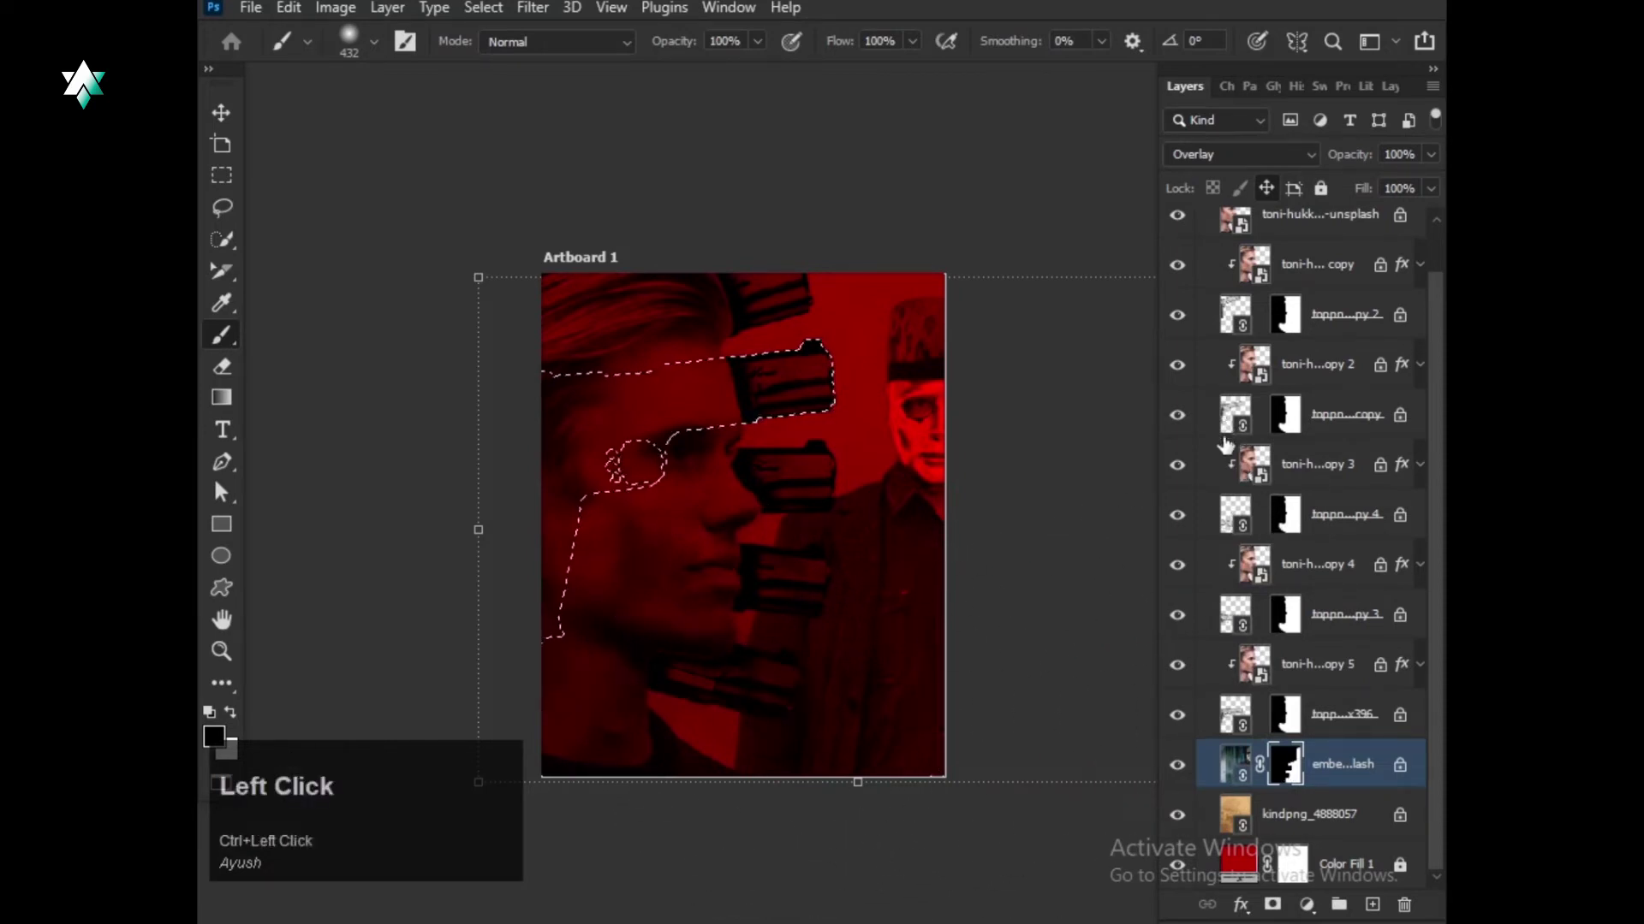
pyautogui.hotkey('ctrl', 'd')
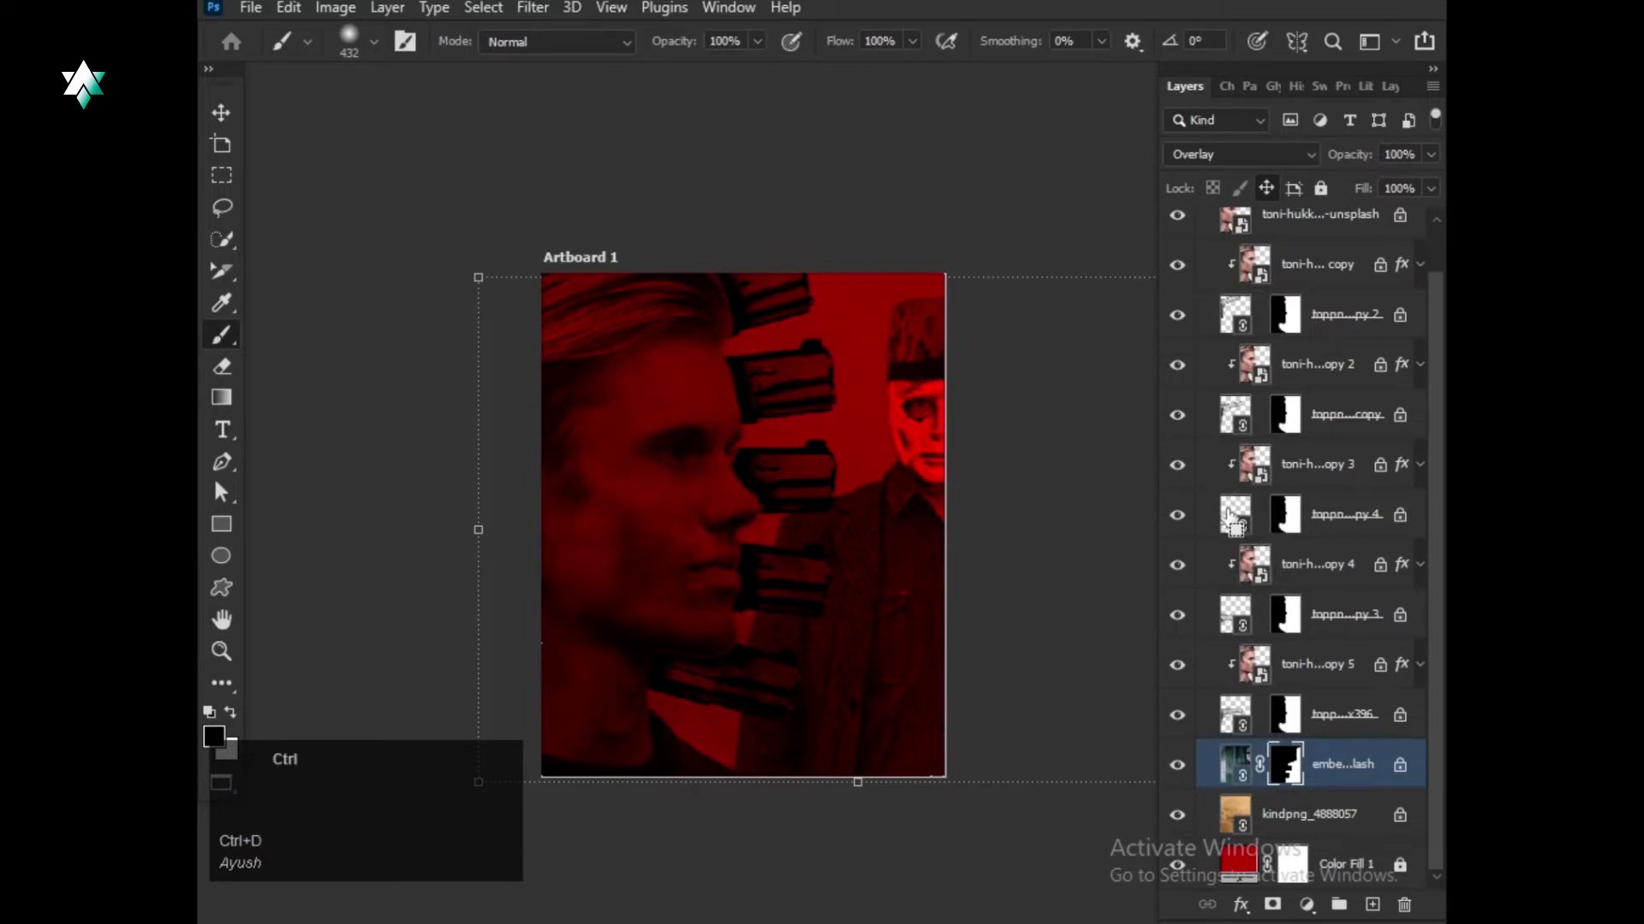
pyautogui.keyDown('ctrl'); pyautogui.click(1229, 517); pyautogui.keyUp('ctrl')
pyautogui.hotkey('ctrl', 'd')
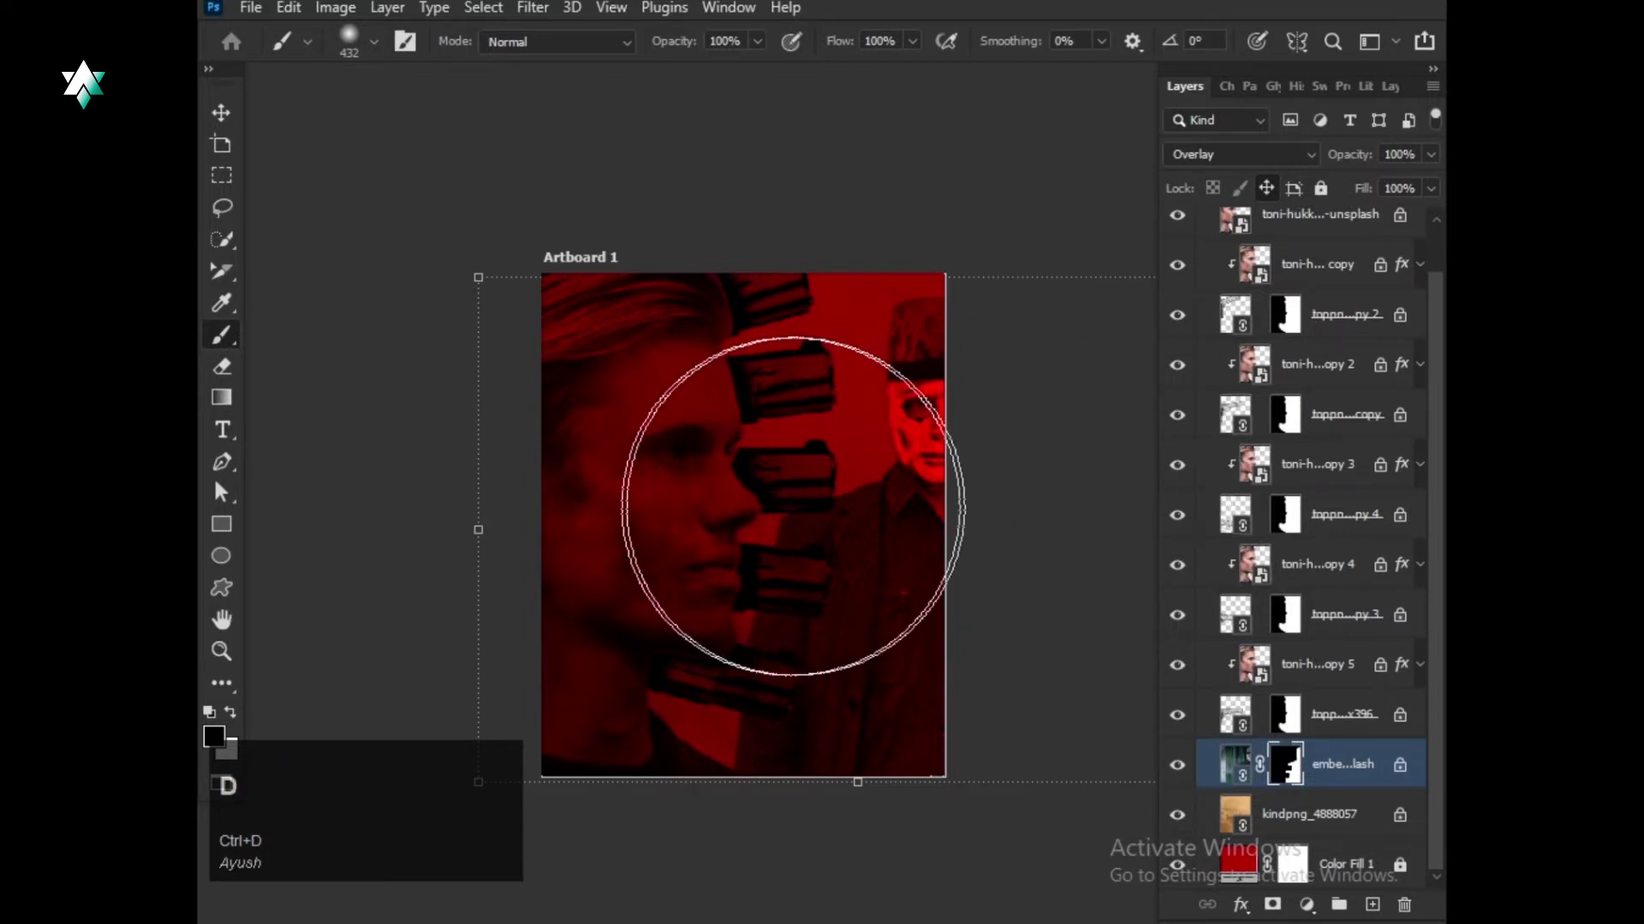
# Toggle the visibility of the individual pistol layers to check which pistol each layer holds.
pyautogui.click(1178, 465)
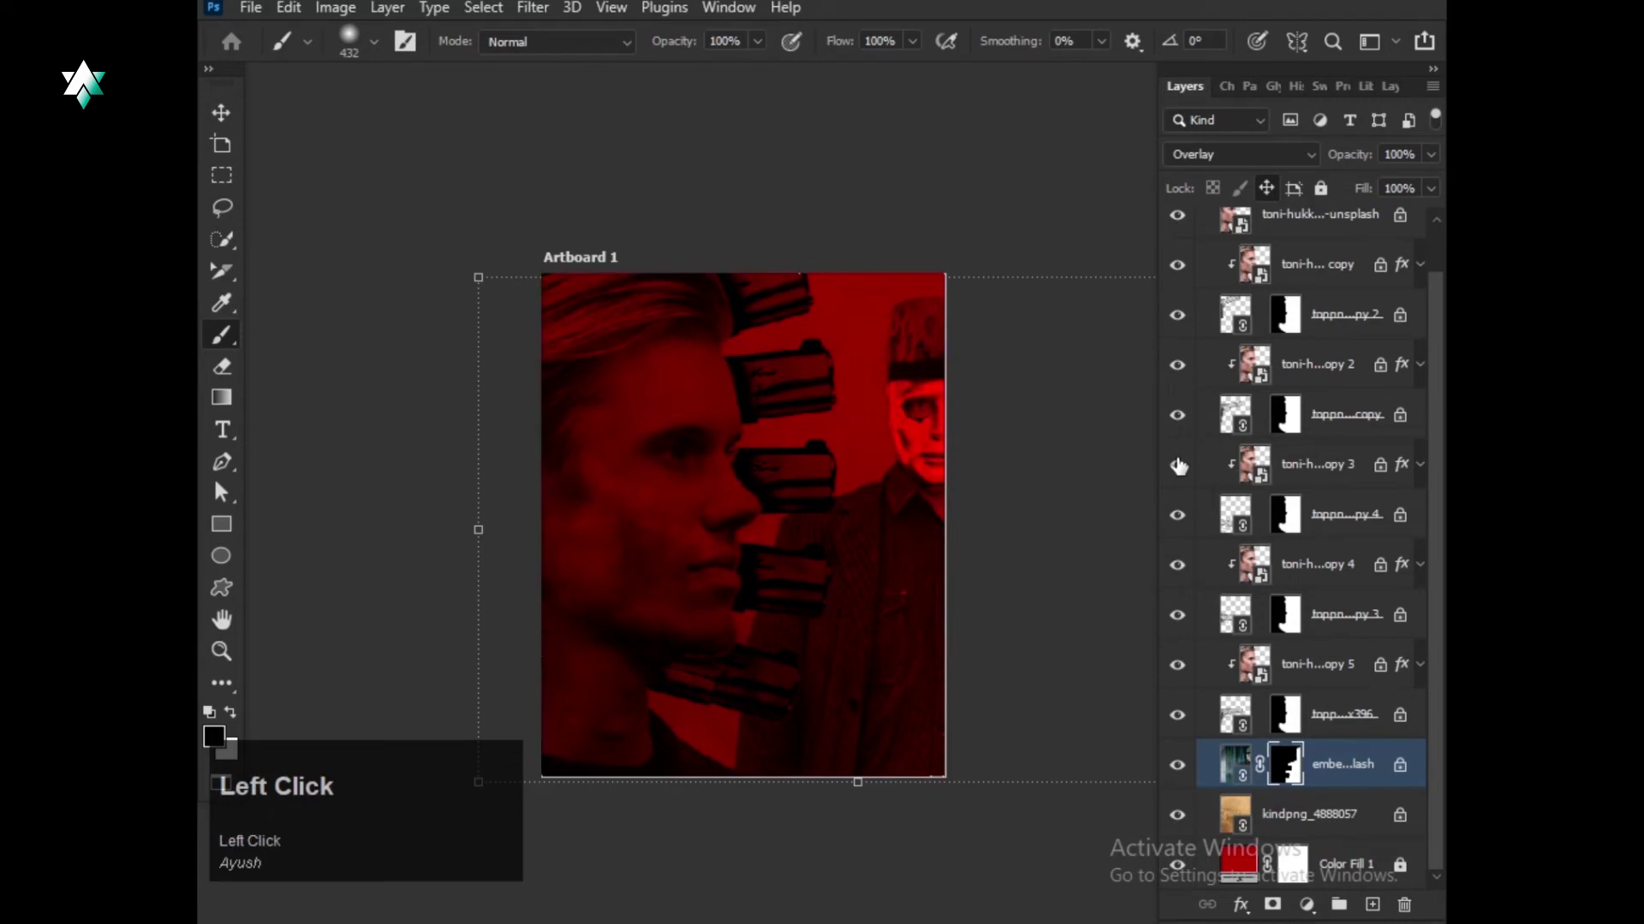
pyautogui.click(1179, 415)
pyautogui.click(1178, 415)
pyautogui.click(1178, 317)
pyautogui.click(1178, 317)
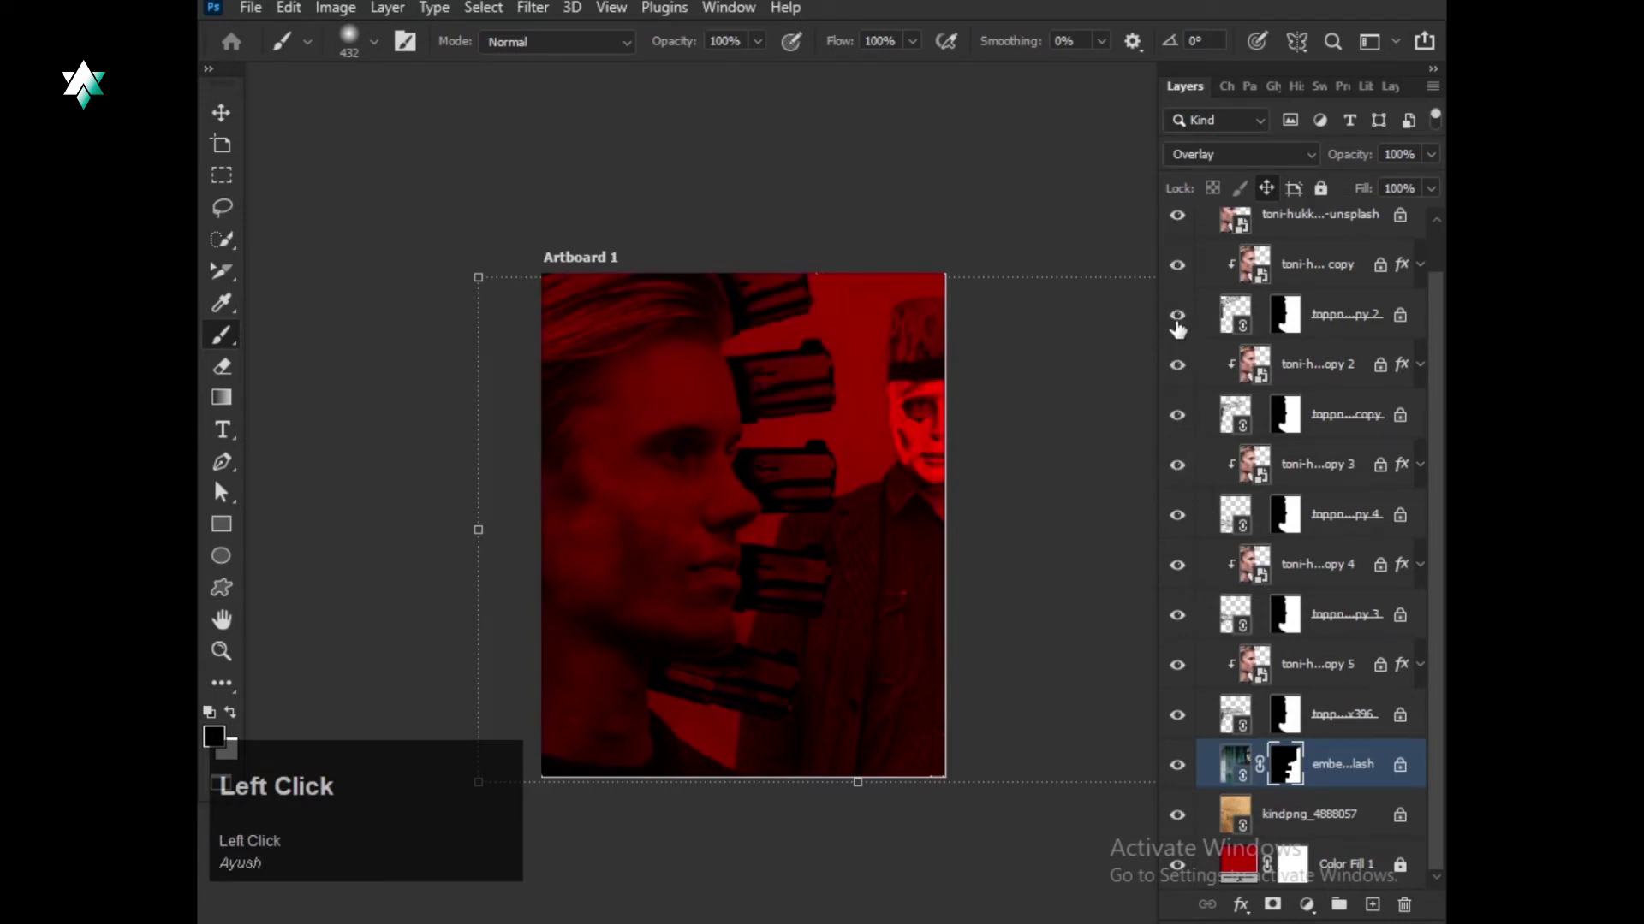
pyautogui.click(1179, 515)
pyautogui.click(1179, 515)
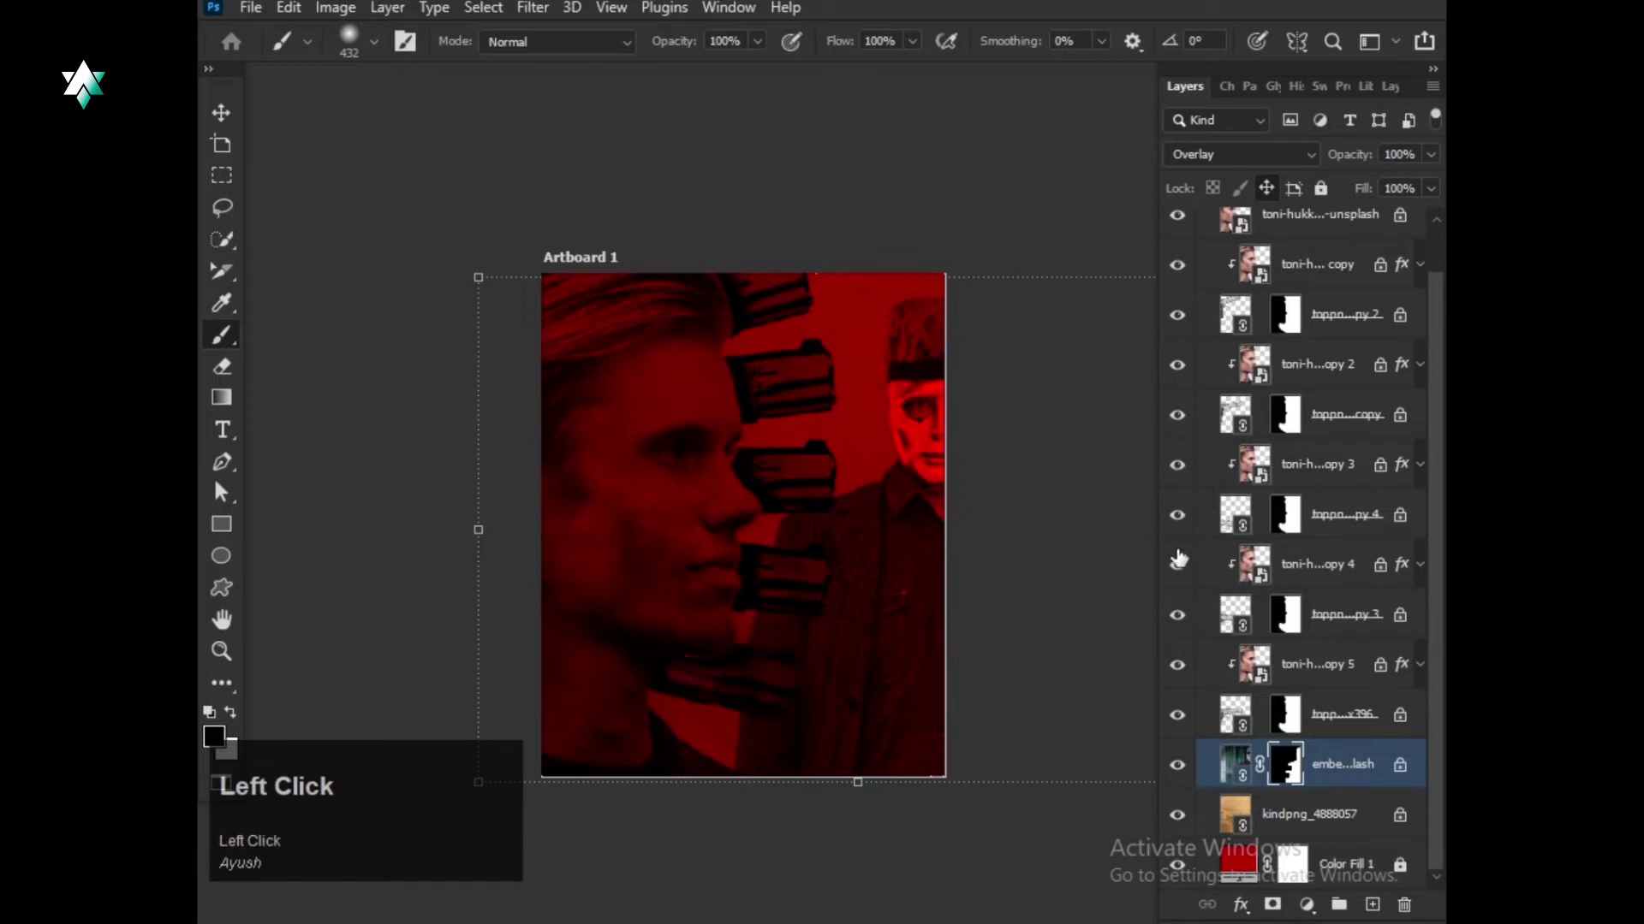
pyautogui.click(1177, 616)
pyautogui.click(1177, 617)
pyautogui.click(1177, 717)
pyautogui.click(1178, 718)
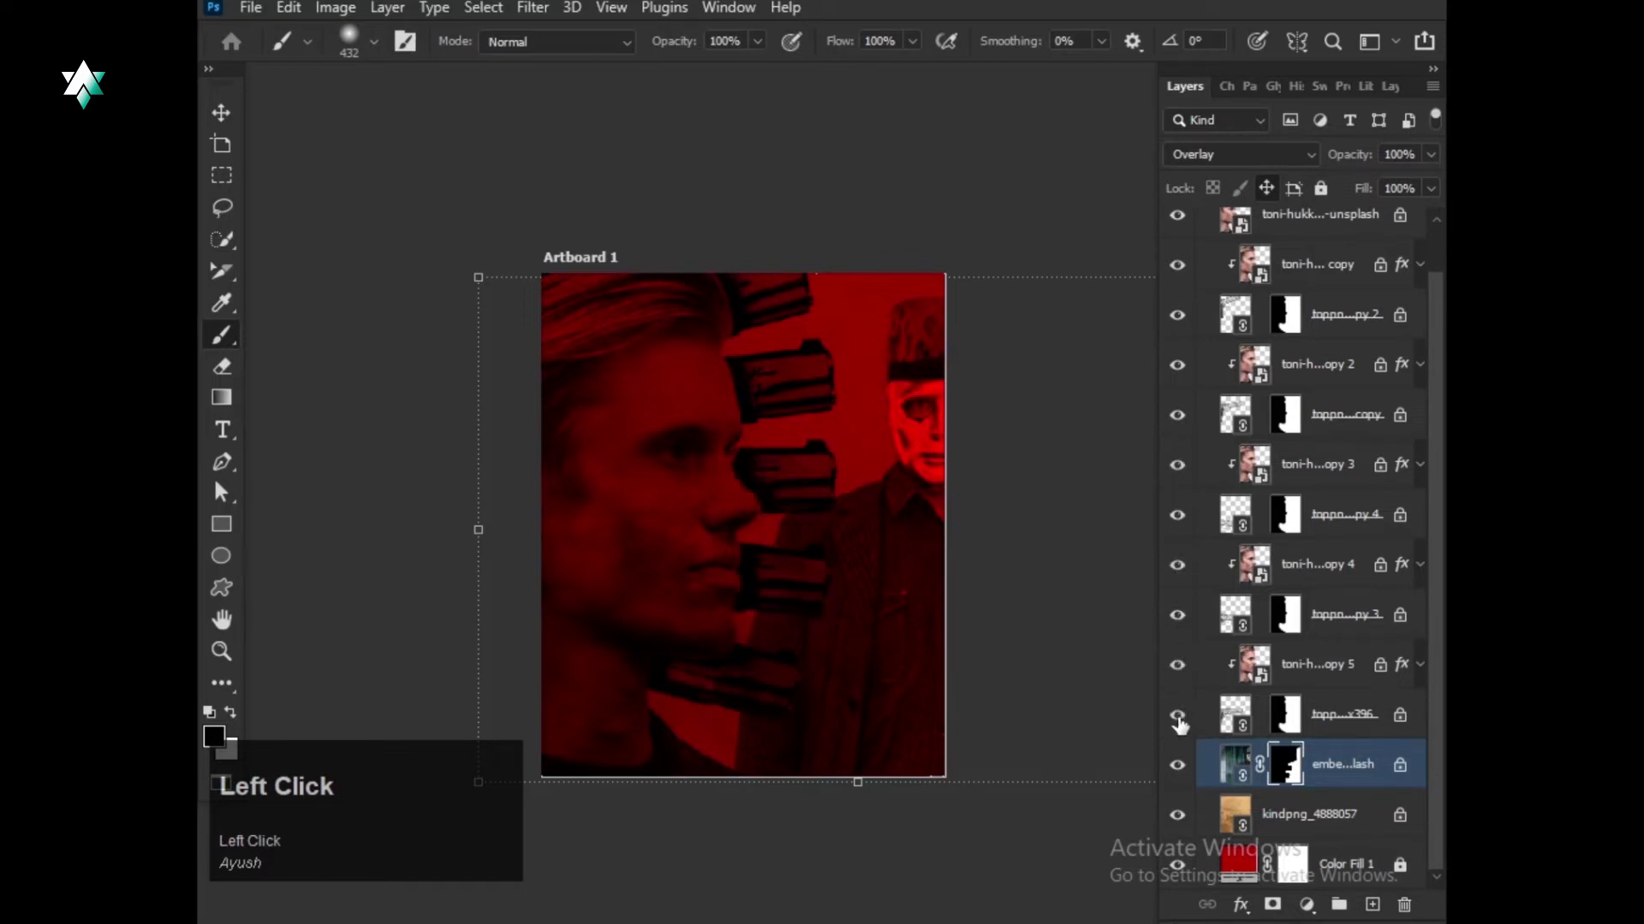
# Hide the masked man behind the middle pistol by masking out that pistol's outline, and deselect his layer.
pyautogui.keyDown('ctrl'); pyautogui.click(1238, 713); pyautogui.keyUp('ctrl')
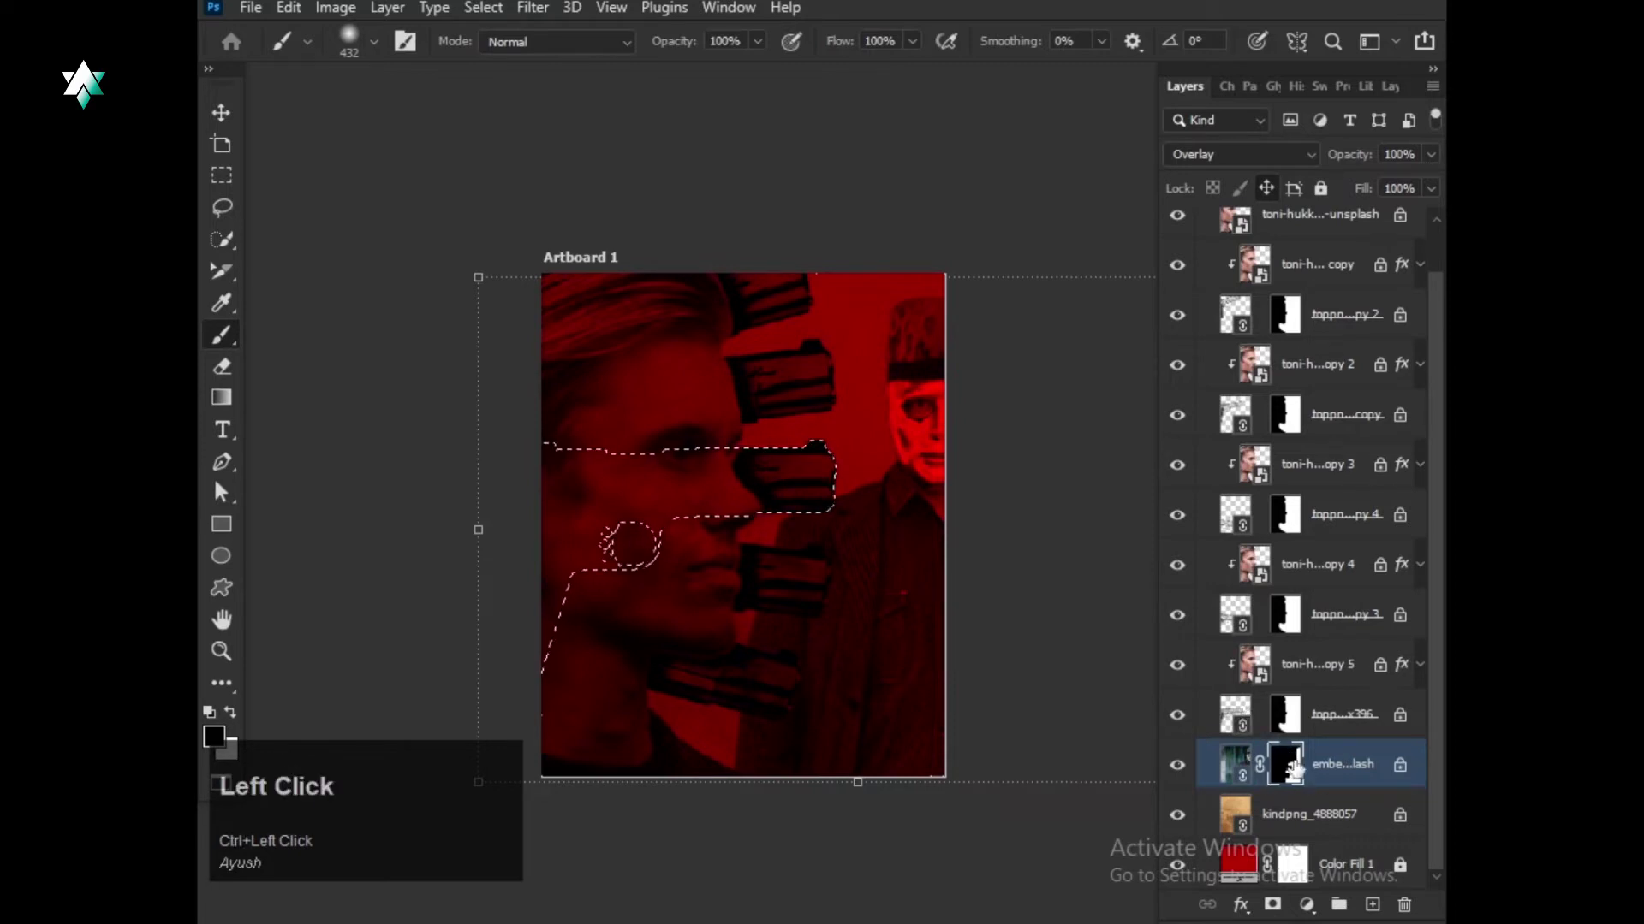
pyautogui.hotkey('ctrl', 'd')
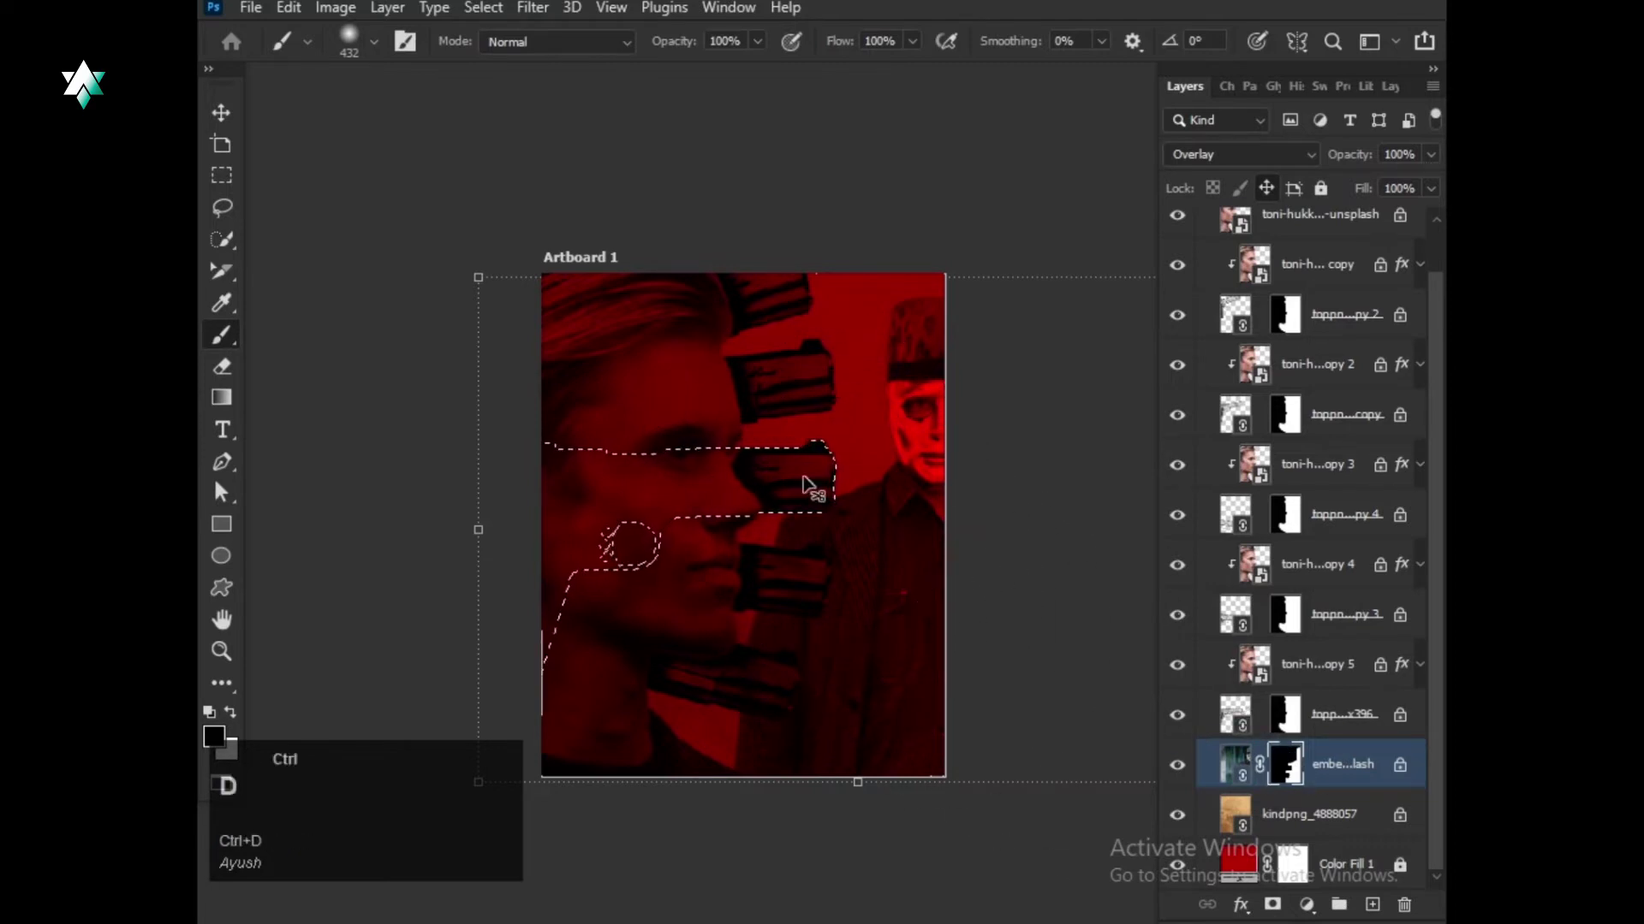
pyautogui.scroll(-1, 542, 286)
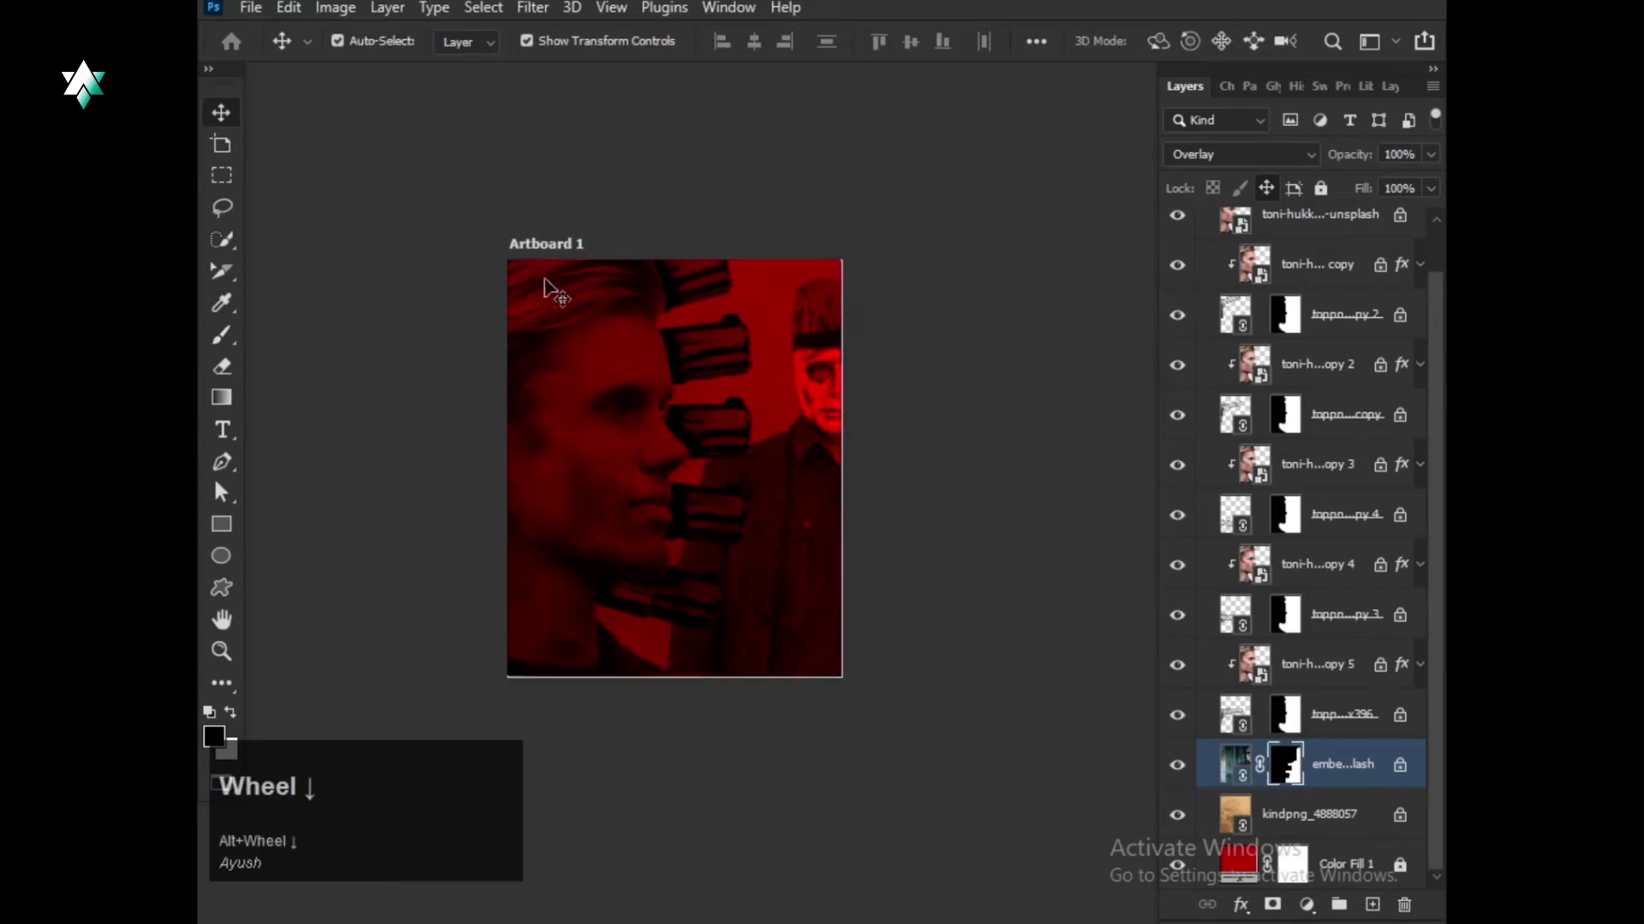
pyautogui.click(609, 342)
pyautogui.scroll(1, 616, 349)
pyautogui.click(616, 348)
pyautogui.moveTo(997, 178); pyautogui.dragTo(1037, 247)
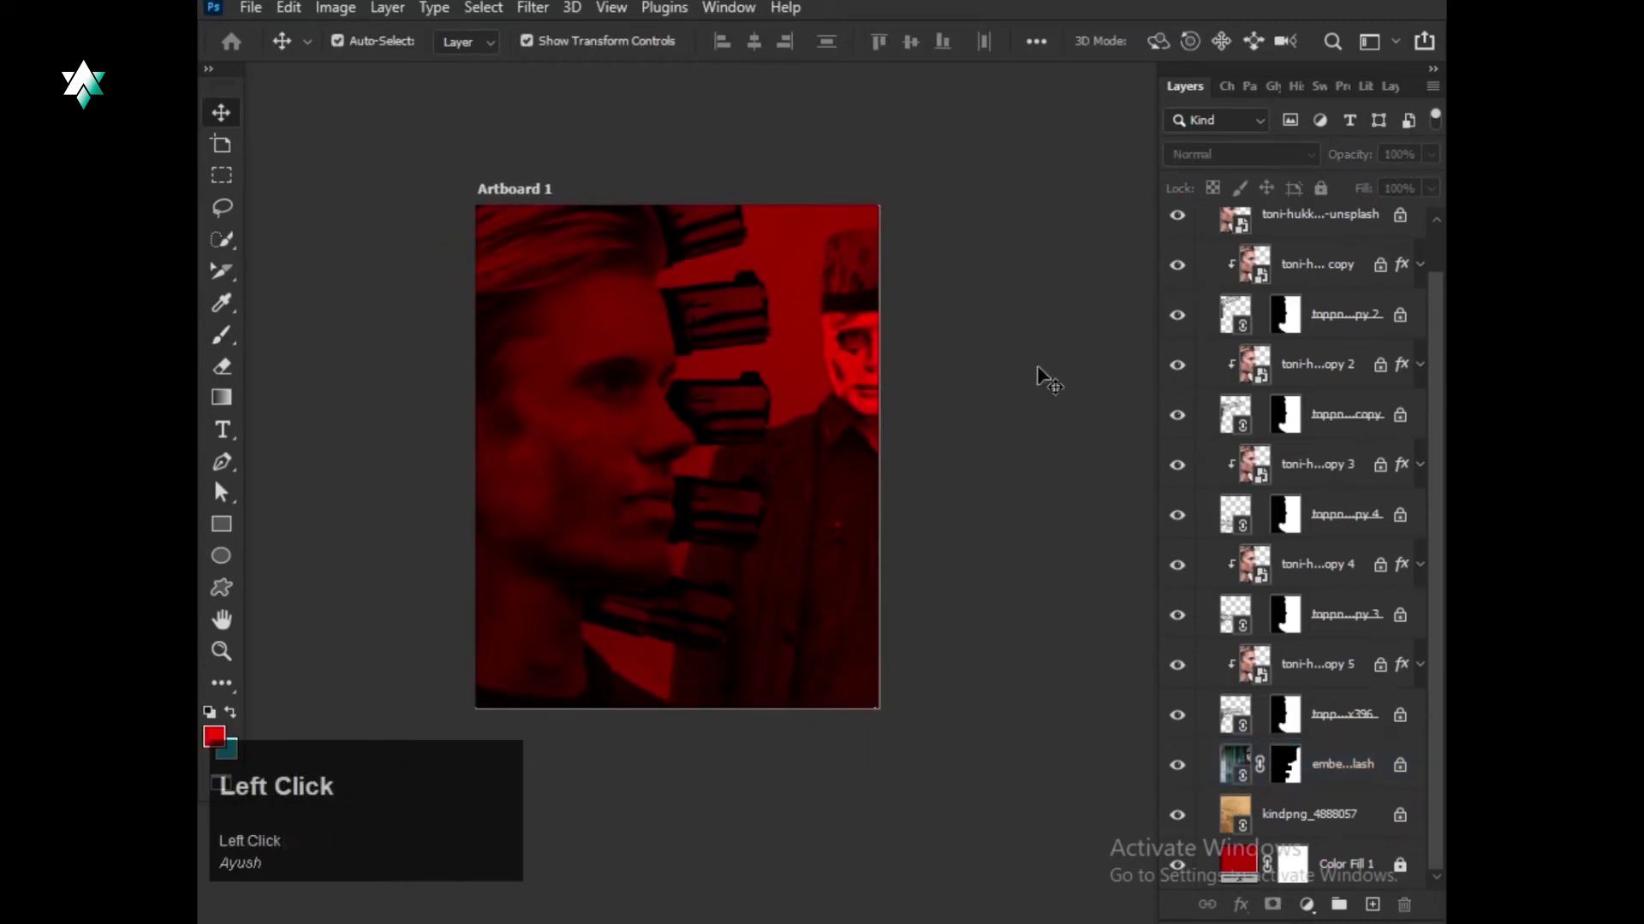
pyautogui.scroll(1, 973, 544)
pyautogui.click(967, 554)
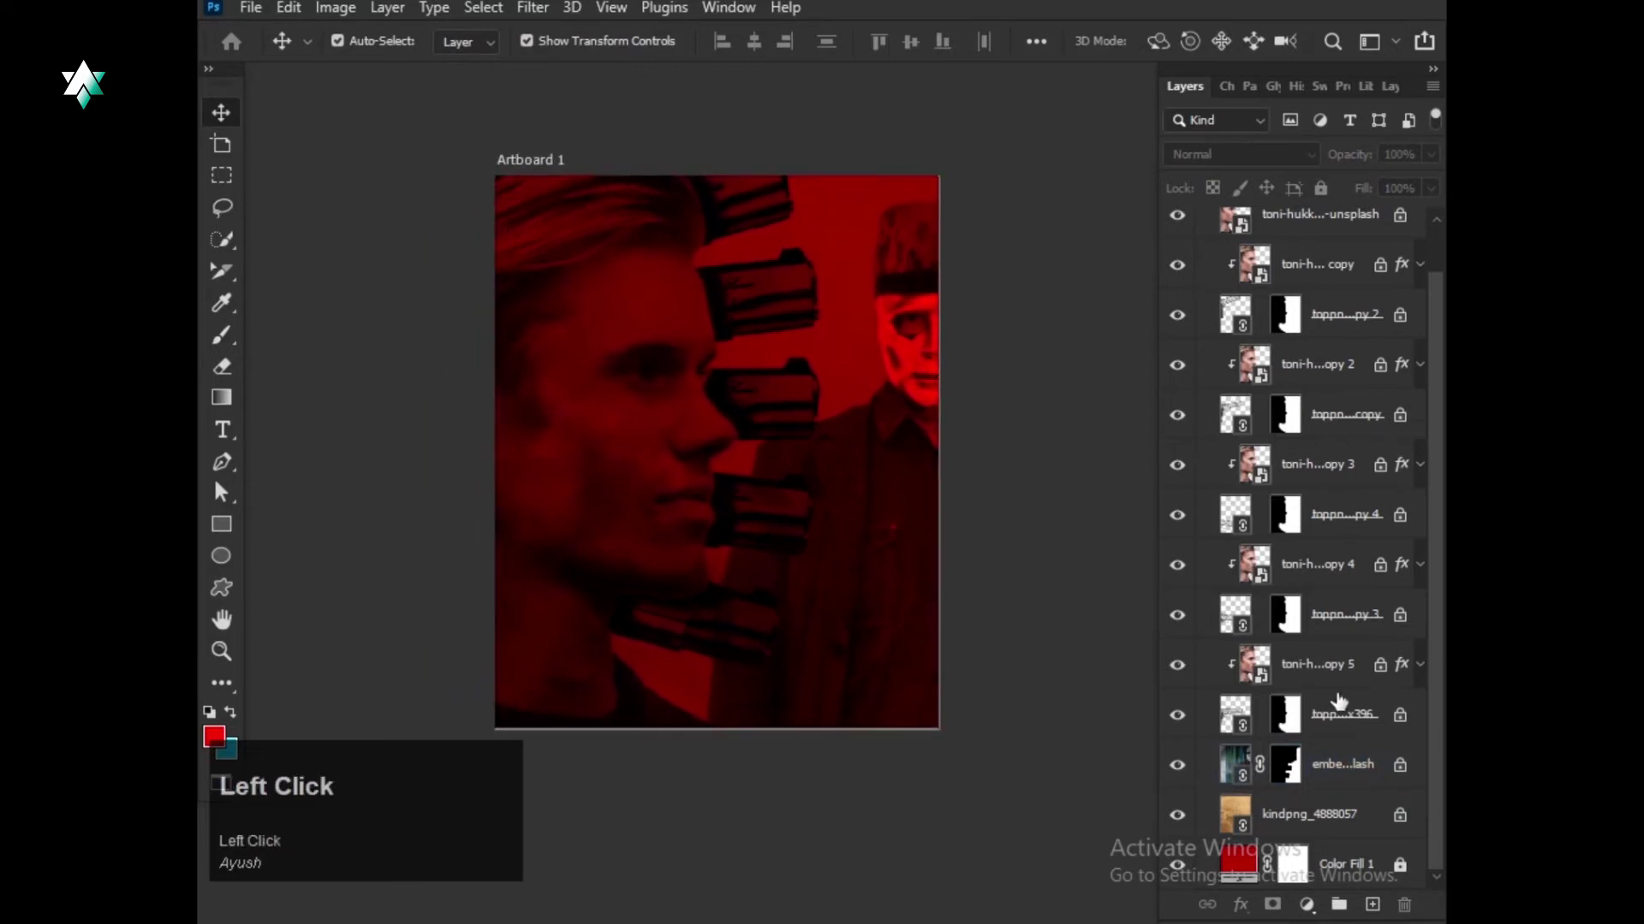
# Enlarge the paper texture layer above the red fill to 36.40% and reposition it so it covers the artboard.
pyautogui.click(1306, 812)
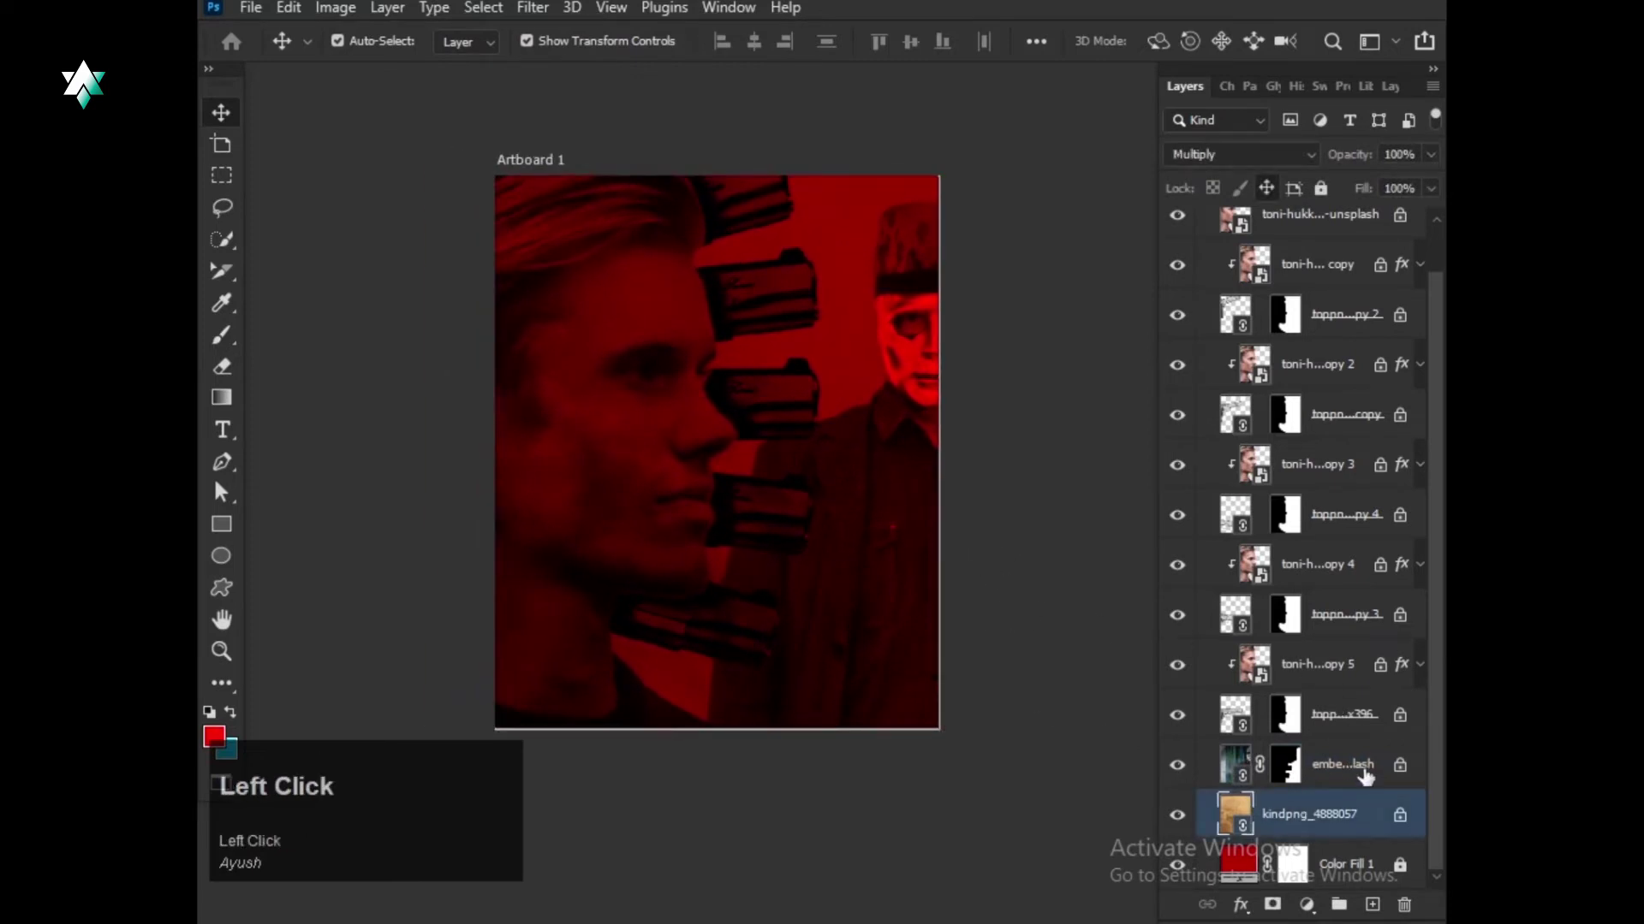
pyautogui.moveTo(822, 505); pyautogui.dragTo(877, 514)
pyautogui.scroll(-3, 876, 513)
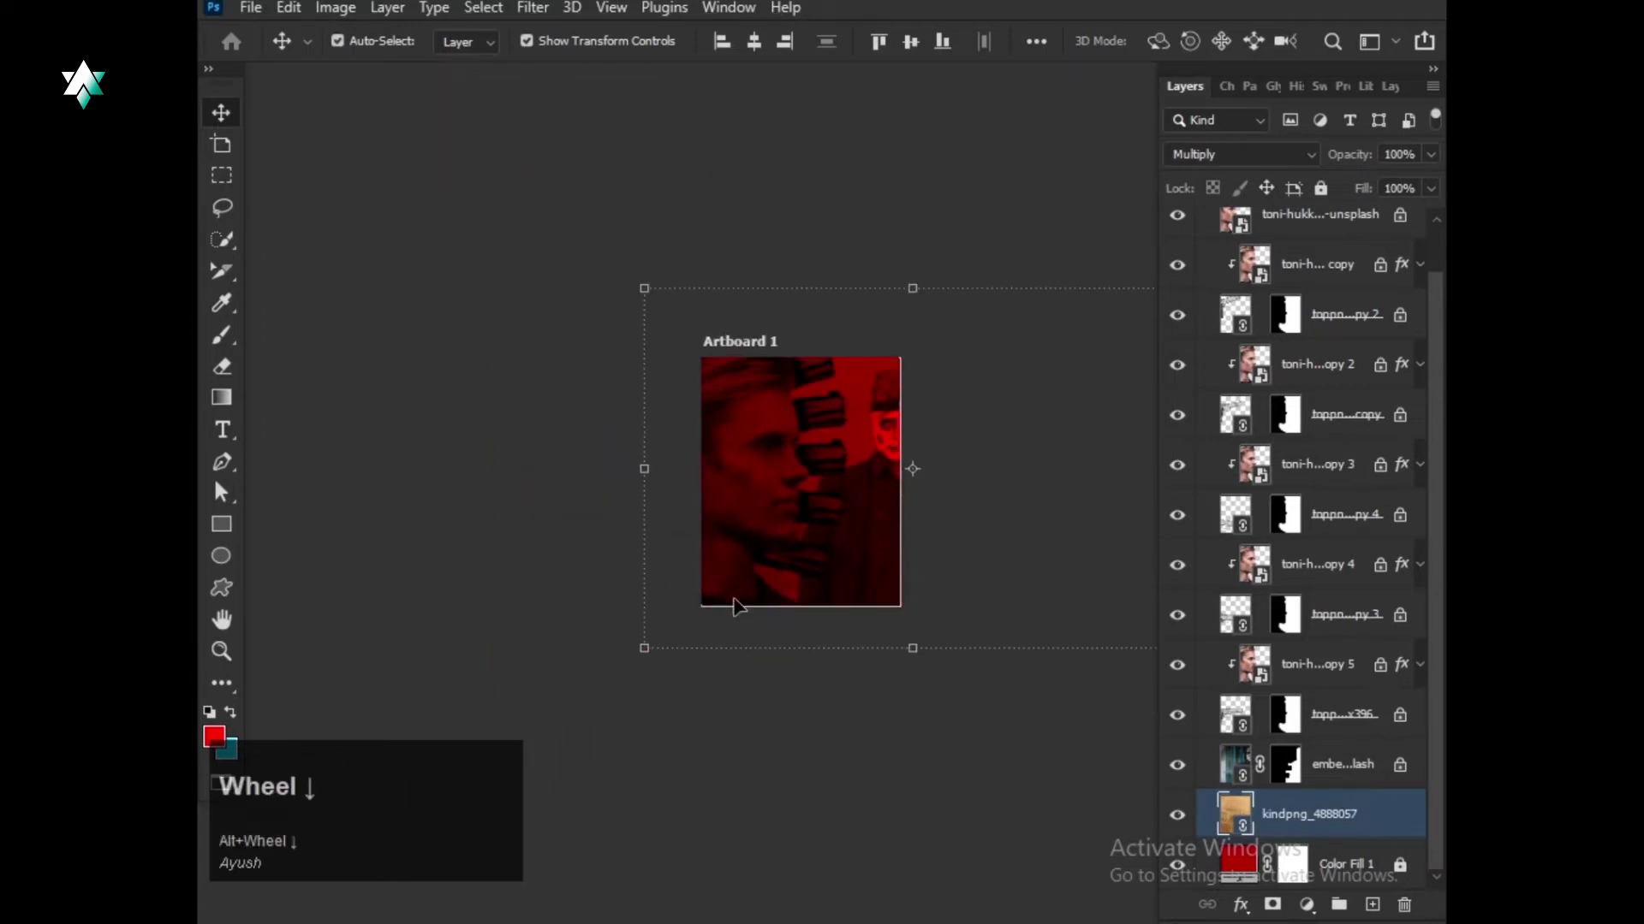
pyautogui.click(645, 645)
pyautogui.moveTo(644, 644); pyautogui.dragTo(509, 700)
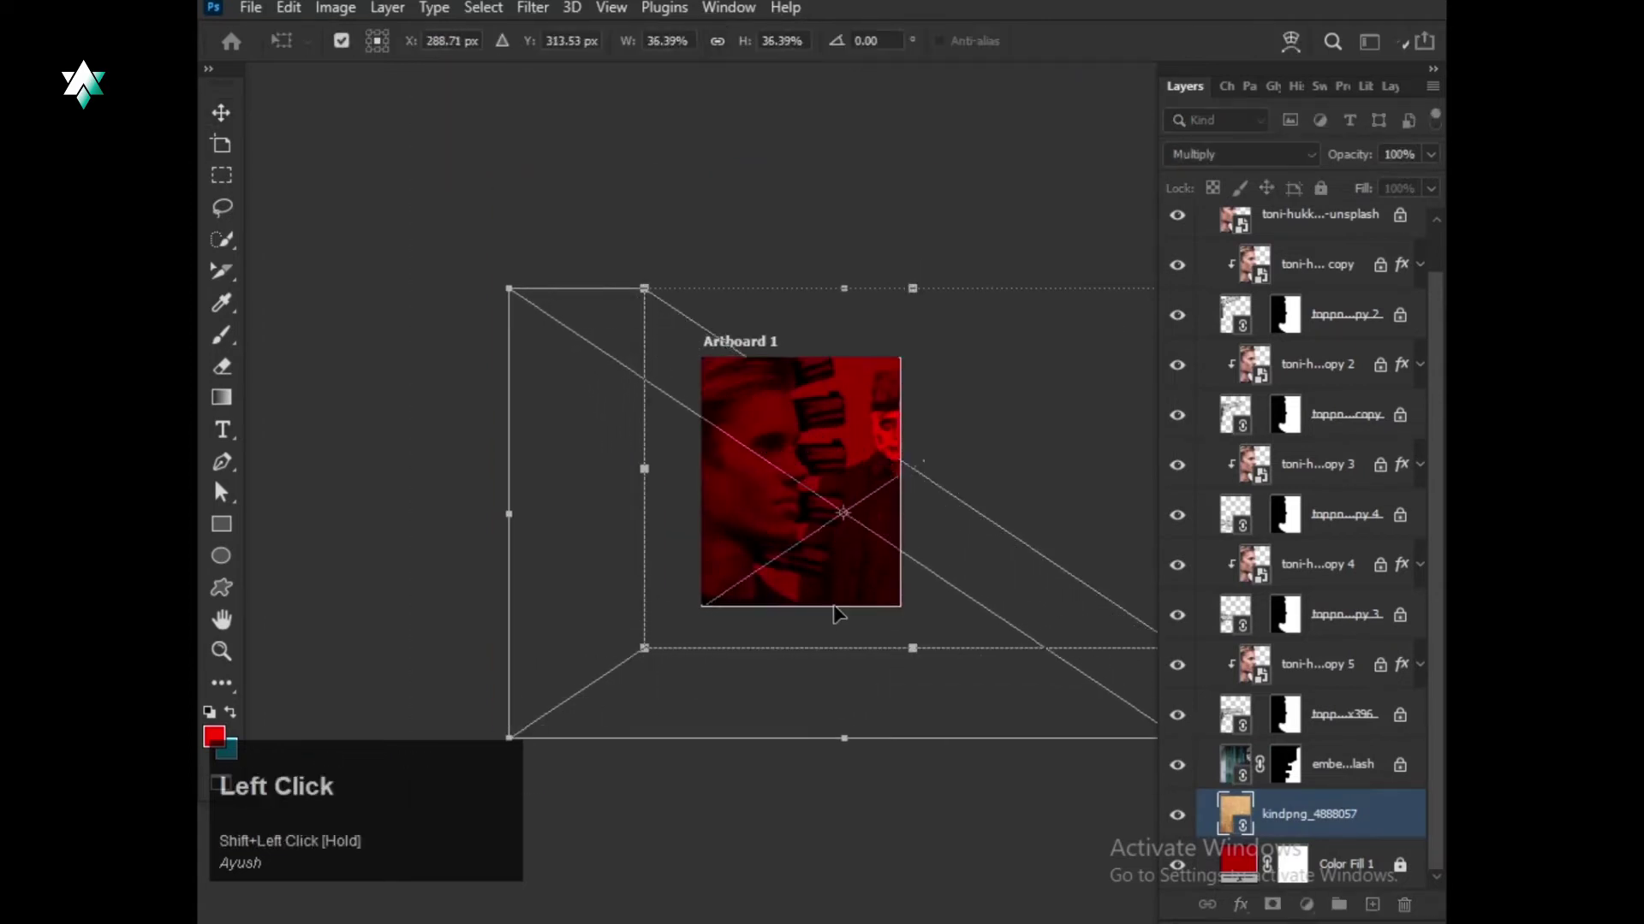
pyautogui.moveTo(837, 616); pyautogui.dragTo(960, 501)
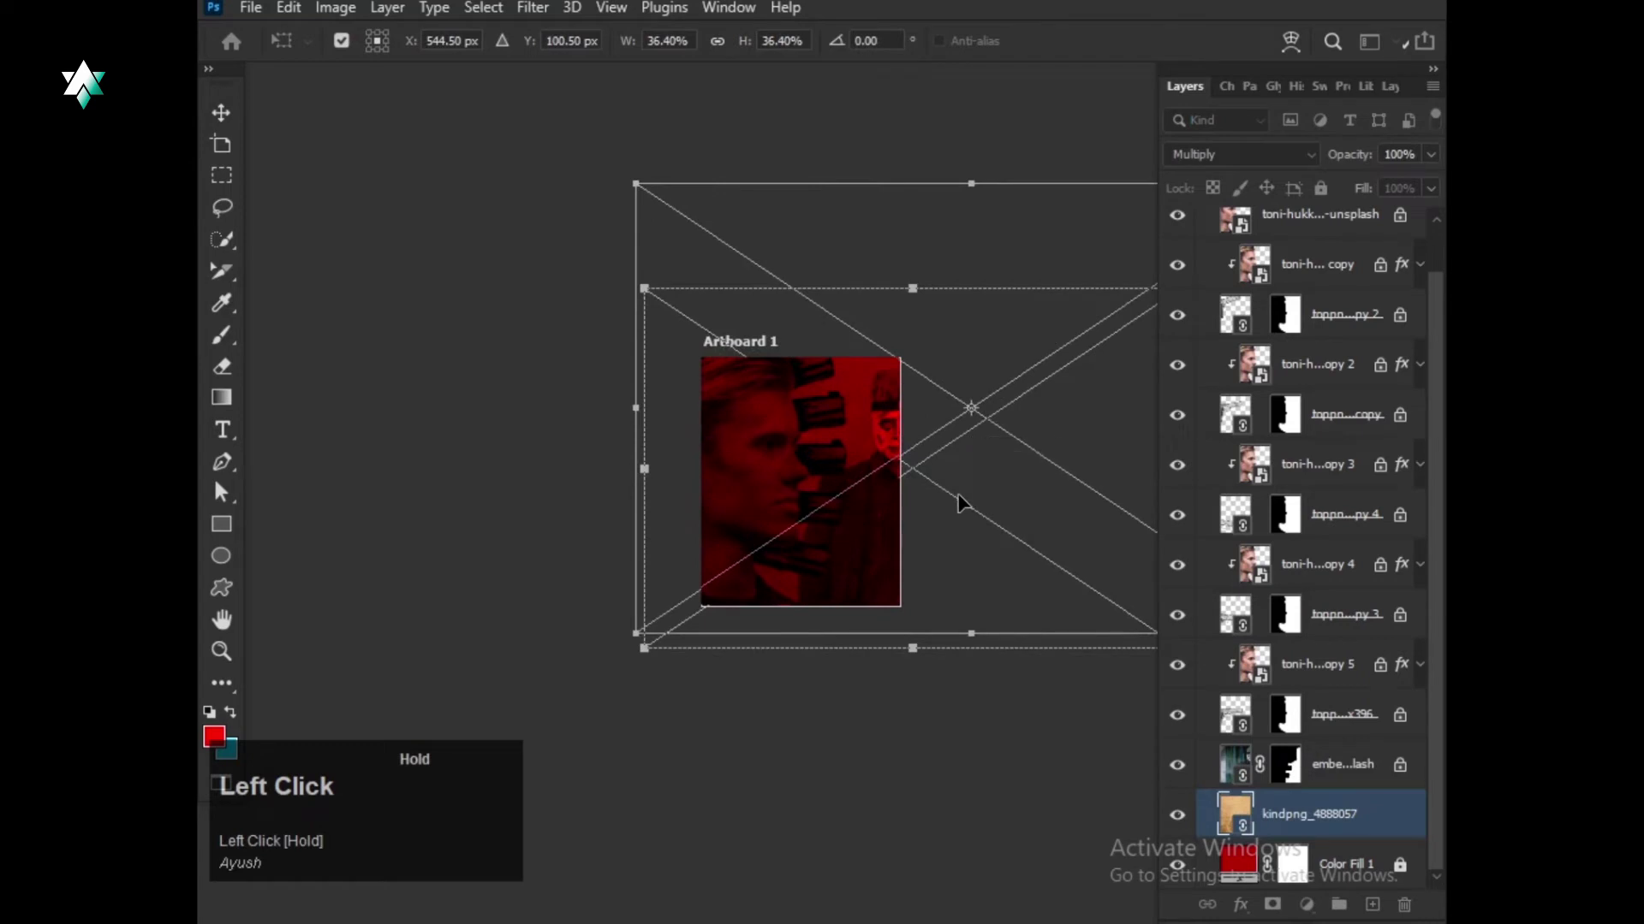
pyautogui.press('Return')
pyautogui.scroll(4, 891, 528)
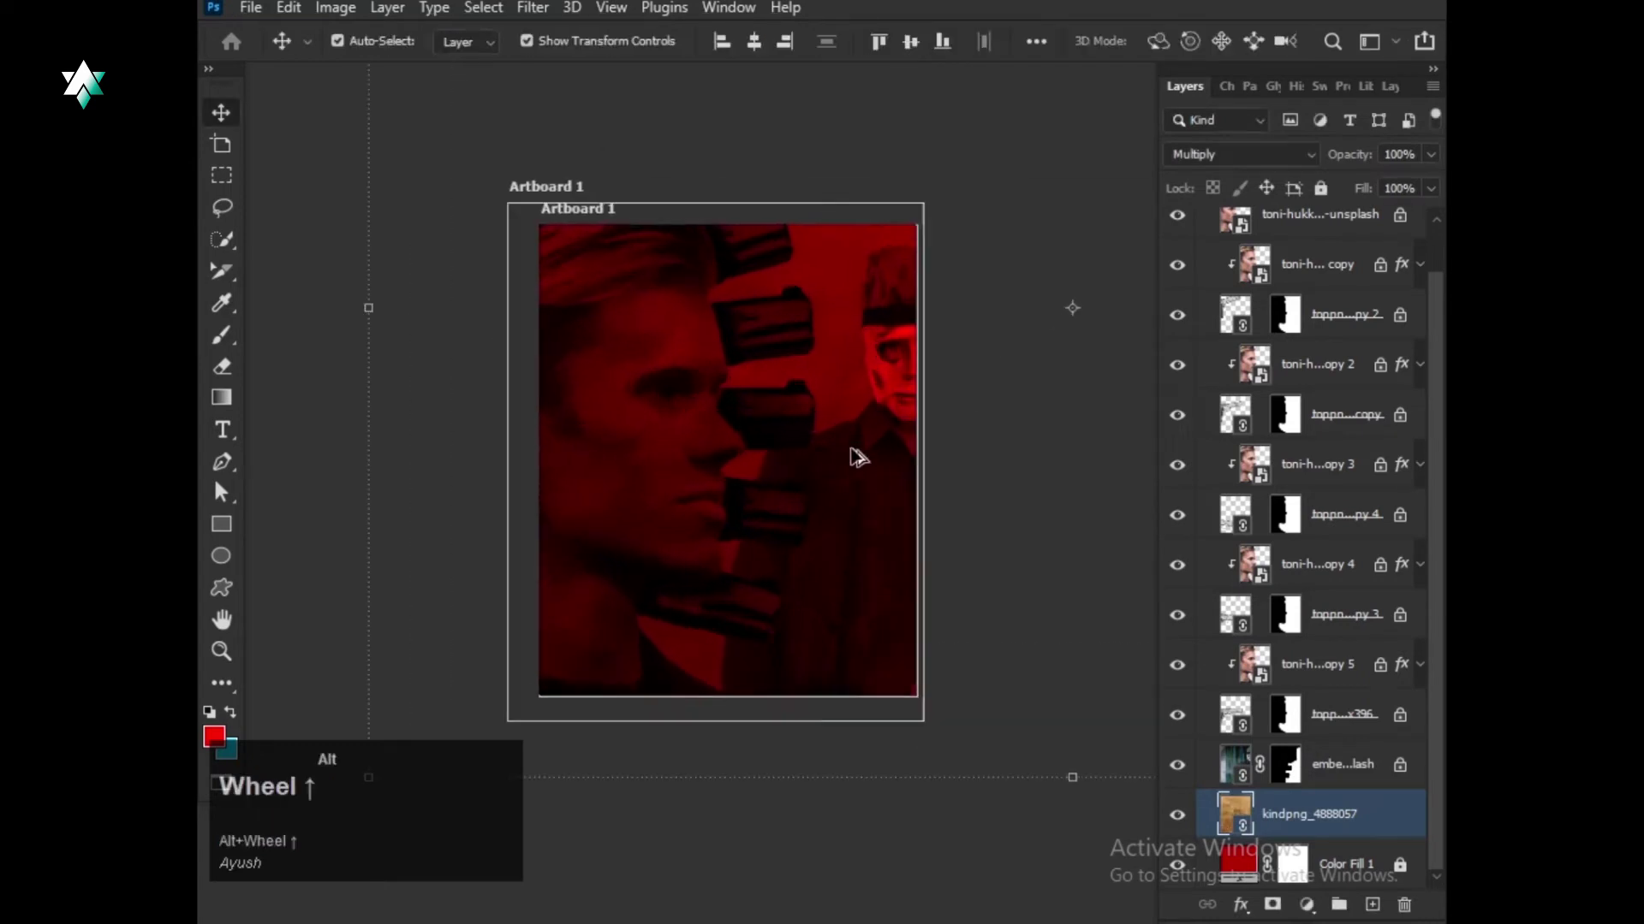
pyautogui.click(856, 454)
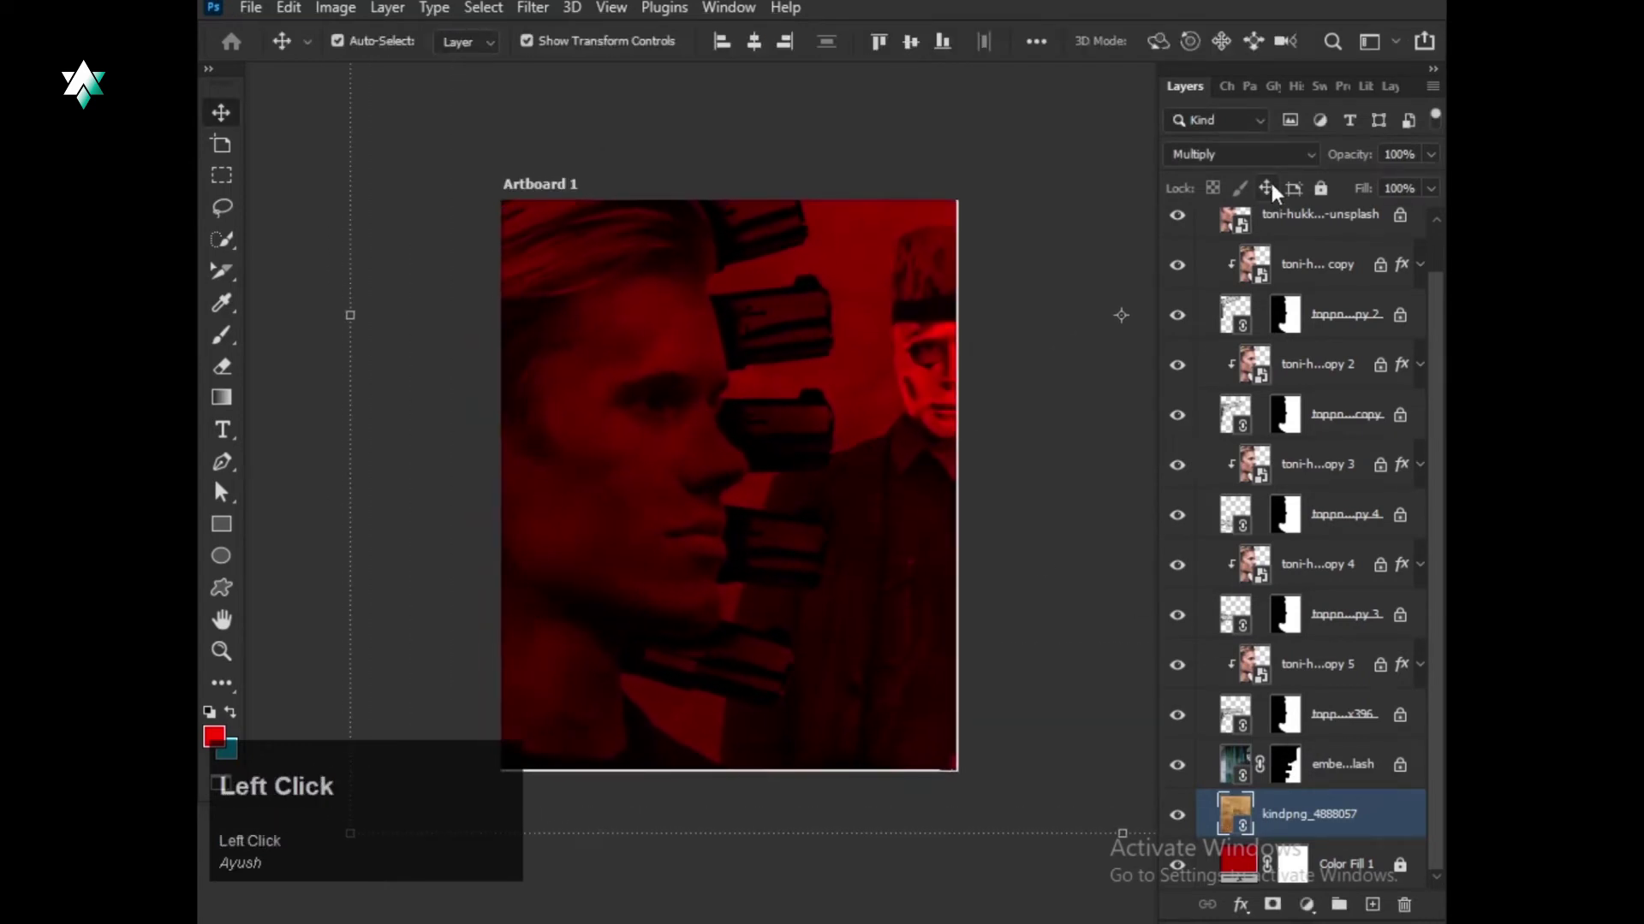
pyautogui.click(1057, 334)
pyautogui.scroll(2, 1056, 334)
pyautogui.click(1054, 412)
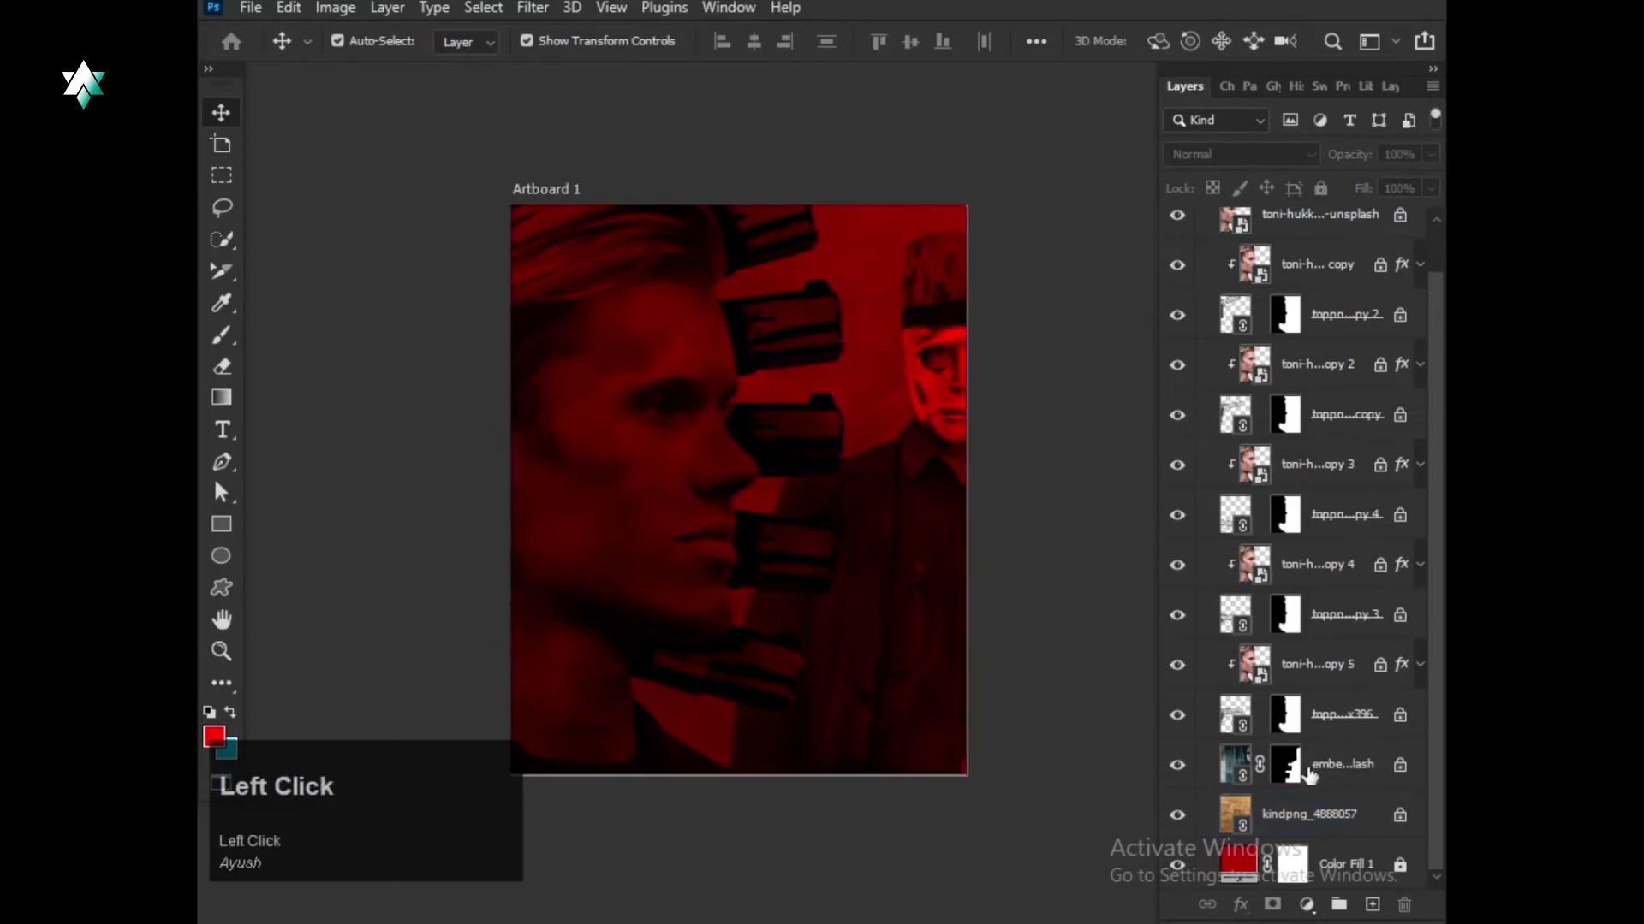
# Soften the masked man's image around the pistols by painting black on his layer mask with a 143 px soft brush.
pyautogui.click(1282, 773)
pyautogui.press('b')
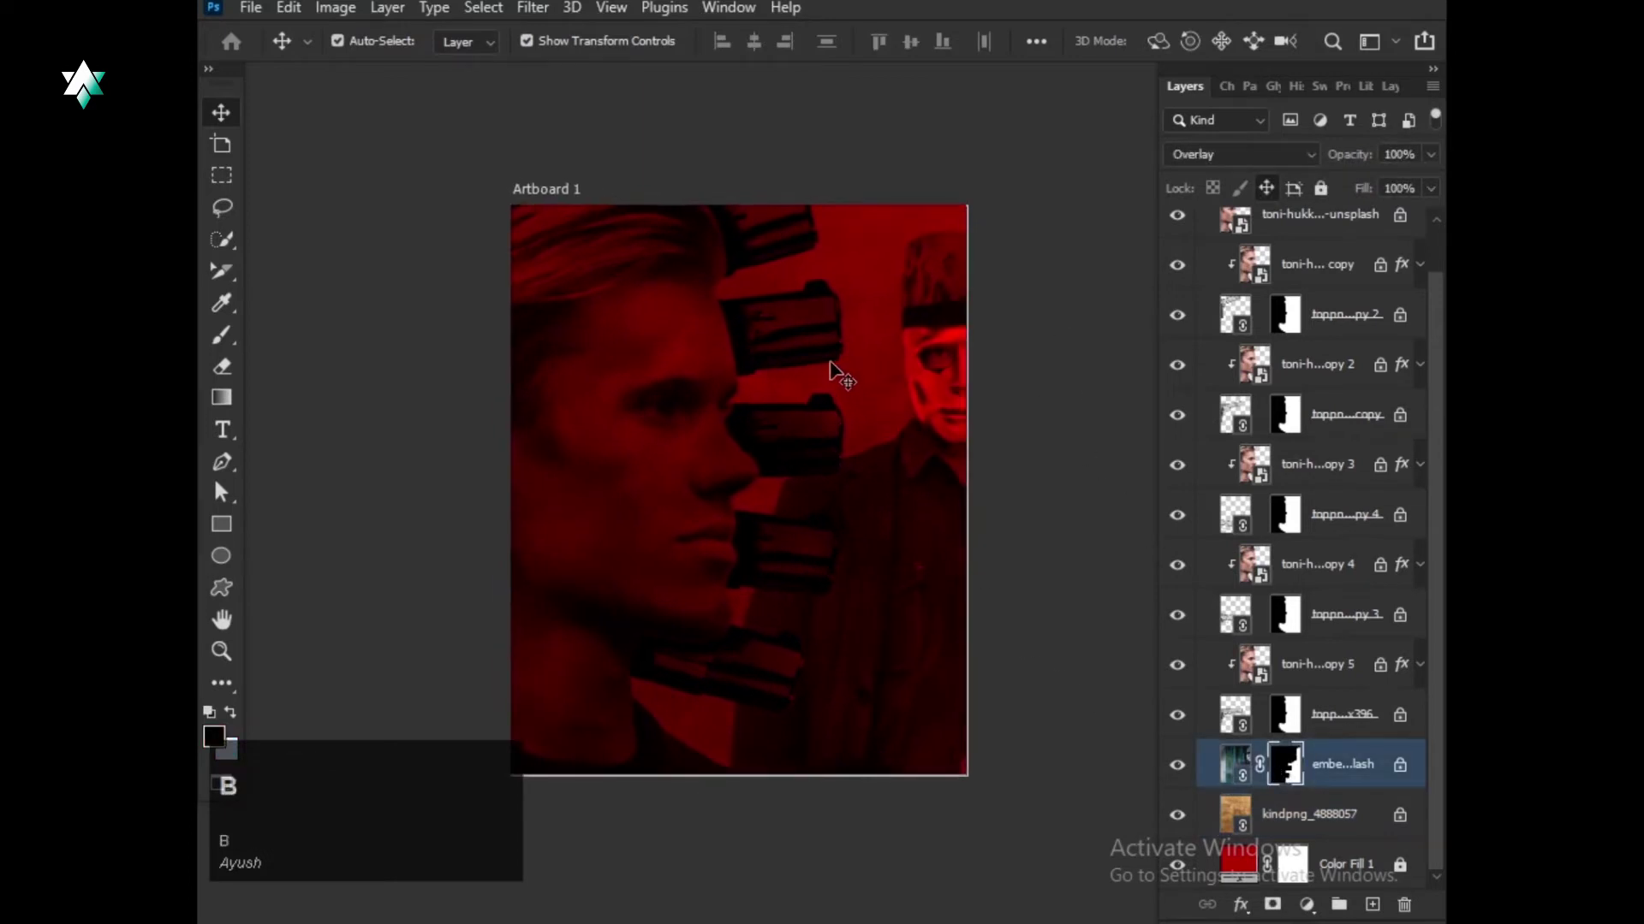
pyautogui.rightClick(725, 400)
pyautogui.click(899, 427)
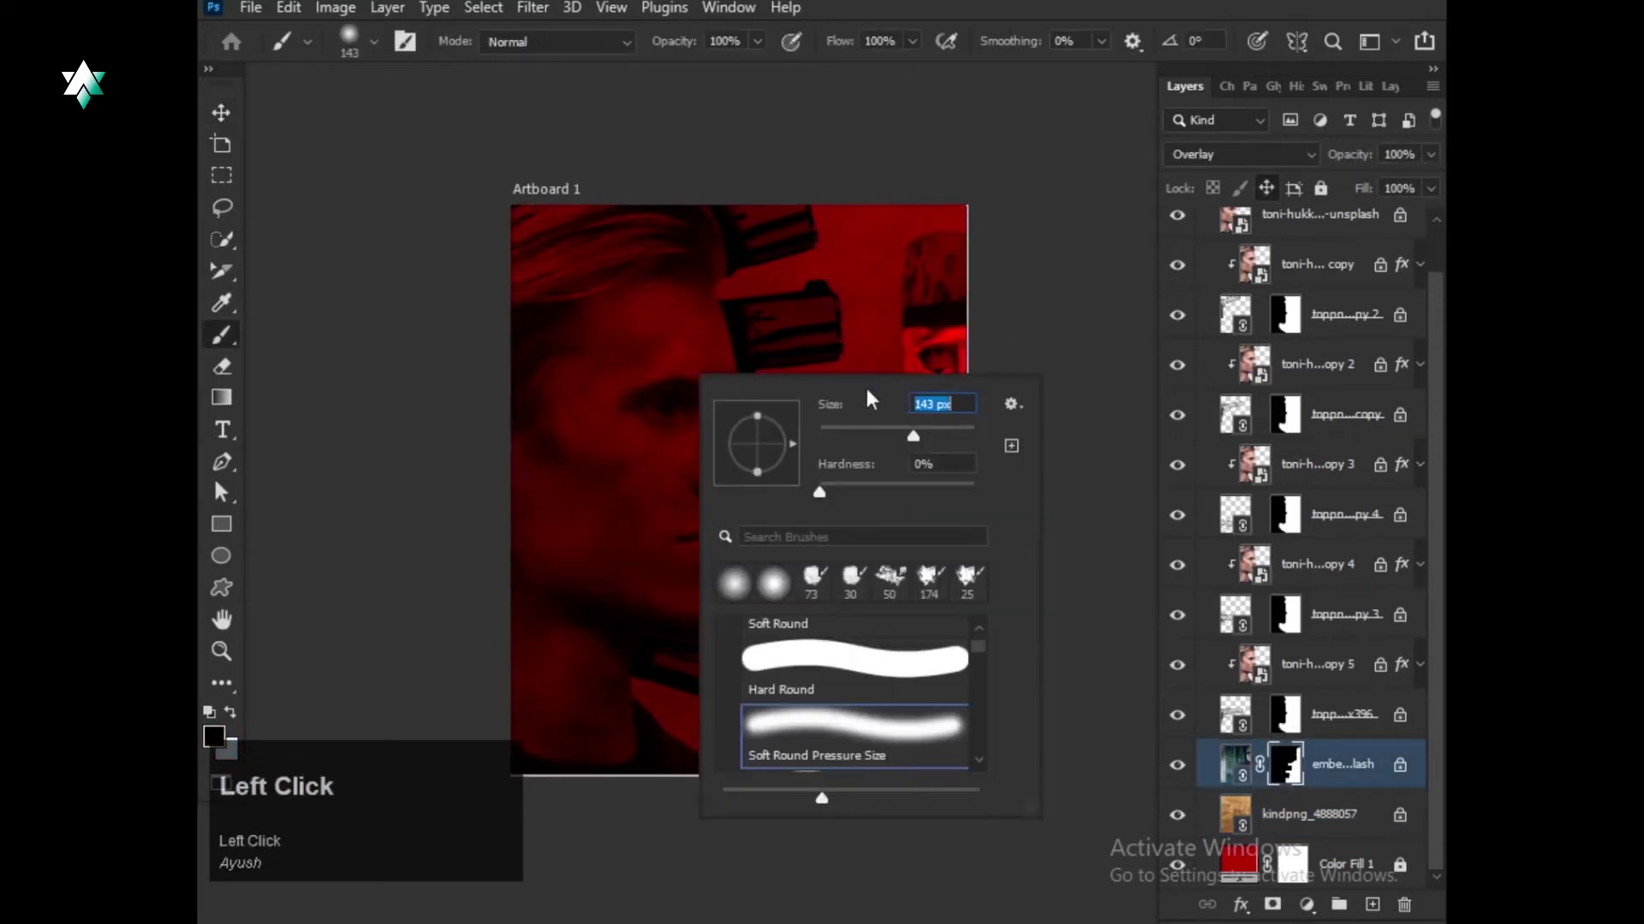
pyautogui.click(760, 313)
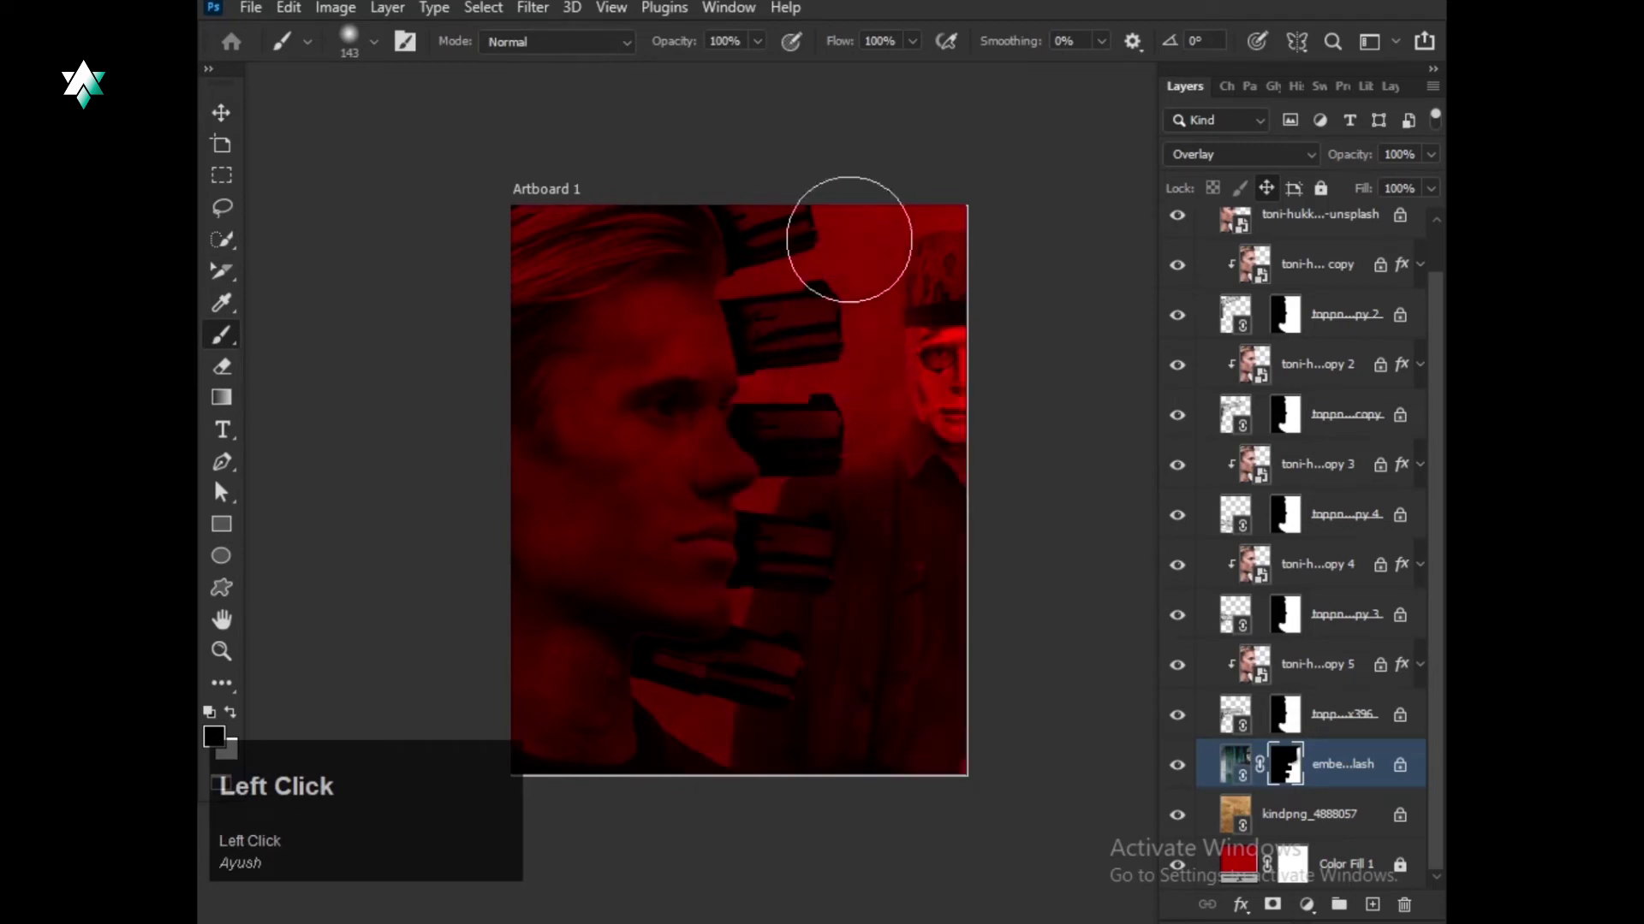
pyautogui.moveTo(827, 371)
pyautogui.mouseDown()
pyautogui.moveTo(722, 488)
pyautogui.moveTo(660, 753)
pyautogui.moveTo(665, 647)
pyautogui.moveTo(740, 441)
pyautogui.moveTo(796, 381)
pyautogui.mouseUp()
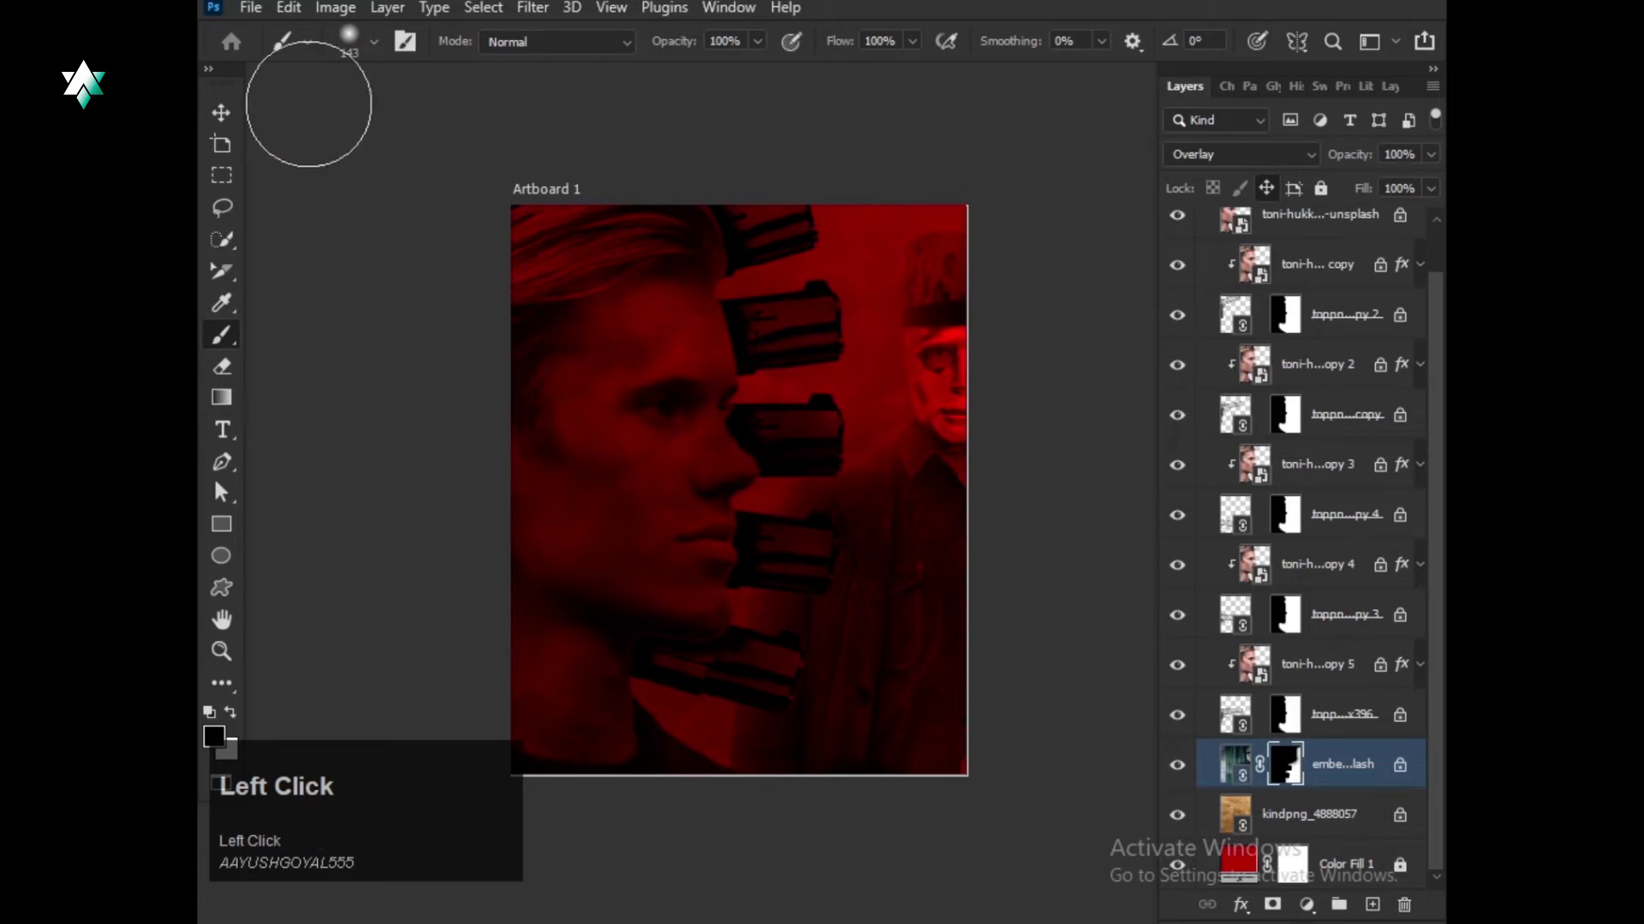
pyautogui.click(219, 113)
# Add a new layer clipped to the masked man and paint soft black shading over him and the area beside the pistols.
pyautogui.click(1372, 905)
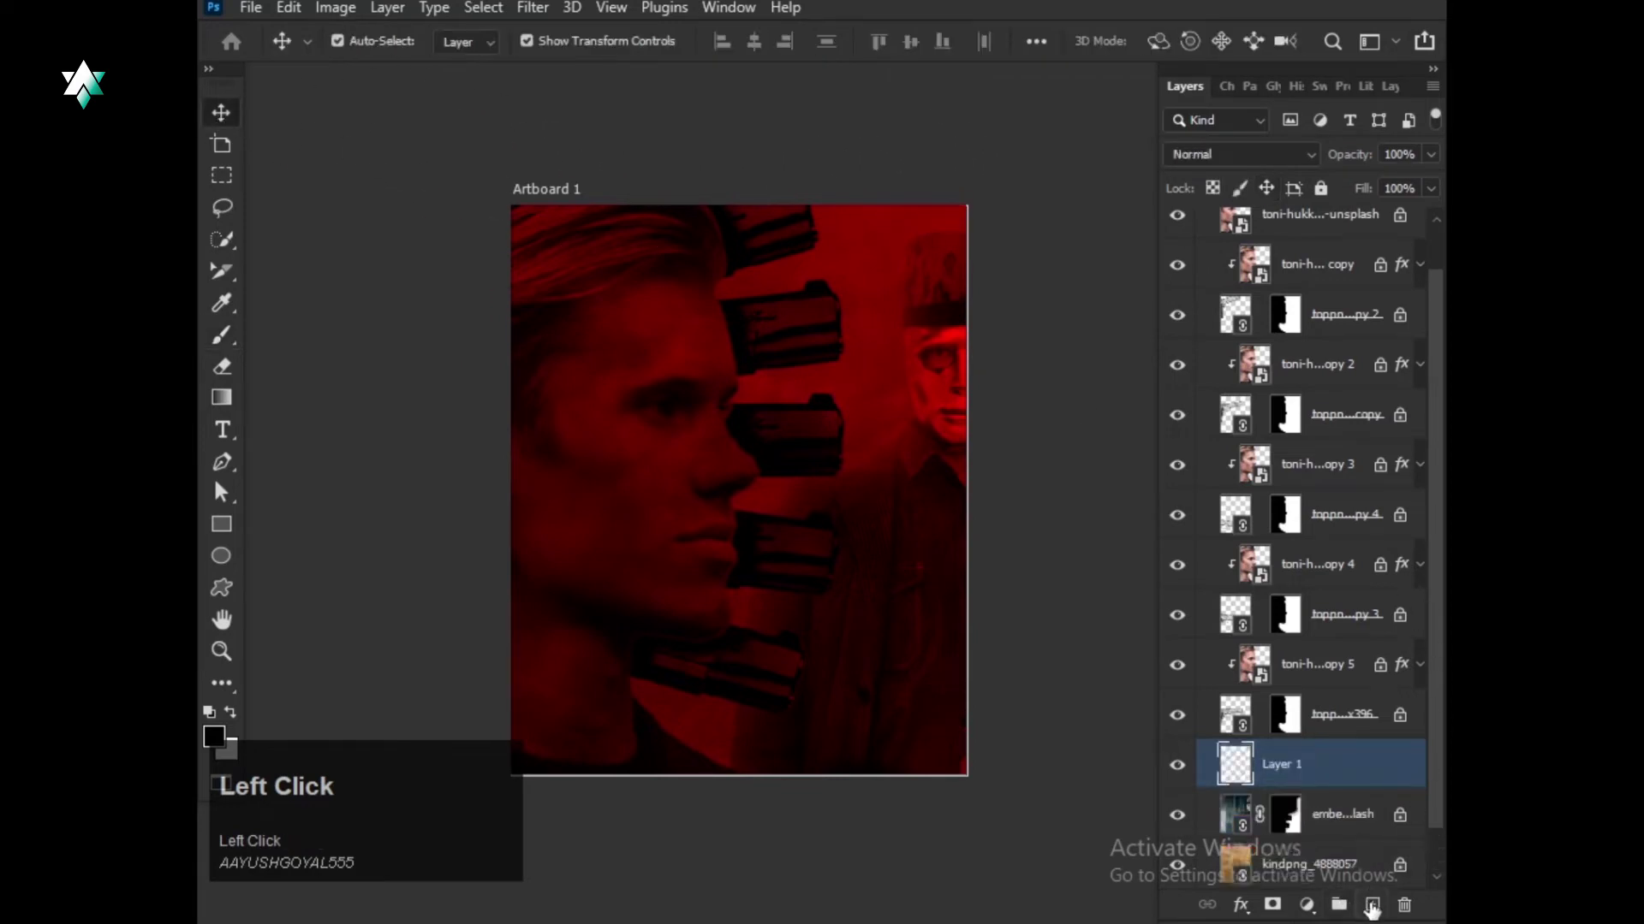
pyautogui.keyDown('alt'); pyautogui.click(1251, 781); pyautogui.keyUp('alt')
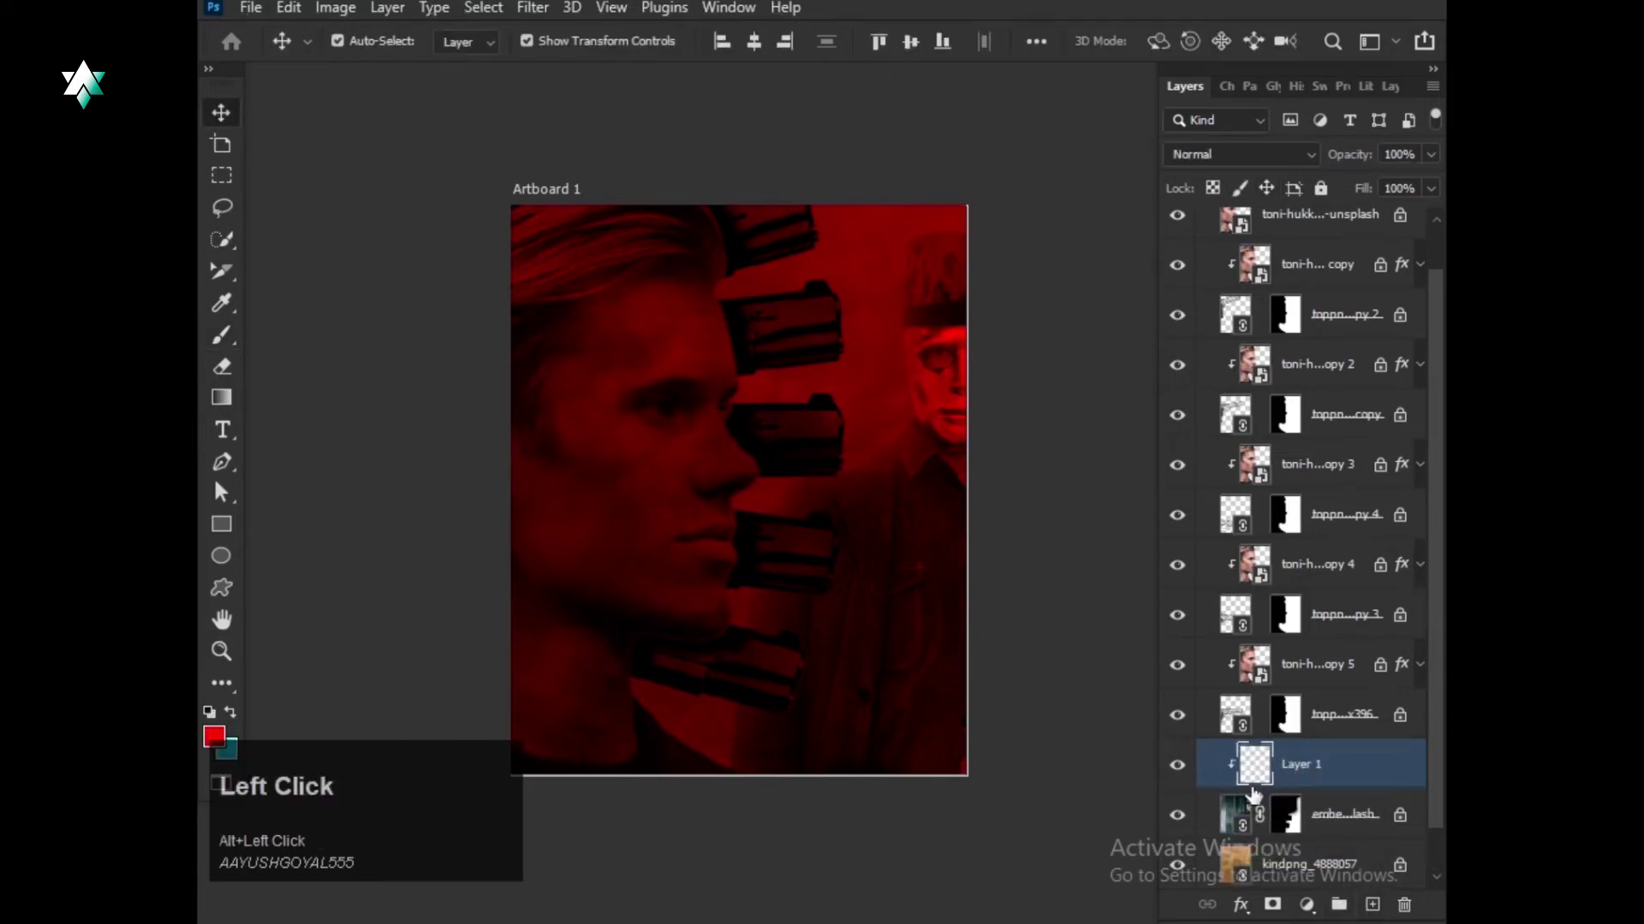
pyautogui.press('b')
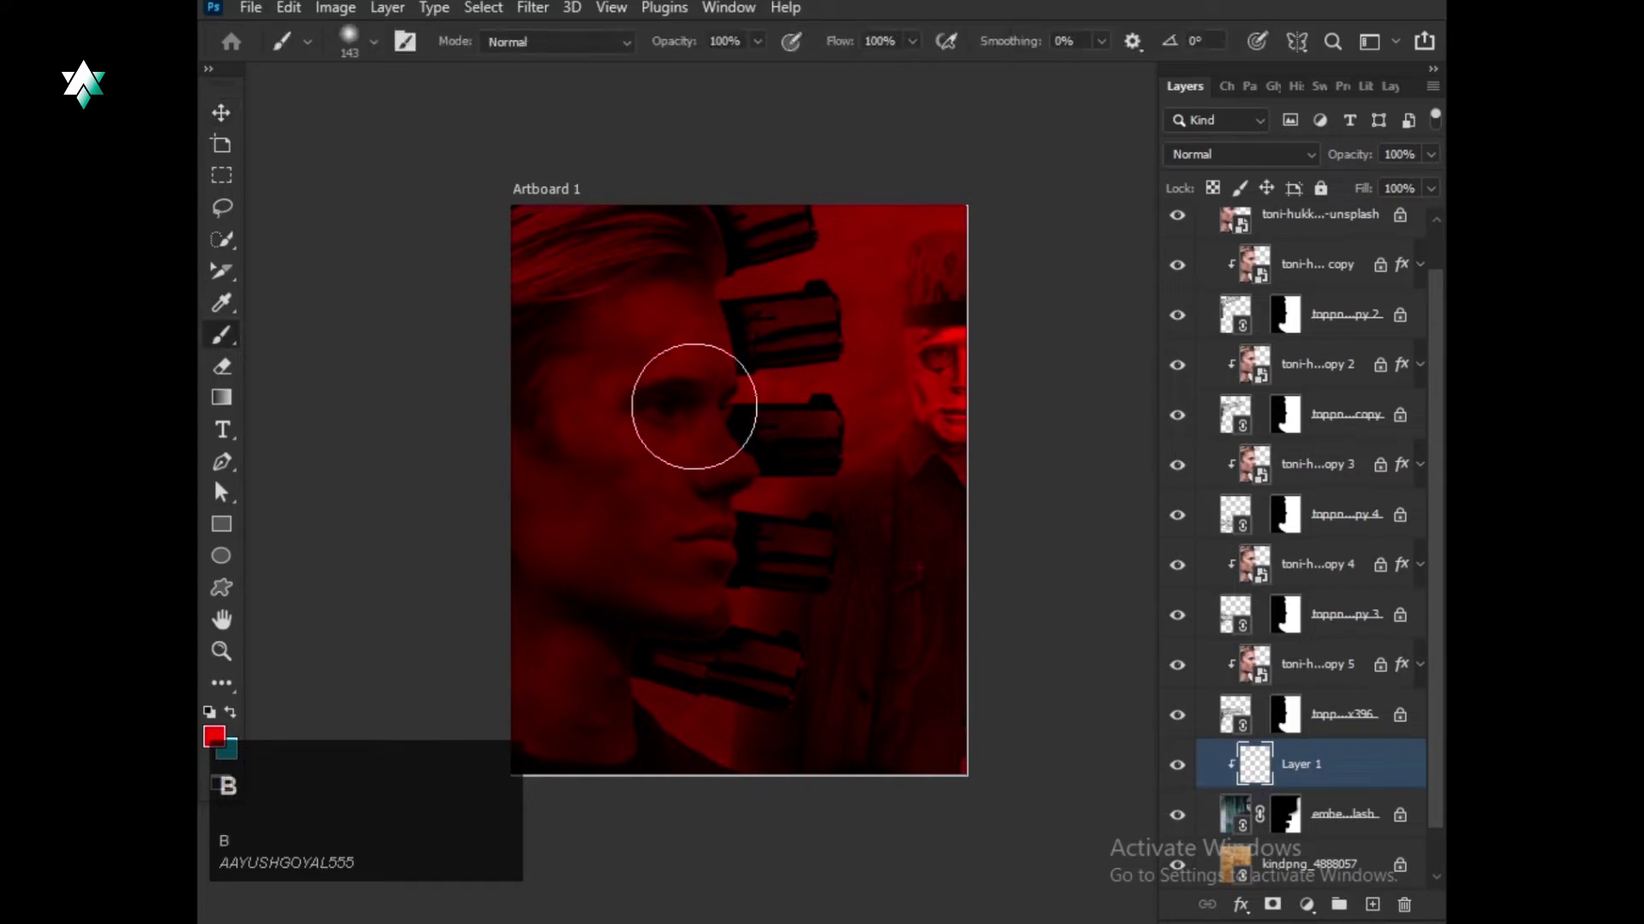
pyautogui.click(209, 710)
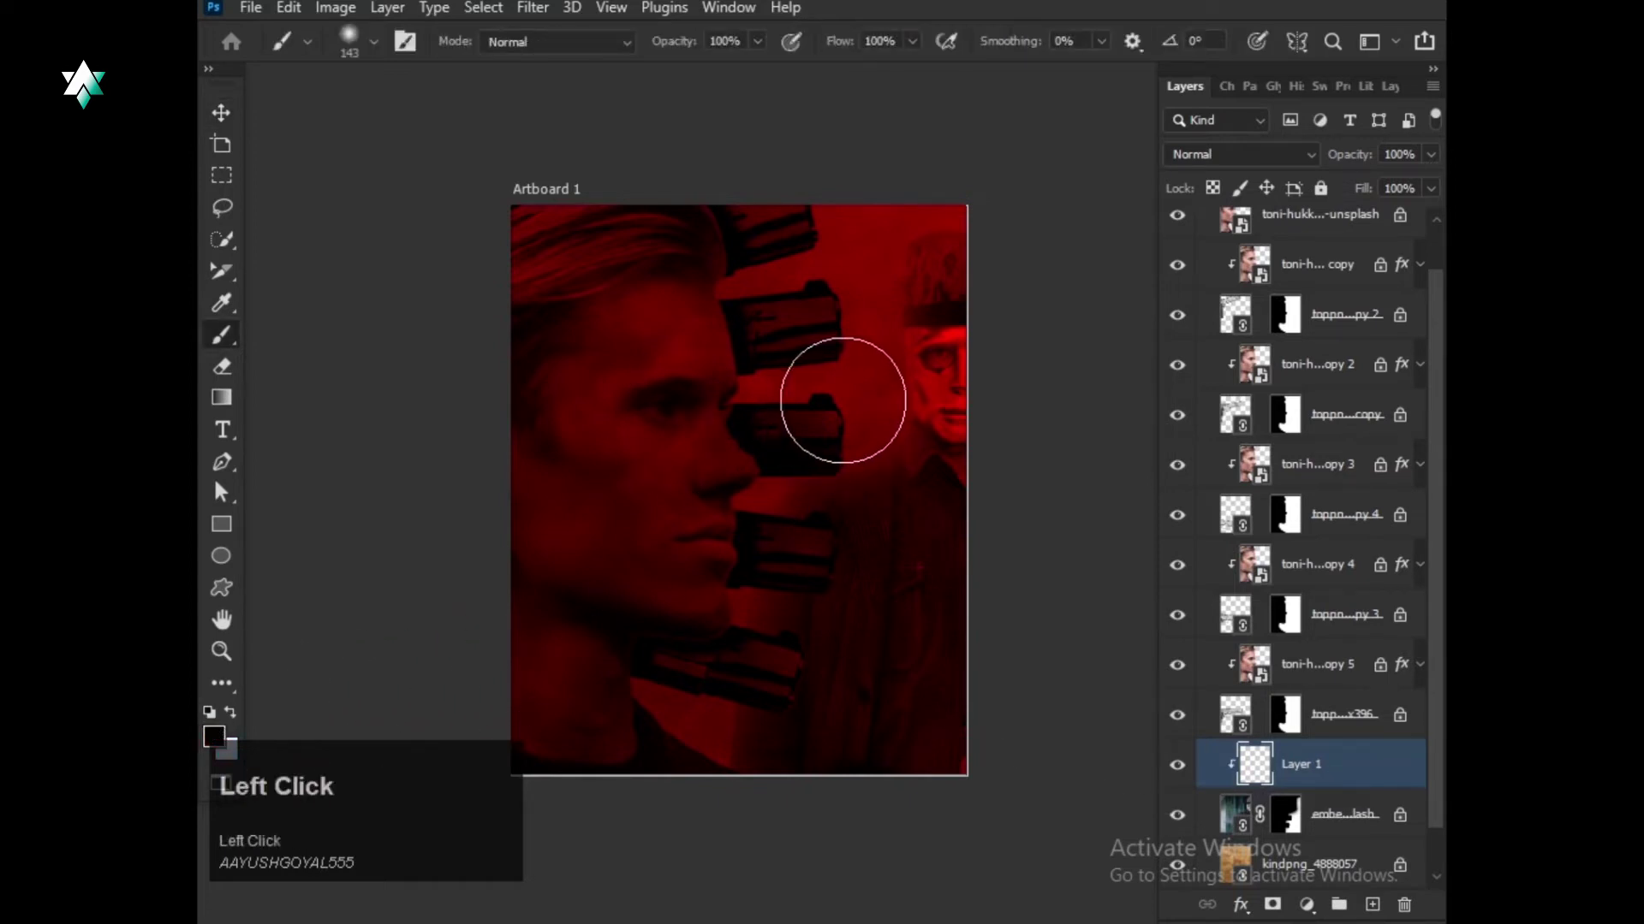
pyautogui.moveTo(843, 400)
pyautogui.mouseDown()
pyautogui.moveTo(823, 341)
pyautogui.moveTo(854, 202)
pyautogui.mouseUp()
pyautogui.moveTo(821, 414)
pyautogui.mouseDown()
pyautogui.moveTo(741, 480)
pyautogui.moveTo(666, 785)
pyautogui.moveTo(1004, 466)
pyautogui.moveTo(1045, 393)
pyautogui.moveTo(1037, 329)
pyautogui.mouseUp()
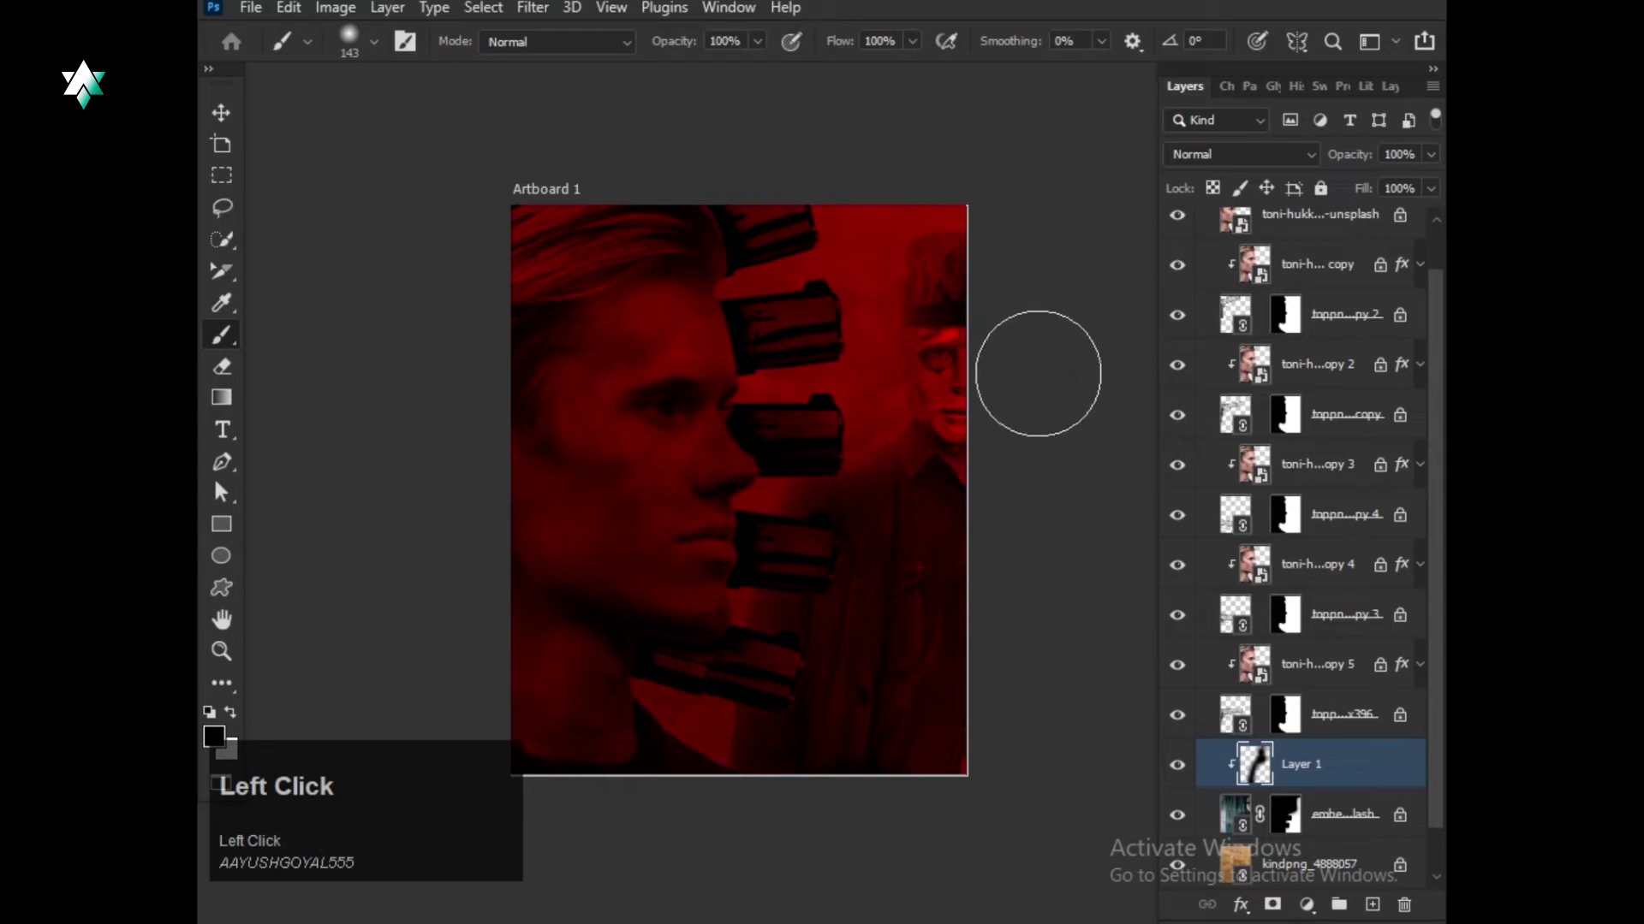
pyautogui.moveTo(1039, 525)
pyautogui.mouseDown()
pyautogui.moveTo(1018, 786)
pyautogui.moveTo(1024, 653)
pyautogui.moveTo(738, 688)
pyautogui.moveTo(439, 515)
pyautogui.moveTo(1044, 658)
pyautogui.moveTo(1122, 658)
pyautogui.moveTo(863, 567)
pyautogui.moveTo(831, 414)
pyautogui.moveTo(845, 380)
pyautogui.mouseUp()
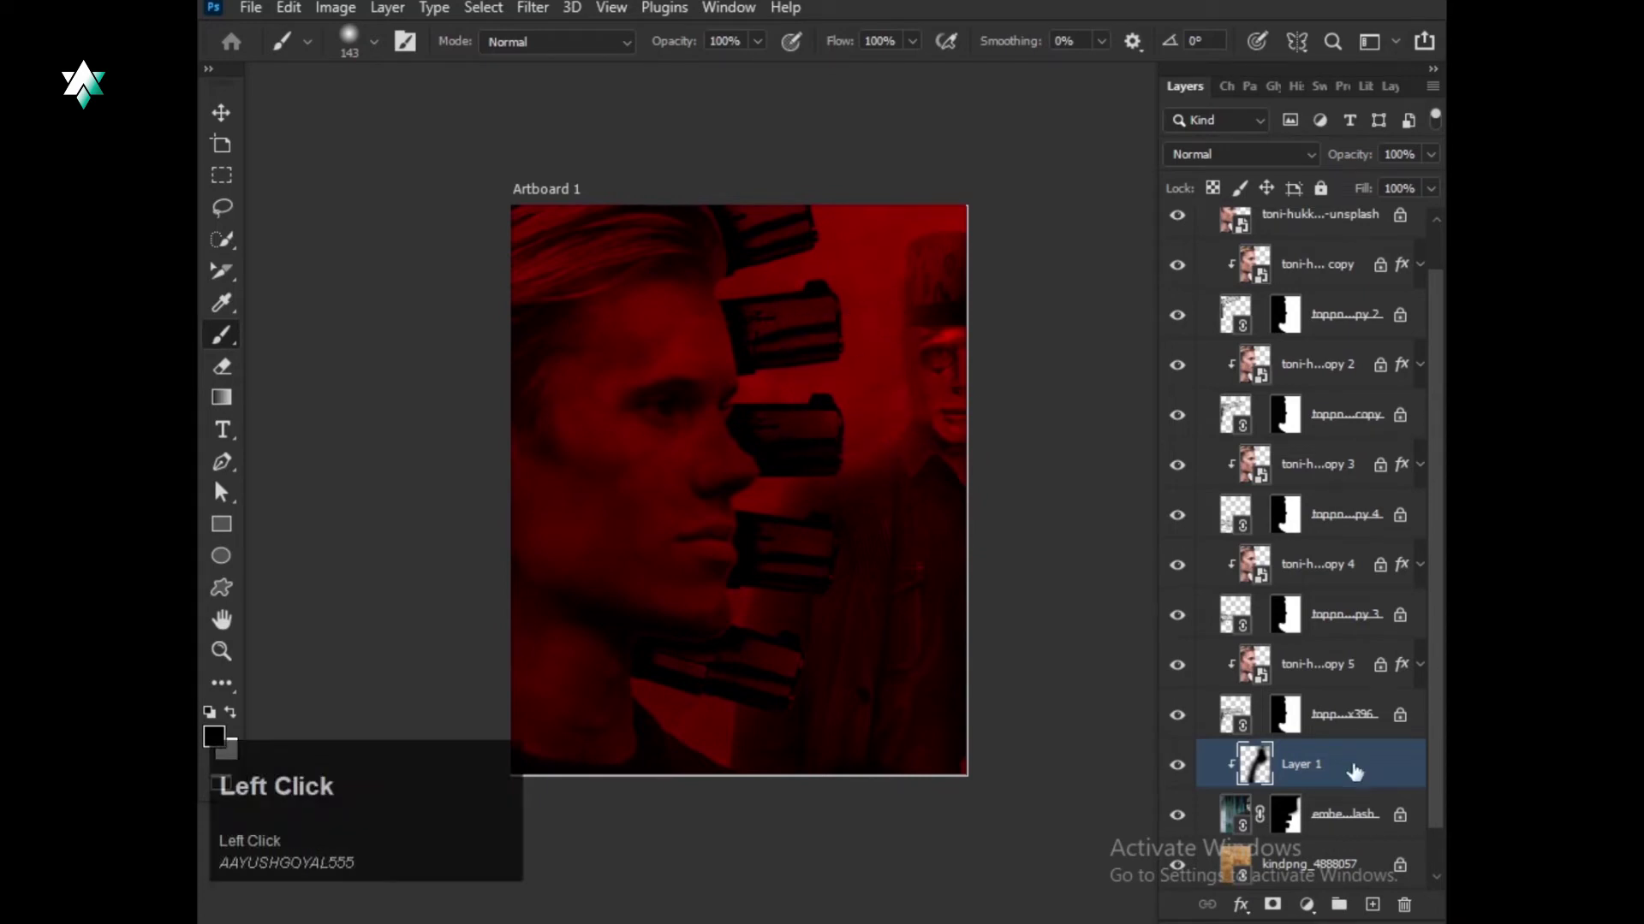
# Add a new layer clipped to the profile portrait and paint soft black shading along the back of the neck and head.
pyautogui.scroll(1, 1281, 373)
pyautogui.click(1315, 286)
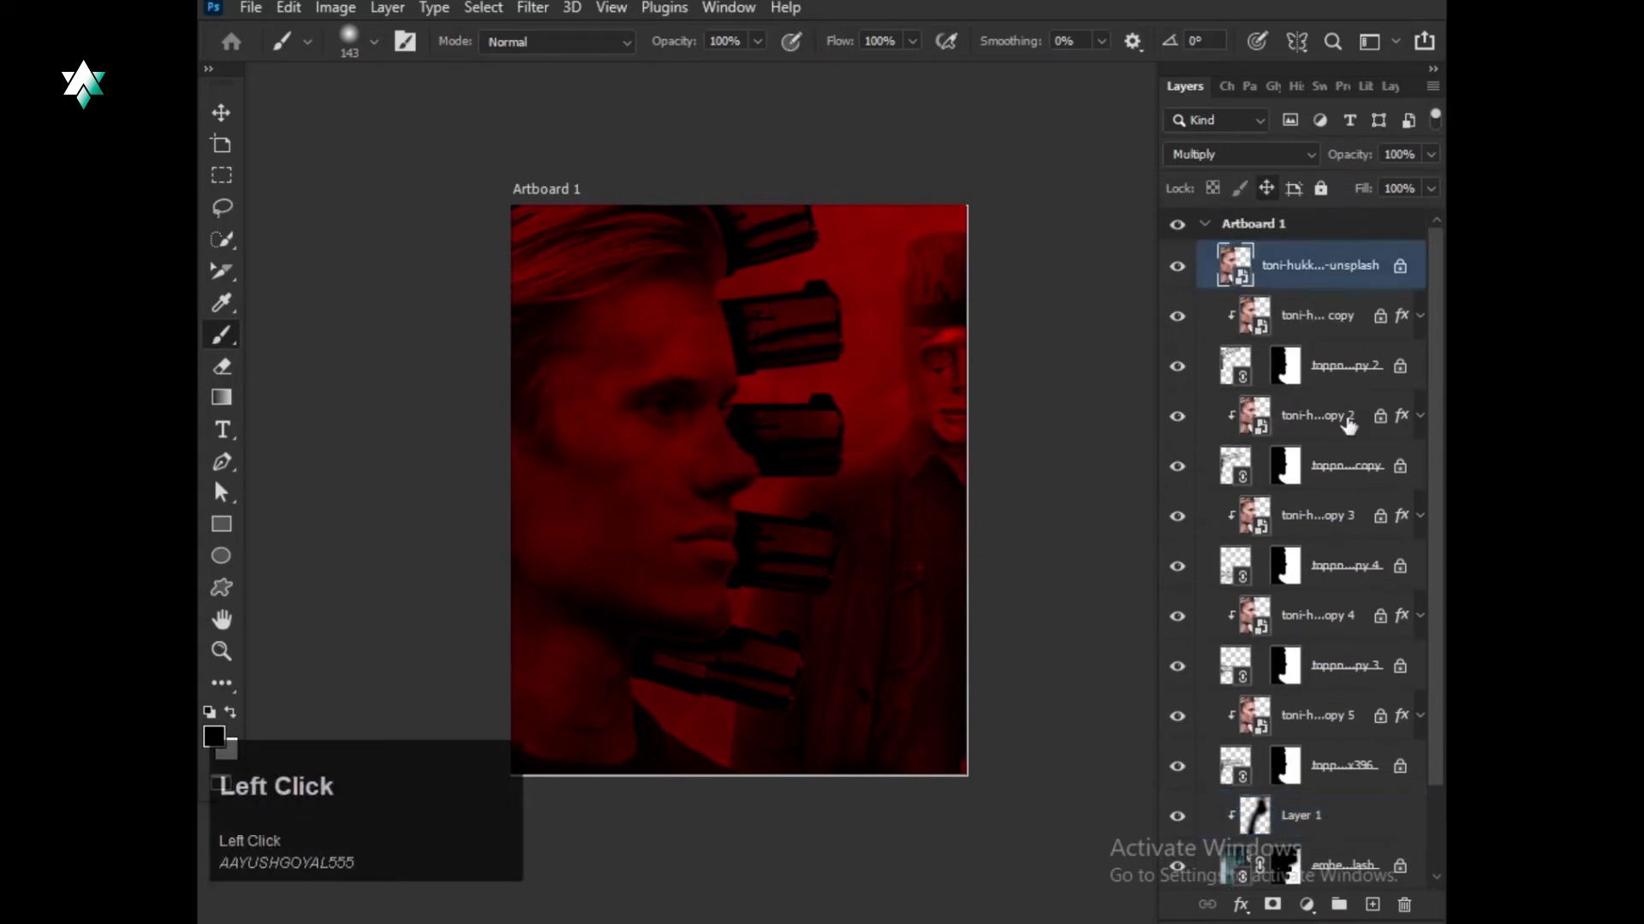
pyautogui.click(1373, 908)
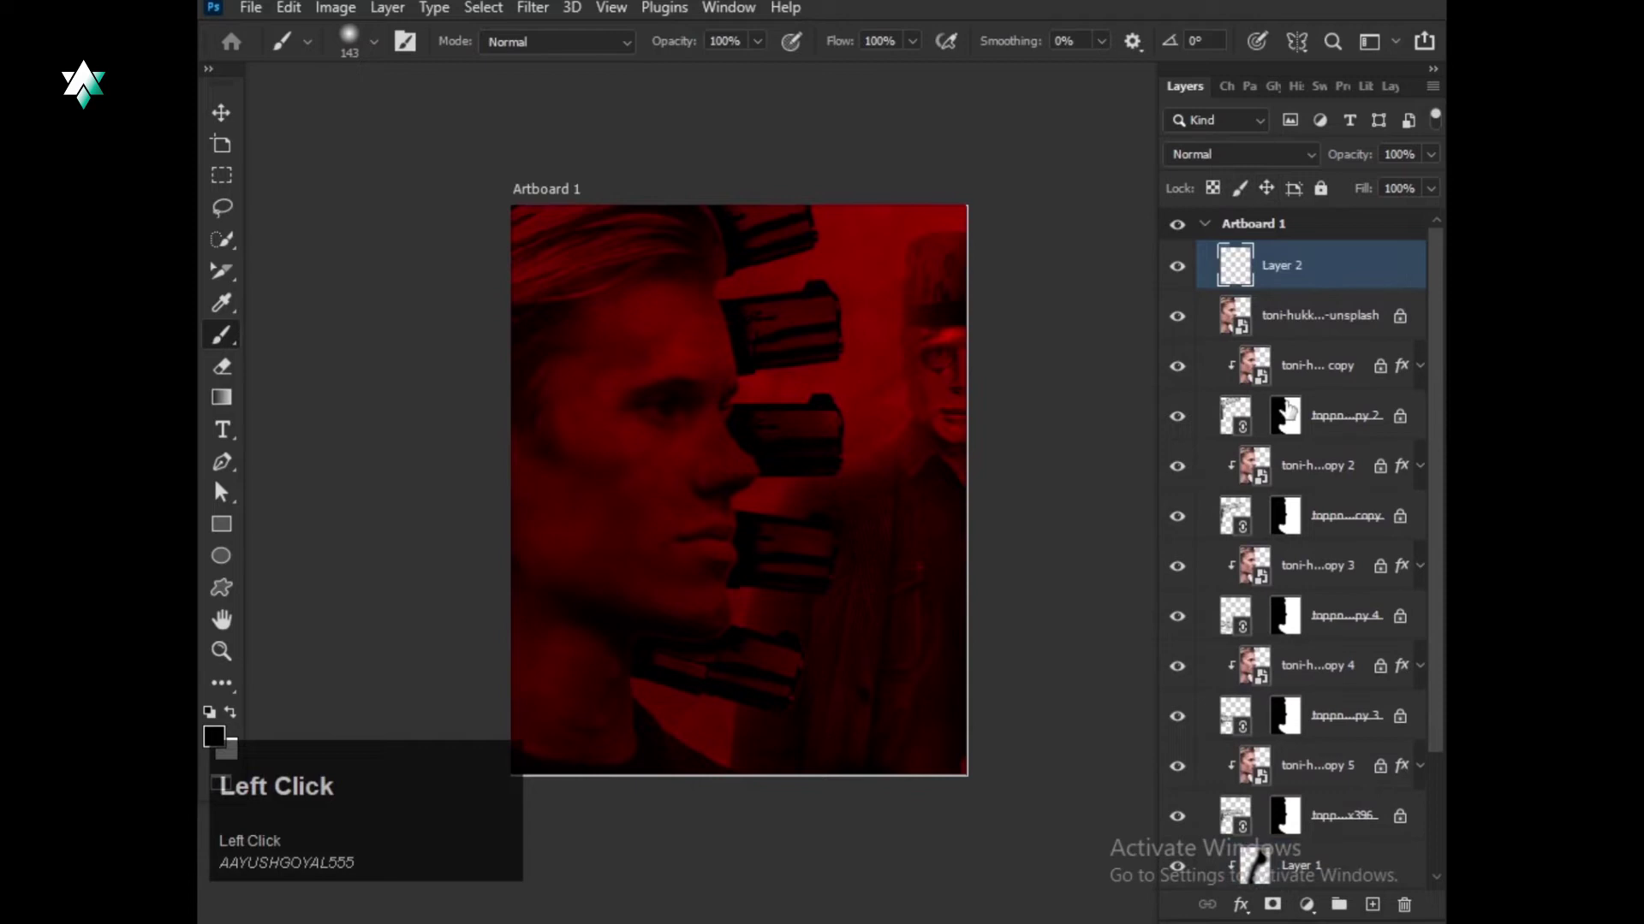
pyautogui.keyDown('alt'); pyautogui.click(1254, 280); pyautogui.keyUp('alt')
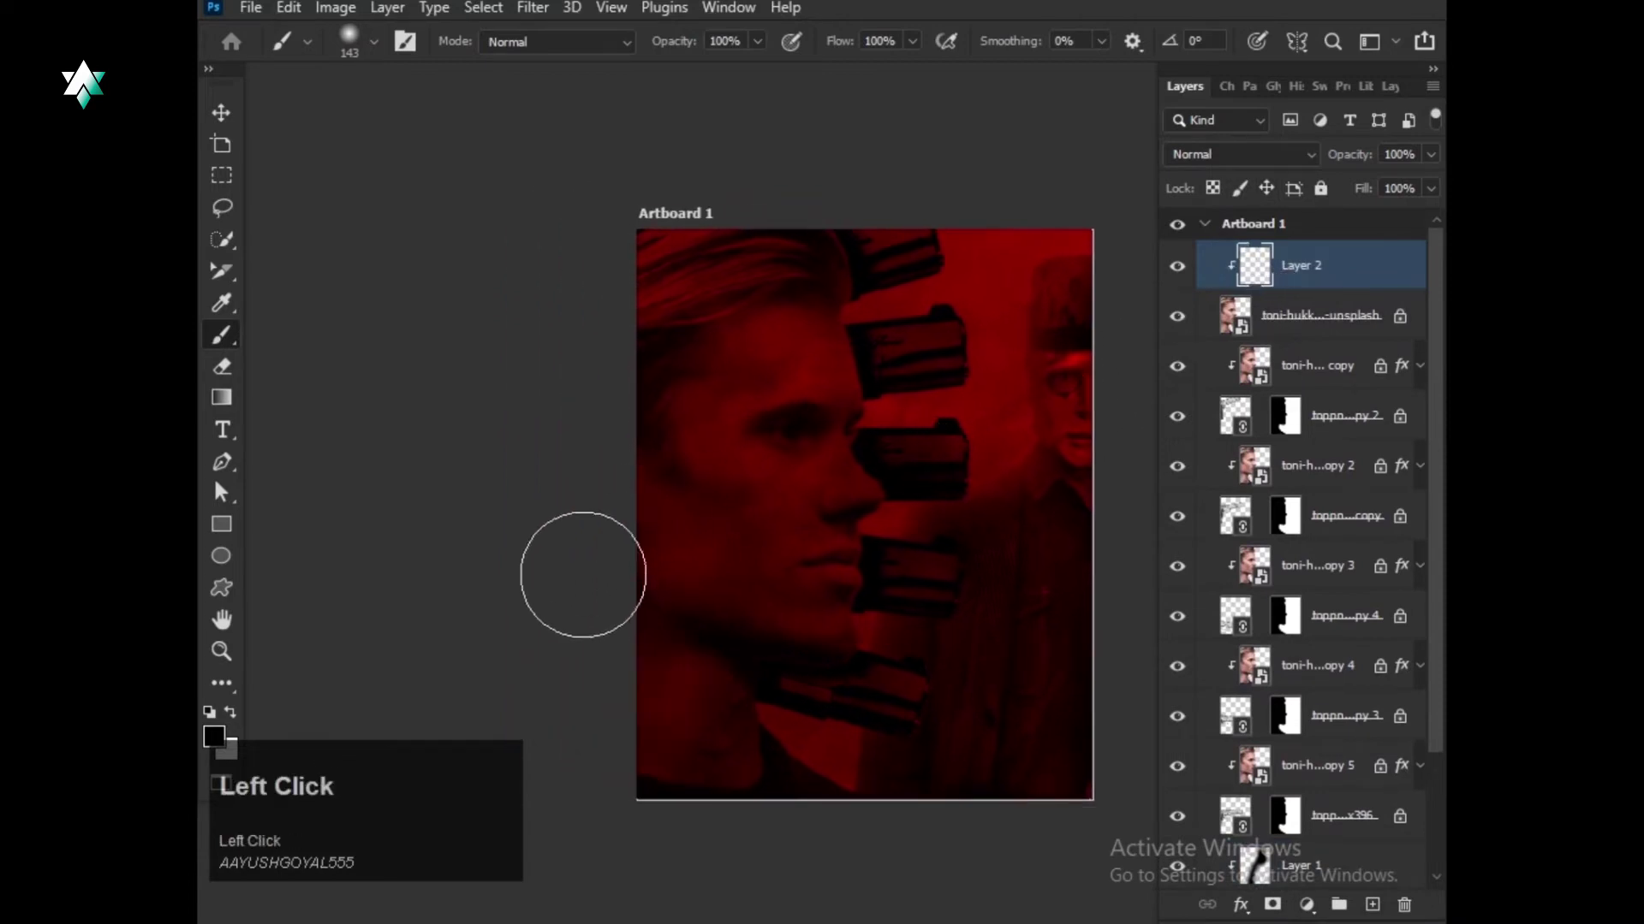
pyautogui.moveTo(567, 625)
pyautogui.mouseDown()
pyautogui.moveTo(630, 643)
pyautogui.moveTo(585, 651)
pyautogui.moveTo(571, 802)
pyautogui.moveTo(582, 684)
pyautogui.moveTo(573, 782)
pyautogui.moveTo(556, 719)
pyautogui.mouseUp()
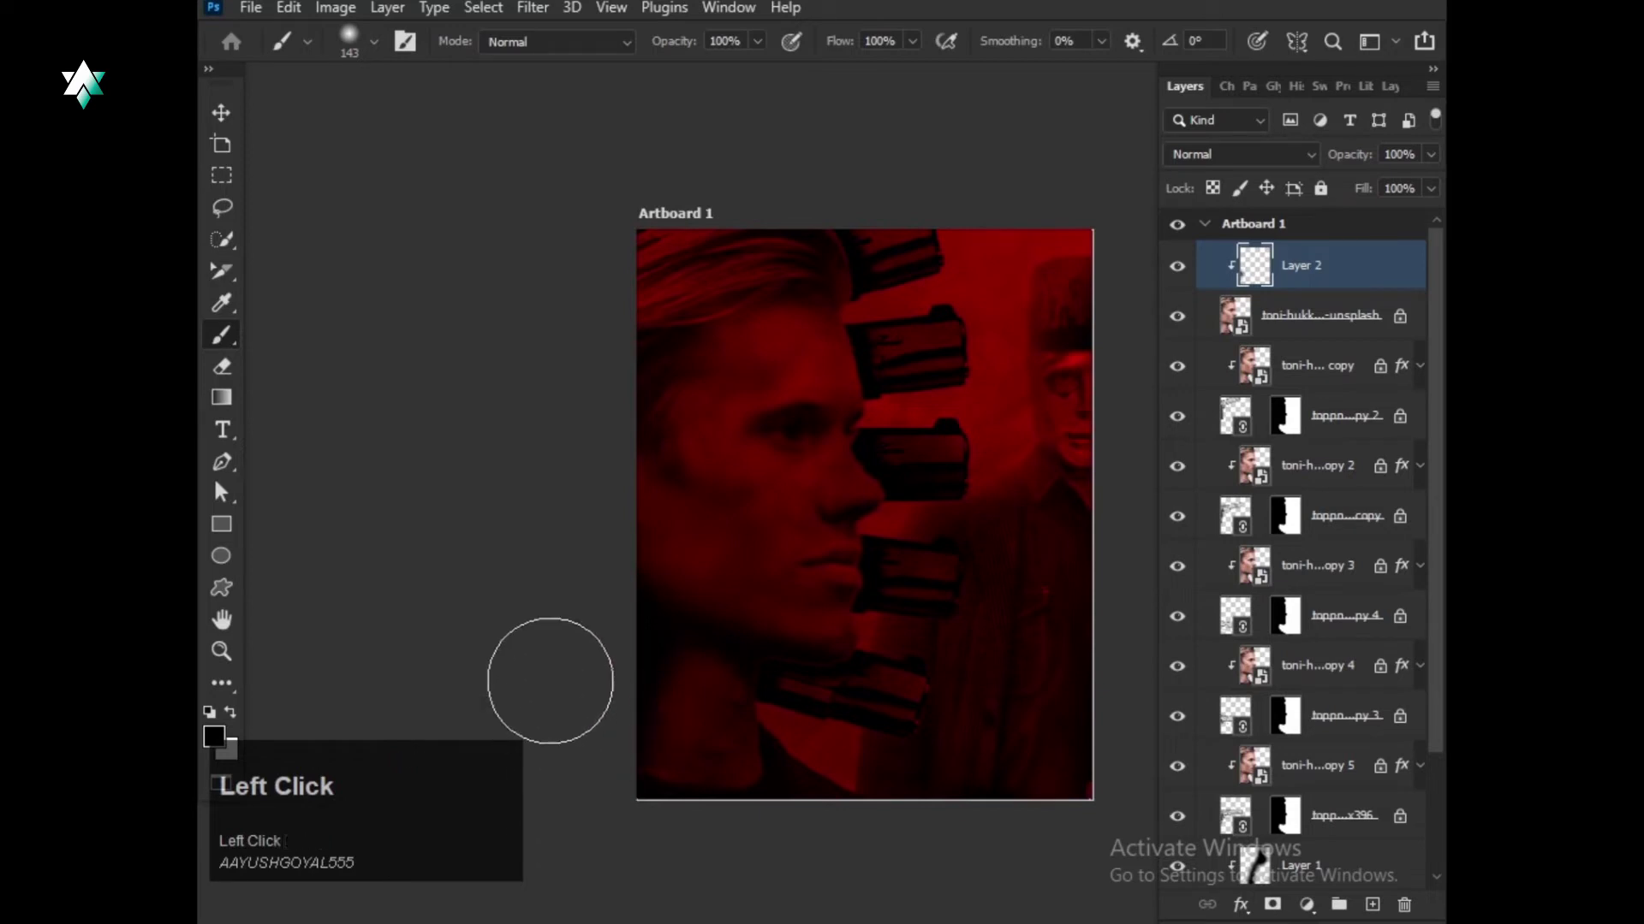
pyautogui.moveTo(568, 568)
pyautogui.mouseDown()
pyautogui.moveTo(559, 482)
pyautogui.moveTo(599, 582)
pyautogui.moveTo(576, 472)
pyautogui.moveTo(628, 205)
pyautogui.moveTo(786, 314)
pyautogui.moveTo(718, 292)
pyautogui.moveTo(649, 184)
pyautogui.mouseUp()
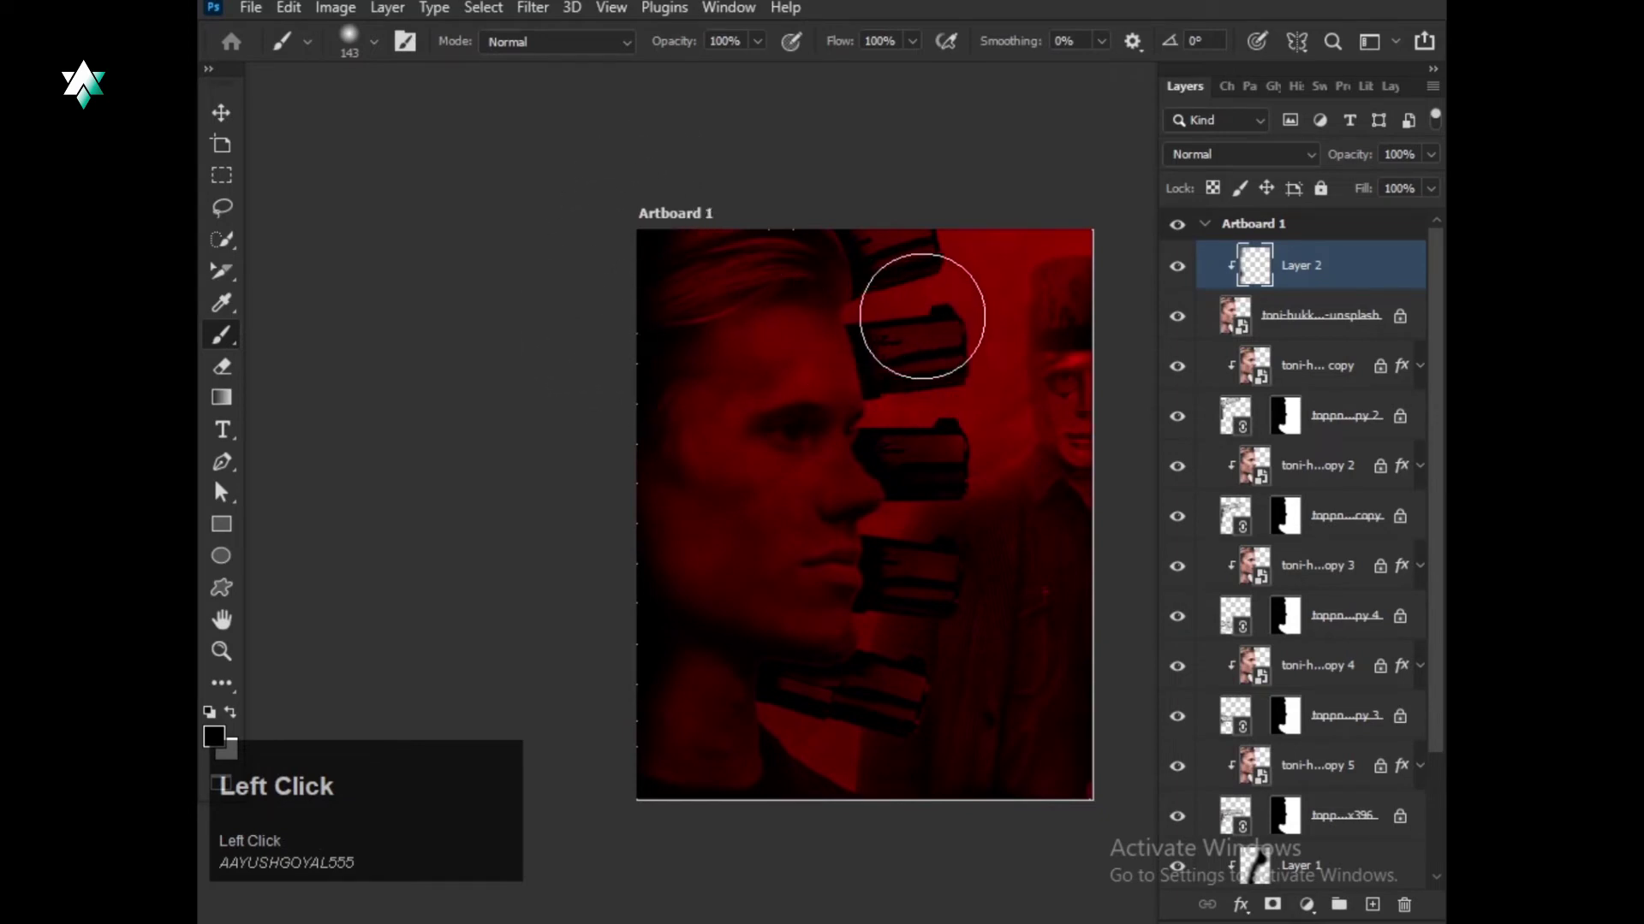
# Paint soft black shading along the front of the face and under the chin on the portrait's clipped layer.
pyautogui.moveTo(921, 318)
pyautogui.mouseDown()
pyautogui.moveTo(917, 303)
pyautogui.moveTo(939, 404)
pyautogui.moveTo(925, 440)
pyautogui.mouseUp()
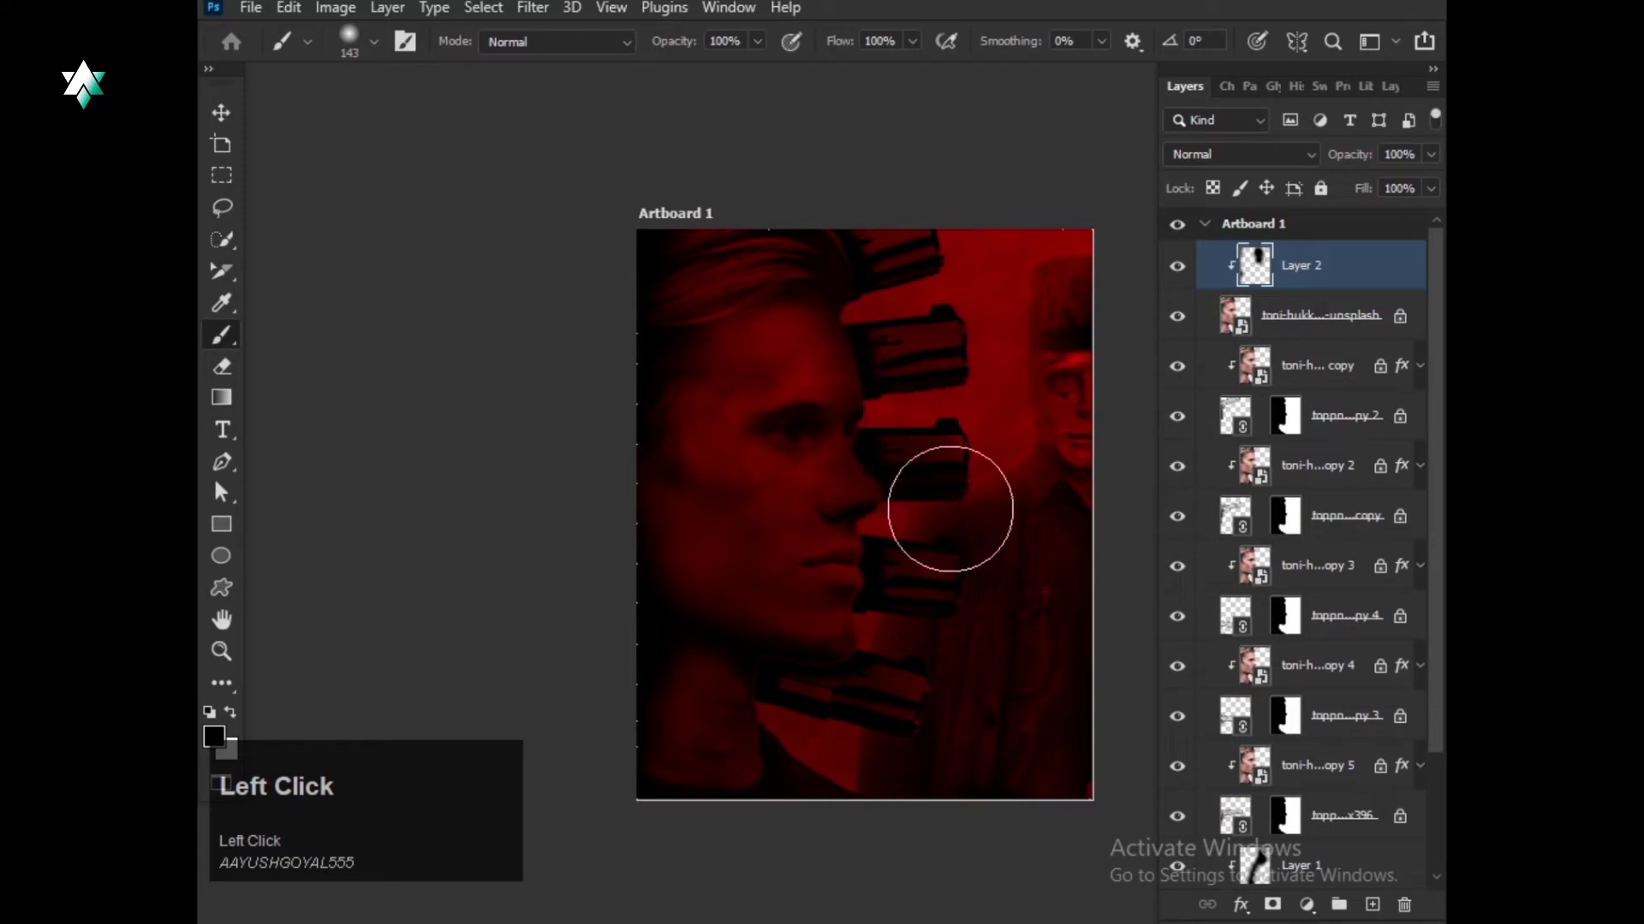
pyautogui.moveTo(931, 560)
pyautogui.mouseDown()
pyautogui.moveTo(921, 629)
pyautogui.moveTo(971, 640)
pyautogui.mouseUp()
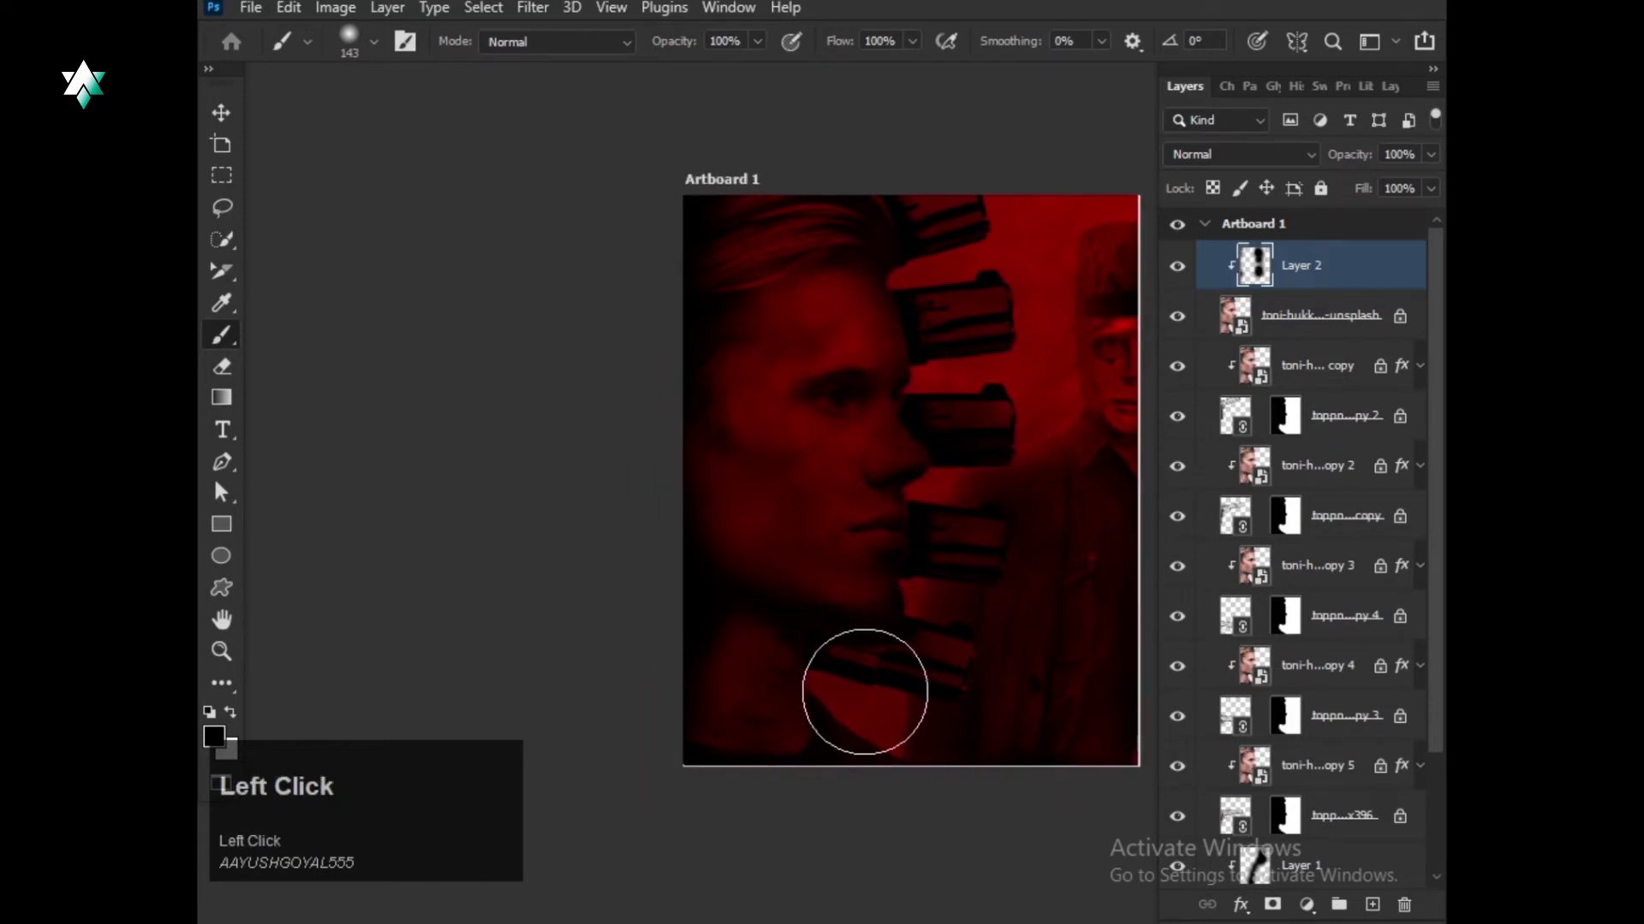
pyautogui.moveTo(873, 694); pyautogui.dragTo(918, 703)
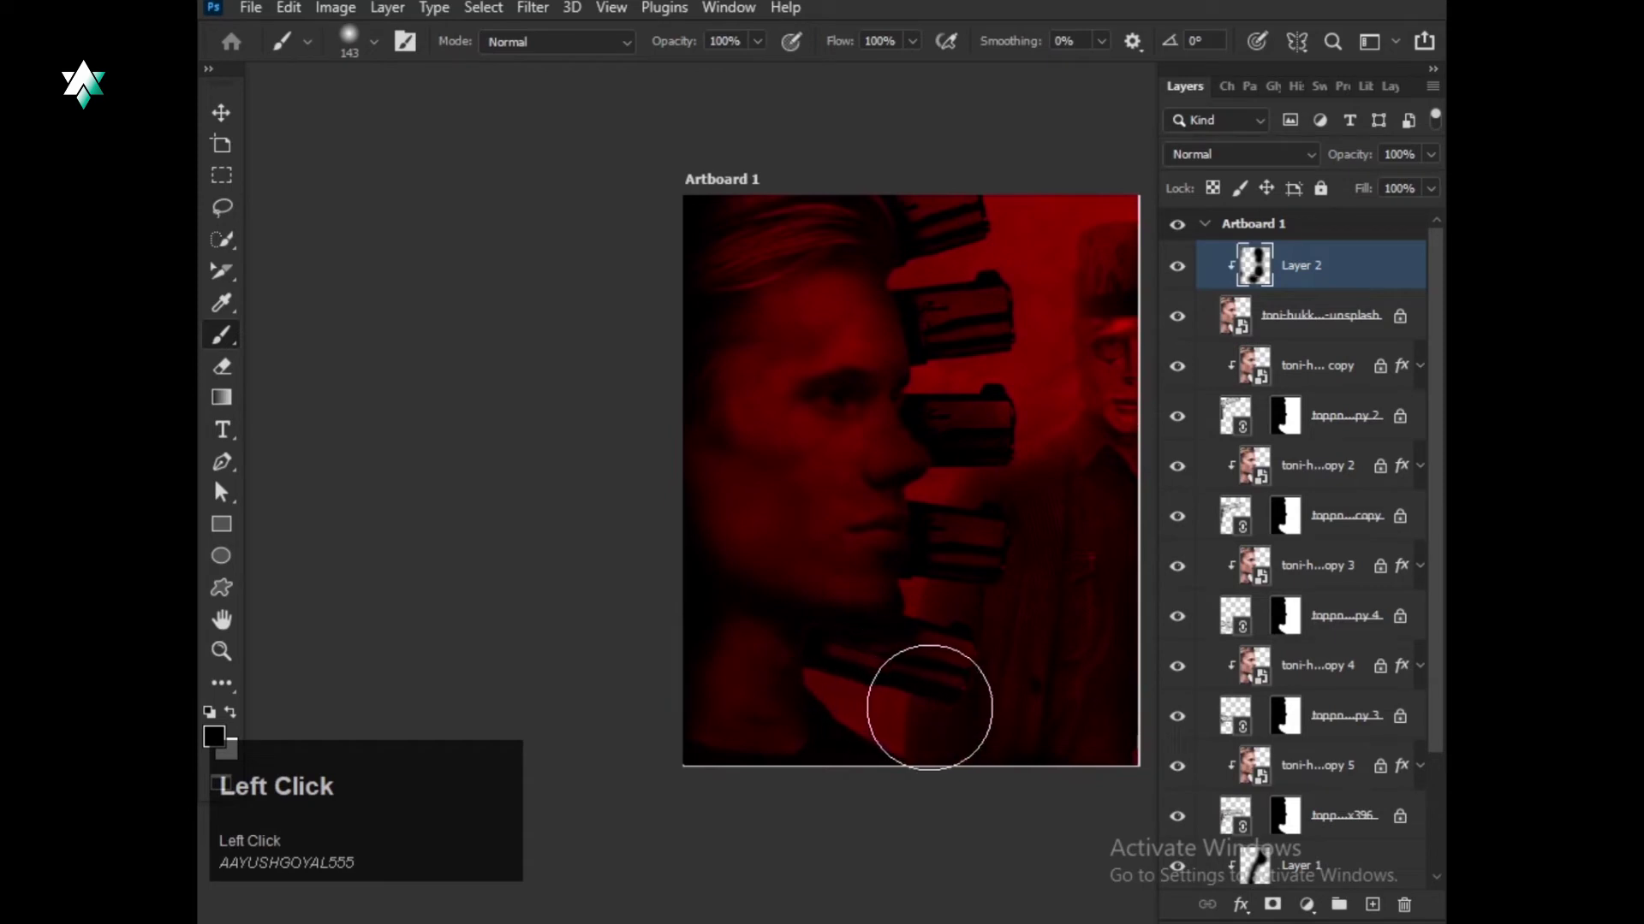
pyautogui.scroll(-2, 929, 707)
pyautogui.moveTo(942, 562); pyautogui.dragTo(890, 487)
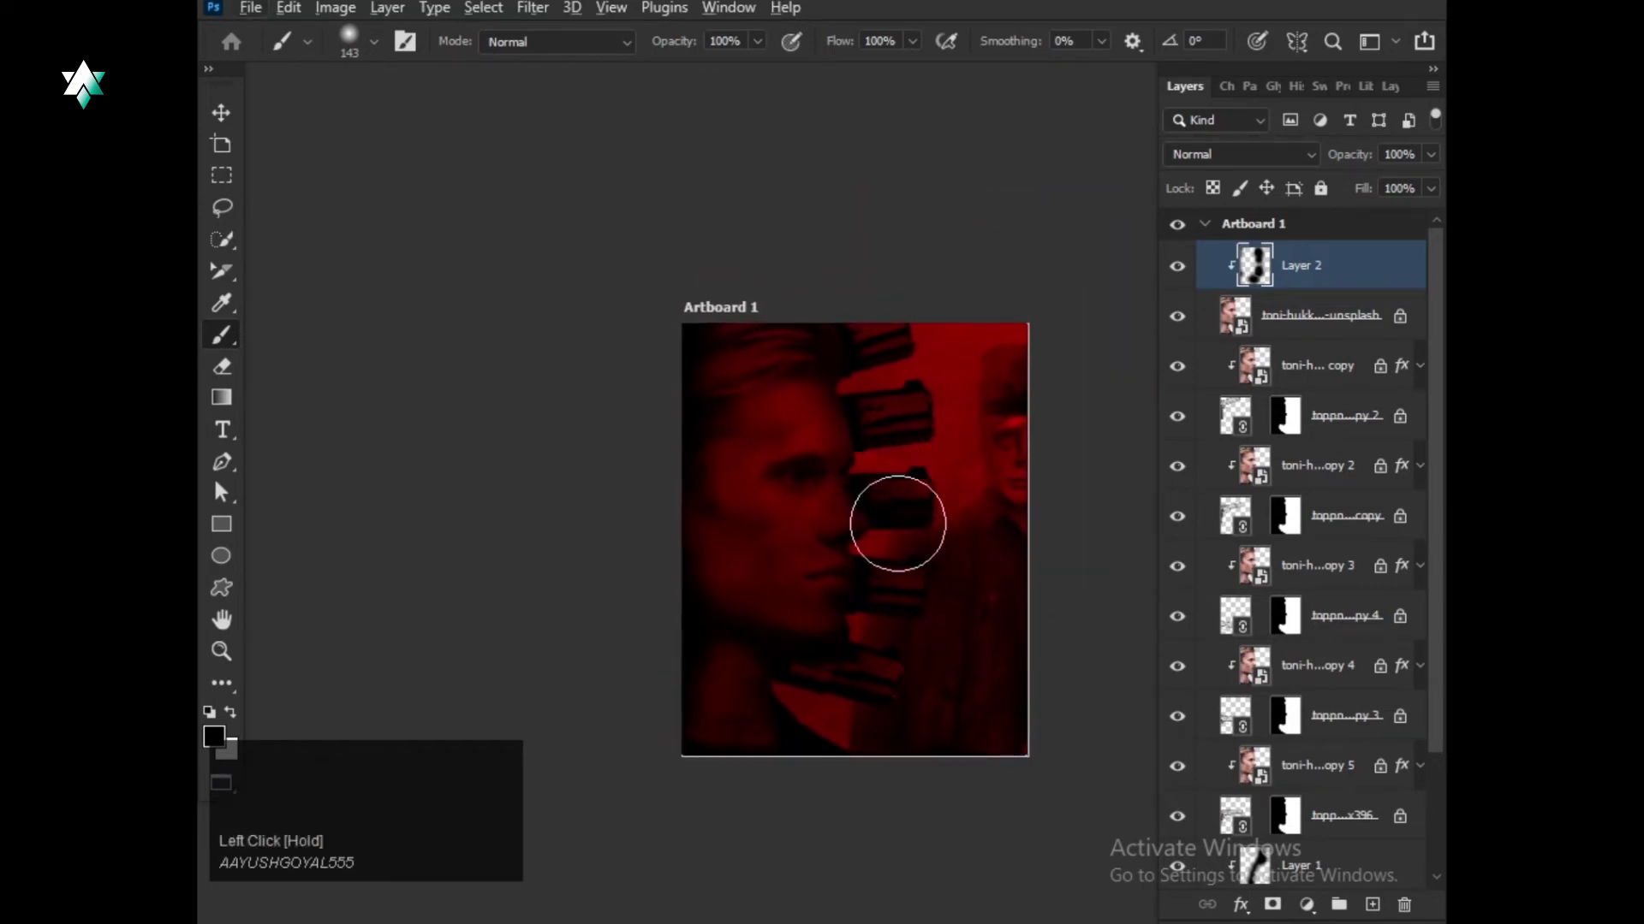
pyautogui.scroll(2, 897, 523)
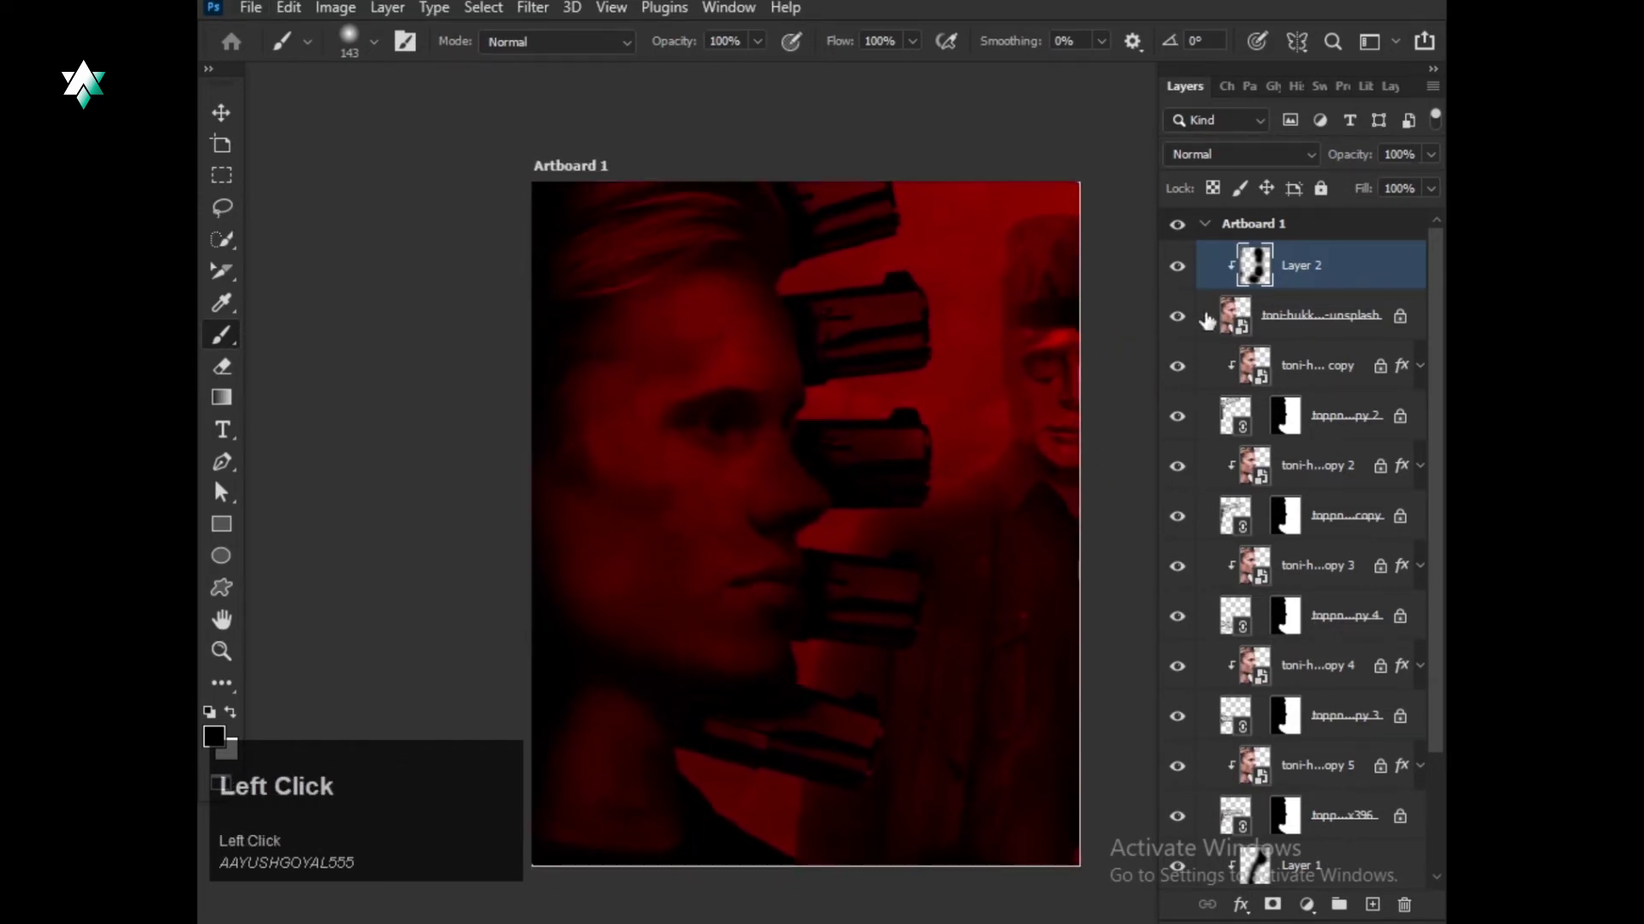
pyautogui.click(220, 118)
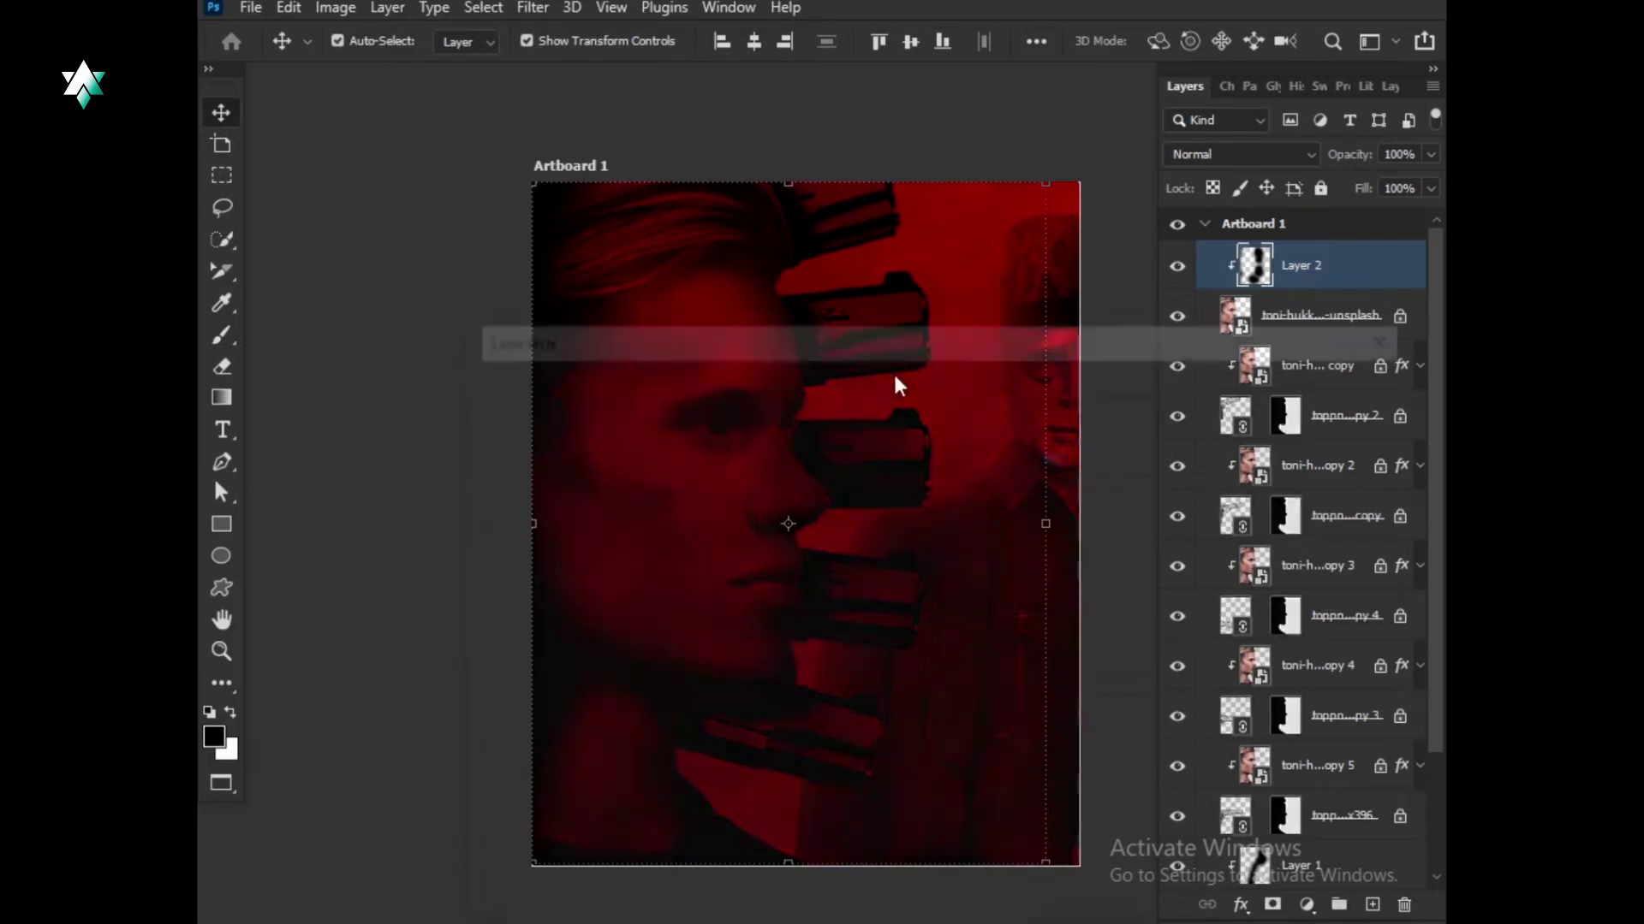
# Split the portrait shading layer's Underlying Layer Blend If sliders to 0/125 and 175/234, with the blend mode set to Normal.
pyautogui.moveTo(973, 347); pyautogui.dragTo(1376, 264)
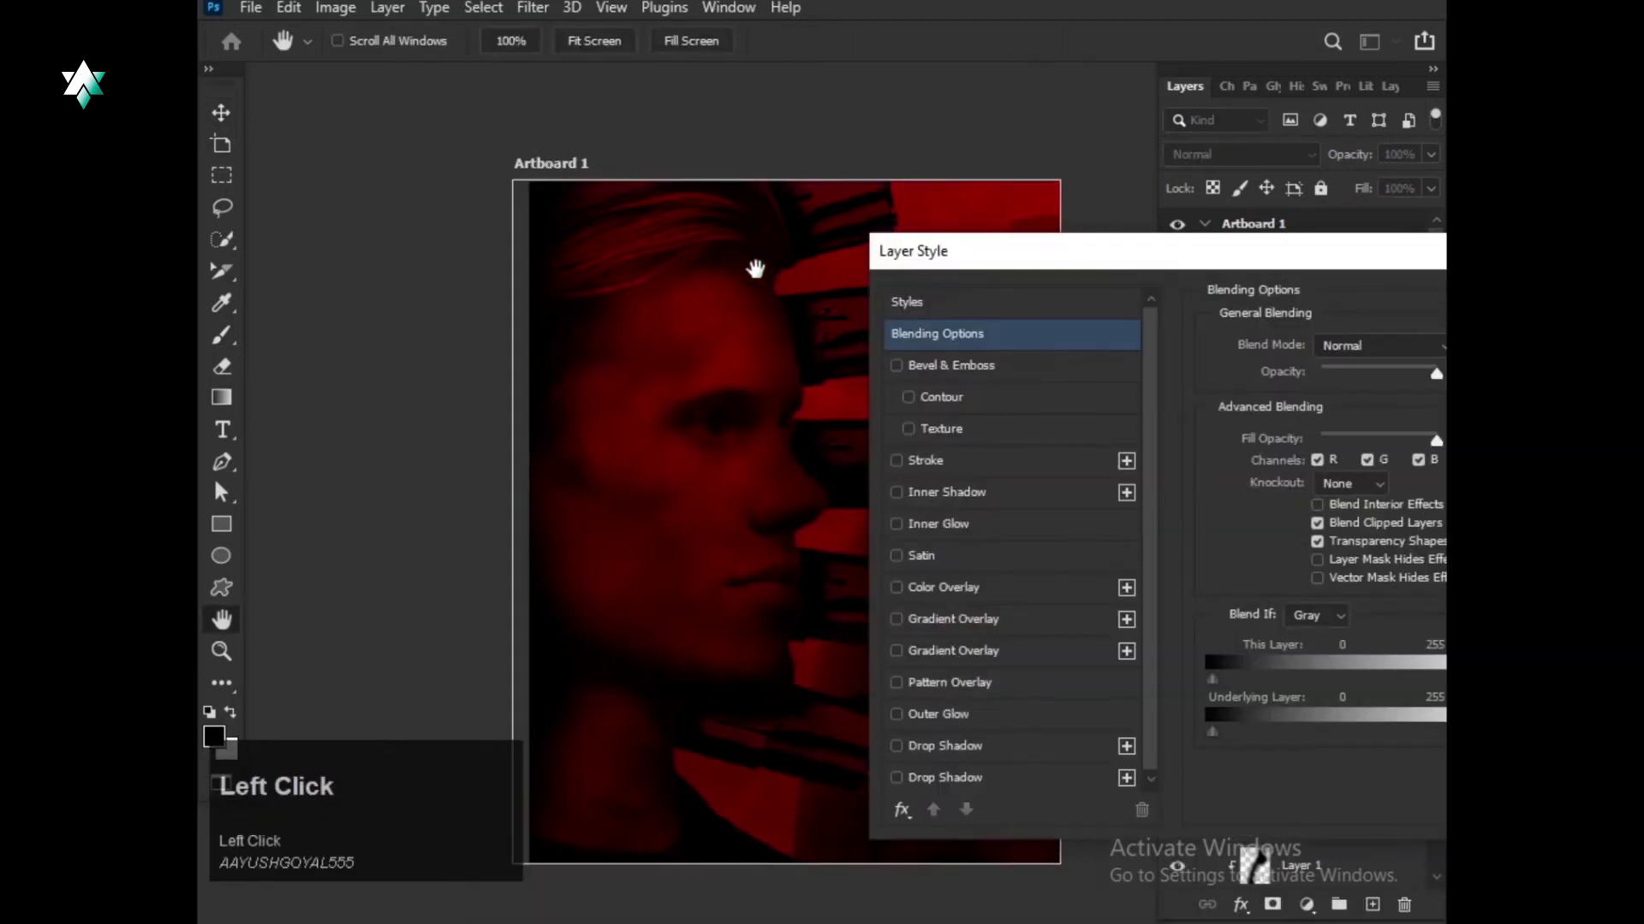
pyautogui.moveTo(753, 268); pyautogui.dragTo(601, 234)
pyautogui.moveTo(1258, 261); pyautogui.dragTo(1073, 209)
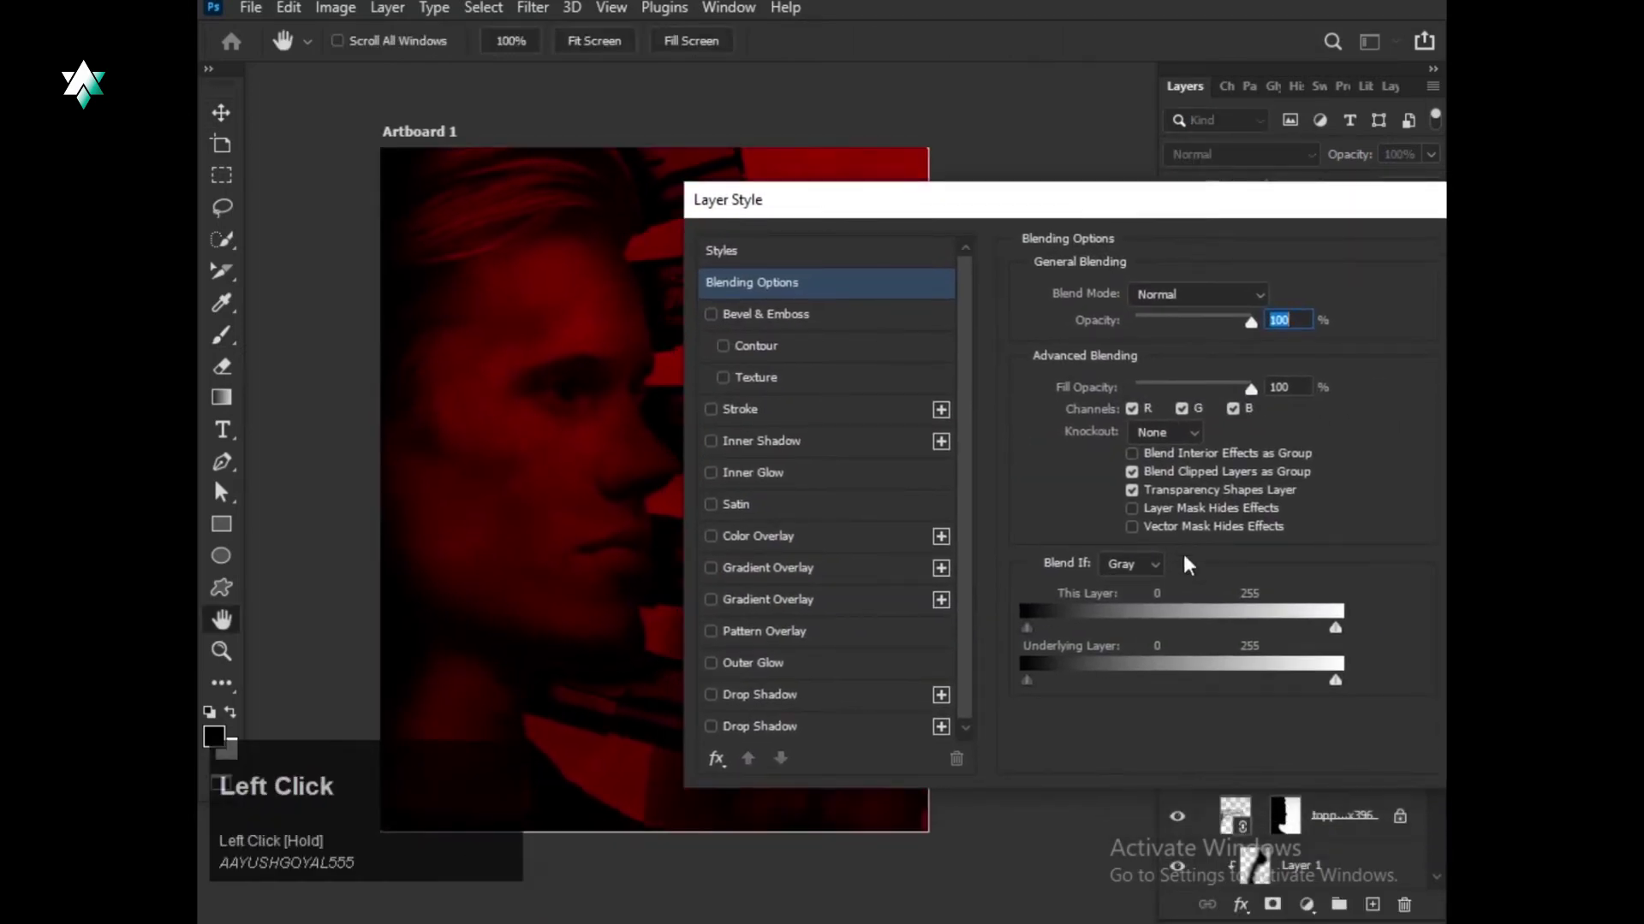
pyautogui.moveTo(1338, 681); pyautogui.dragTo(1140, 697)
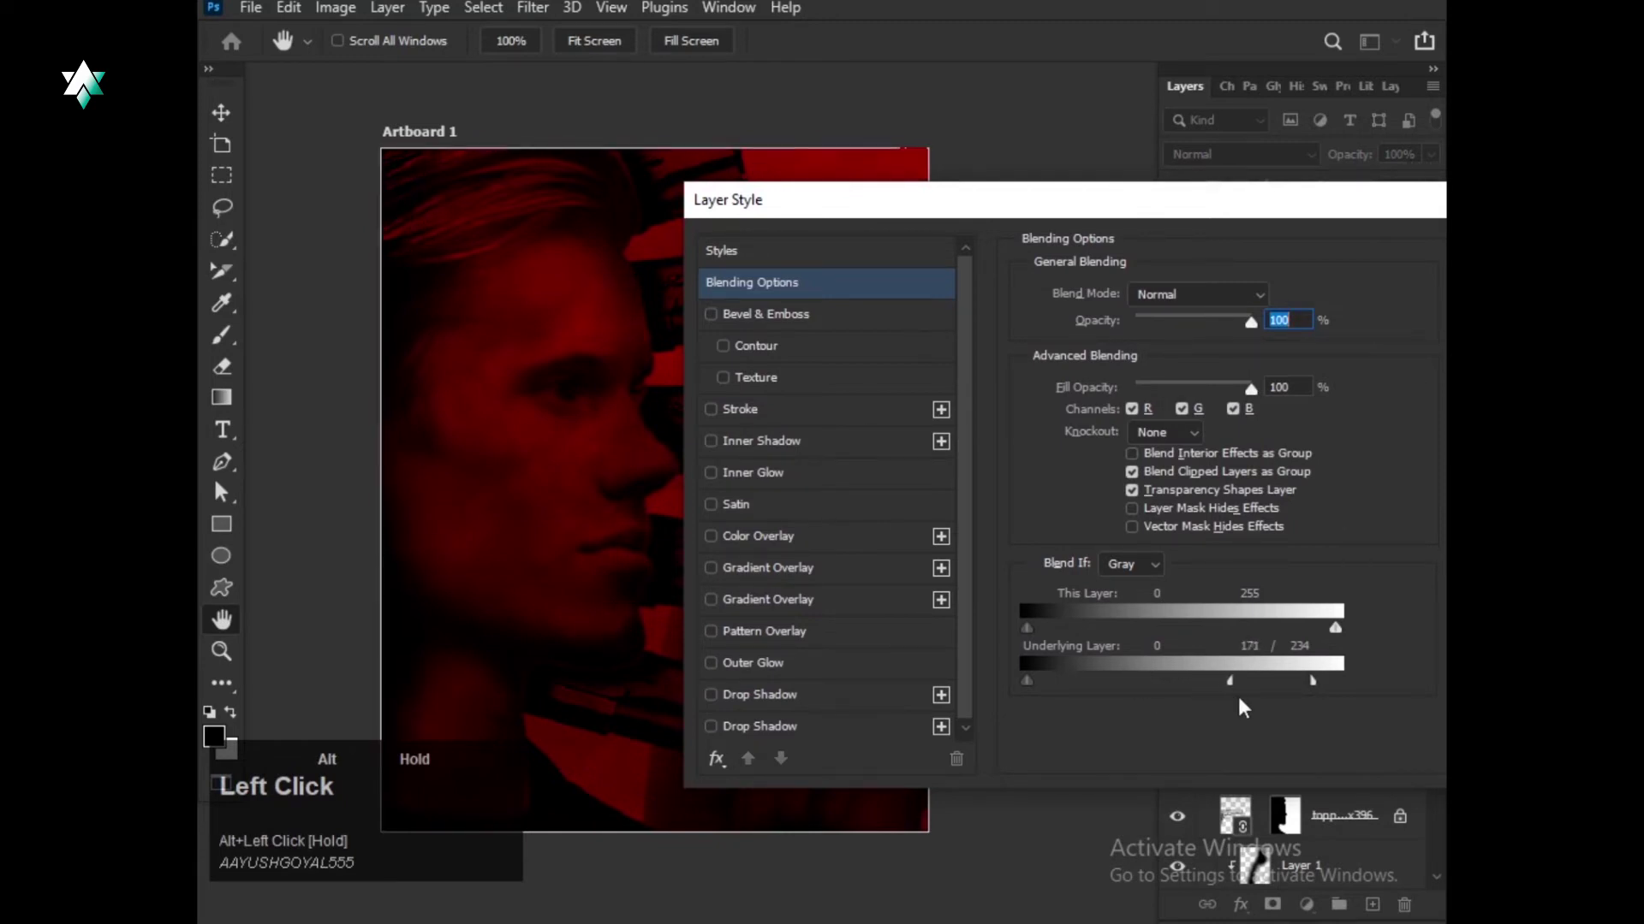
pyautogui.moveTo(1238, 705); pyautogui.dragTo(1241, 707)
pyautogui.moveTo(1026, 681); pyautogui.dragTo(1153, 679)
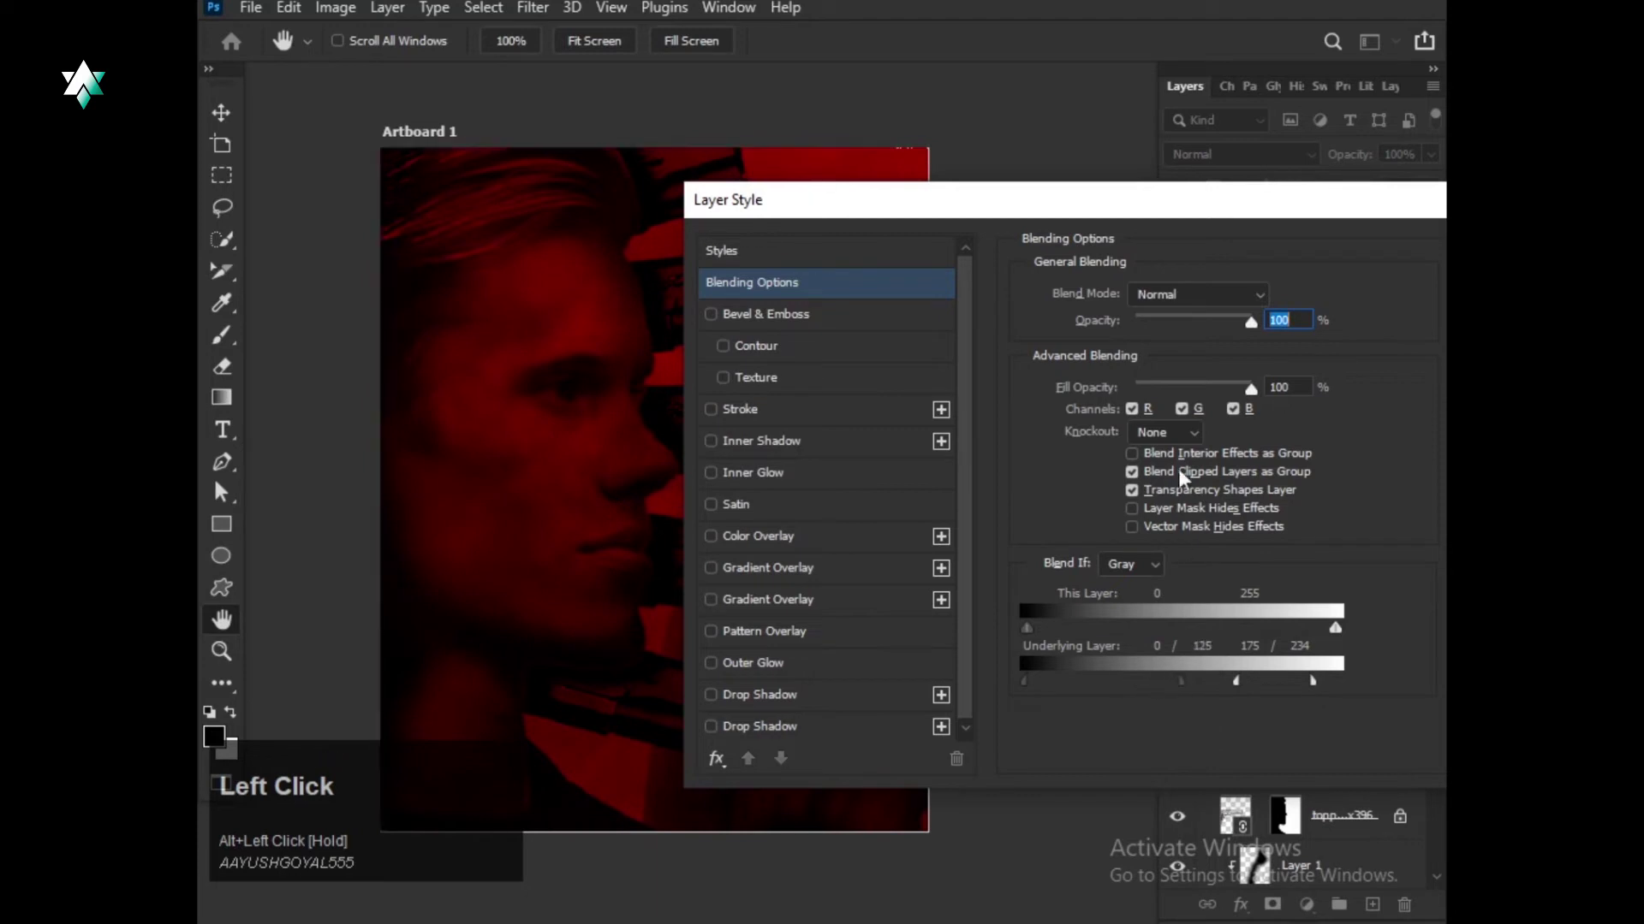
pyautogui.click(1217, 298)
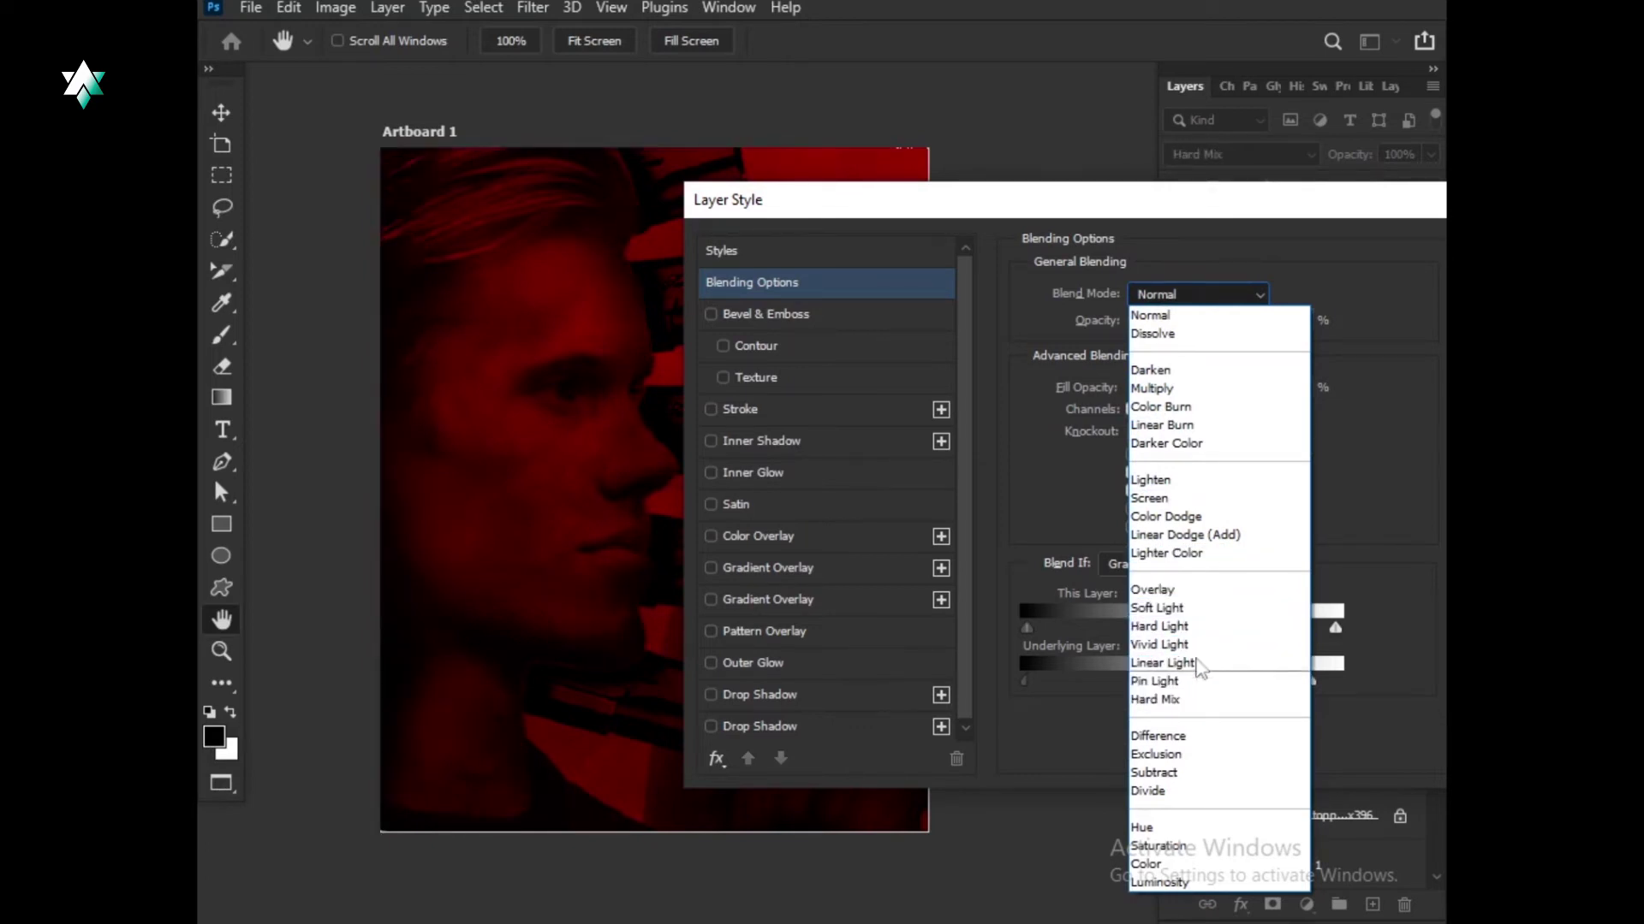
pyautogui.click(1220, 316)
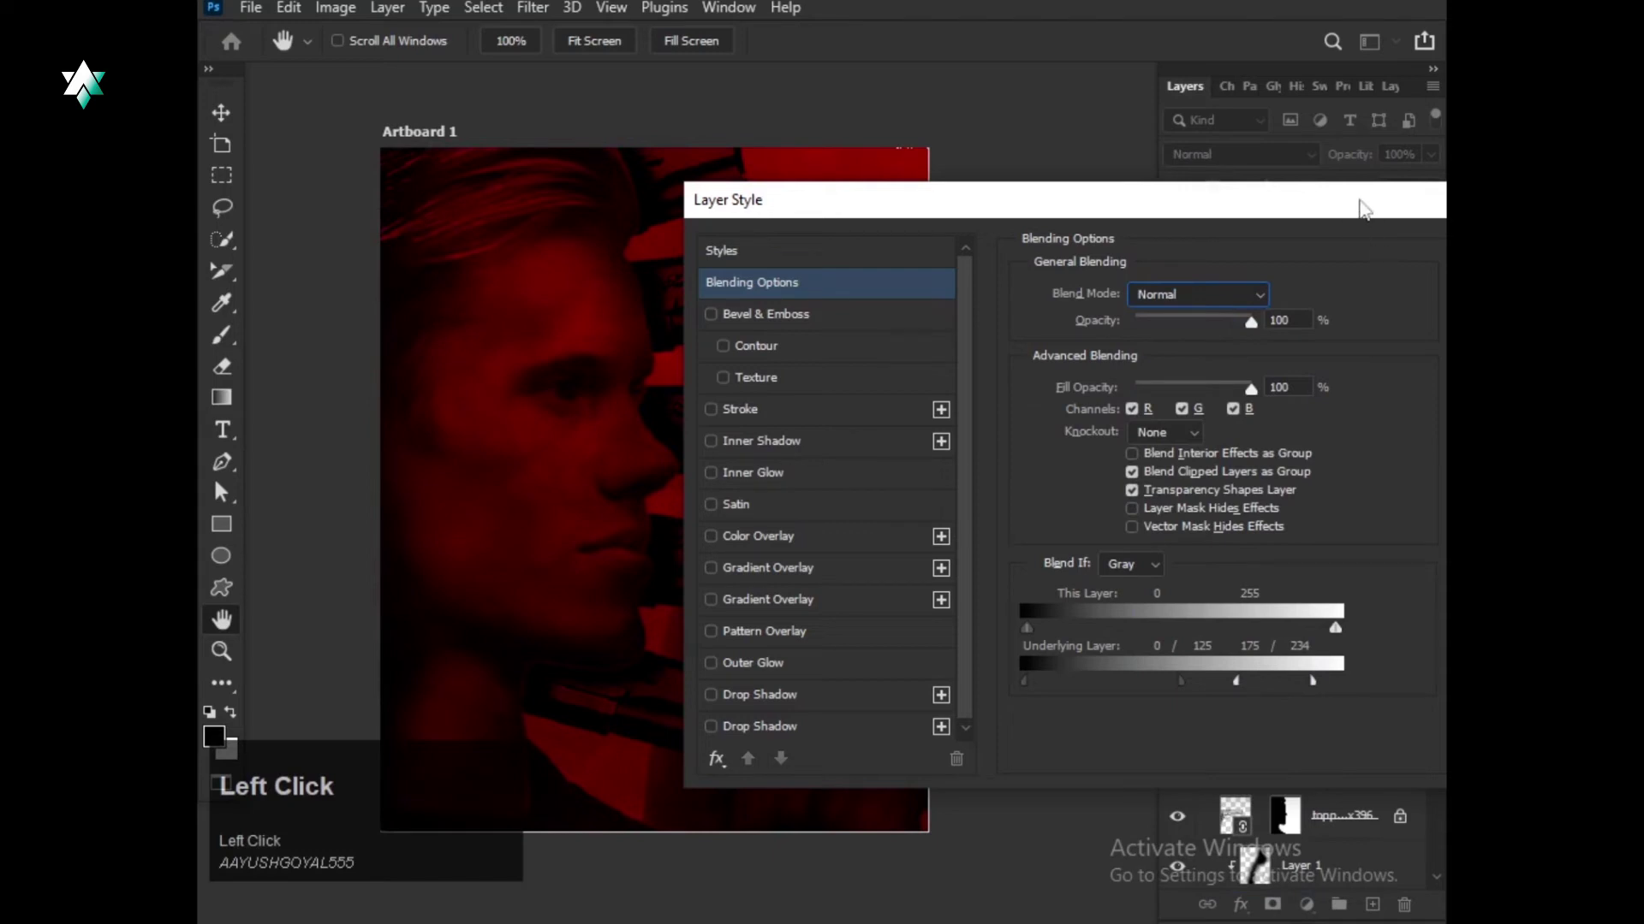
pyautogui.moveTo(1364, 209); pyautogui.dragTo(1004, 432)
pyautogui.click(1189, 465)
pyautogui.scroll(-2, 935, 377)
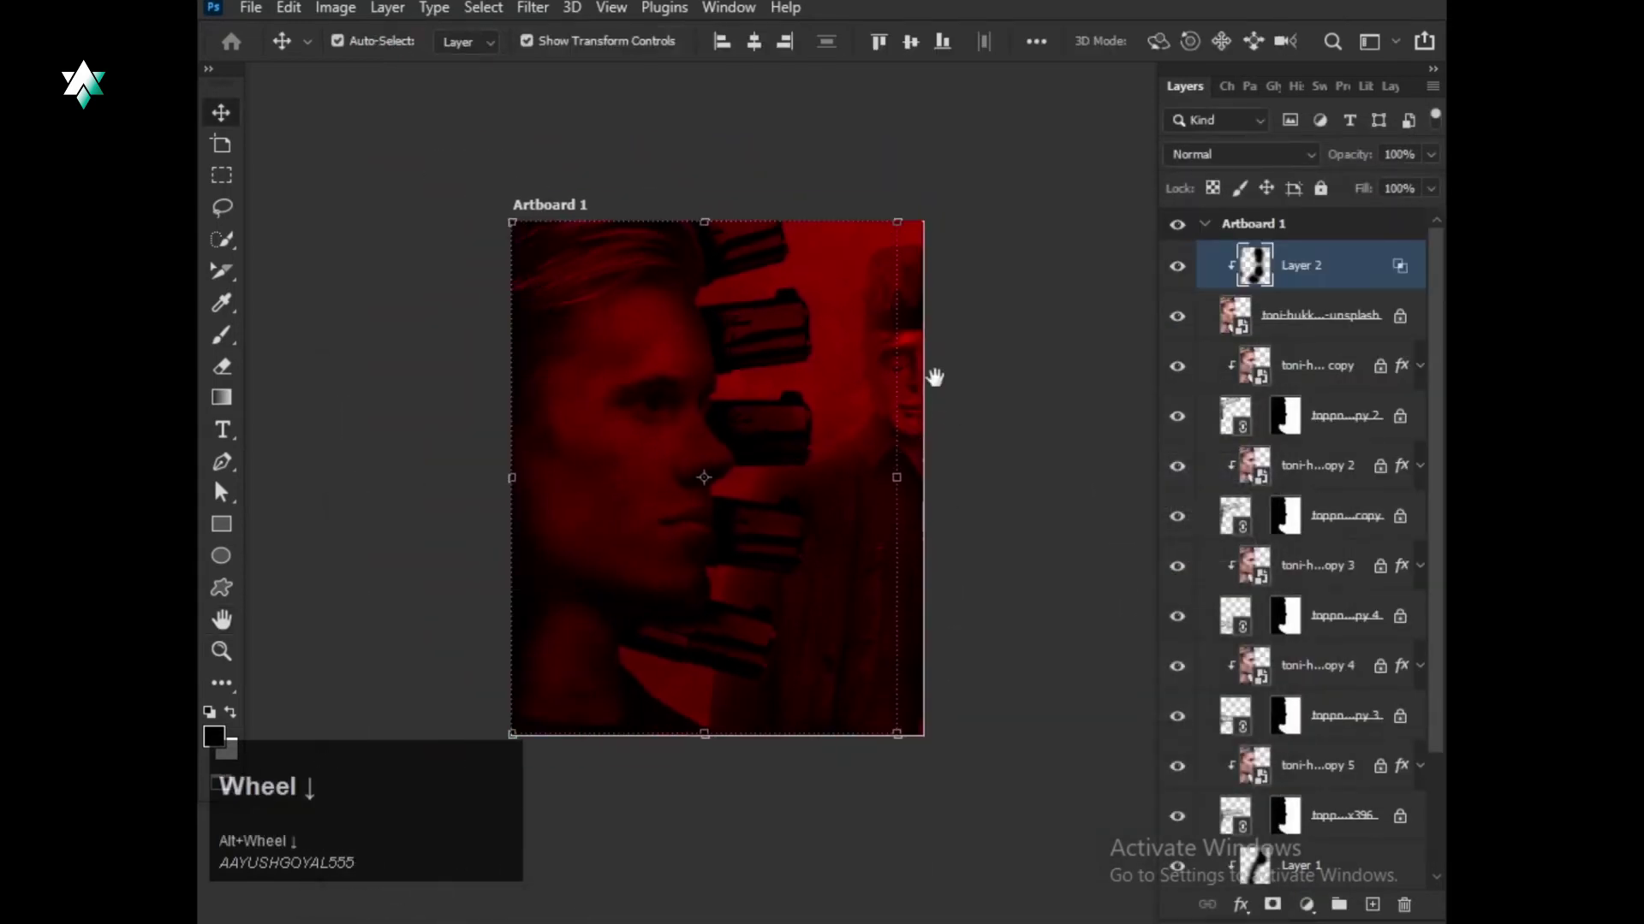
# Lock the position of the two black shading layers, Layer 1 and Layer 2.
pyautogui.moveTo(935, 377); pyautogui.dragTo(956, 384)
pyautogui.scroll(3, 991, 416)
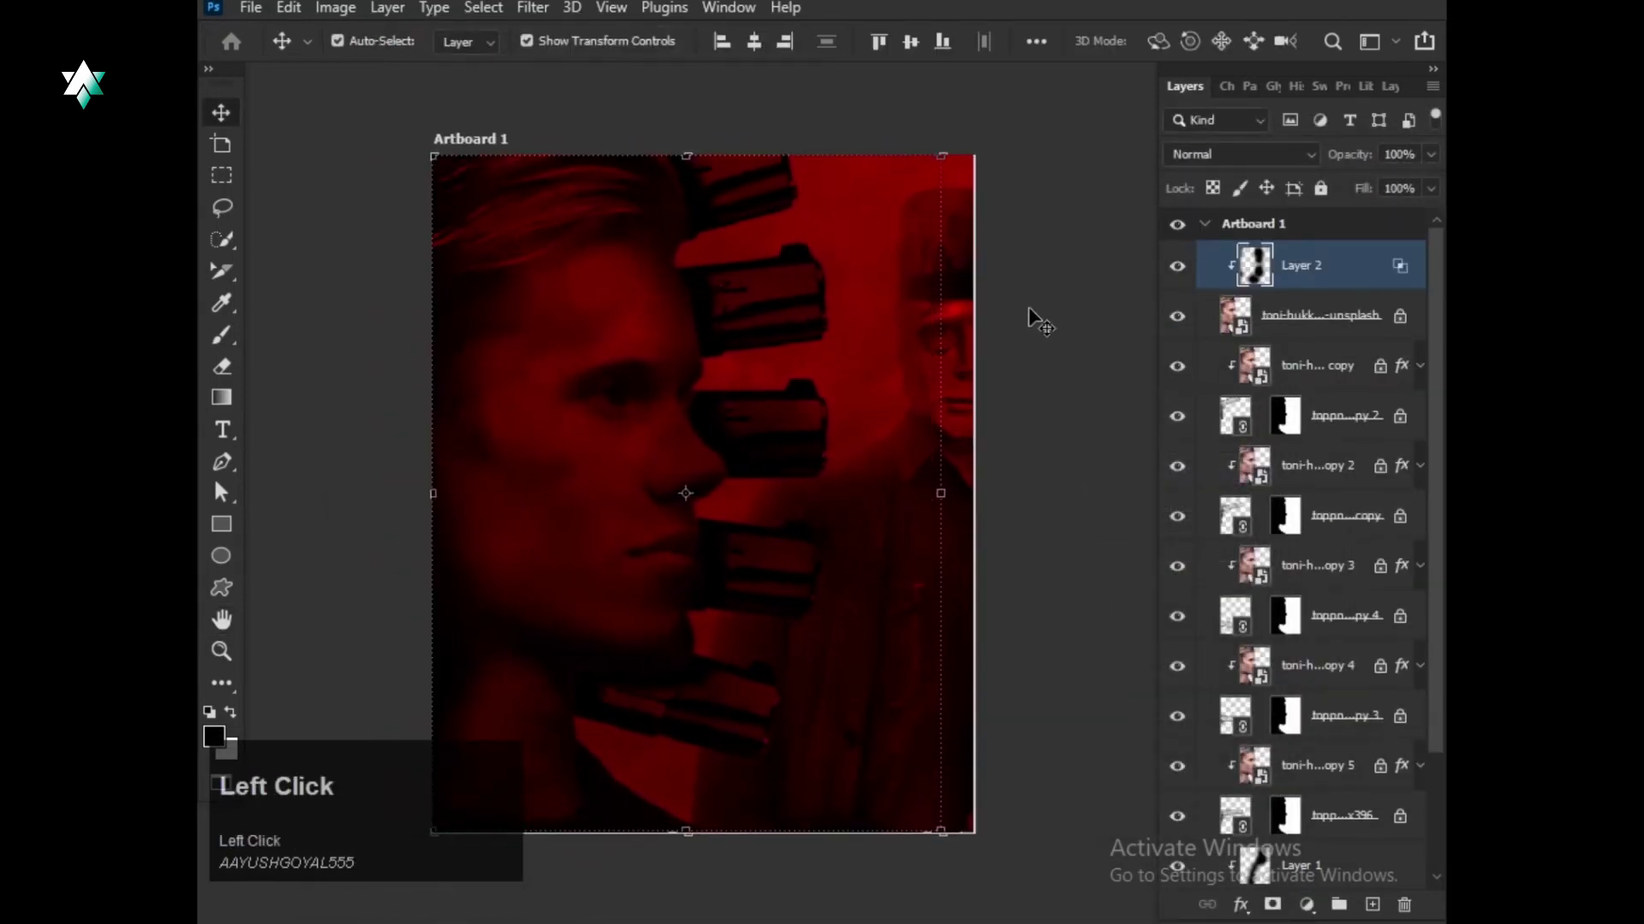
pyautogui.moveTo(1042, 257); pyautogui.dragTo(573, 755)
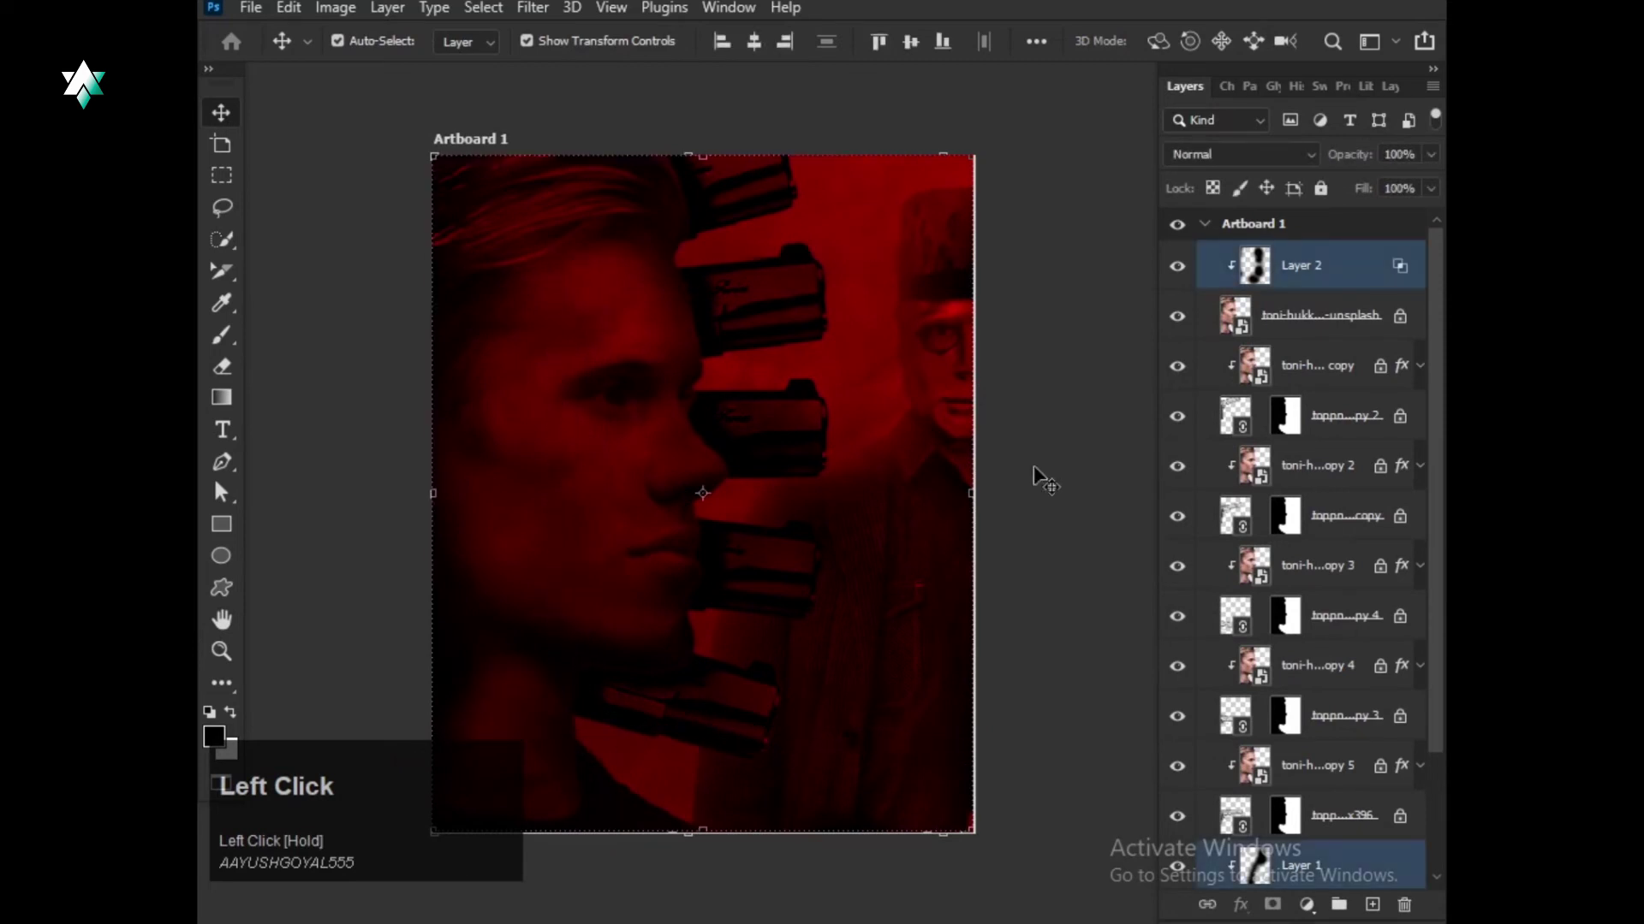
pyautogui.click(1265, 190)
pyautogui.click(1070, 313)
# Add a new layer above the portrait's shading layer and set the brush's foreground color to pure red, ff0000.
pyautogui.click(1351, 276)
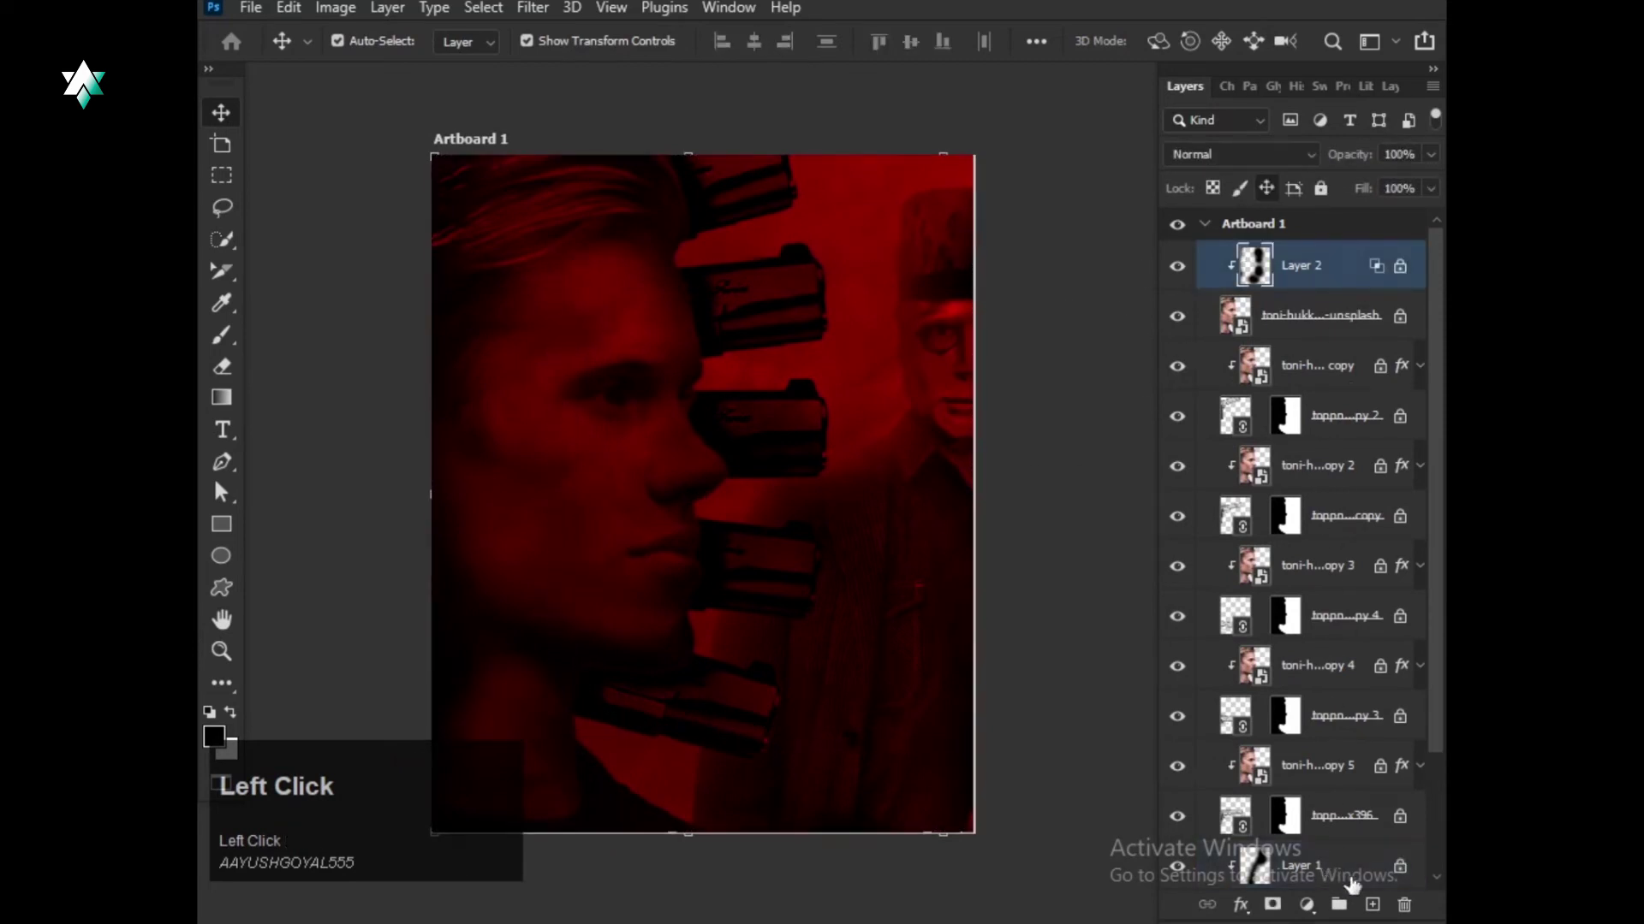
pyautogui.click(1367, 907)
pyautogui.press('b')
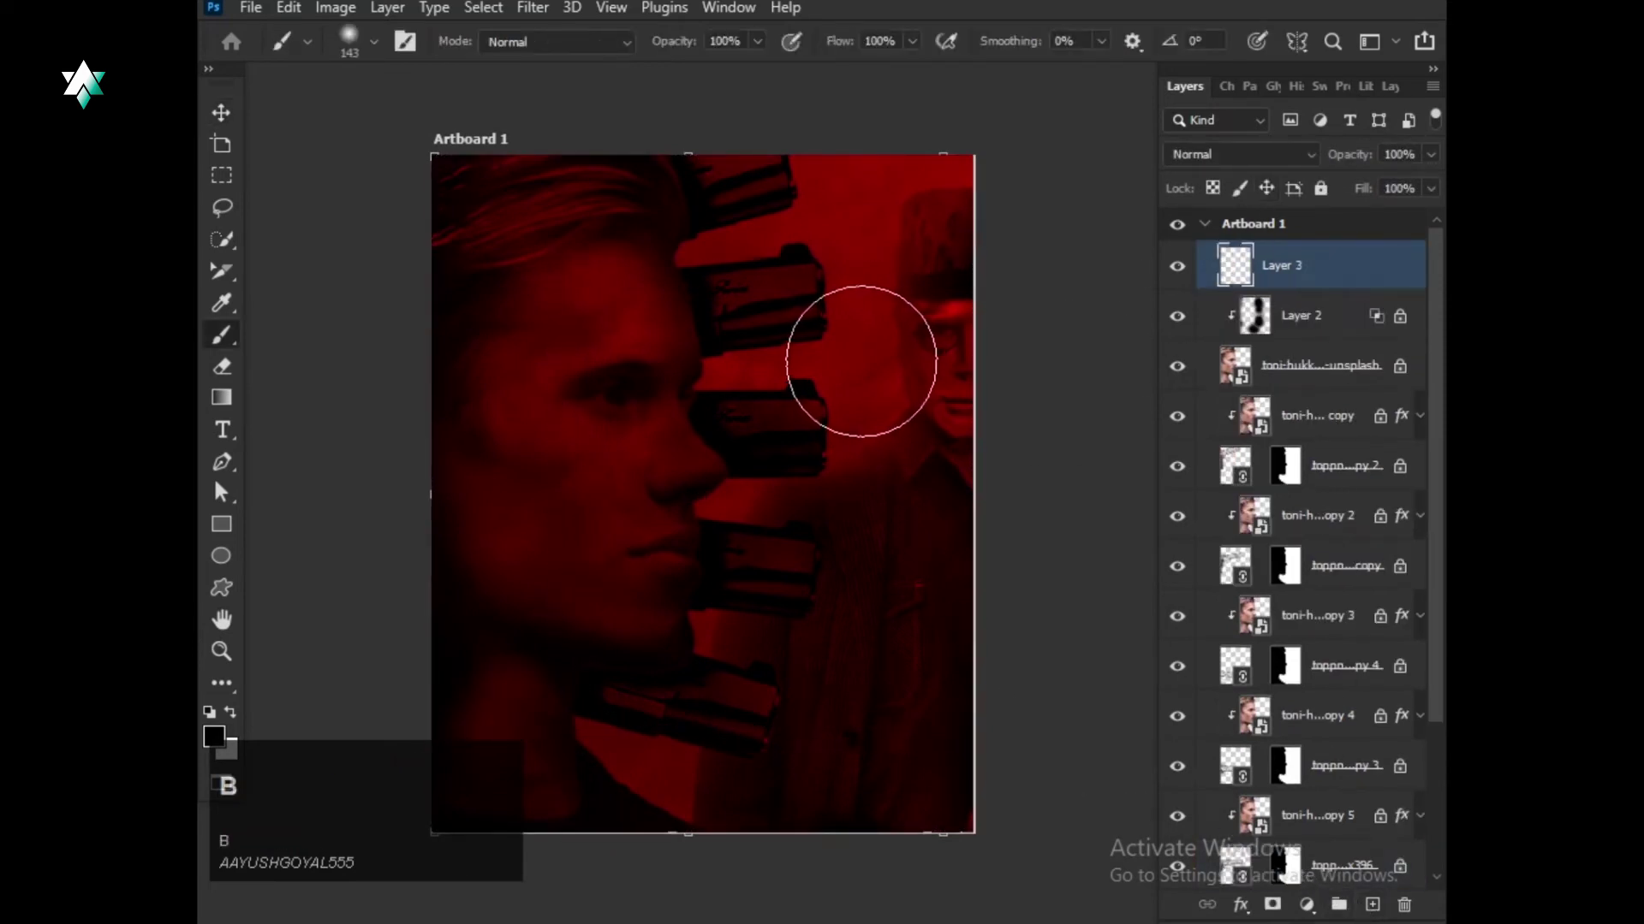
pyautogui.click(208, 726)
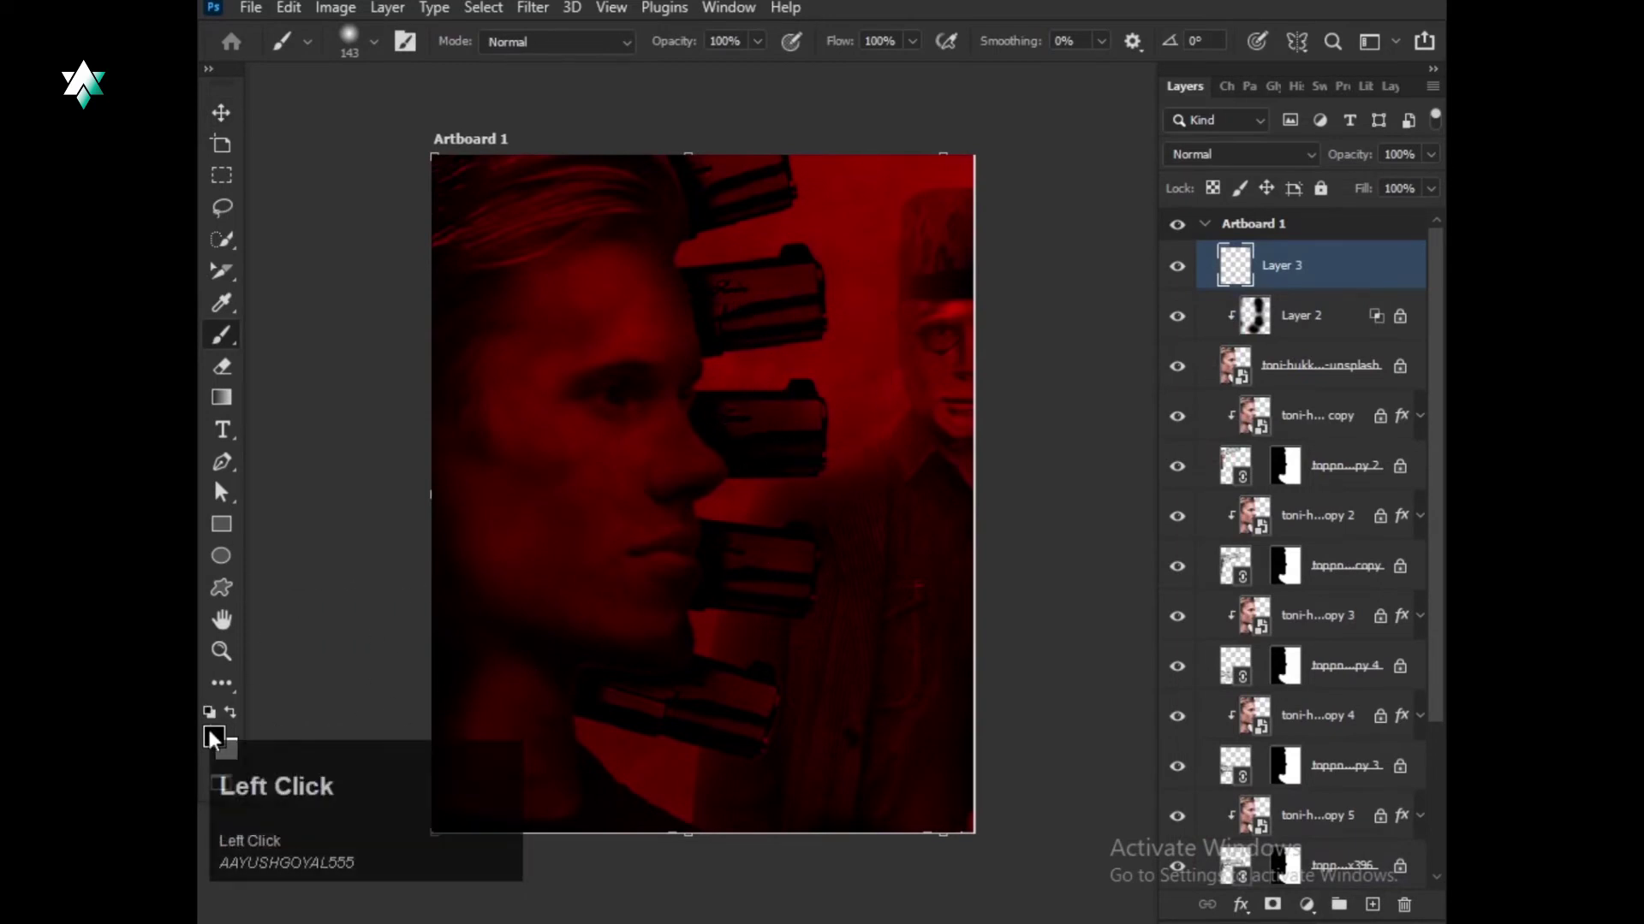
pyautogui.moveTo(506, 660); pyautogui.dragTo(785, 507)
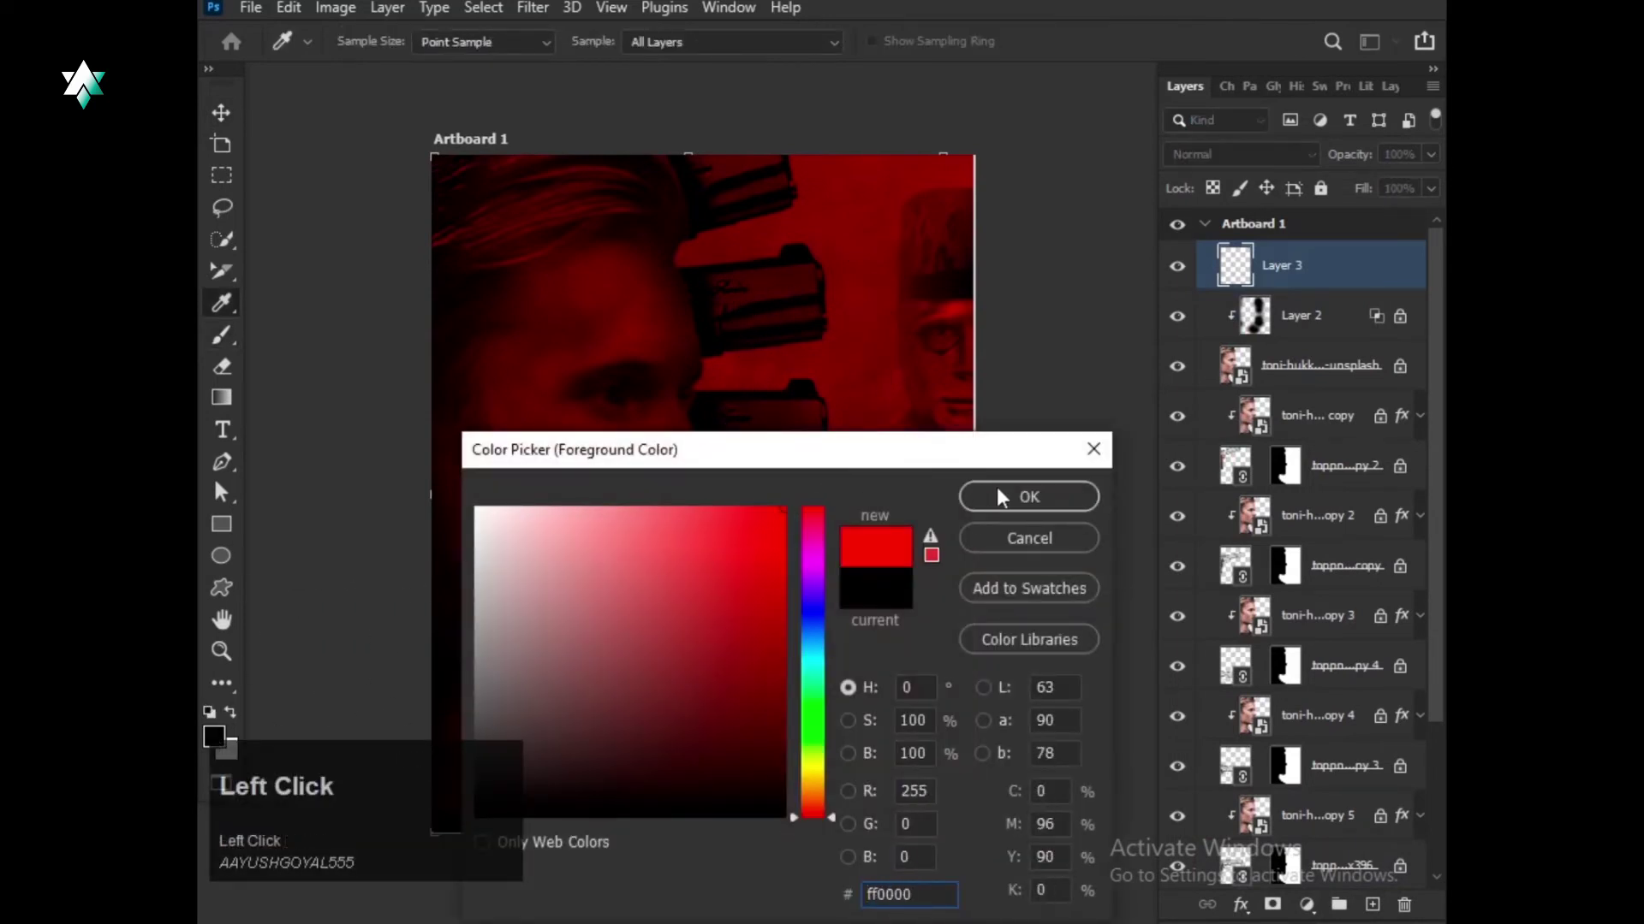
pyautogui.click(996, 486)
# Enlarge the soft brush to 275 px and paint a red glow between the pistols and the masked man.
pyautogui.rightClick(830, 399)
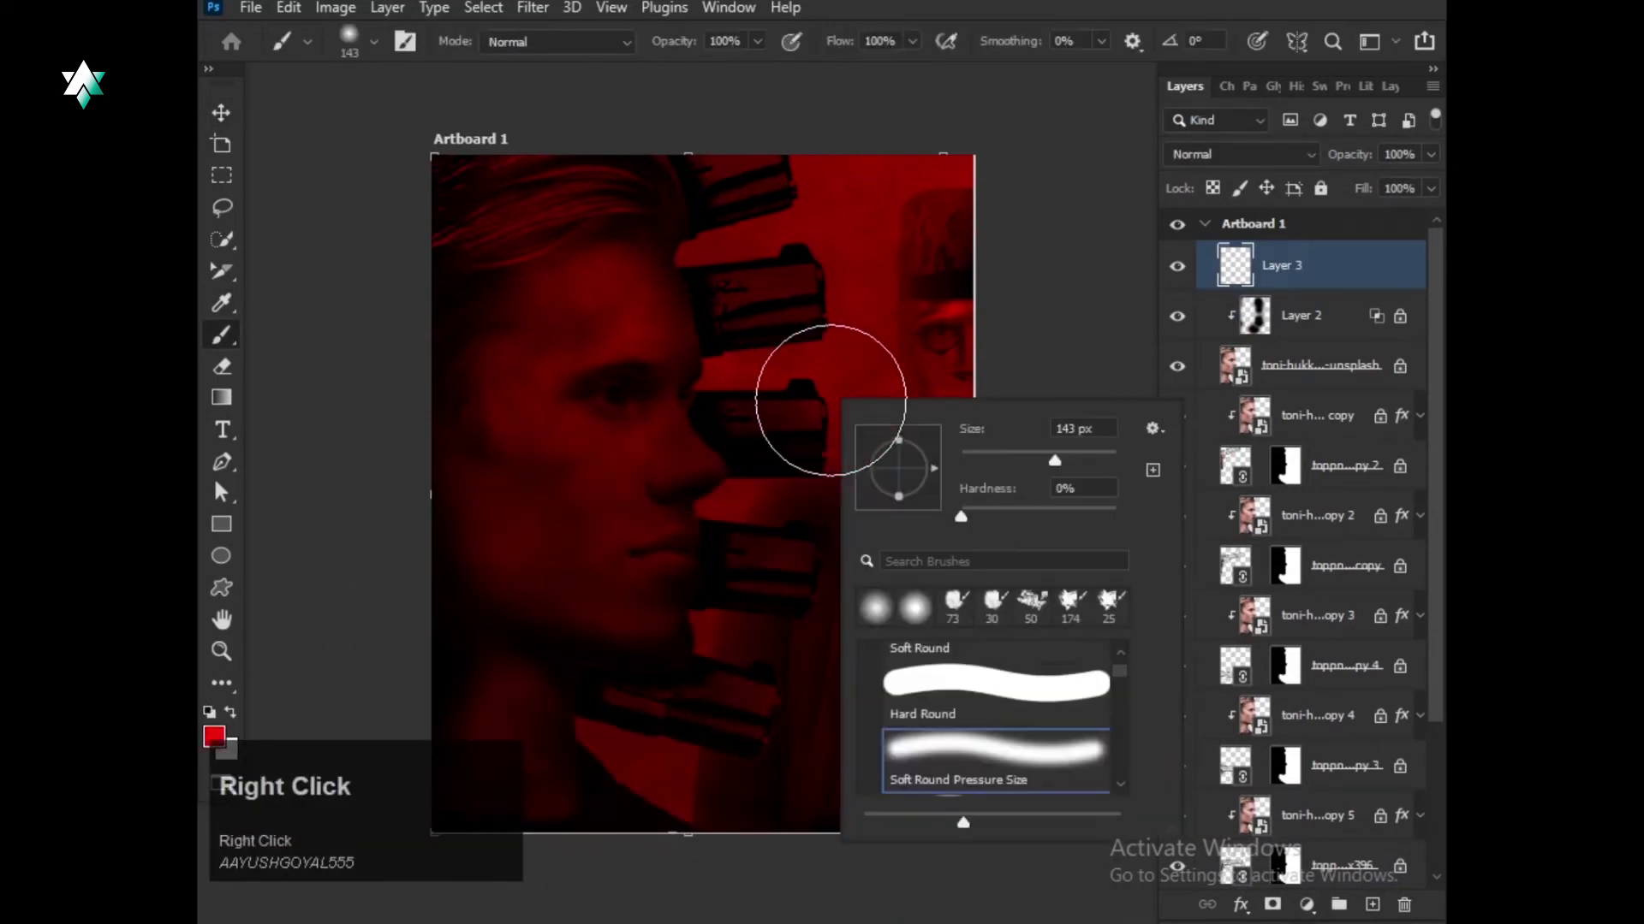
pyautogui.click(1082, 451)
pyautogui.click(866, 321)
pyautogui.click(864, 390)
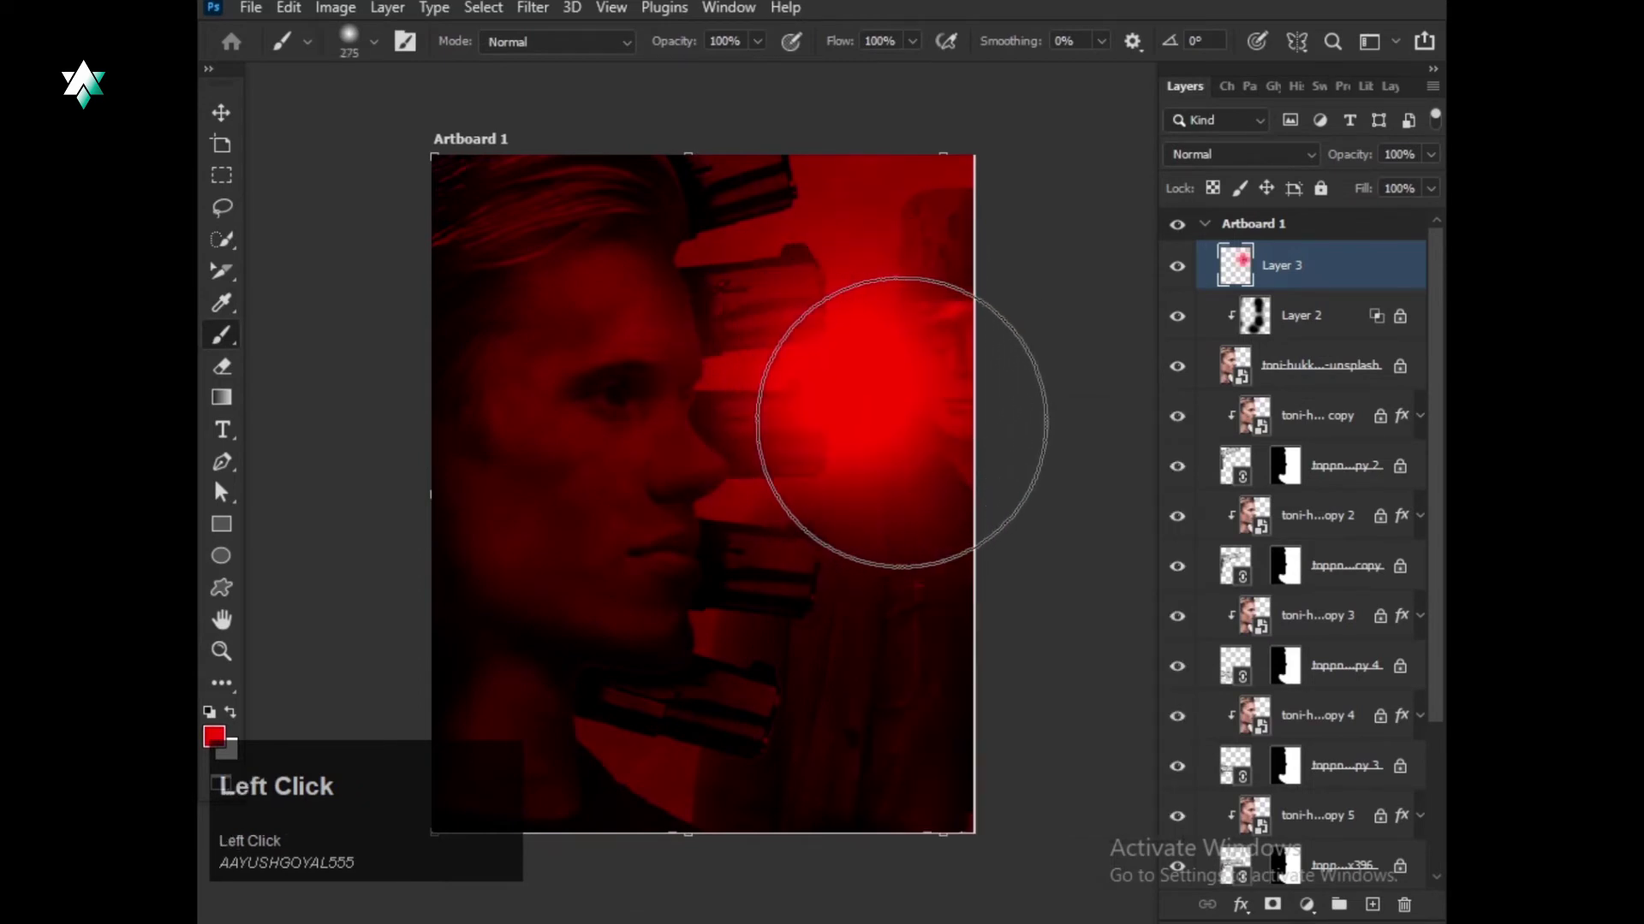
pyautogui.scroll(-2, 958, 368)
pyautogui.click(899, 368)
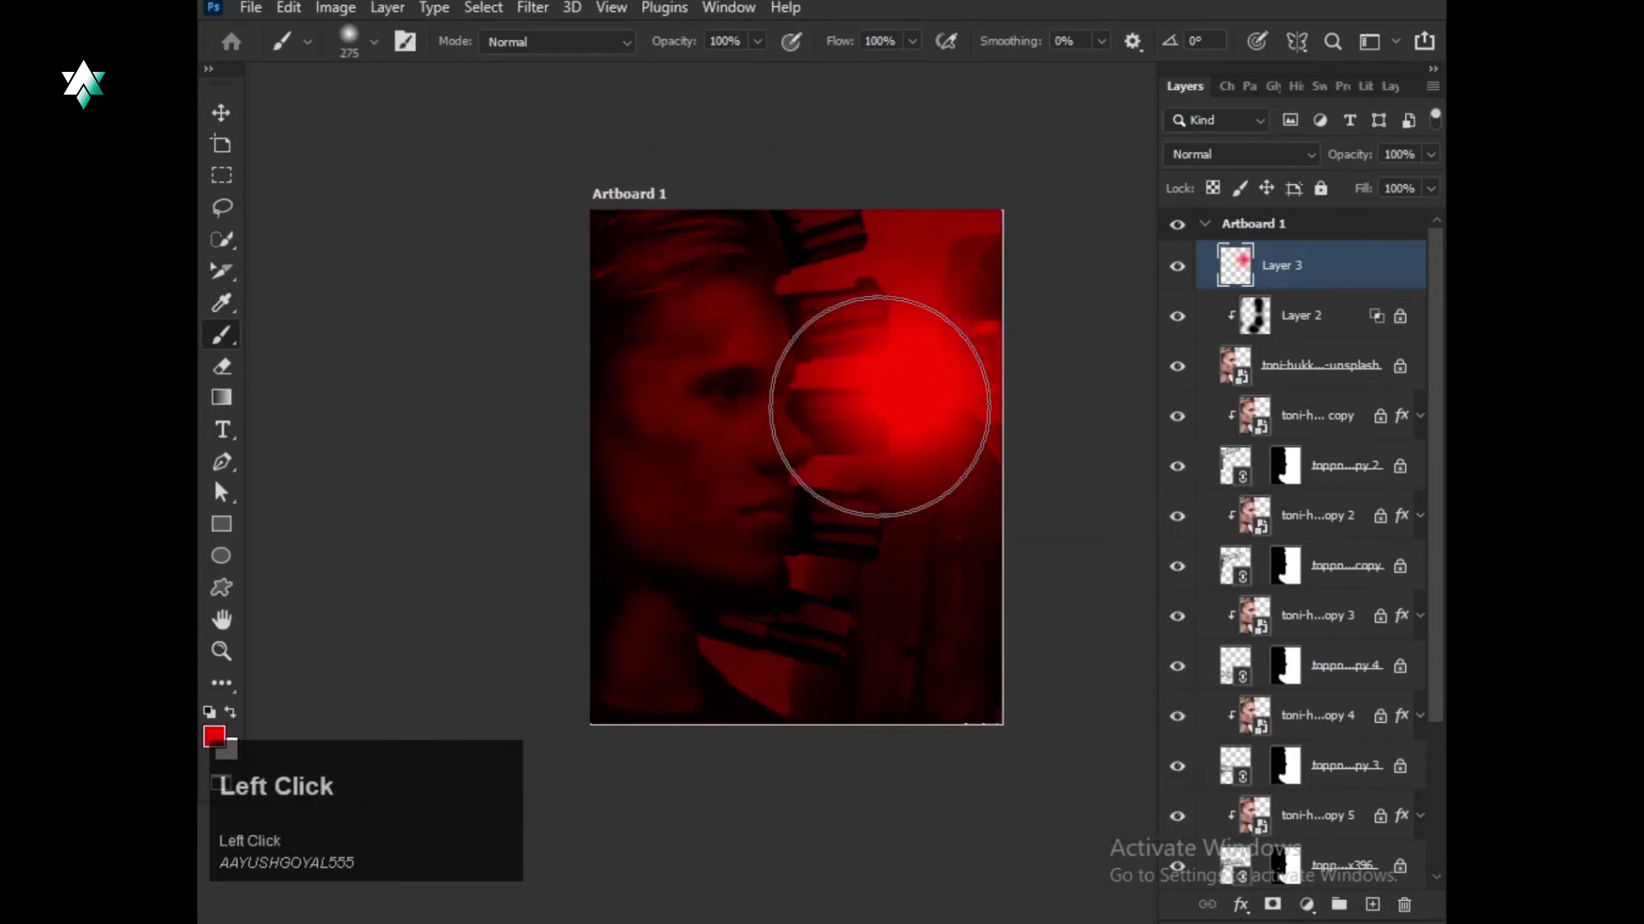
pyautogui.scroll(2, 879, 406)
pyautogui.click(823, 375)
# Set the red glow layer's blend mode to Overlay and duplicate the layer.
pyautogui.click(220, 113)
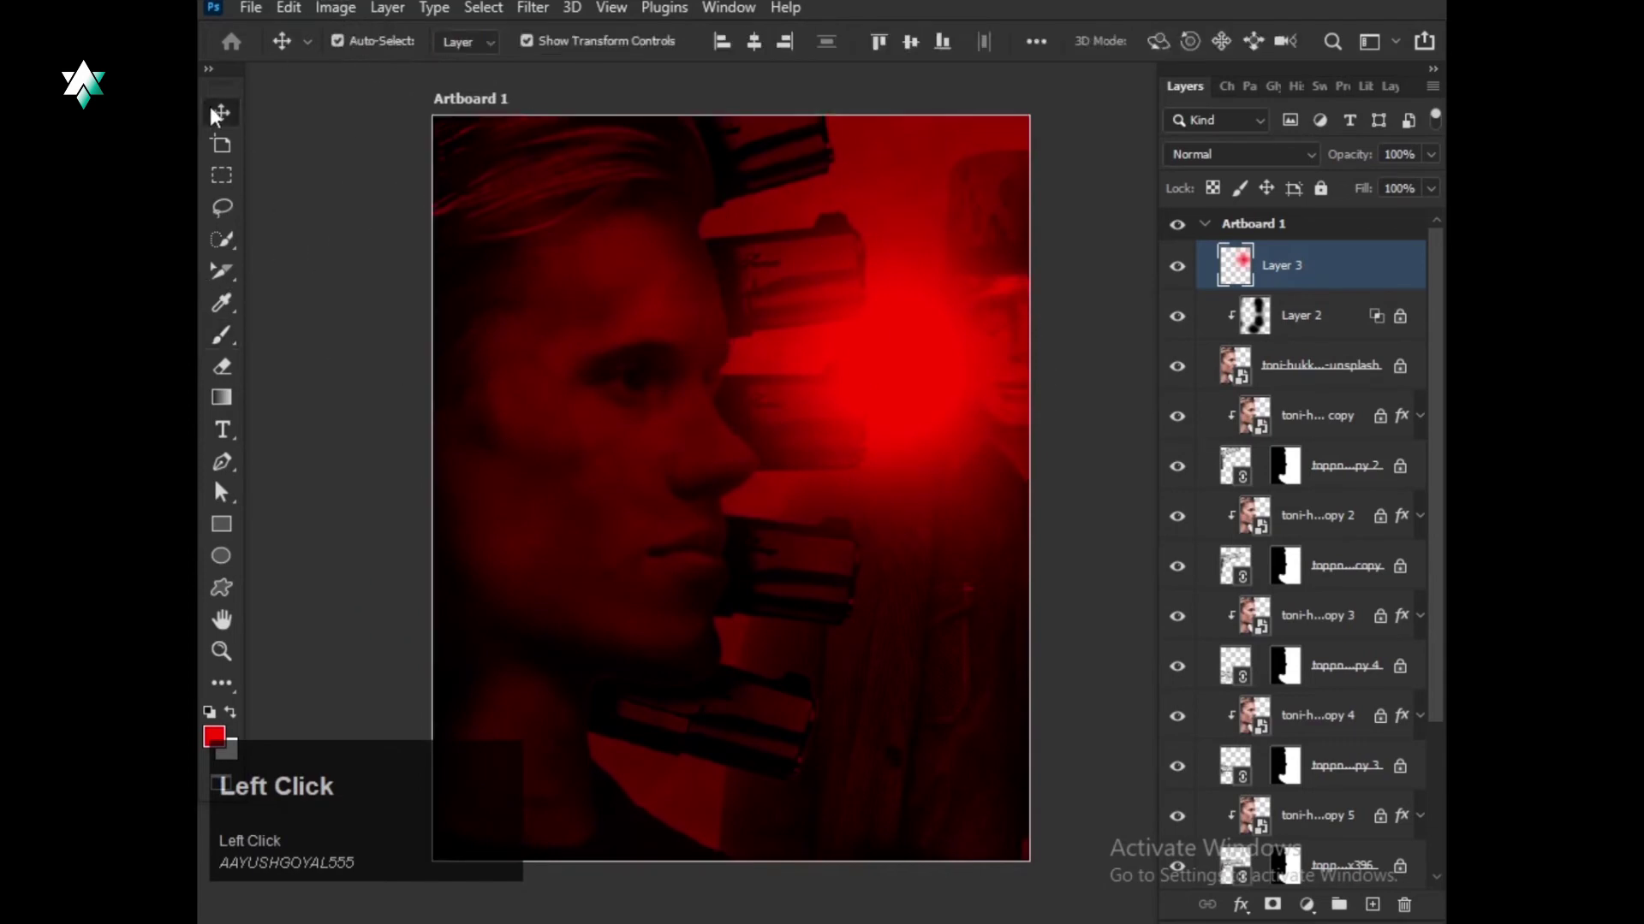
pyautogui.scroll(-2, 371, 209)
pyautogui.click(594, 249)
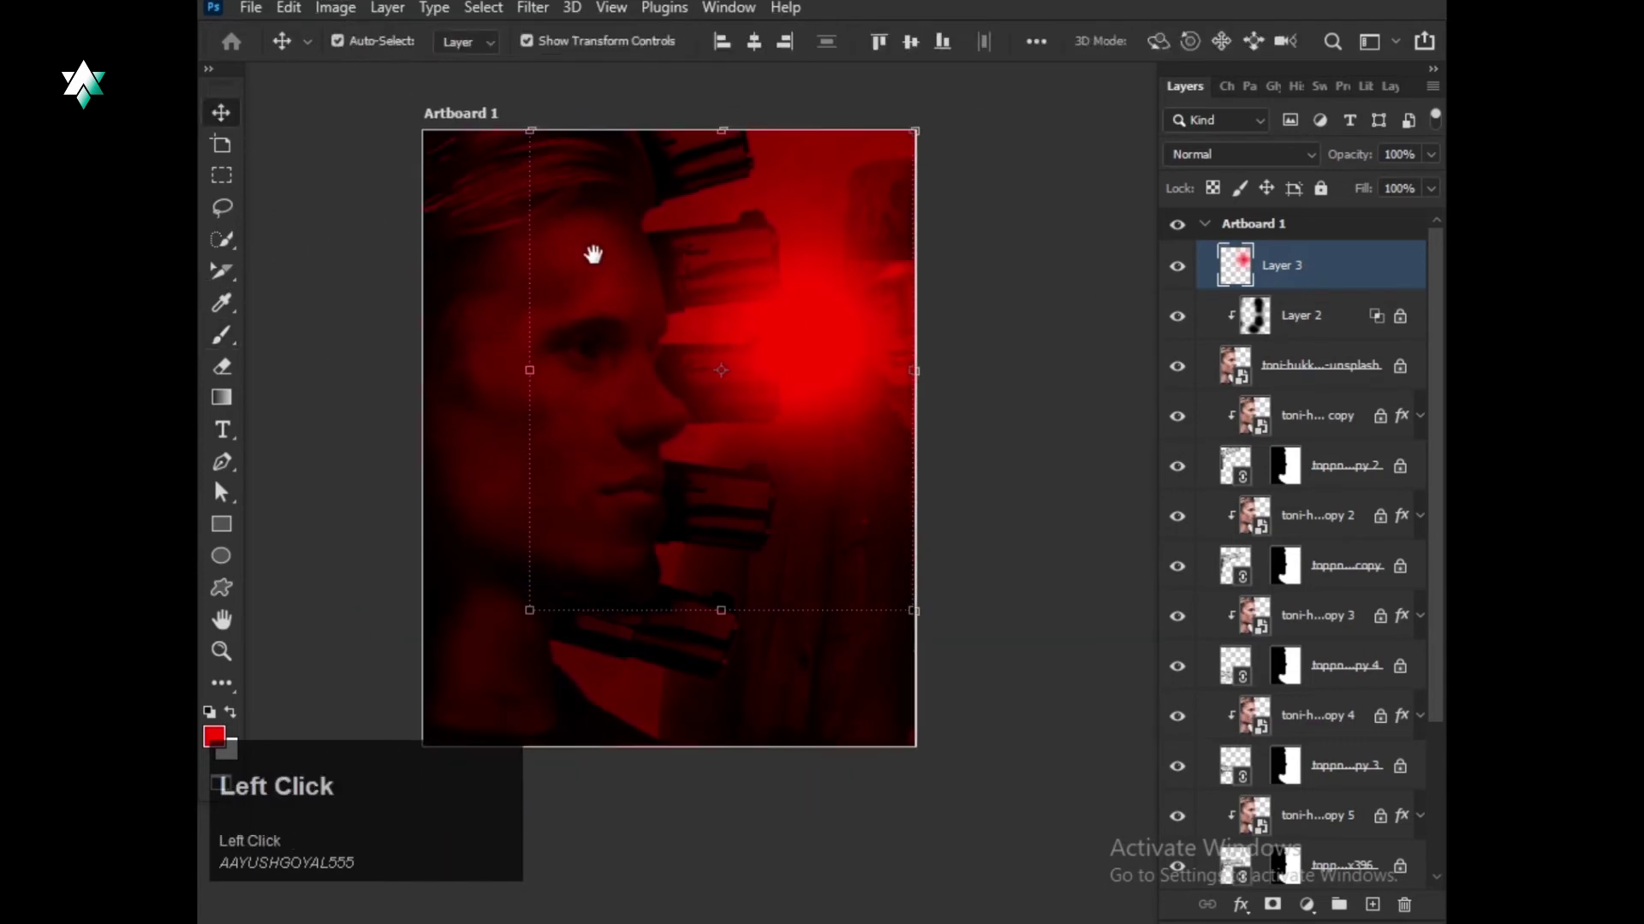
pyautogui.click(1277, 159)
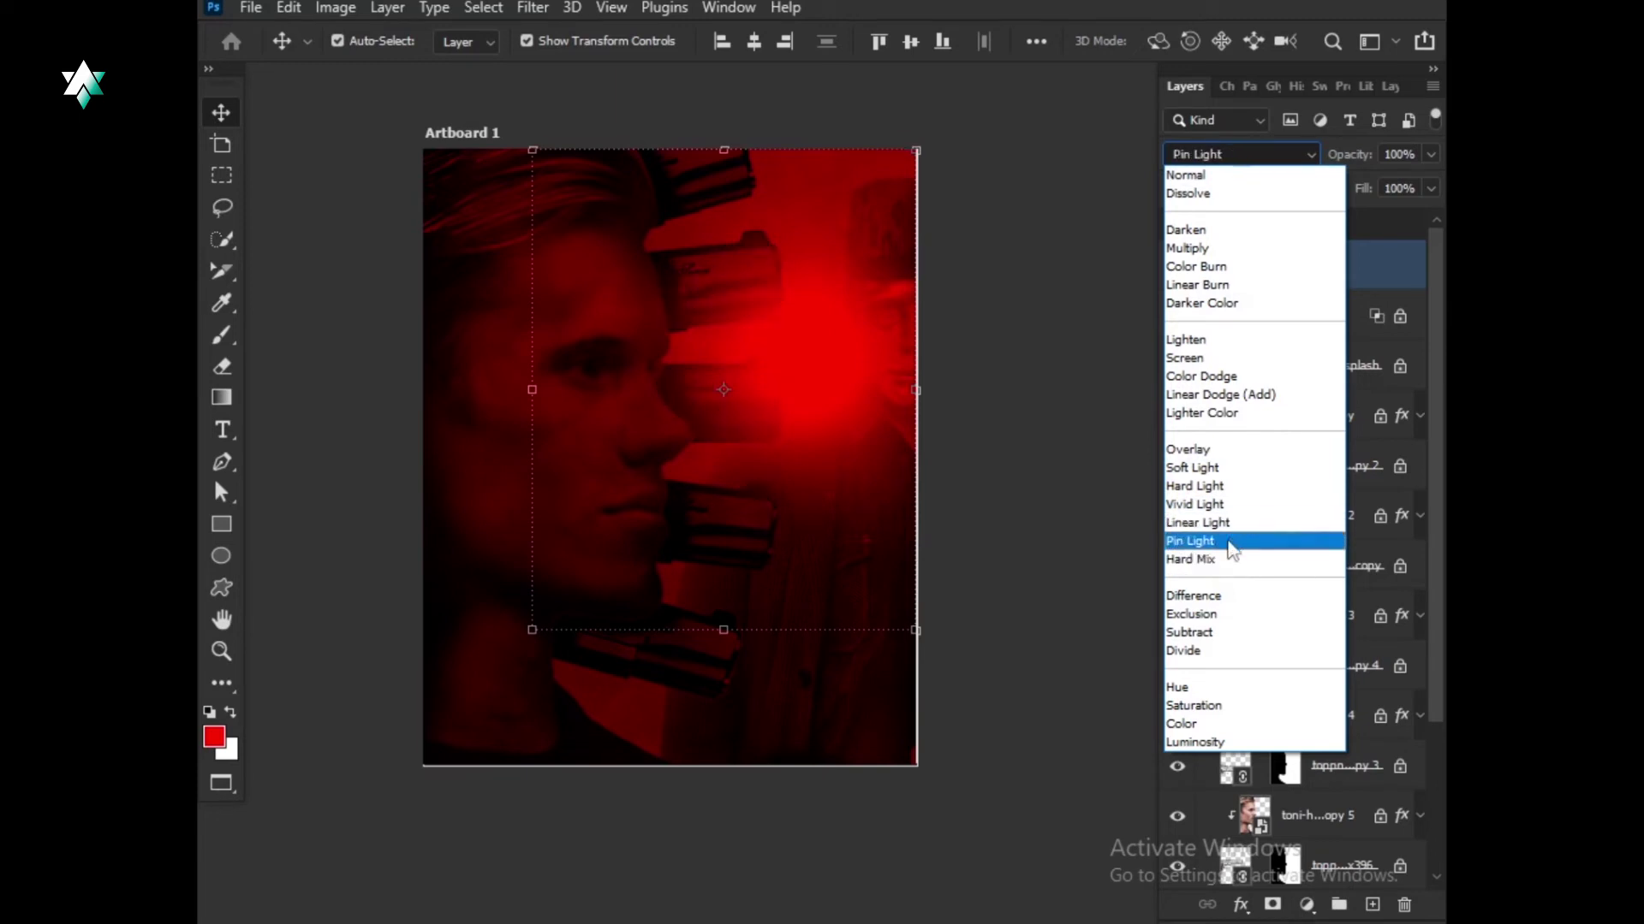
pyautogui.click(1234, 458)
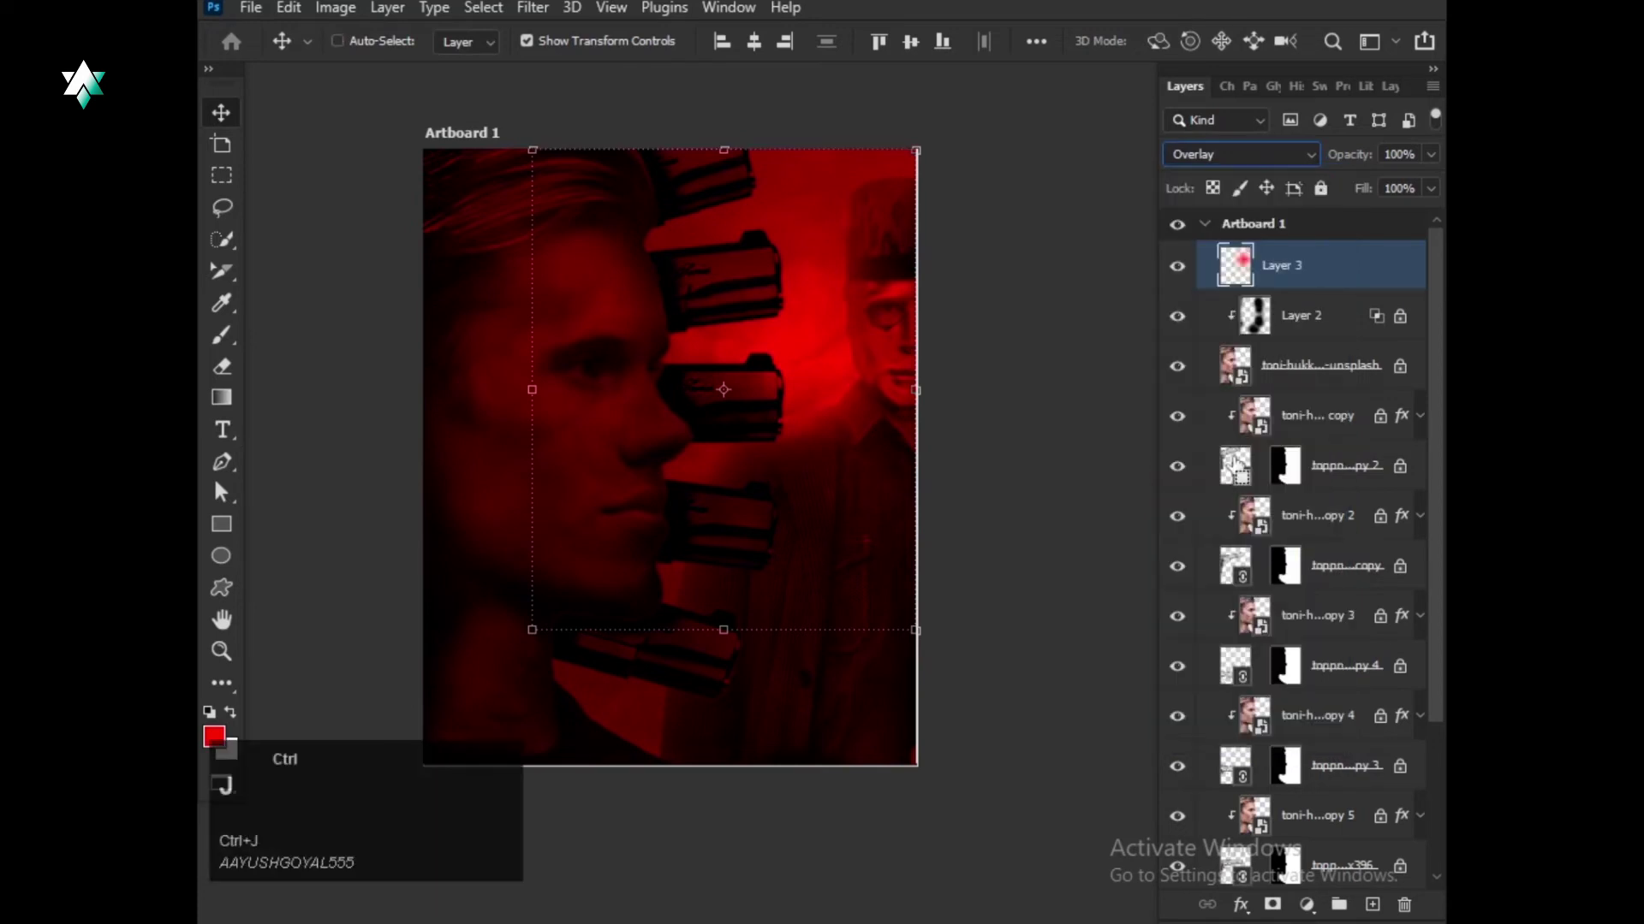
pyautogui.hotkey('ctrl', 'j')
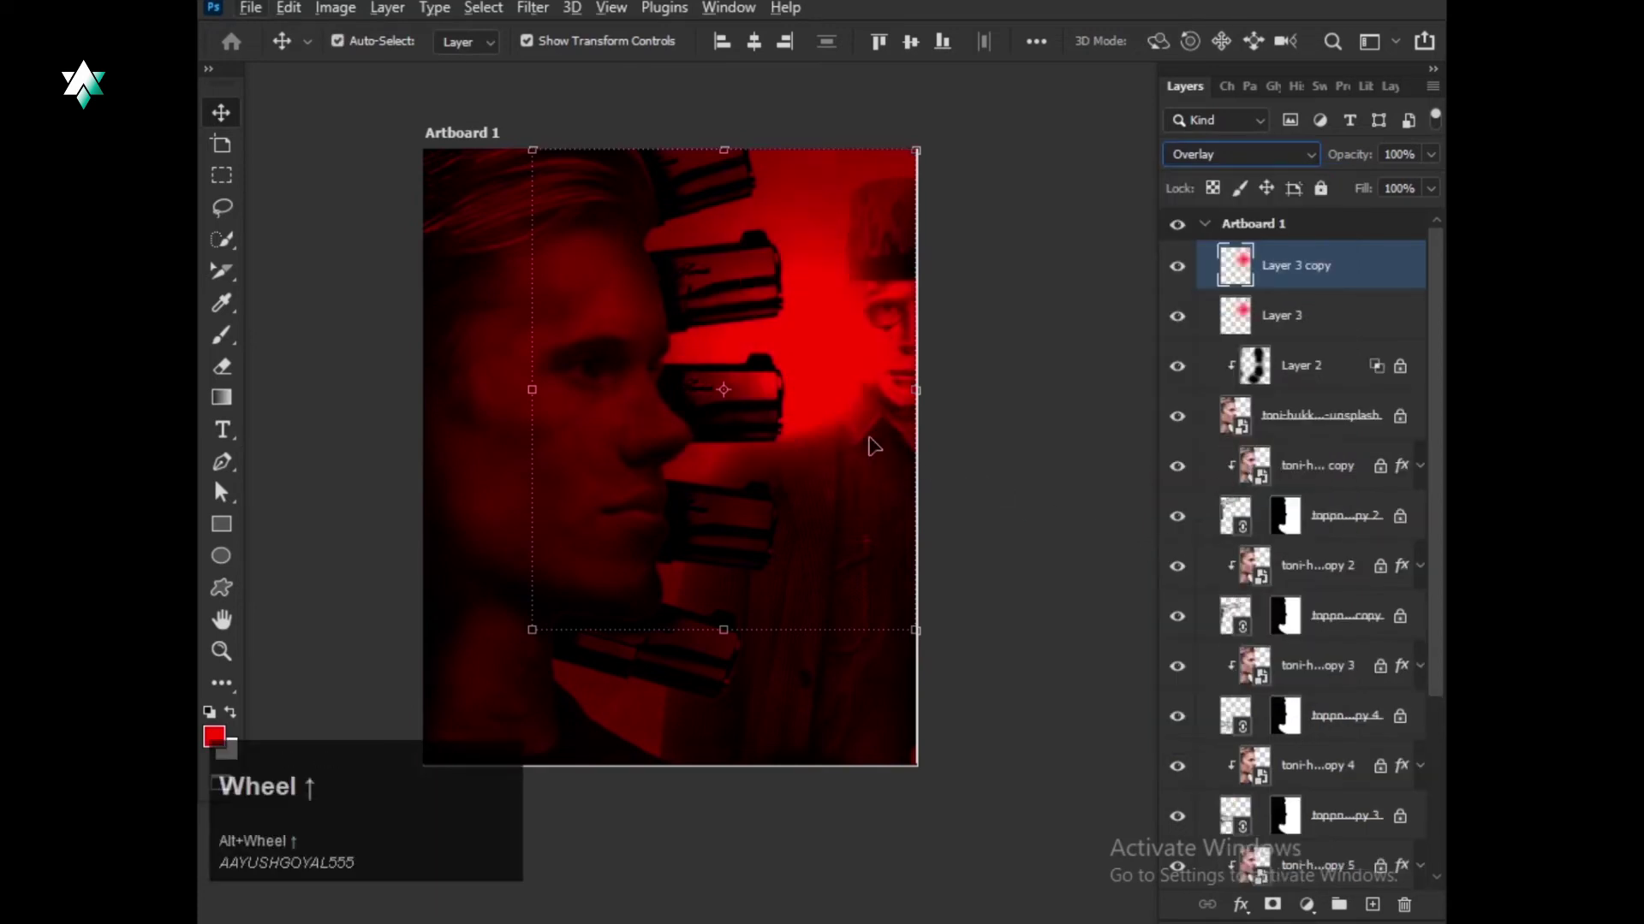
# Lock the position of the red glow layer and its copy.
pyautogui.hscroll(-2, 873, 446)
pyautogui.click(1294, 318)
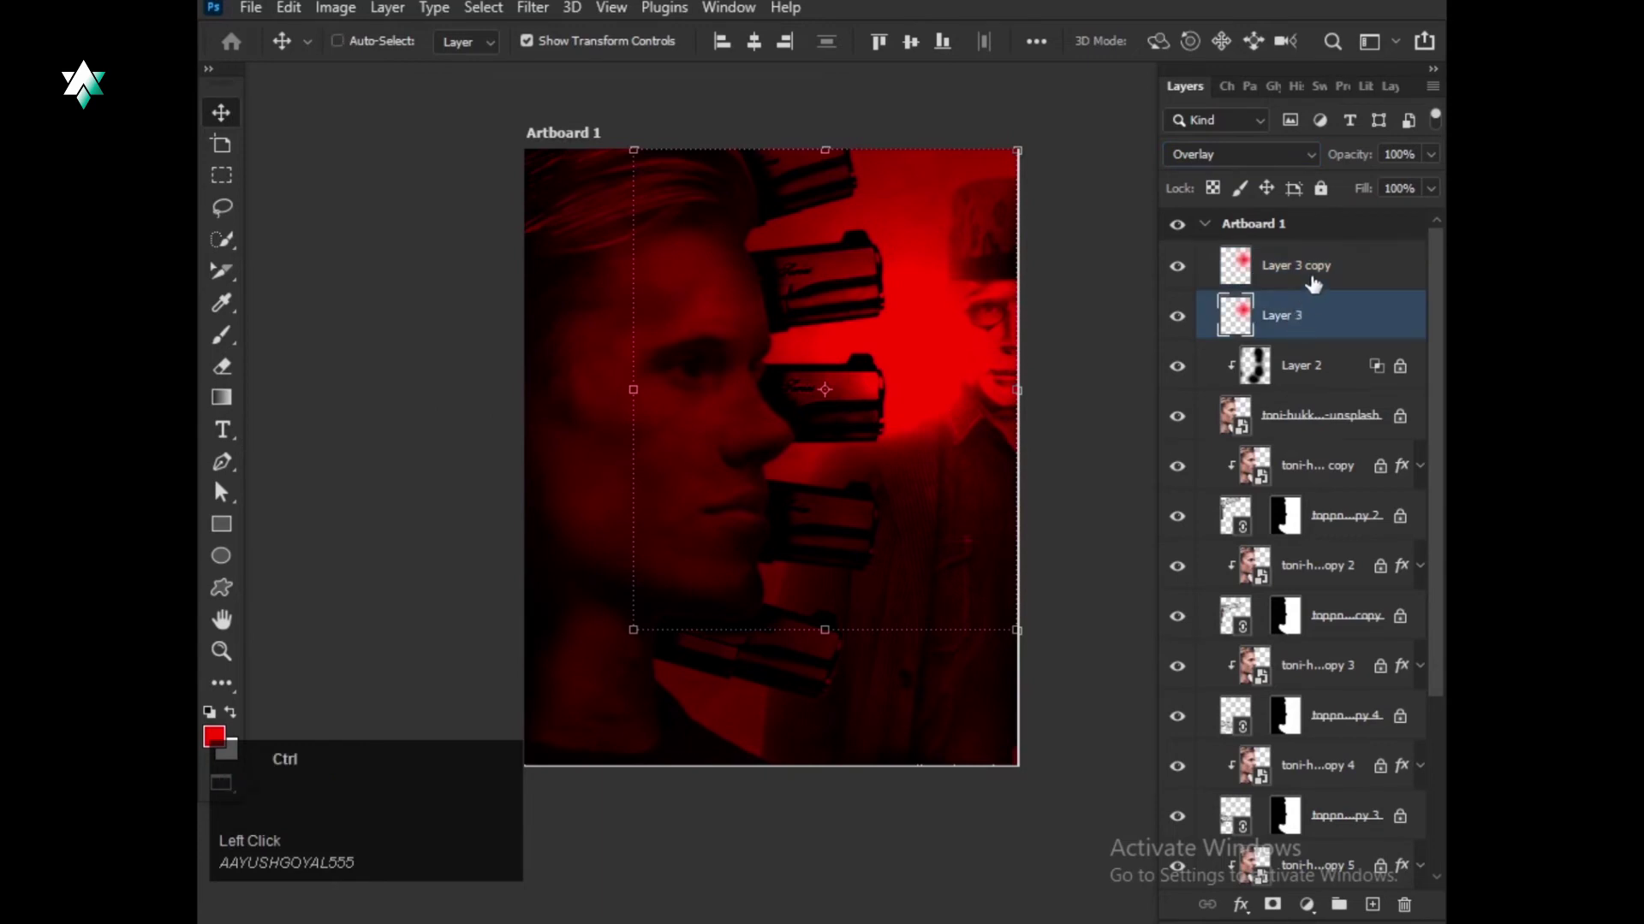
pyautogui.keyDown('ctrl'); pyautogui.click(1307, 257); pyautogui.keyUp('ctrl')
pyautogui.click(433, 373)
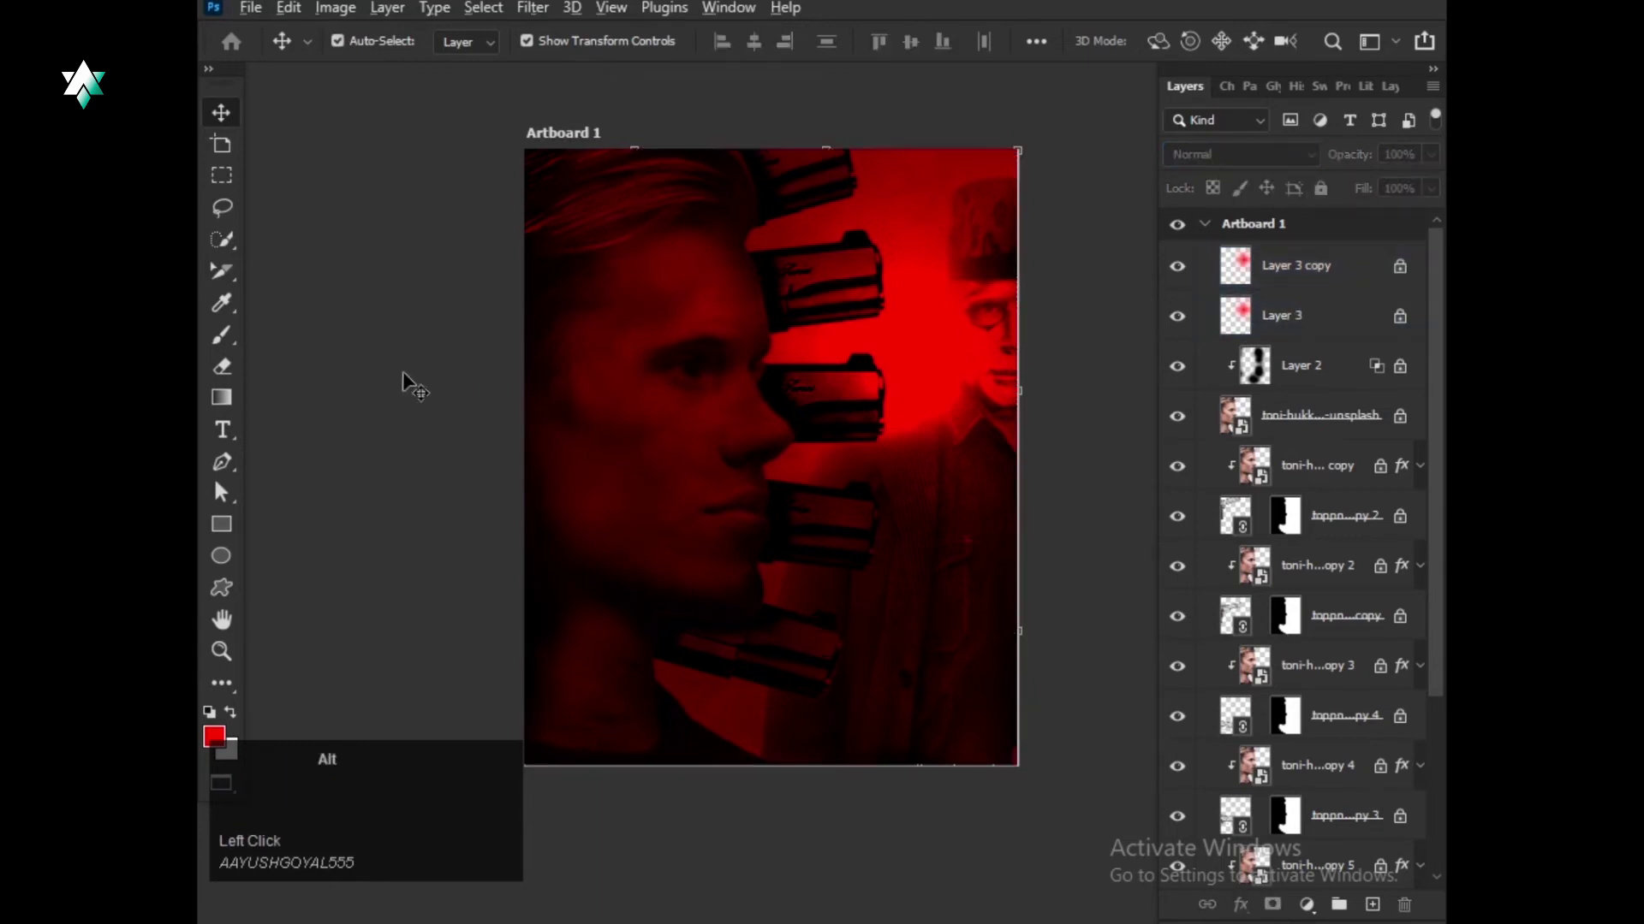
# Change the workspace background around the artboard to black.
pyautogui.scroll(-3, 405, 375)
pyautogui.moveTo(624, 444); pyautogui.dragTo(691, 438)
pyautogui.scroll(3, 682, 474)
pyautogui.moveTo(768, 508); pyautogui.dragTo(805, 518)
pyautogui.scroll(1, 788, 490)
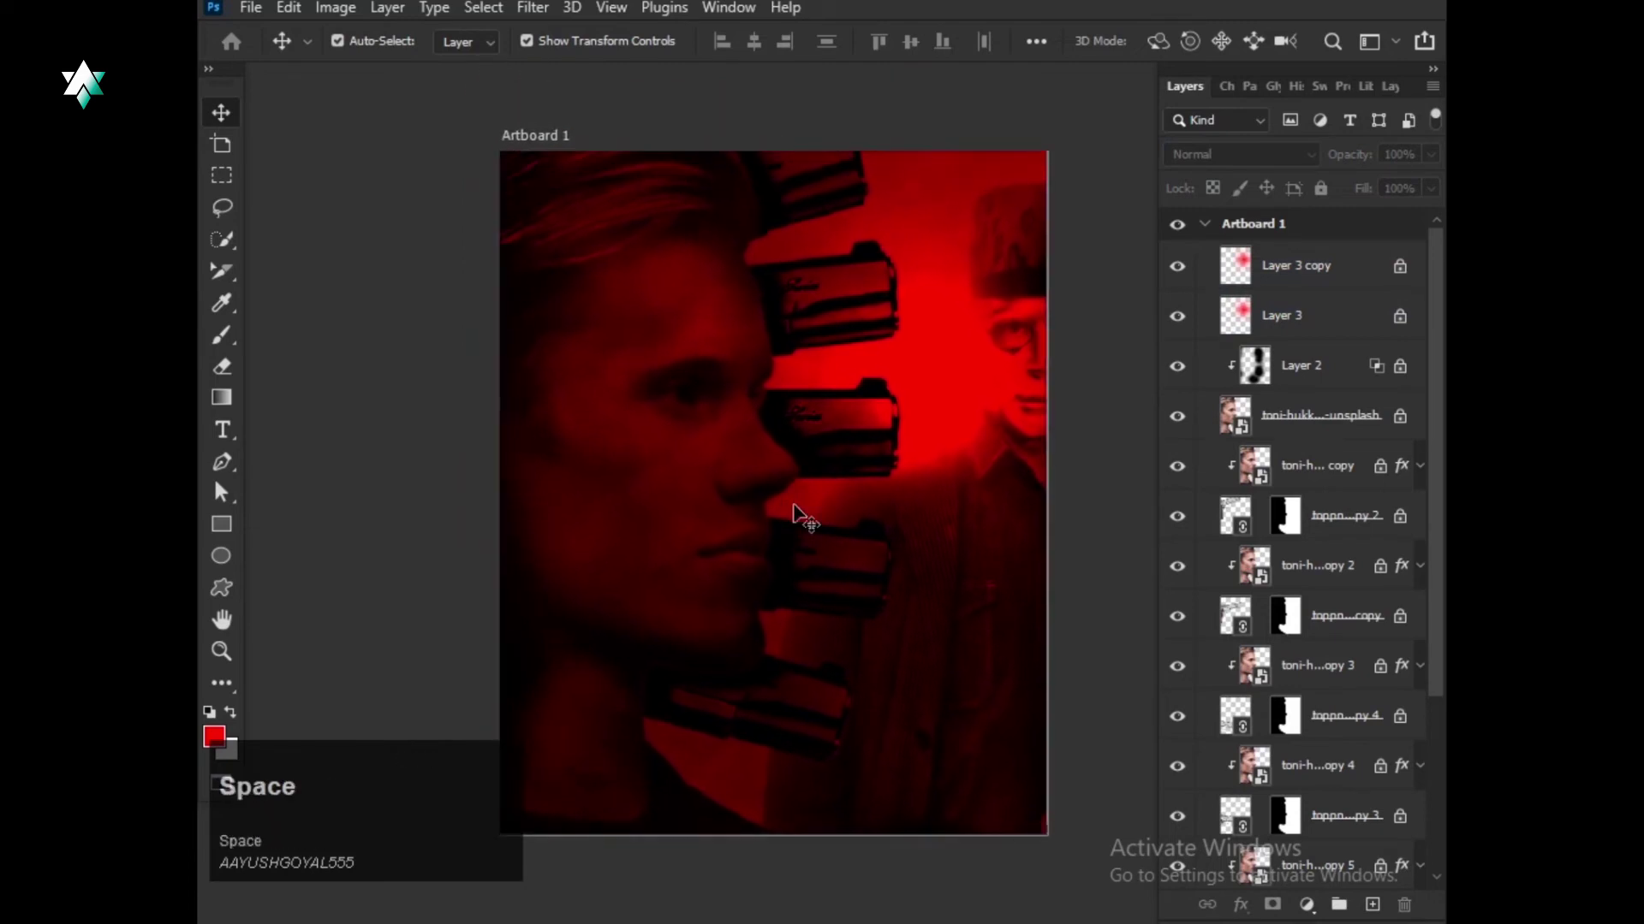
pyautogui.moveTo(781, 459); pyautogui.dragTo(761, 457)
pyautogui.rightClick(425, 377)
pyautogui.click(463, 415)
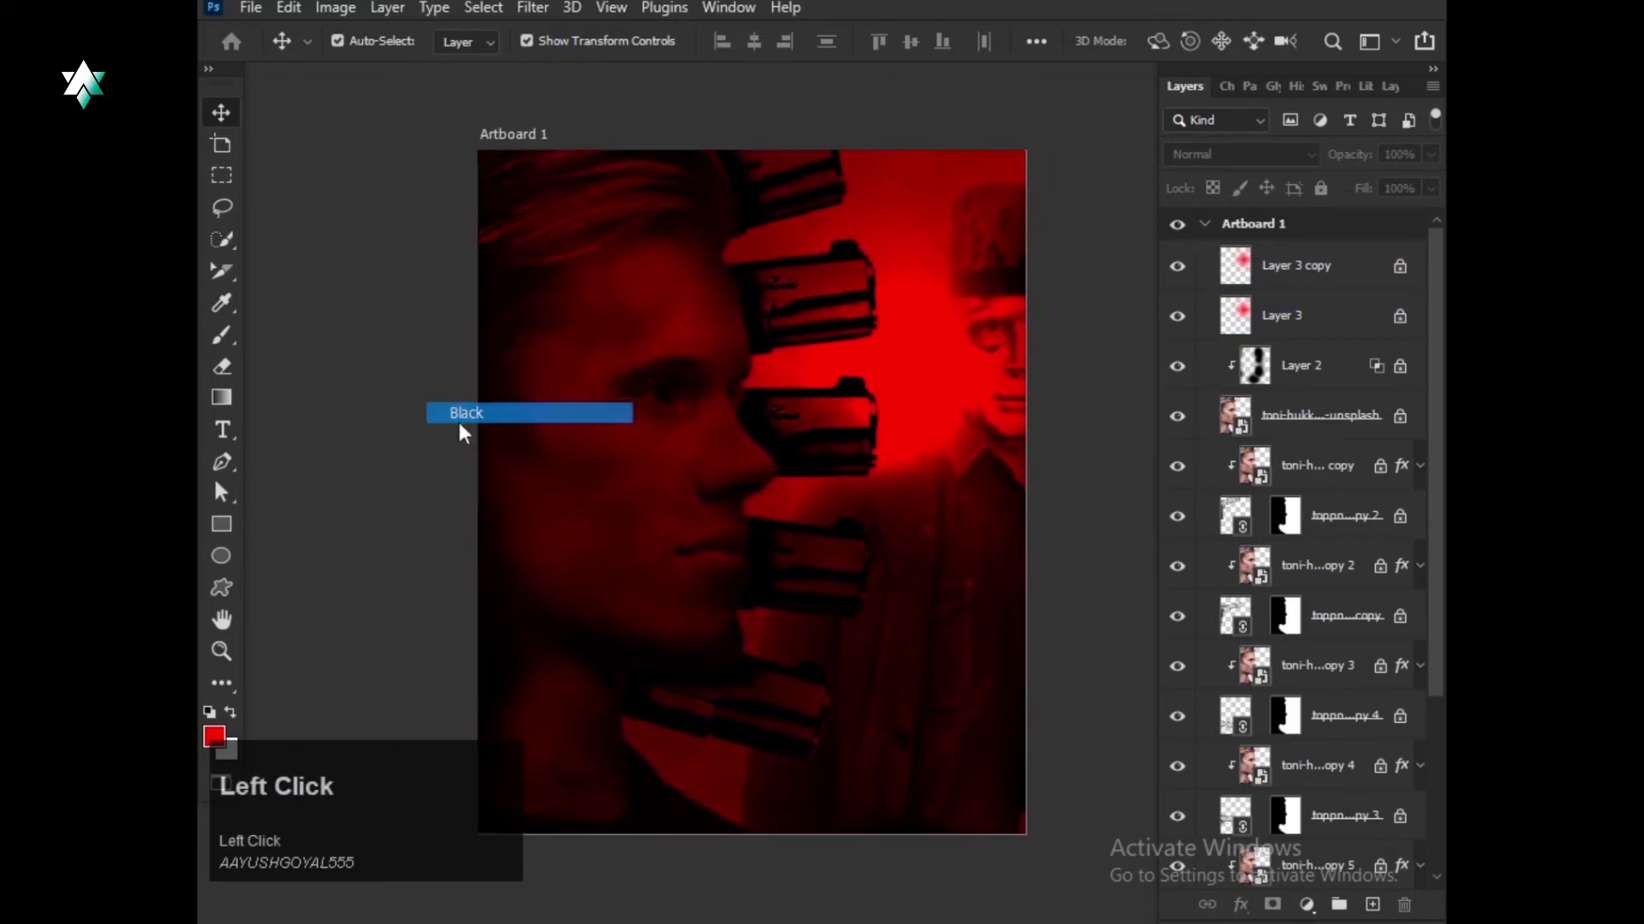
pyautogui.moveTo(473, 440); pyautogui.dragTo(493, 442)
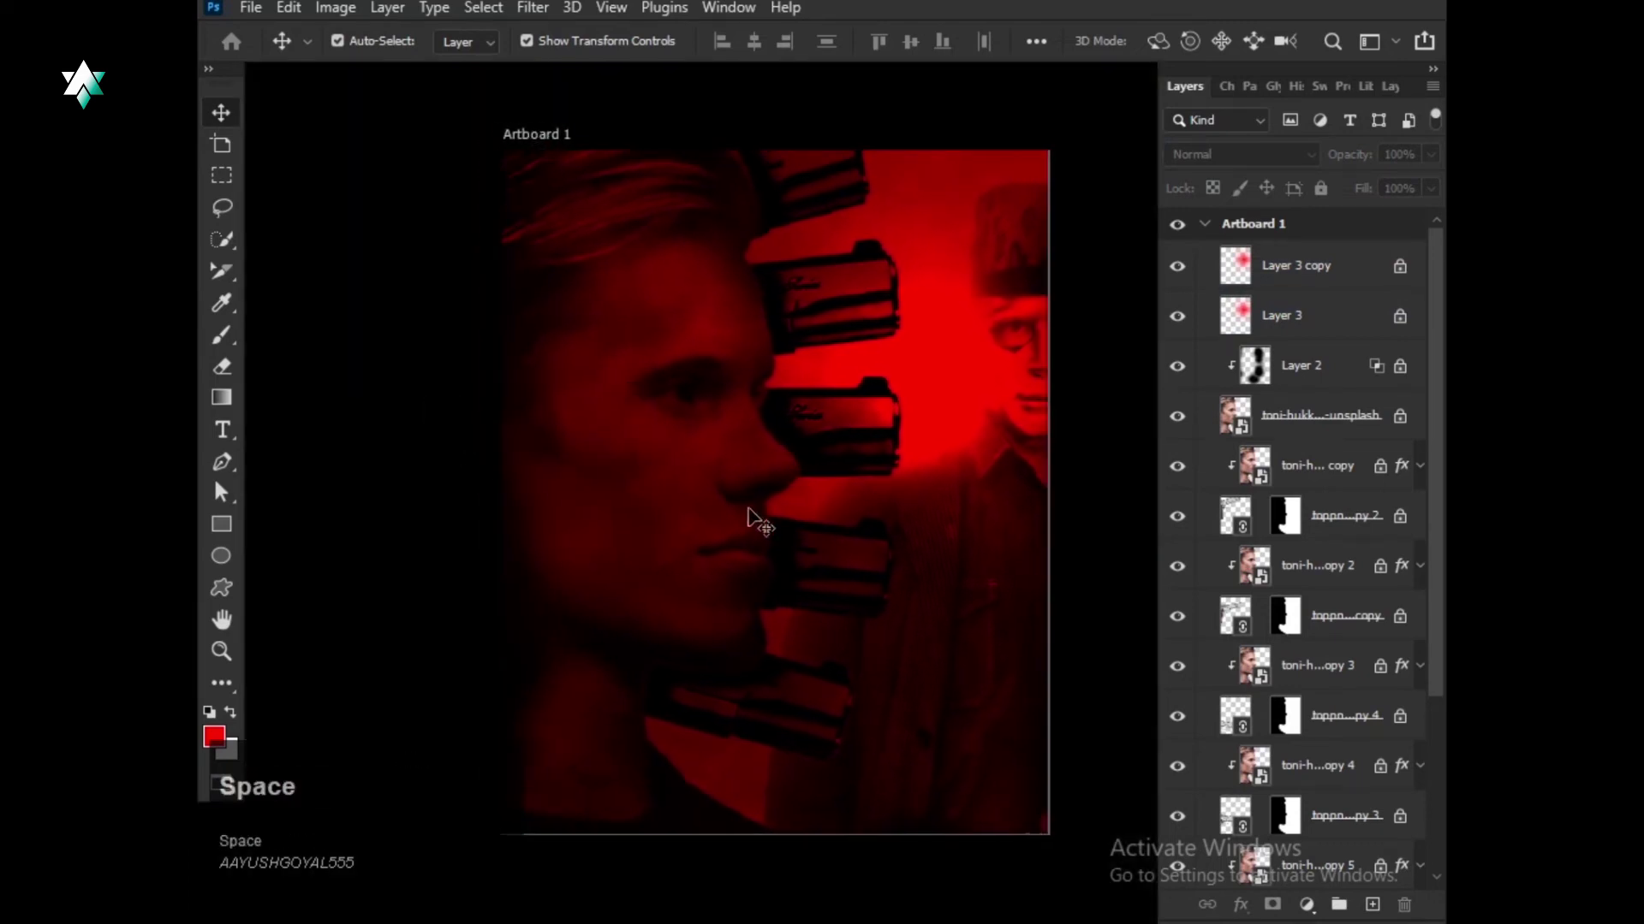
# Add the white title text "WAY" and move it to the lower middle of the poster.
pyautogui.press('t')
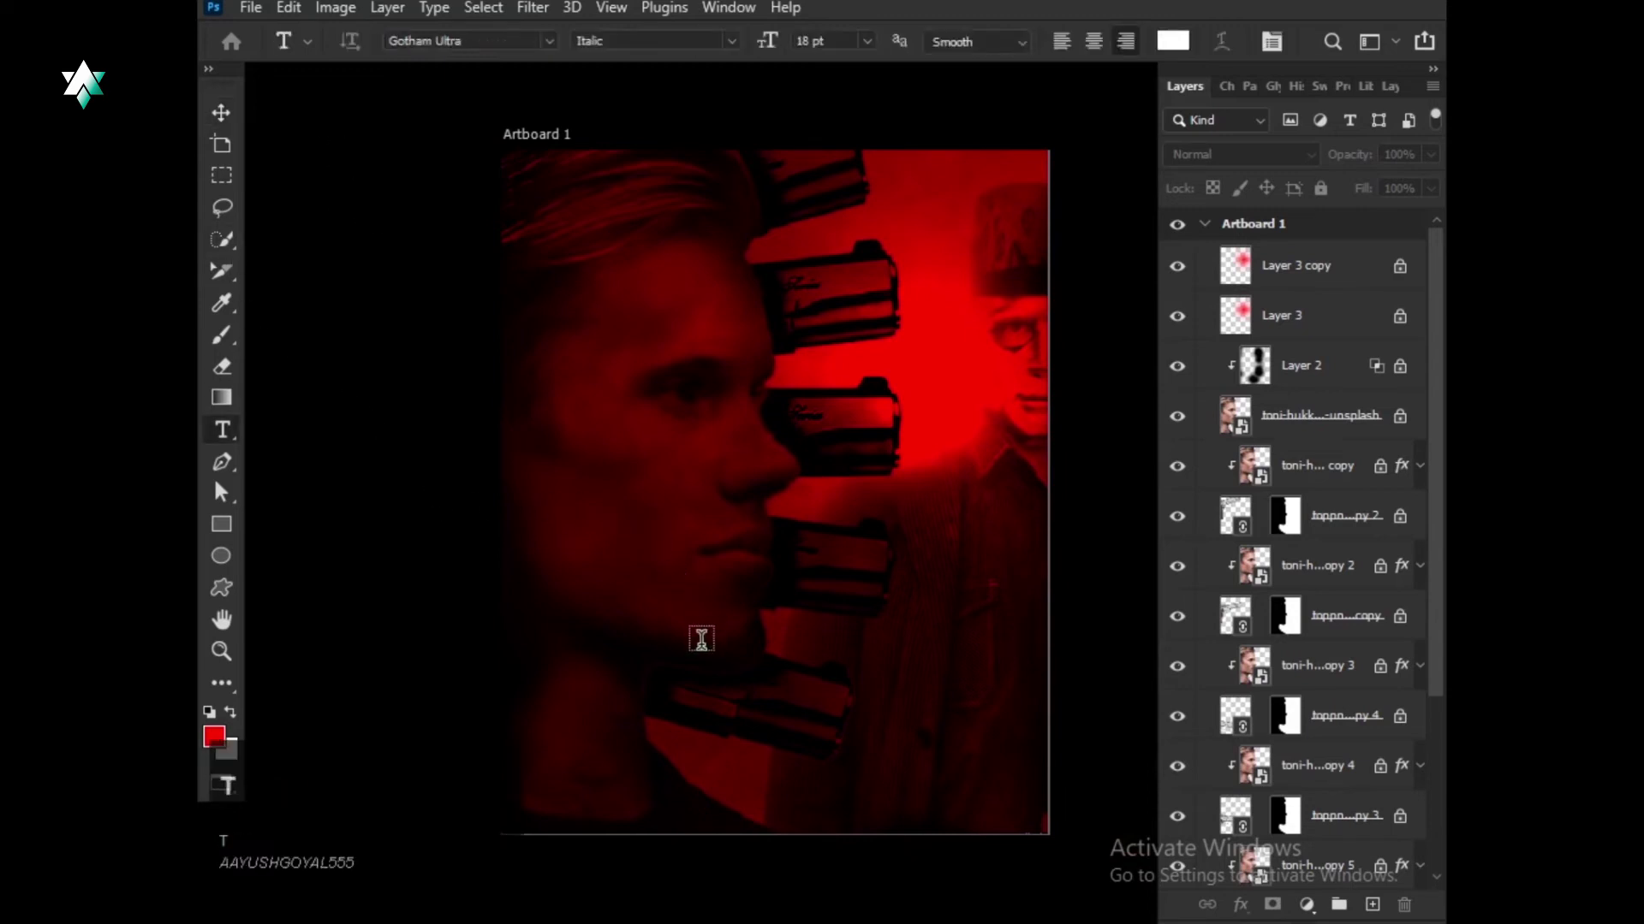
pyautogui.click(694, 698)
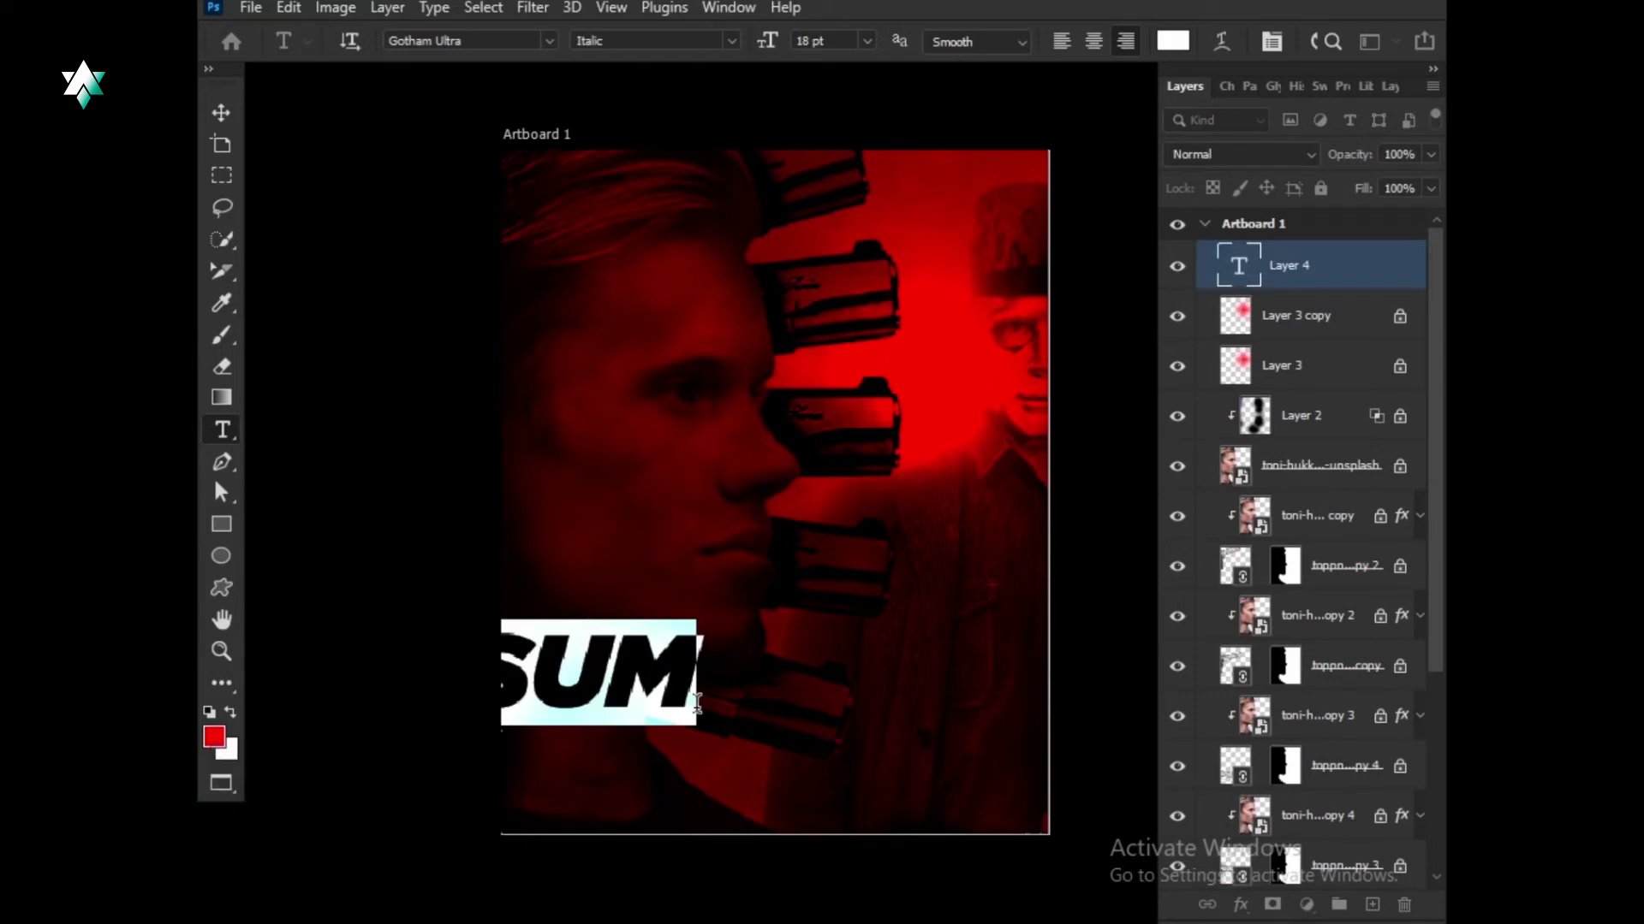
pyautogui.write('WAY')
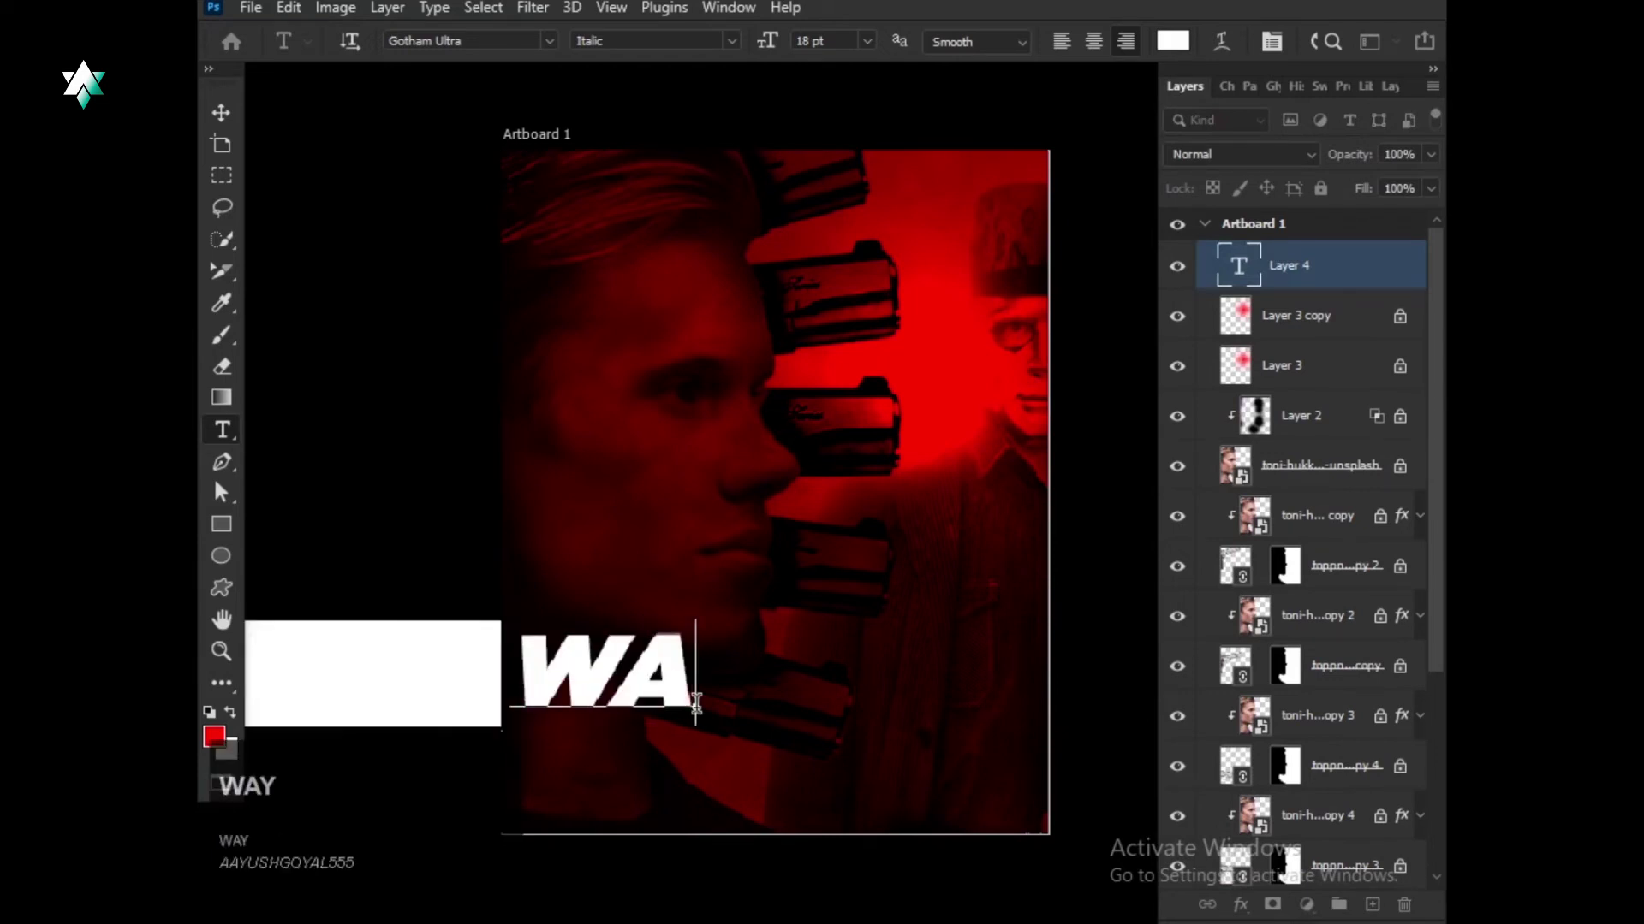
pyautogui.click(221, 112)
pyautogui.moveTo(796, 680); pyautogui.dragTo(853, 735)
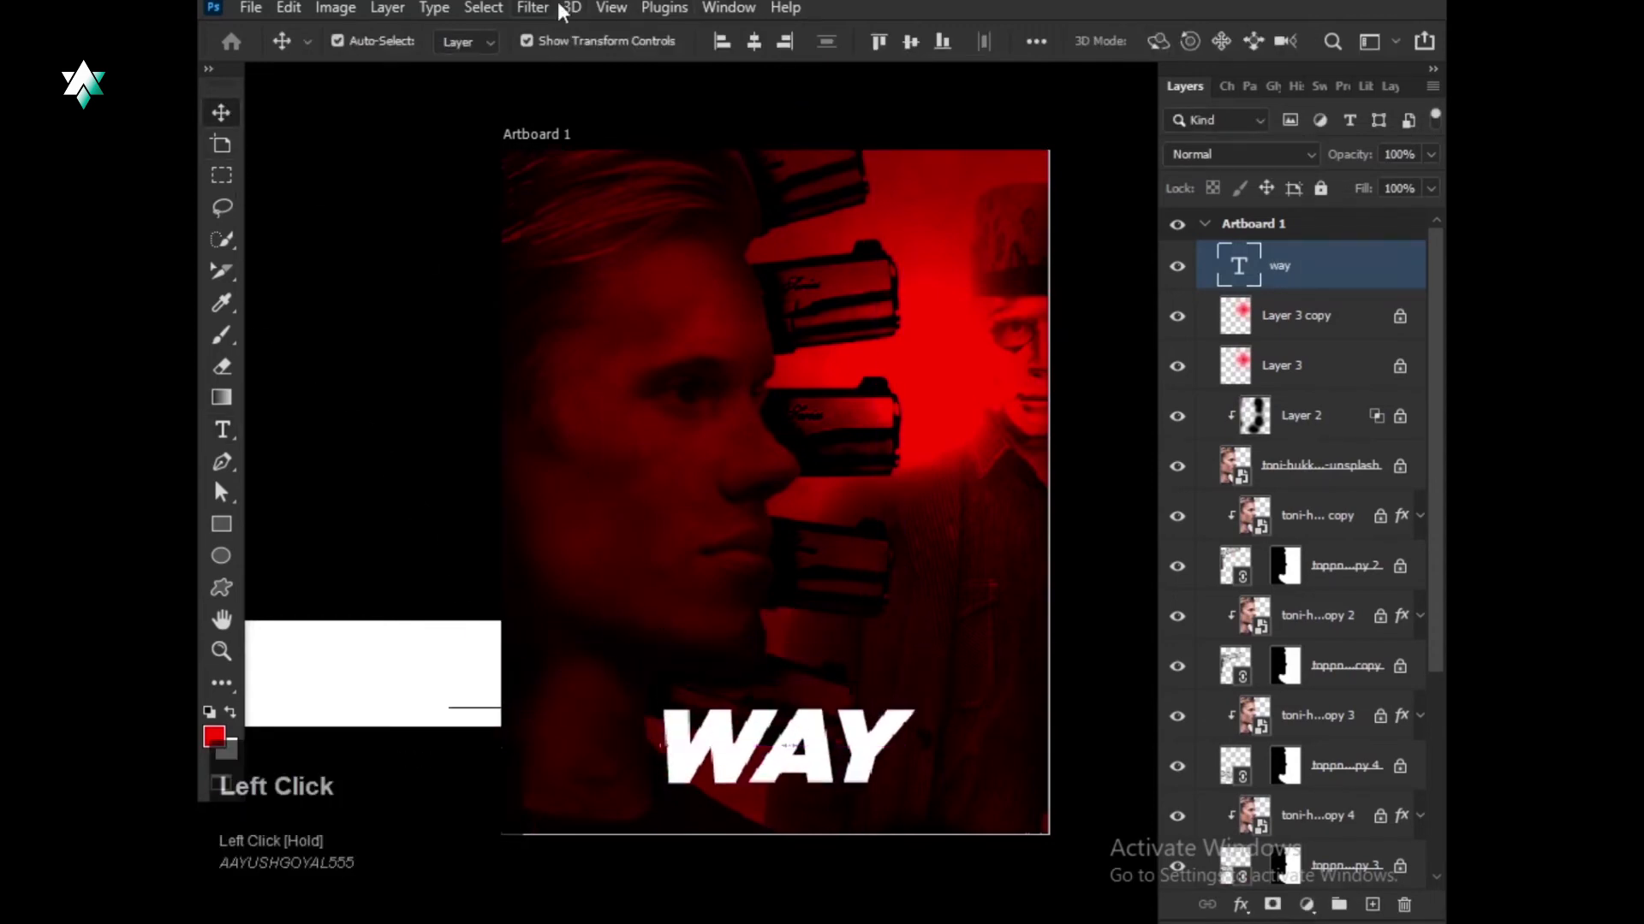
# Change the "WAY" title's font to Akira Expanded and deselect the text layer.
pyautogui.click(1225, 85)
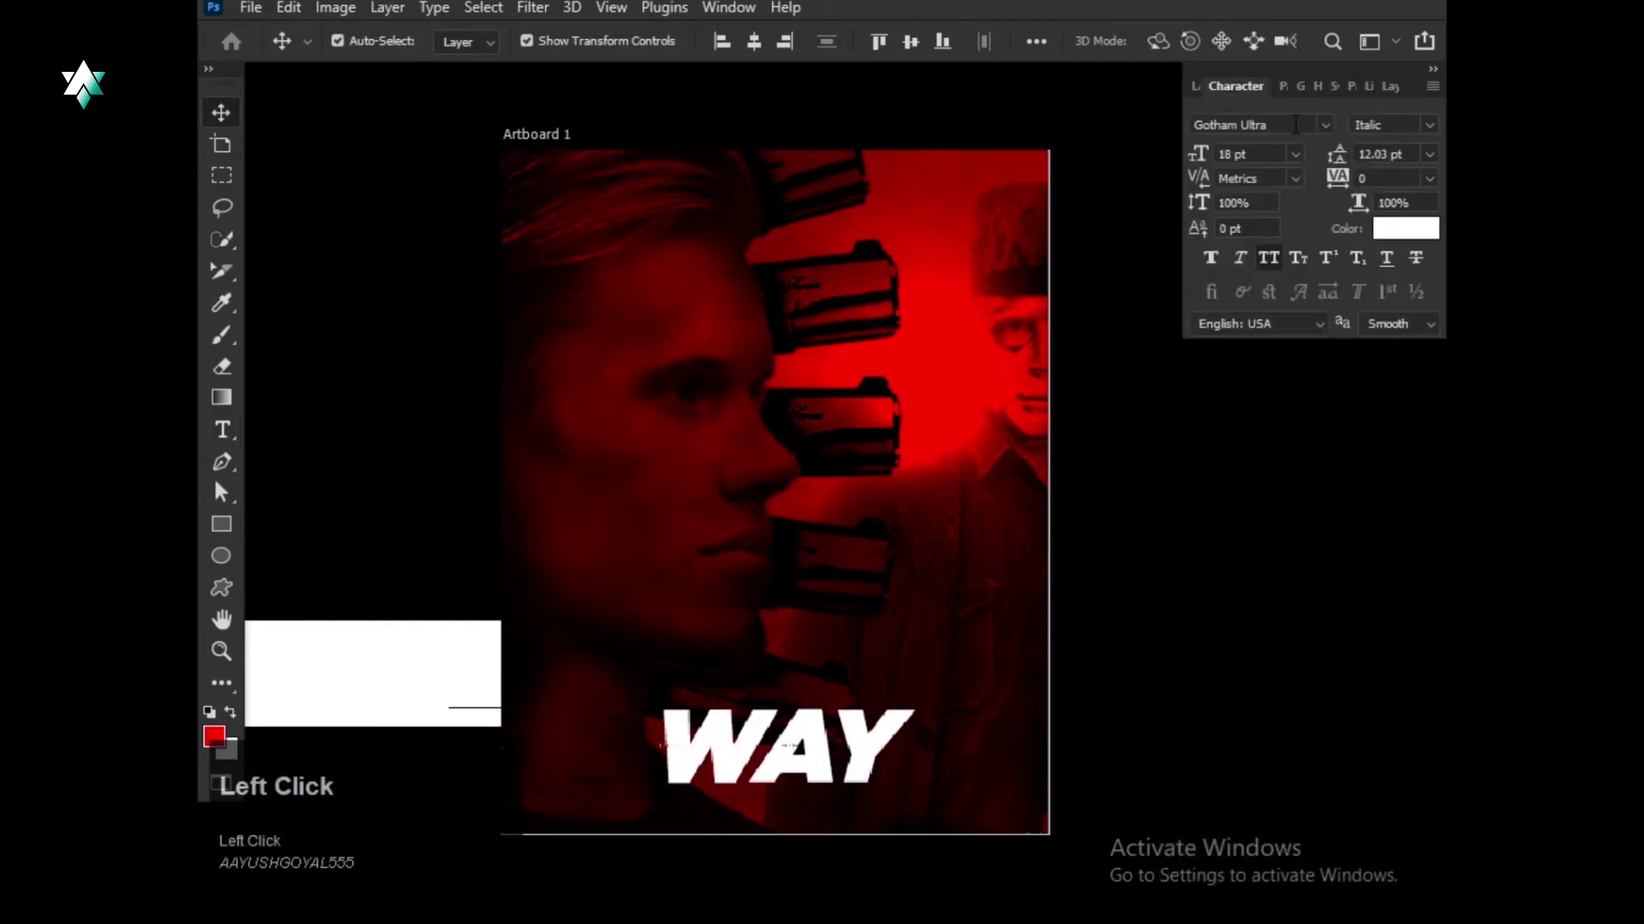
pyautogui.click(1323, 126)
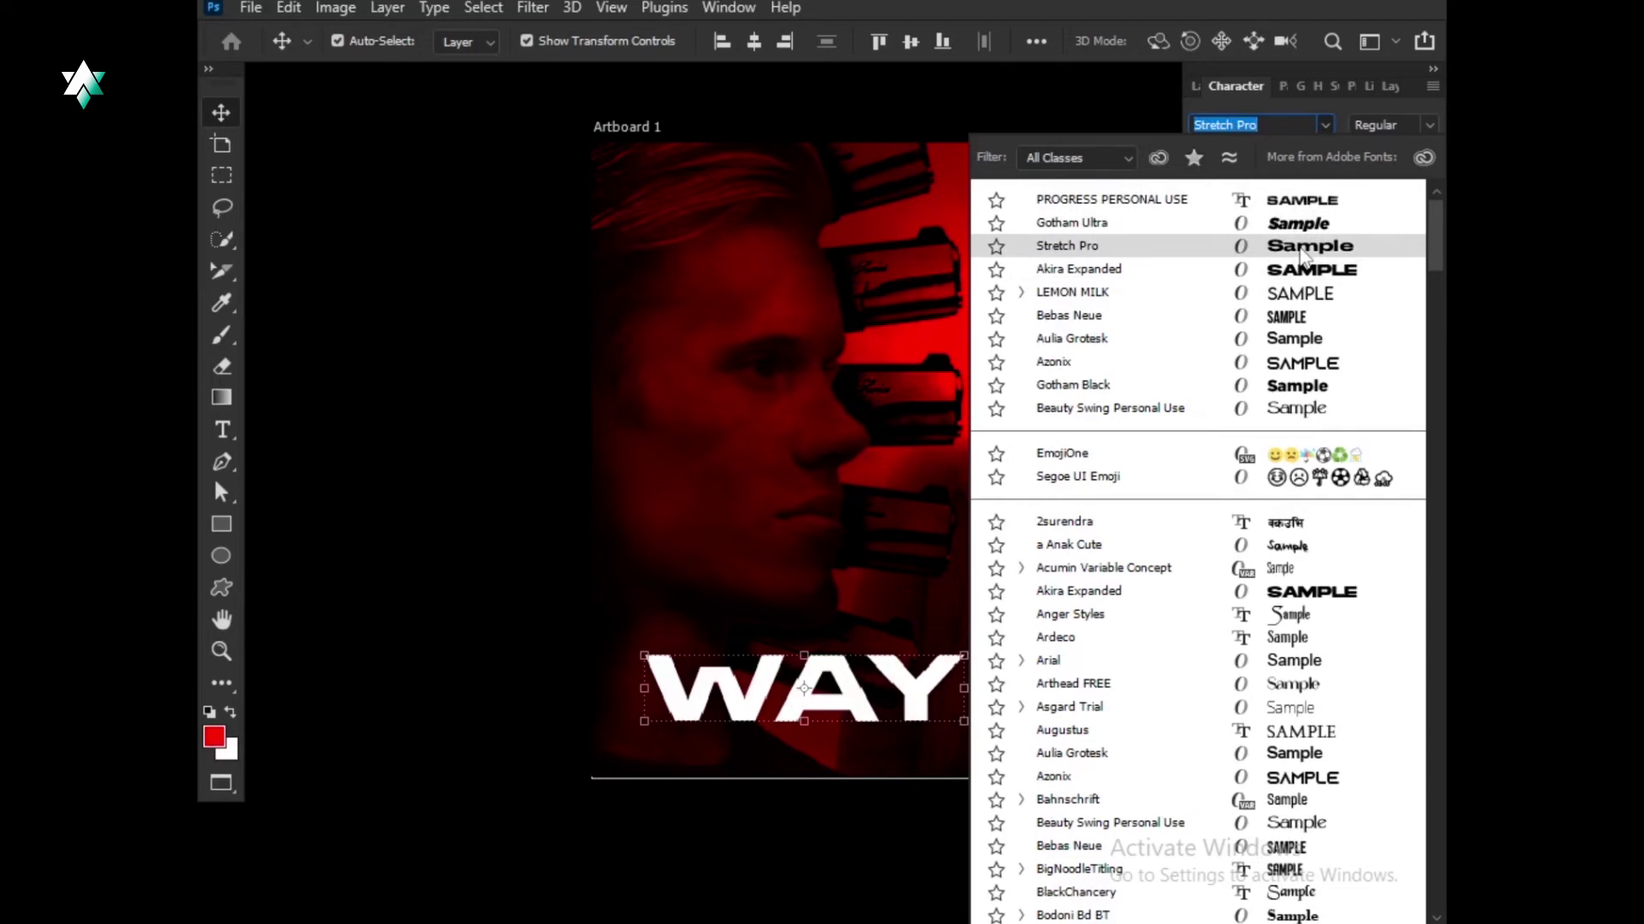
pyautogui.click(1299, 268)
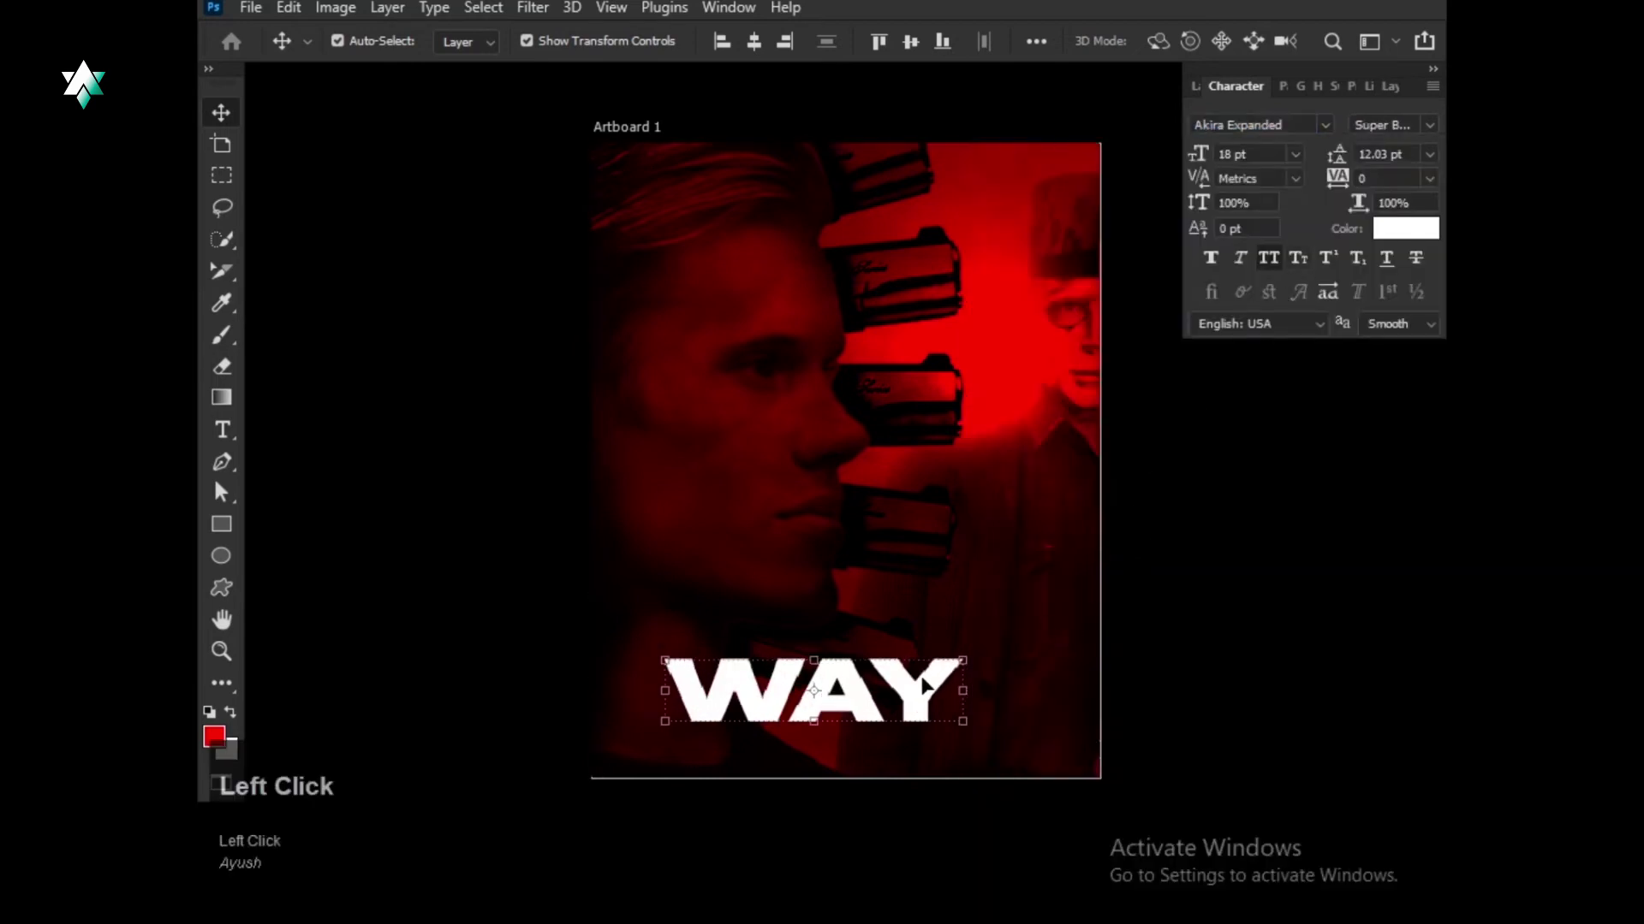
pyautogui.moveTo(924, 685); pyautogui.dragTo(947, 587)
pyautogui.scroll(1, 963, 682)
pyautogui.scroll(-2, 947, 588)
pyautogui.click(927, 605)
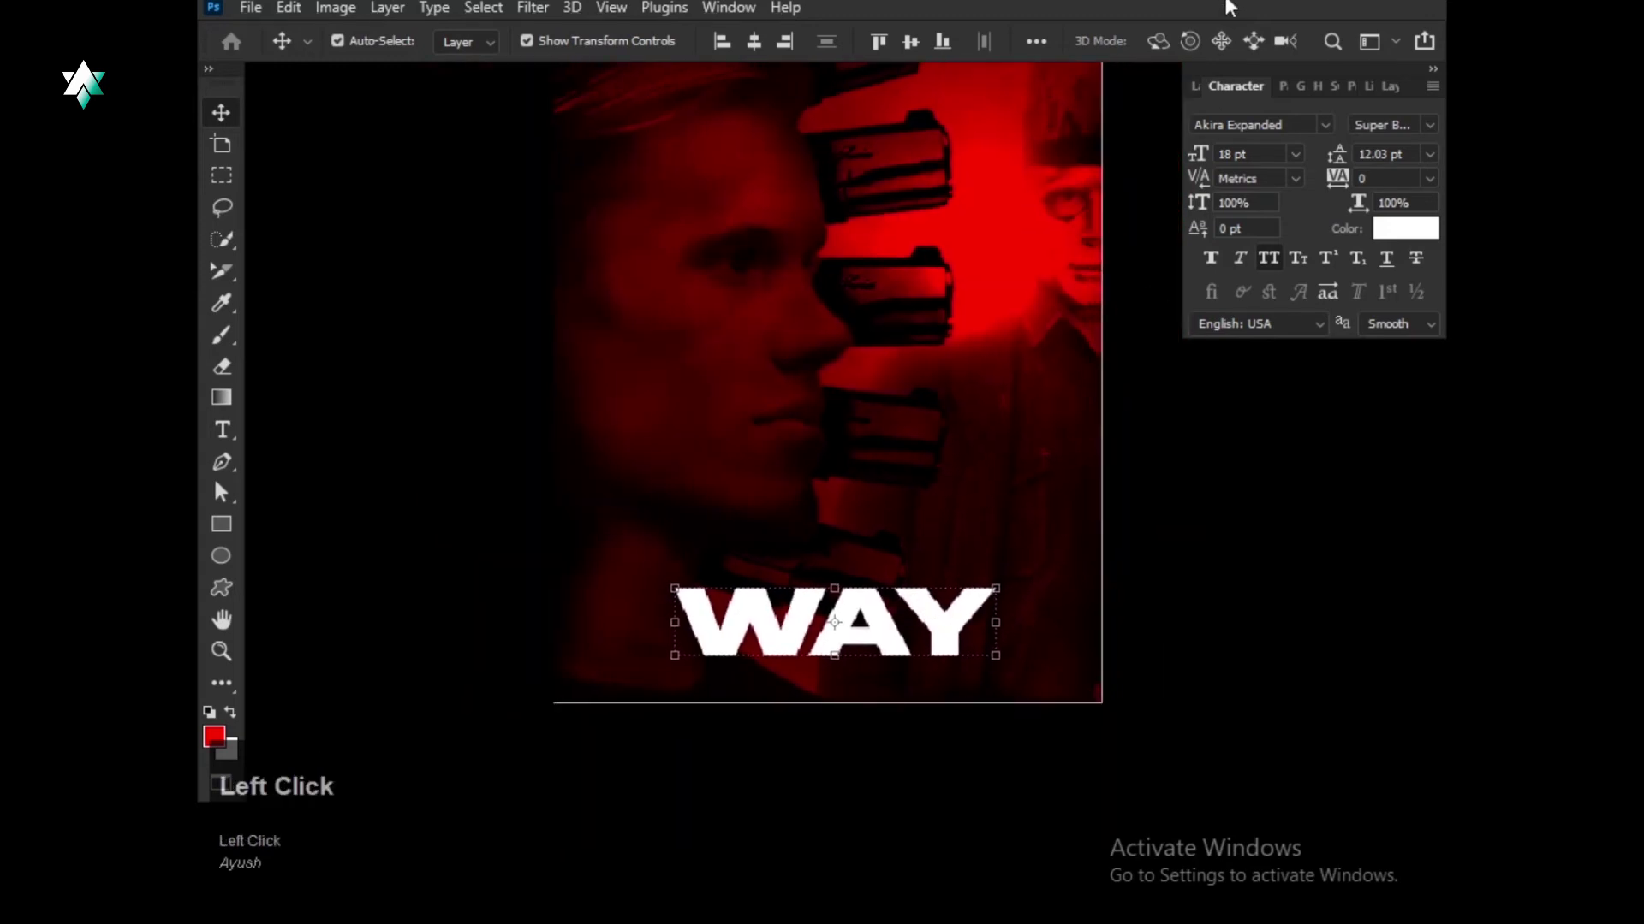
pyautogui.click(1199, 86)
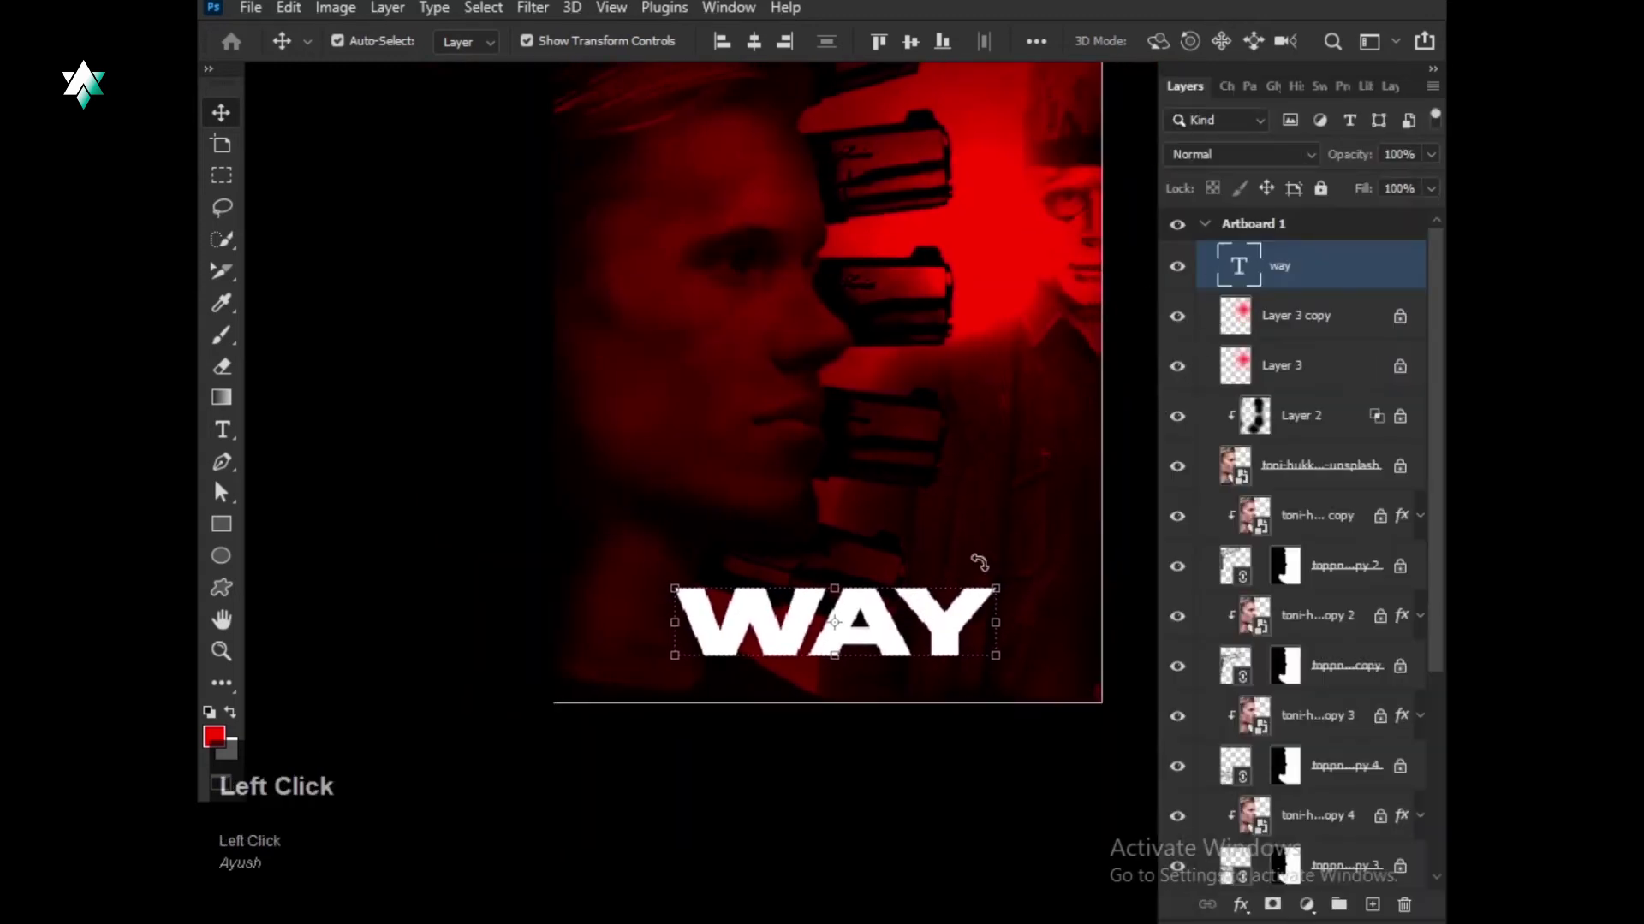
pyautogui.click(990, 728)
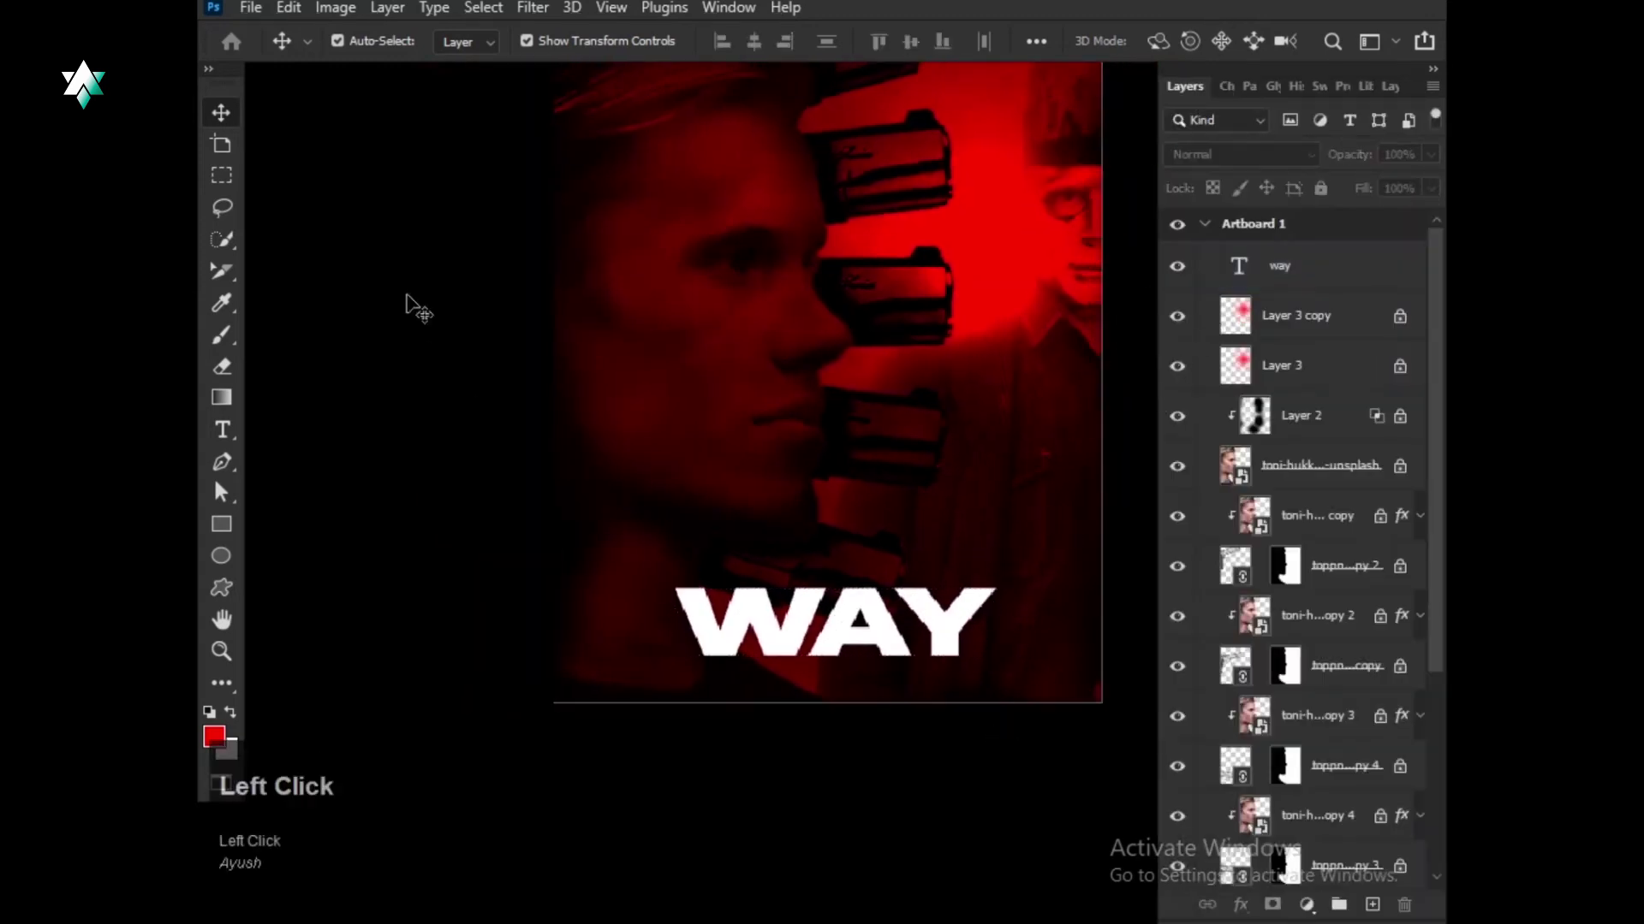
# Place the toppng transparent gun PNG from Downloads as a linked image on the poster.
pyautogui.click(255, 7)
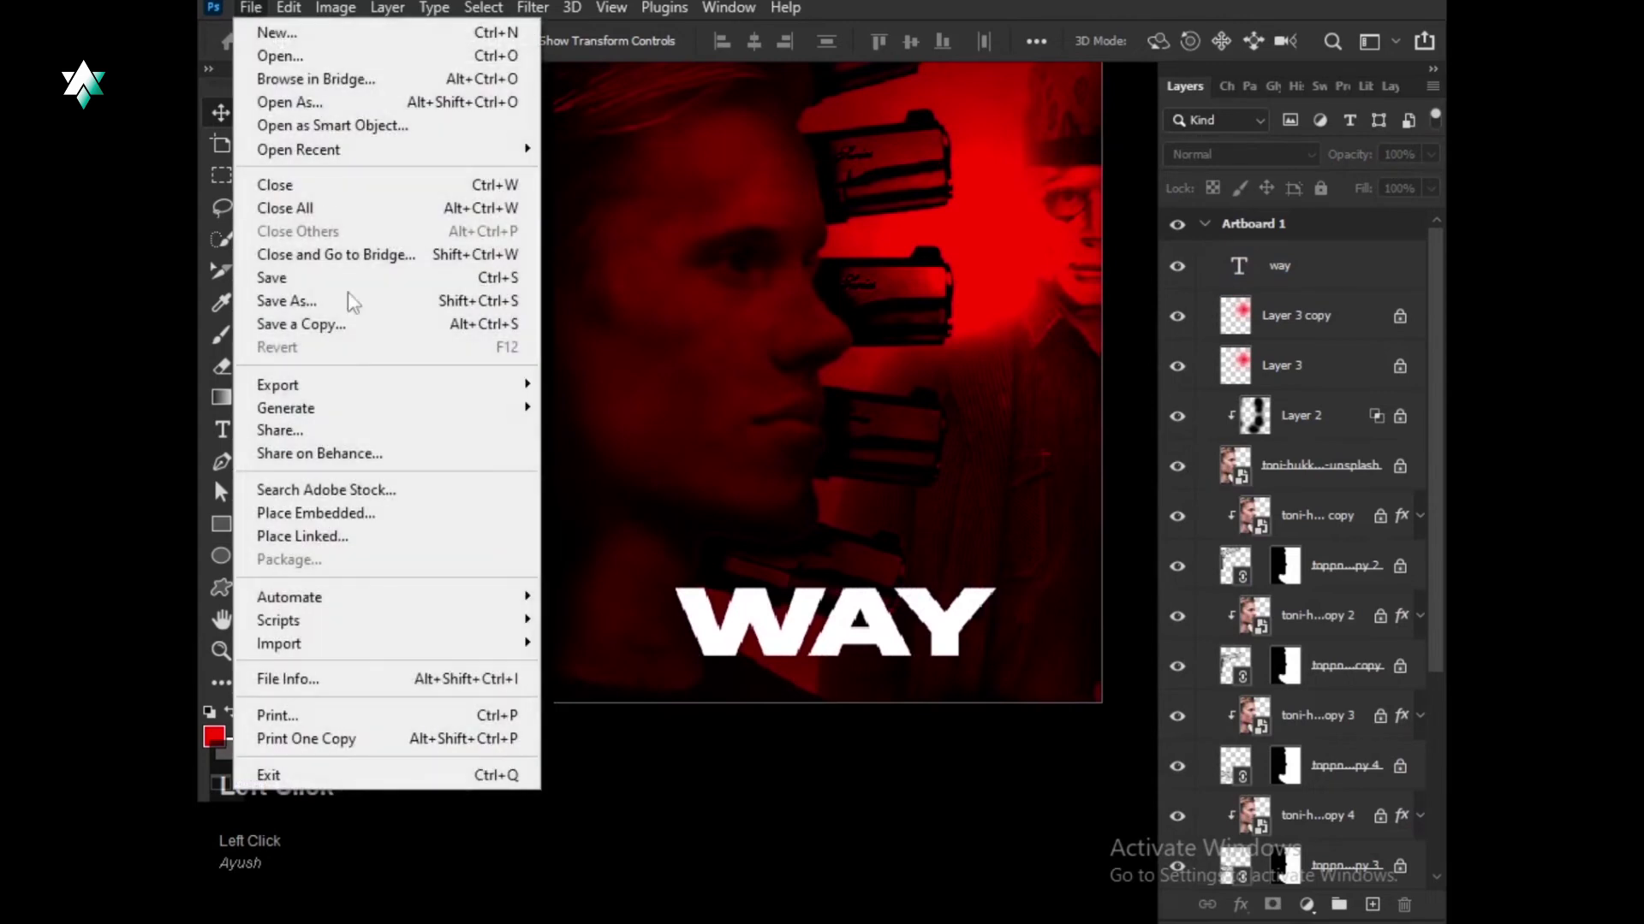
pyautogui.click(356, 539)
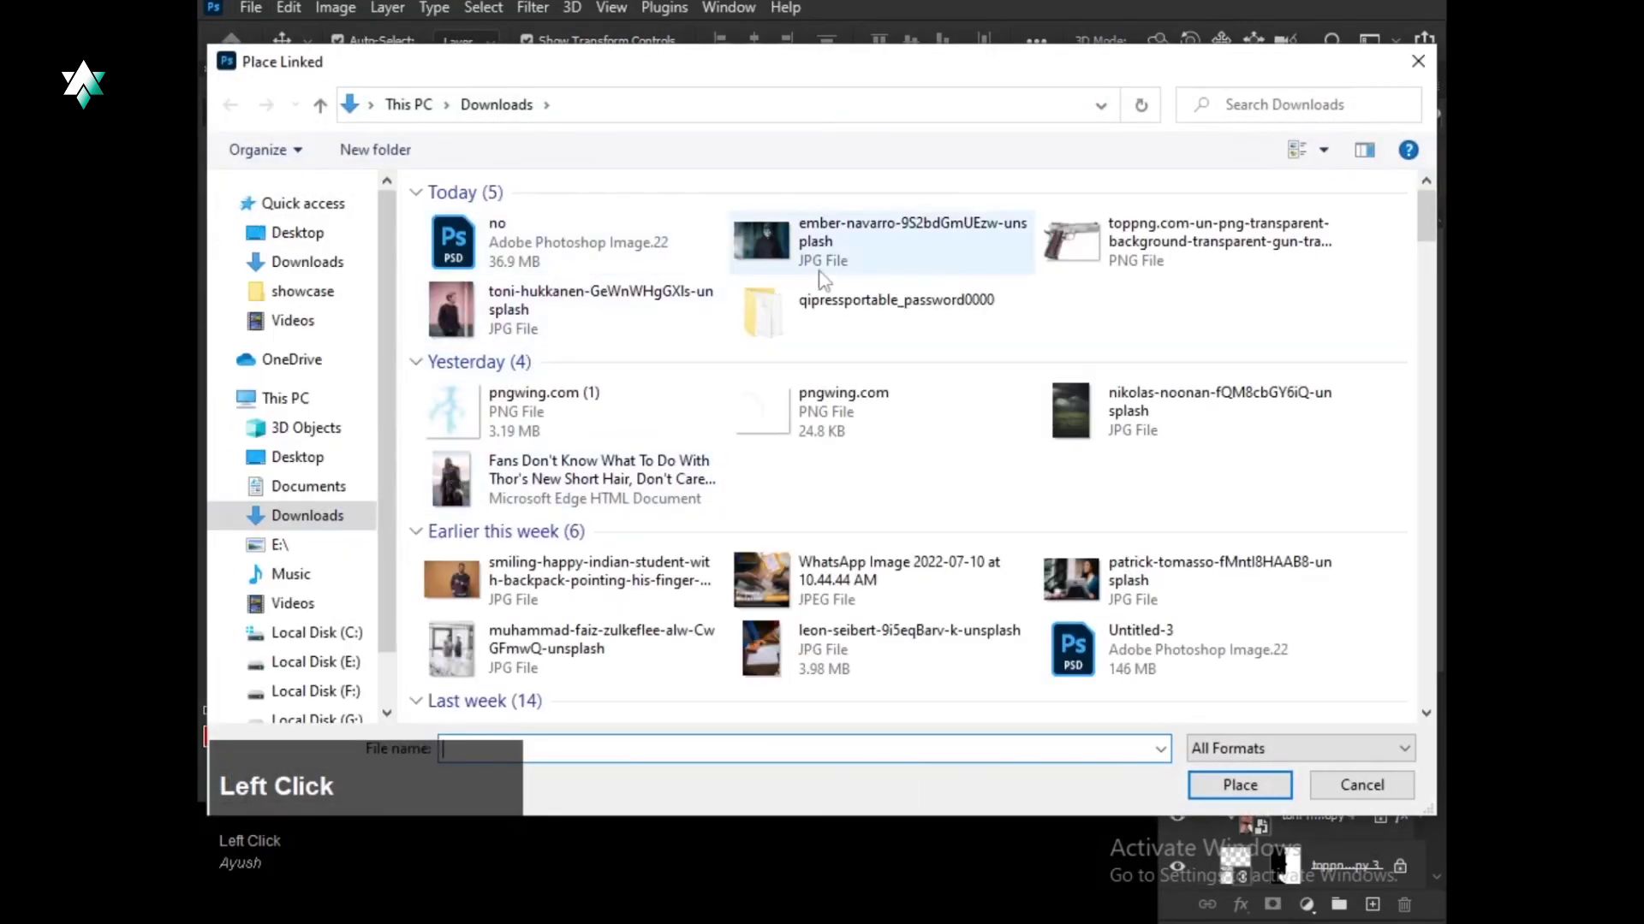
pyautogui.click(1046, 248)
pyautogui.click(1240, 785)
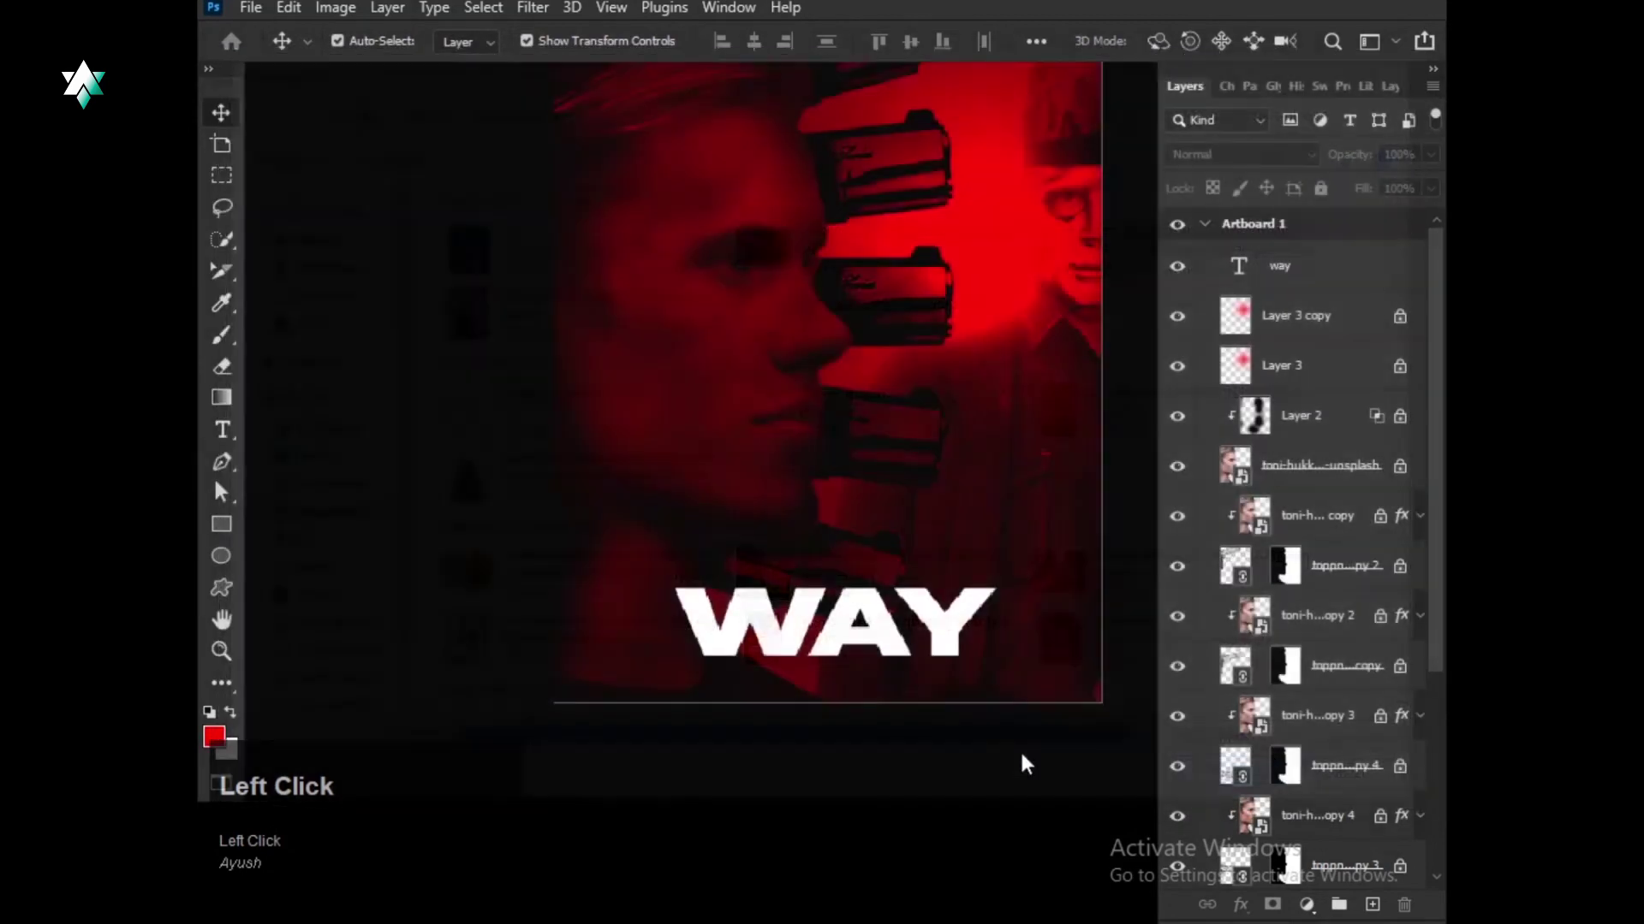
pyautogui.scroll(-3, 796, 513)
pyautogui.hotkey('alt', 'space')
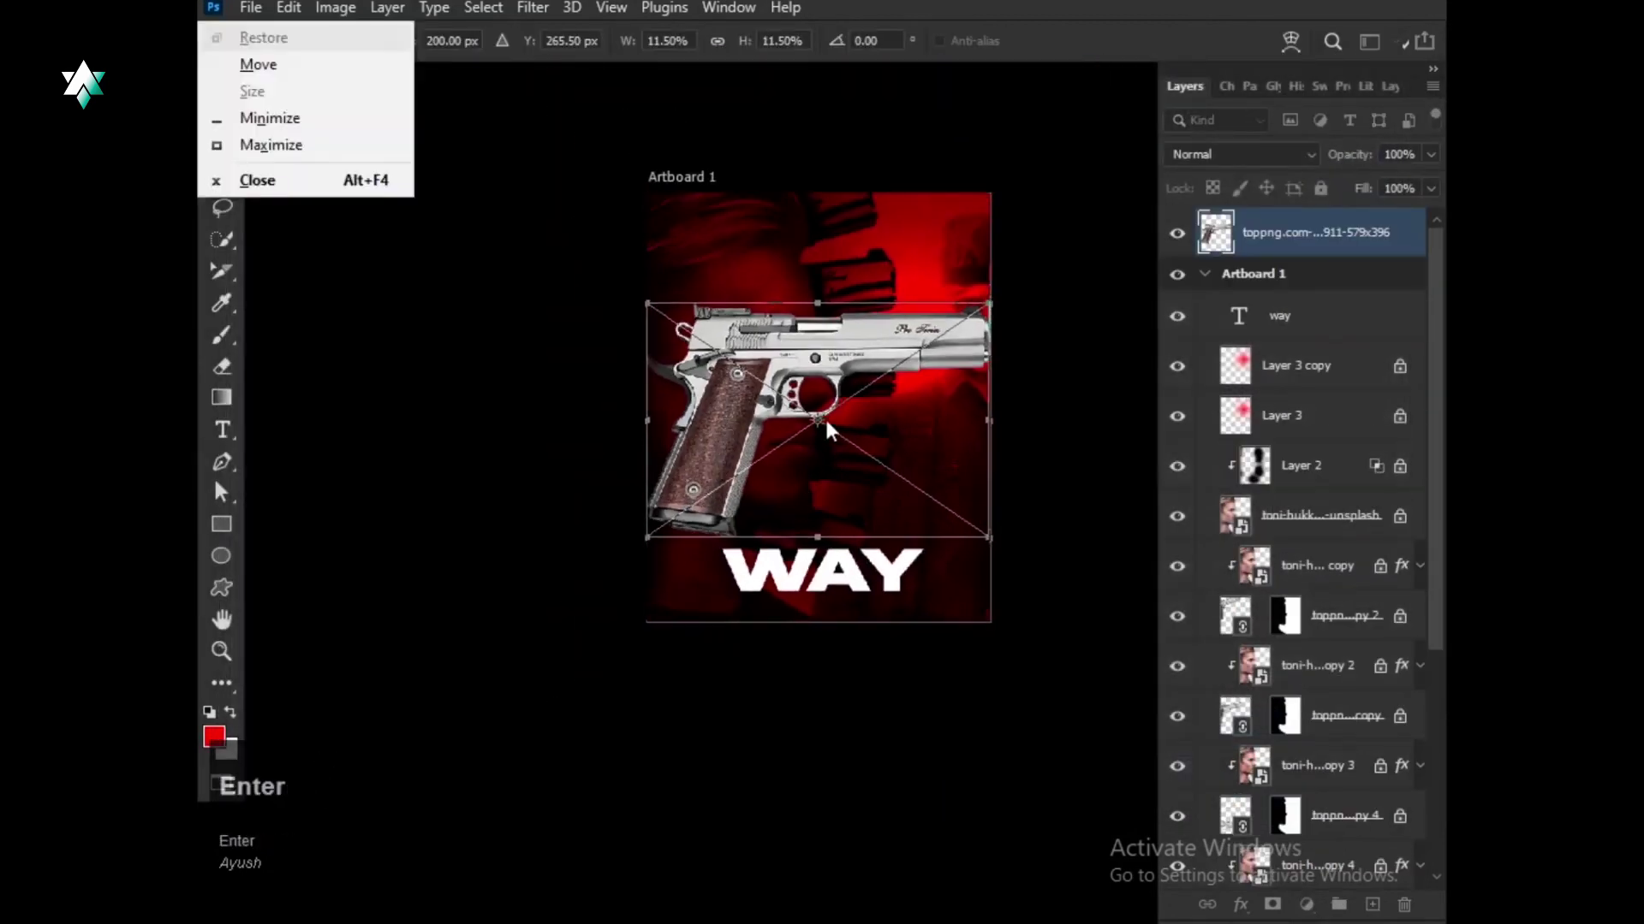
pyautogui.click(707, 324)
pyautogui.press('Return')
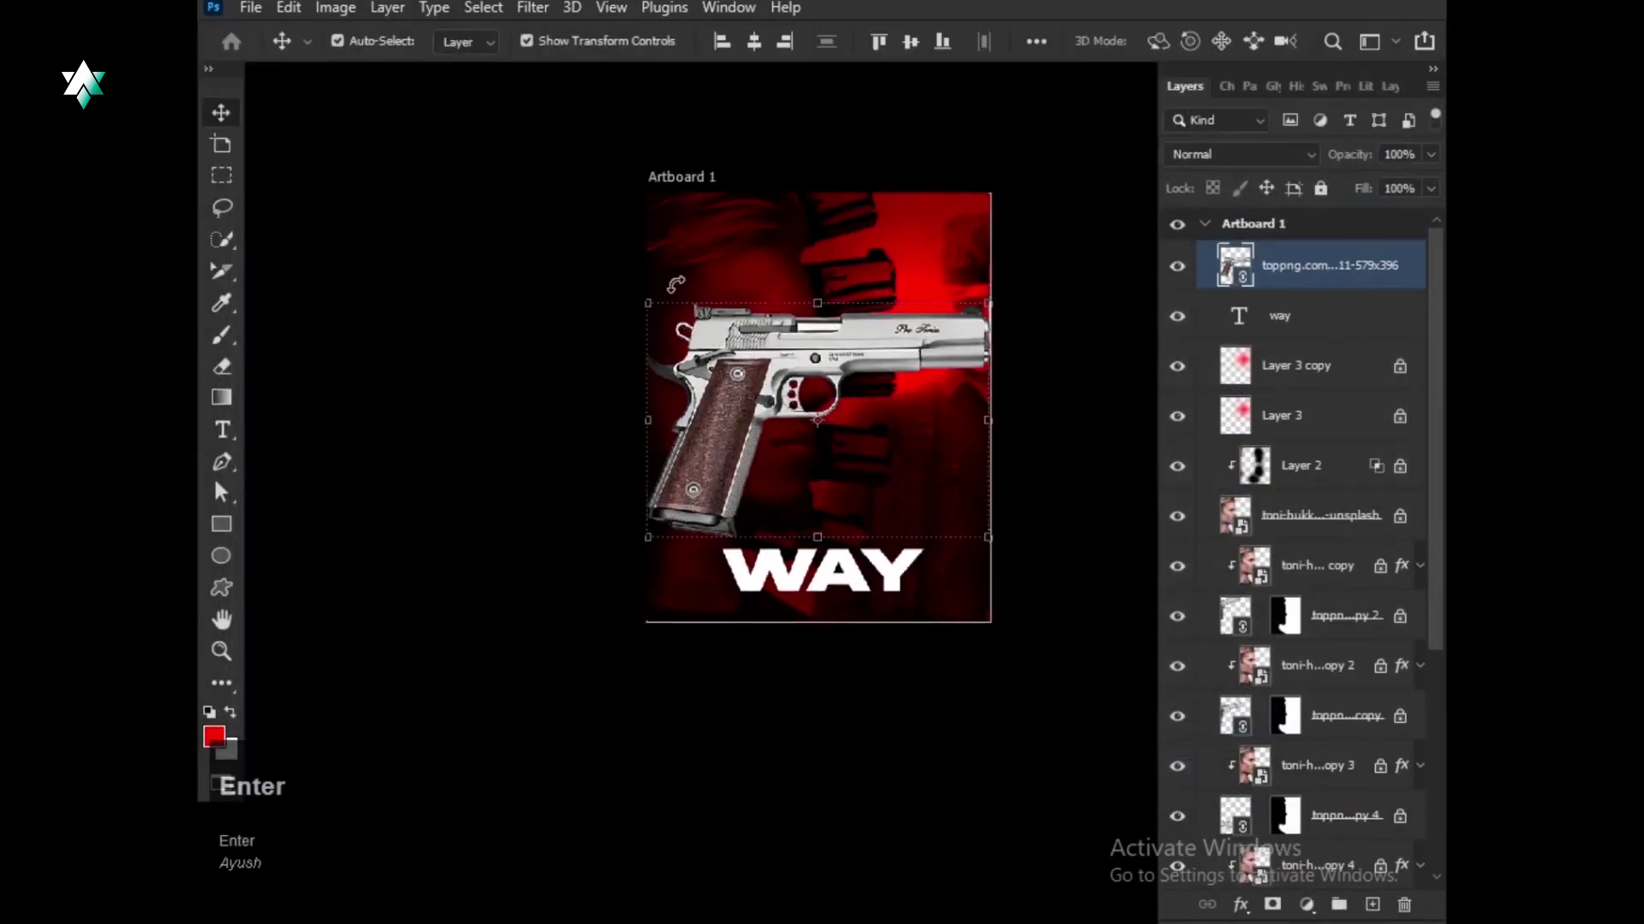
# Rotate the new pistol about -23.4 degrees, scale it down and place it over the middle of the "WAY" title.
pyautogui.moveTo(659, 276); pyautogui.dragTo(610, 349)
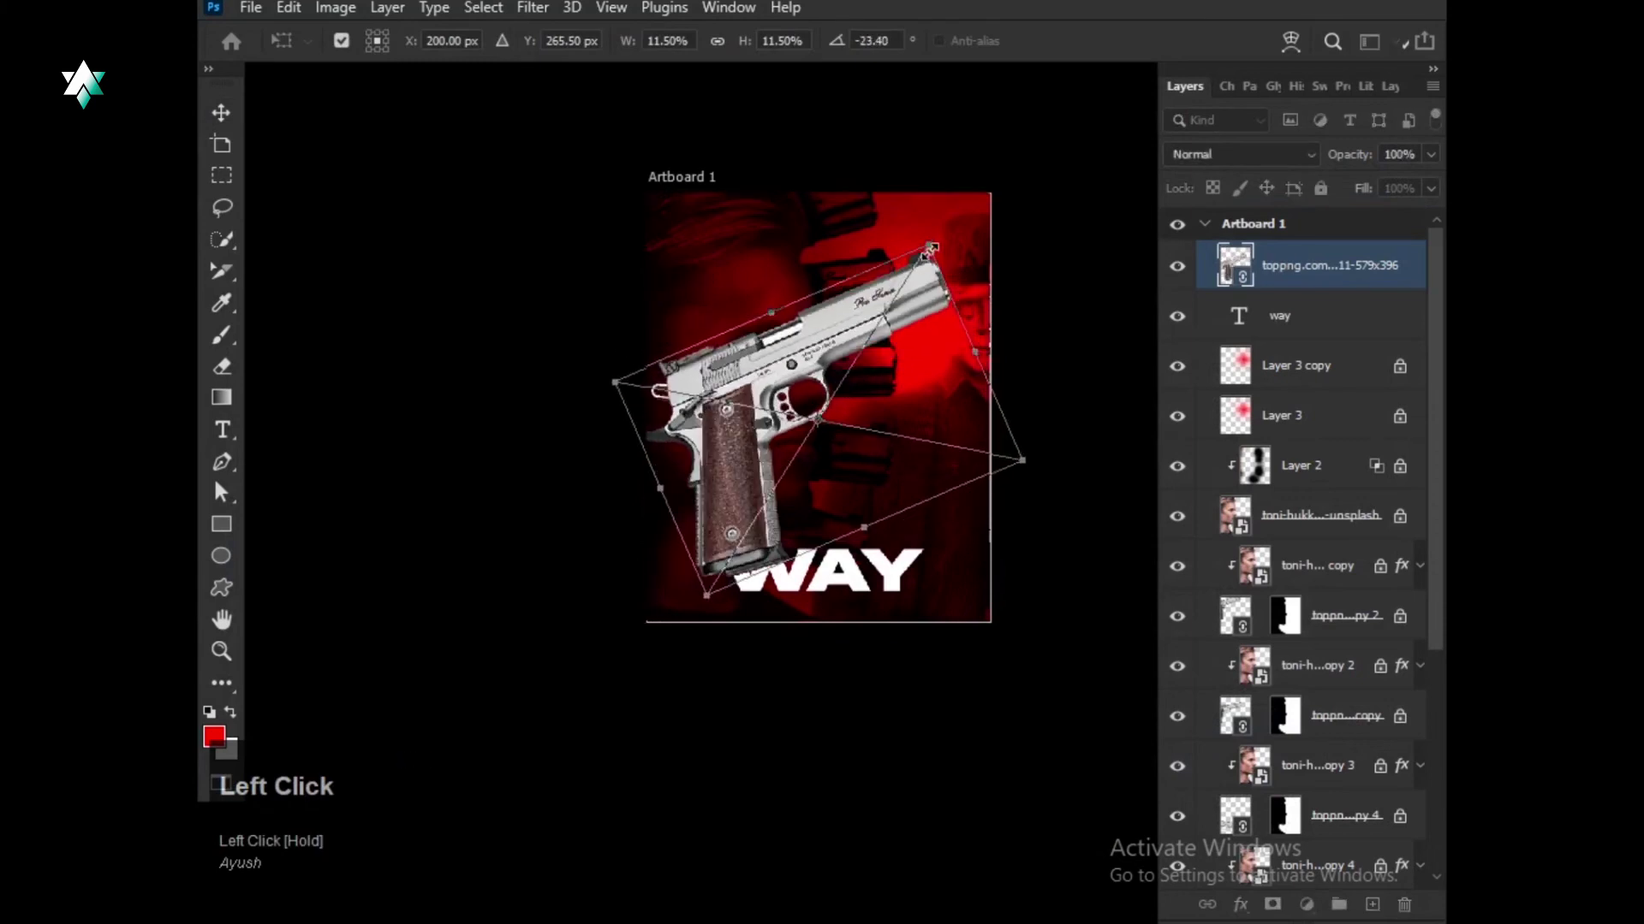
pyautogui.moveTo(931, 249); pyautogui.dragTo(809, 435)
pyautogui.moveTo(801, 530); pyautogui.dragTo(945, 495)
pyautogui.press('Return')
pyautogui.scroll(3, 860, 553)
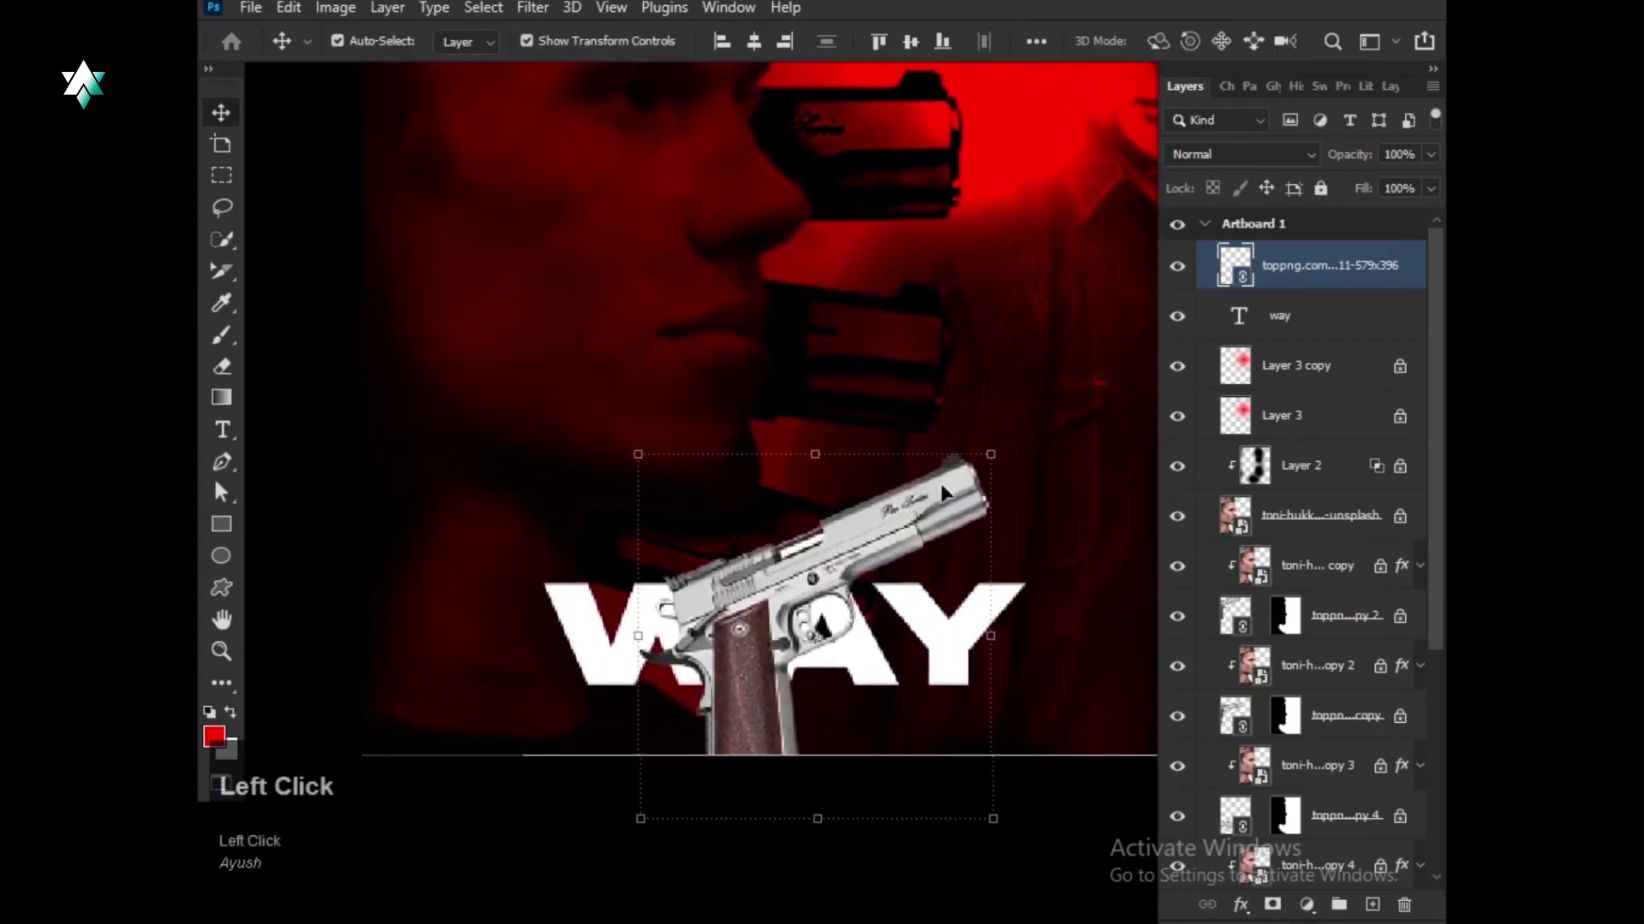
# Add a new layer clipped to the pistol and paint soft red over its upper part with a 275 px brush.
pyautogui.click(1372, 907)
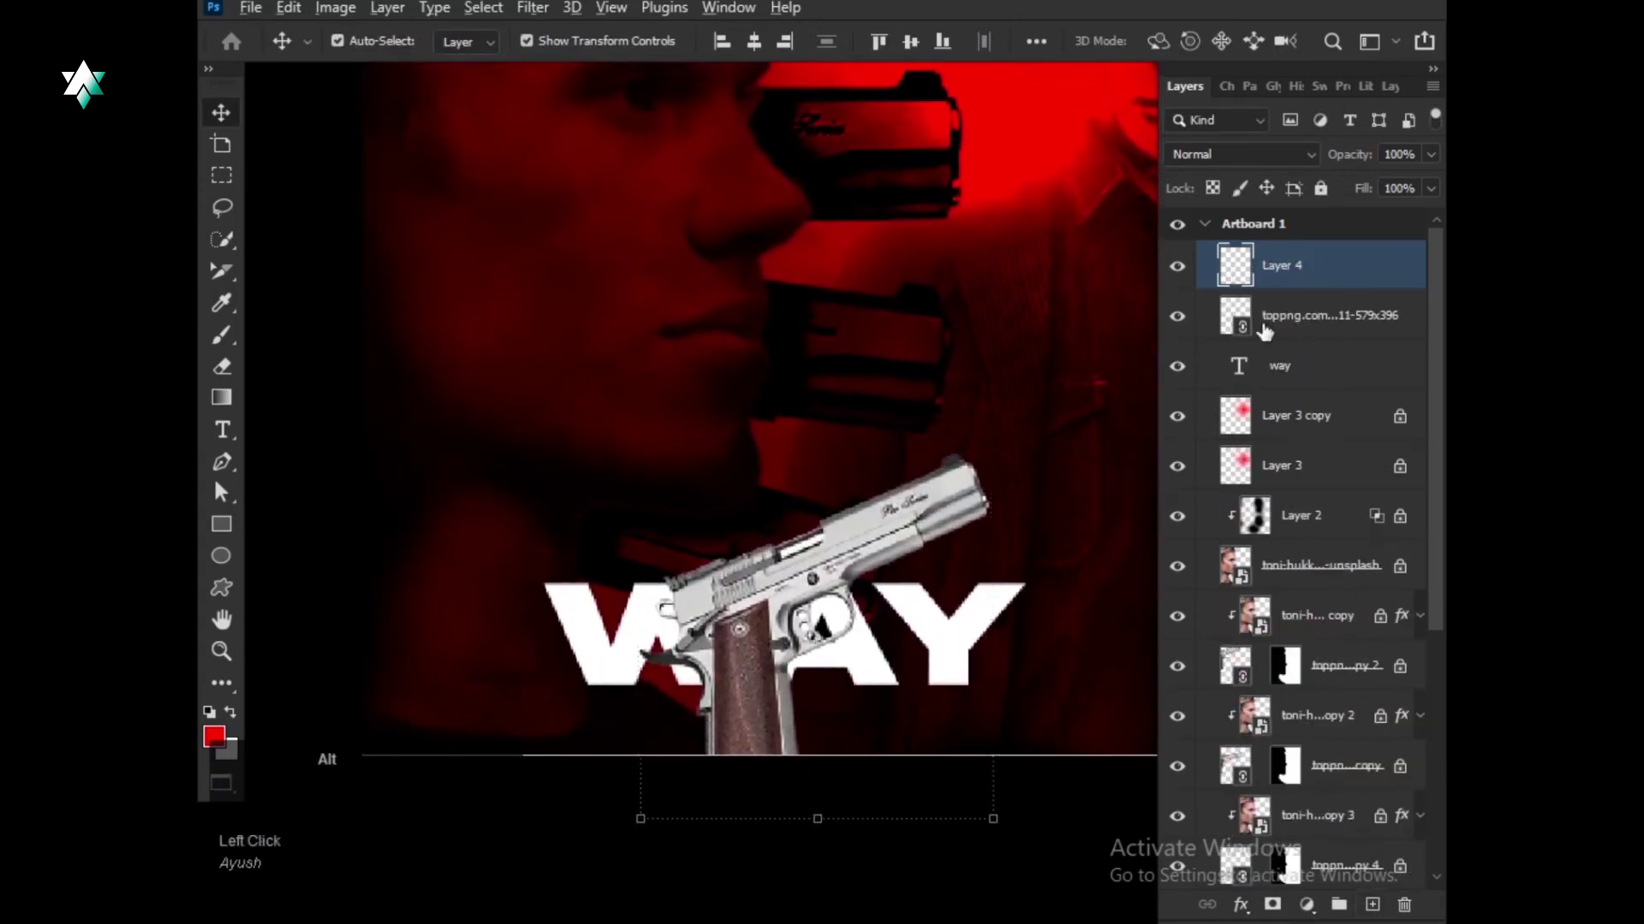
pyautogui.keyDown('alt'); pyautogui.click(1251, 287); pyautogui.keyUp('alt')
pyautogui.press('b')
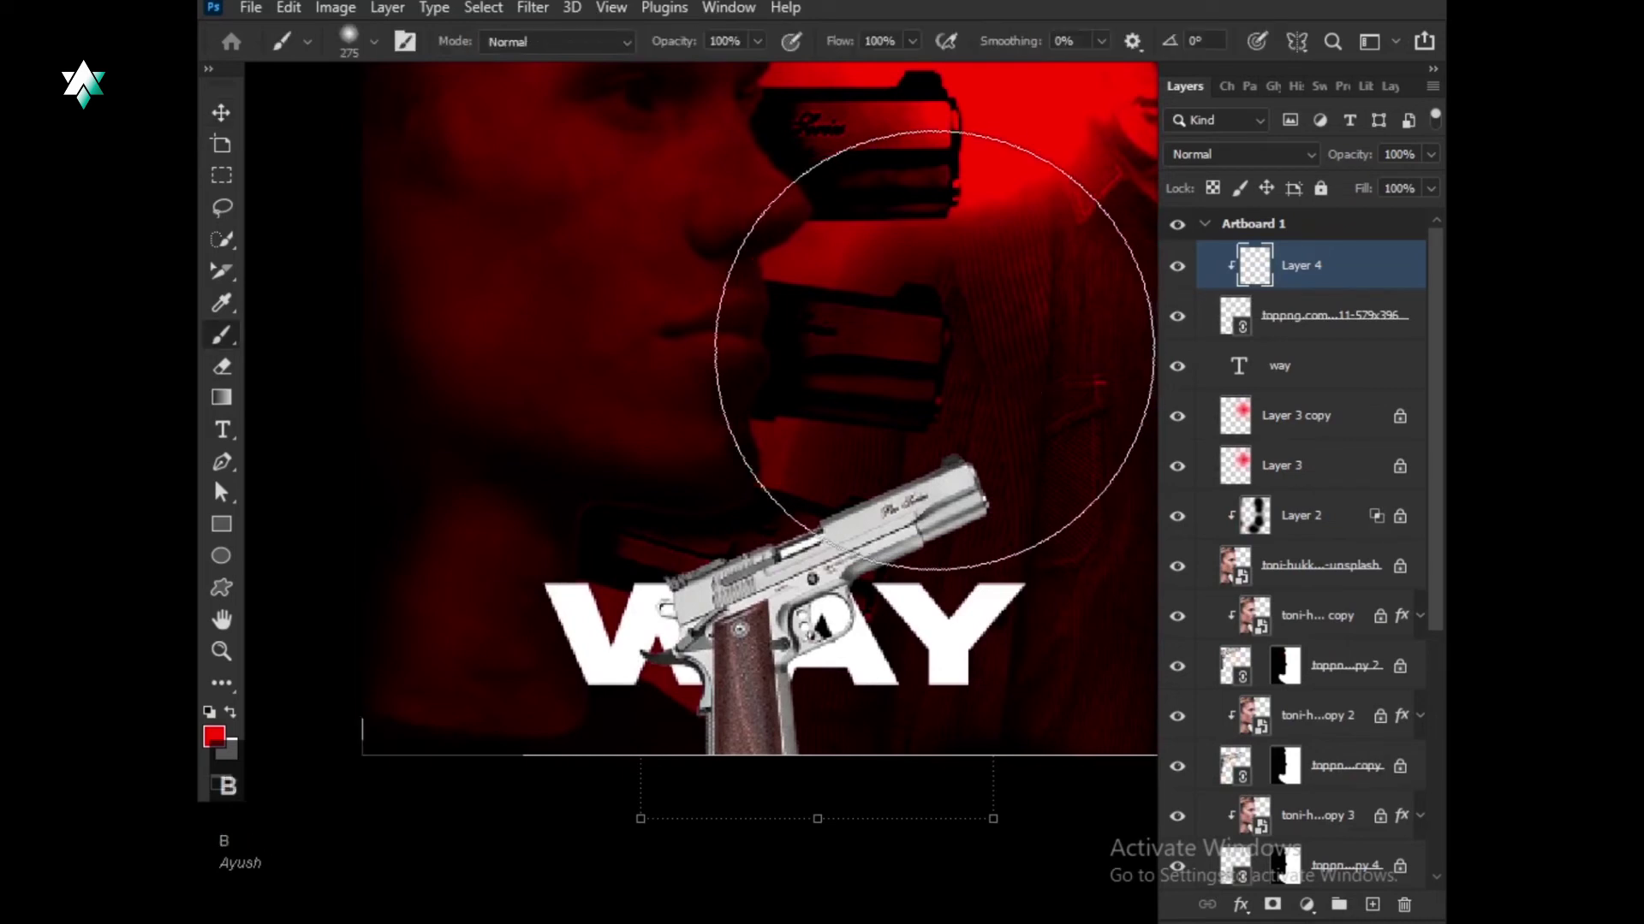
pyautogui.click(714, 321)
pyautogui.moveTo(714, 321); pyautogui.dragTo(708, 311)
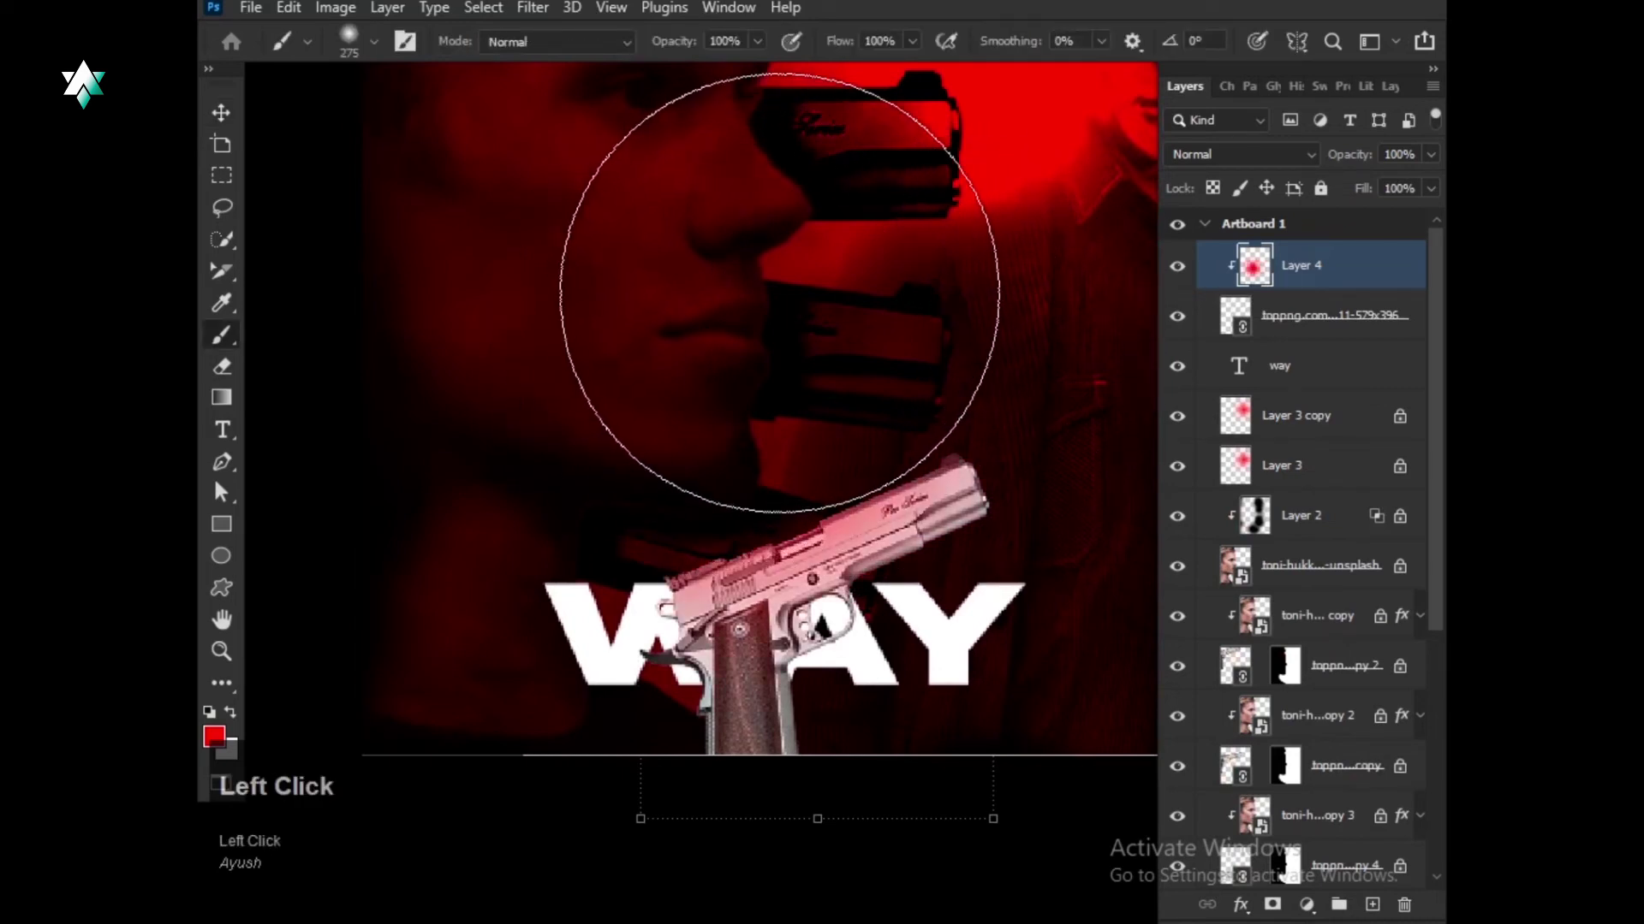
pyautogui.click(829, 286)
# Reduce the brush size to 95 px and paint stronger red along the pistol's top edge.
pyautogui.rightClick(891, 271)
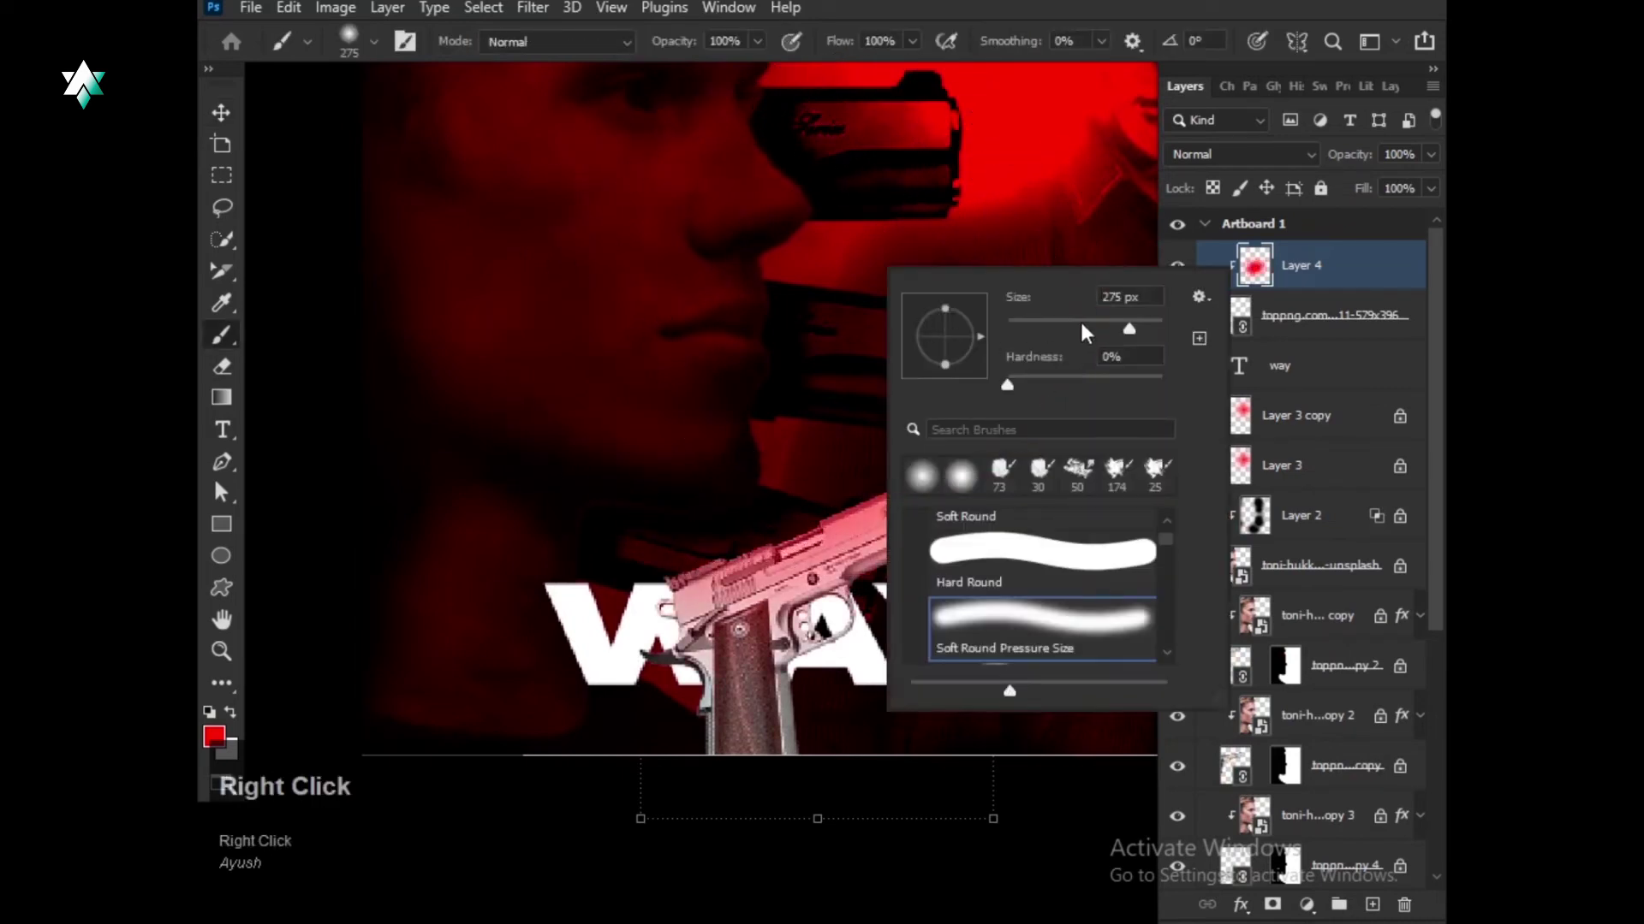
pyautogui.moveTo(1080, 329); pyautogui.dragTo(1058, 329)
pyautogui.click(685, 480)
pyautogui.moveTo(681, 477)
pyautogui.mouseDown()
pyautogui.moveTo(959, 402)
pyautogui.moveTo(1031, 403)
pyautogui.mouseUp()
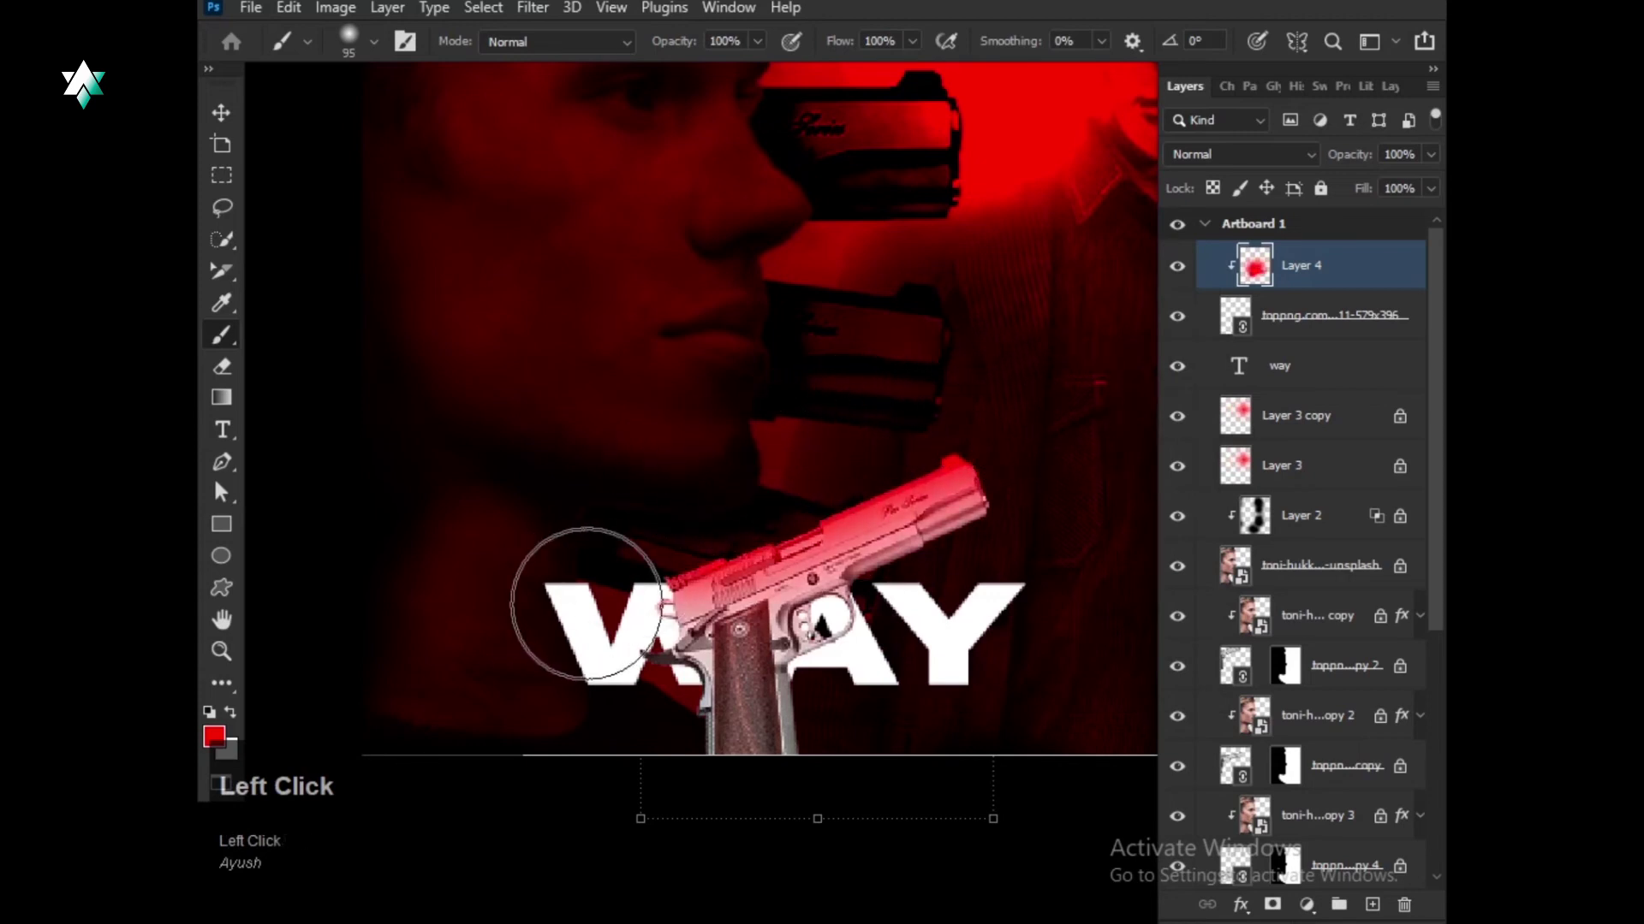
pyautogui.scroll(-1, 856, 565)
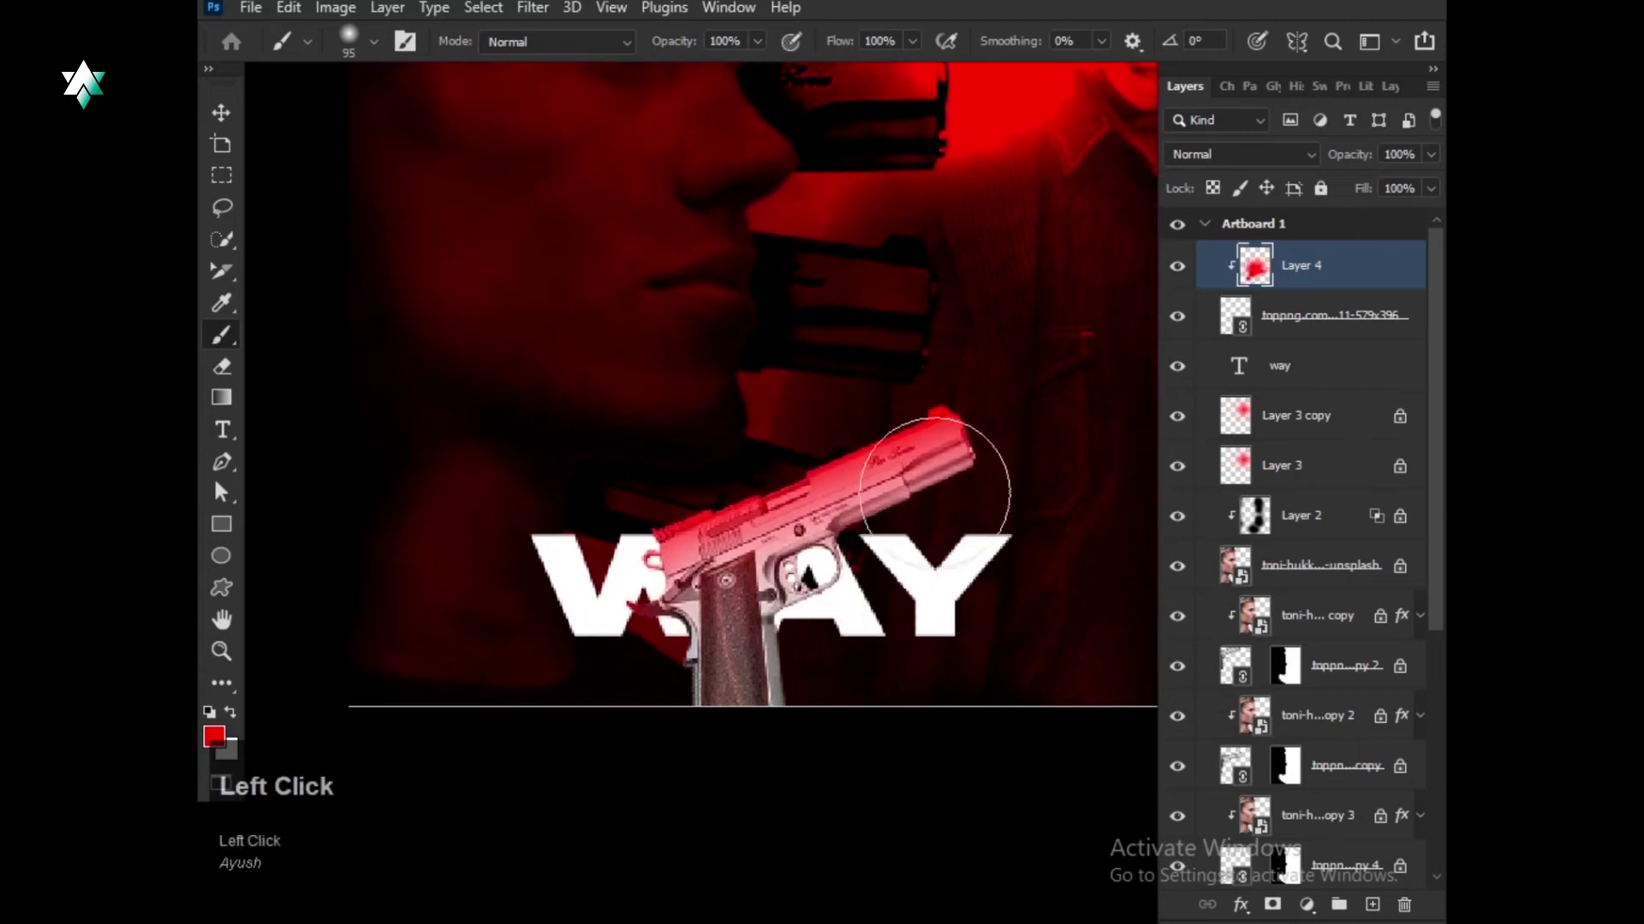
# Set the red paint layer's blend mode to Linear Light and its opacity to 77%.
pyautogui.click(1284, 156)
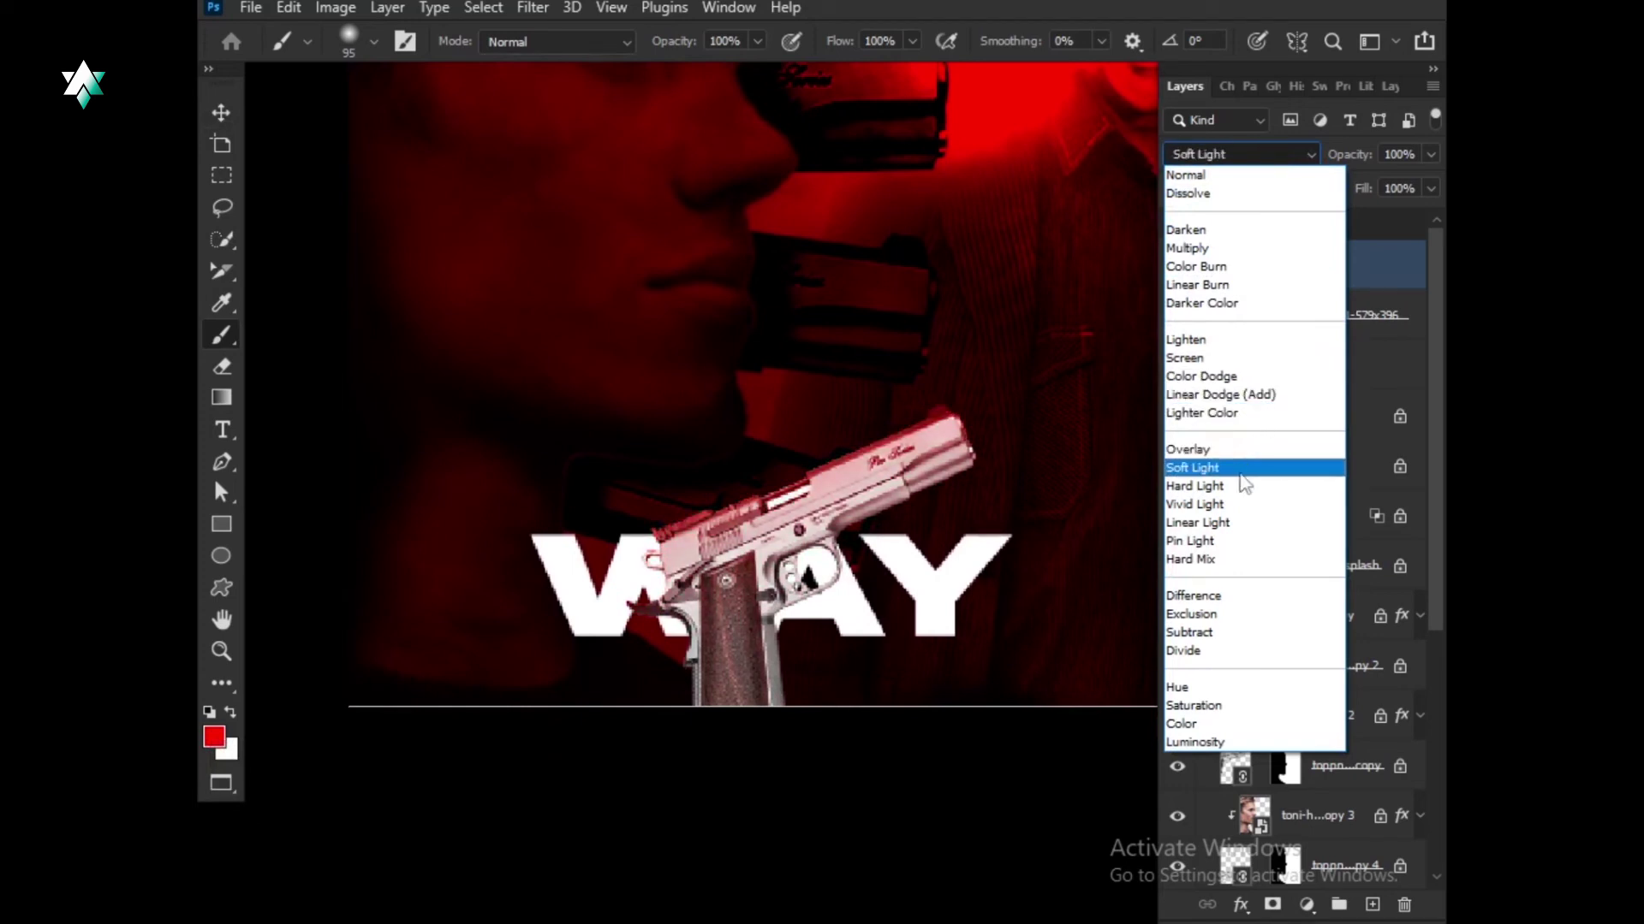
pyautogui.click(1230, 530)
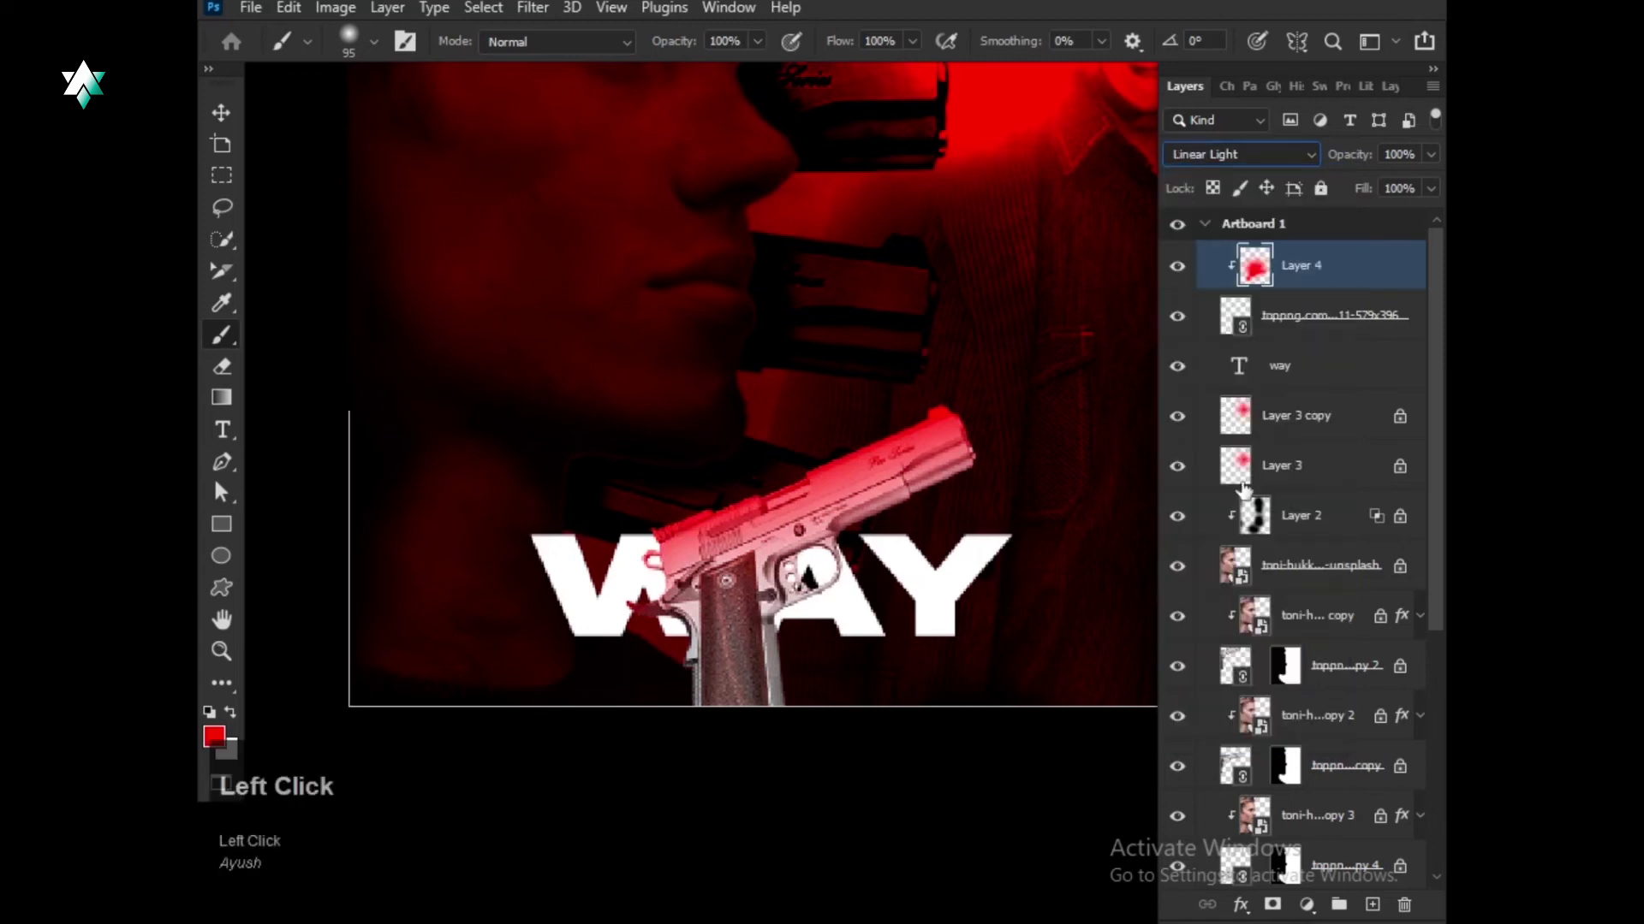
pyautogui.click(1404, 183)
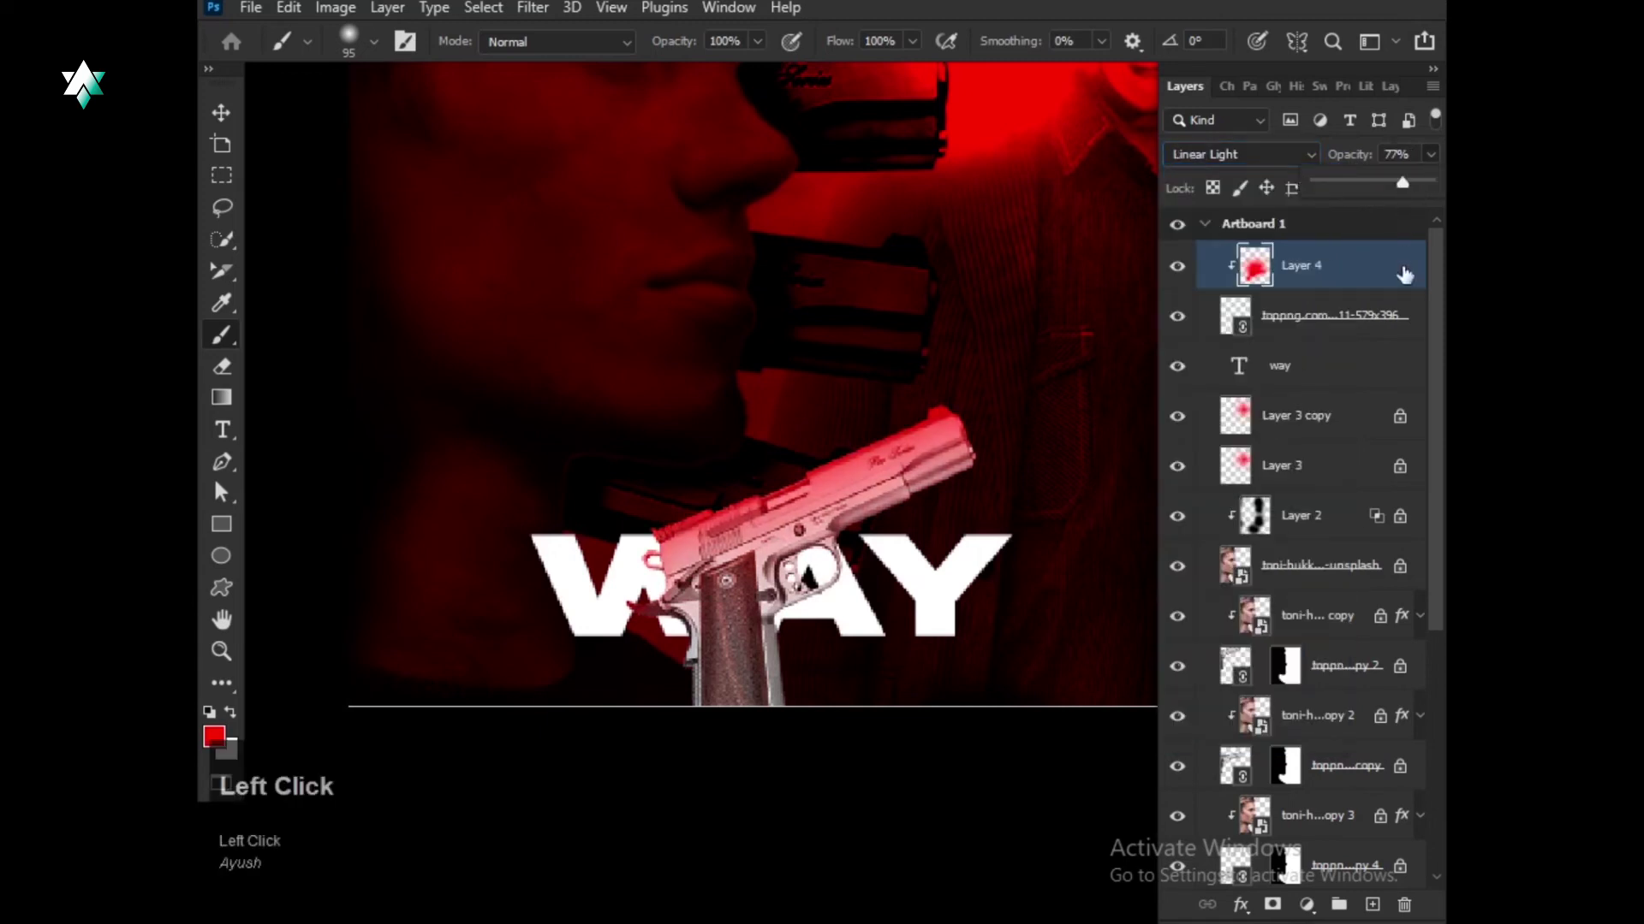
# Darken the pistol with a clipped Levels adjustment: input black 55, midtones 0.48, output white 131.
pyautogui.click(1392, 333)
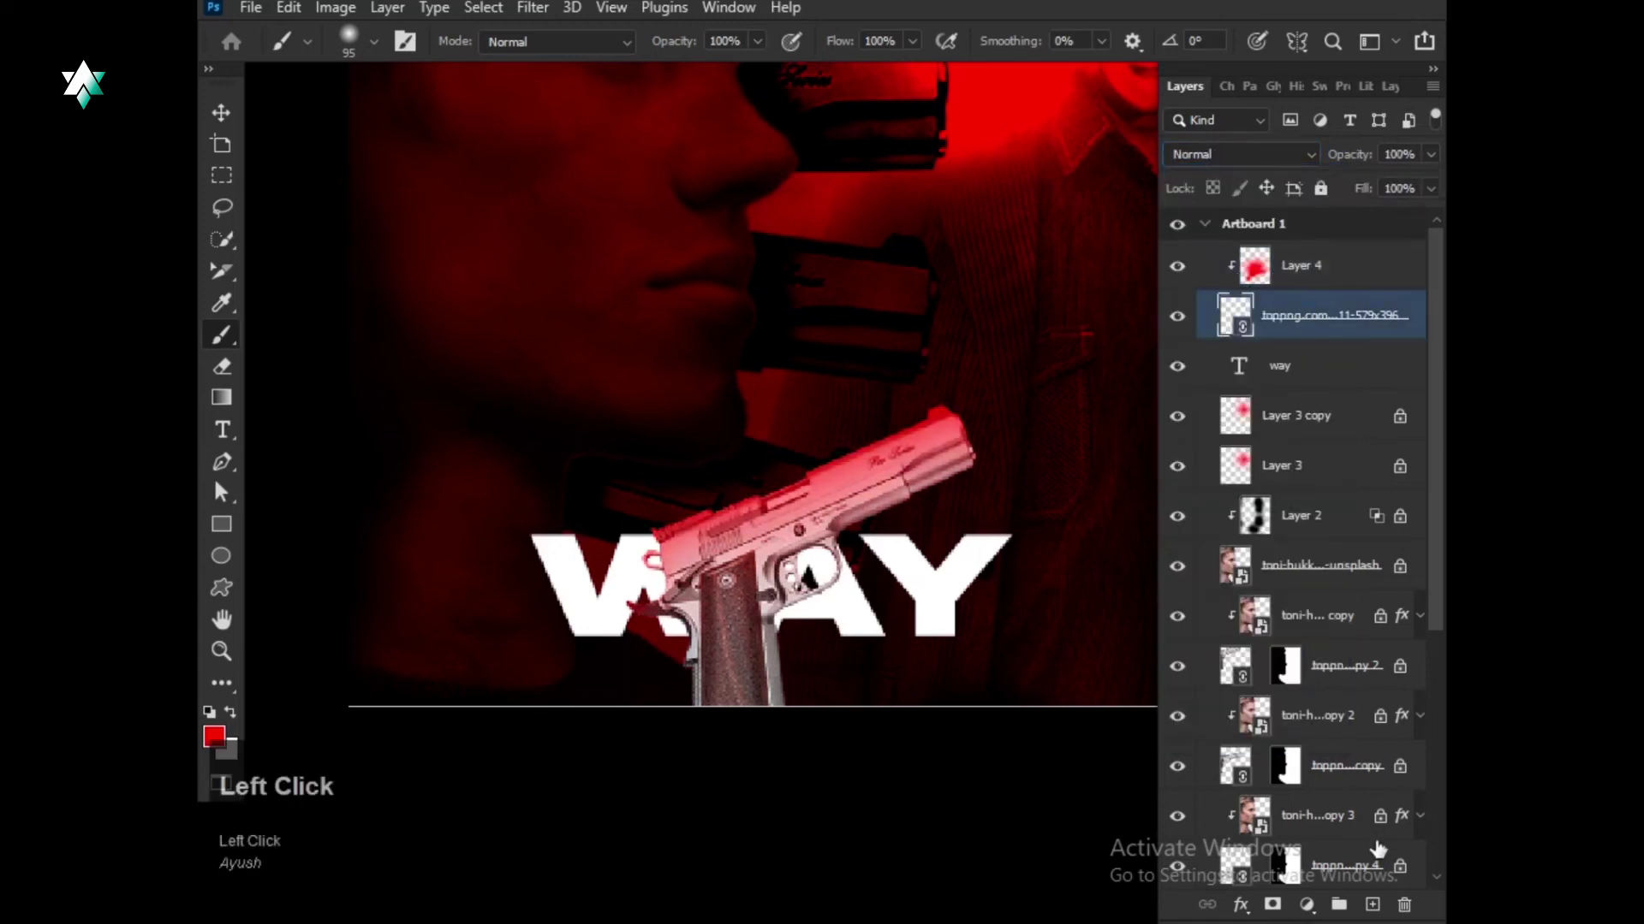
pyautogui.click(1307, 906)
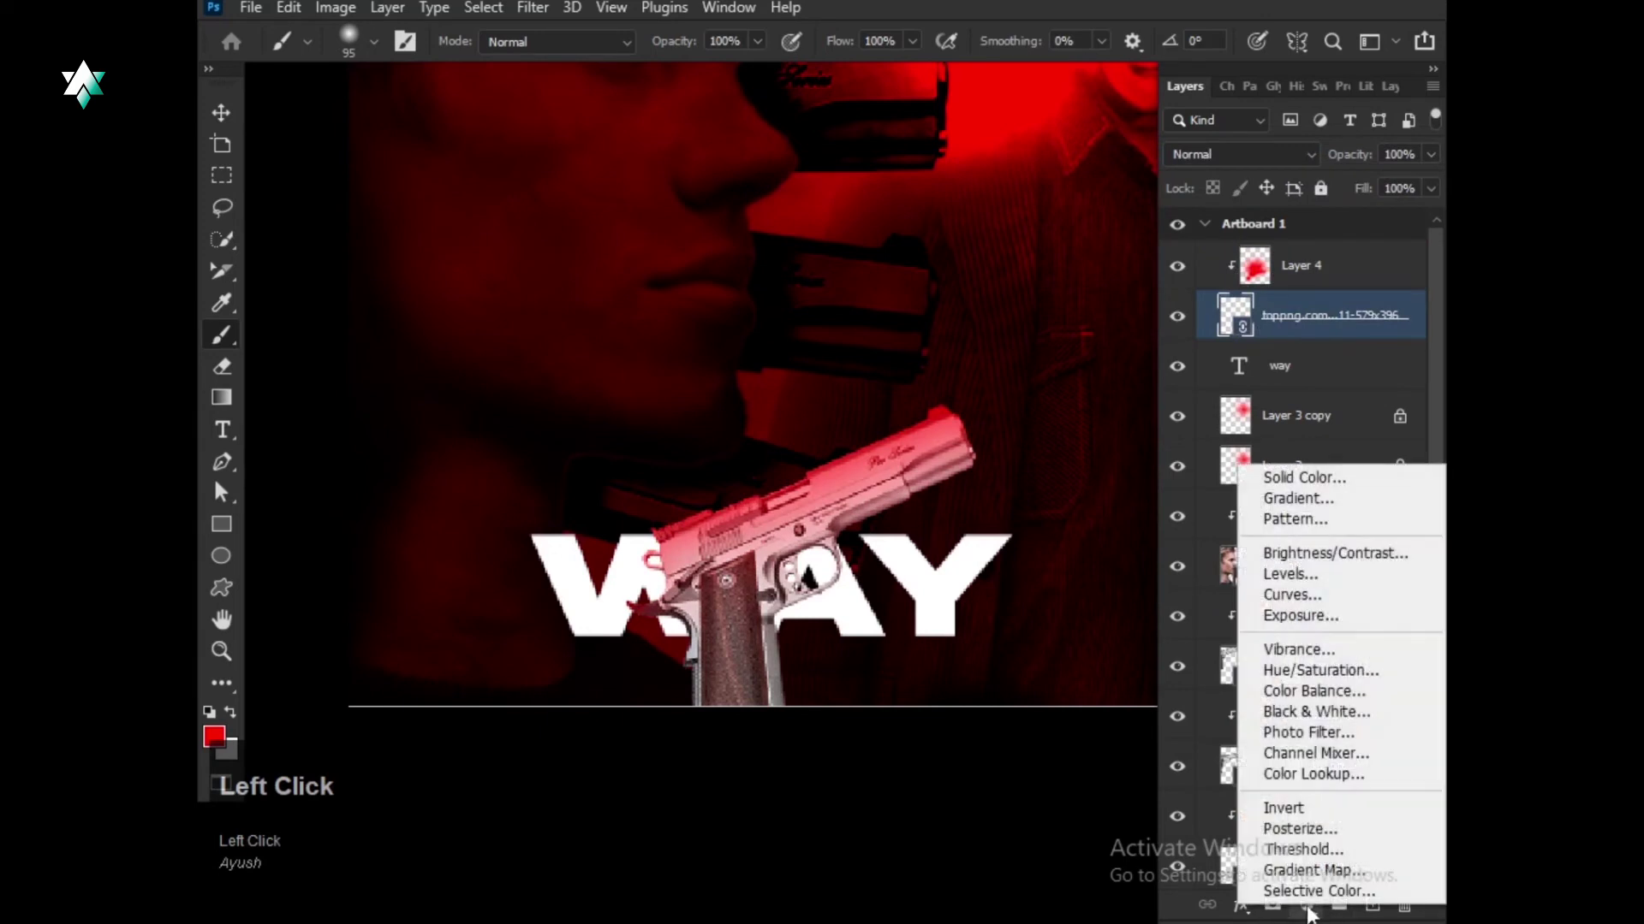
pyautogui.click(1318, 573)
pyautogui.moveTo(1214, 408)
pyautogui.mouseDown()
pyautogui.moveTo(1247, 409)
pyautogui.moveTo(1215, 410)
pyautogui.mouseUp()
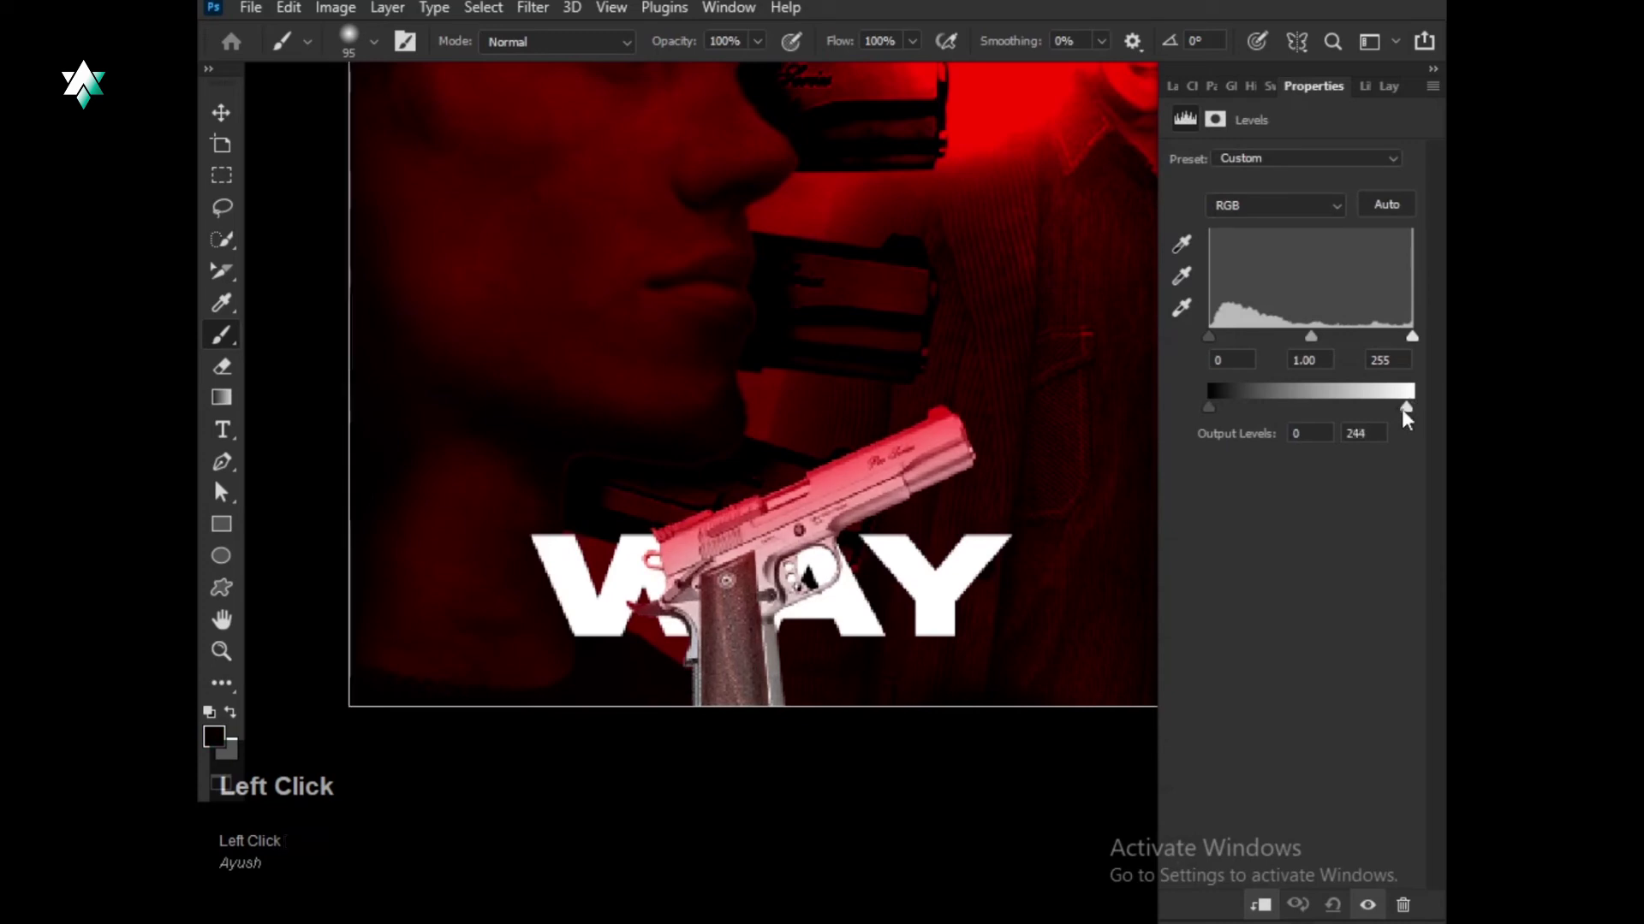
pyautogui.moveTo(1402, 410); pyautogui.dragTo(1315, 408)
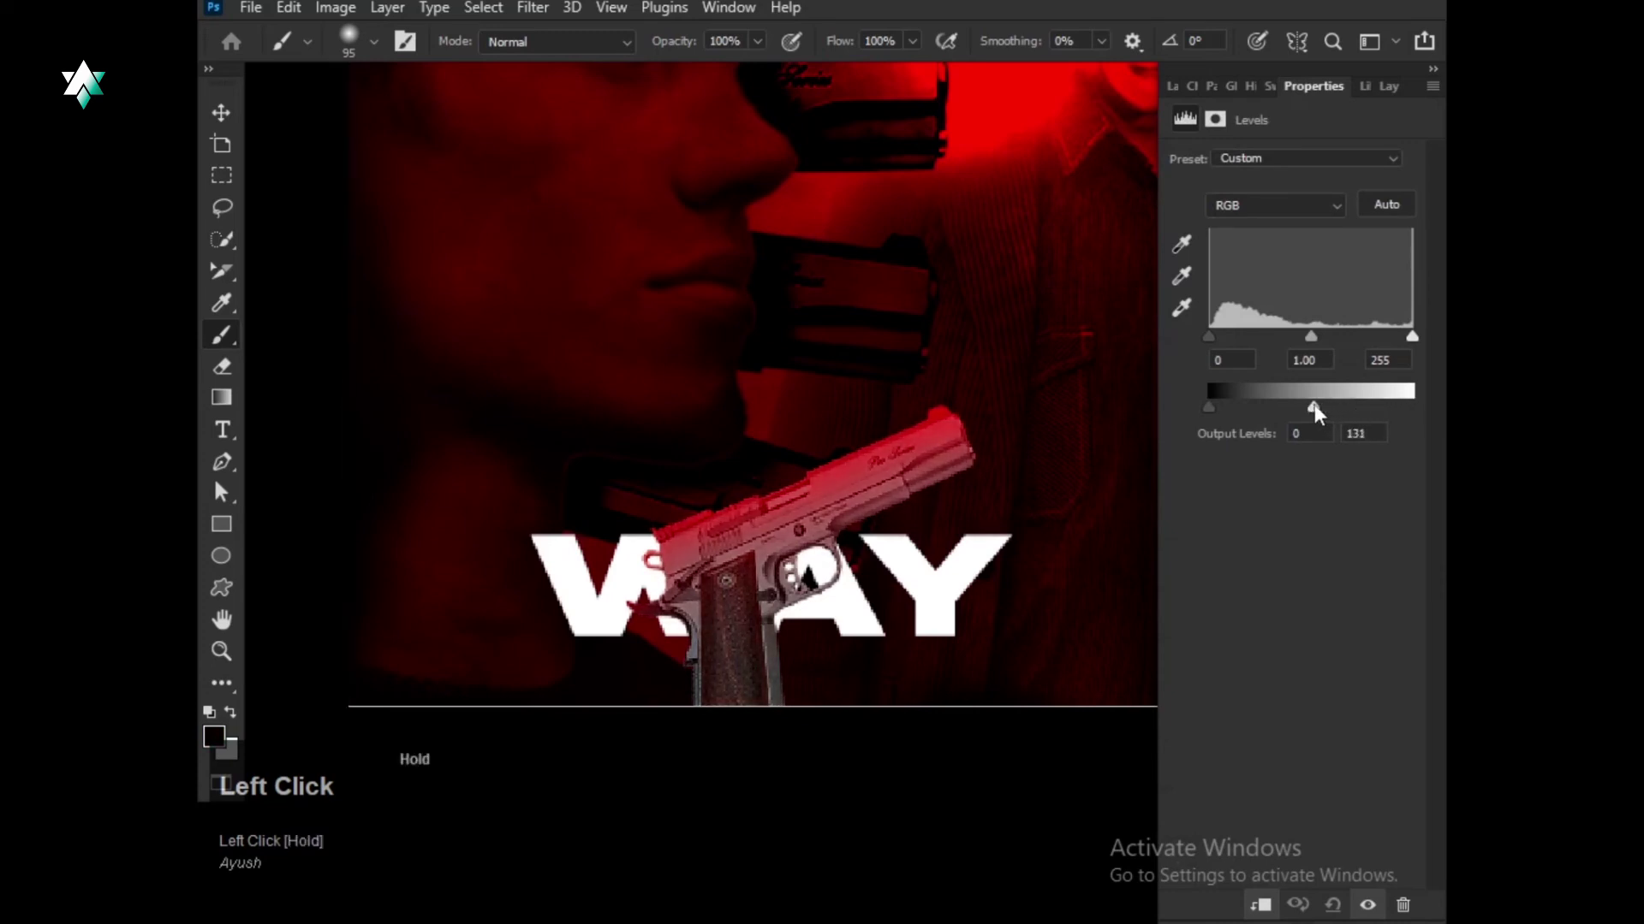
pyautogui.moveTo(1306, 336); pyautogui.dragTo(1412, 339)
pyautogui.moveTo(1217, 334); pyautogui.dragTo(1251, 335)
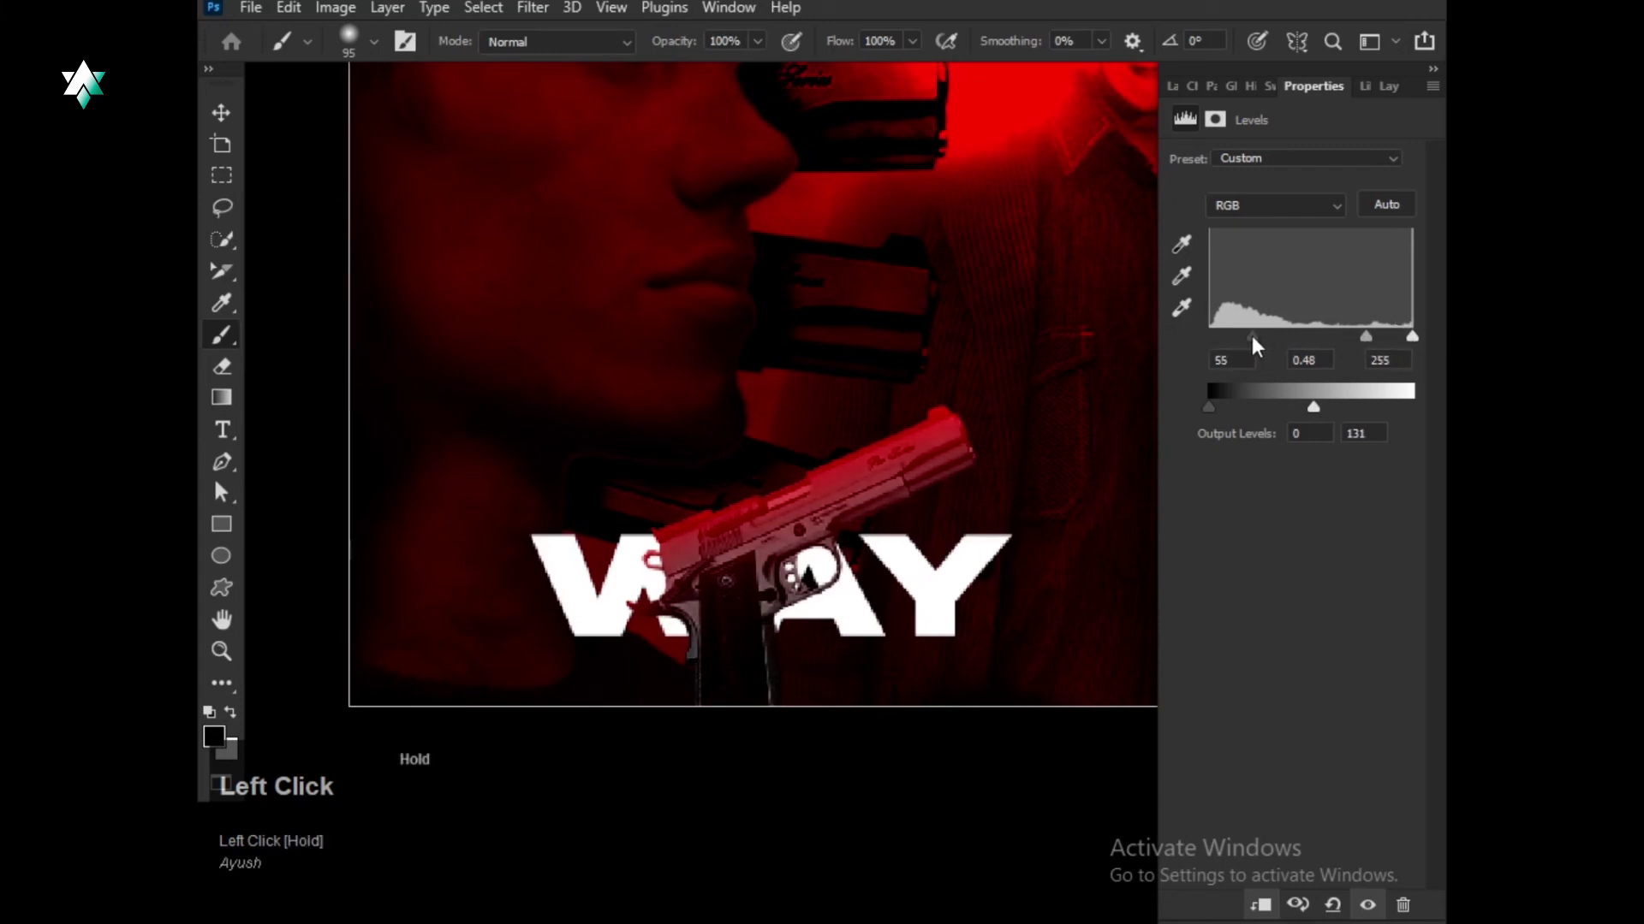
pyautogui.click(1172, 85)
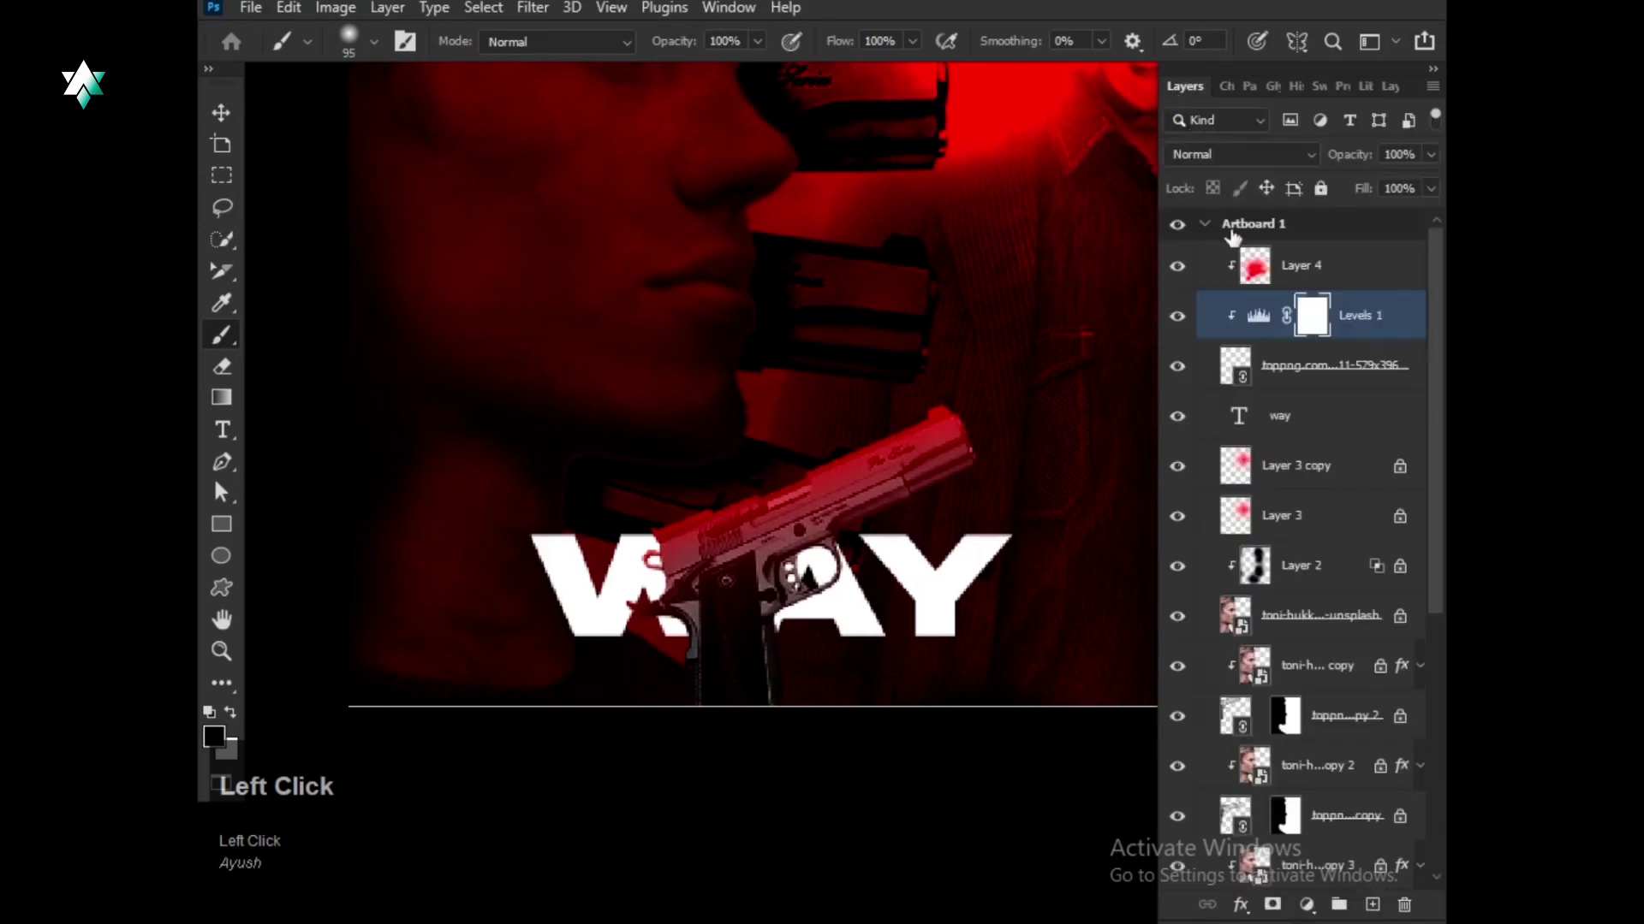
# Split the red paint layer's Blend If underlying-layer black point to 0 / 91 and apply the layer style.
pyautogui.click(1351, 377)
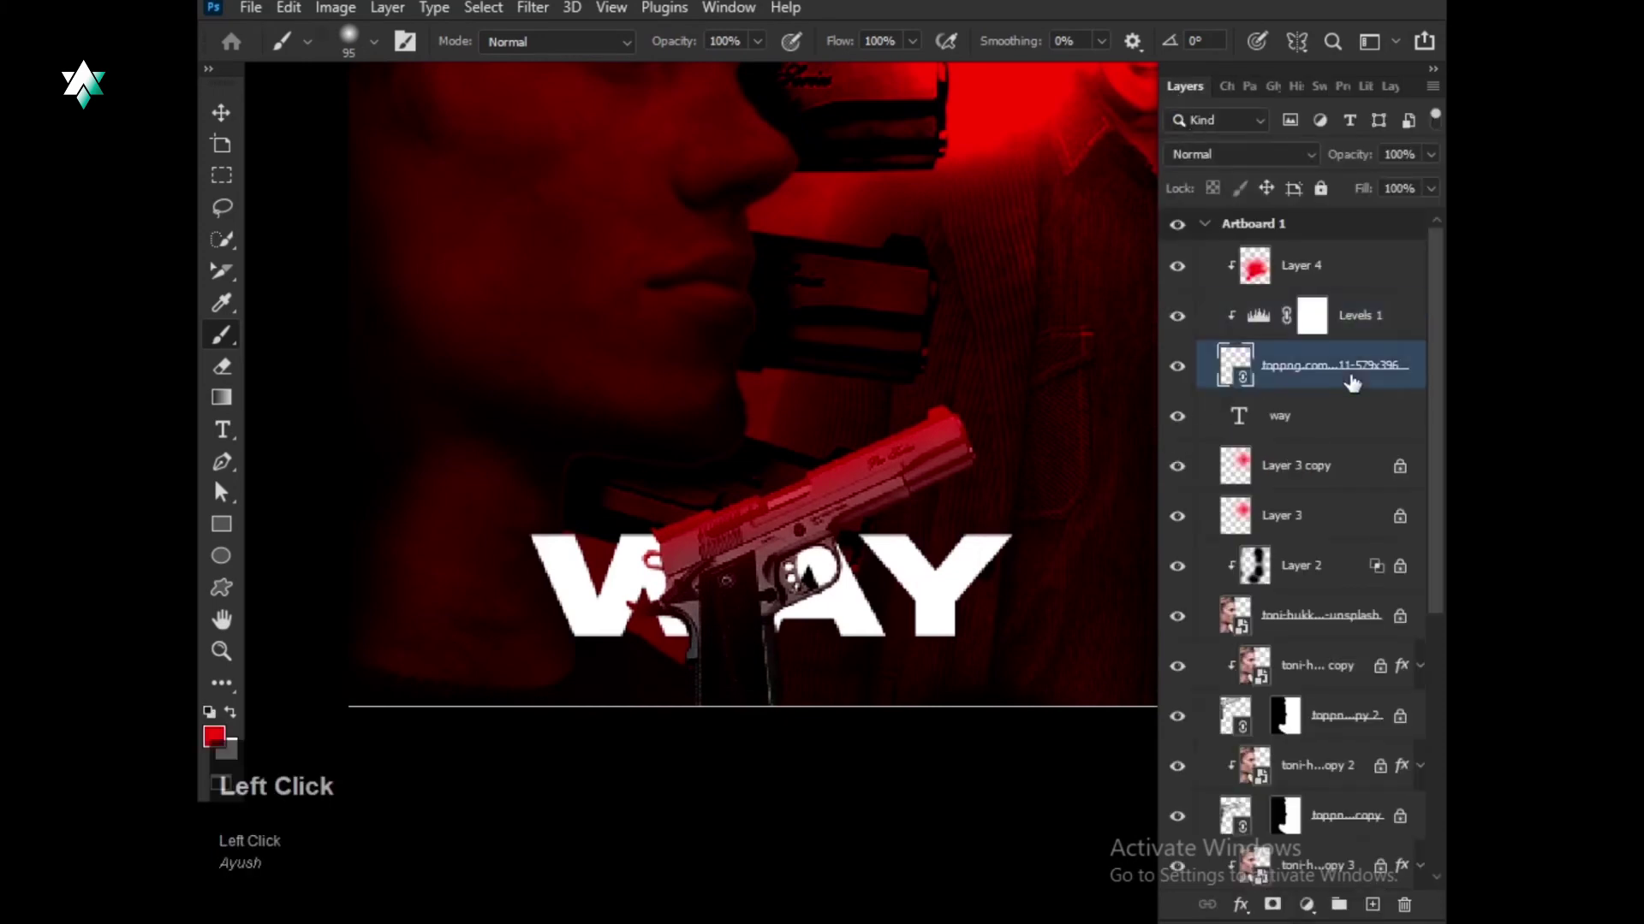
pyautogui.click(1365, 270)
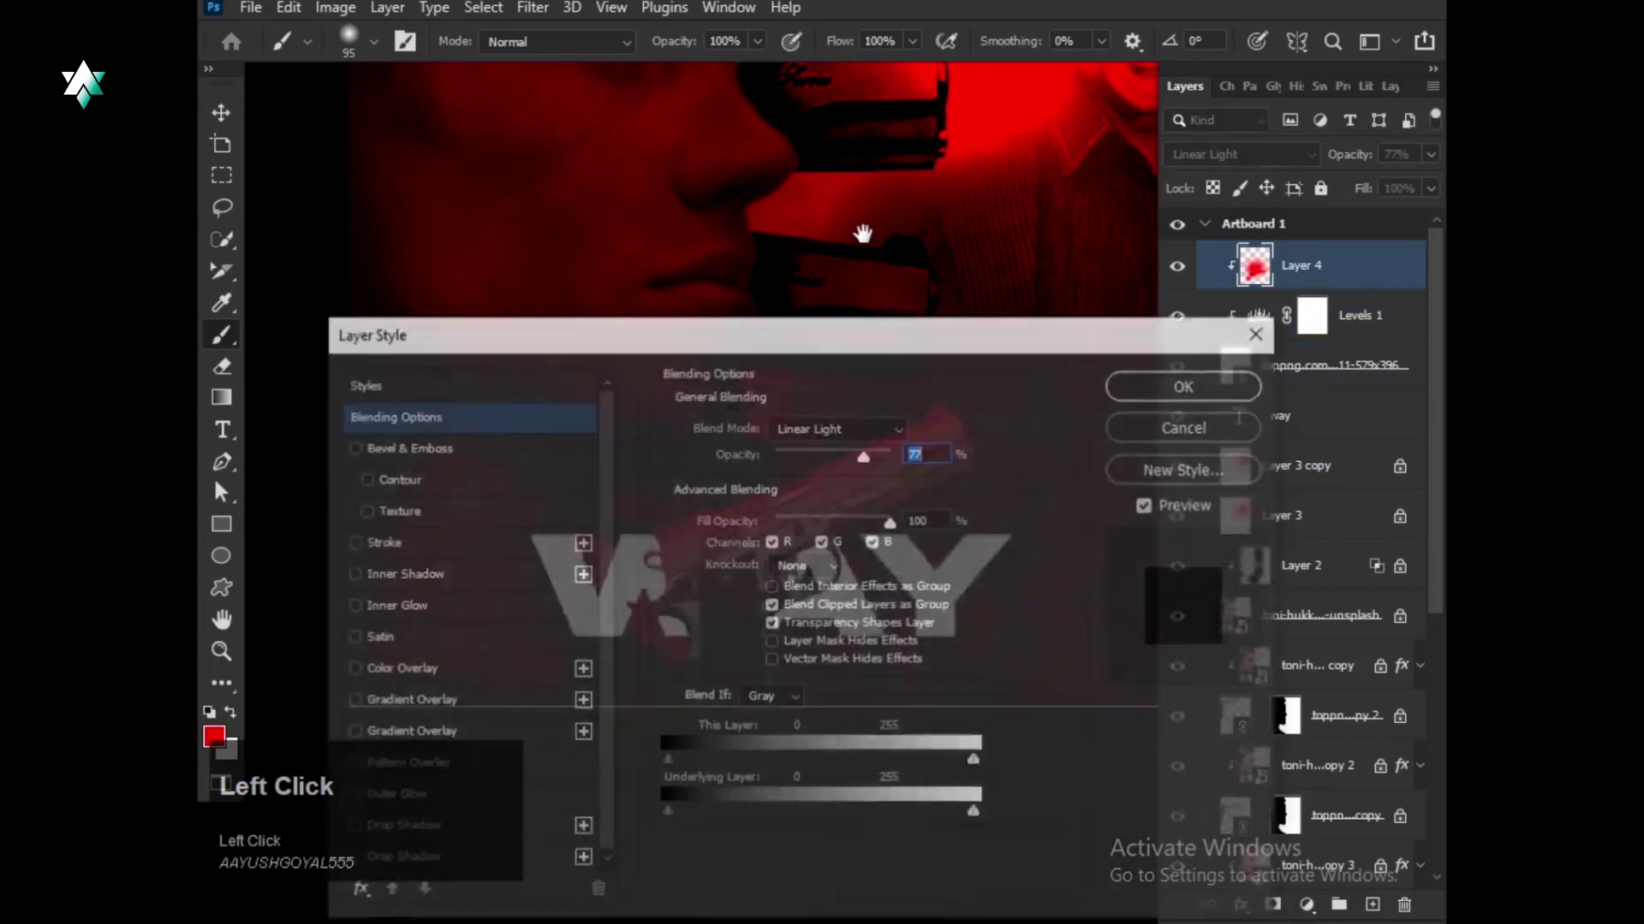
pyautogui.moveTo(814, 344); pyautogui.dragTo(580, 300)
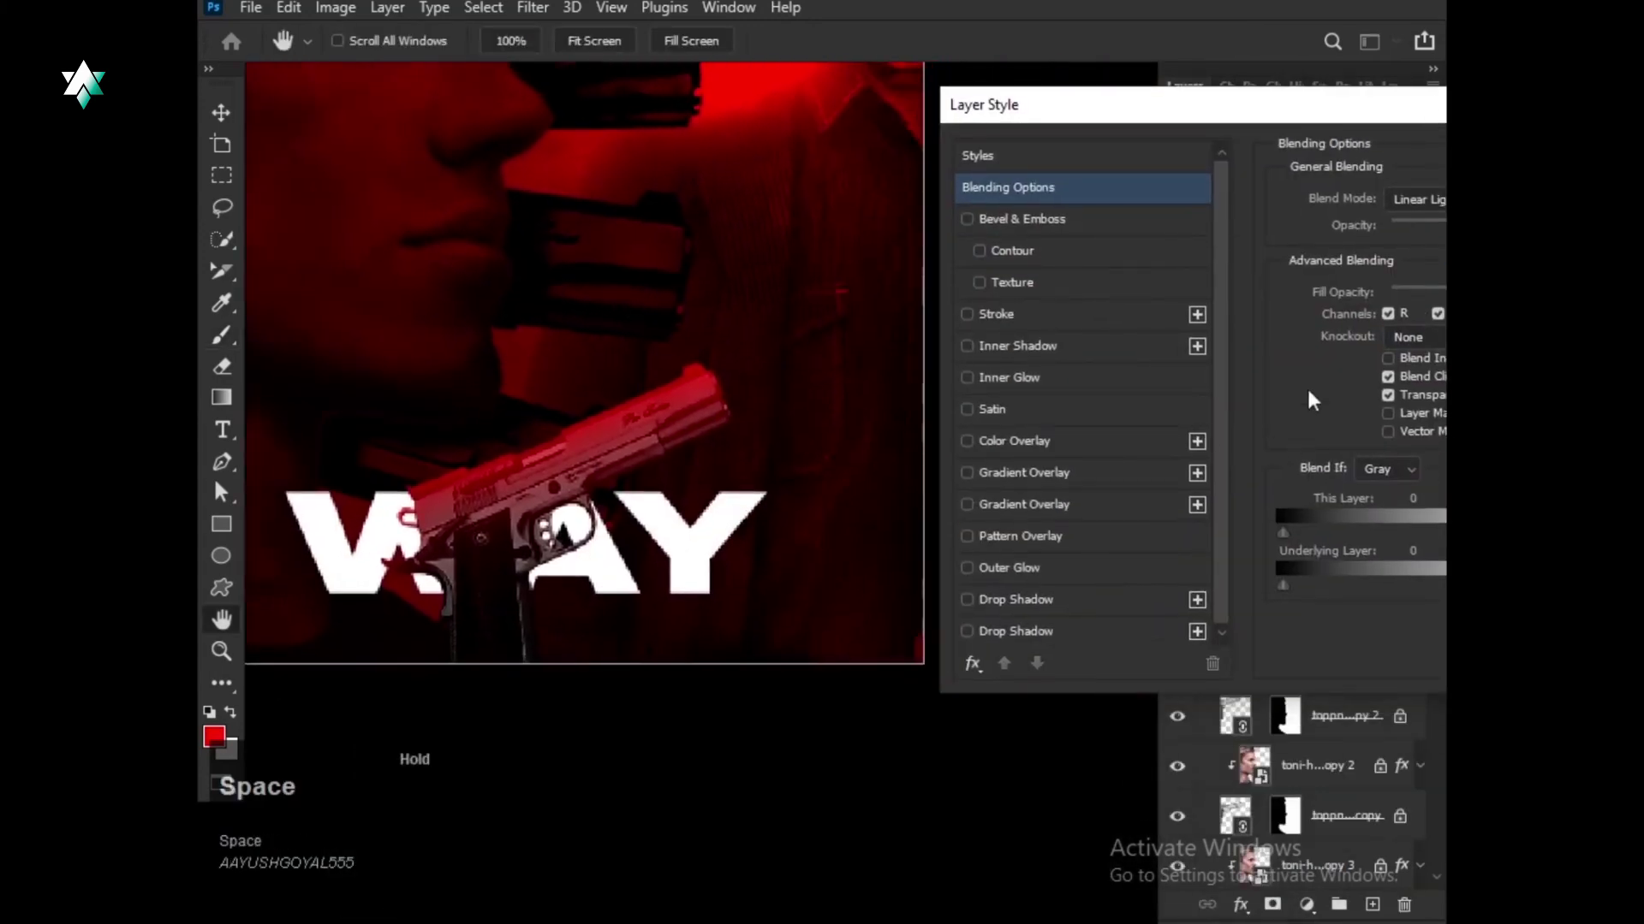
pyautogui.moveTo(1338, 116); pyautogui.dragTo(1194, 141)
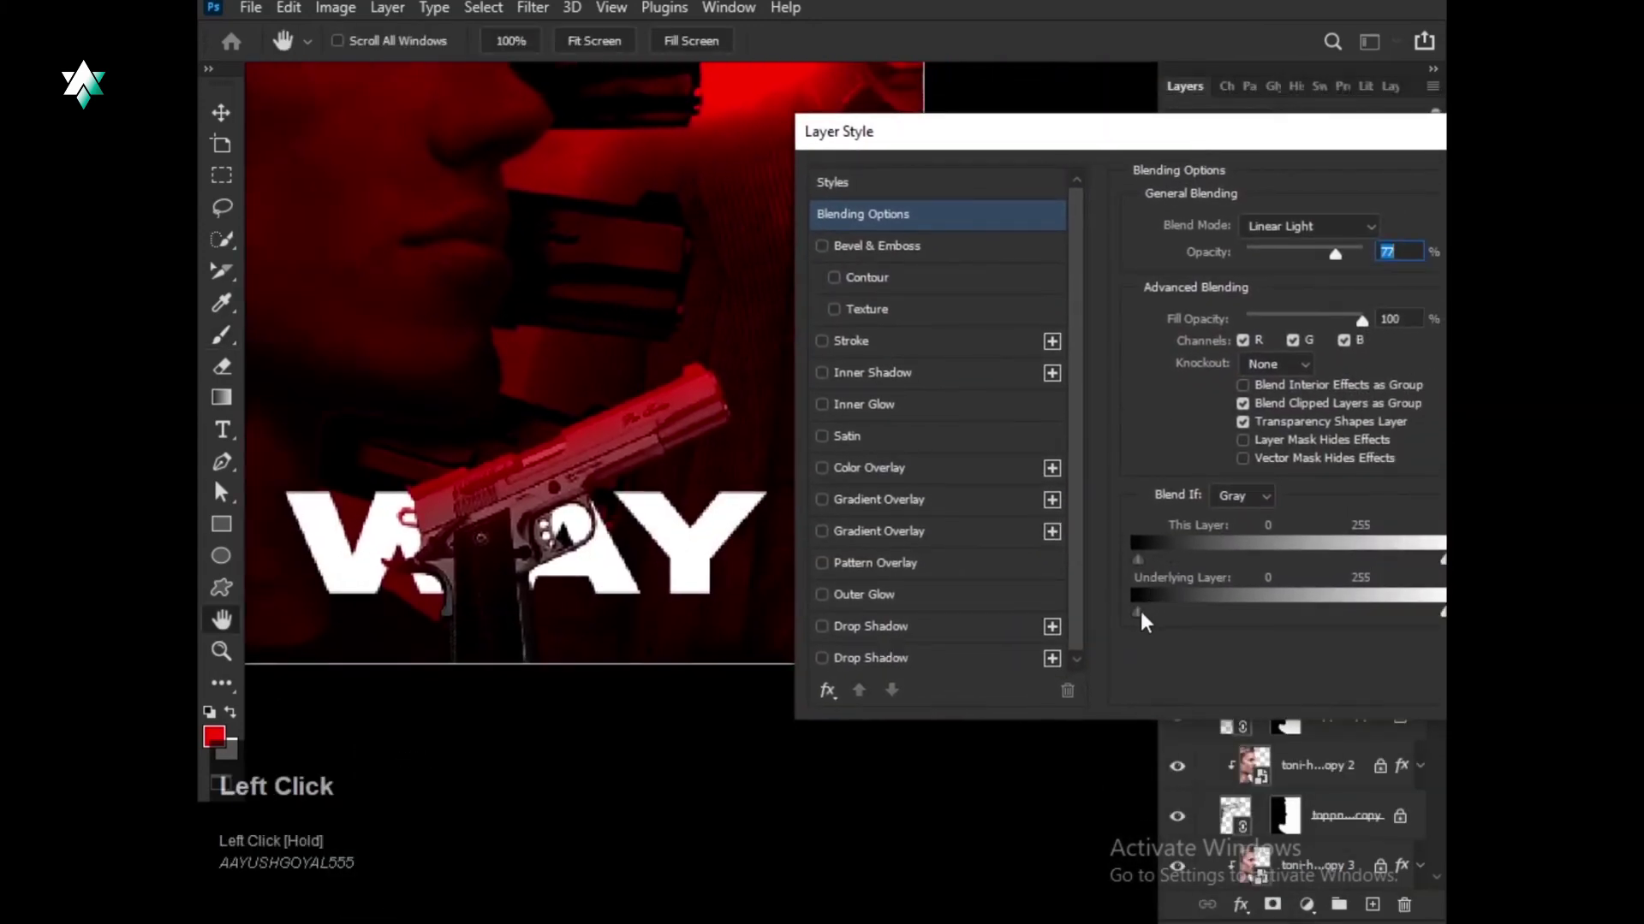
pyautogui.moveTo(1139, 611); pyautogui.dragTo(1241, 610)
pyautogui.moveTo(1139, 611); pyautogui.dragTo(1199, 614)
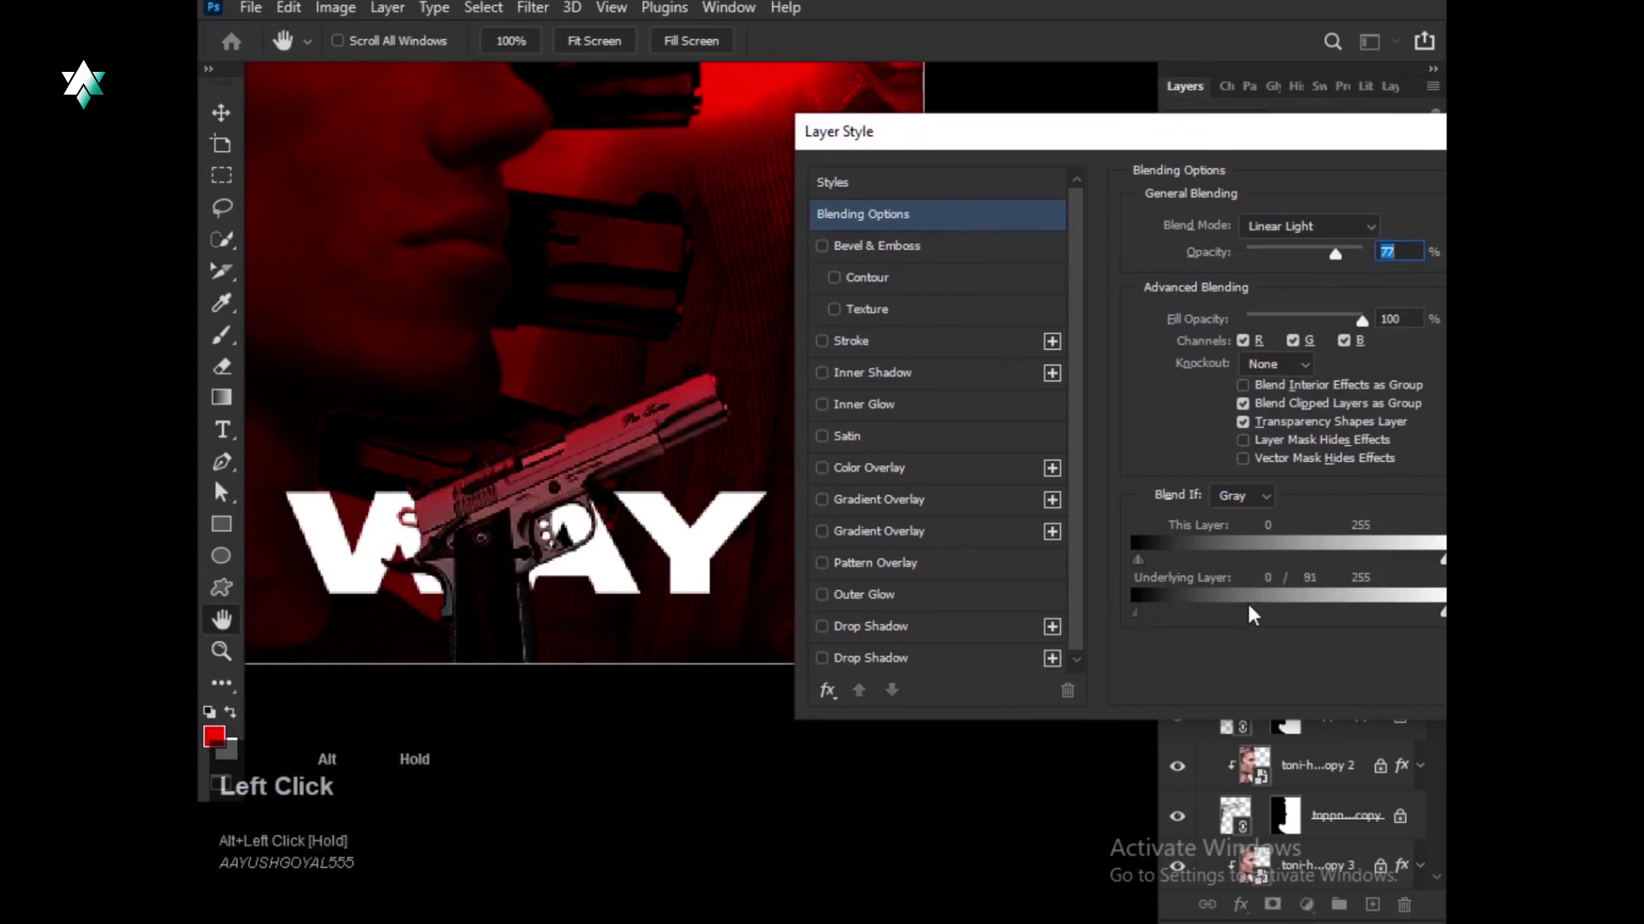
pyautogui.moveTo(1307, 131); pyautogui.dragTo(836, 260)
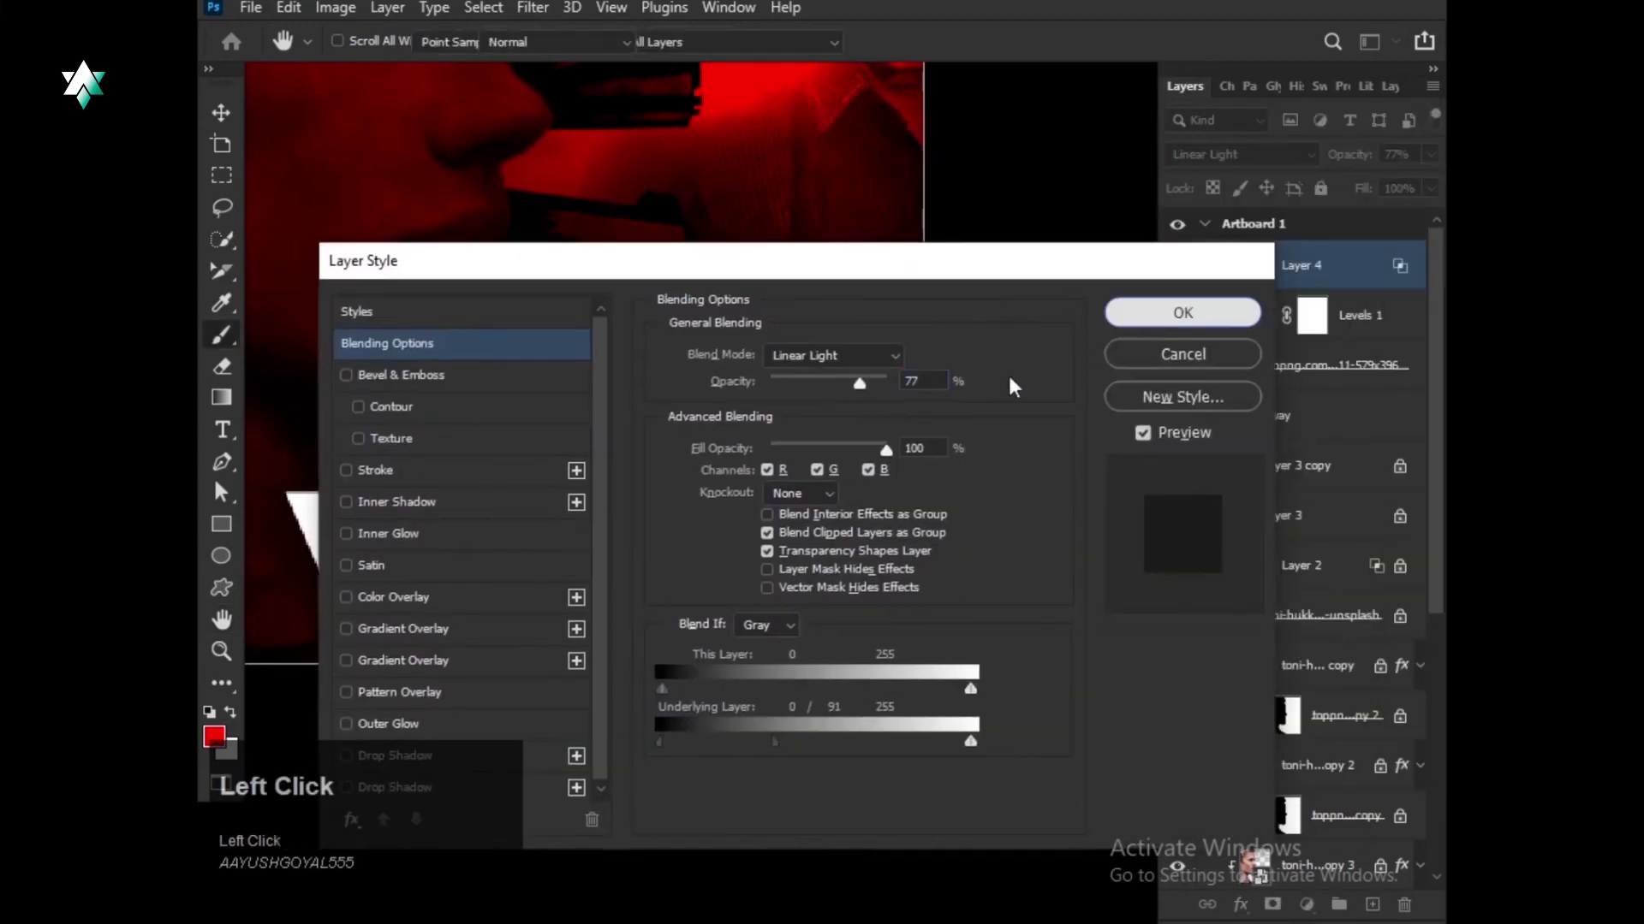
pyautogui.click(1181, 312)
# Lower the pistol's Levels adjustment opacity to 74% and select the pistol layer.
pyautogui.scroll(-1, 906, 386)
pyautogui.moveTo(744, 338); pyautogui.dragTo(870, 408)
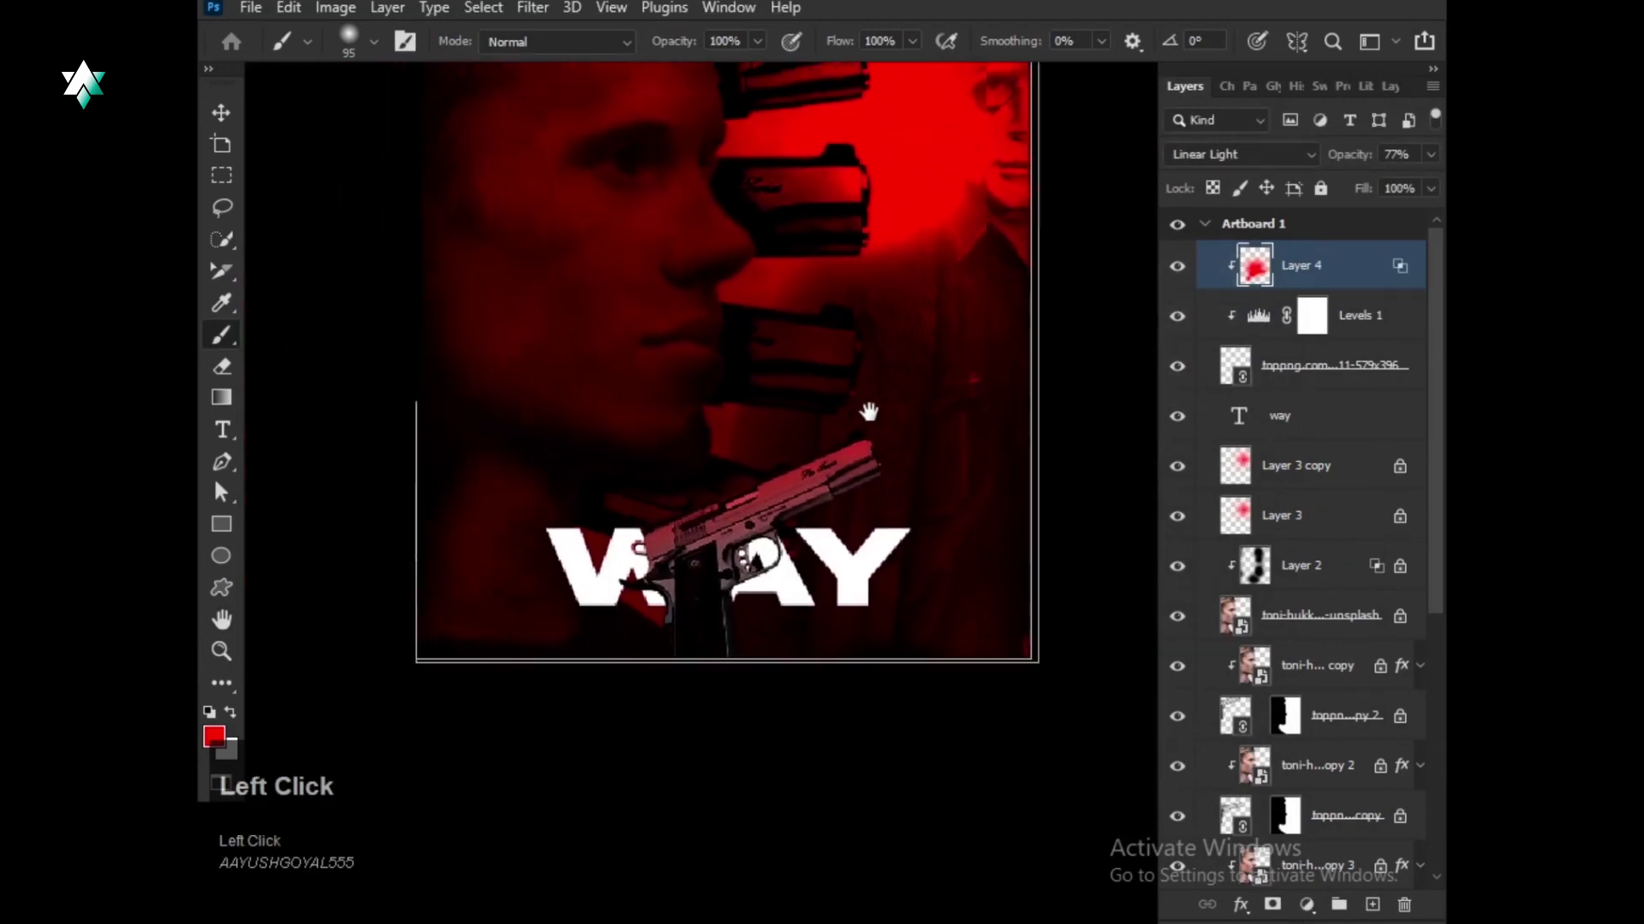
pyautogui.click(224, 113)
pyautogui.scroll(2, 783, 379)
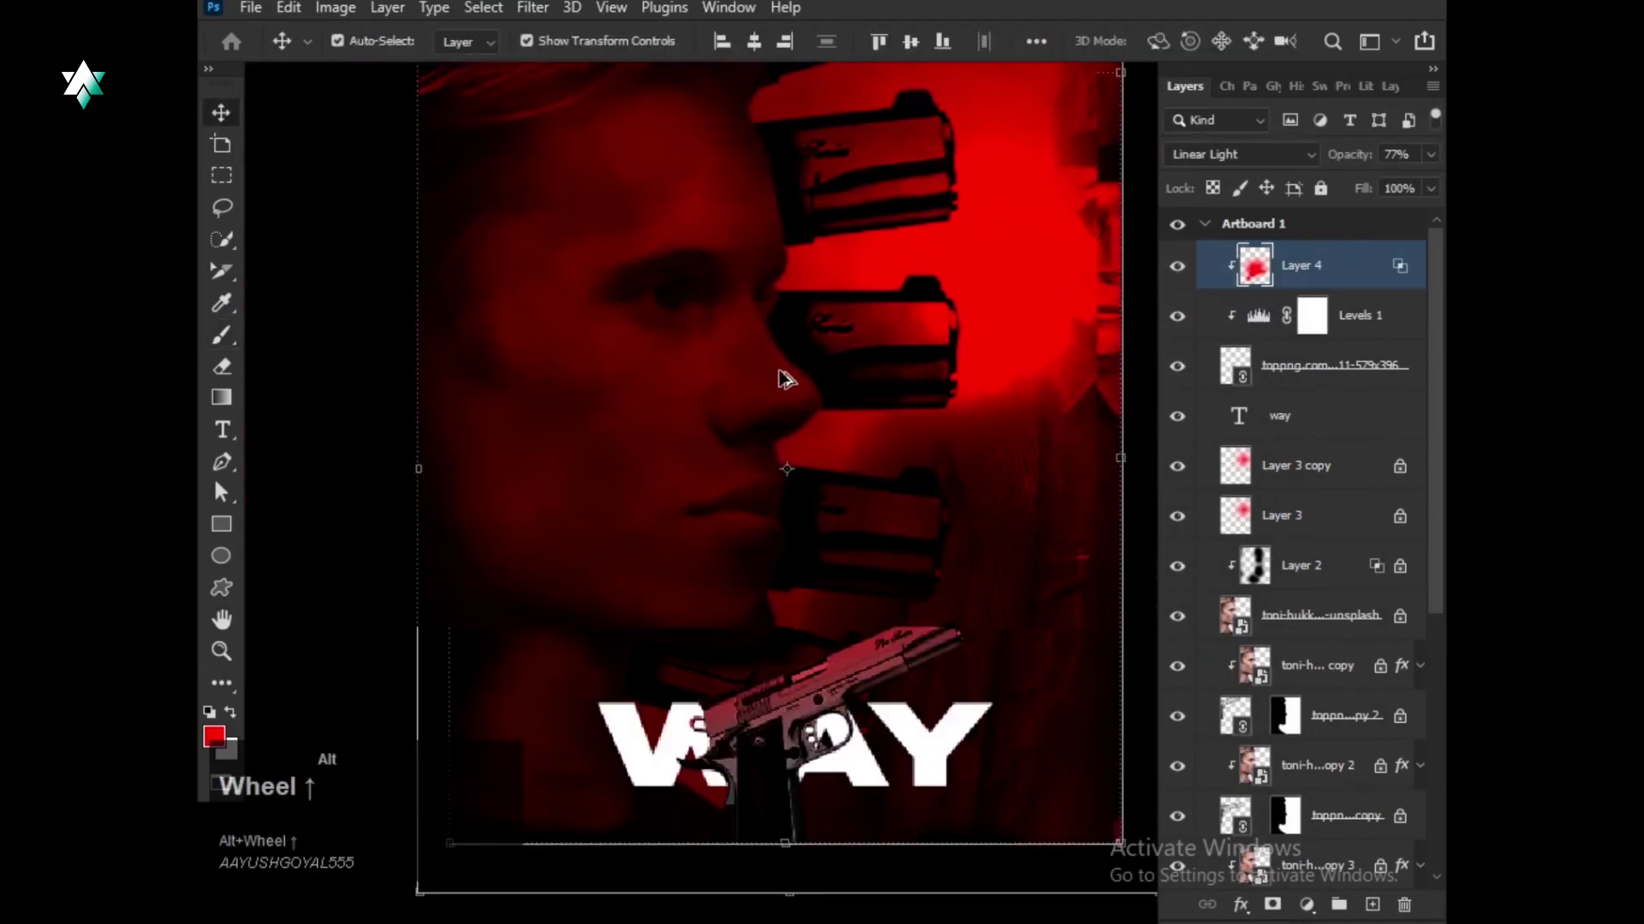
pyautogui.moveTo(783, 378); pyautogui.dragTo(799, 323)
pyautogui.scroll(2, 803, 415)
pyautogui.moveTo(803, 415); pyautogui.dragTo(843, 334)
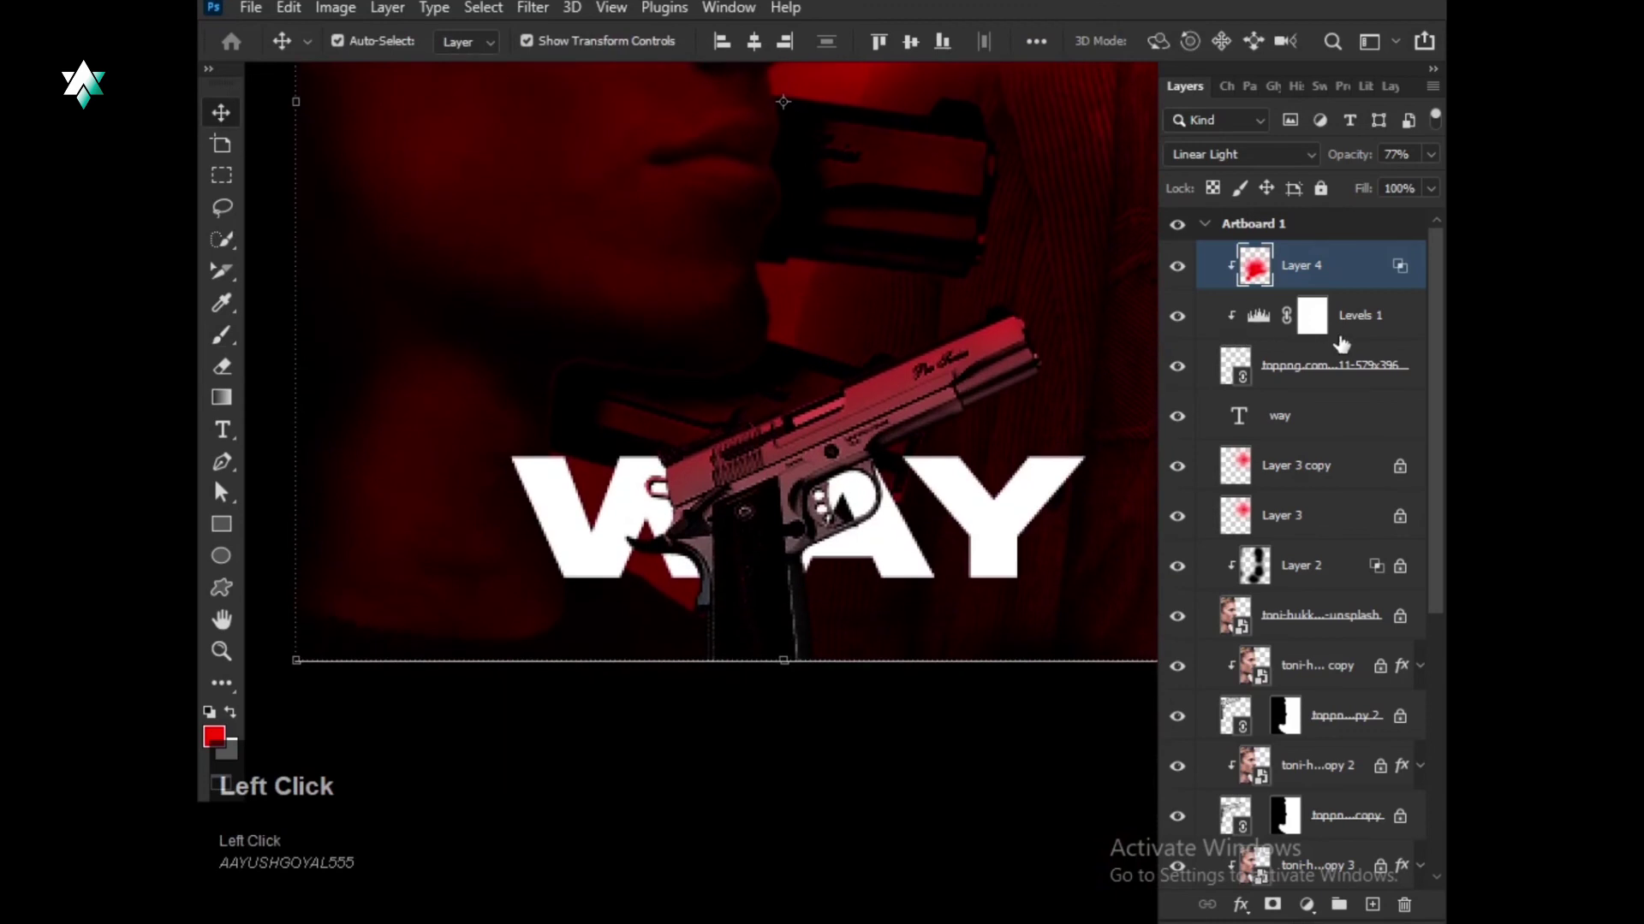
pyautogui.click(1340, 339)
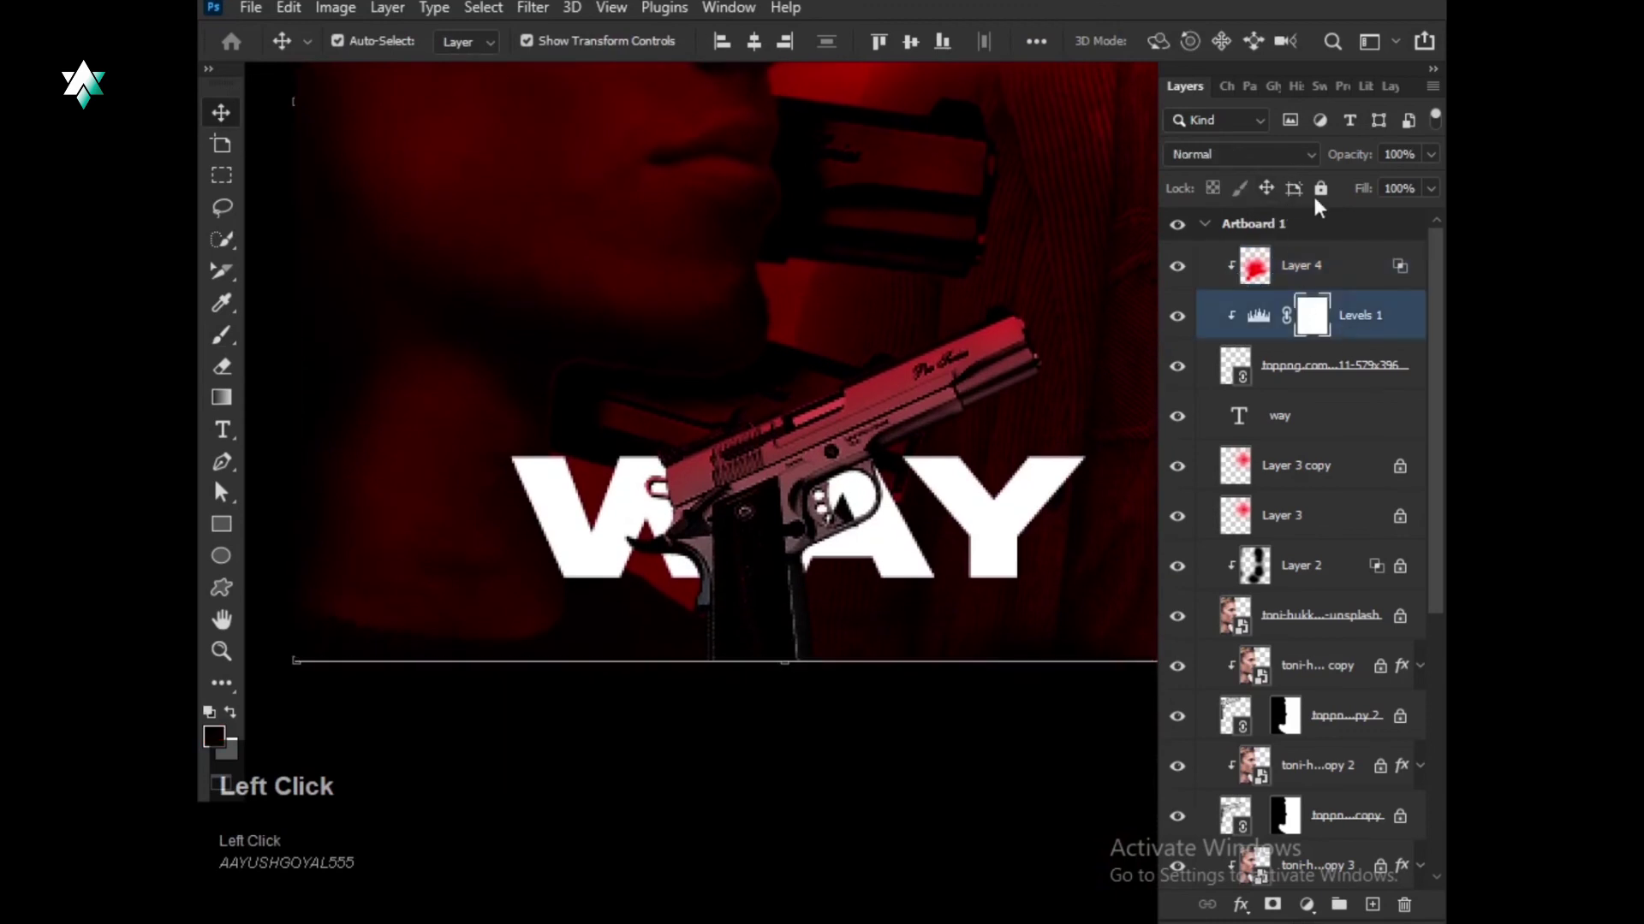
pyautogui.click(1430, 154)
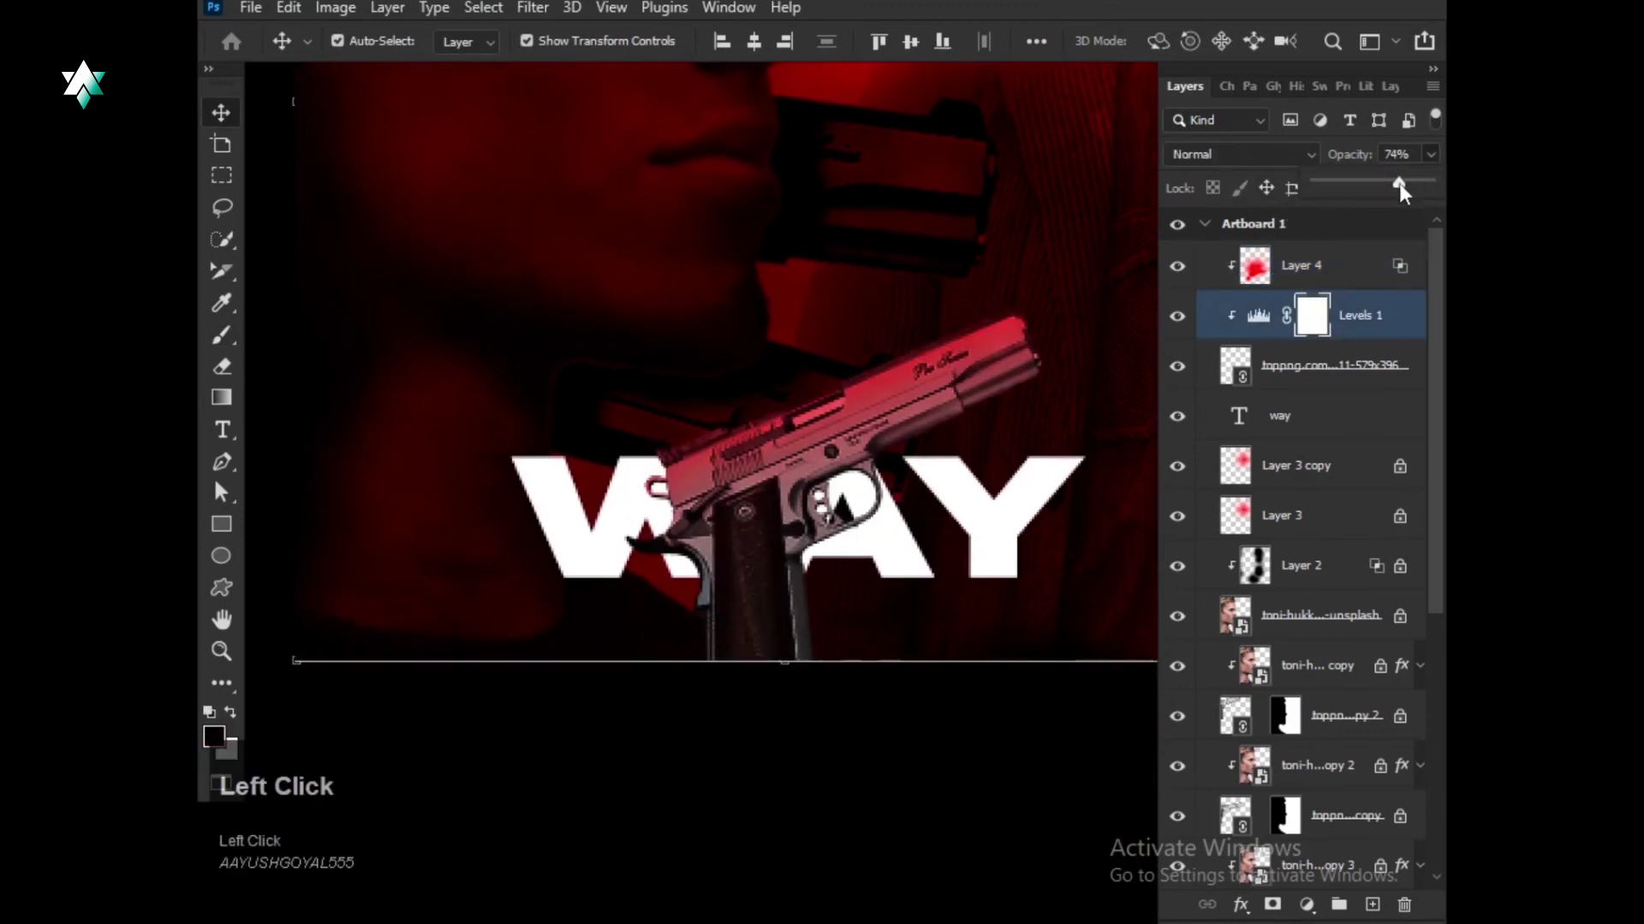
pyautogui.click(1113, 693)
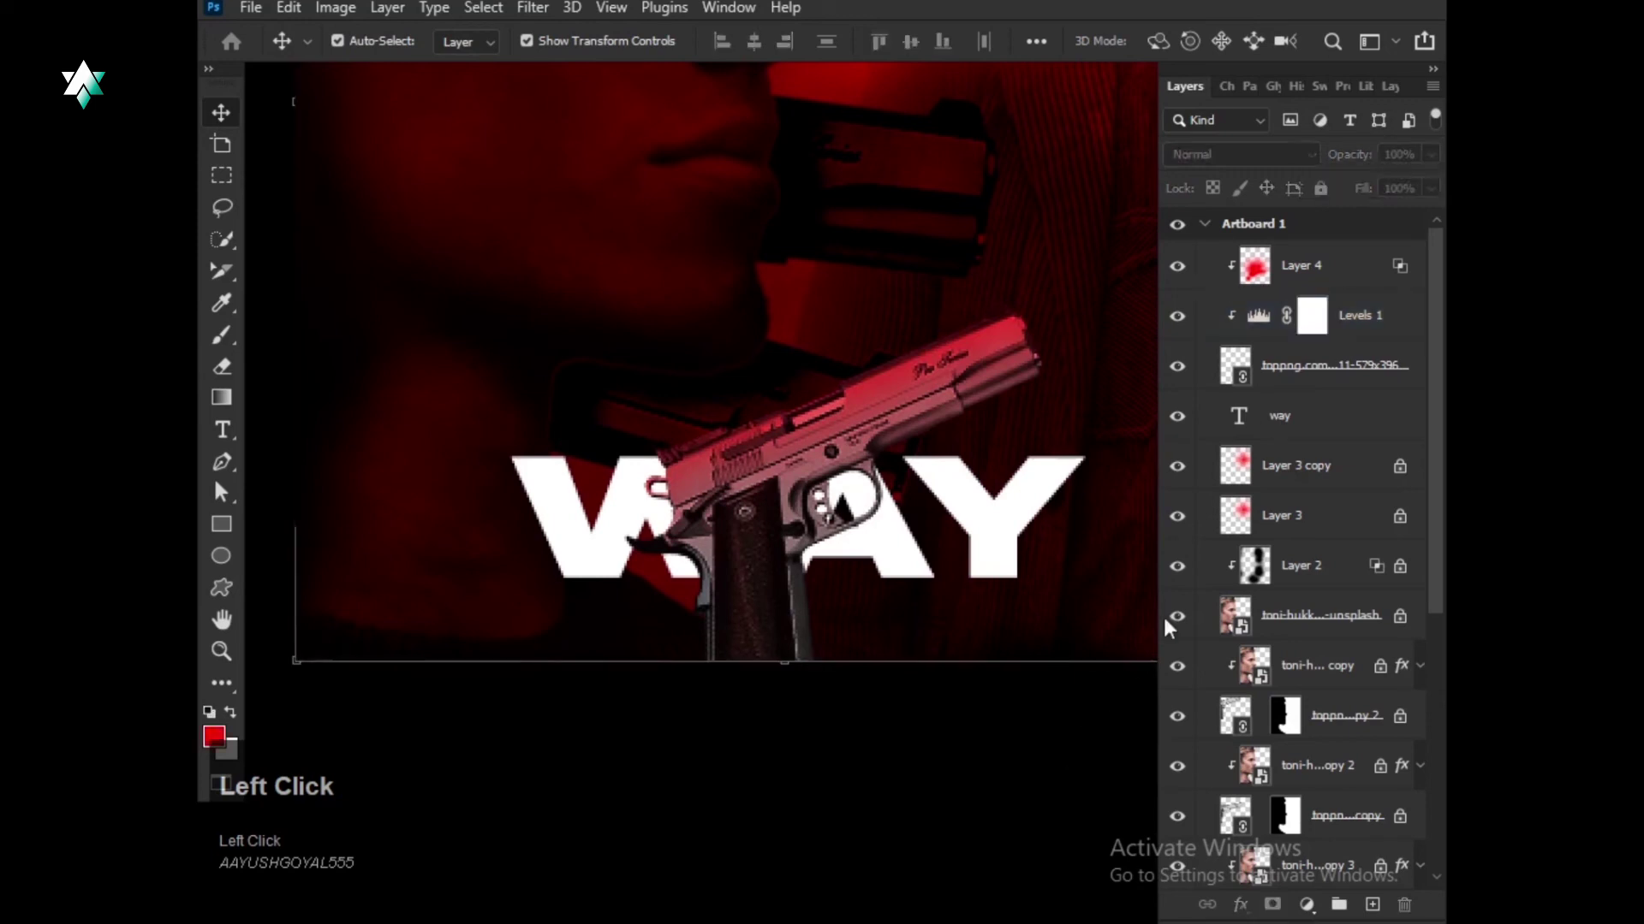
pyautogui.click(1352, 389)
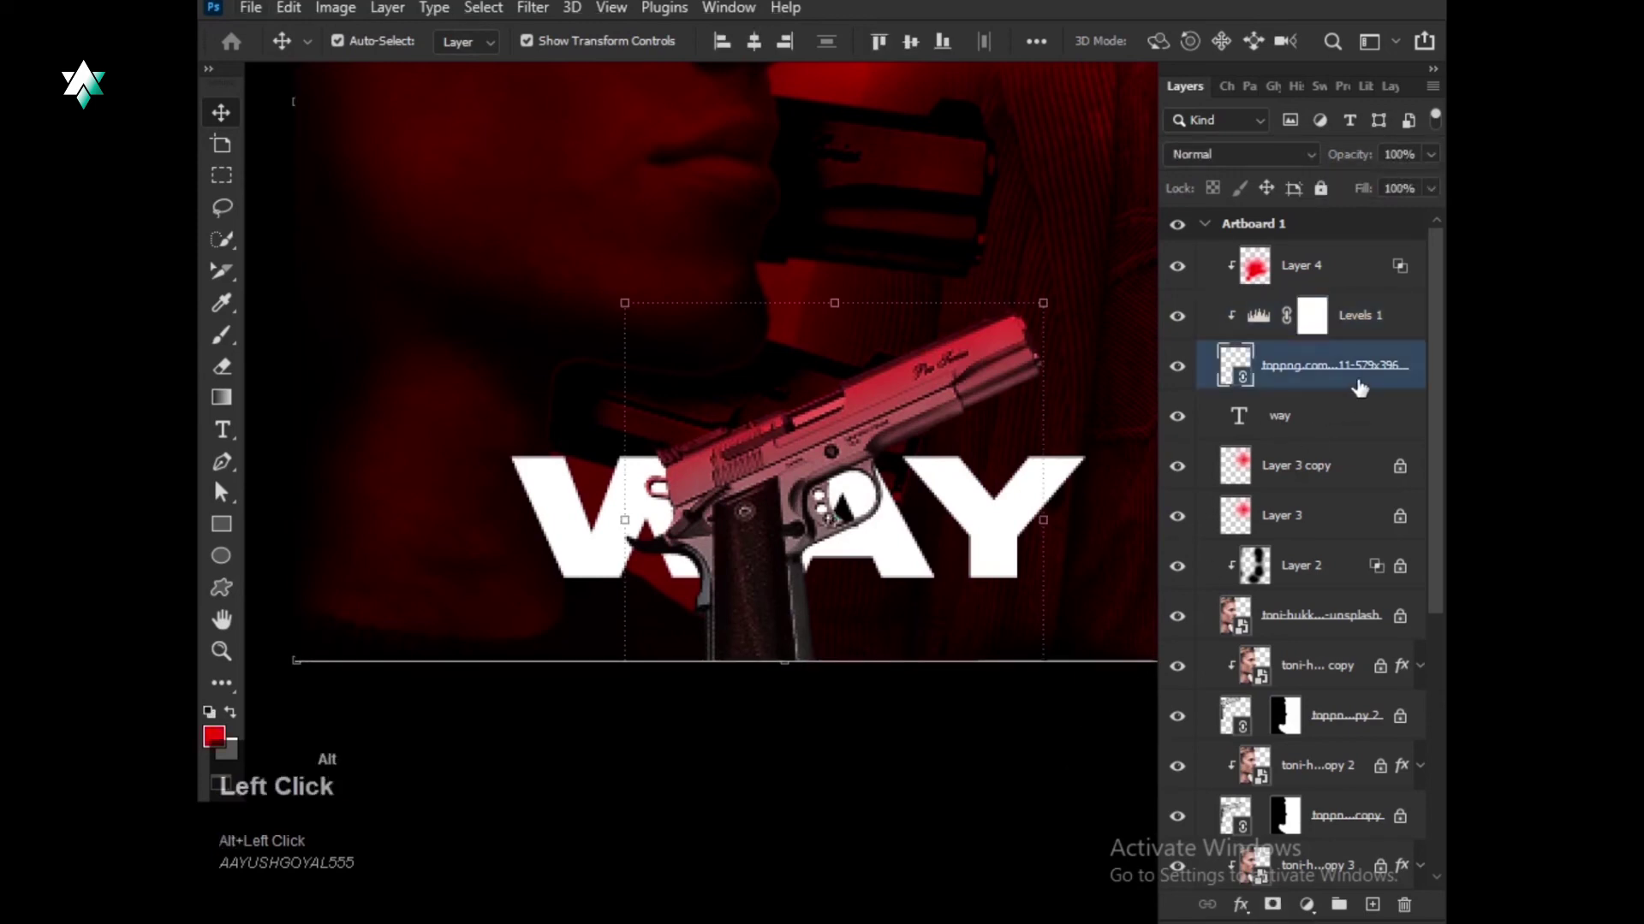
# Duplicate the pistol layer beneath itself, clip the copy to the WAY text and enable a drop shadow on it.
pyautogui.moveTo(1360, 388); pyautogui.dragTo(1343, 433)
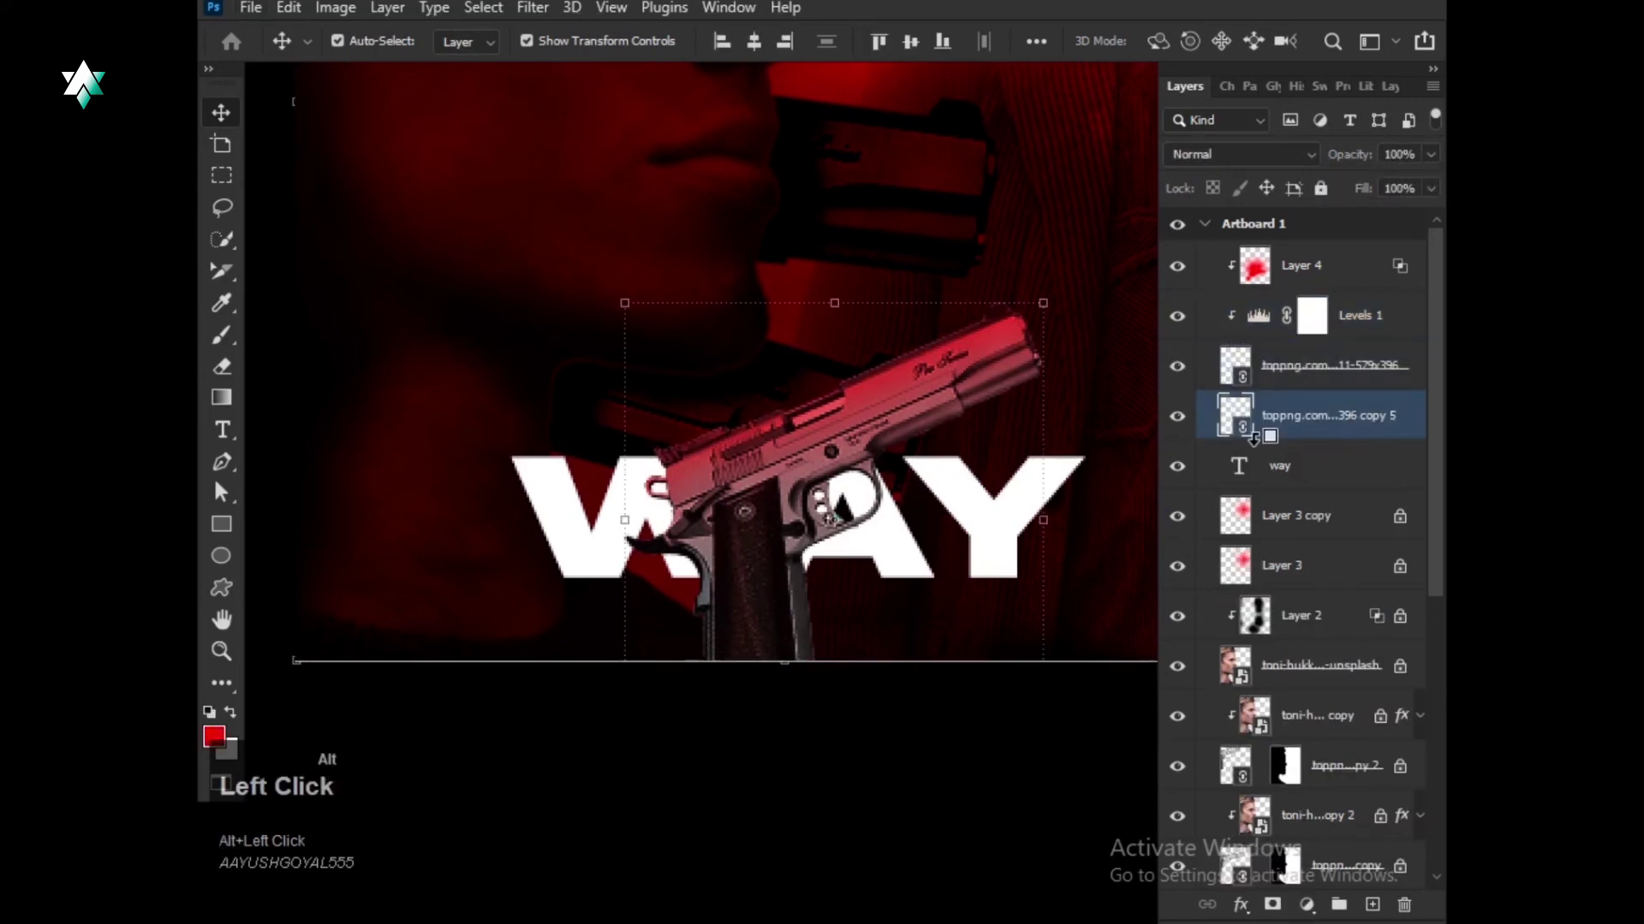
pyautogui.keyDown('alt'); pyautogui.click(1254, 439); pyautogui.keyUp('alt')
pyautogui.doubleClick(1324, 443)
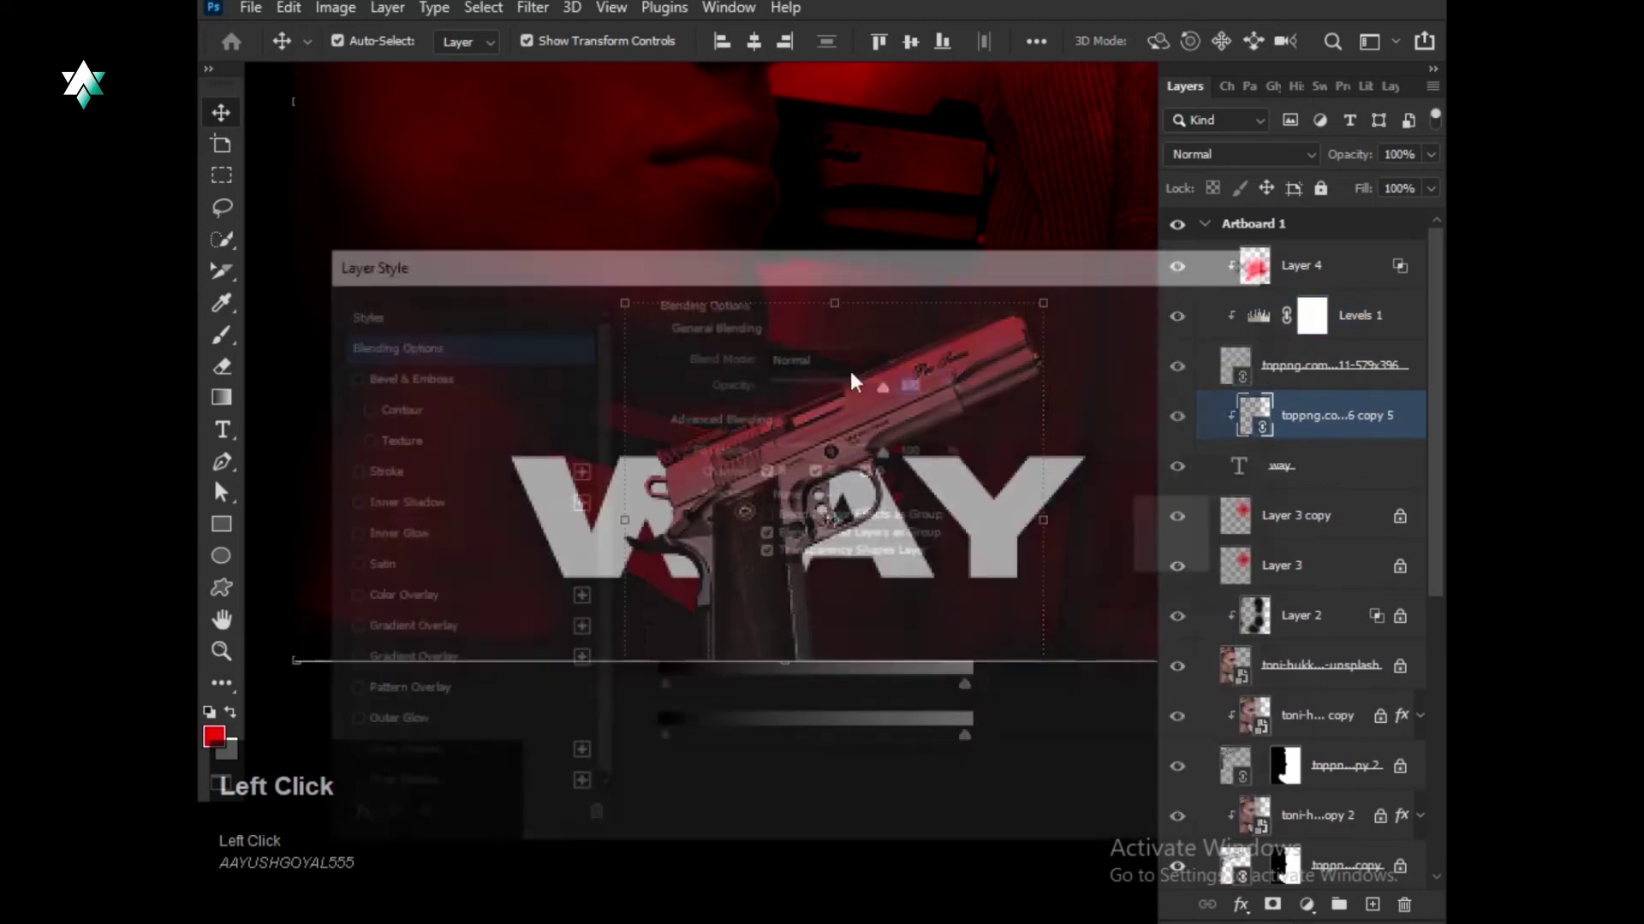
pyautogui.moveTo(793, 280); pyautogui.dragTo(1335, 139)
pyautogui.moveTo(713, 452); pyautogui.dragTo(519, 463)
pyautogui.click(920, 641)
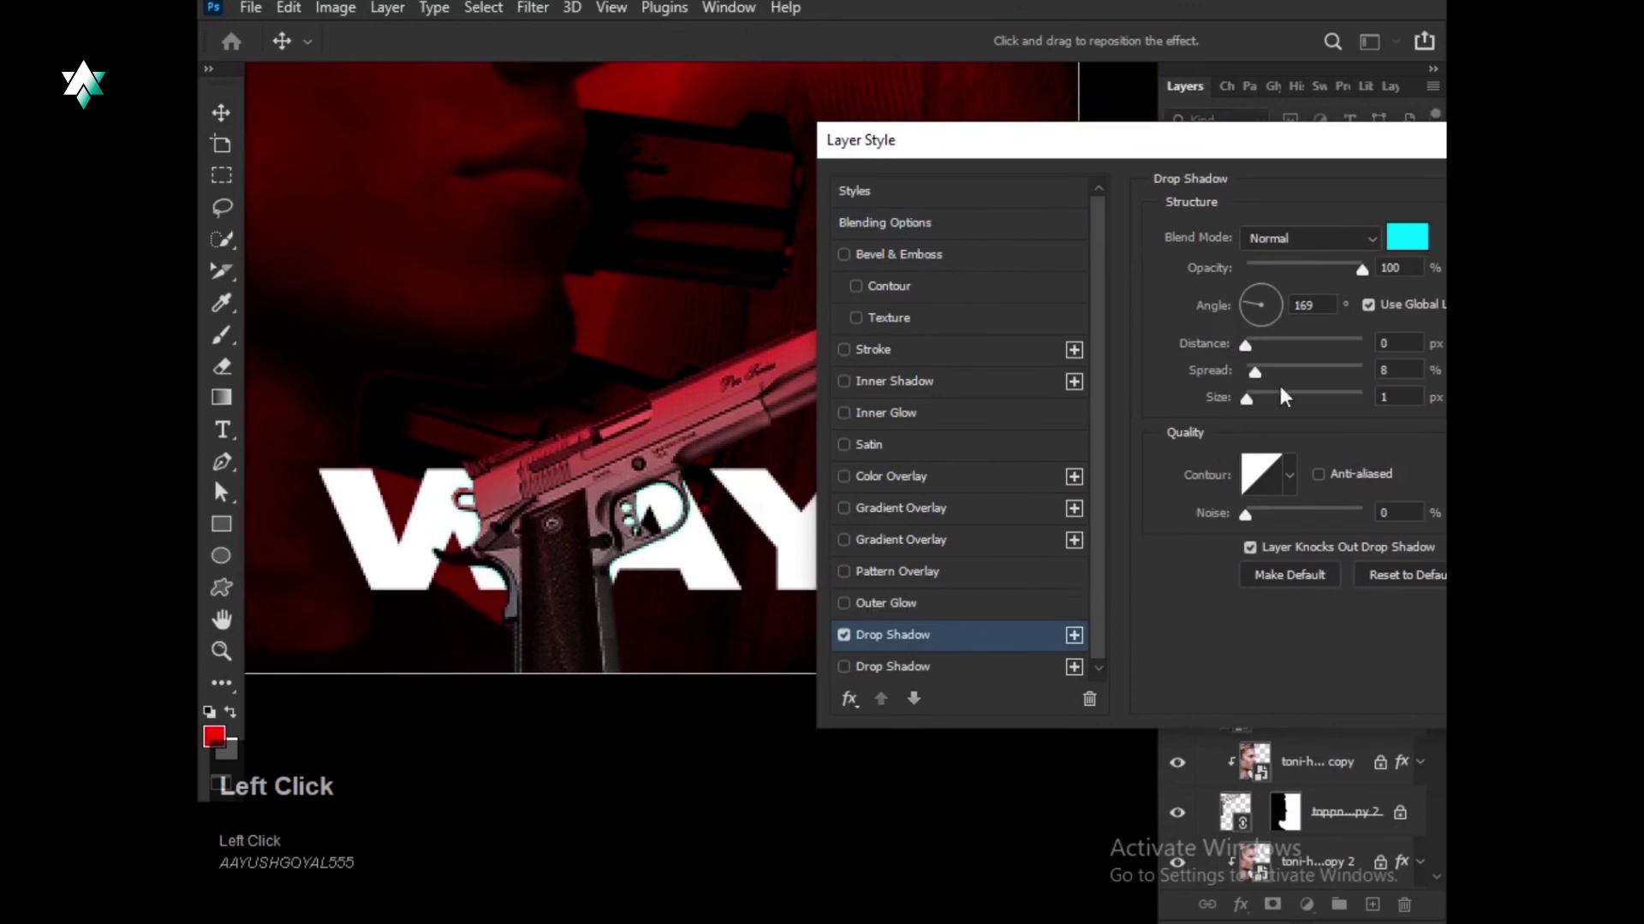
# Make the copy's drop shadow black with distance 11 px, size 4 px and noise 1%, and apply the layer style.
pyautogui.moveTo(1250, 342); pyautogui.dragTo(1251, 399)
pyautogui.click(1406, 238)
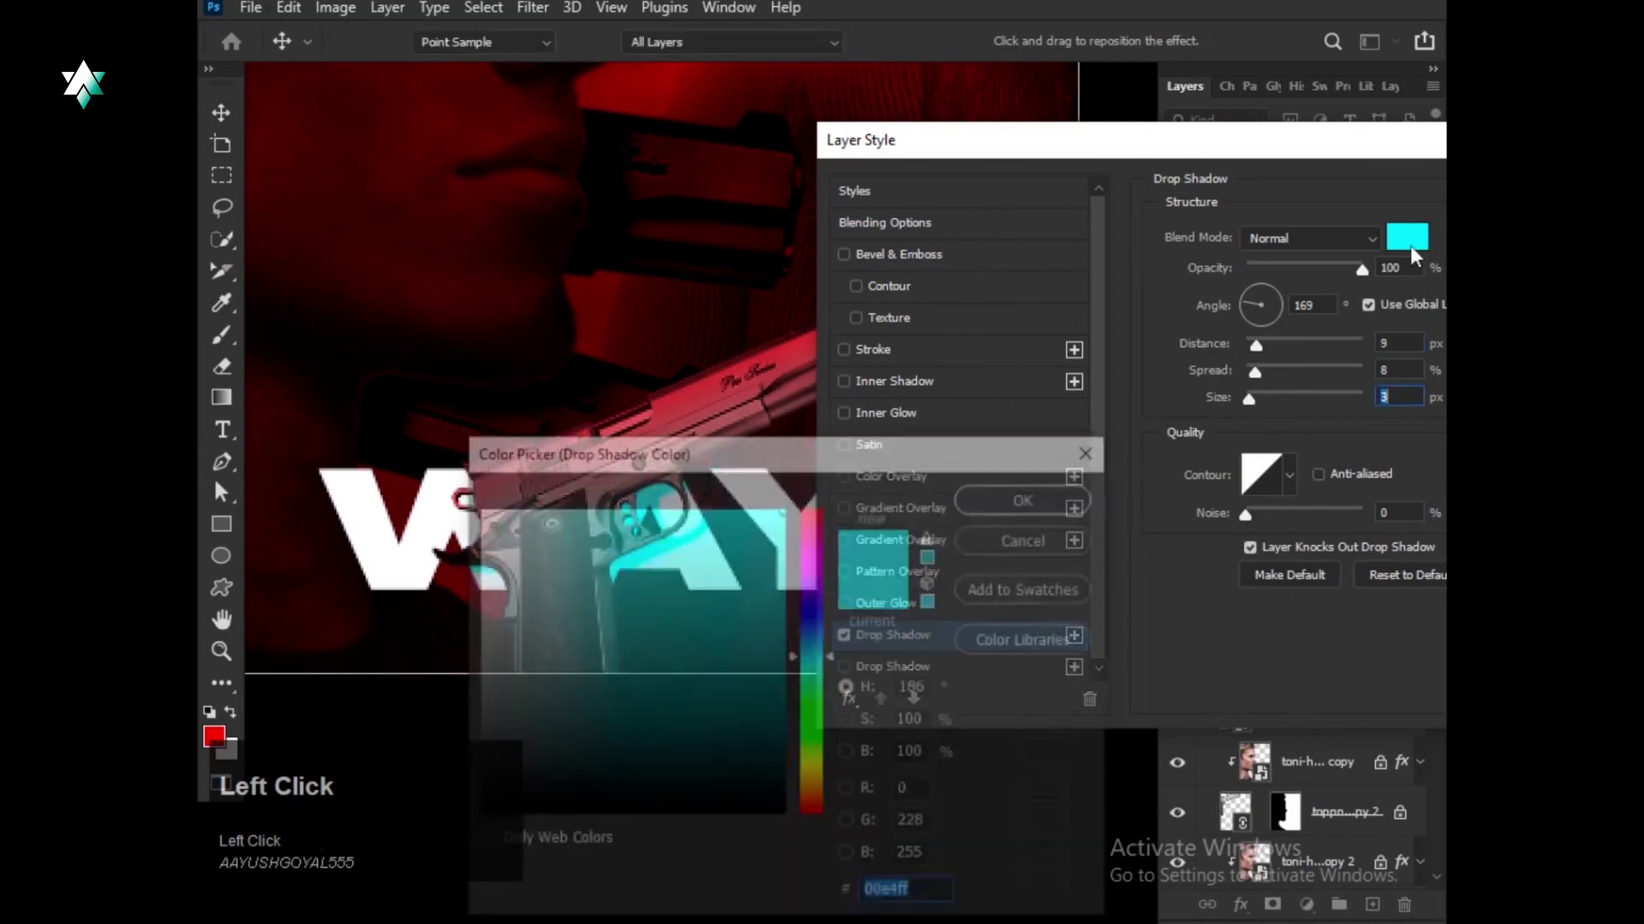
pyautogui.moveTo(736, 631); pyautogui.dragTo(785, 863)
pyautogui.click(985, 501)
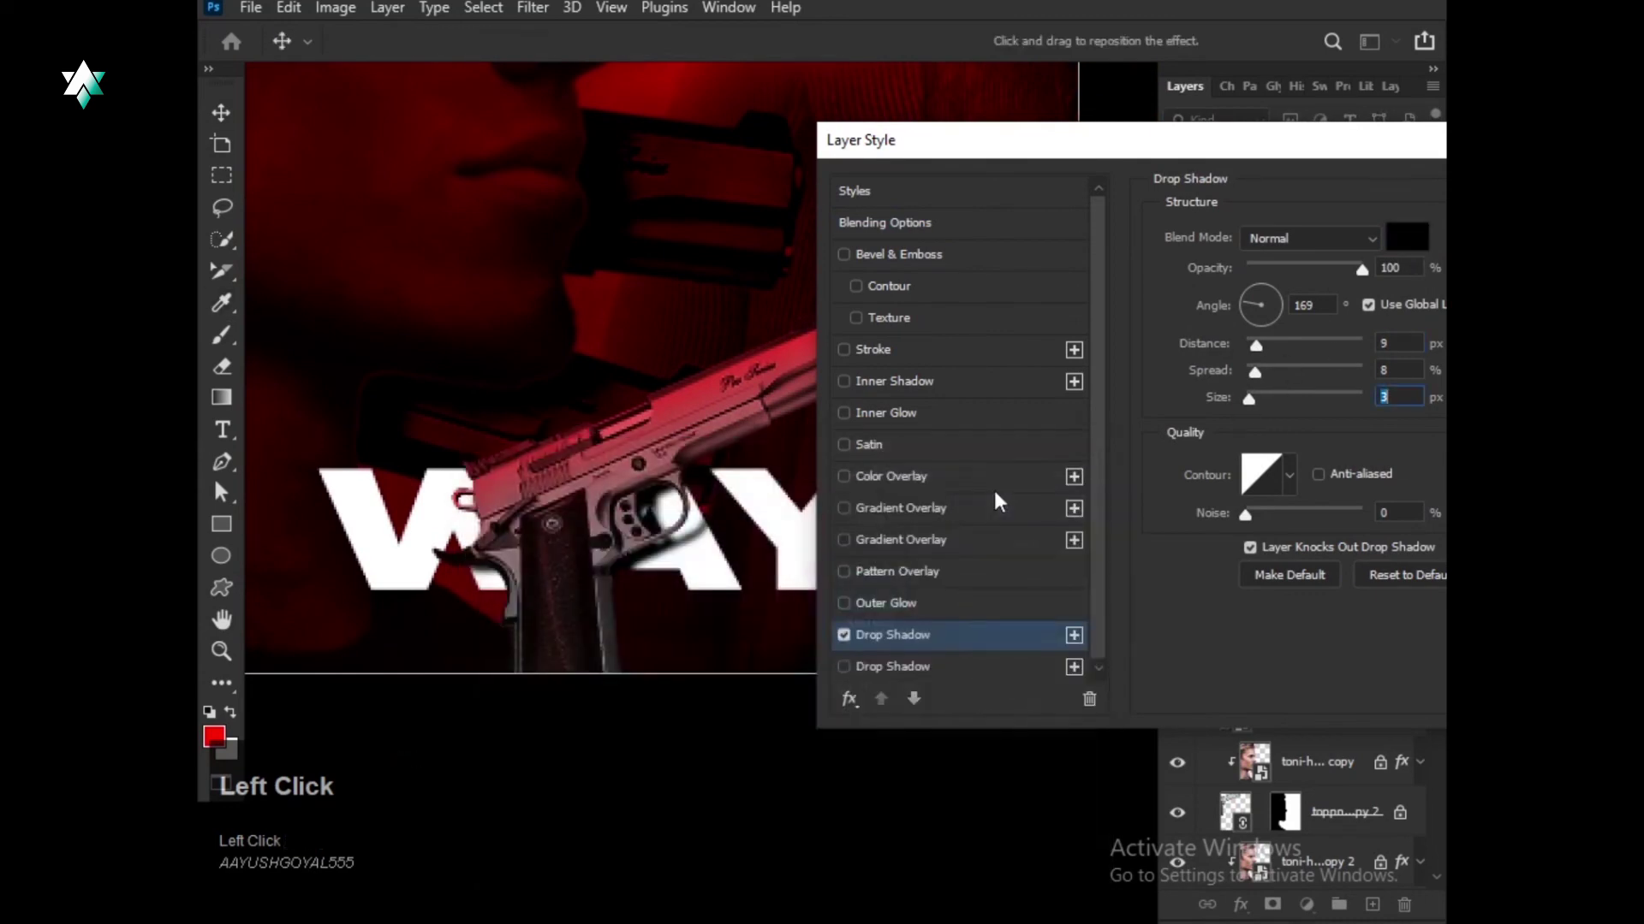
pyautogui.moveTo(1251, 393); pyautogui.dragTo(1263, 348)
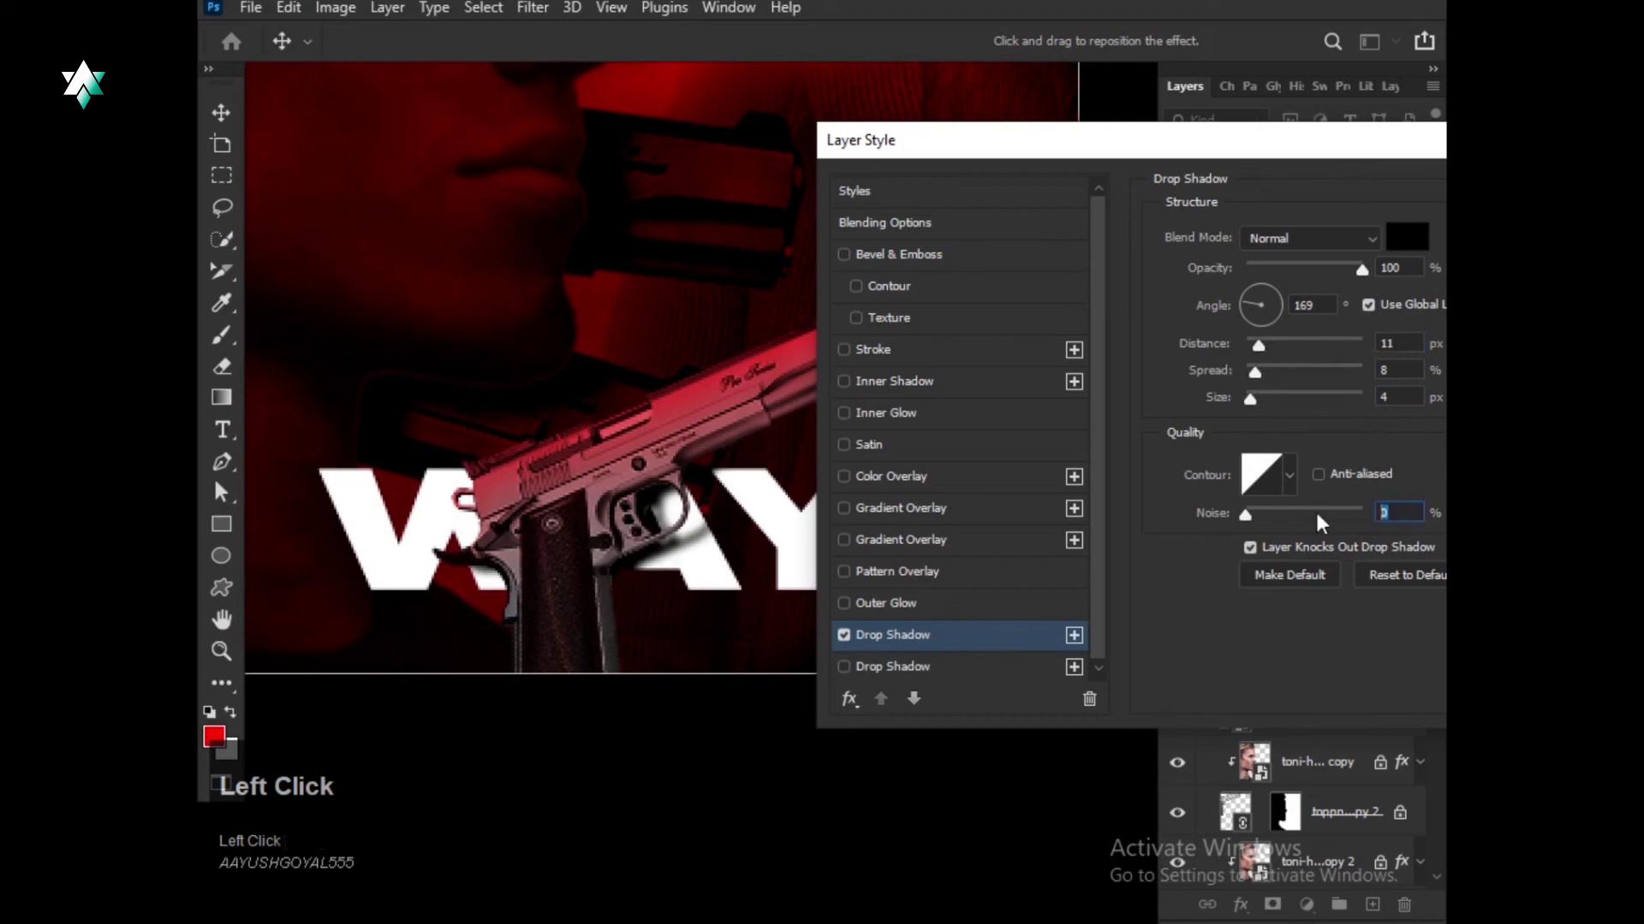
pyautogui.write('1')
pyautogui.moveTo(1350, 156); pyautogui.dragTo(1032, 305)
pyautogui.click(1328, 332)
# Scale the WAY title and pistol layers together to 82.25% and reposition them near the poster's bottom centre.
pyautogui.scroll(-2, 869, 654)
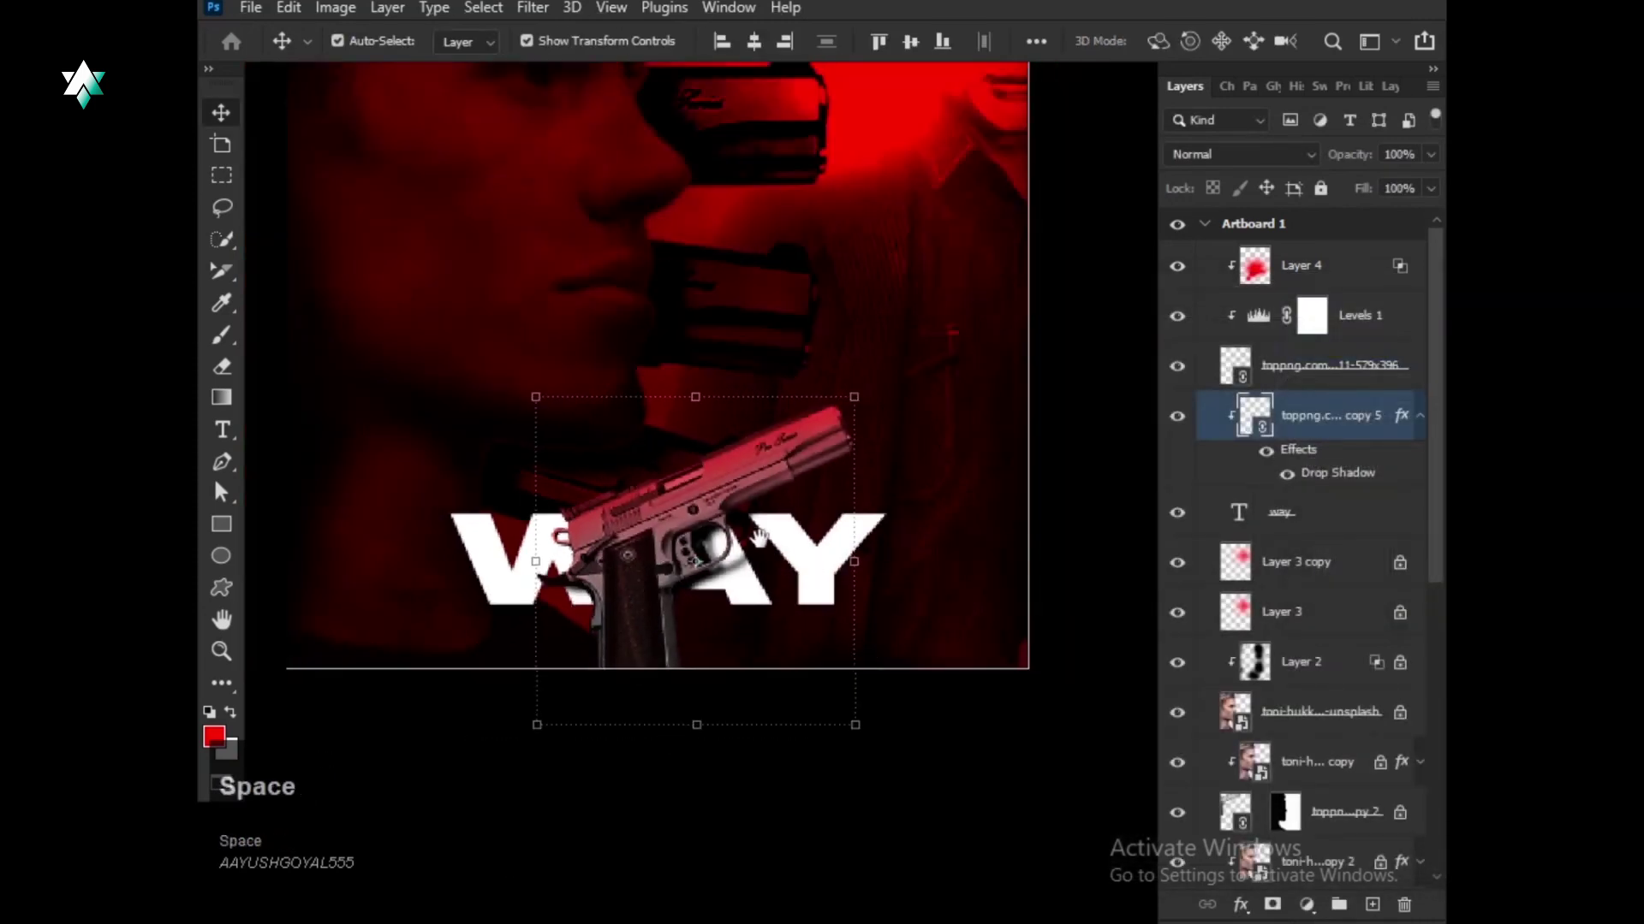
pyautogui.scroll(-1, 870, 635)
pyautogui.moveTo(870, 635); pyautogui.dragTo(918, 668)
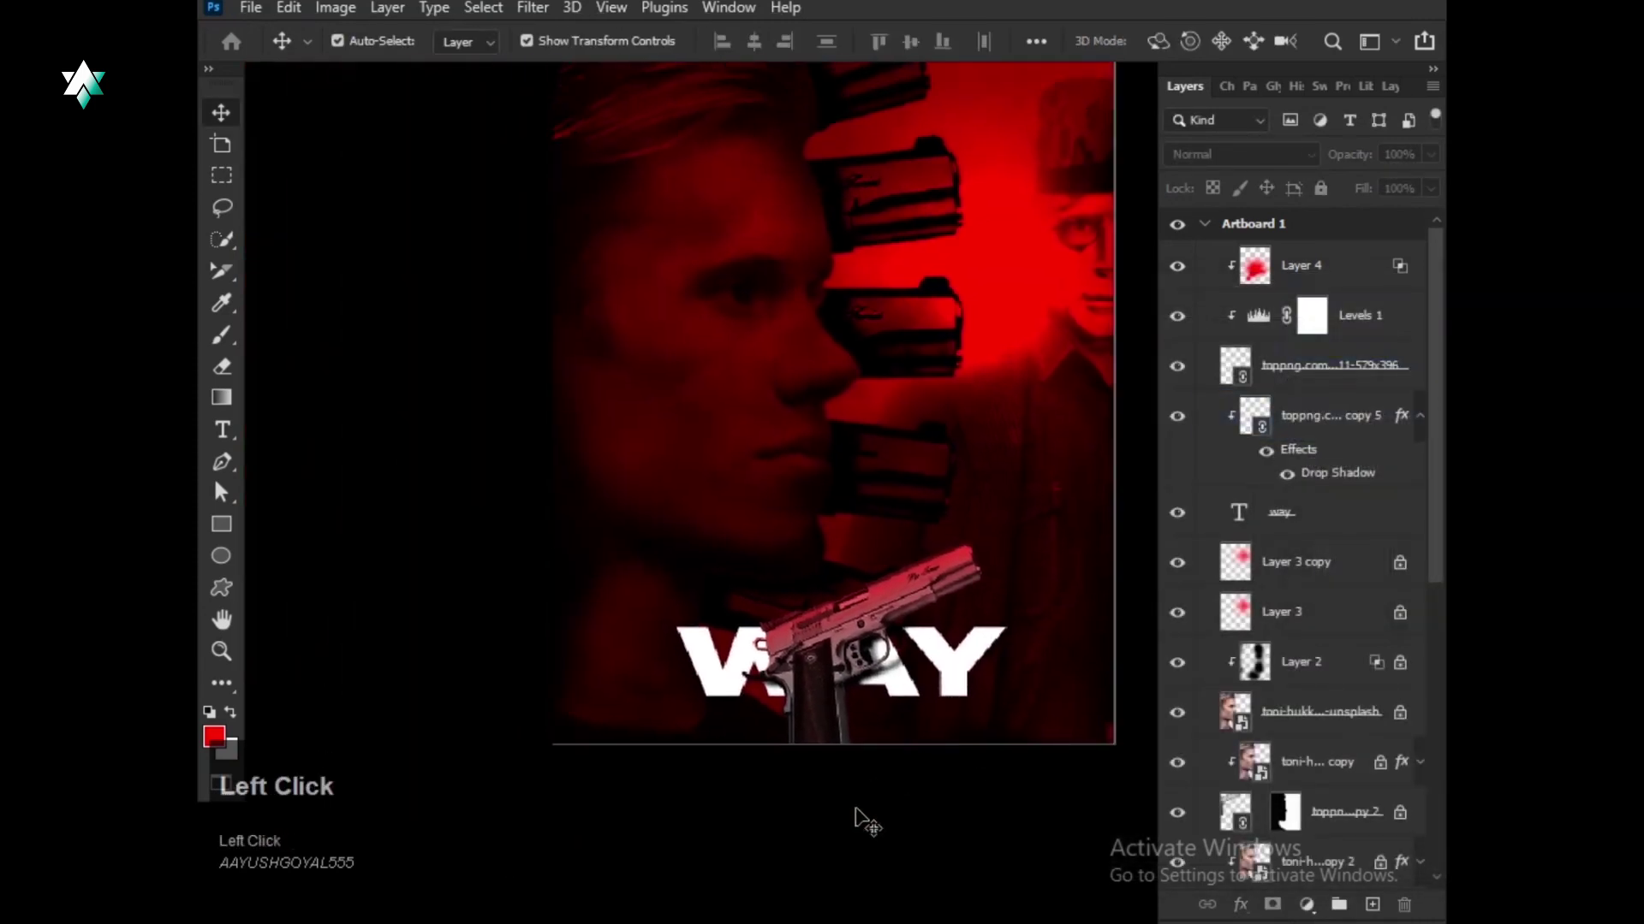
pyautogui.moveTo(848, 796); pyautogui.dragTo(1029, 694)
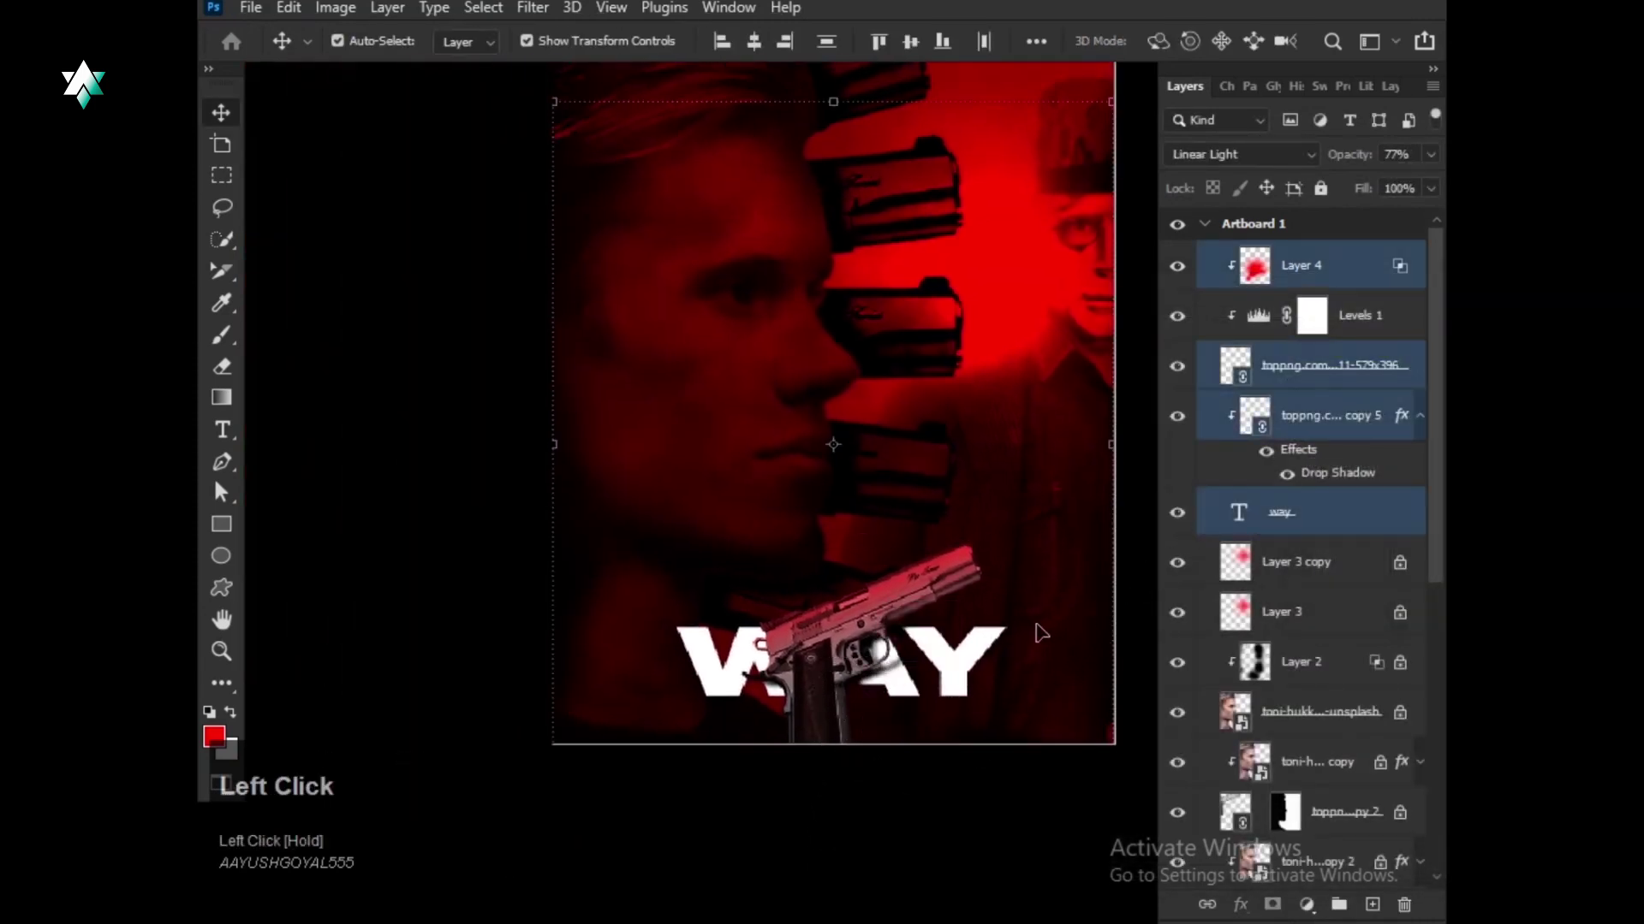
pyautogui.keyDown('alt'); pyautogui.scroll(-1, 912, 602); pyautogui.keyUp('alt')
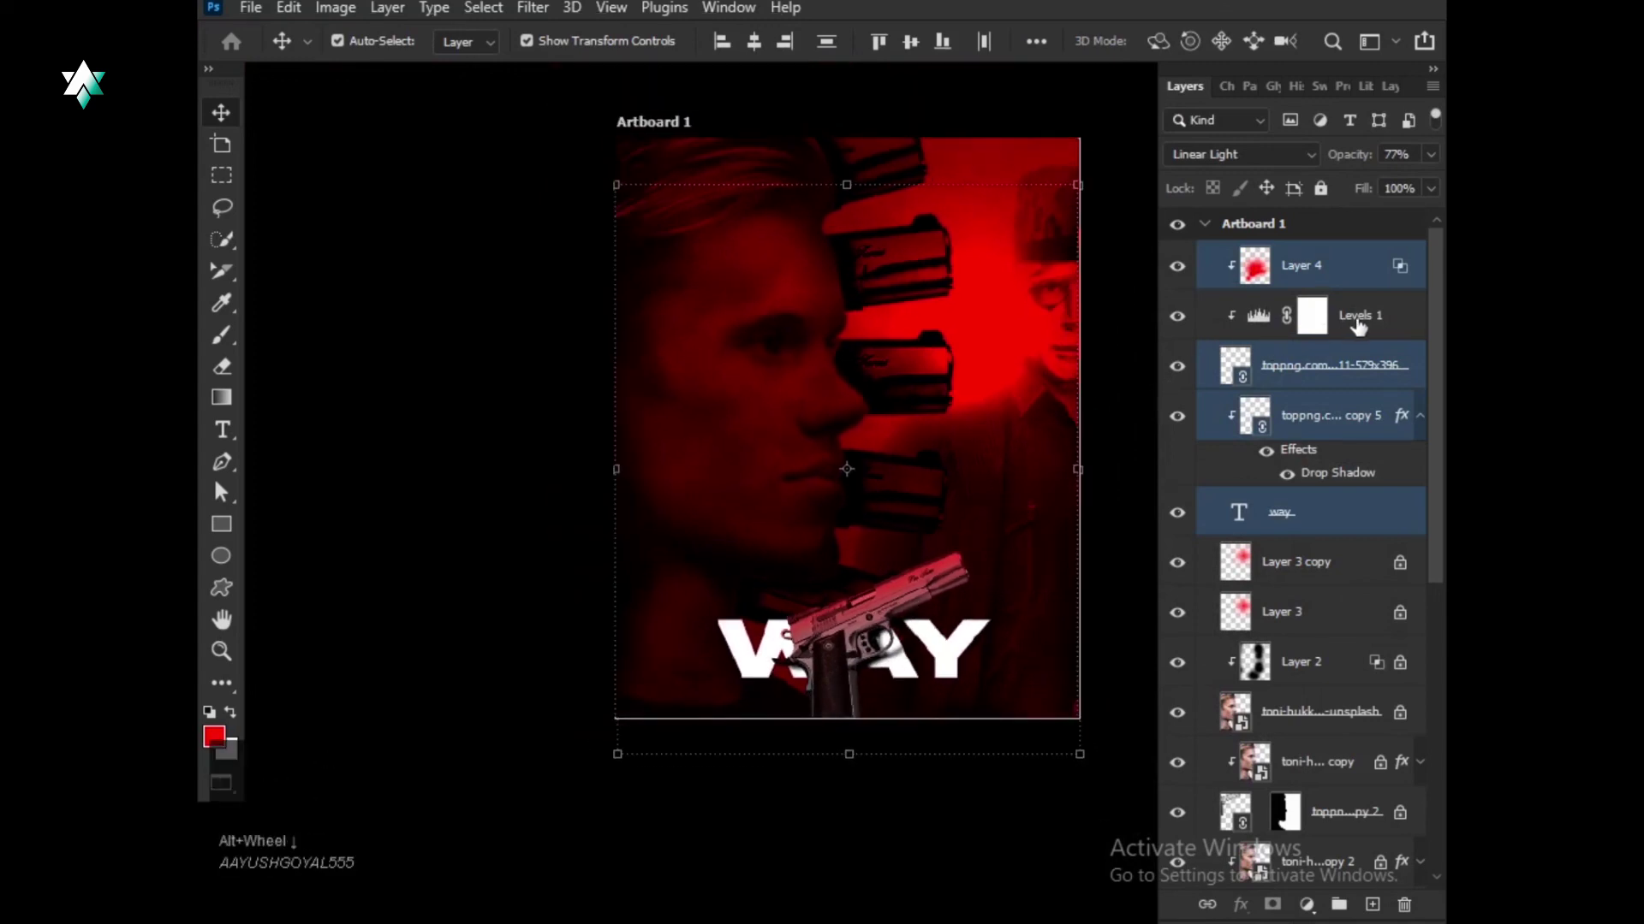
pyautogui.scroll(-1, 910, 485)
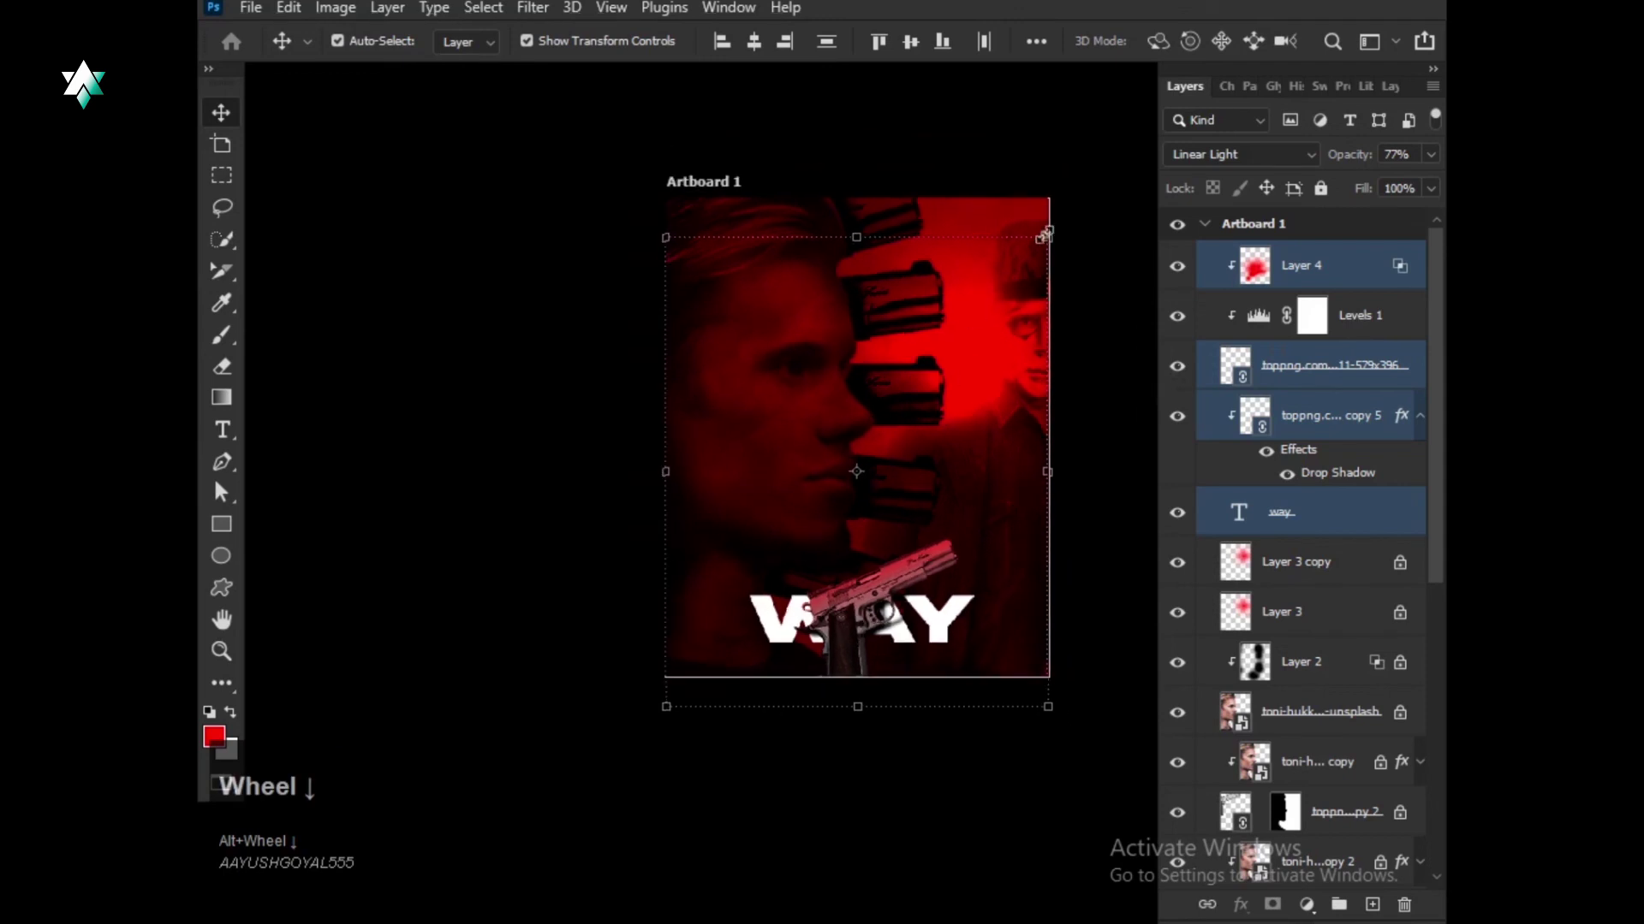
pyautogui.moveTo(1049, 229); pyautogui.dragTo(980, 320)
pyautogui.moveTo(851, 637)
pyautogui.mouseDown()
pyautogui.moveTo(899, 628)
pyautogui.moveTo(884, 630)
pyautogui.mouseUp()
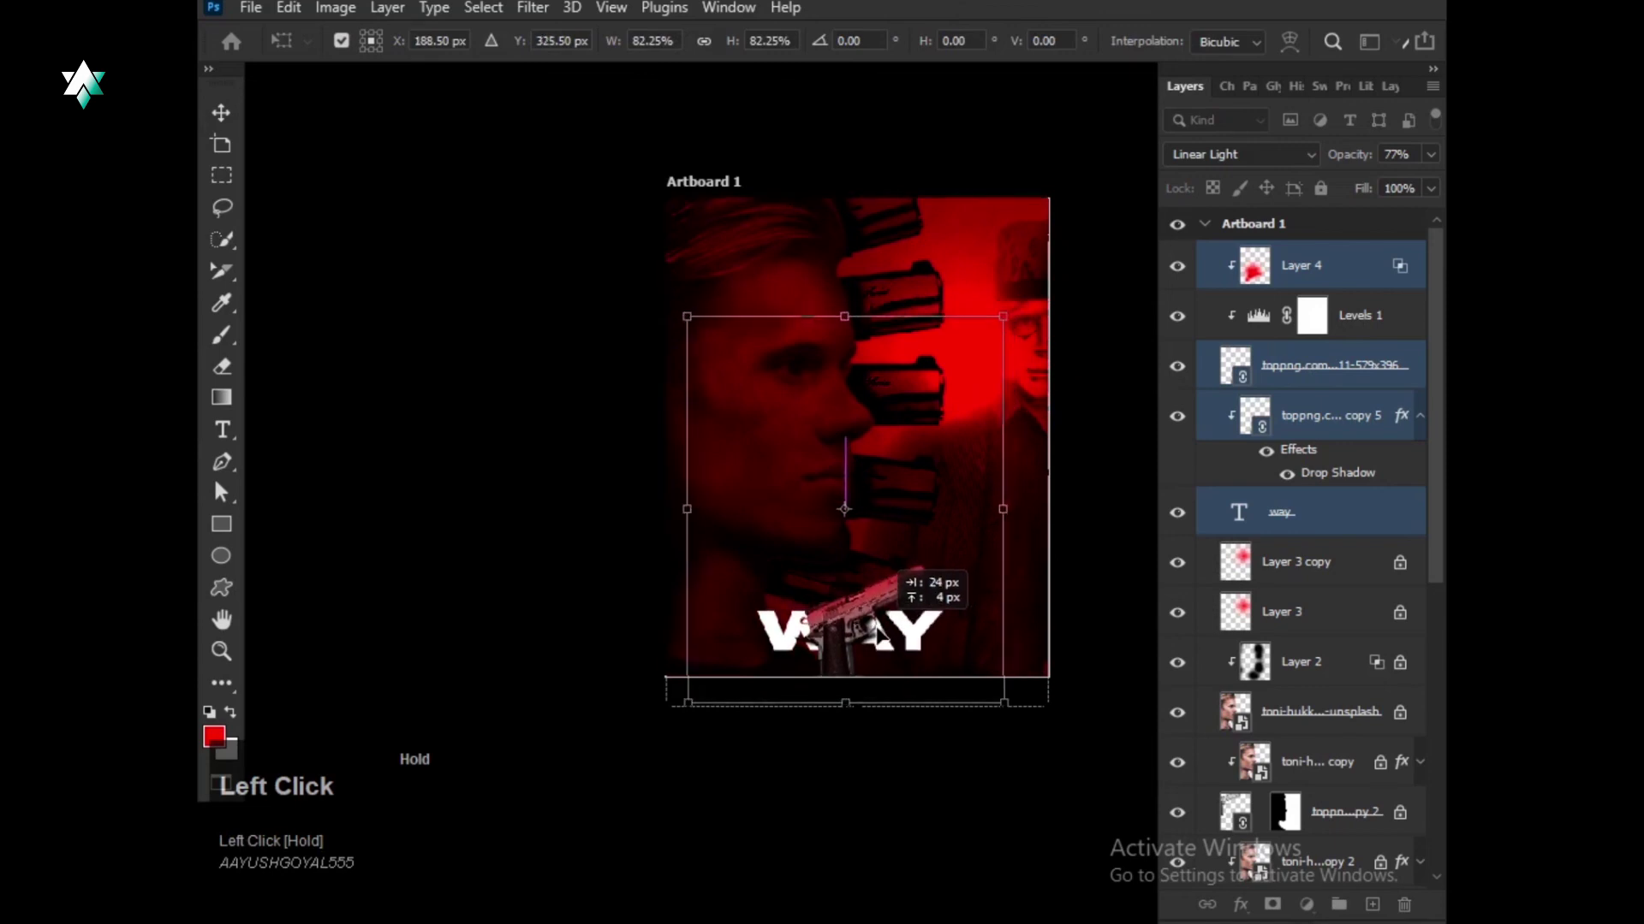
pyautogui.press('Return')
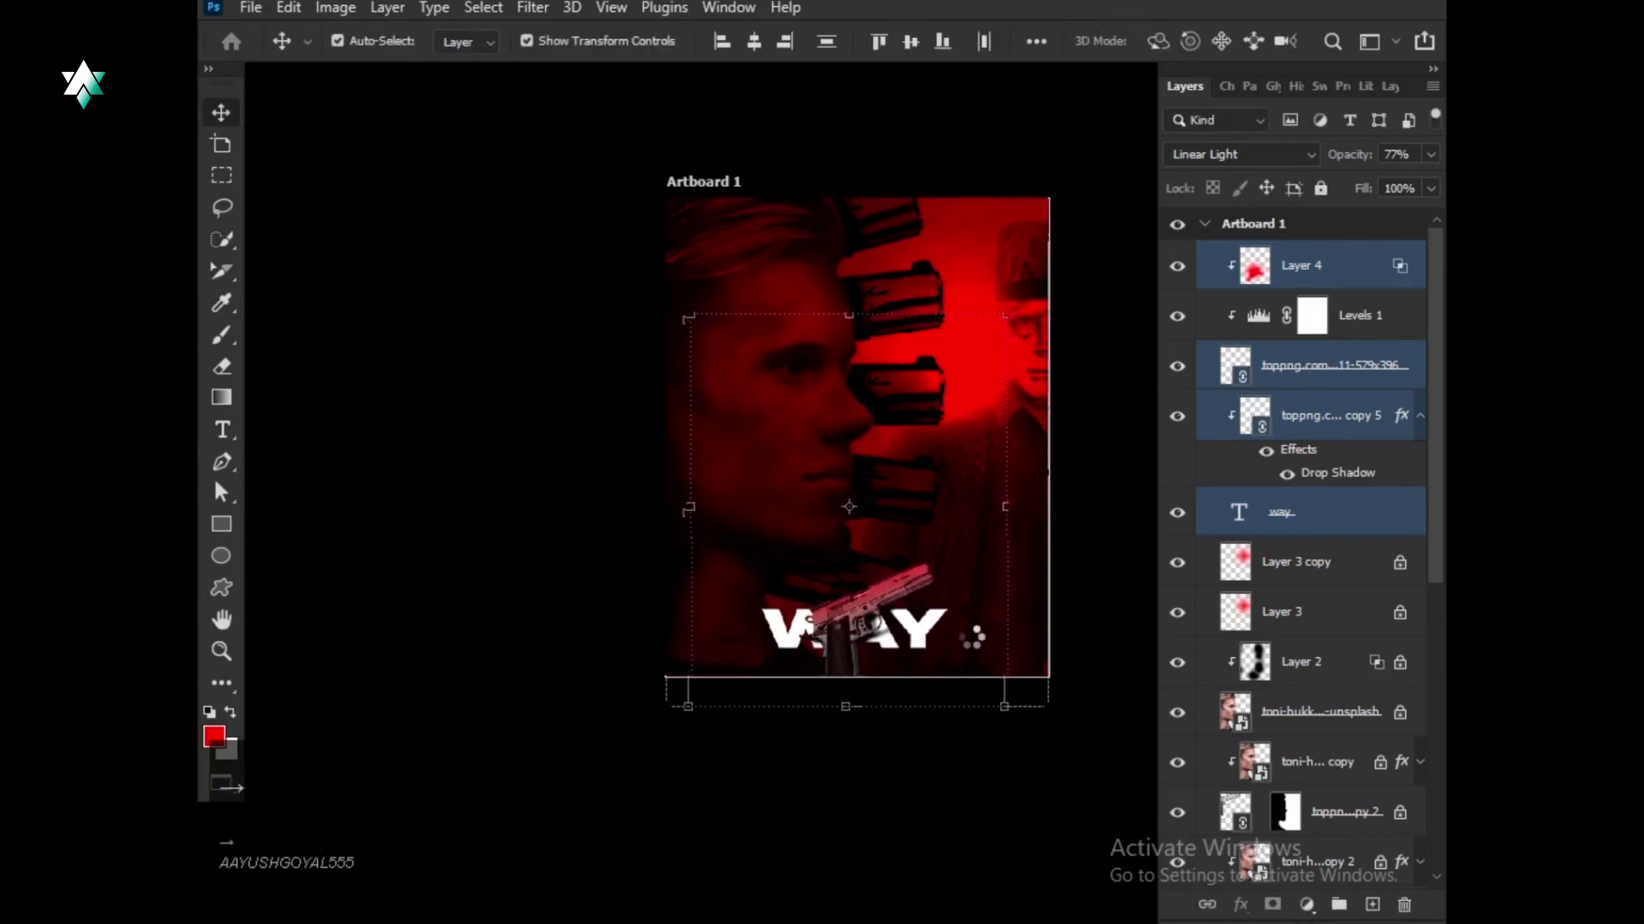
pyautogui.click(983, 808)
# Centre the WAY title horizontally on the artboard and clear the selection.
pyautogui.scroll(3, 869, 598)
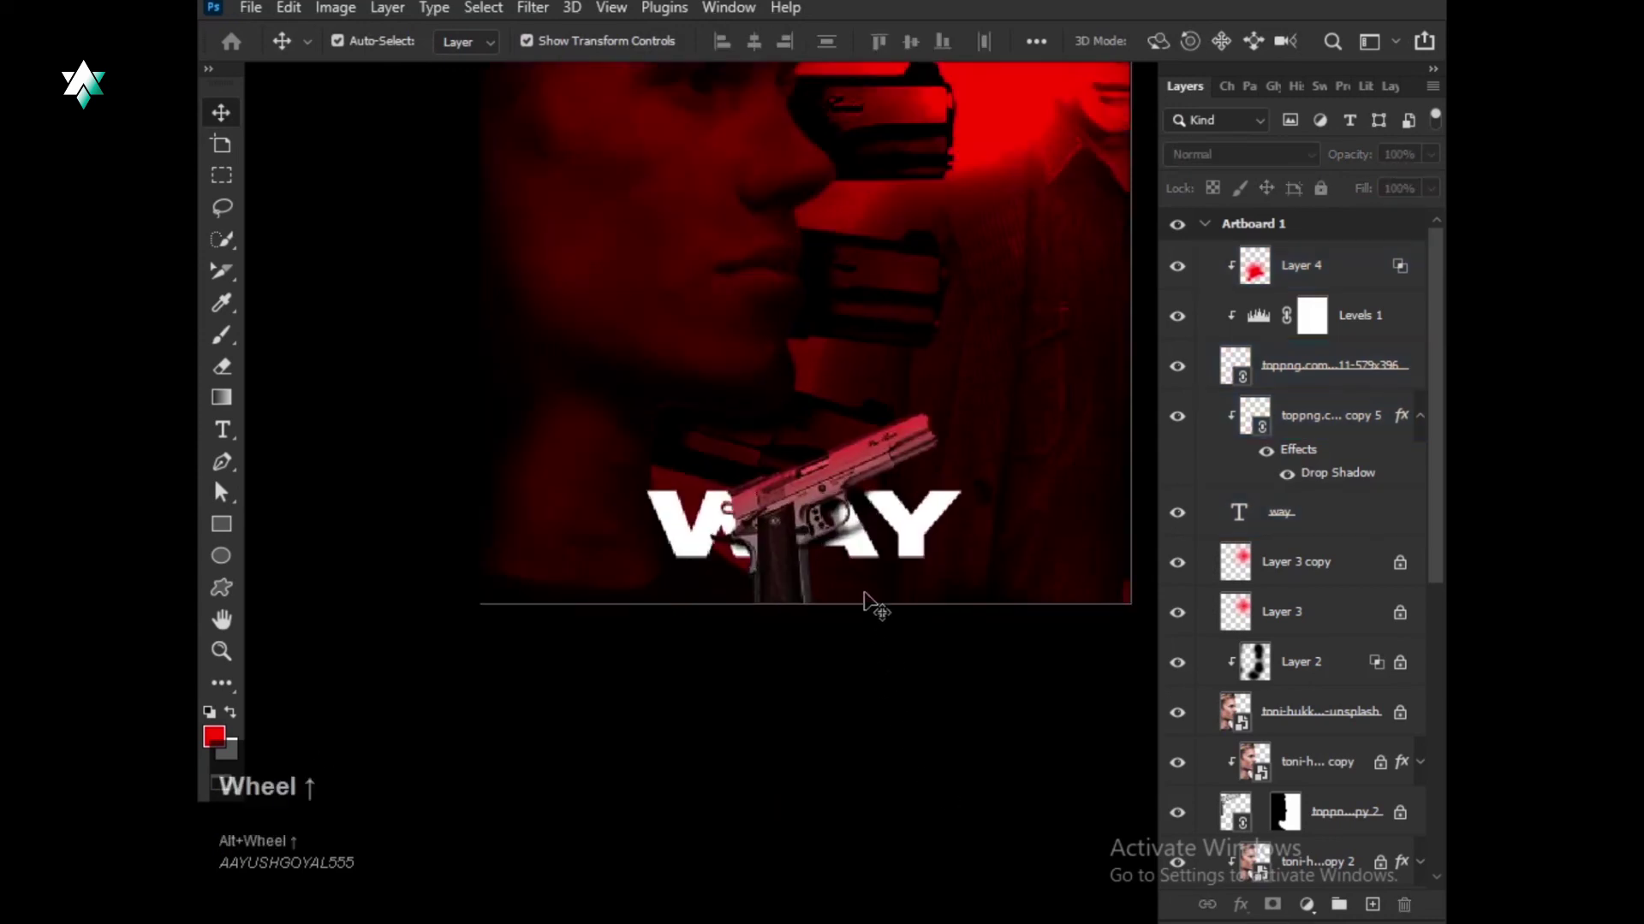
pyautogui.click(1325, 529)
pyautogui.hotkey('ctrl', 'a')
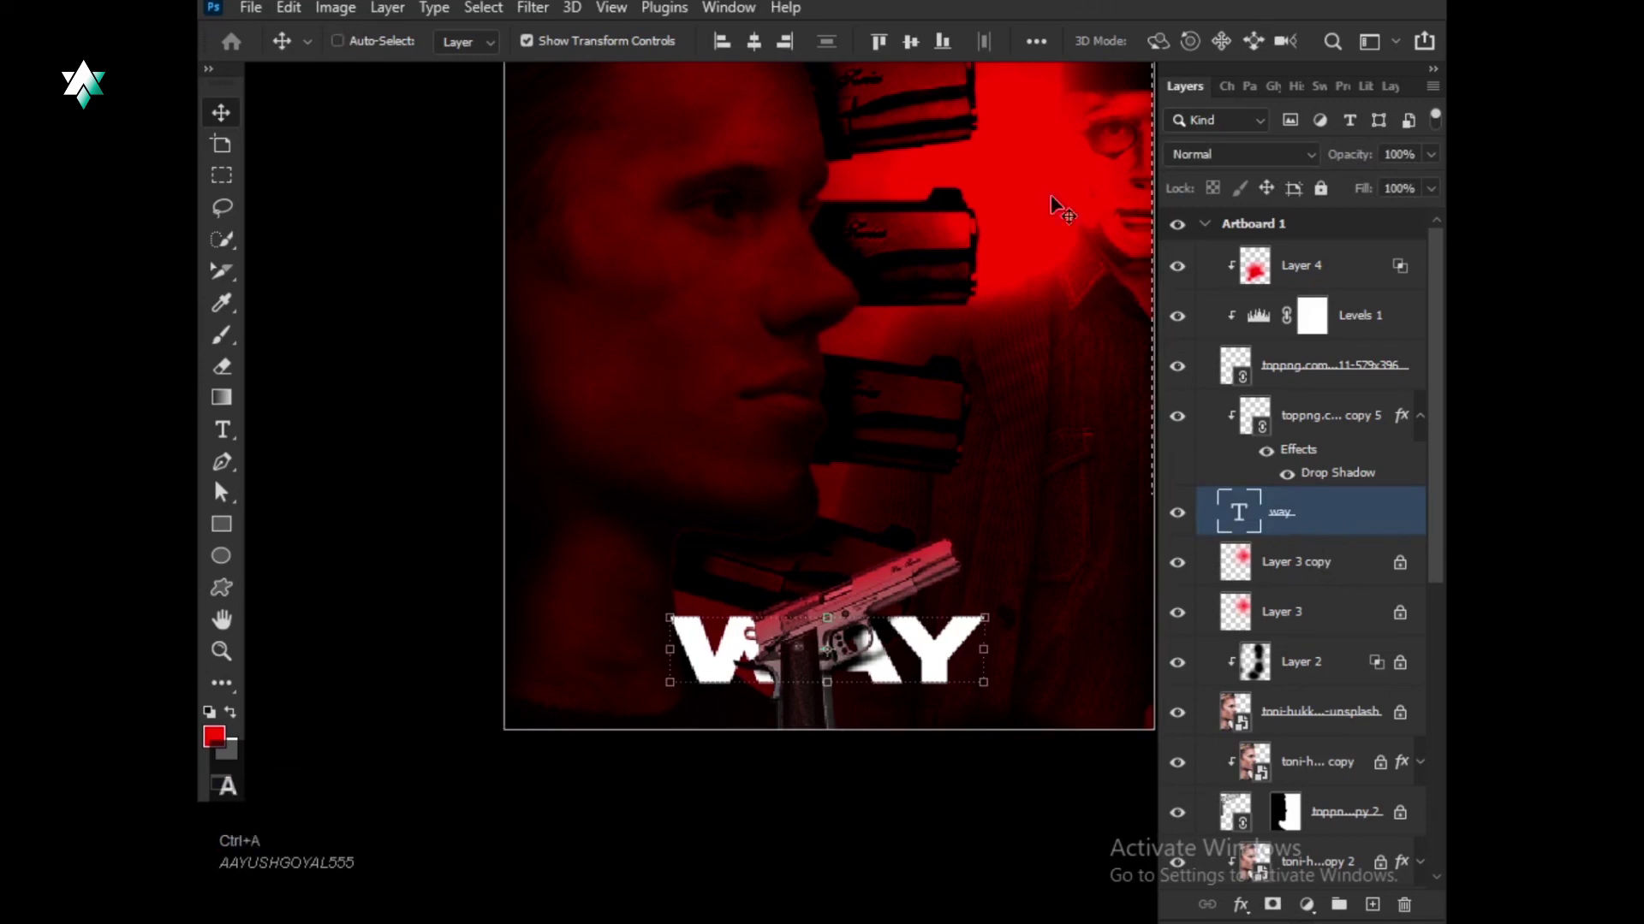
pyautogui.click(753, 43)
pyautogui.press('ctrl')
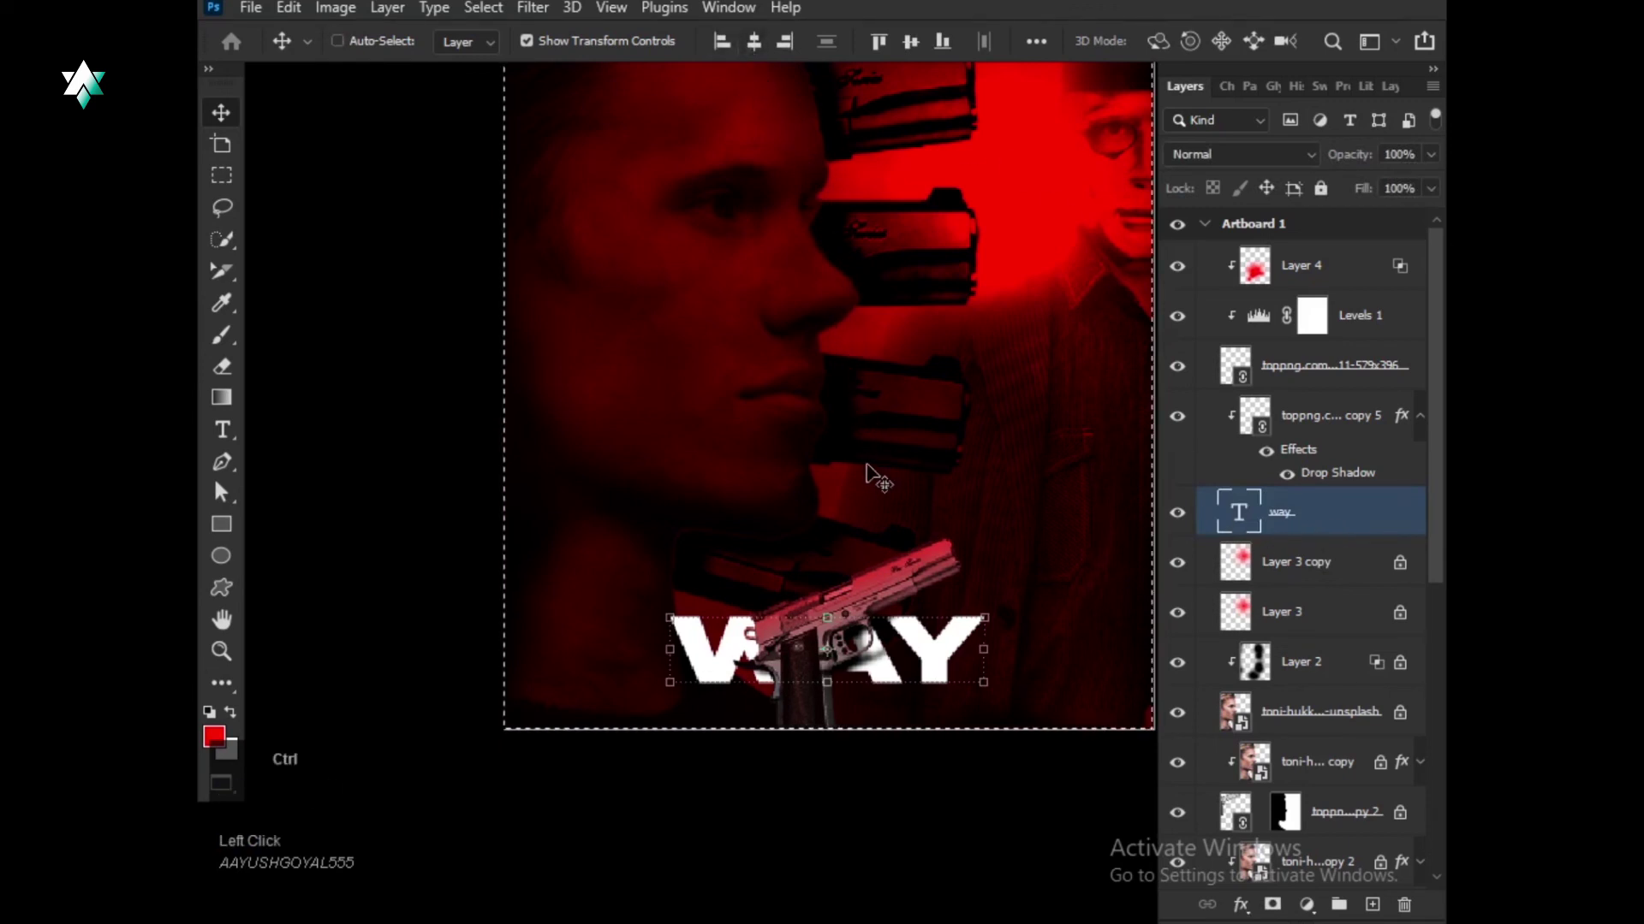
pyautogui.hotkey('ctrl', 'd')
# Duplicate the WAY text above the title and change the copy's wording to "no".
pyautogui.scroll(3, 879, 779)
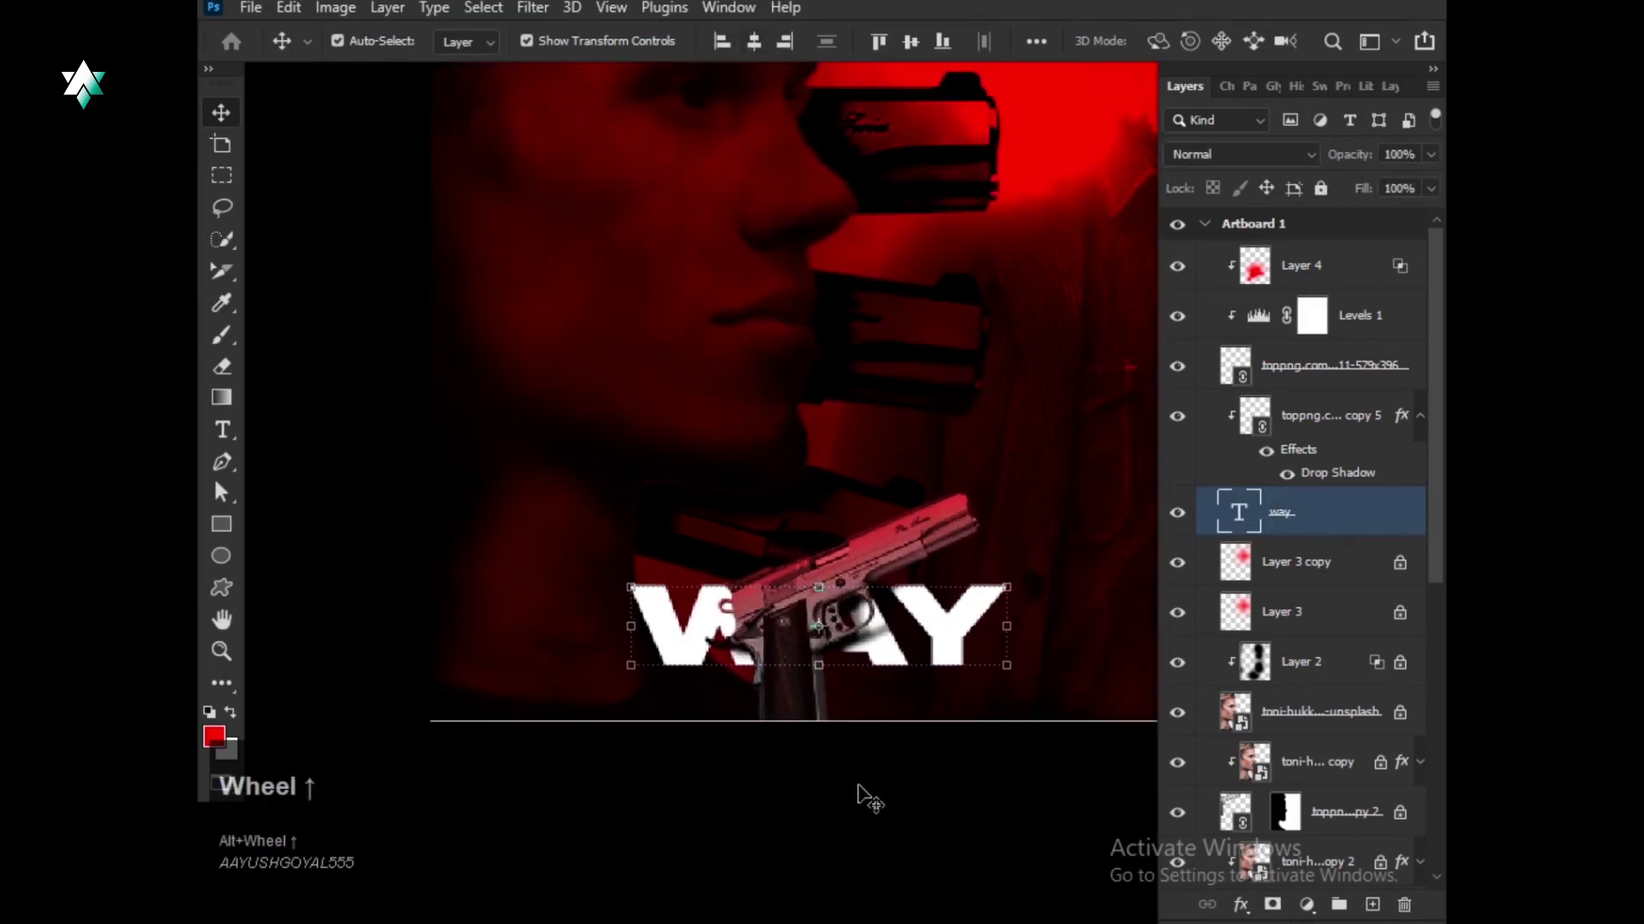
pyautogui.scroll(2, 880, 774)
pyautogui.click(803, 705)
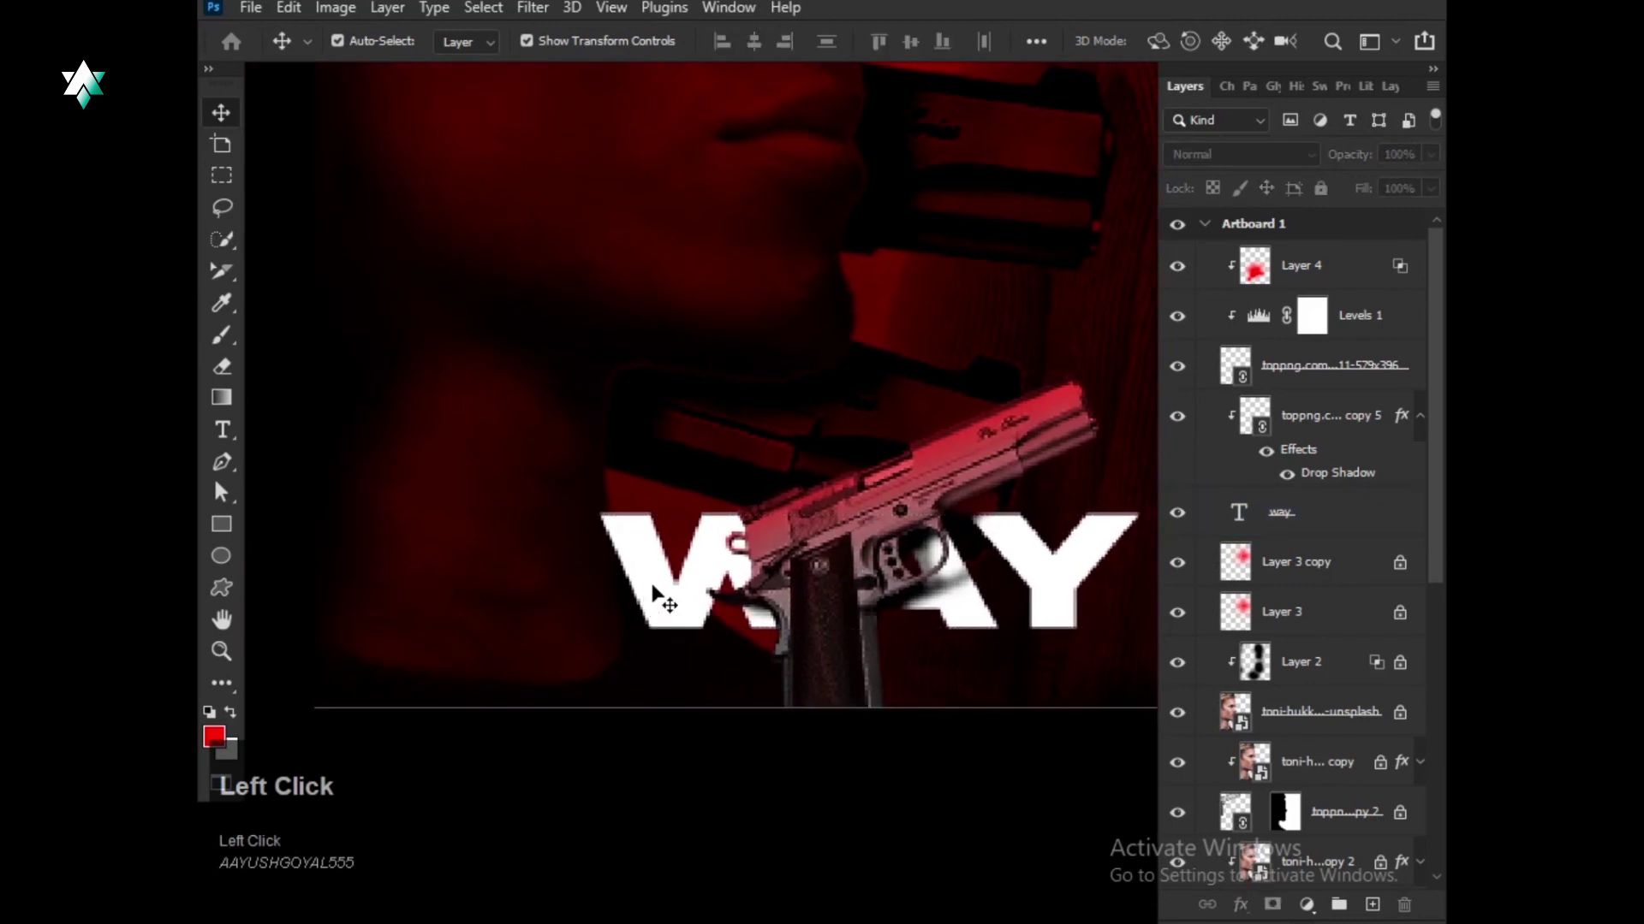
pyautogui.moveTo(655, 595); pyautogui.dragTo(557, 337)
pyautogui.doubleClick(586, 331)
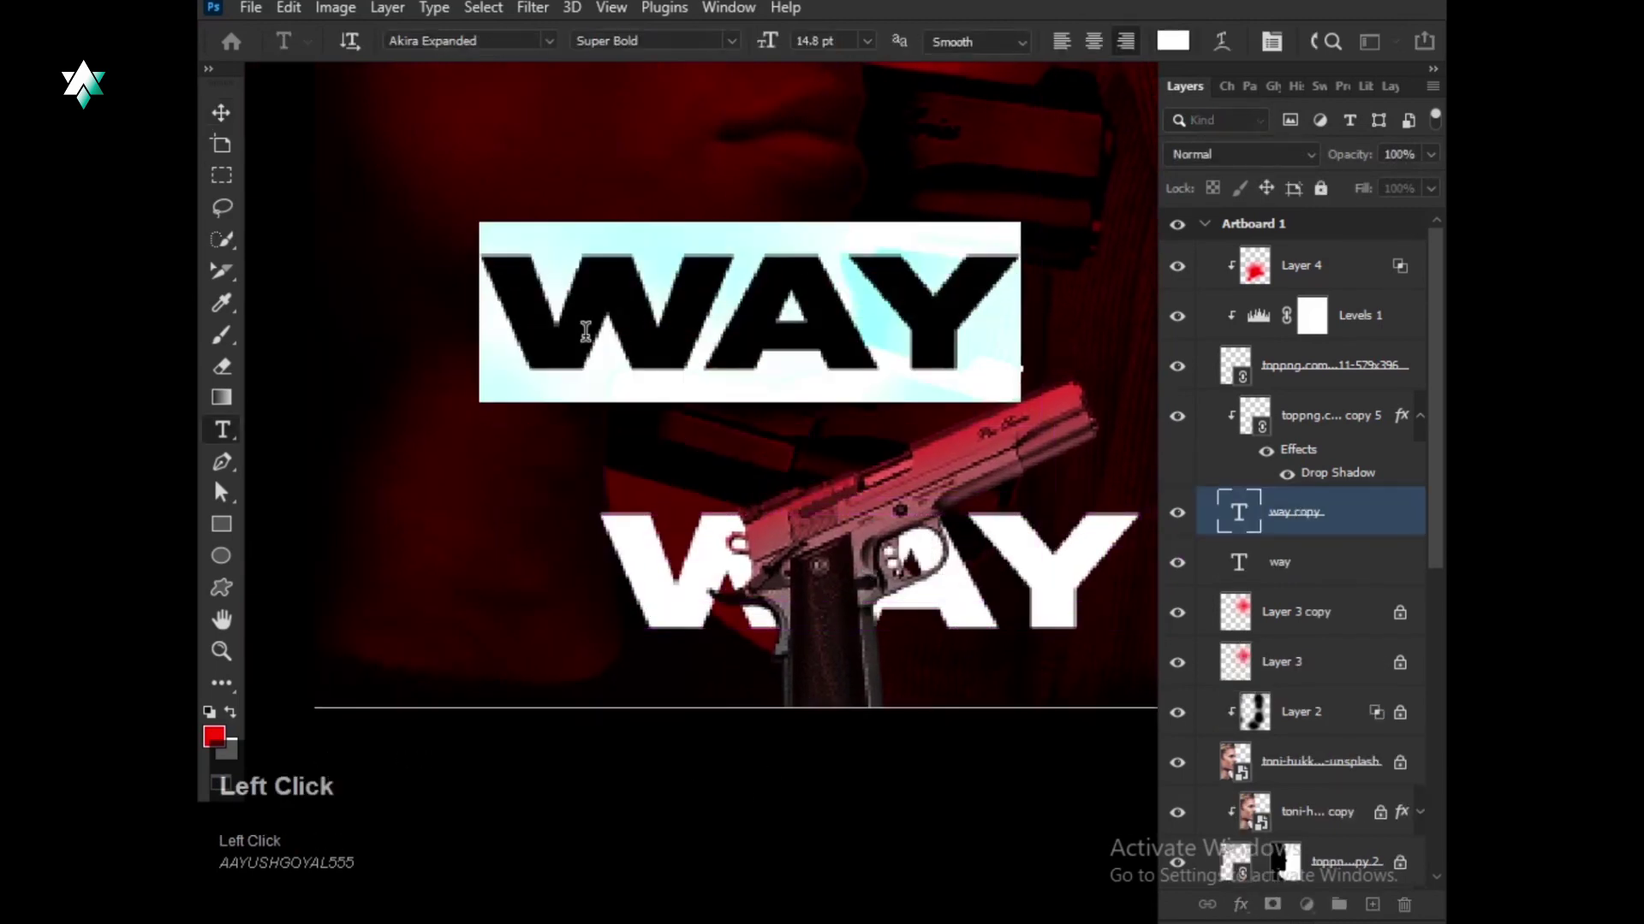
pyautogui.write('no')
pyautogui.click(221, 112)
# Set the NO text to 9 pt and colour it dark red #610000.
pyautogui.click(1226, 86)
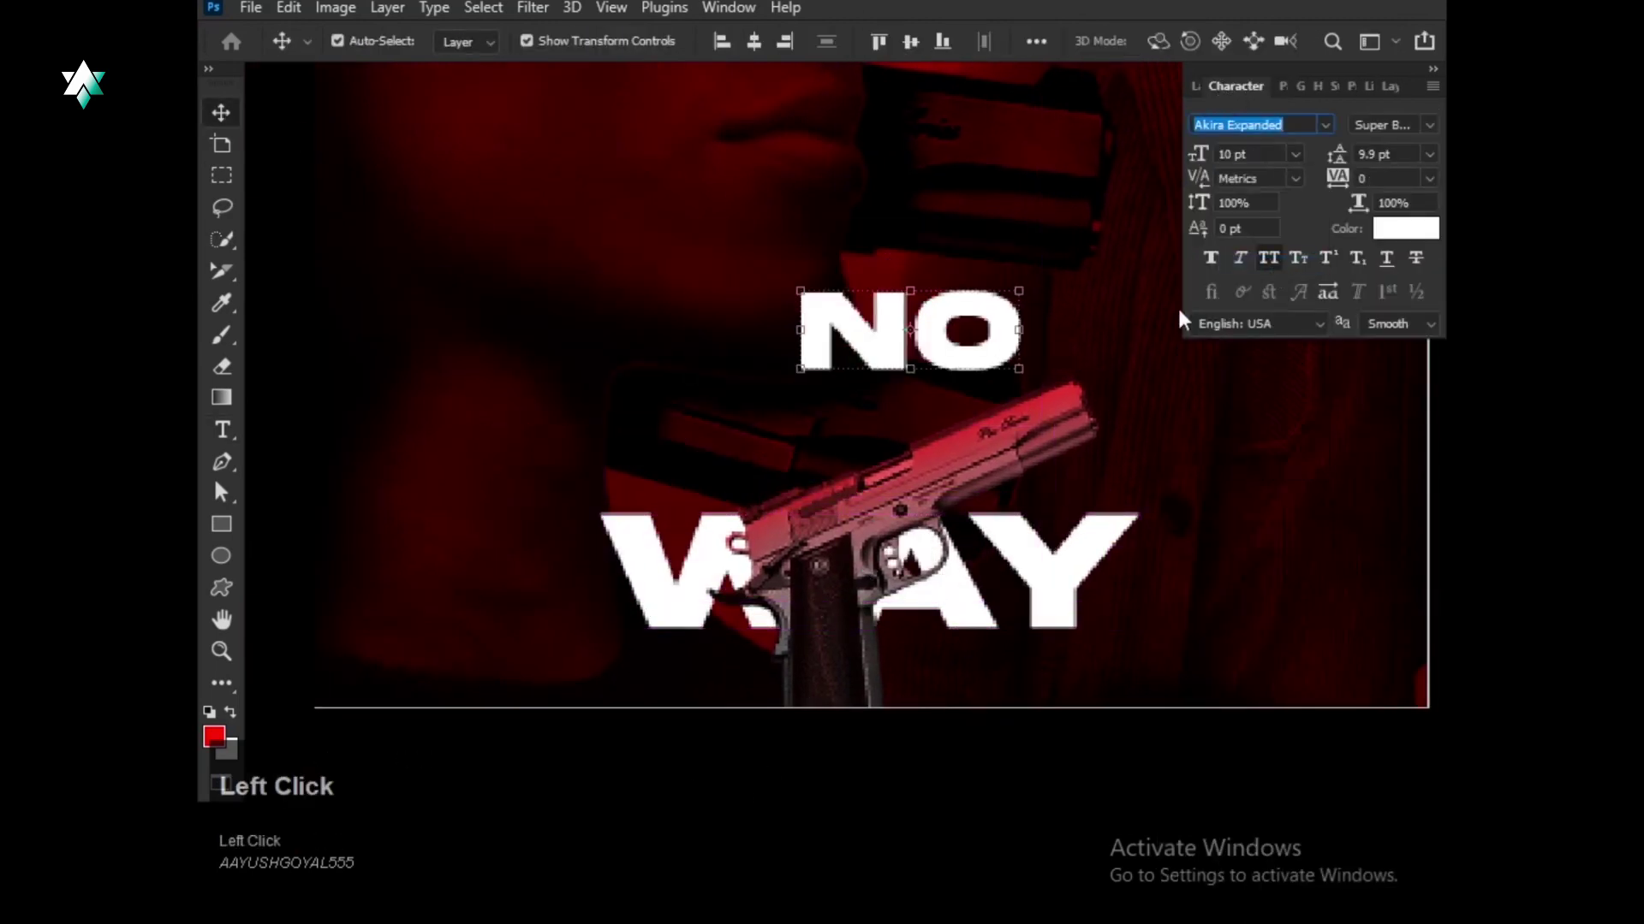
pyautogui.click(1295, 154)
pyautogui.click(1233, 257)
pyautogui.click(1406, 227)
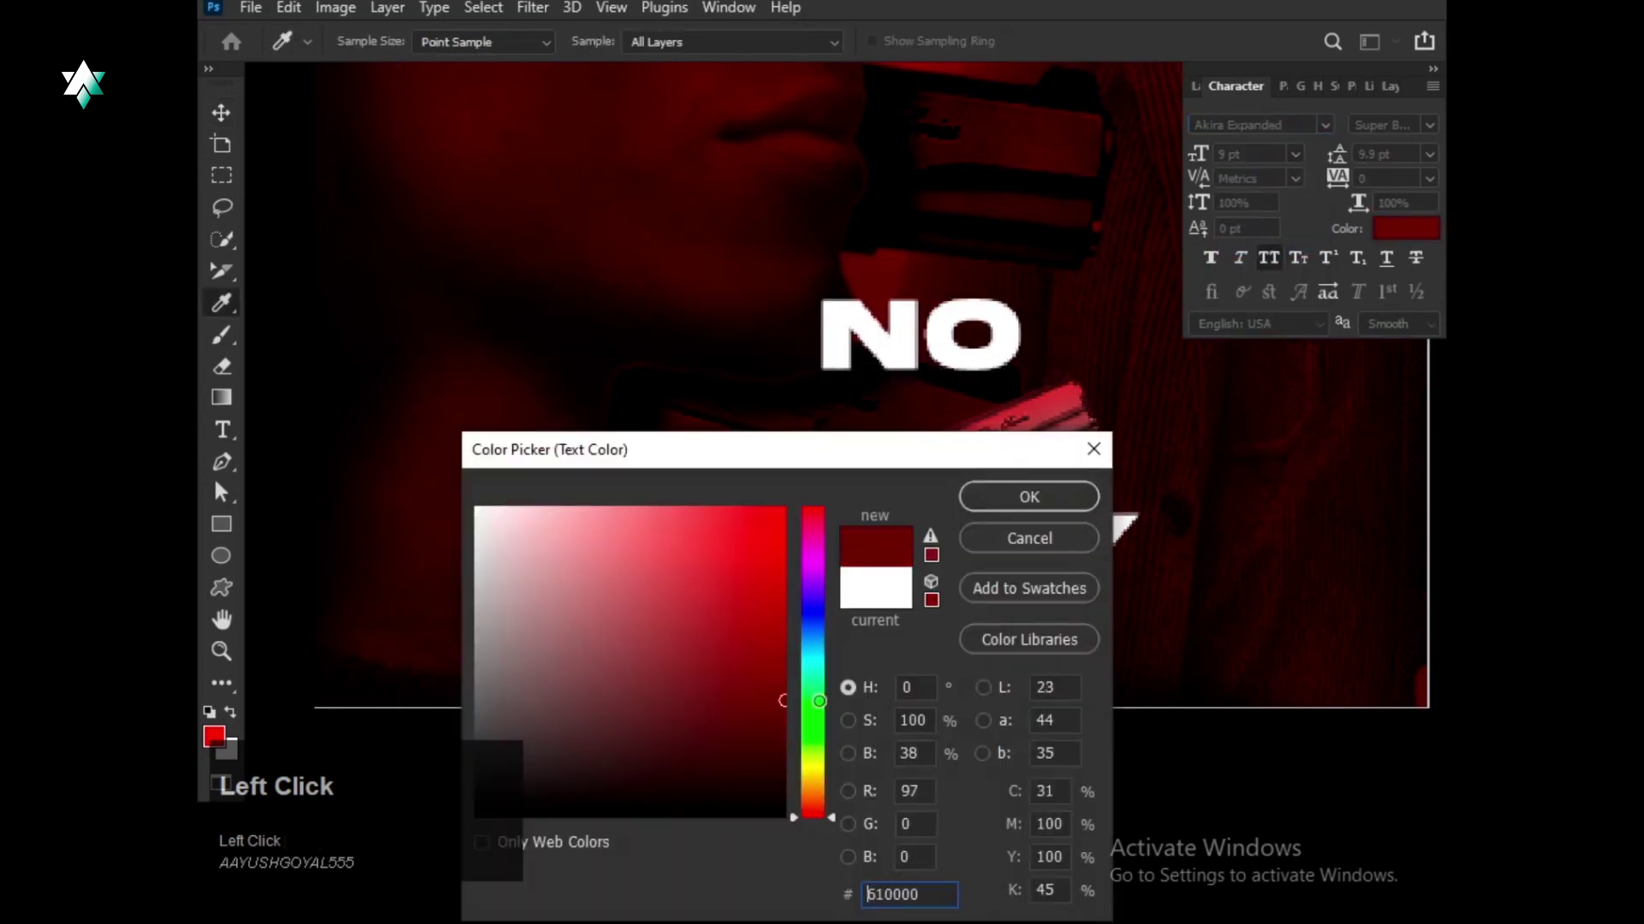
pyautogui.press('Return')
# Place NO beside the start of WAY and put a duplicate reading "out" beside its end.
pyautogui.moveTo(947, 394); pyautogui.dragTo(1233, 609)
pyautogui.doubleClick(1222, 576)
pyautogui.write('out')
pyautogui.click(221, 112)
# Move the shadowed pistol copy below the NO layer and clip it to the WAY text again.
pyautogui.click(1195, 86)
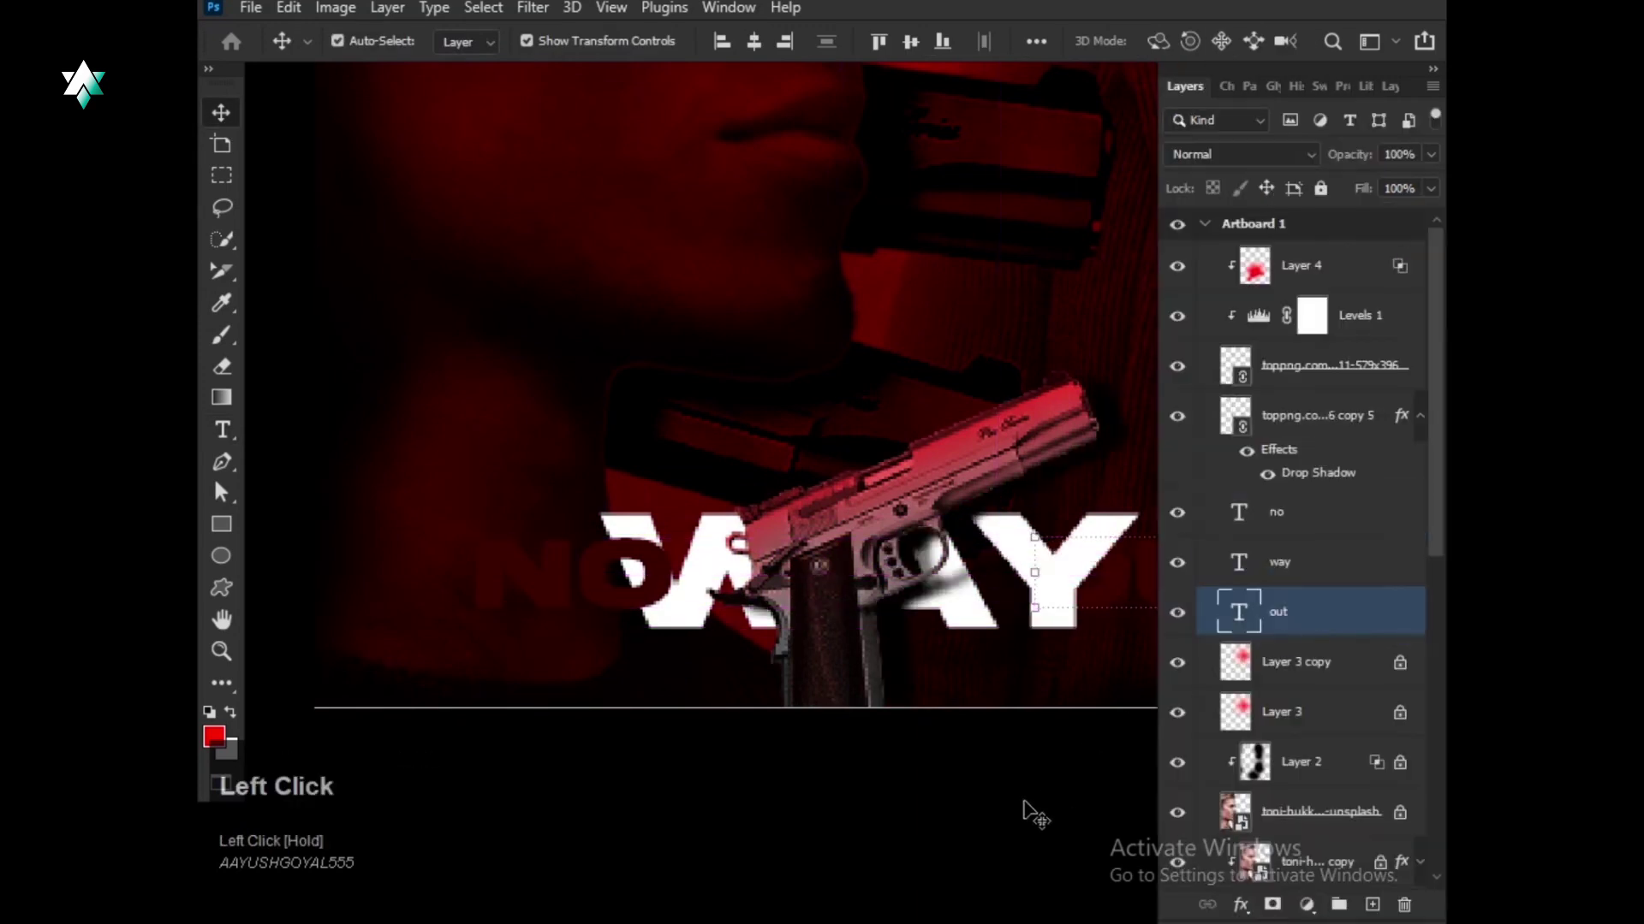
pyautogui.scroll(-2, 1027, 813)
pyautogui.moveTo(1310, 416); pyautogui.dragTo(1276, 479)
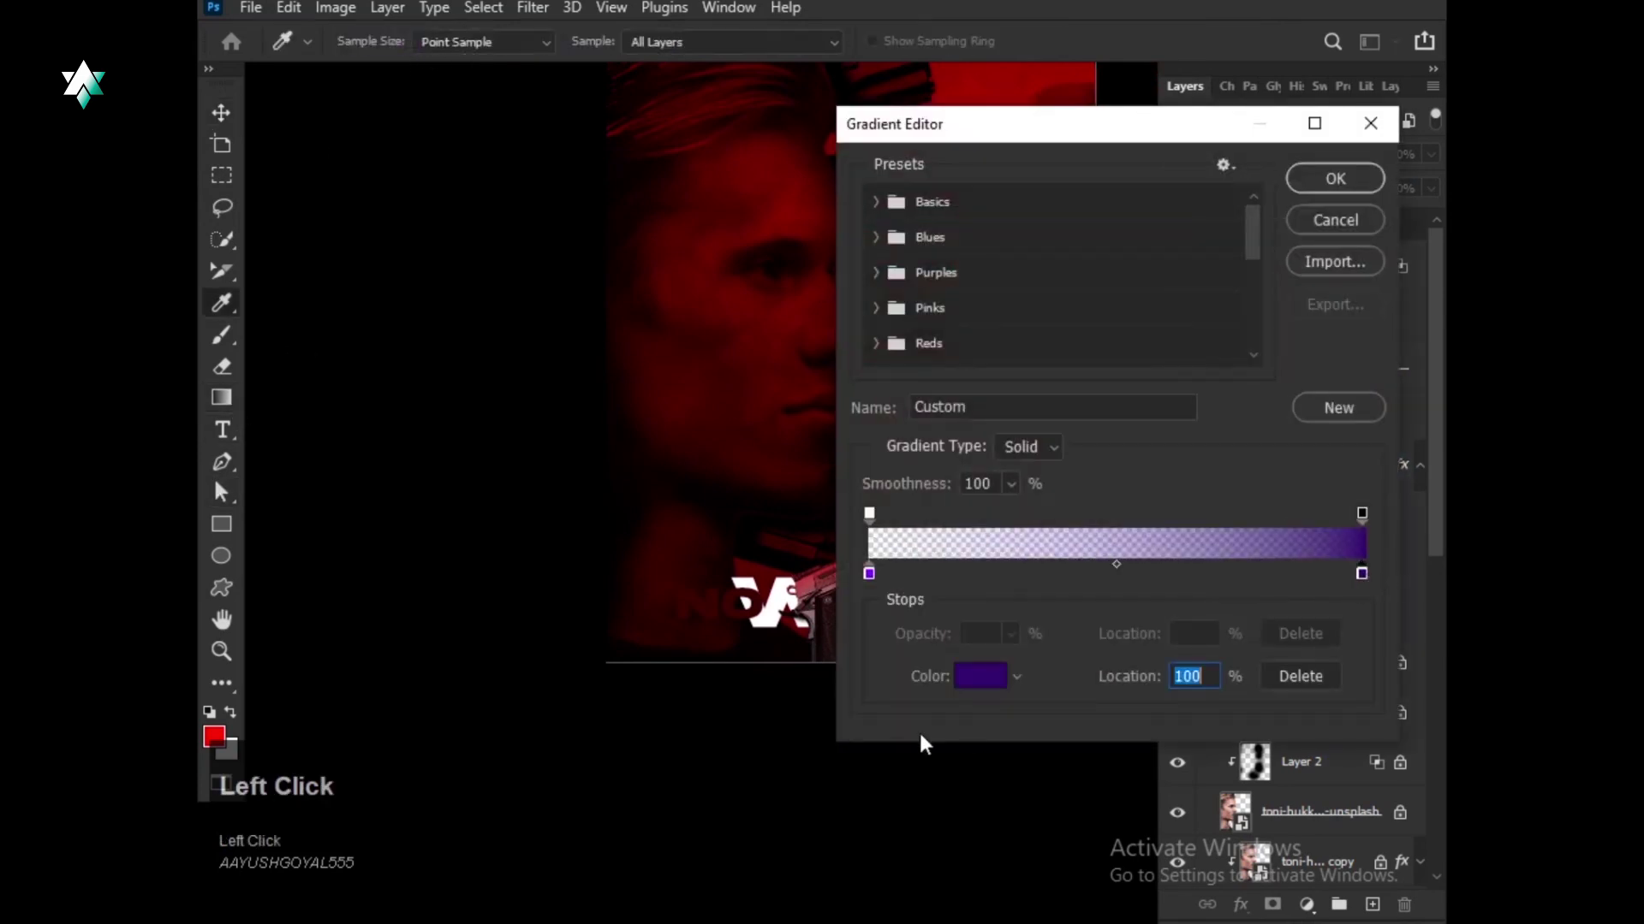
# Edit the transparent-to-opaque gradient so its start colour stop is black and its end stop is bright red.
pyautogui.click(980, 676)
pyautogui.click(829, 433)
pyautogui.click(1049, 495)
pyautogui.doubleClick(868, 573)
pyautogui.click(778, 822)
pyautogui.click(1049, 495)
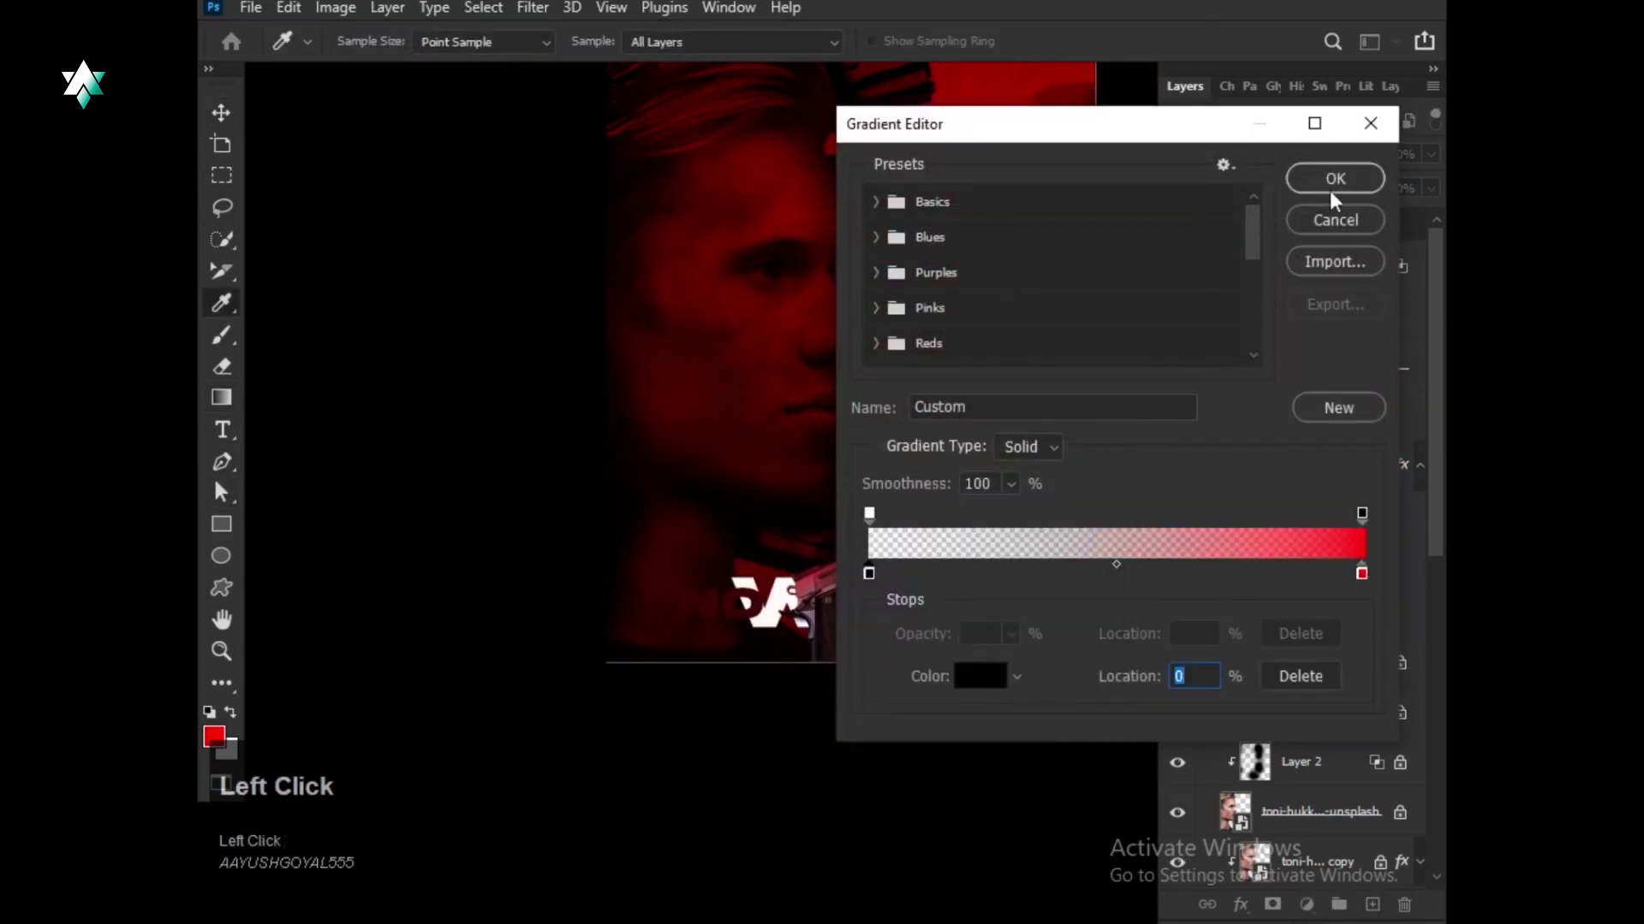
pyautogui.click(1333, 182)
# Draw a red gradient fading up from the poster's lower edge on a new layer, and move it beneath the OUT text.
pyautogui.scroll(-2, 818, 391)
pyautogui.moveTo(850, 330); pyautogui.dragTo(843, 439)
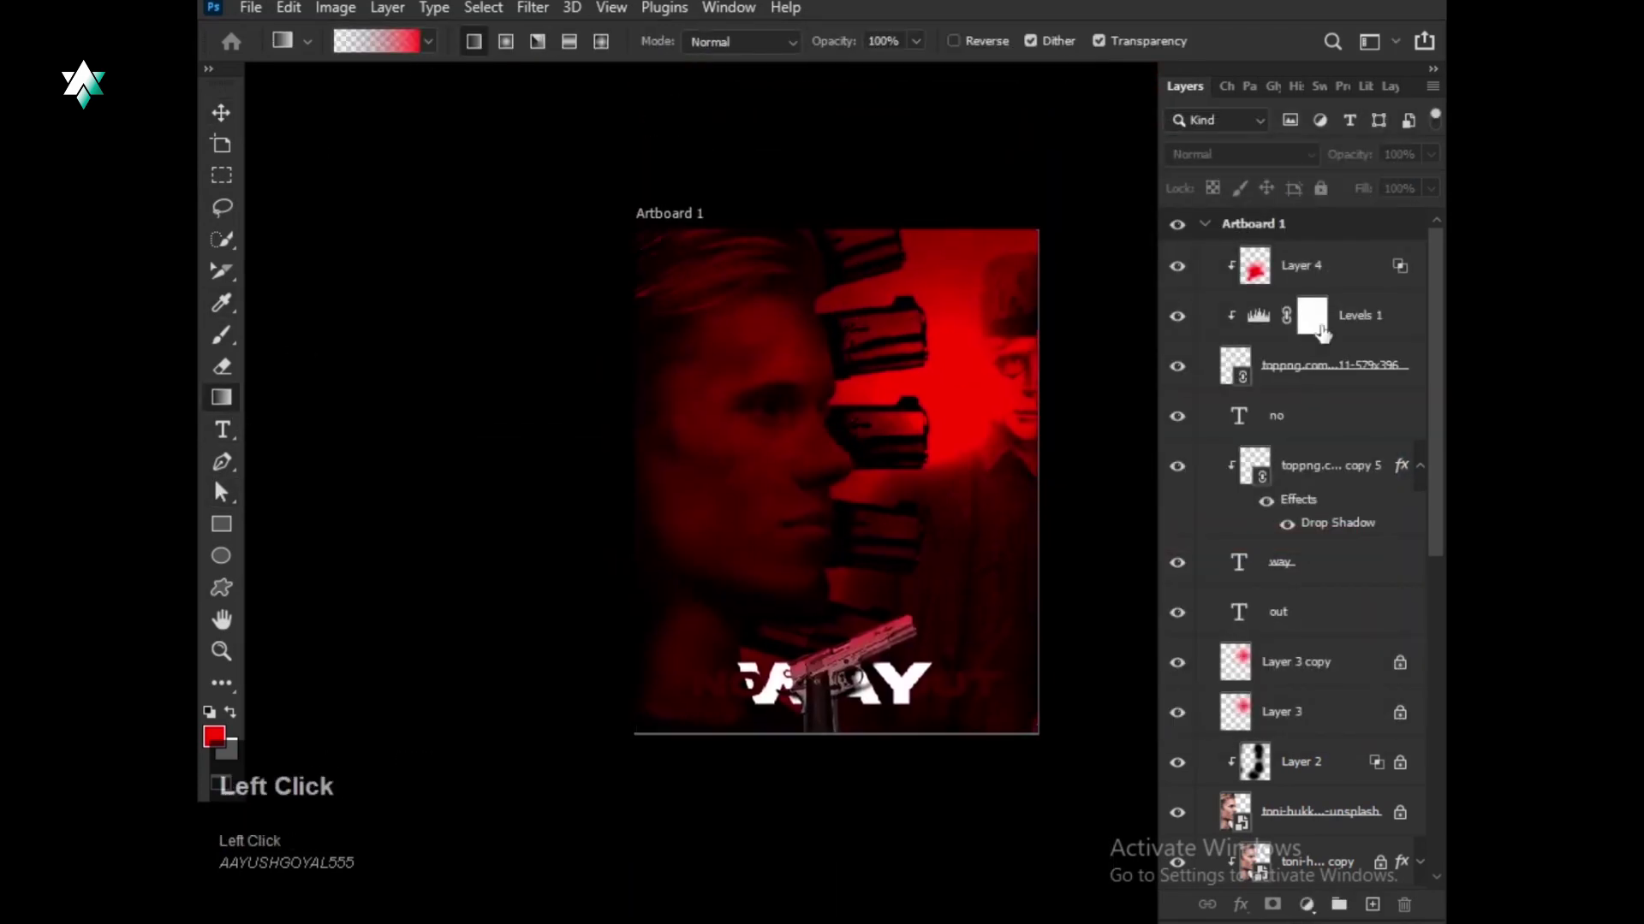
pyautogui.click(1353, 272)
pyautogui.click(1370, 905)
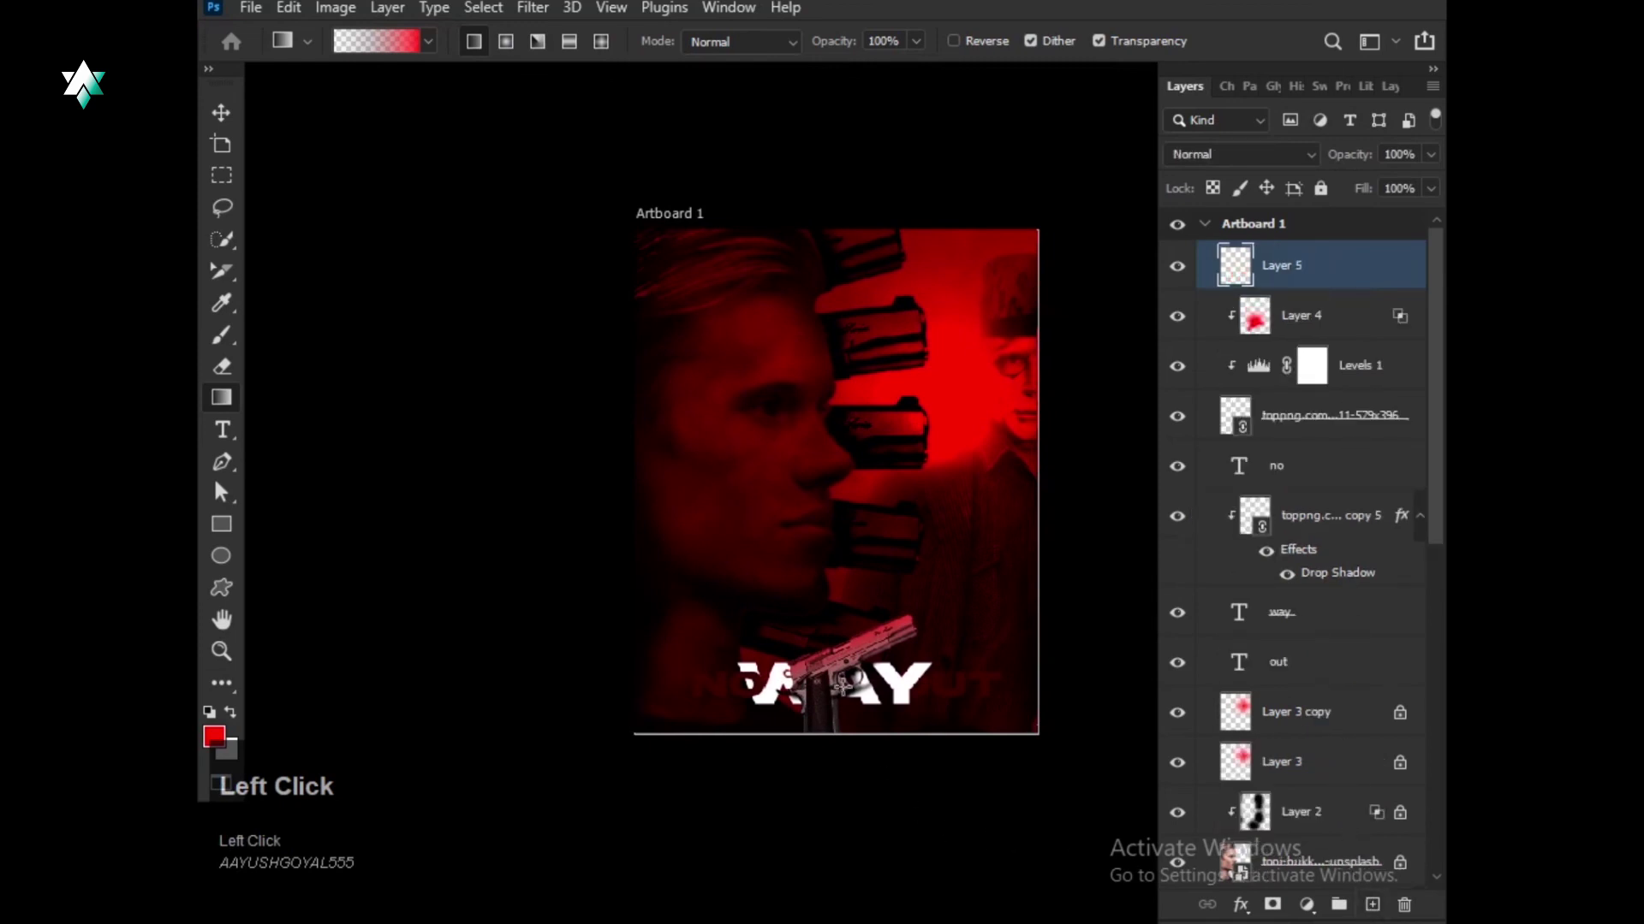
pyautogui.moveTo(835, 660); pyautogui.dragTo(835, 660)
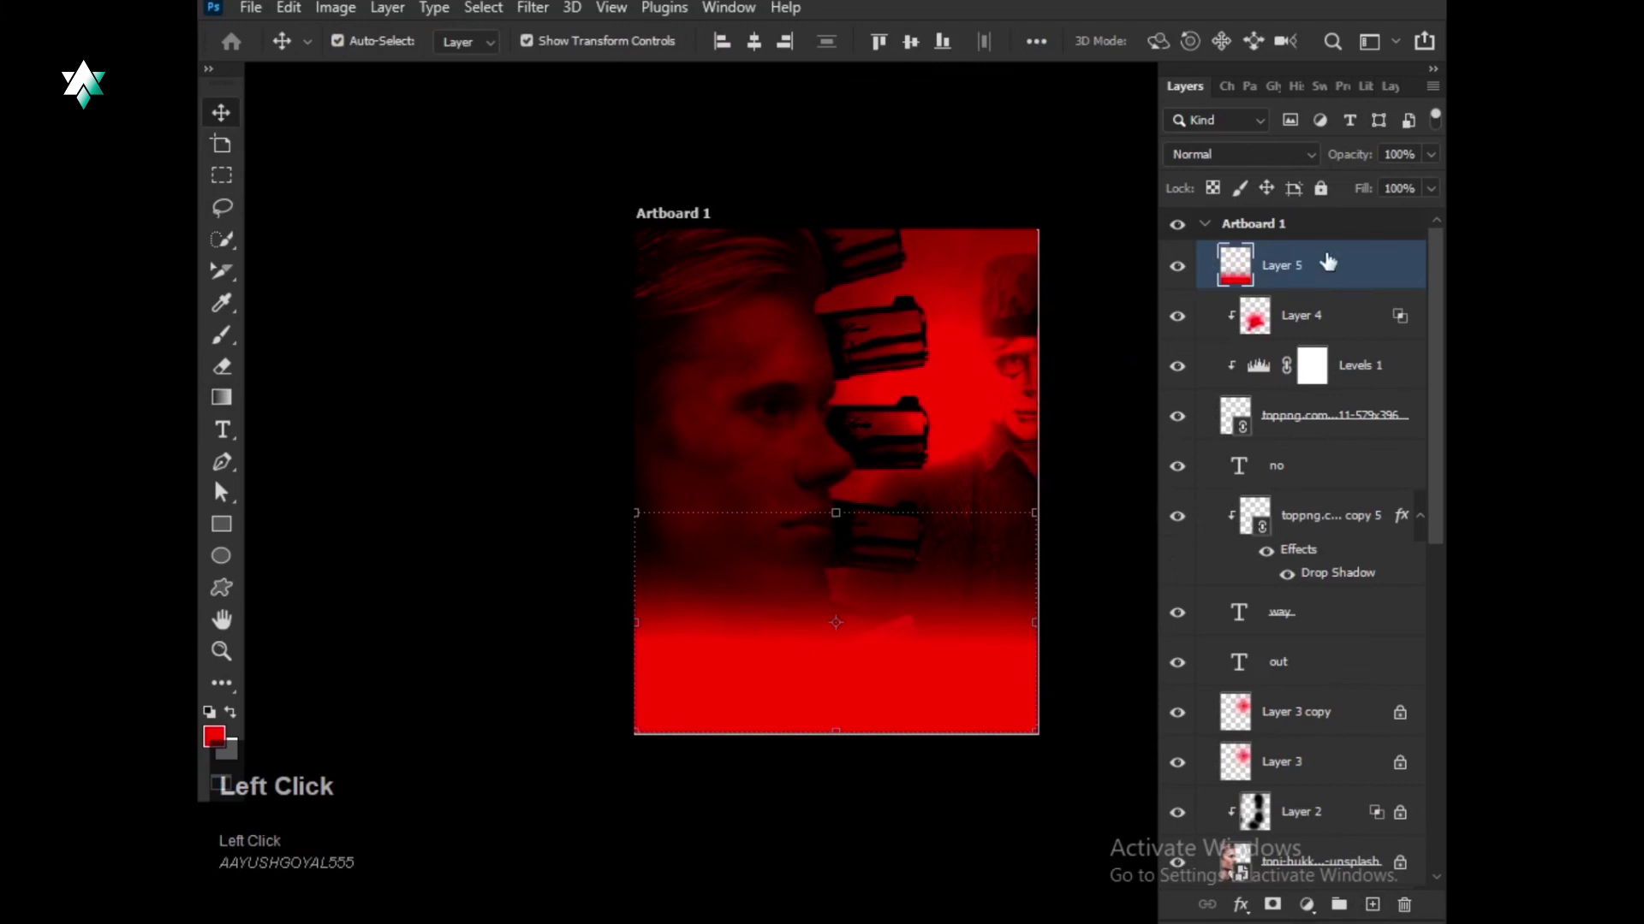
pyautogui.moveTo(1328, 262); pyautogui.dragTo(1308, 667)
# Stretch the red gradient layer to about 170% height and shift it down past the poster's lower edge.
pyautogui.scroll(2, 962, 573)
pyautogui.click(943, 547)
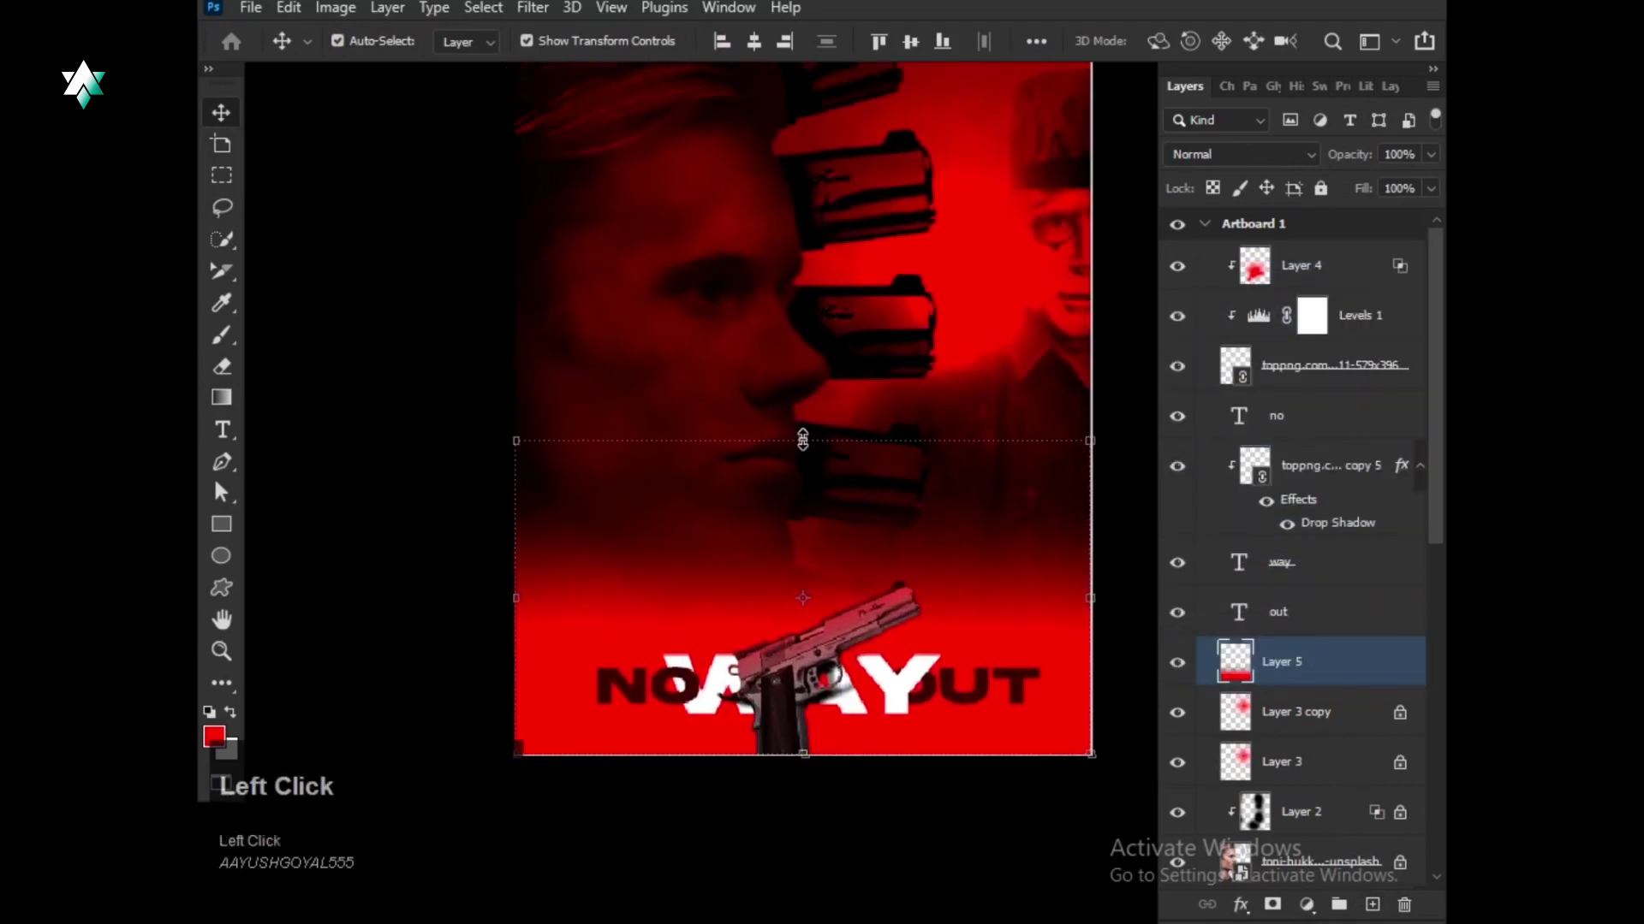
pyautogui.moveTo(803, 439); pyautogui.dragTo(973, 613)
pyautogui.press('space')
pyautogui.scroll(-2, 973, 613)
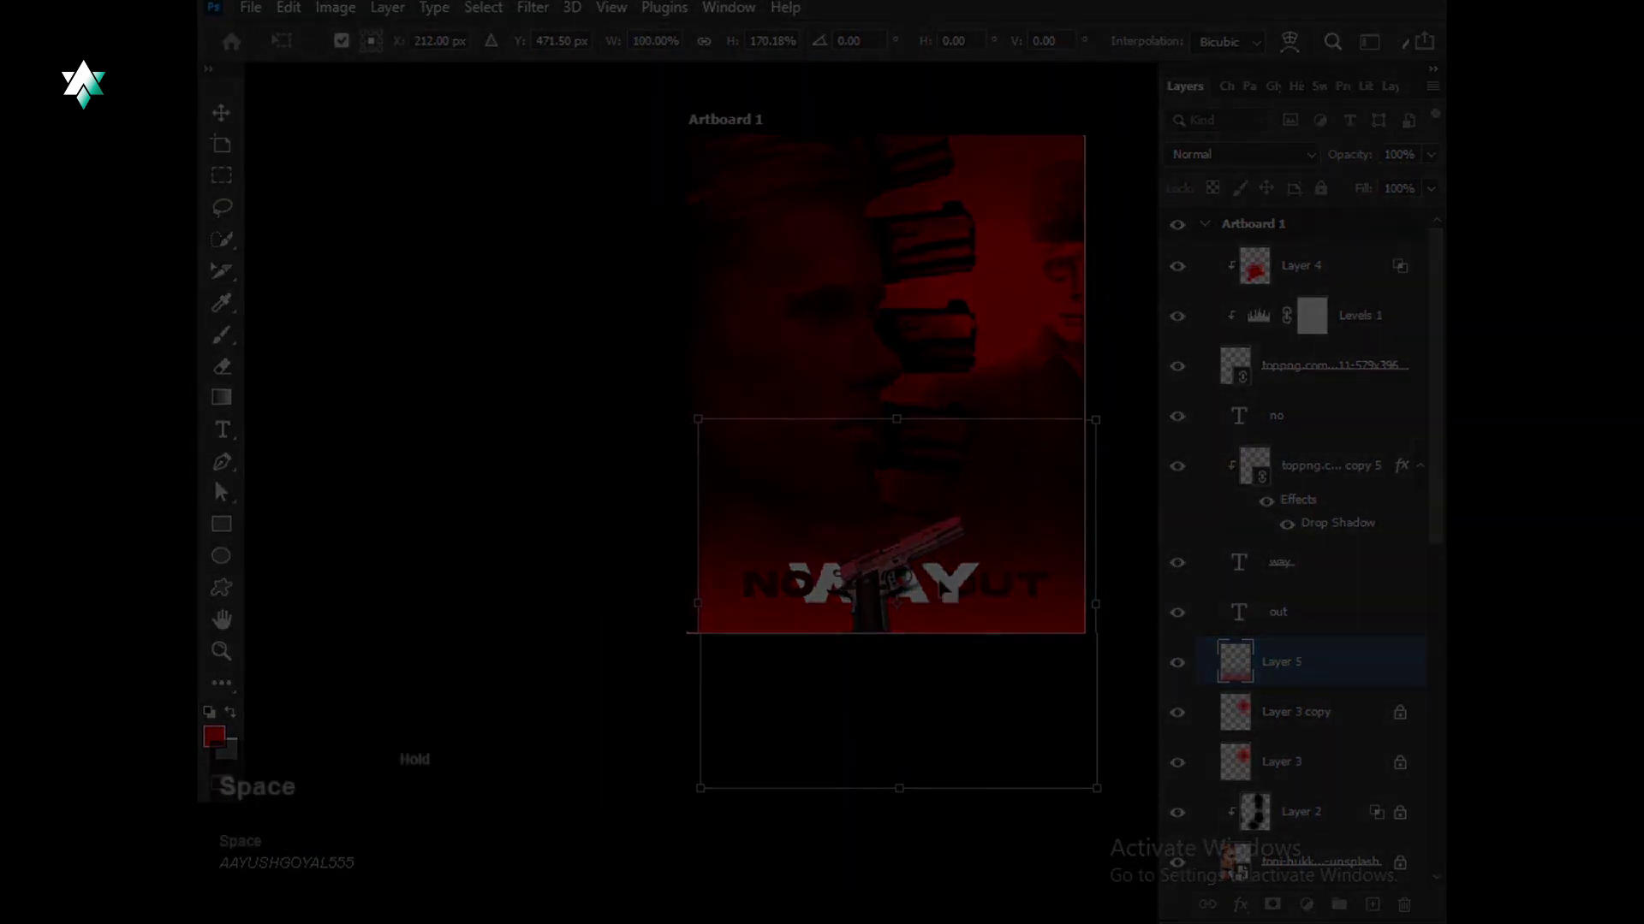
pyautogui.moveTo(969, 431); pyautogui.dragTo(957, 576)
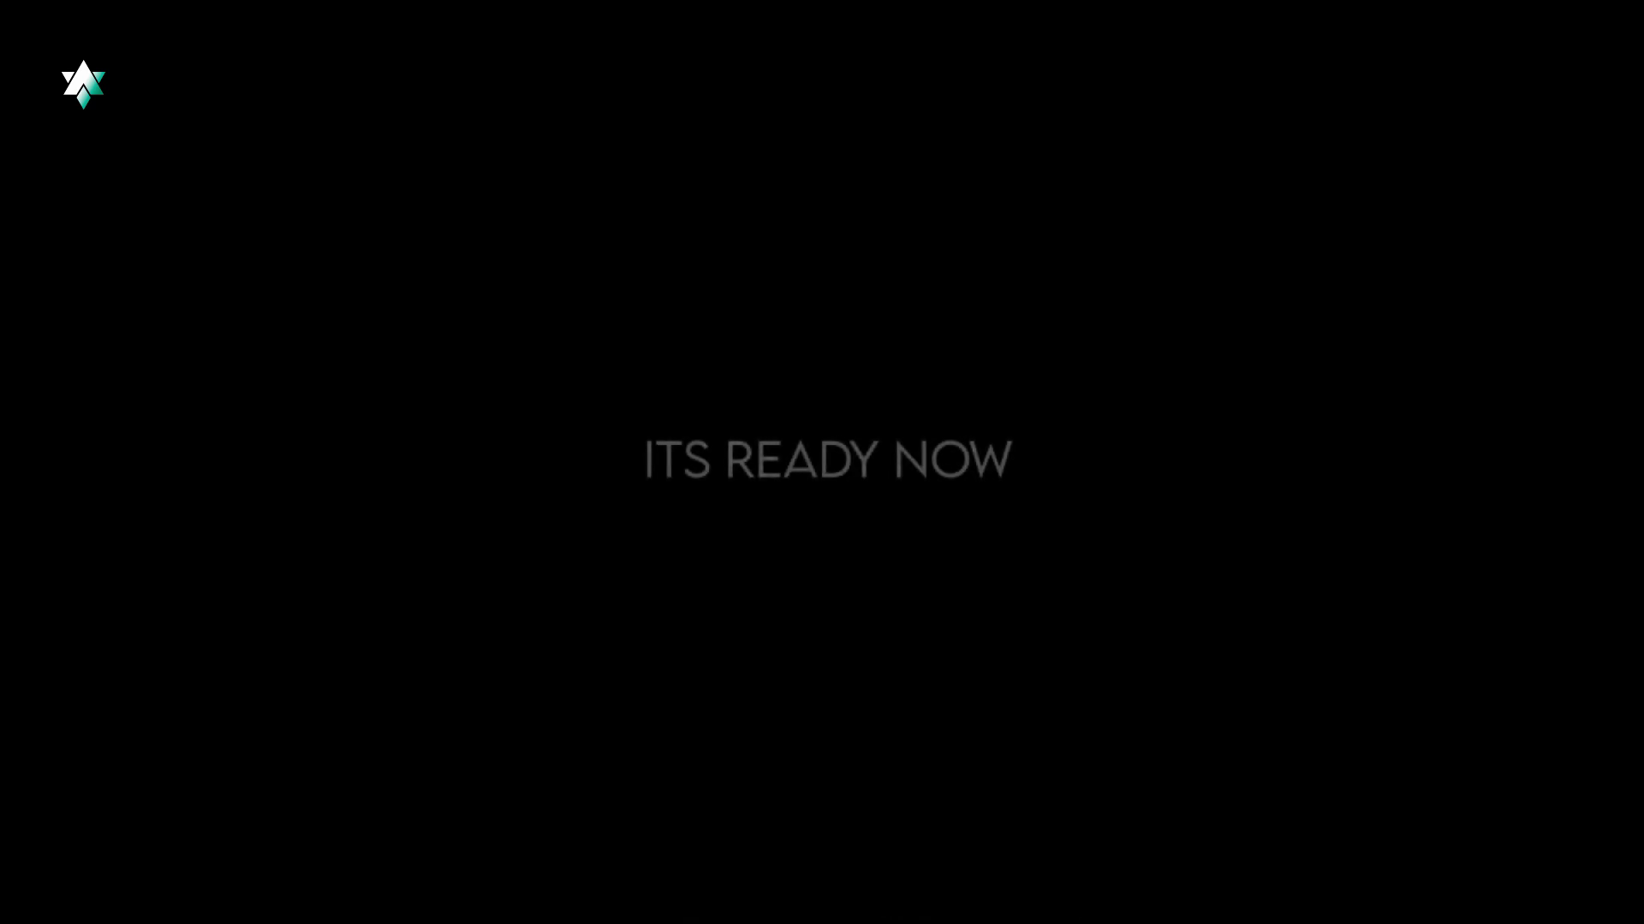